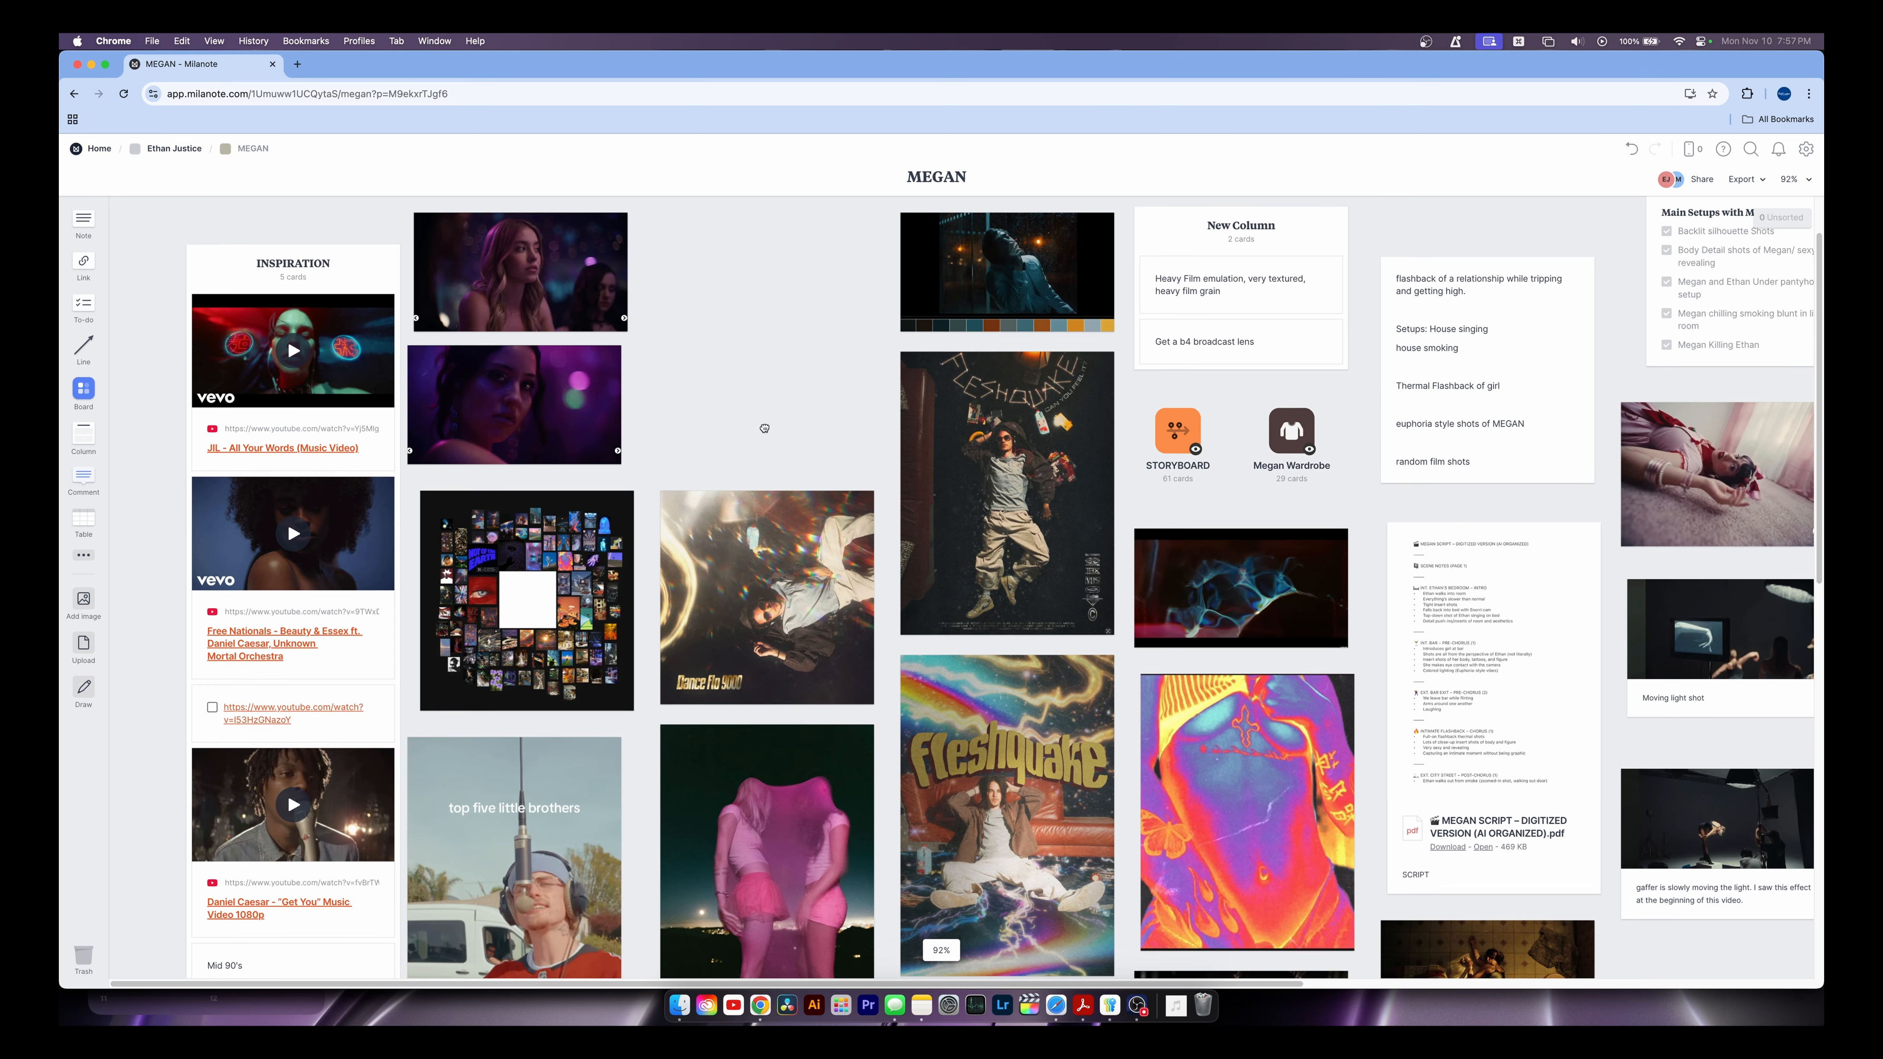
# Pan across the MEGAN board to view its inspiration videos, script PDF, setups list and stills
pyautogui.moveTo(149, 282); pyautogui.dragTo(304, 760)
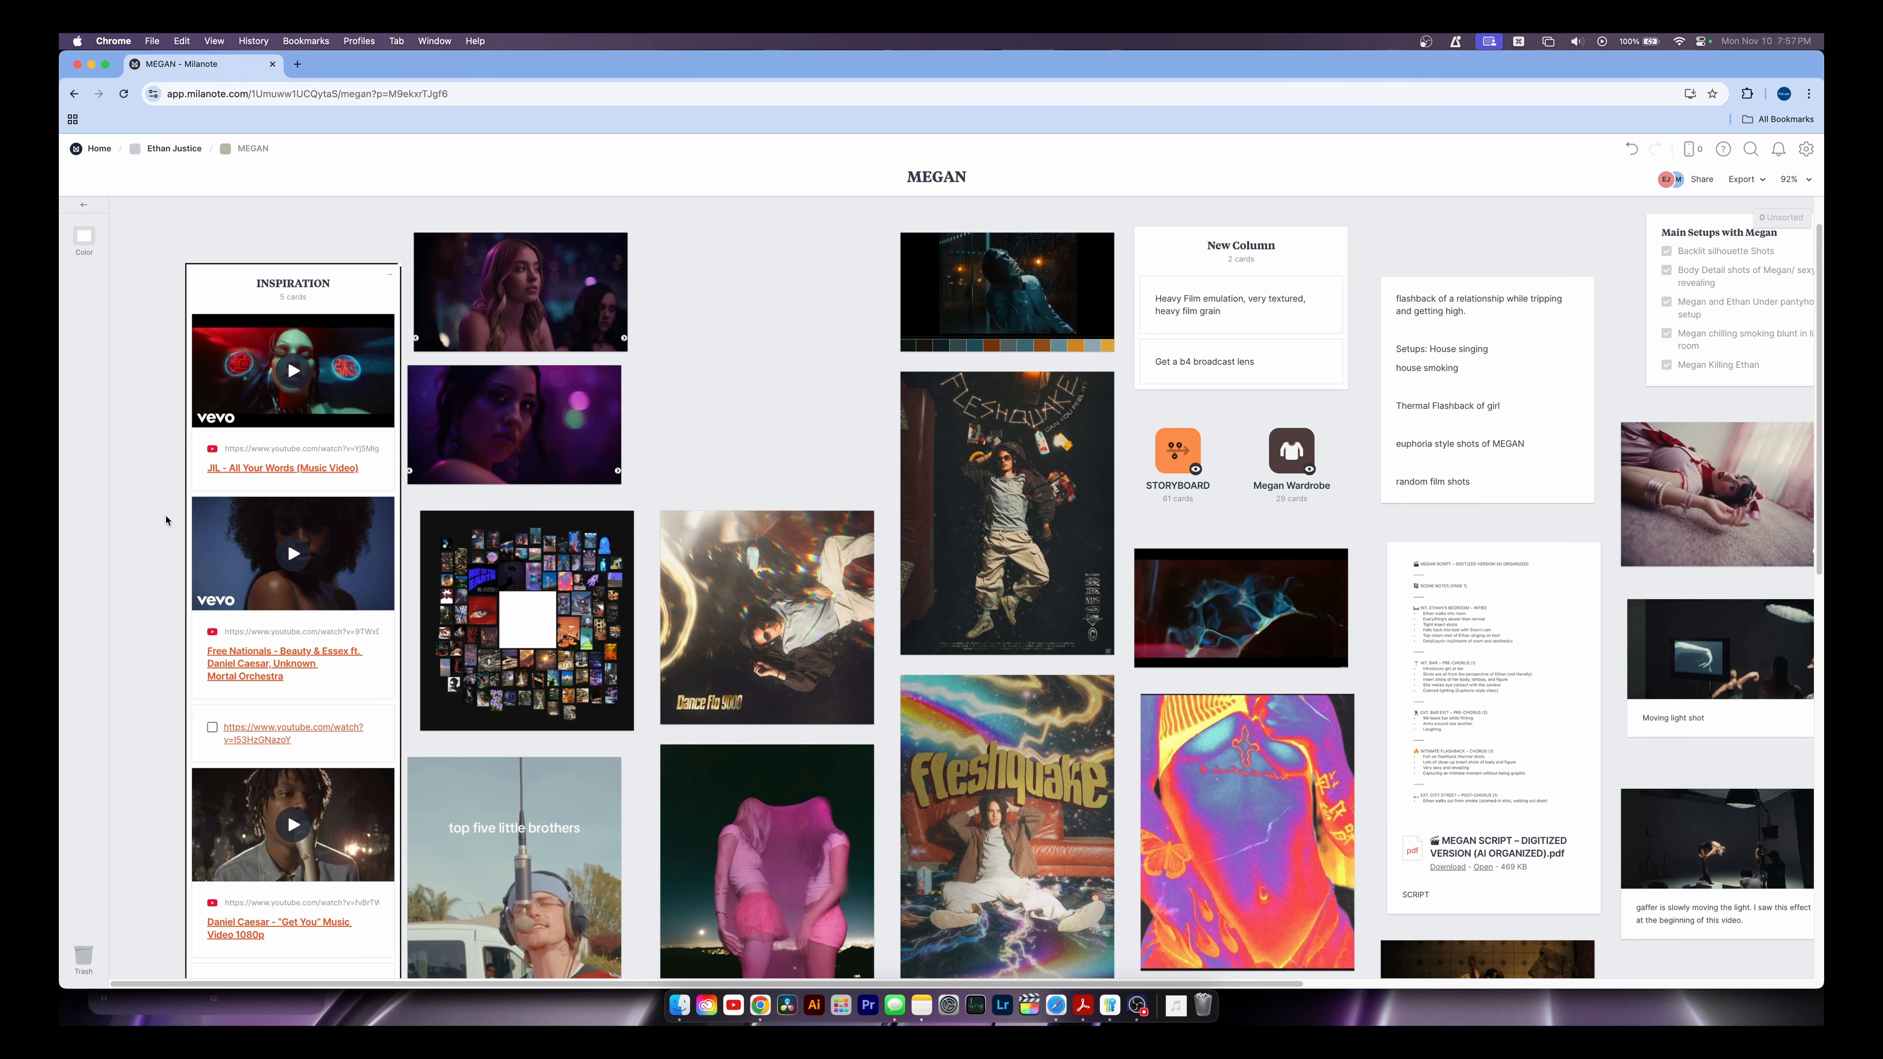
pyautogui.click(252, 240)
pyautogui.click(239, 287)
pyautogui.click(222, 240)
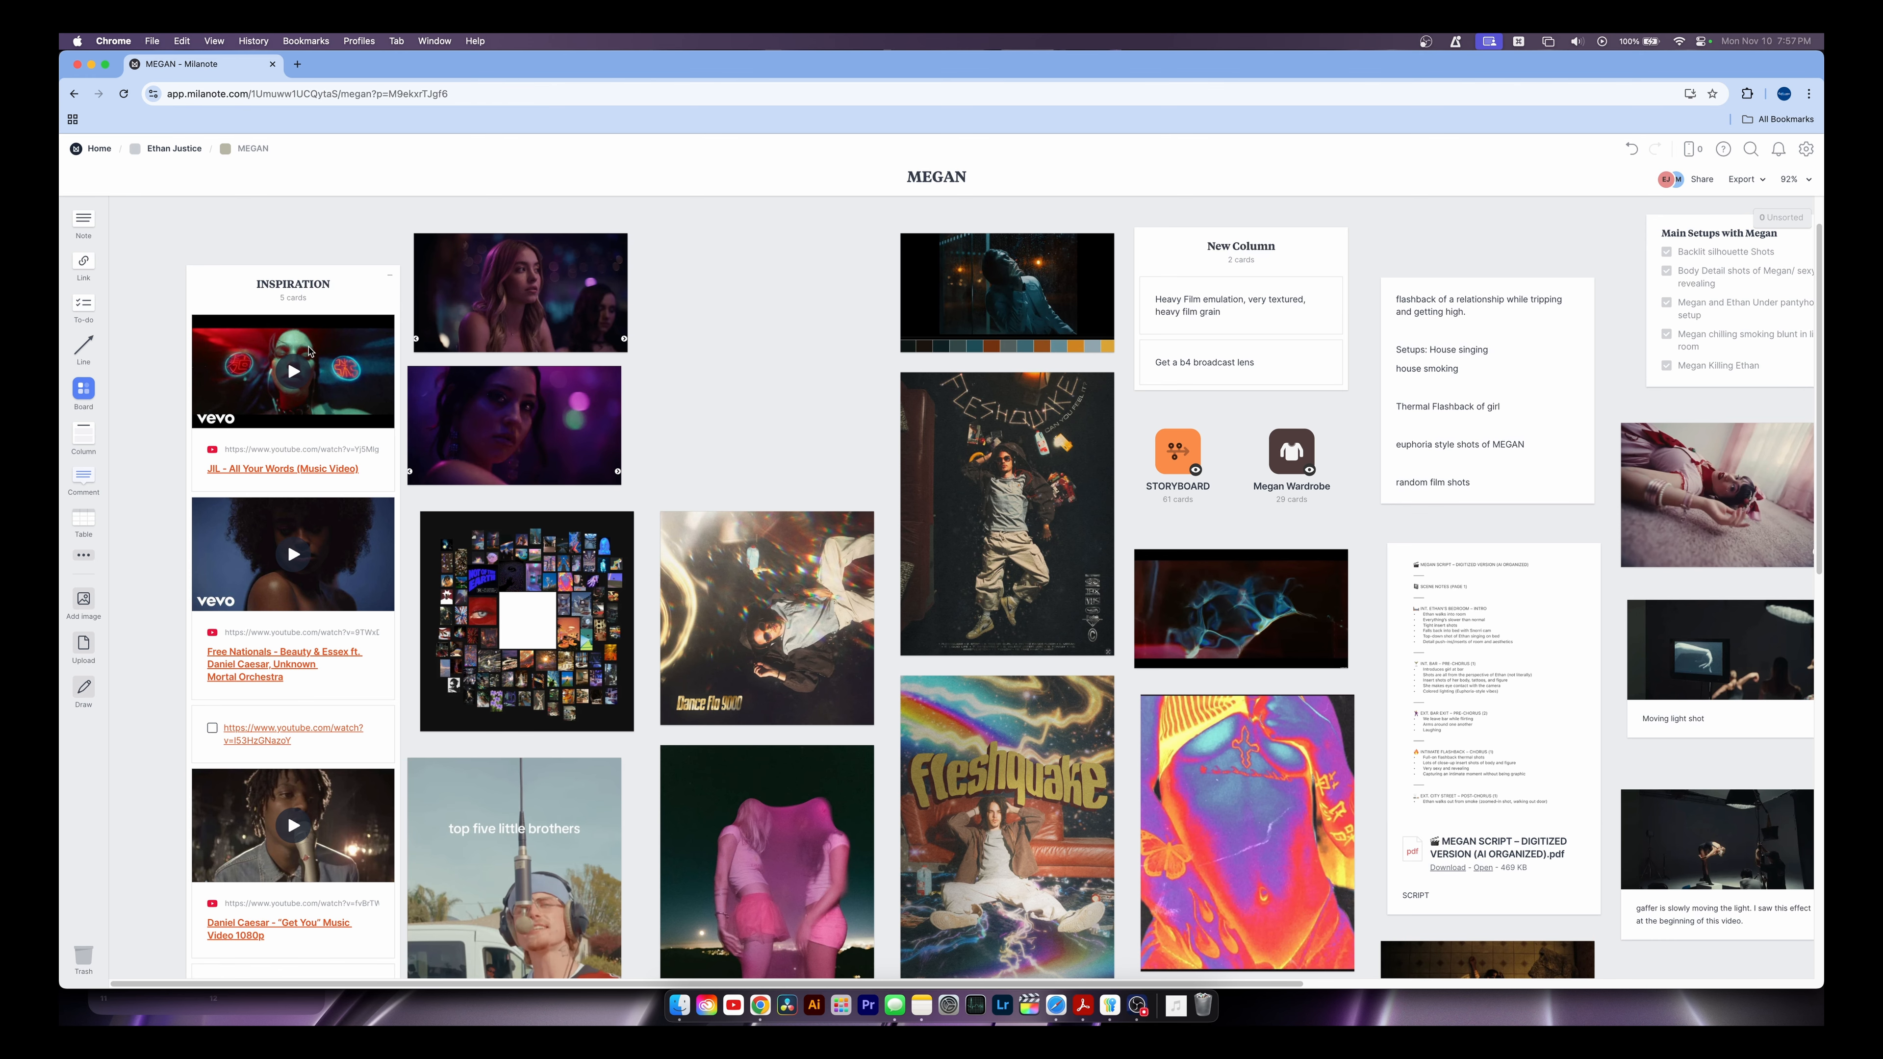
pyautogui.scroll(-3, 312, 584)
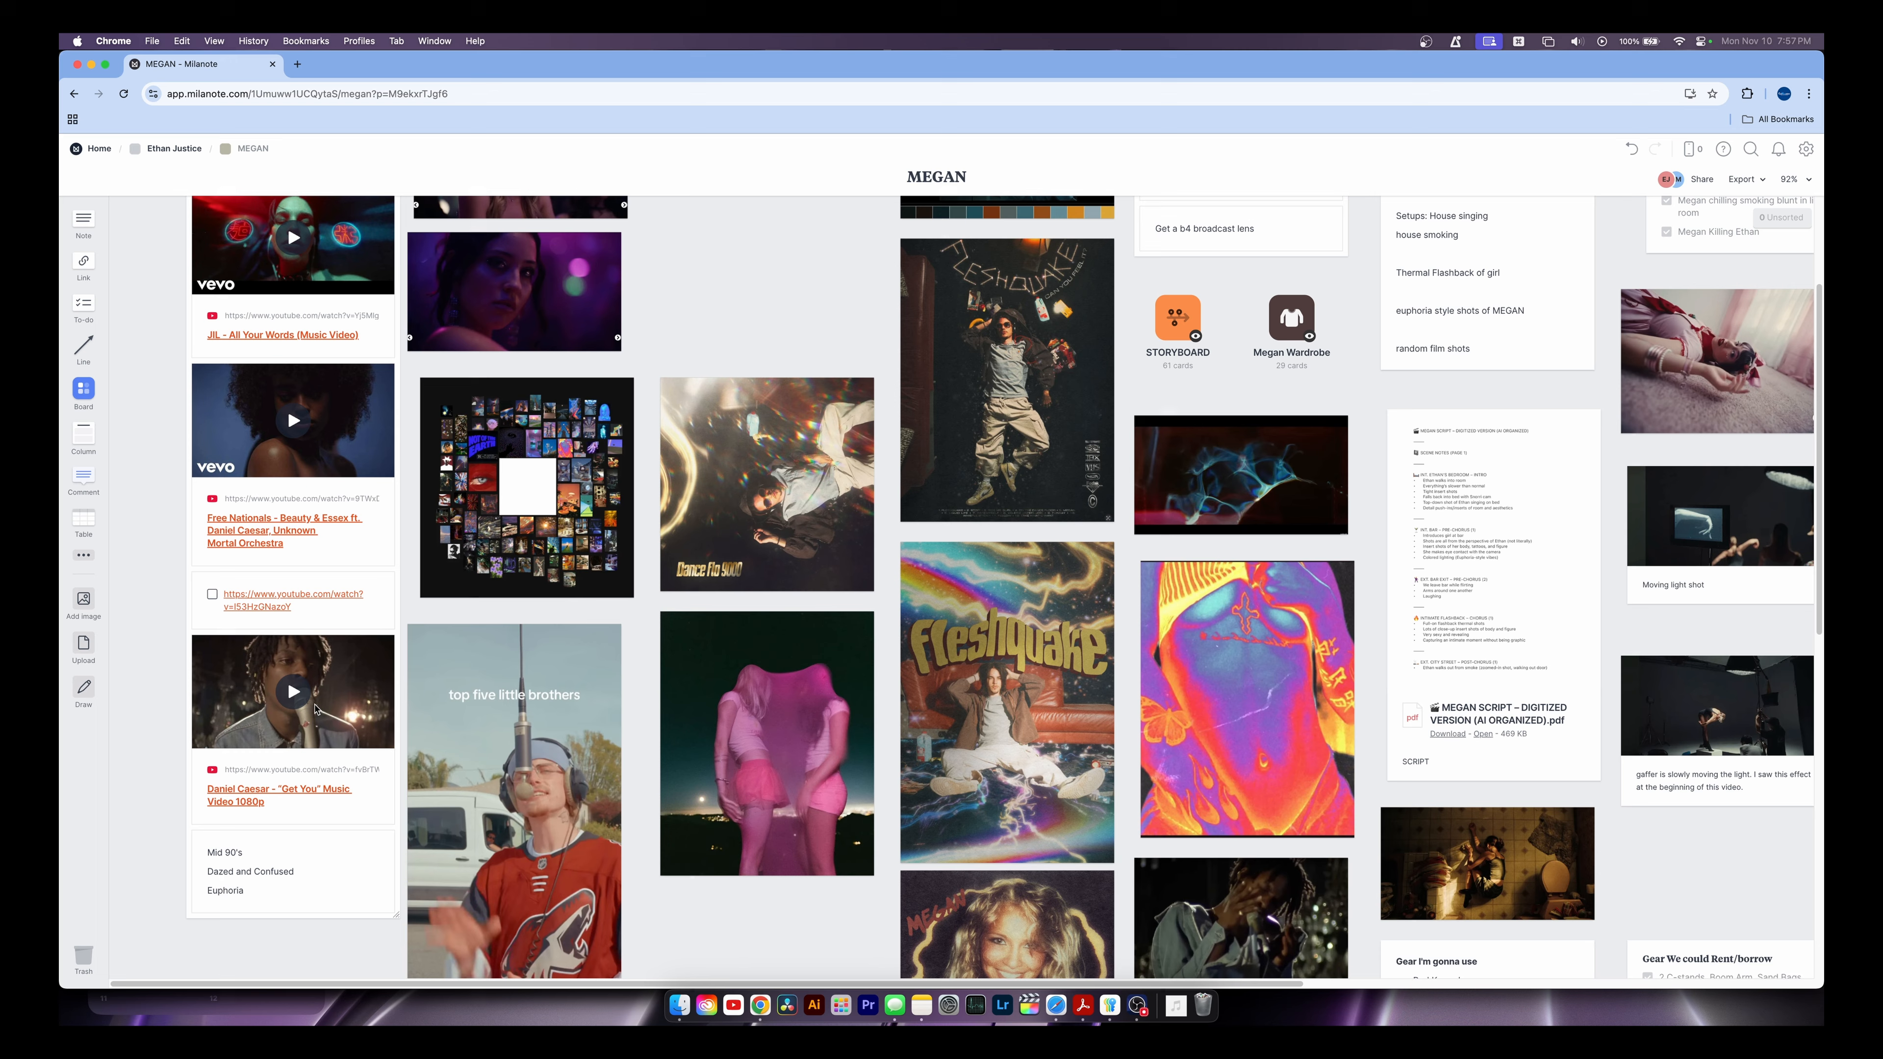
pyautogui.scroll(1, 333, 445)
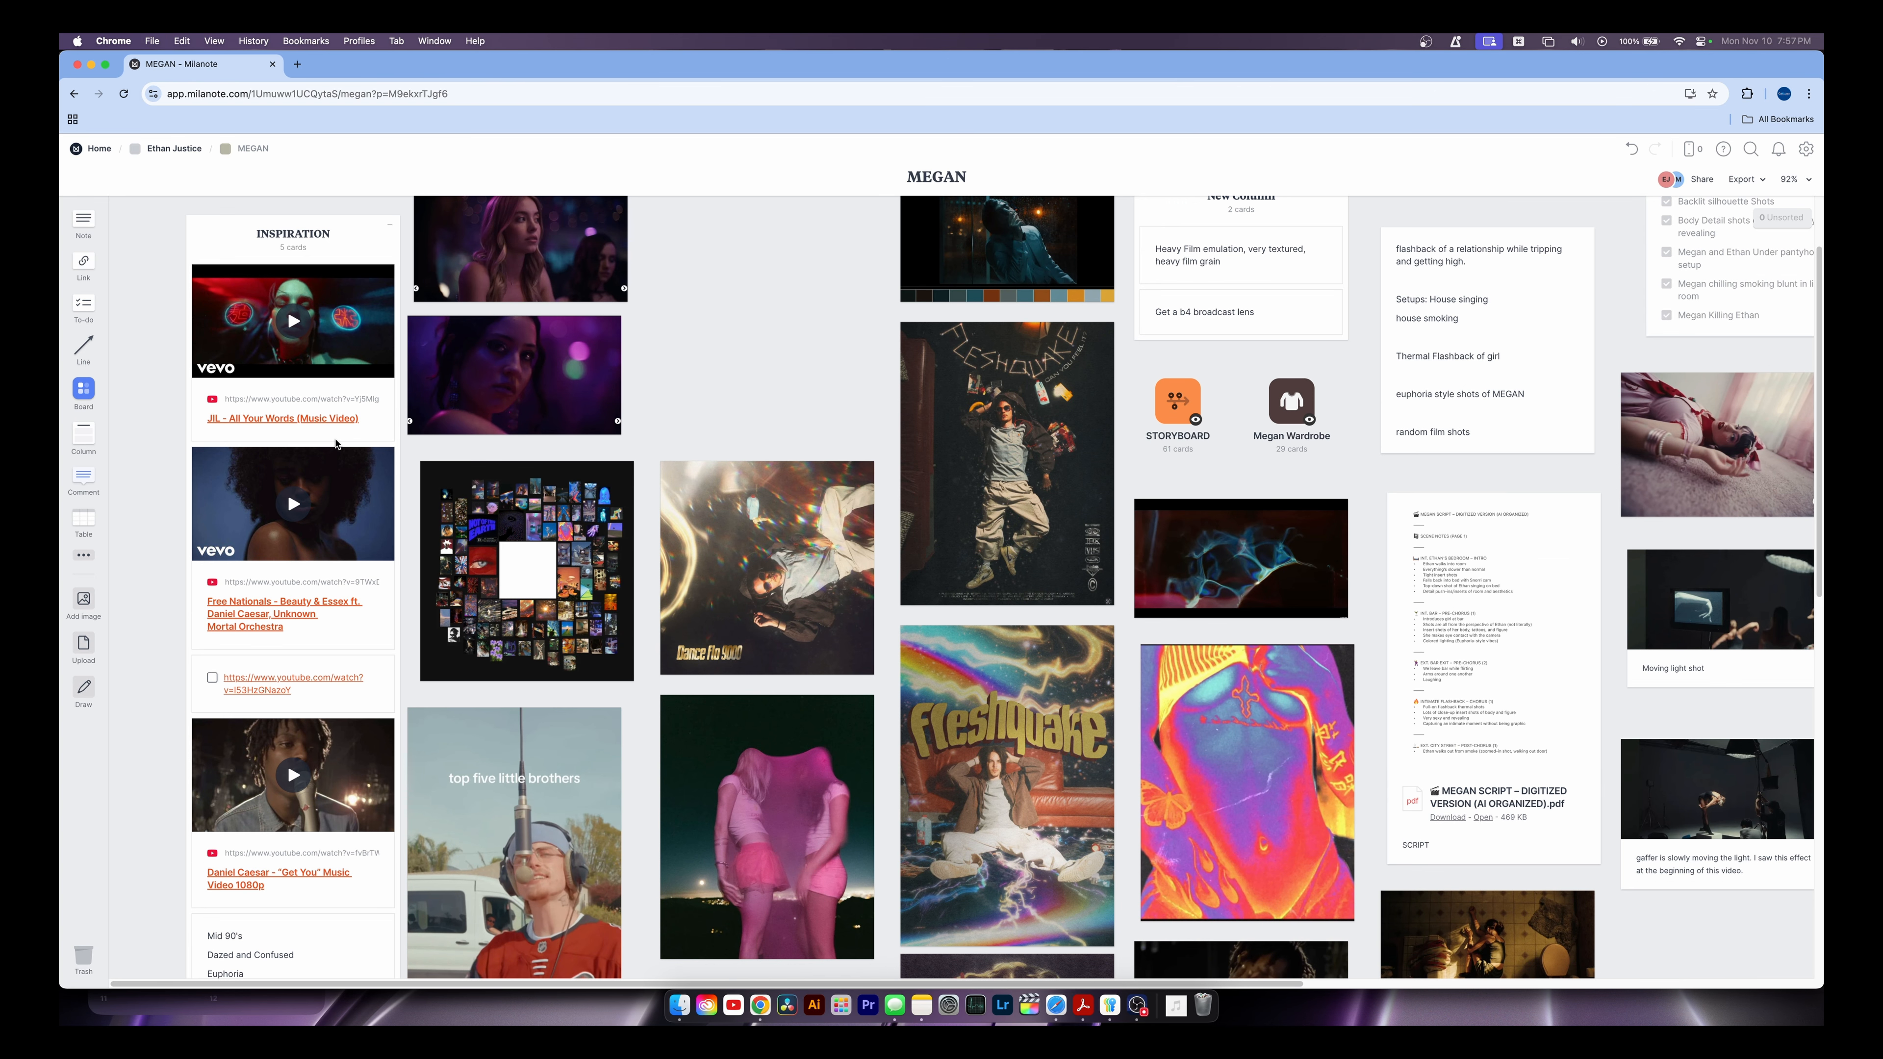
pyautogui.hscroll(4, 761, 473)
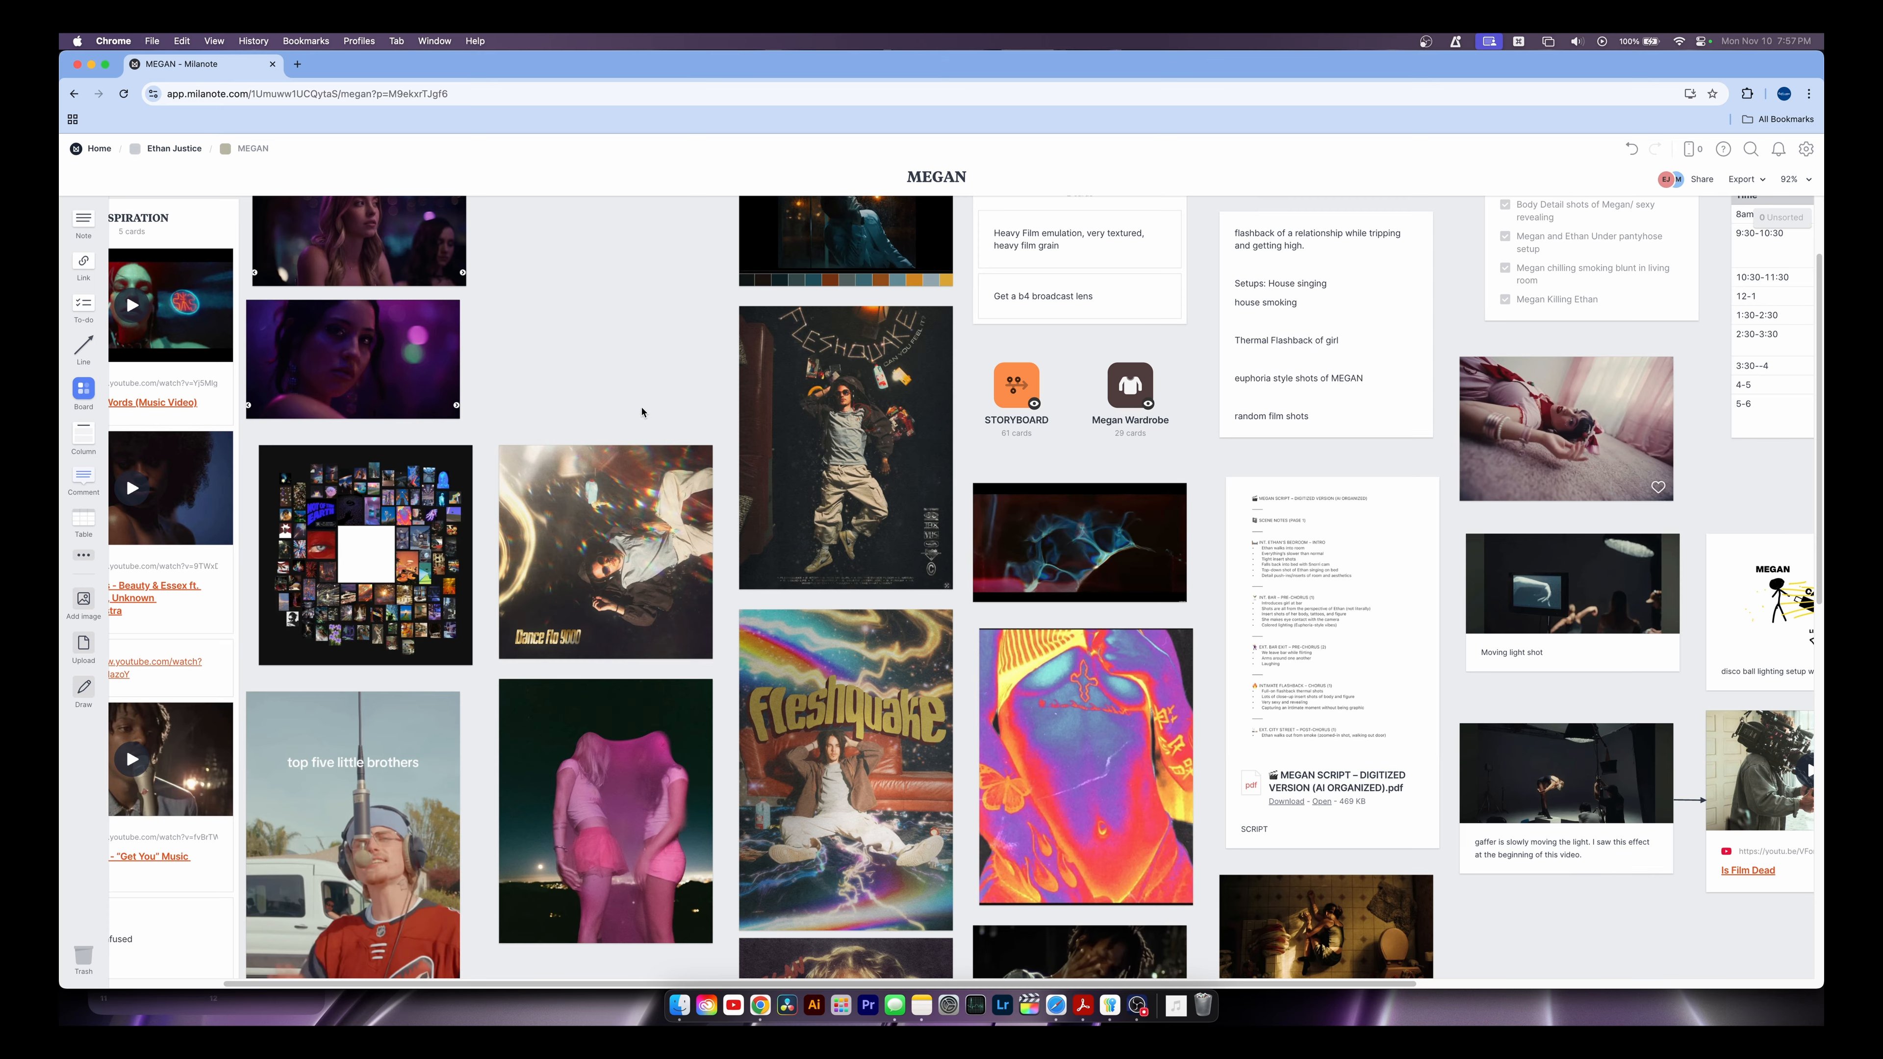
pyautogui.scroll(-2, 646, 415)
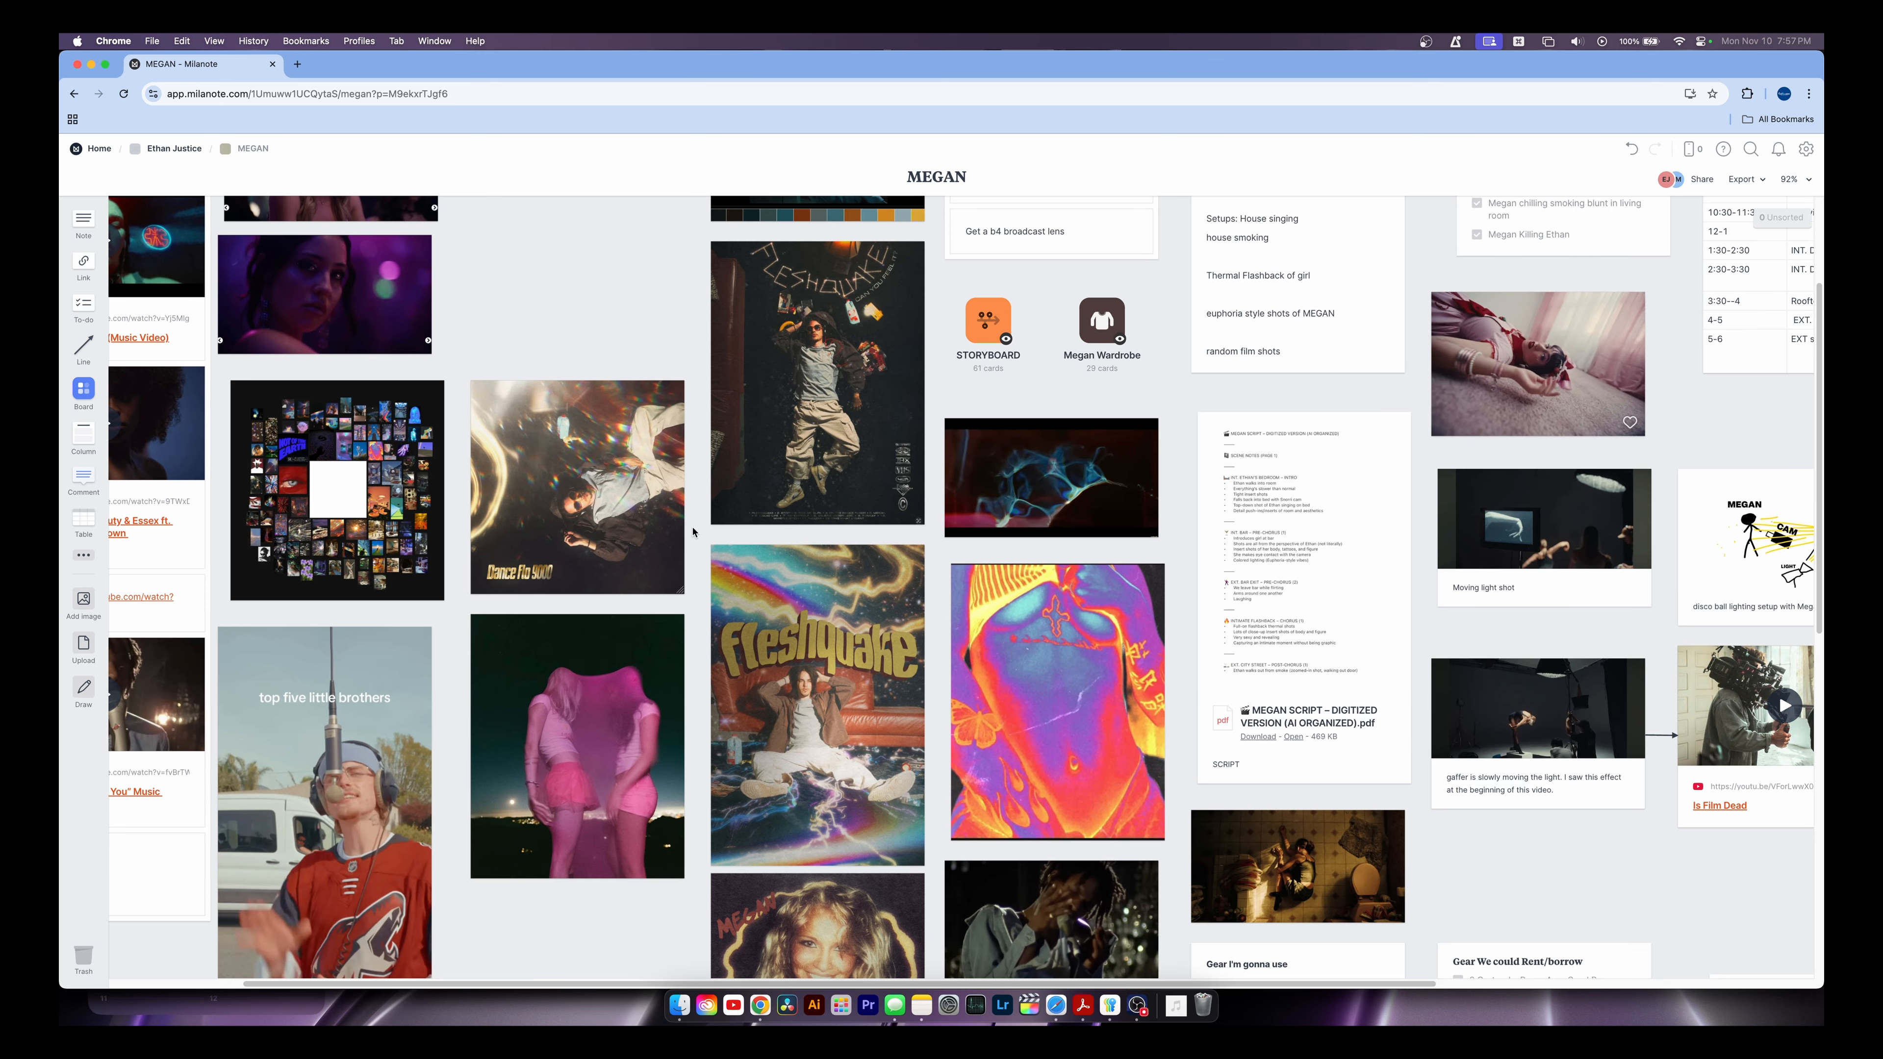
pyautogui.scroll(-3, 694, 514)
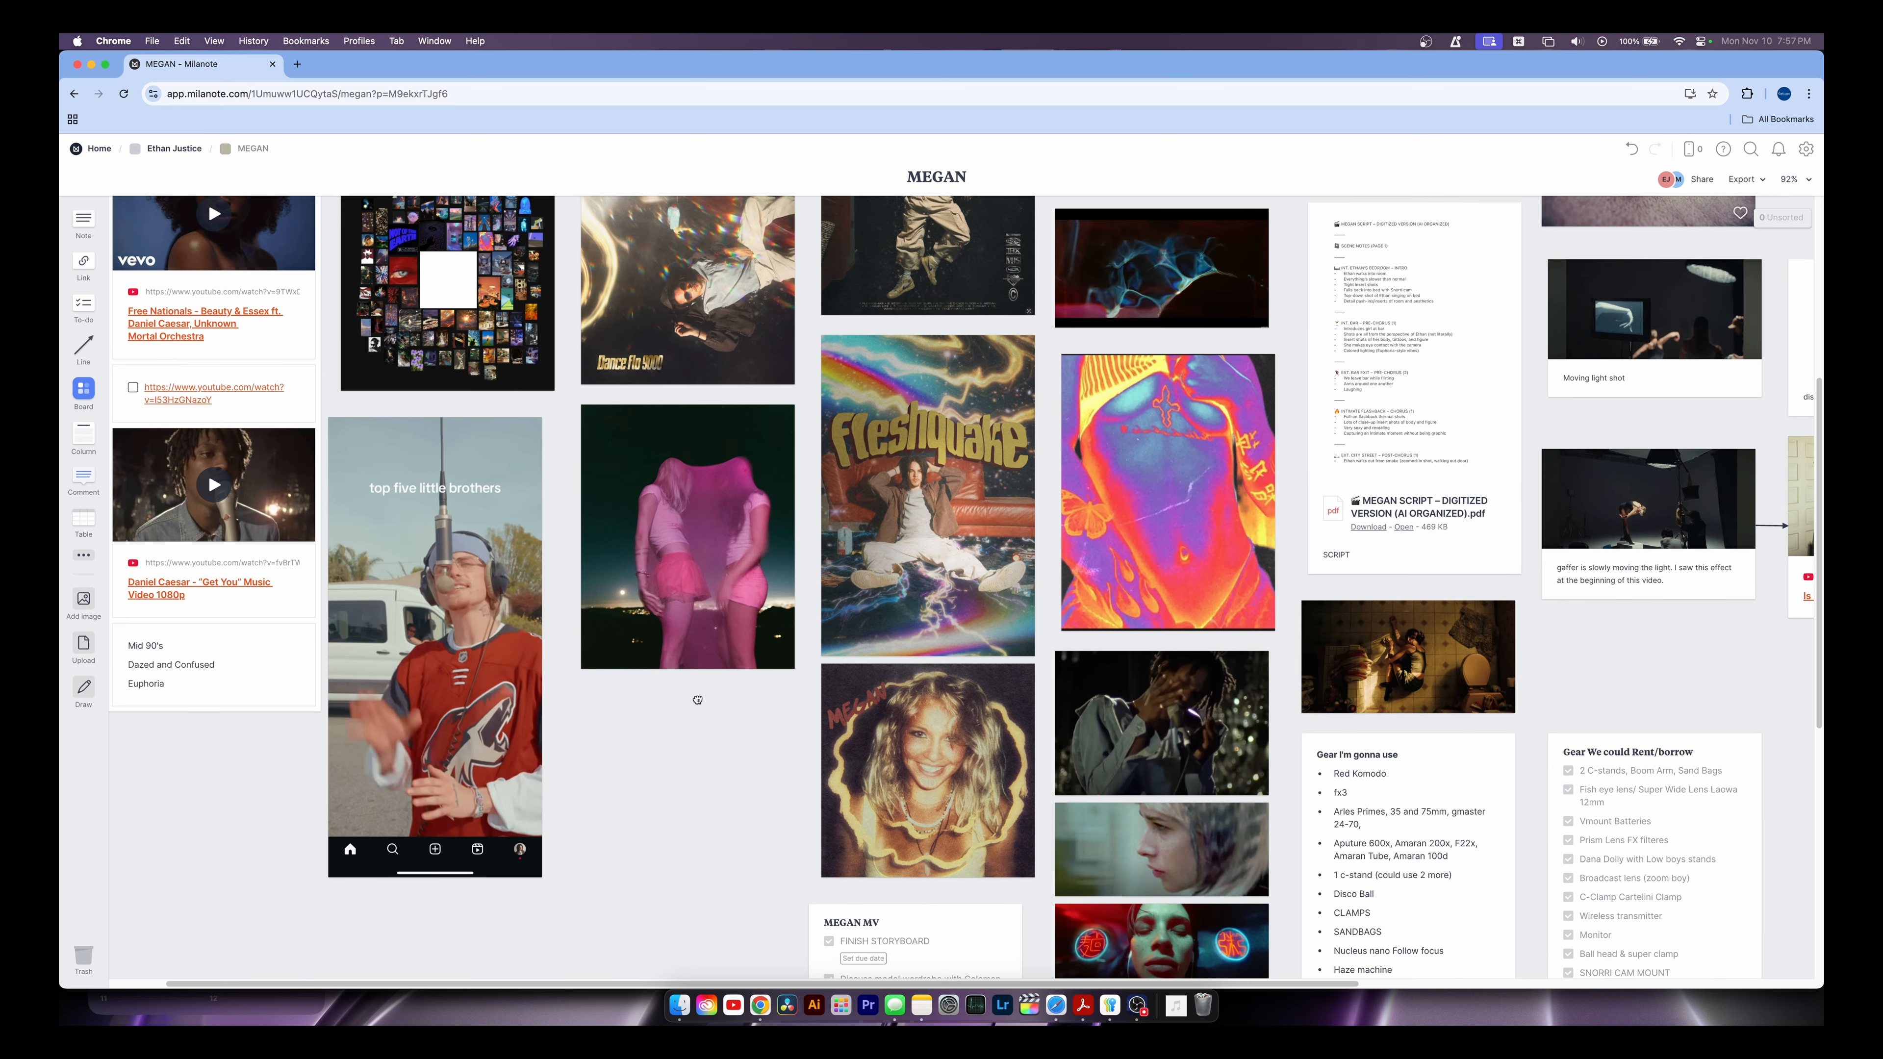
pyautogui.hscroll(2, 698, 700)
pyautogui.moveTo(708, 726); pyautogui.dragTo(450, 602)
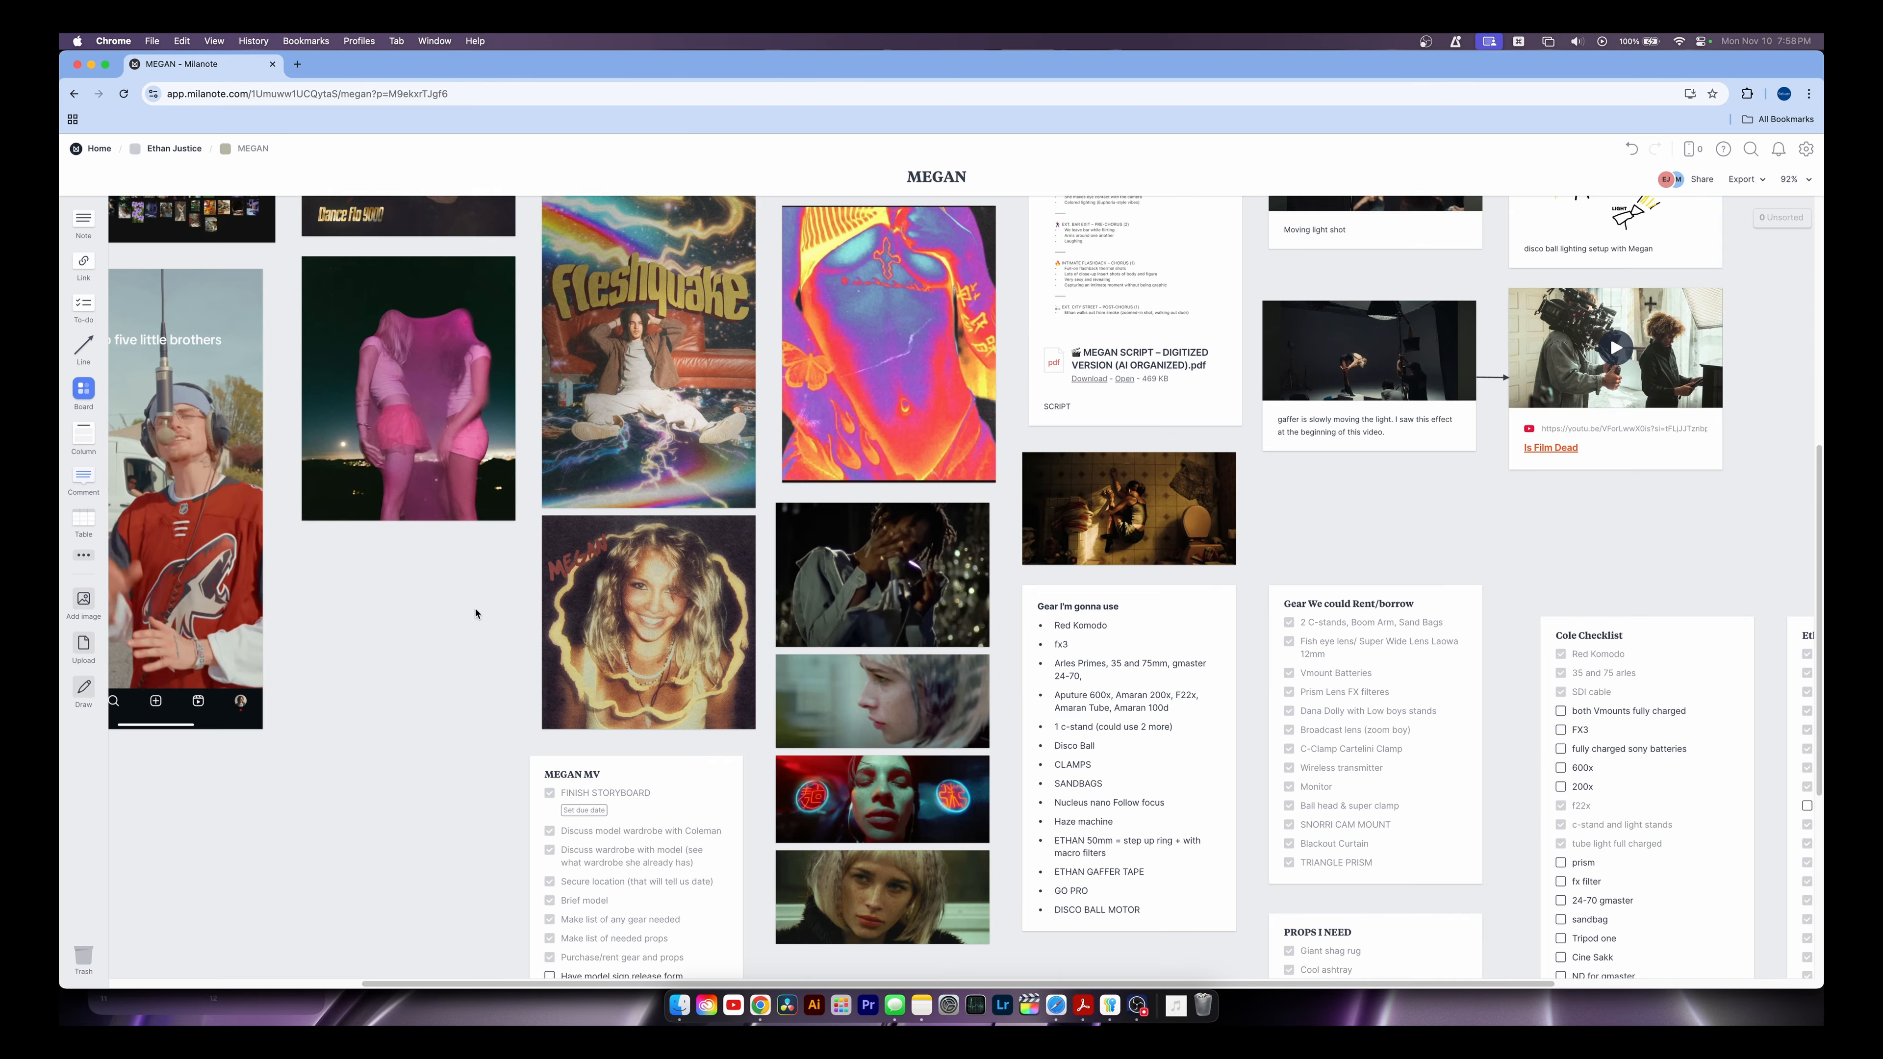
pyautogui.scroll(10, 475, 614)
pyautogui.hscroll(-4, 475, 614)
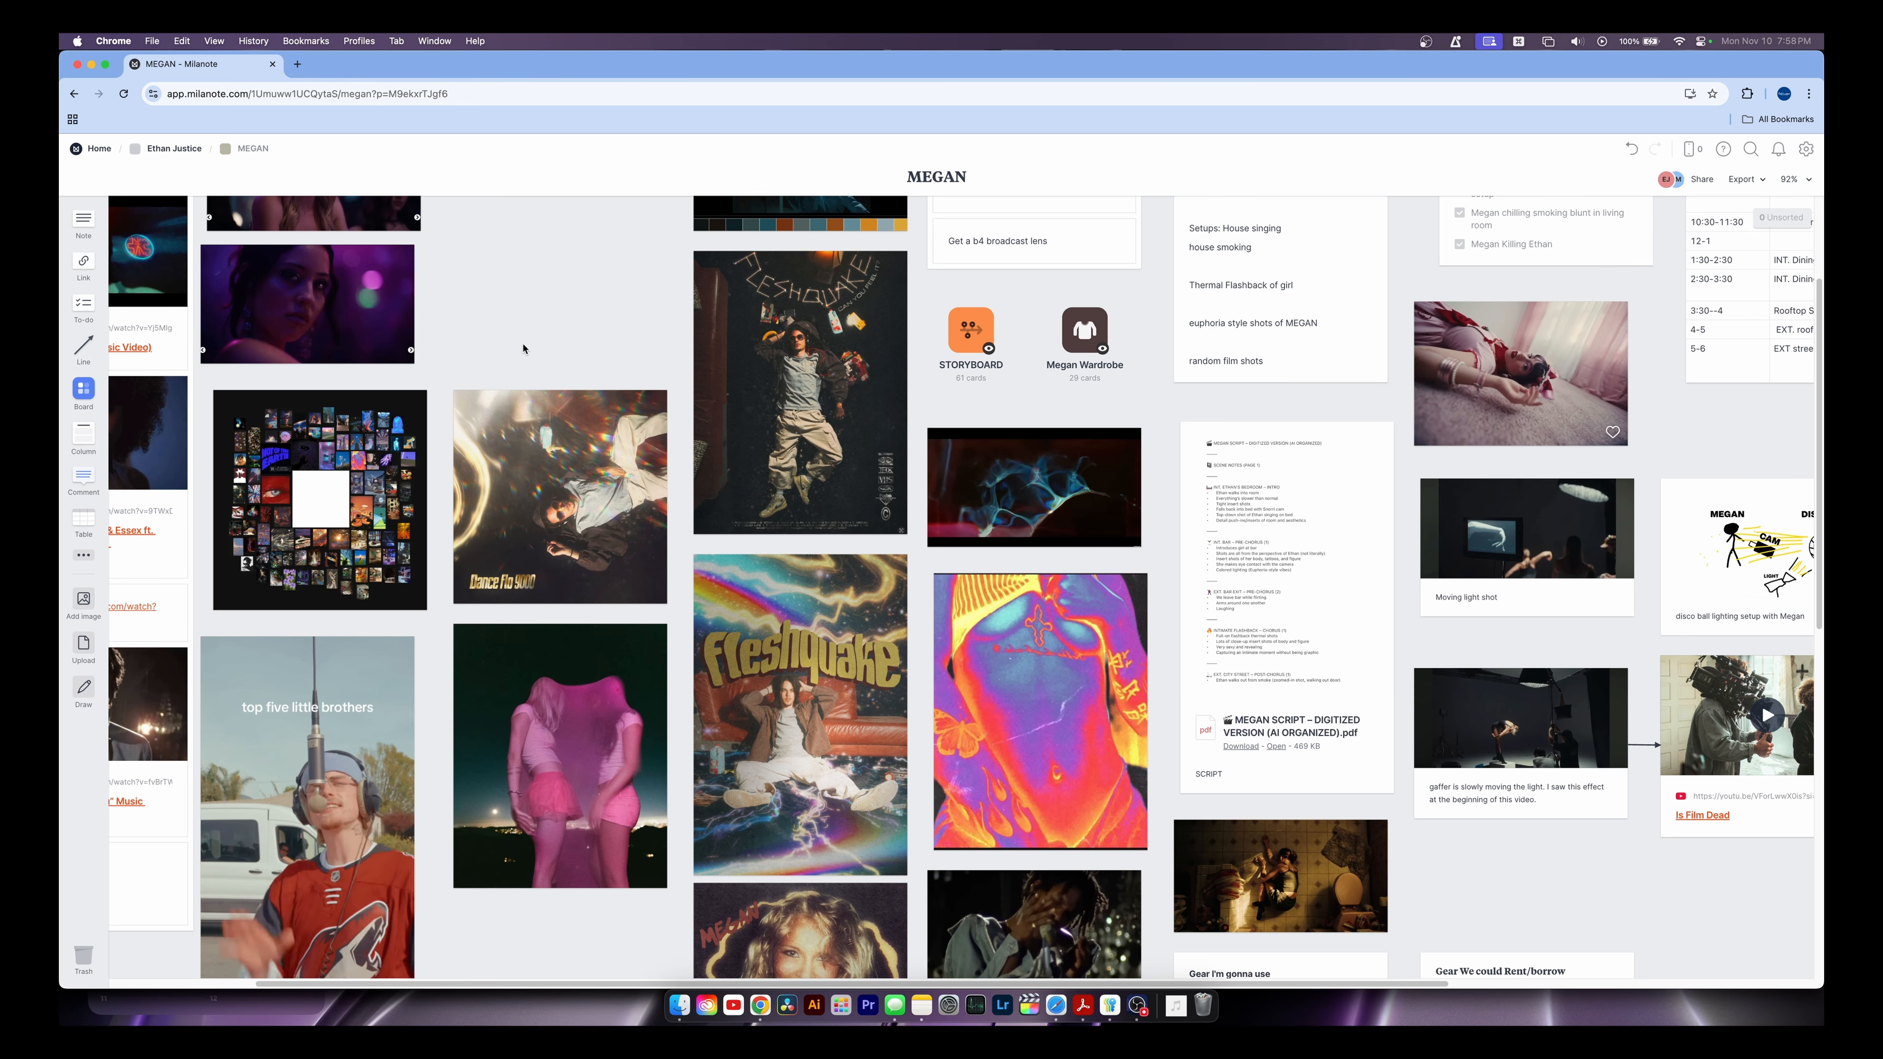
pyautogui.scroll(4, 523, 349)
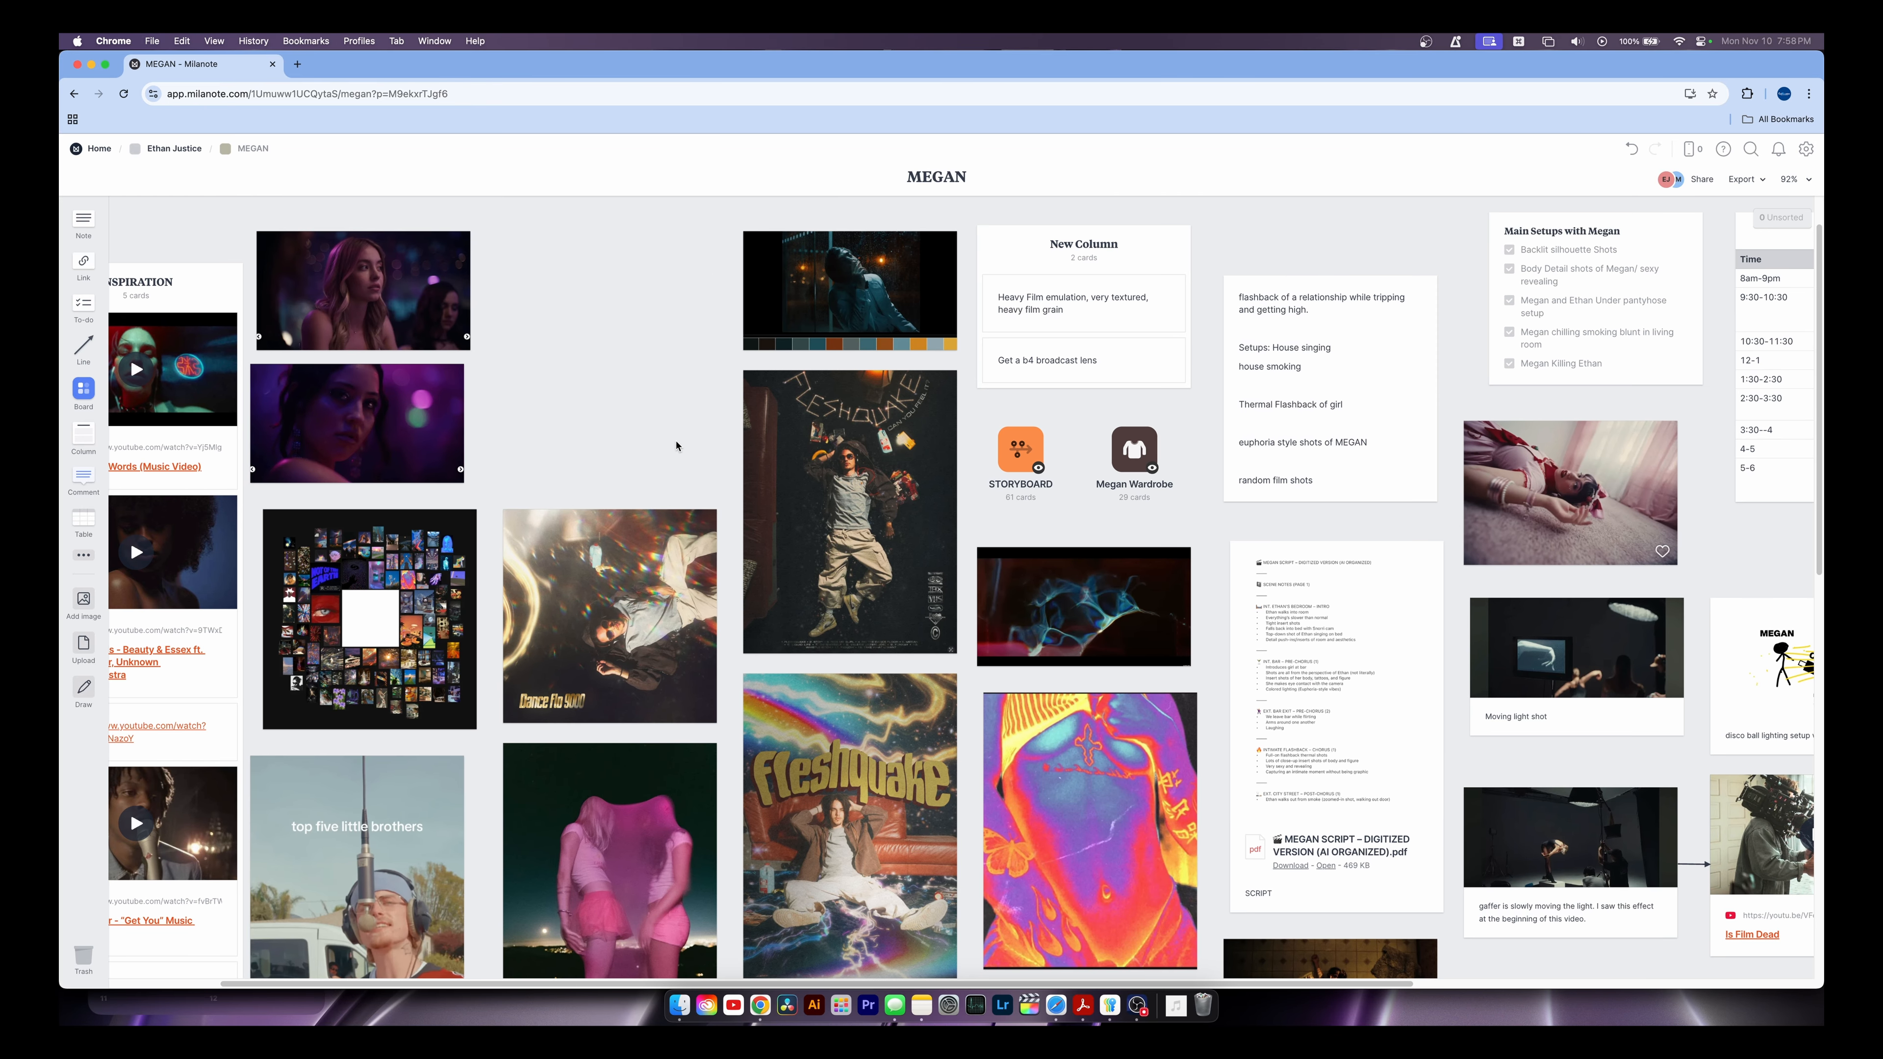
pyautogui.hscroll(-4, 676, 446)
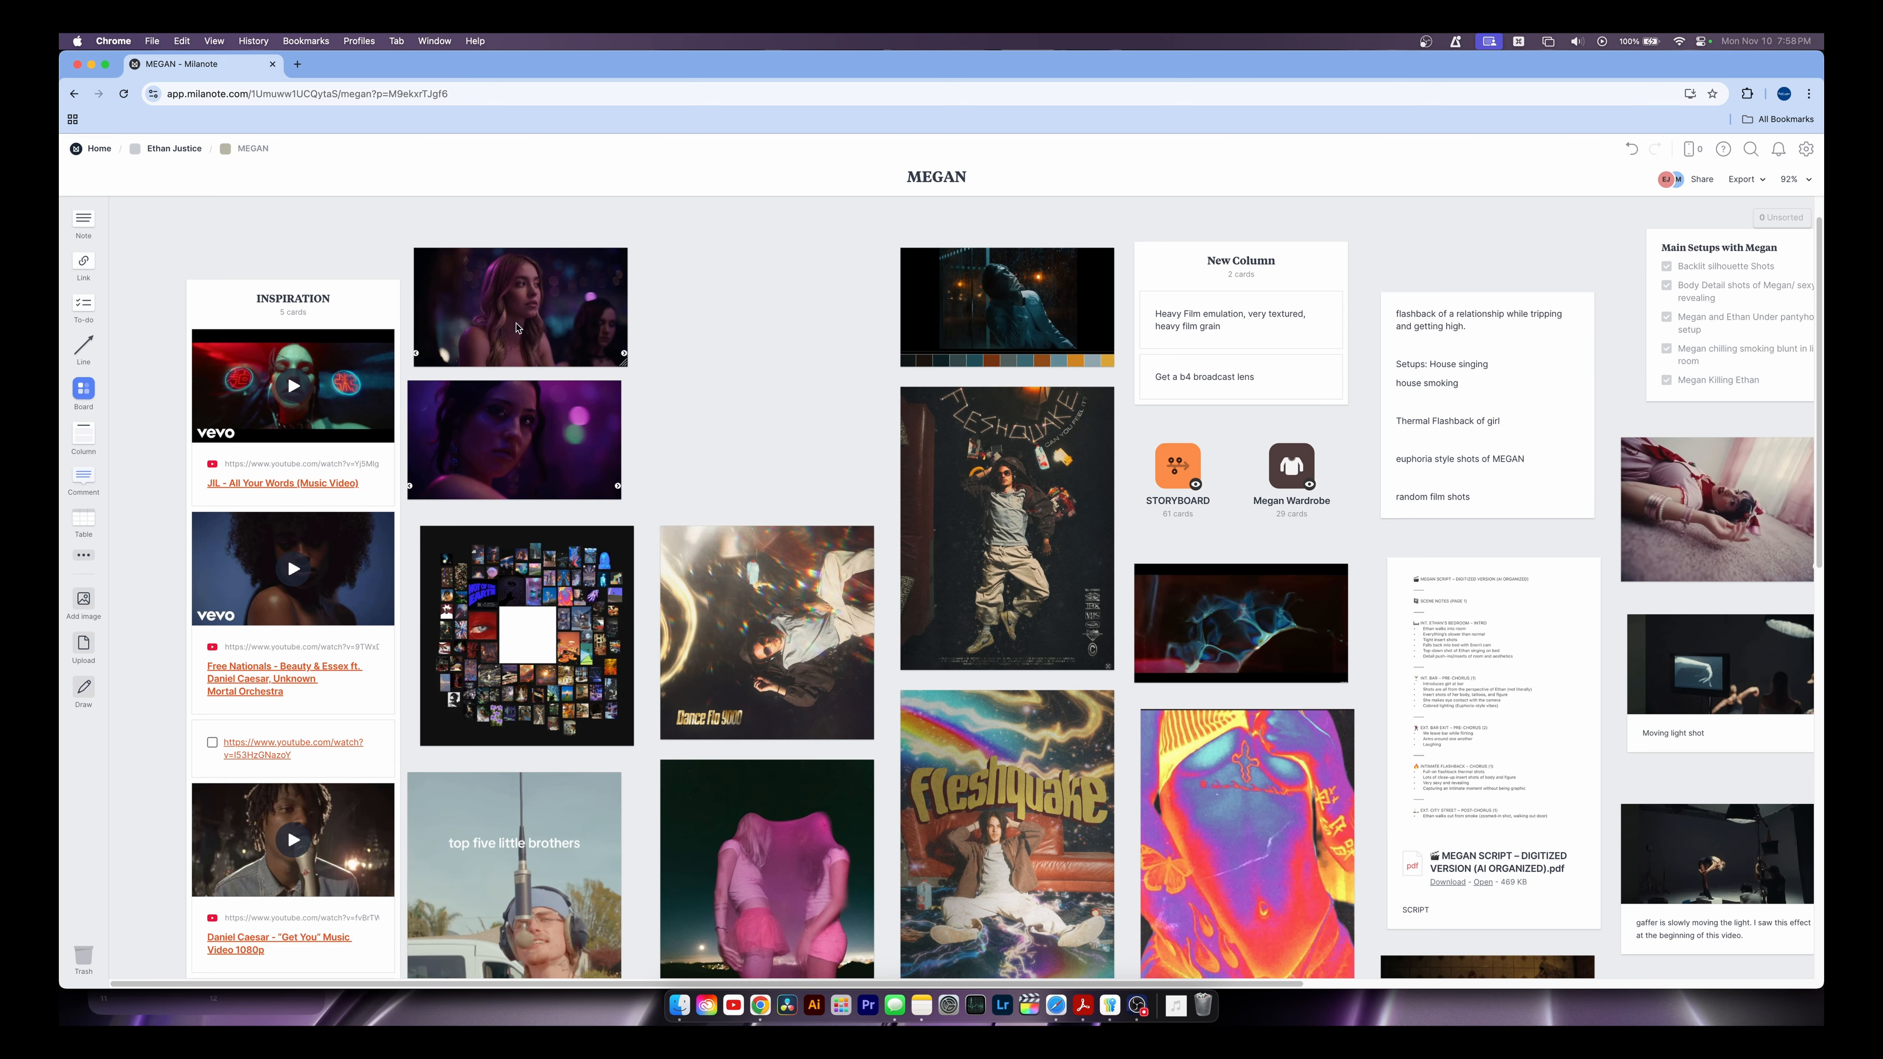
# Go up from MEGAN to the Test Project board with the Fashion Cowgirls script, then open a new Chrome tab
pyautogui.click(174, 151)
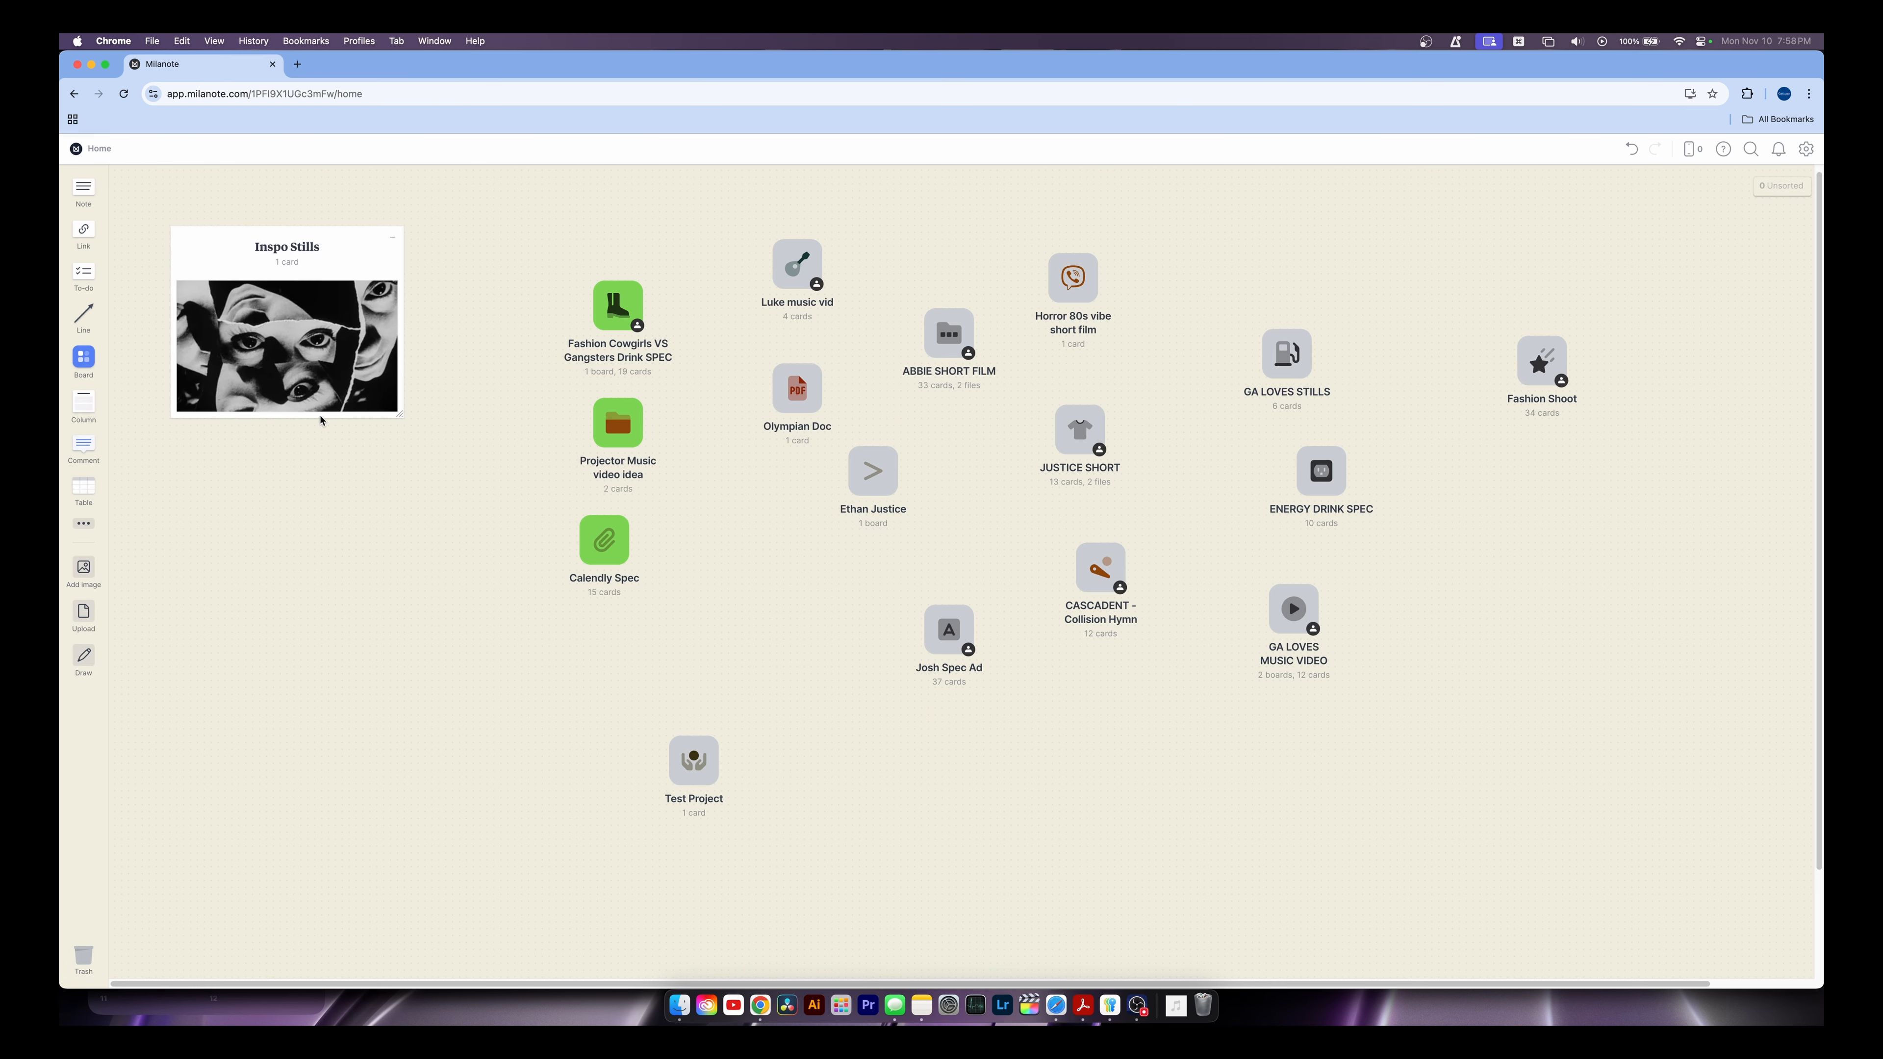
pyautogui.scroll(-2, 591, 440)
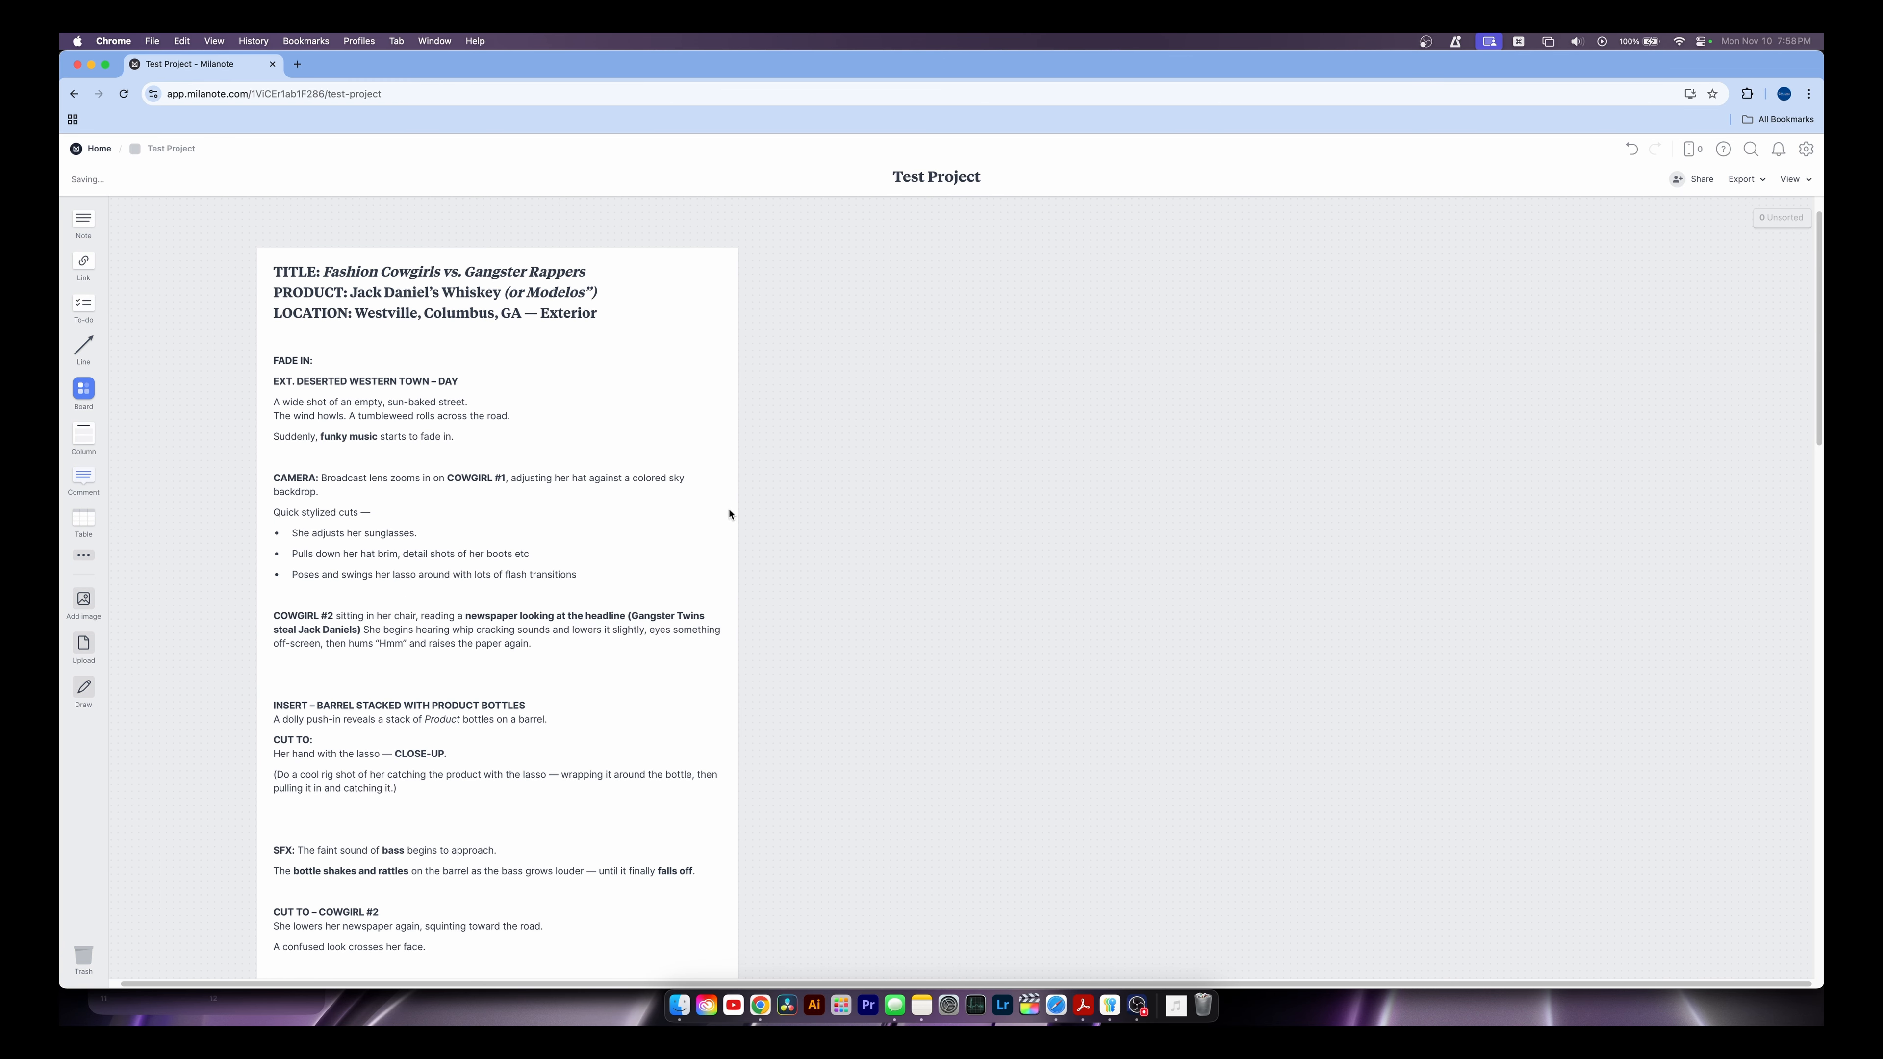
pyautogui.click(297, 64)
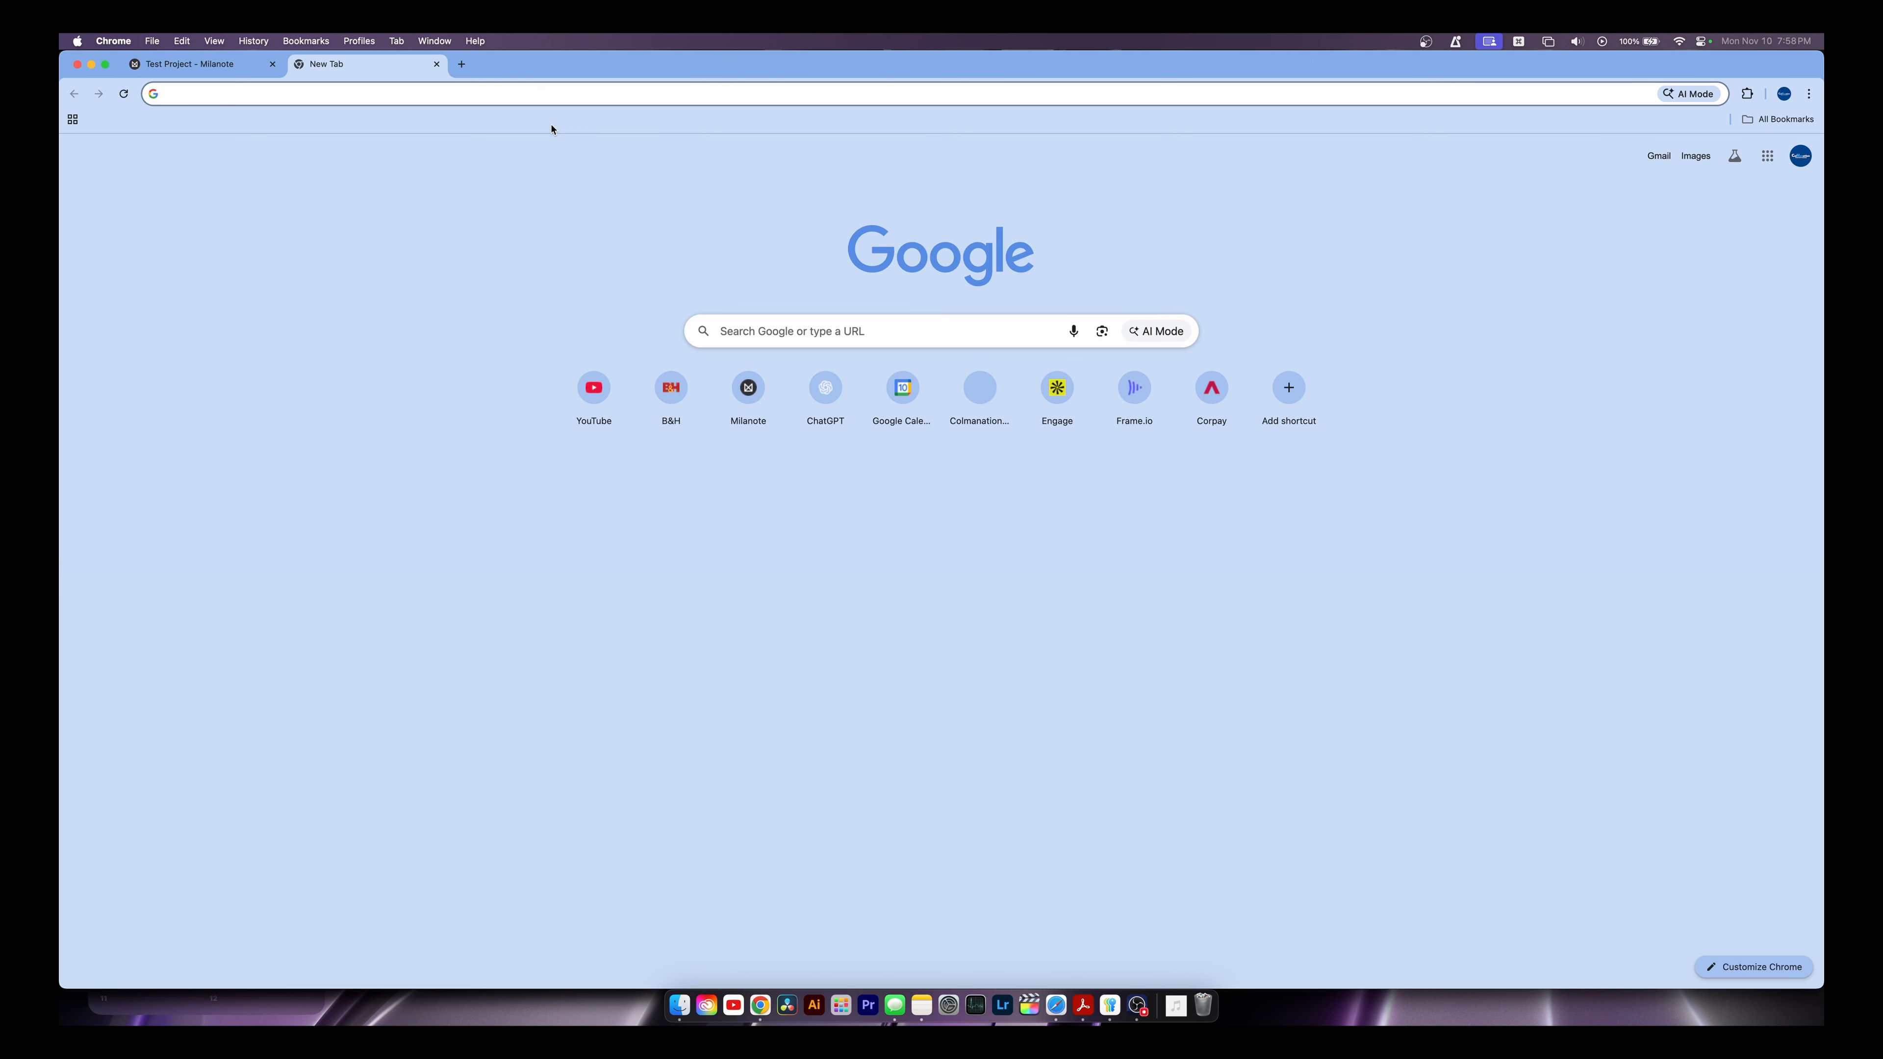
# Go to the Frameset site by entering 'frameset' in the address bar
pyautogui.write('frameset')
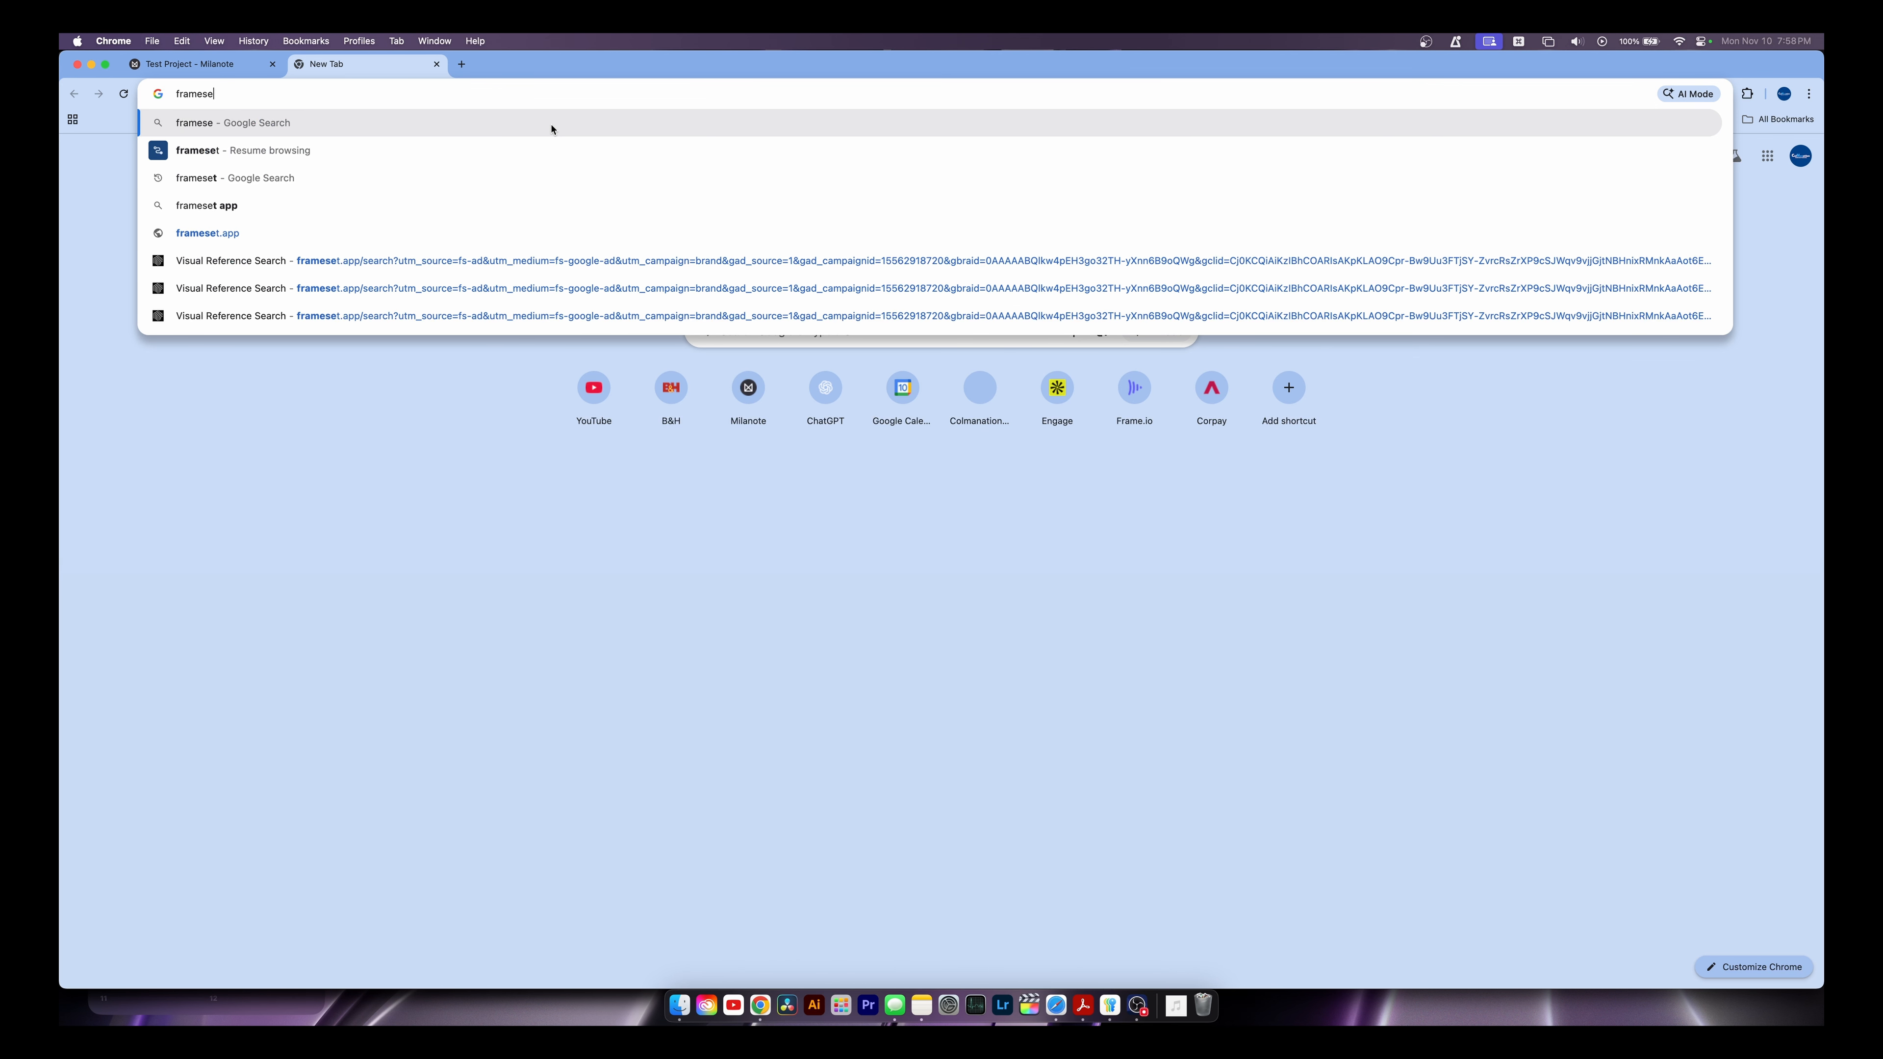
pyautogui.press('Return')
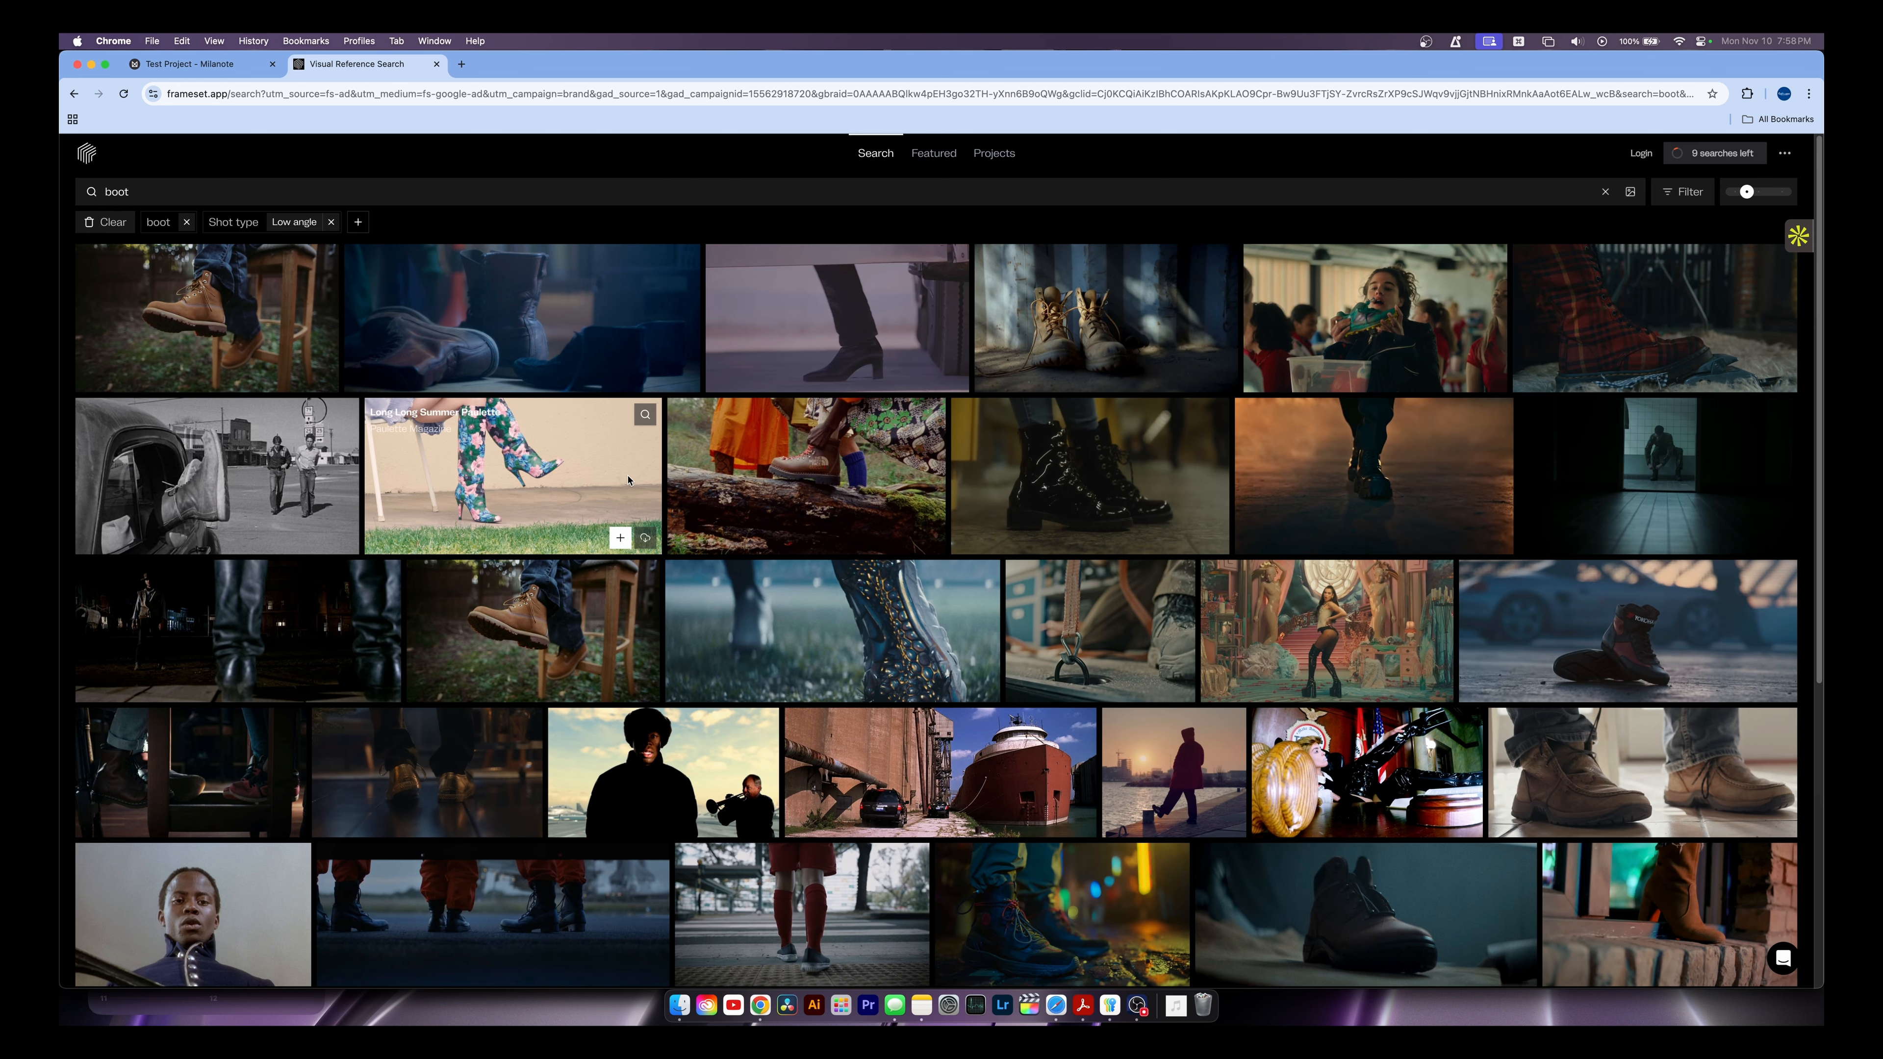
# Move the Frameset boot search into its own window snapped to the right half
pyautogui.moveTo(367, 64); pyautogui.dragTo(442, 244)
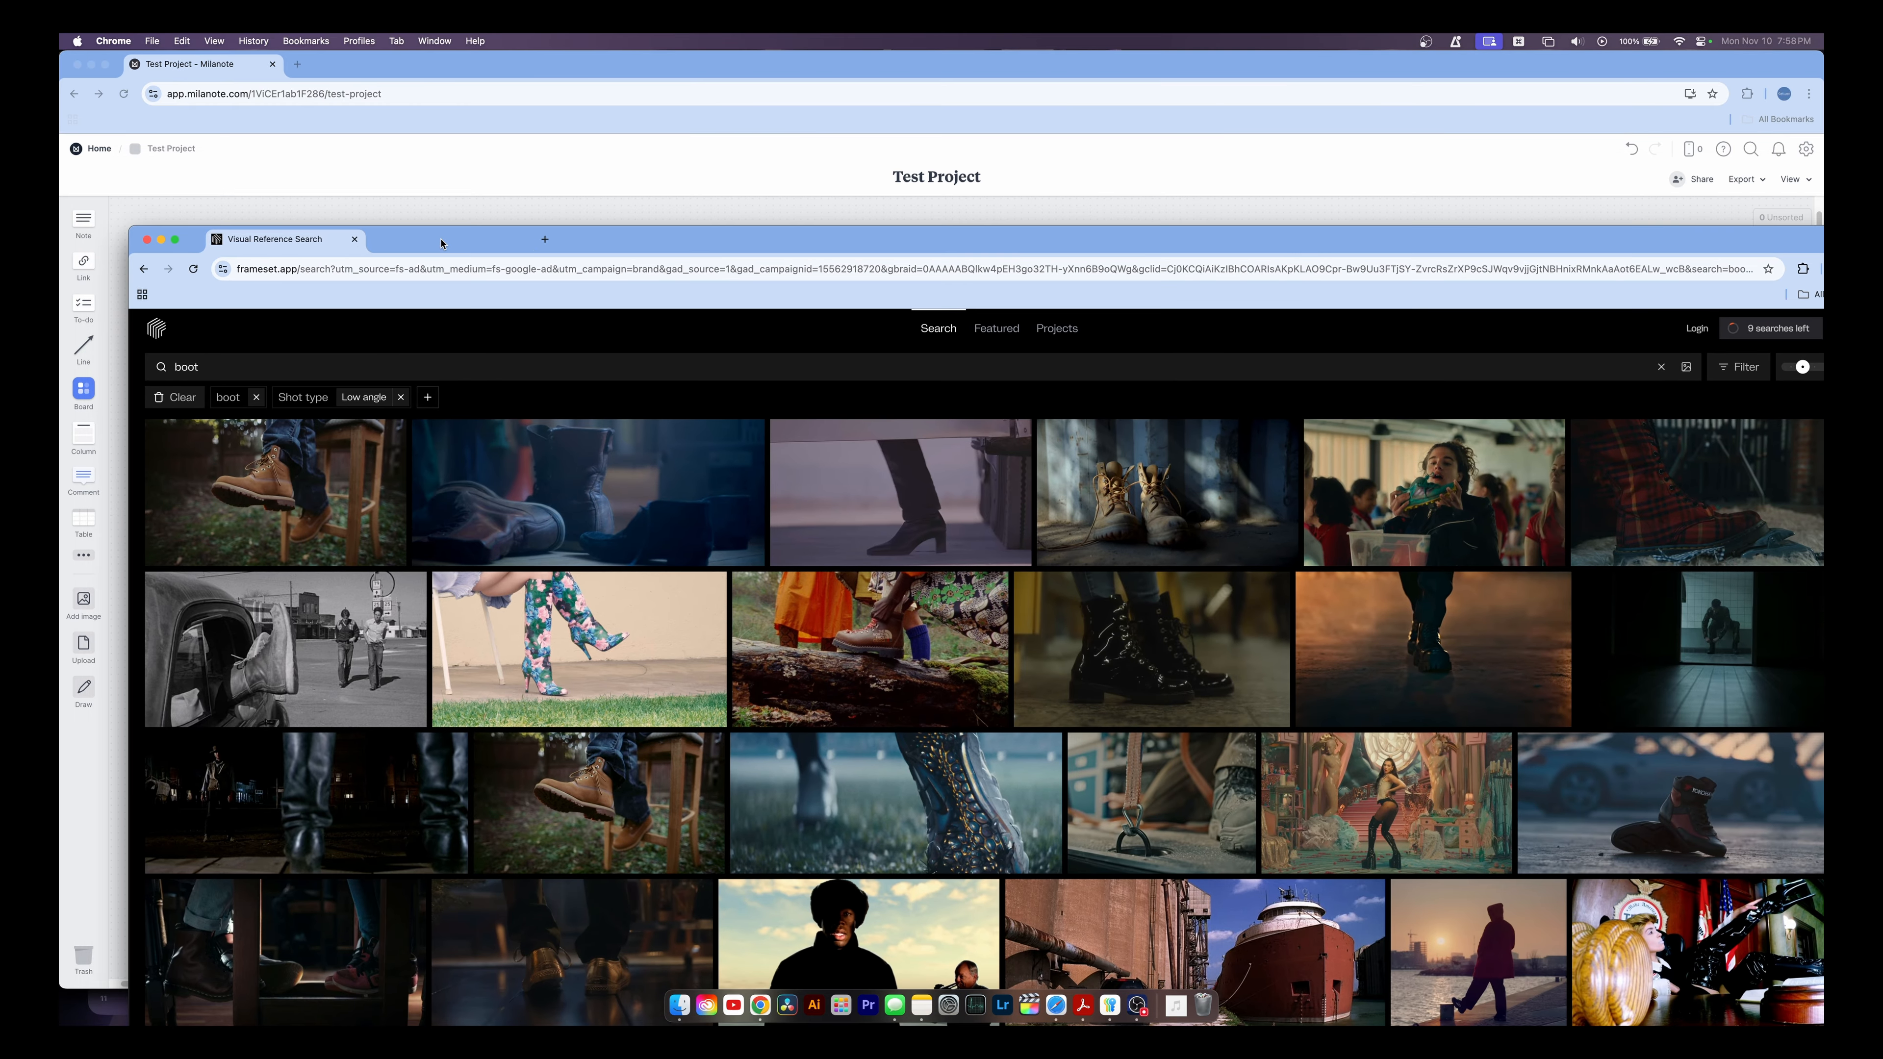
pyautogui.hotkey('ctrl', 'alt', 'Right')
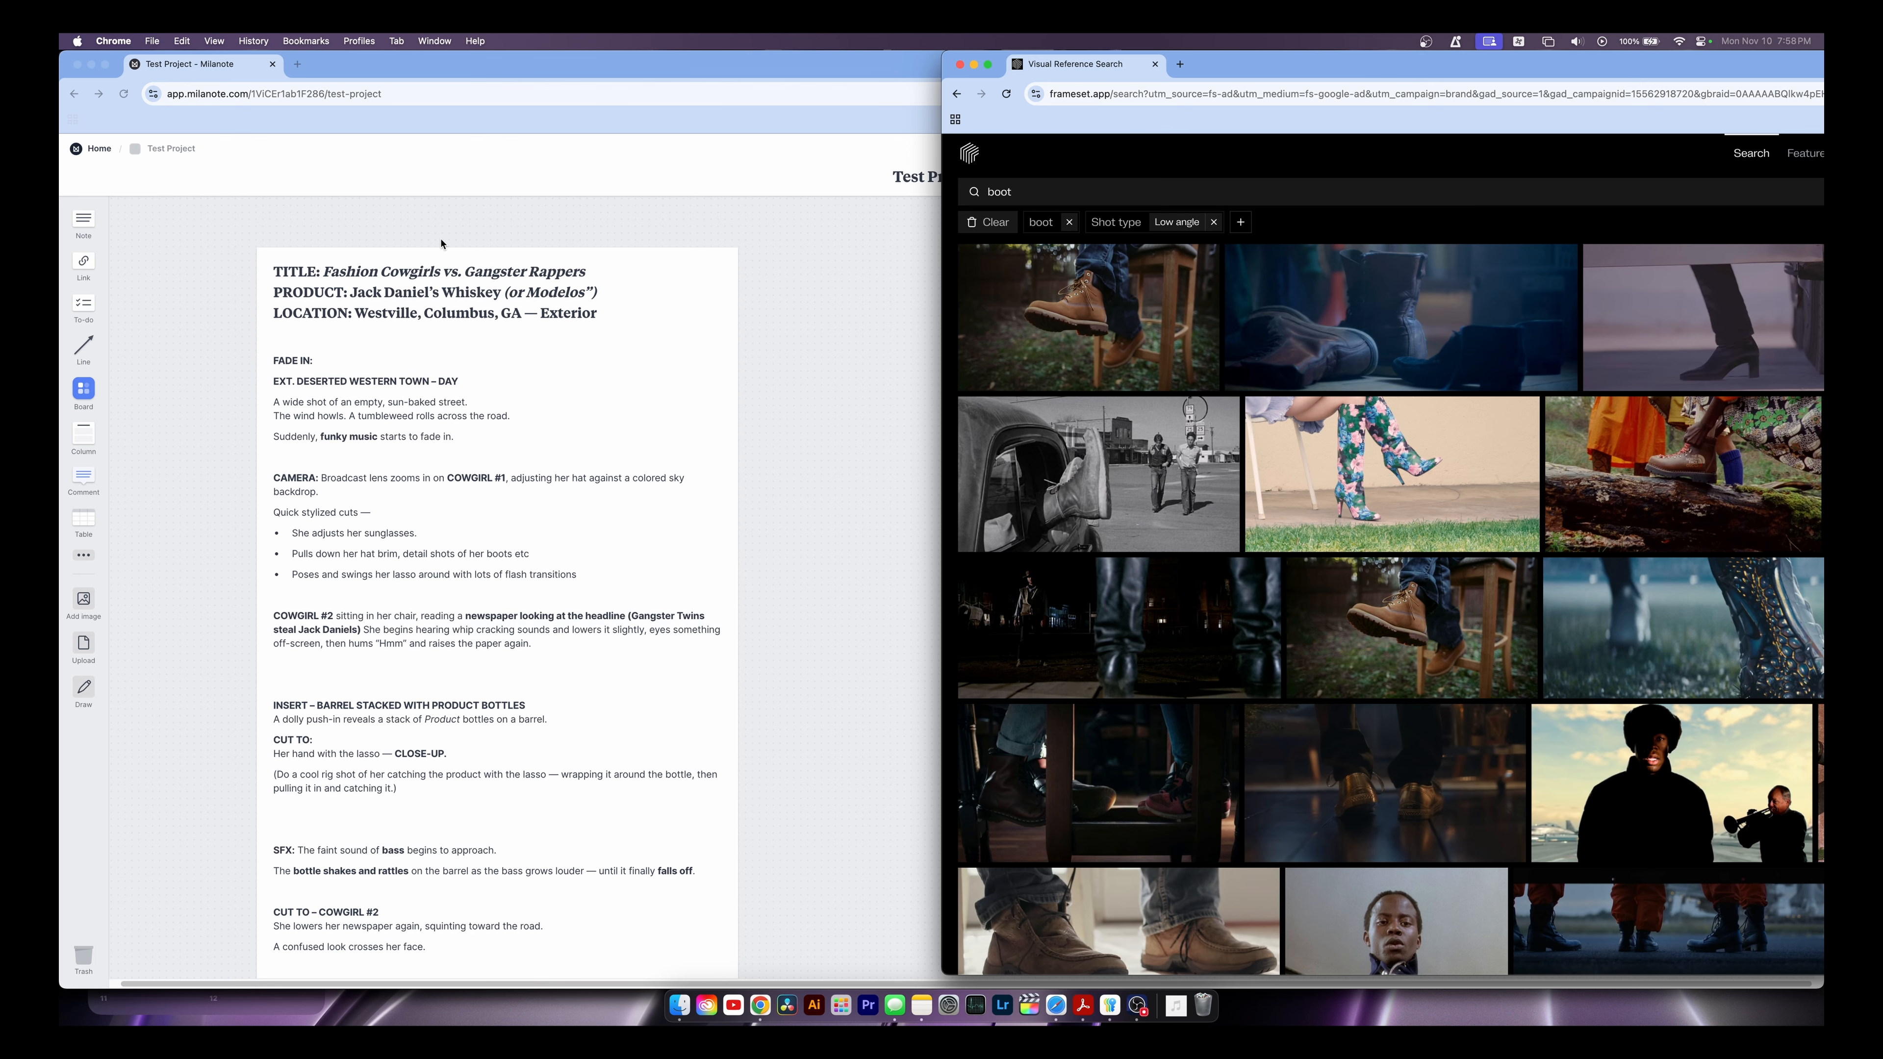
pyautogui.scroll(-1, 478, 484)
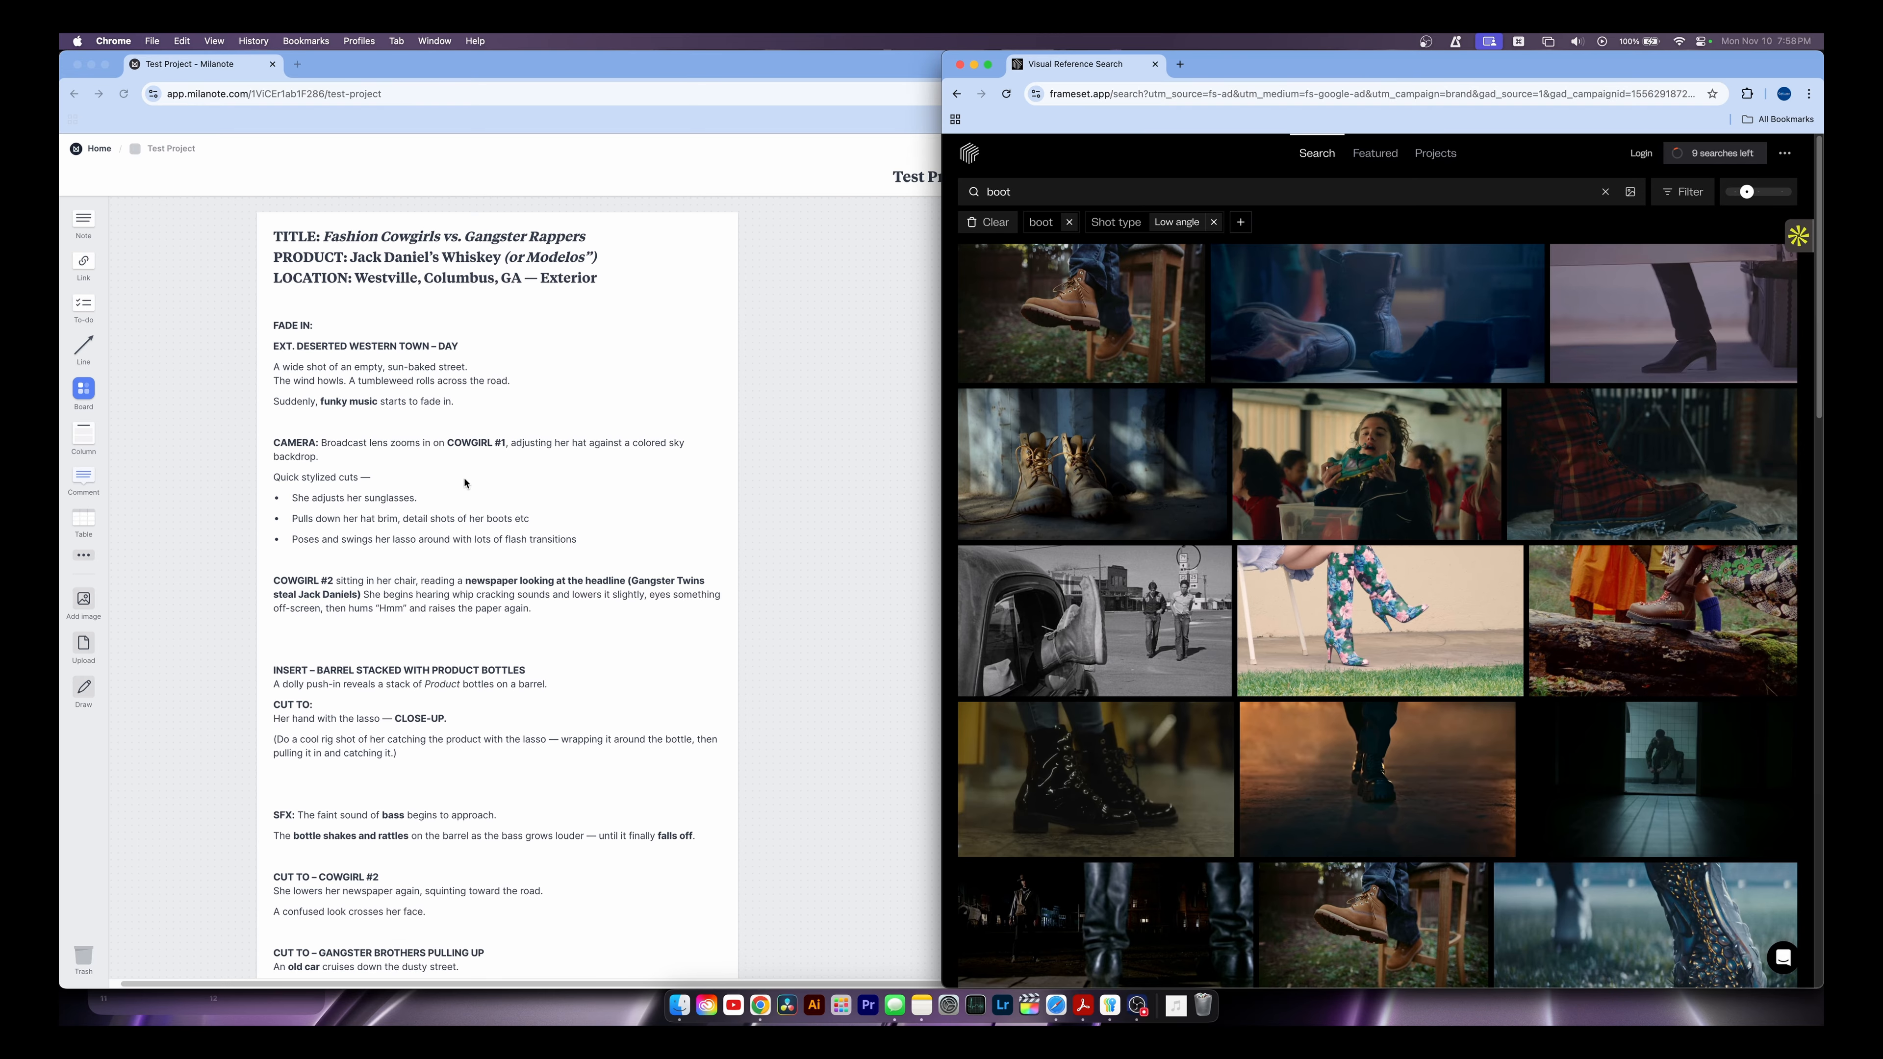
# Snap the Milanote script window to the left half beside Frameset
pyautogui.click(787, 453)
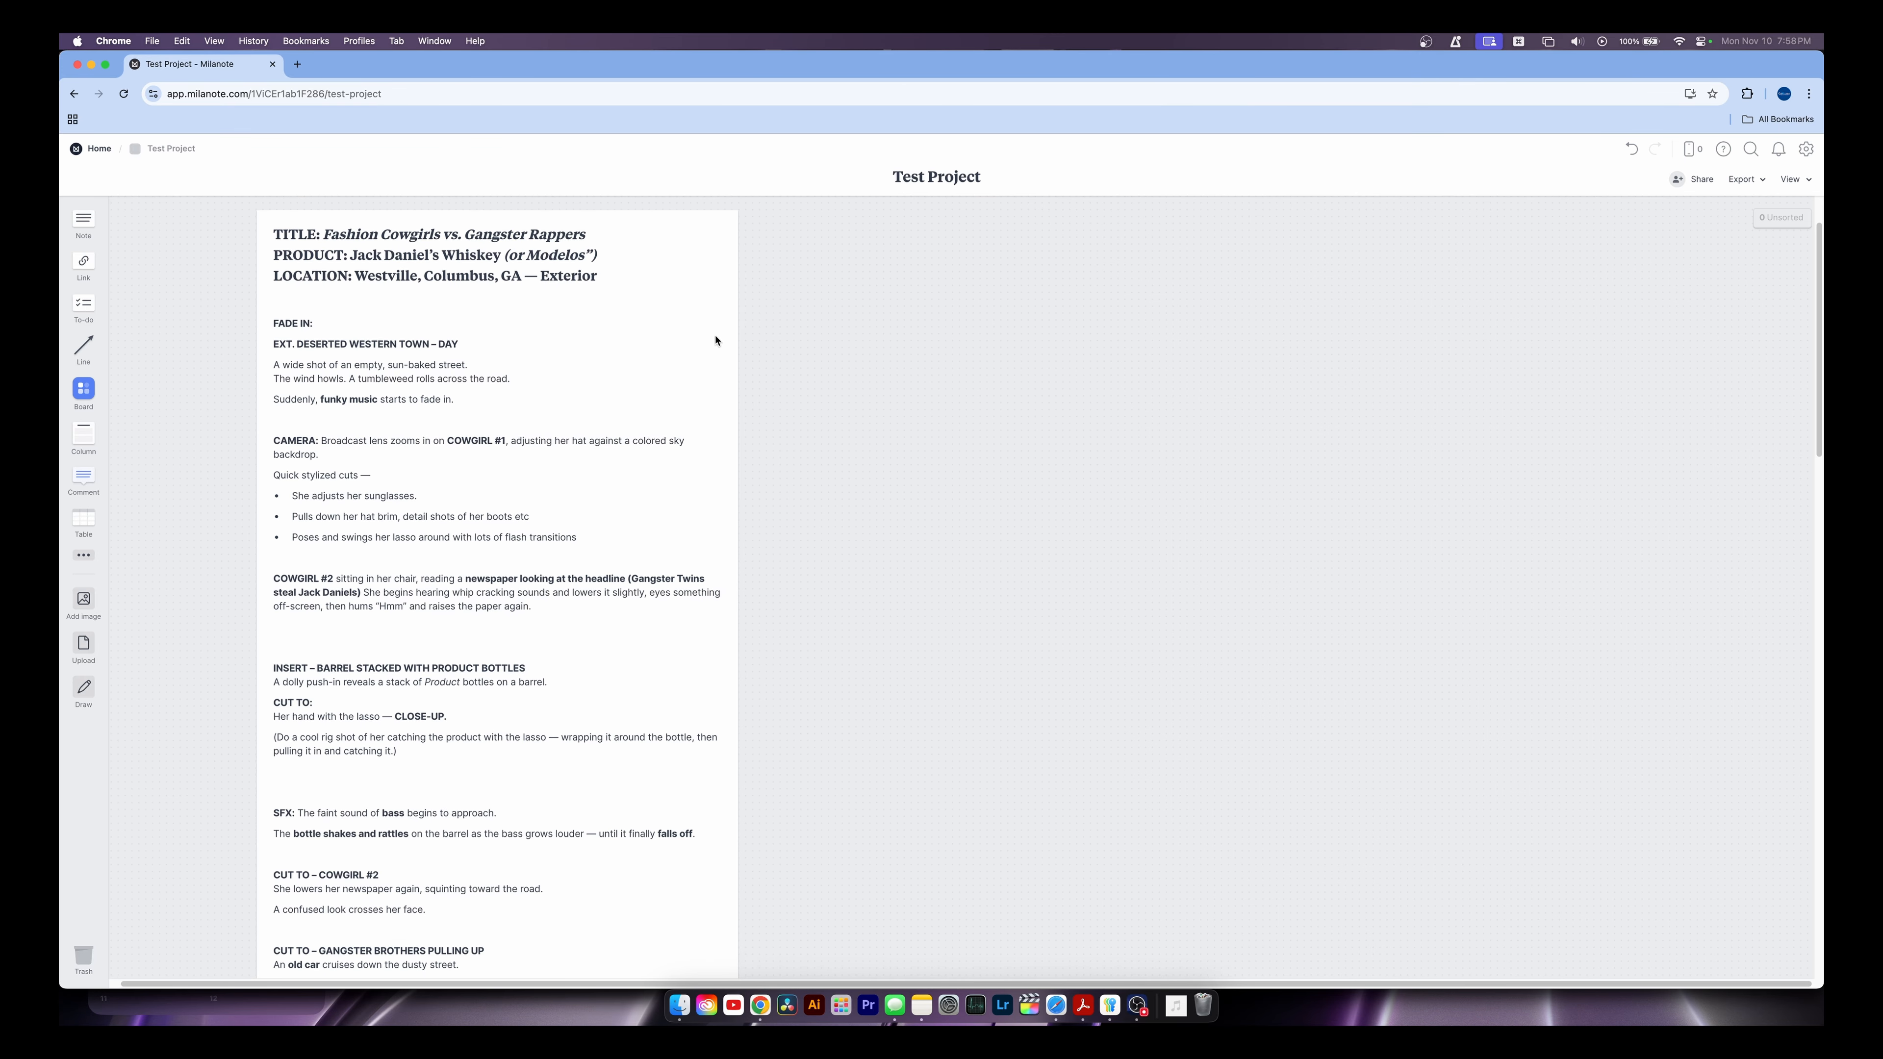
pyautogui.press('super+Tab')
pyautogui.moveTo(411, 65); pyautogui.dragTo(504, 135)
pyautogui.hotkey('ctrl', 'alt', 'Left')
pyautogui.moveTo(764, 499); pyautogui.dragTo(638, 556)
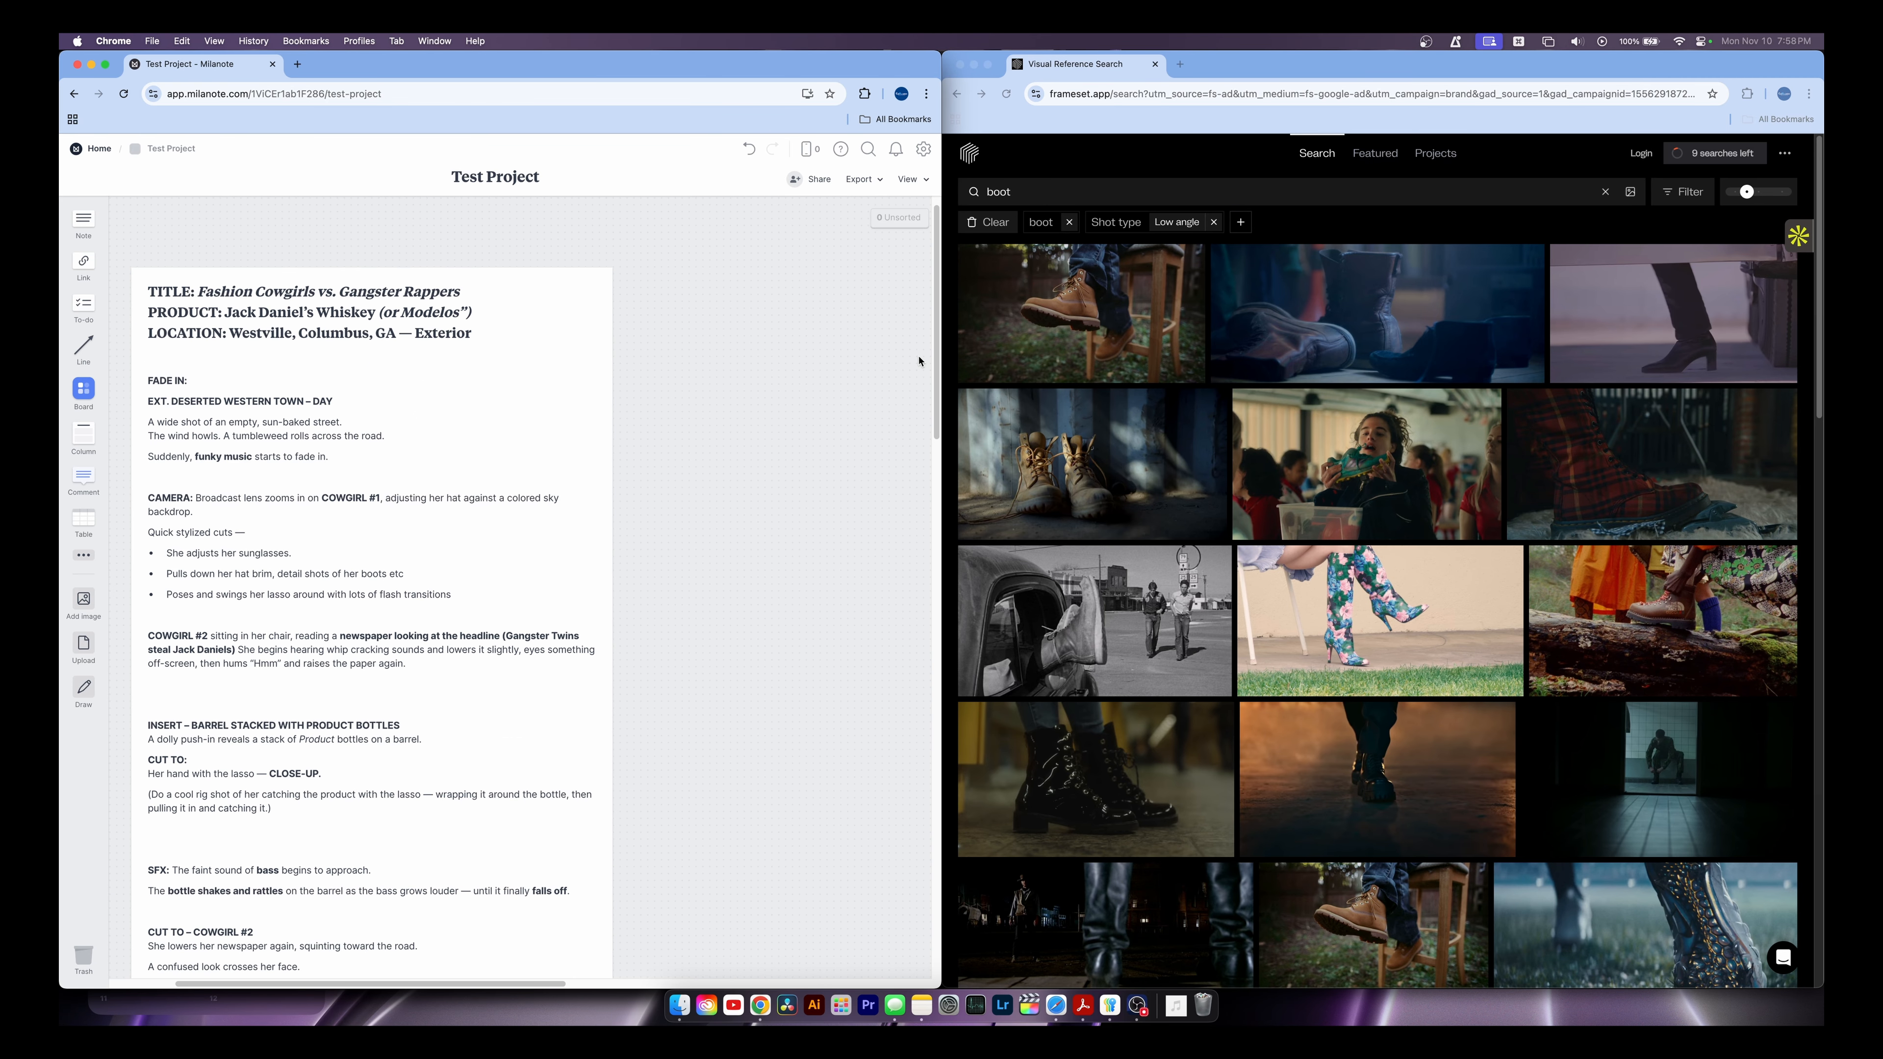
pyautogui.click(1071, 163)
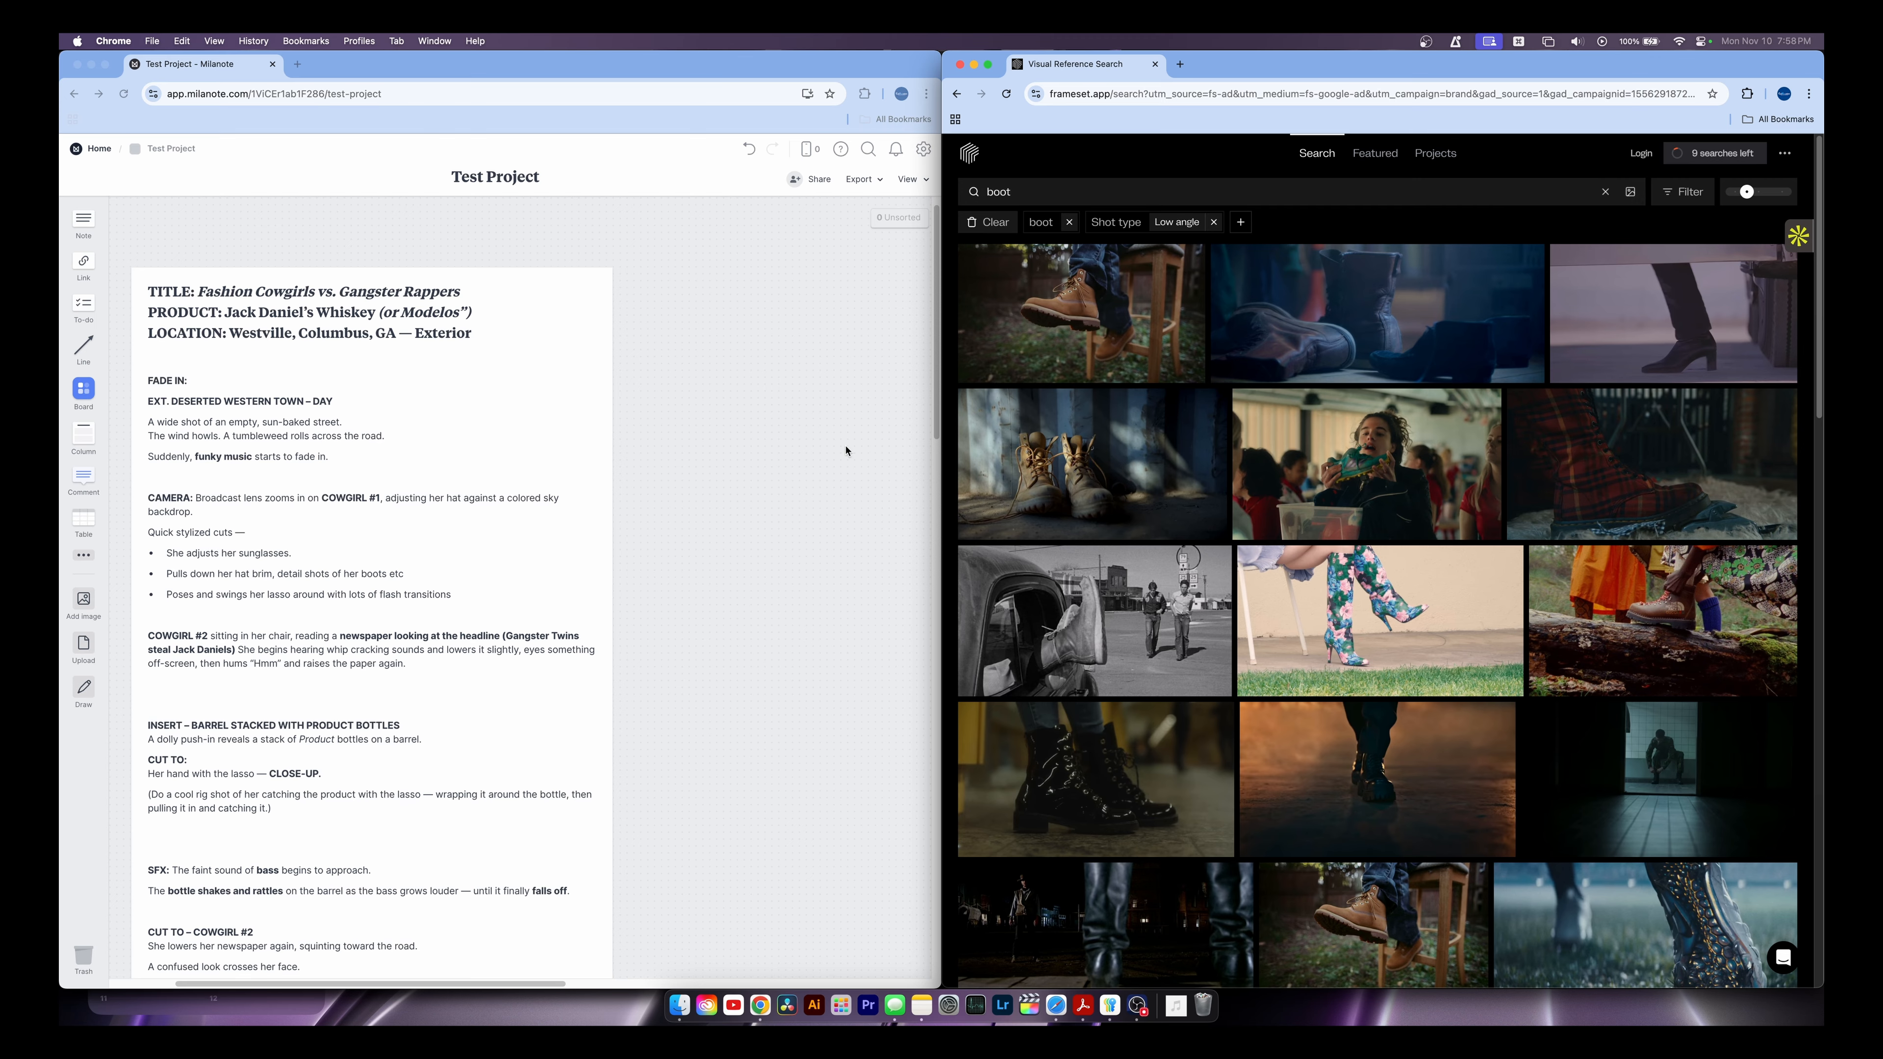
# Add the brown low-angle boot still from Frameset to the Test Project board
pyautogui.click(1078, 311)
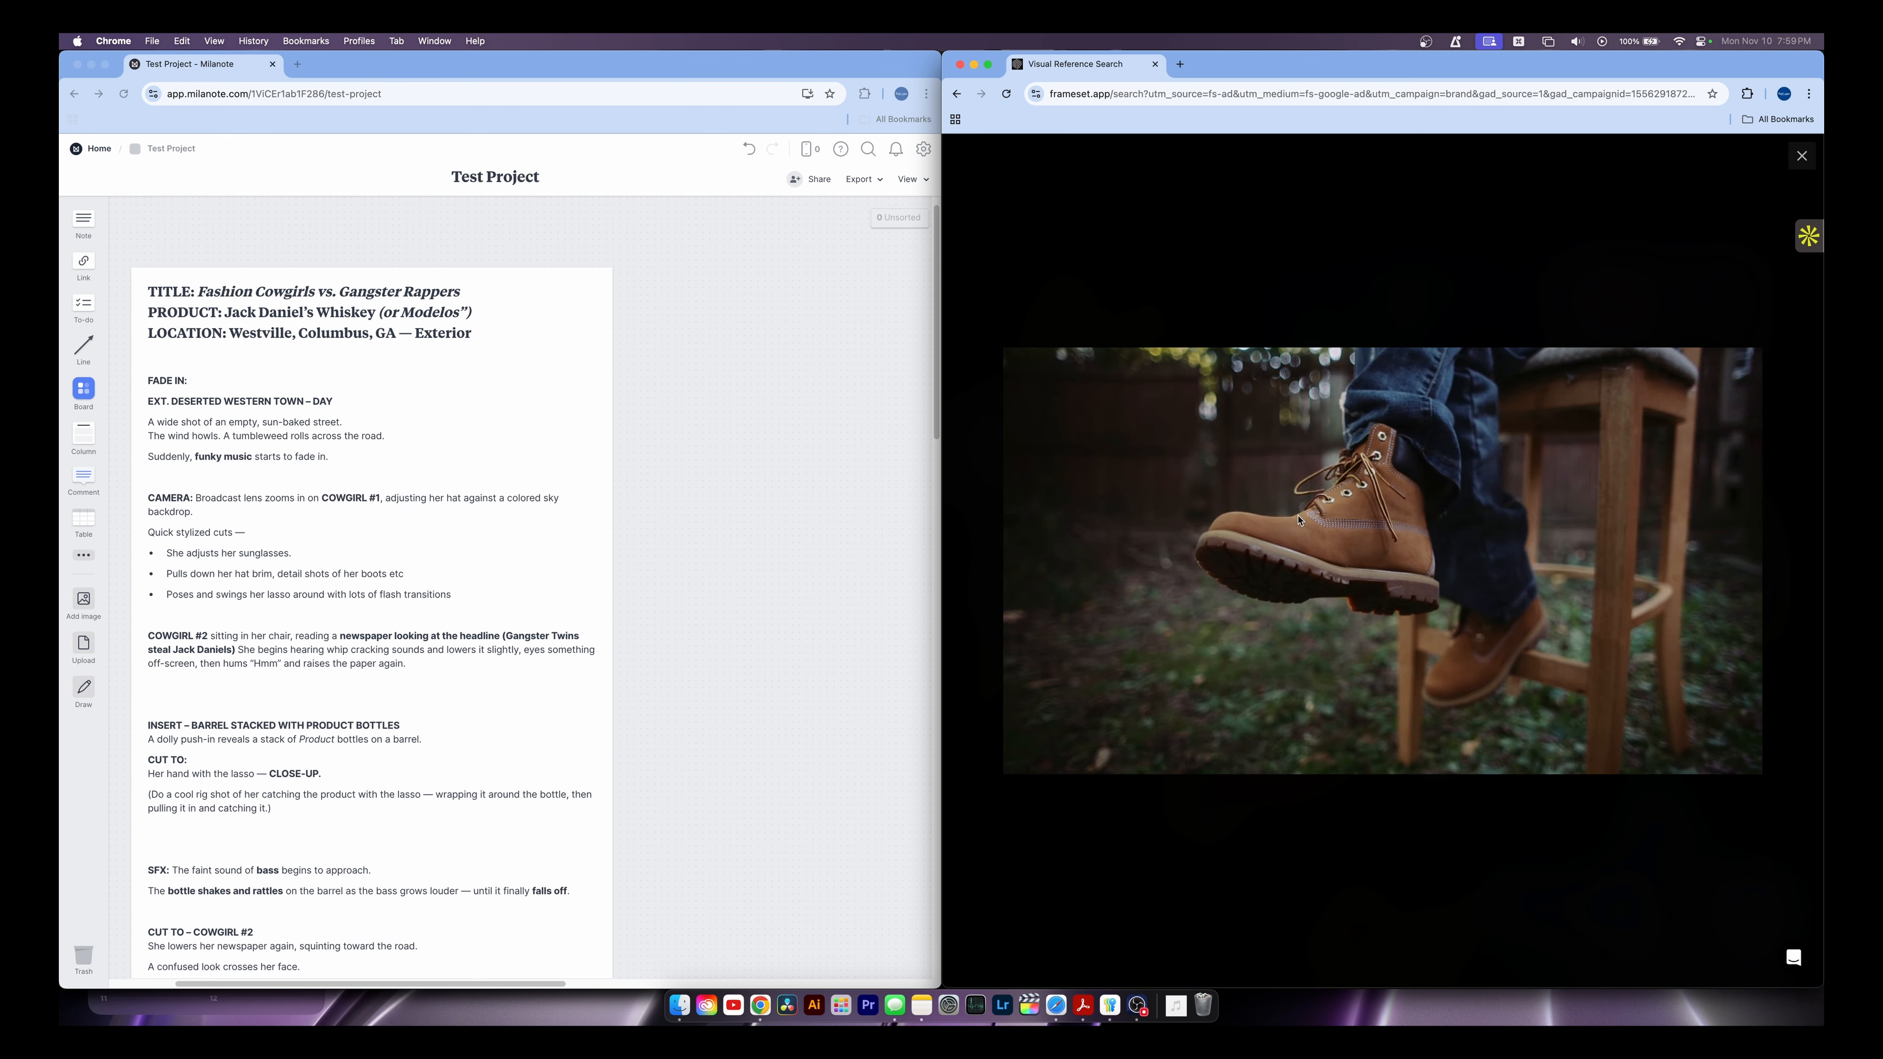
pyautogui.moveTo(1298, 519); pyautogui.dragTo(629, 615)
pyautogui.moveTo(655, 426); pyautogui.dragTo(661, 348)
pyautogui.click(1065, 266)
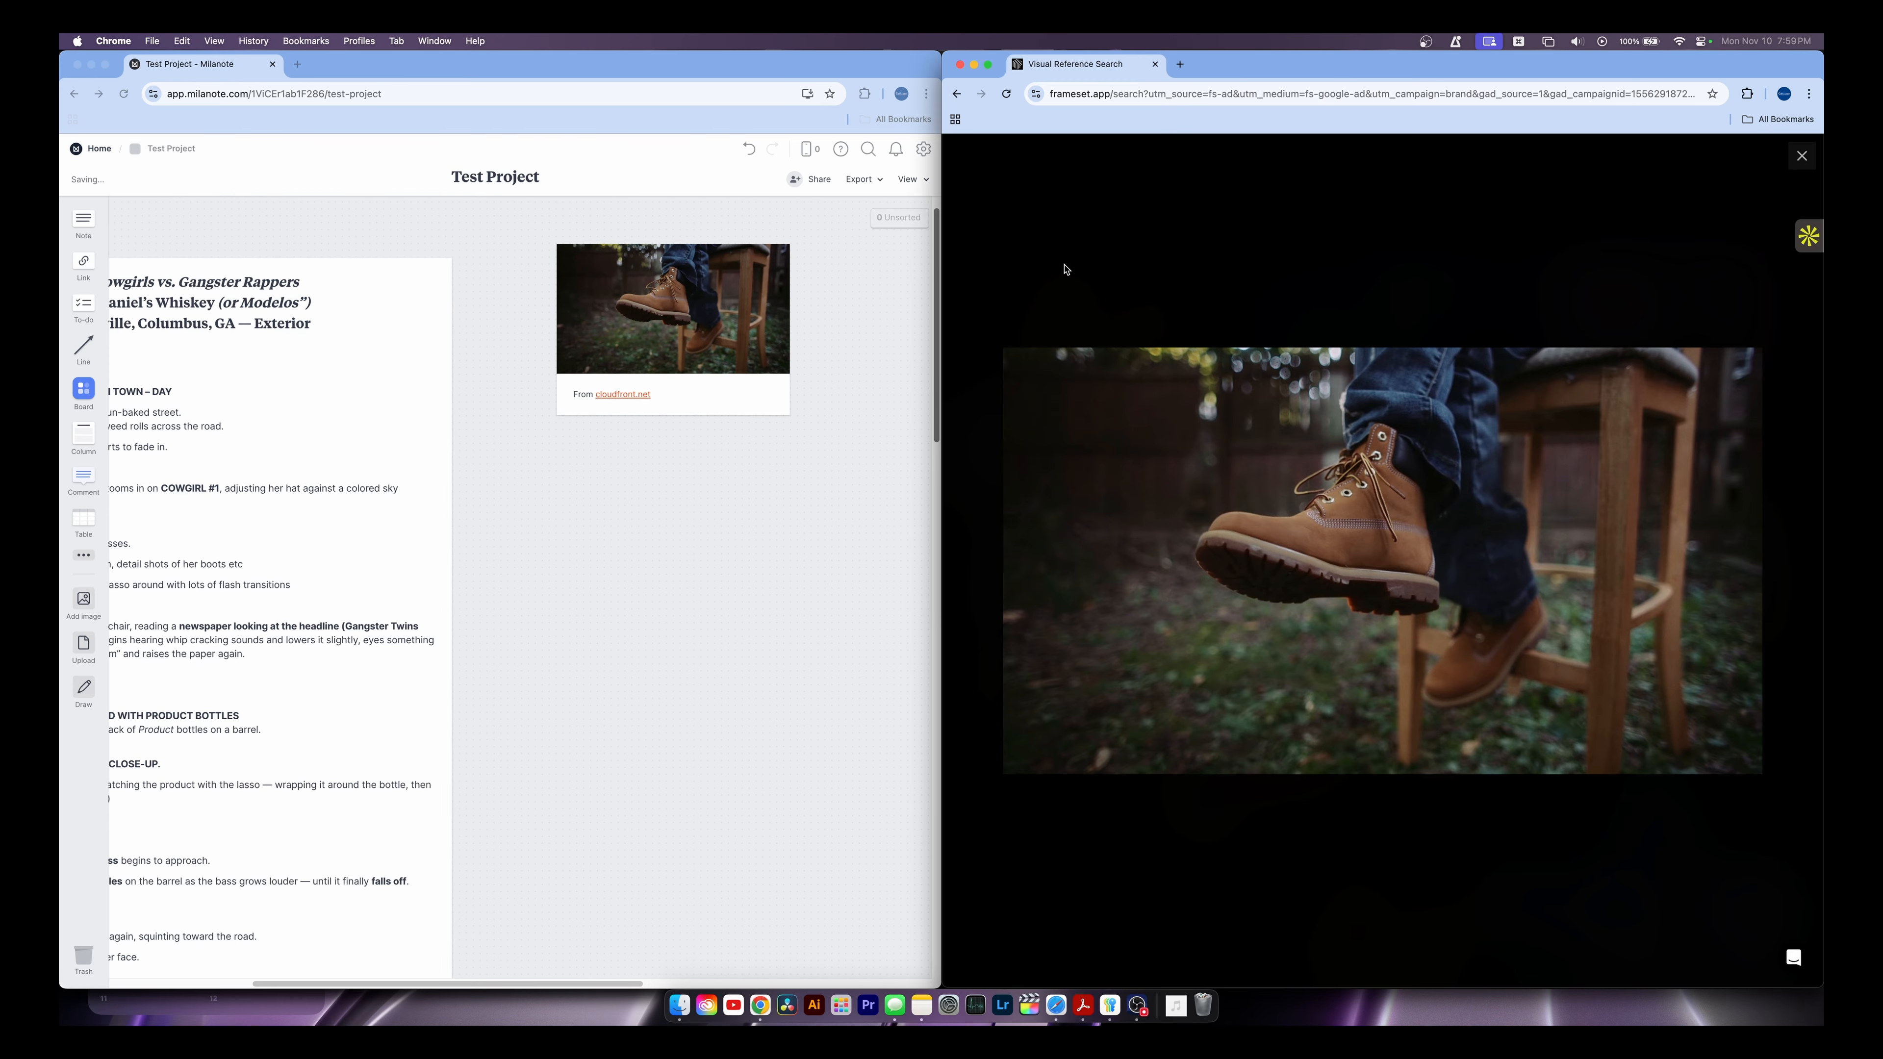
pyautogui.click(1802, 155)
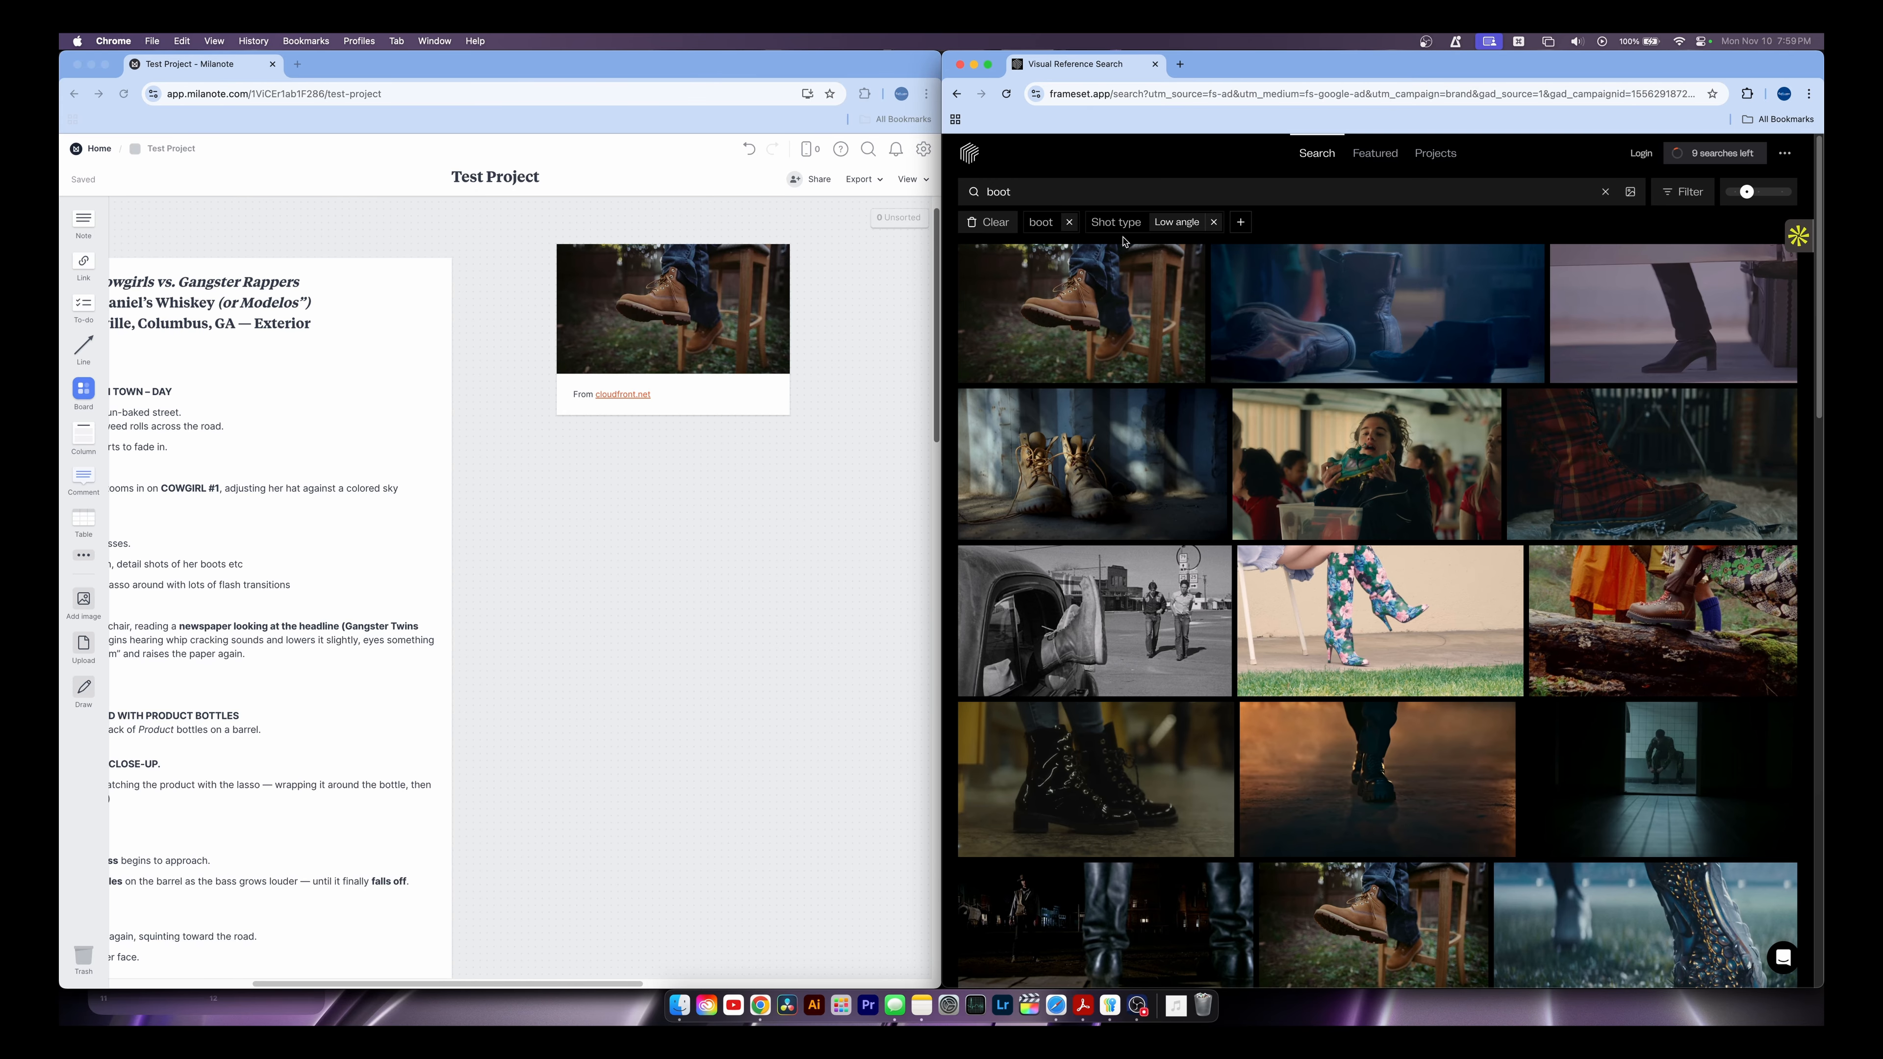
# Remove the Low angle shot filter and the boot search term to show unfiltered results
pyautogui.scroll(-2, 1089, 562)
pyautogui.scroll(-10, 1090, 563)
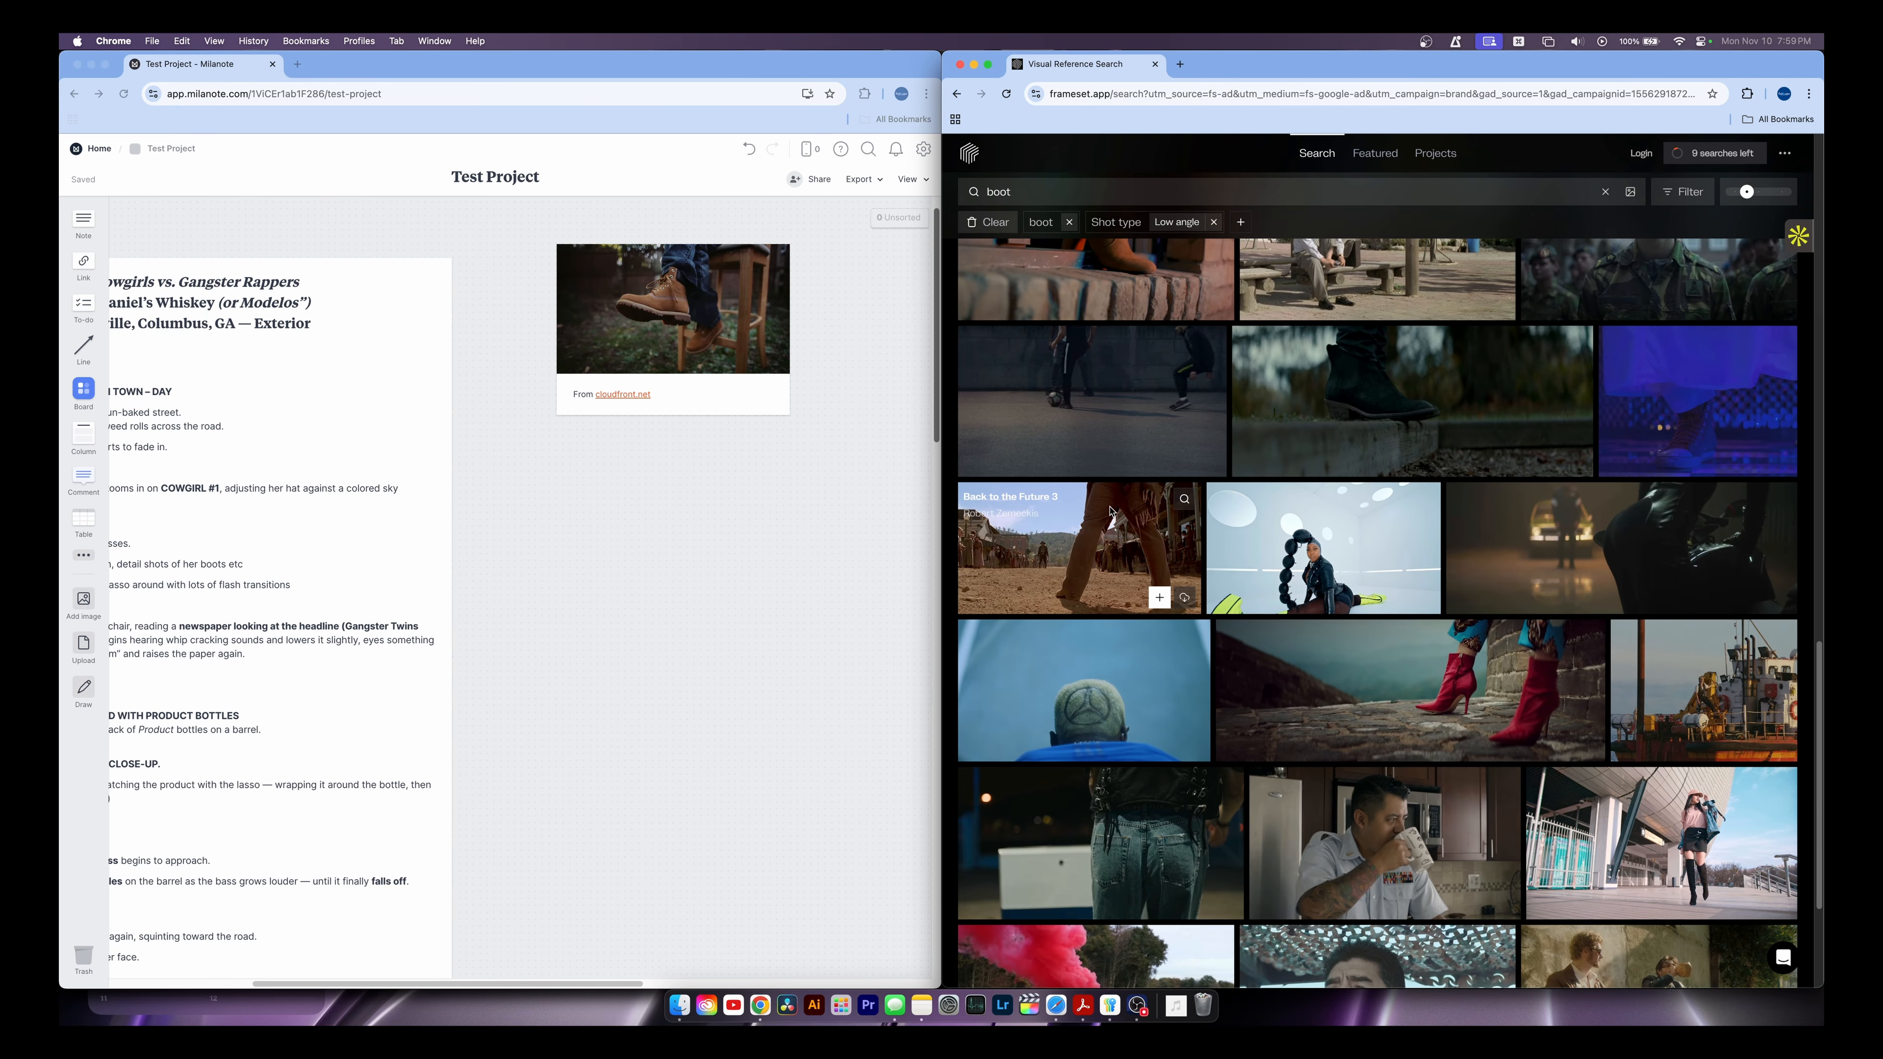
pyautogui.scroll(5, 1156, 497)
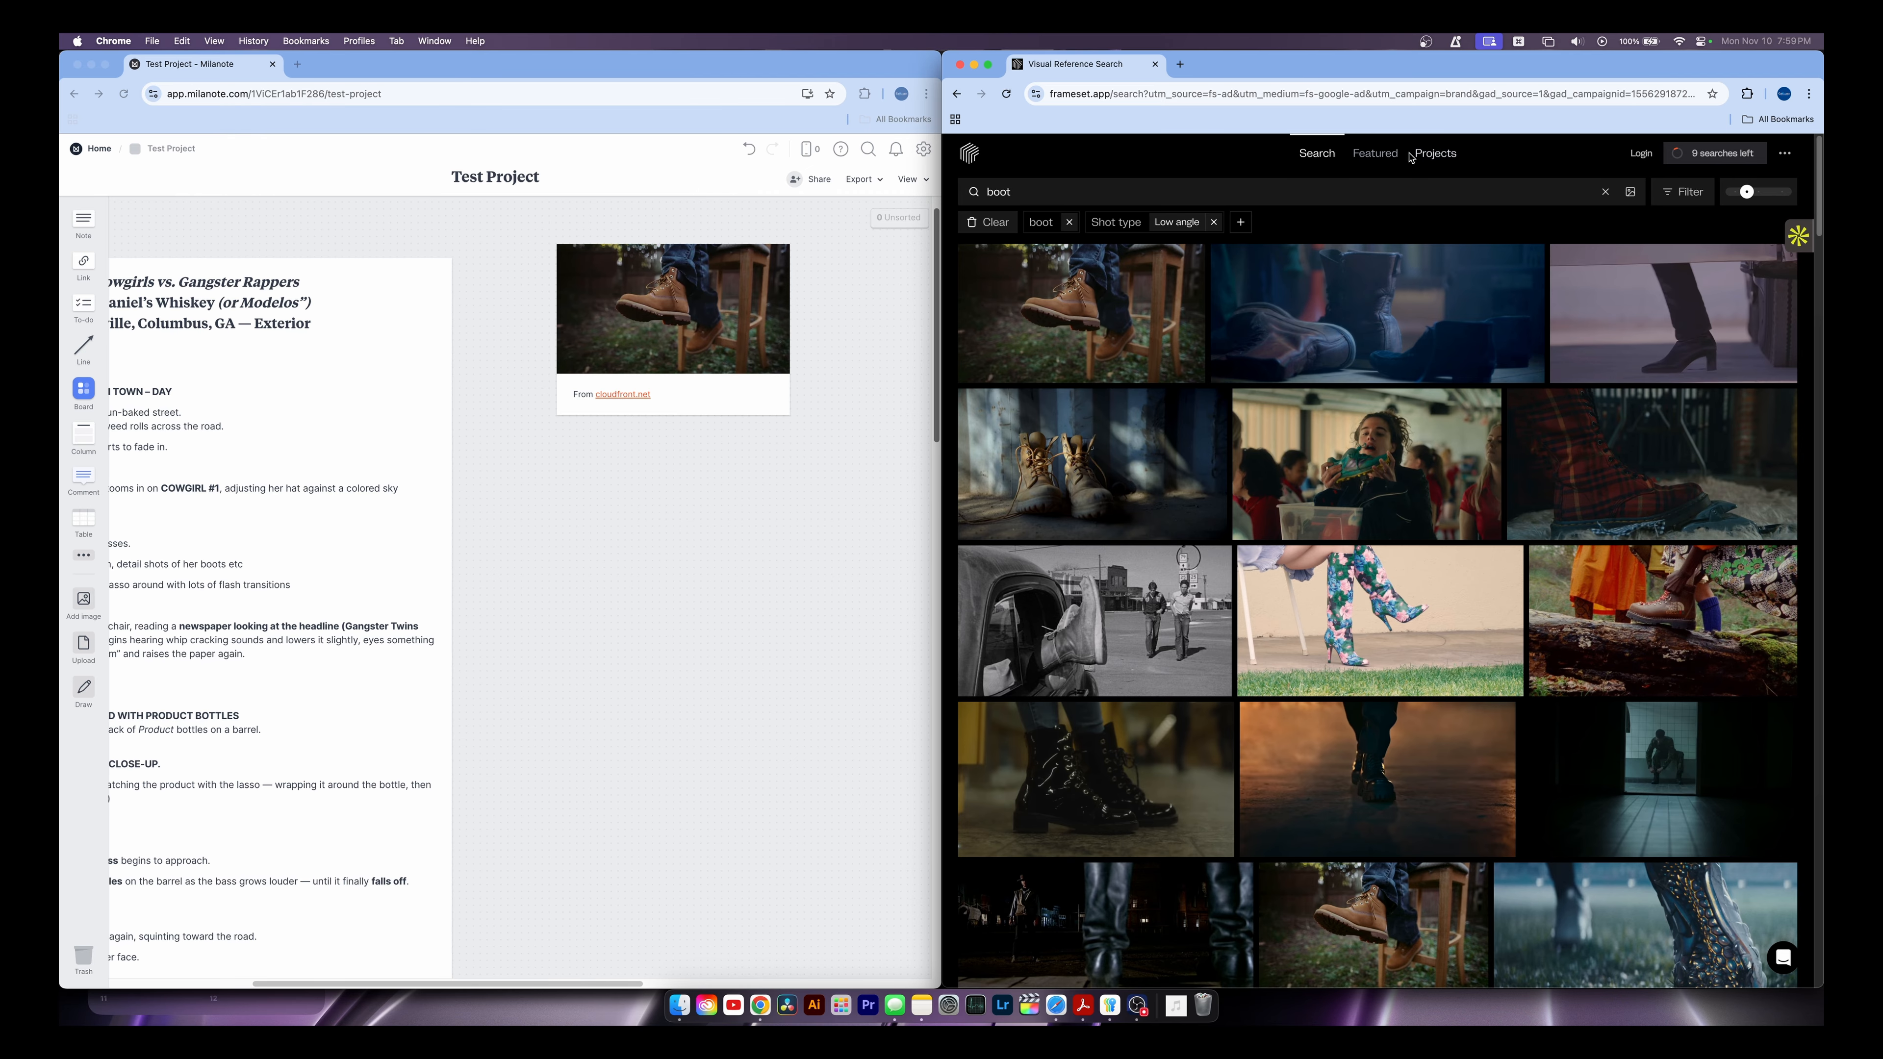
pyautogui.click(1375, 153)
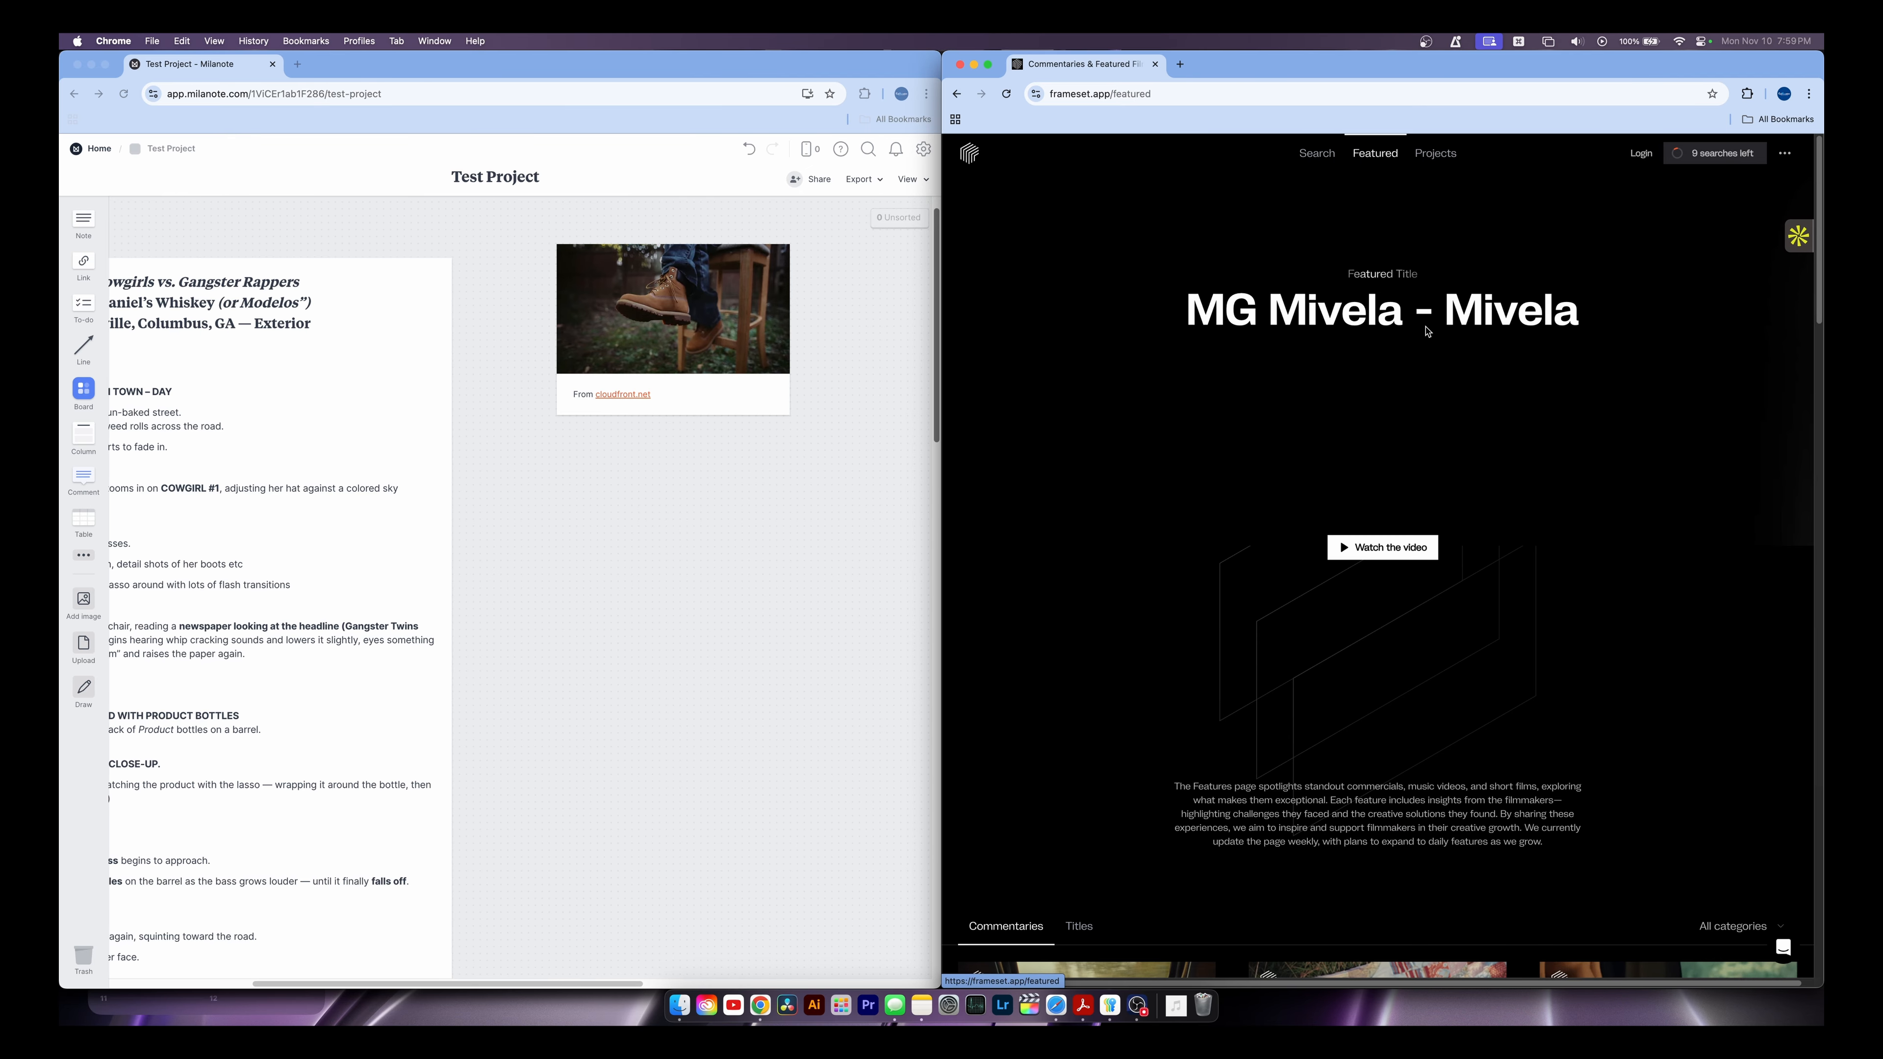
pyautogui.click(1318, 154)
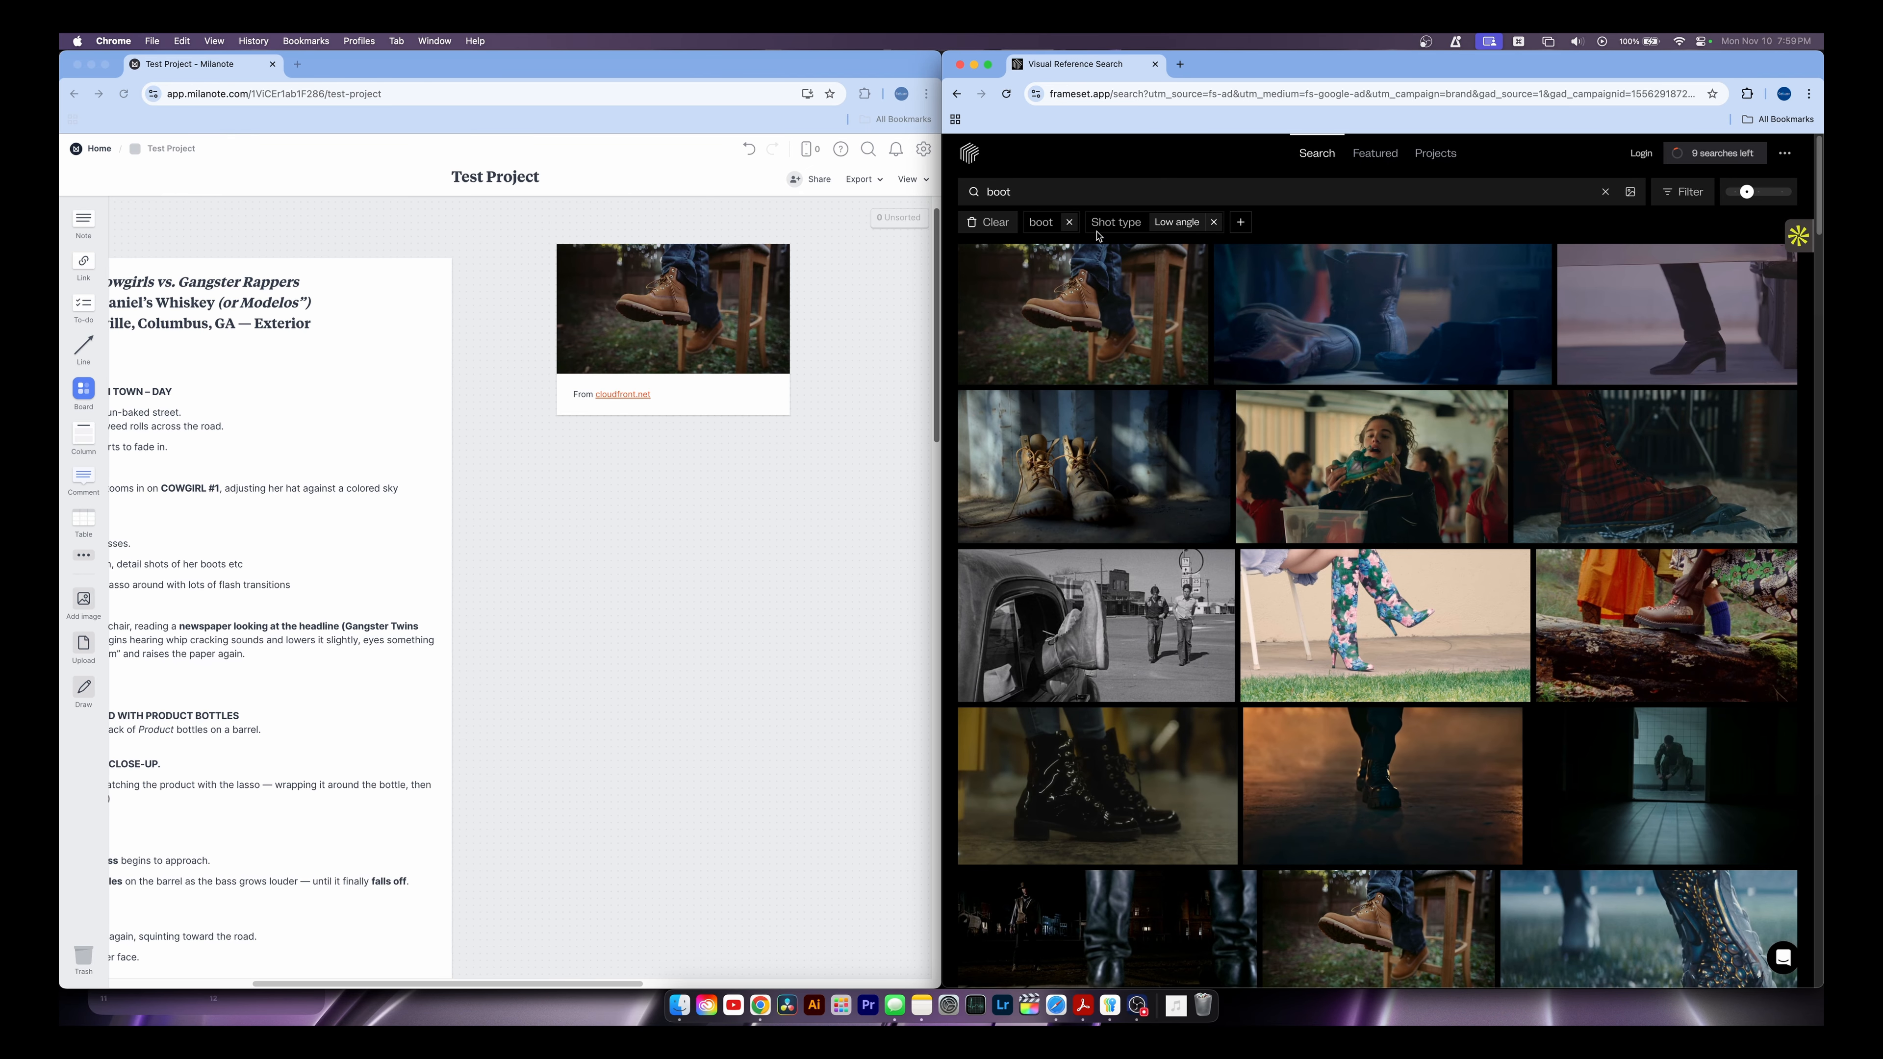
pyautogui.click(1213, 221)
pyautogui.click(1069, 222)
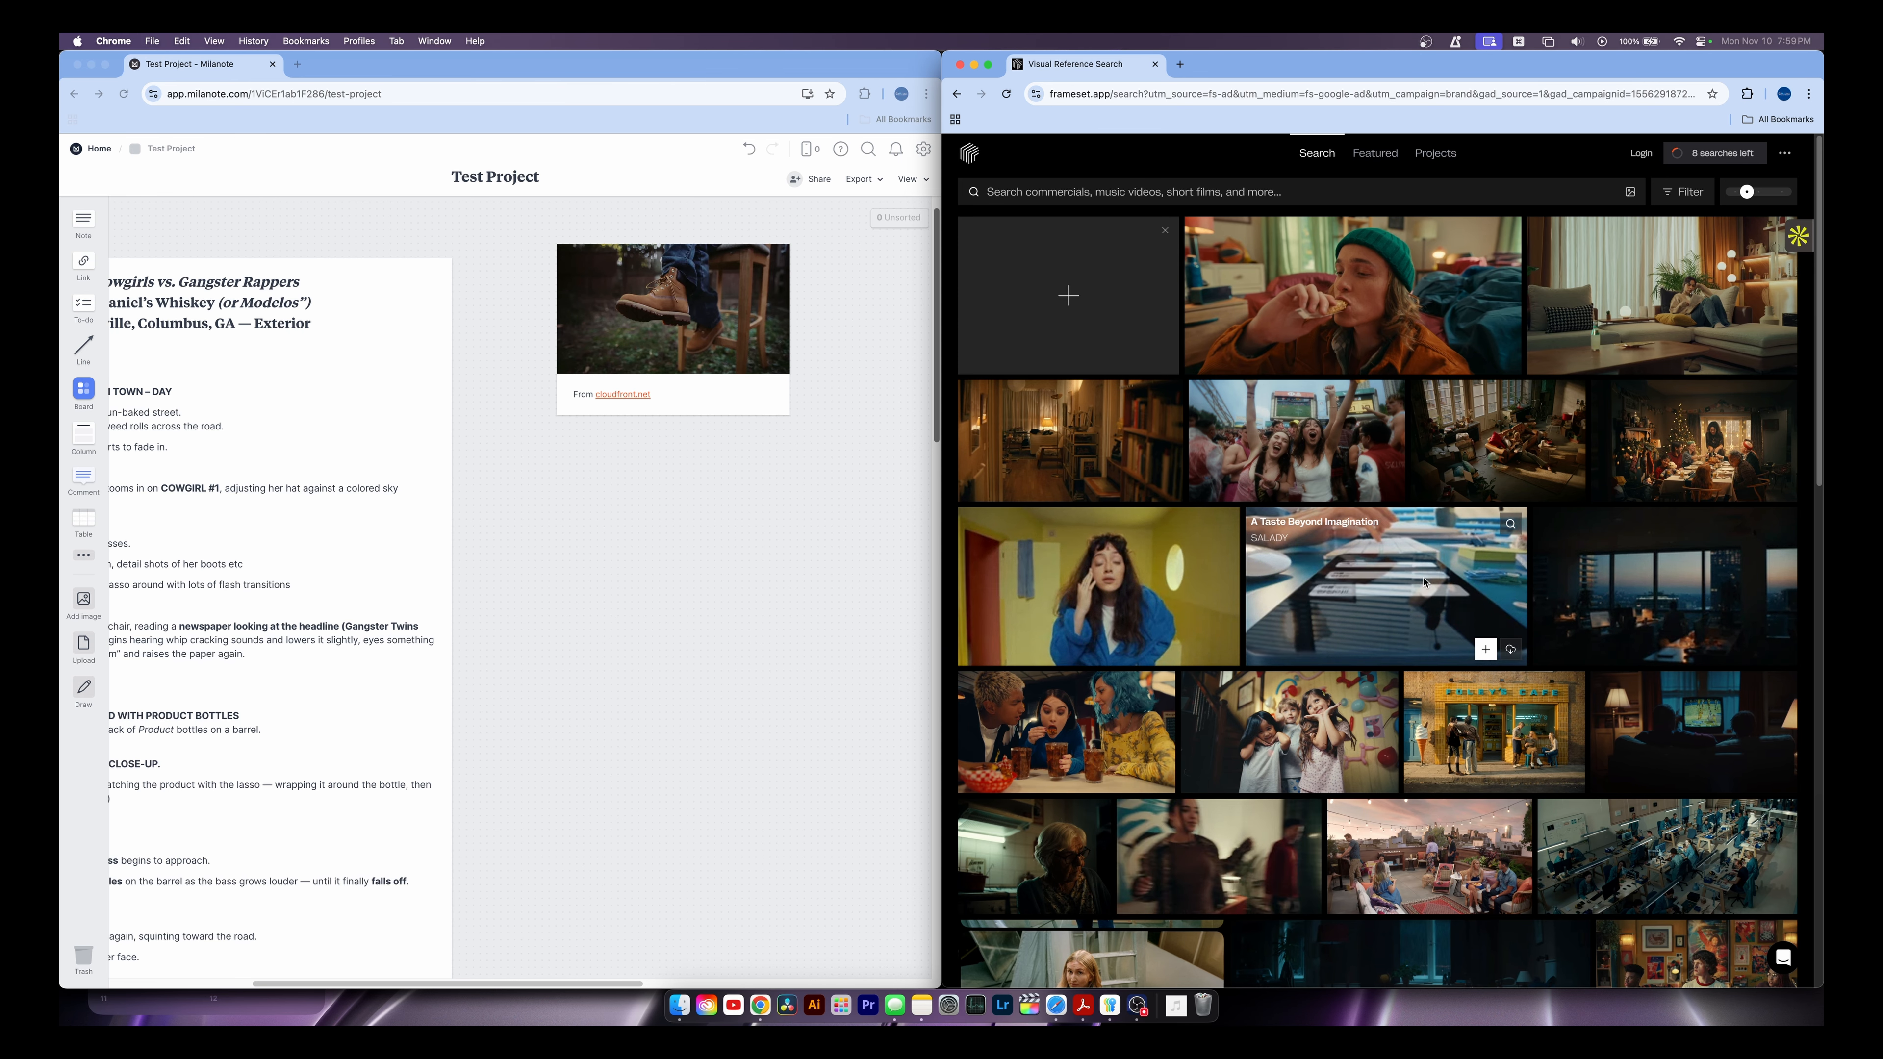
# Try adding the A Taste Beyond Imagination clip, then delete the unwanted keyboard card
pyautogui.click(1367, 622)
pyautogui.moveTo(1255, 509); pyautogui.dragTo(716, 519)
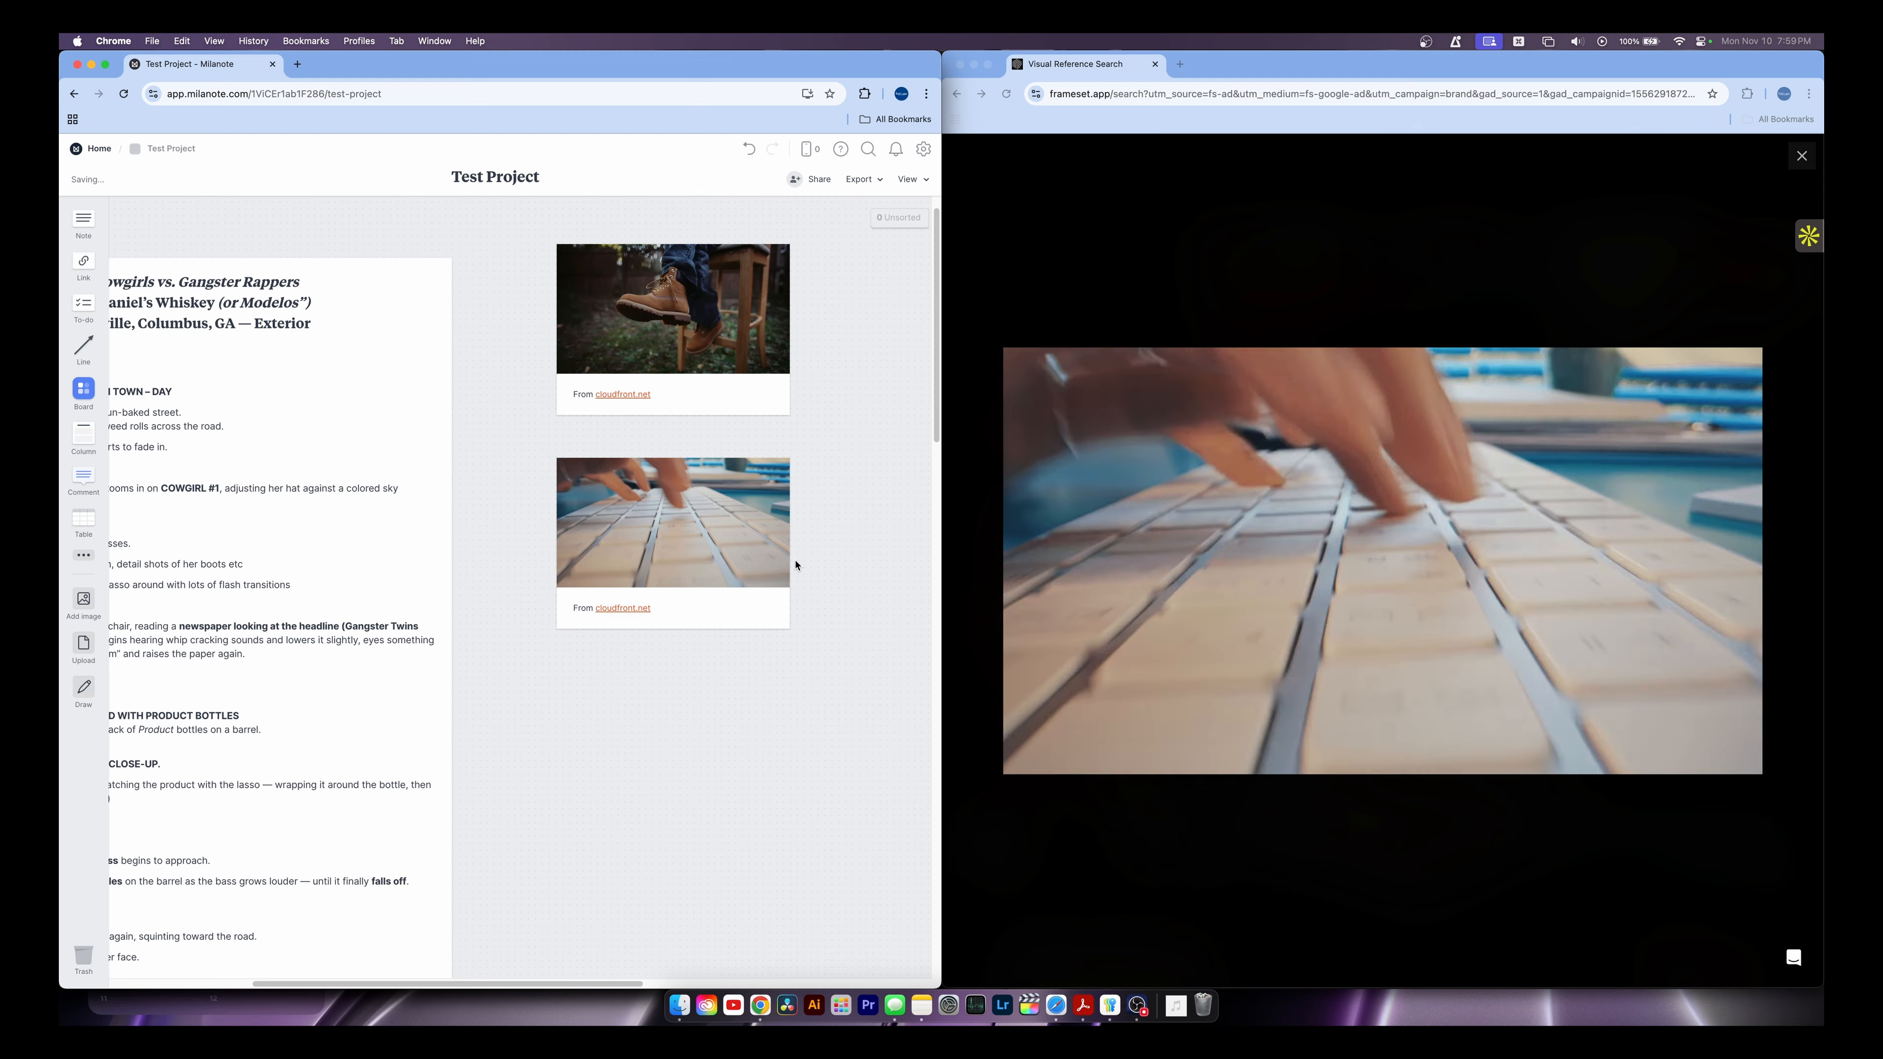
pyautogui.click(695, 523)
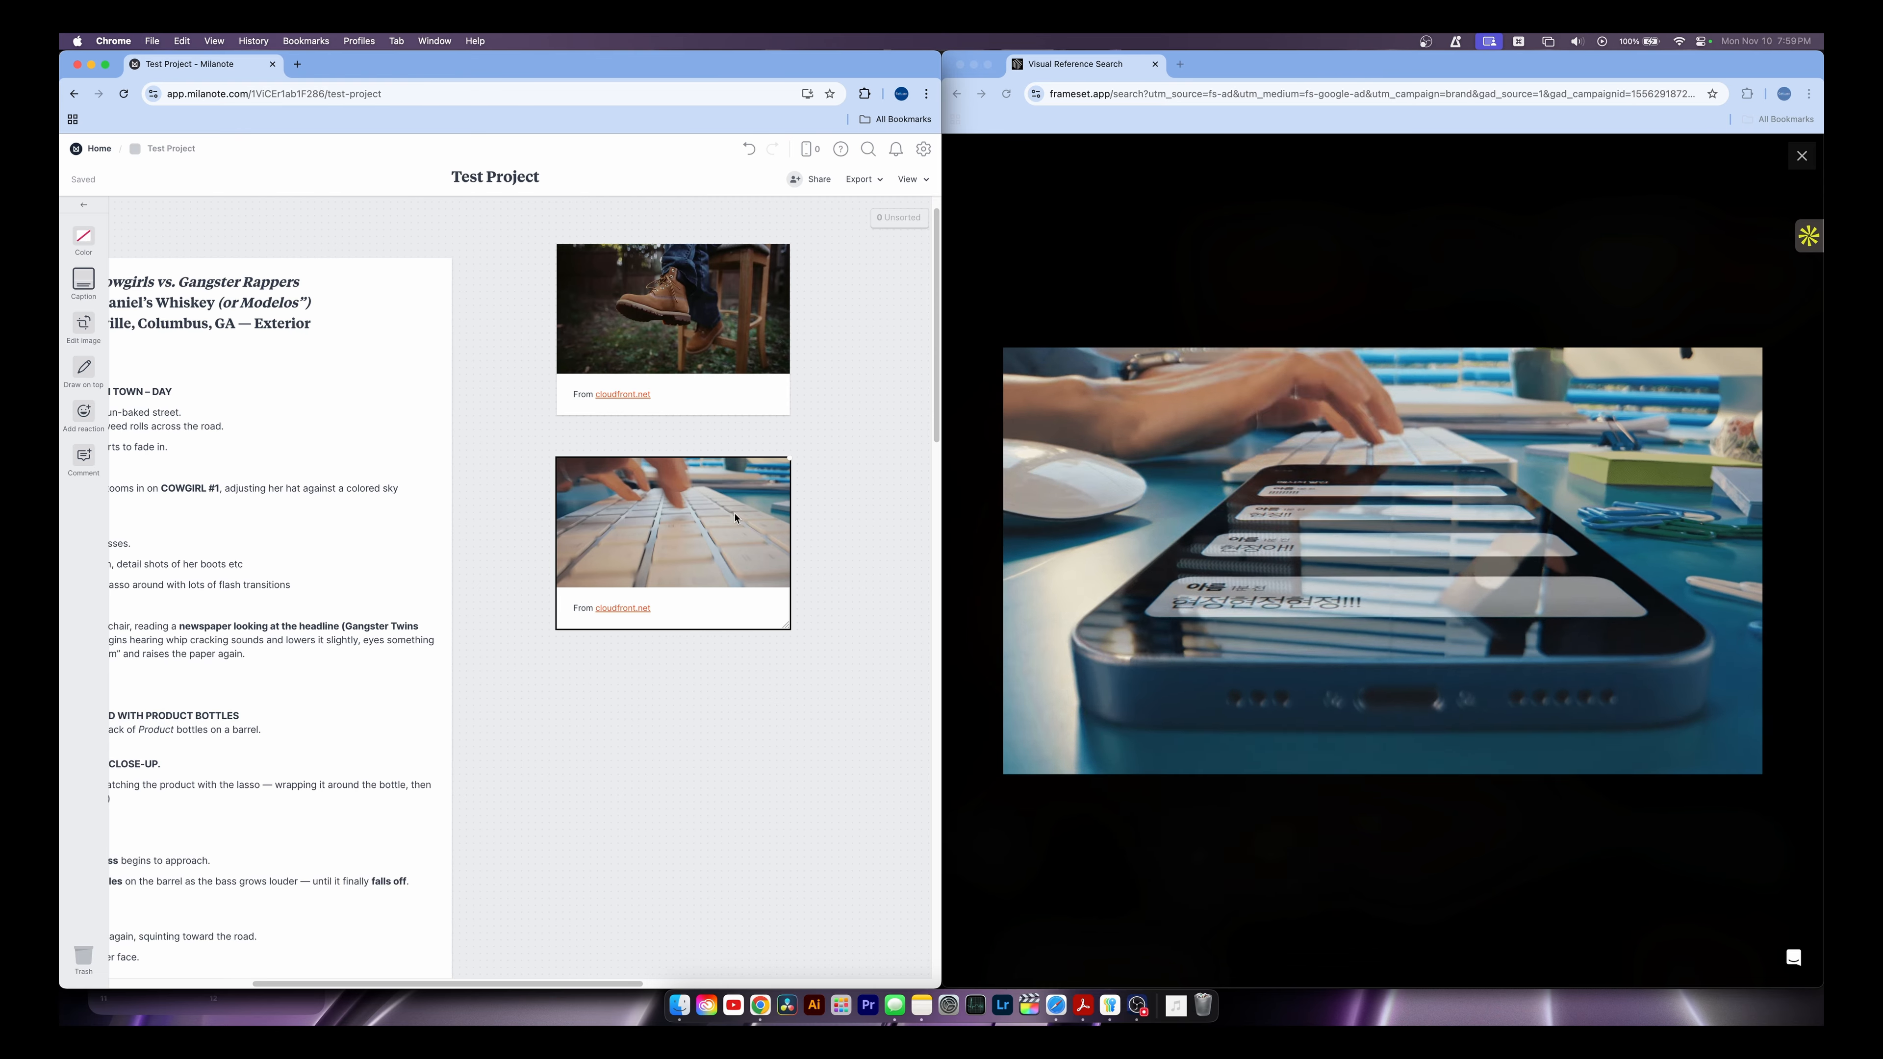
pyautogui.press('BackSpace')
pyautogui.click(1763, 204)
pyautogui.click(1802, 156)
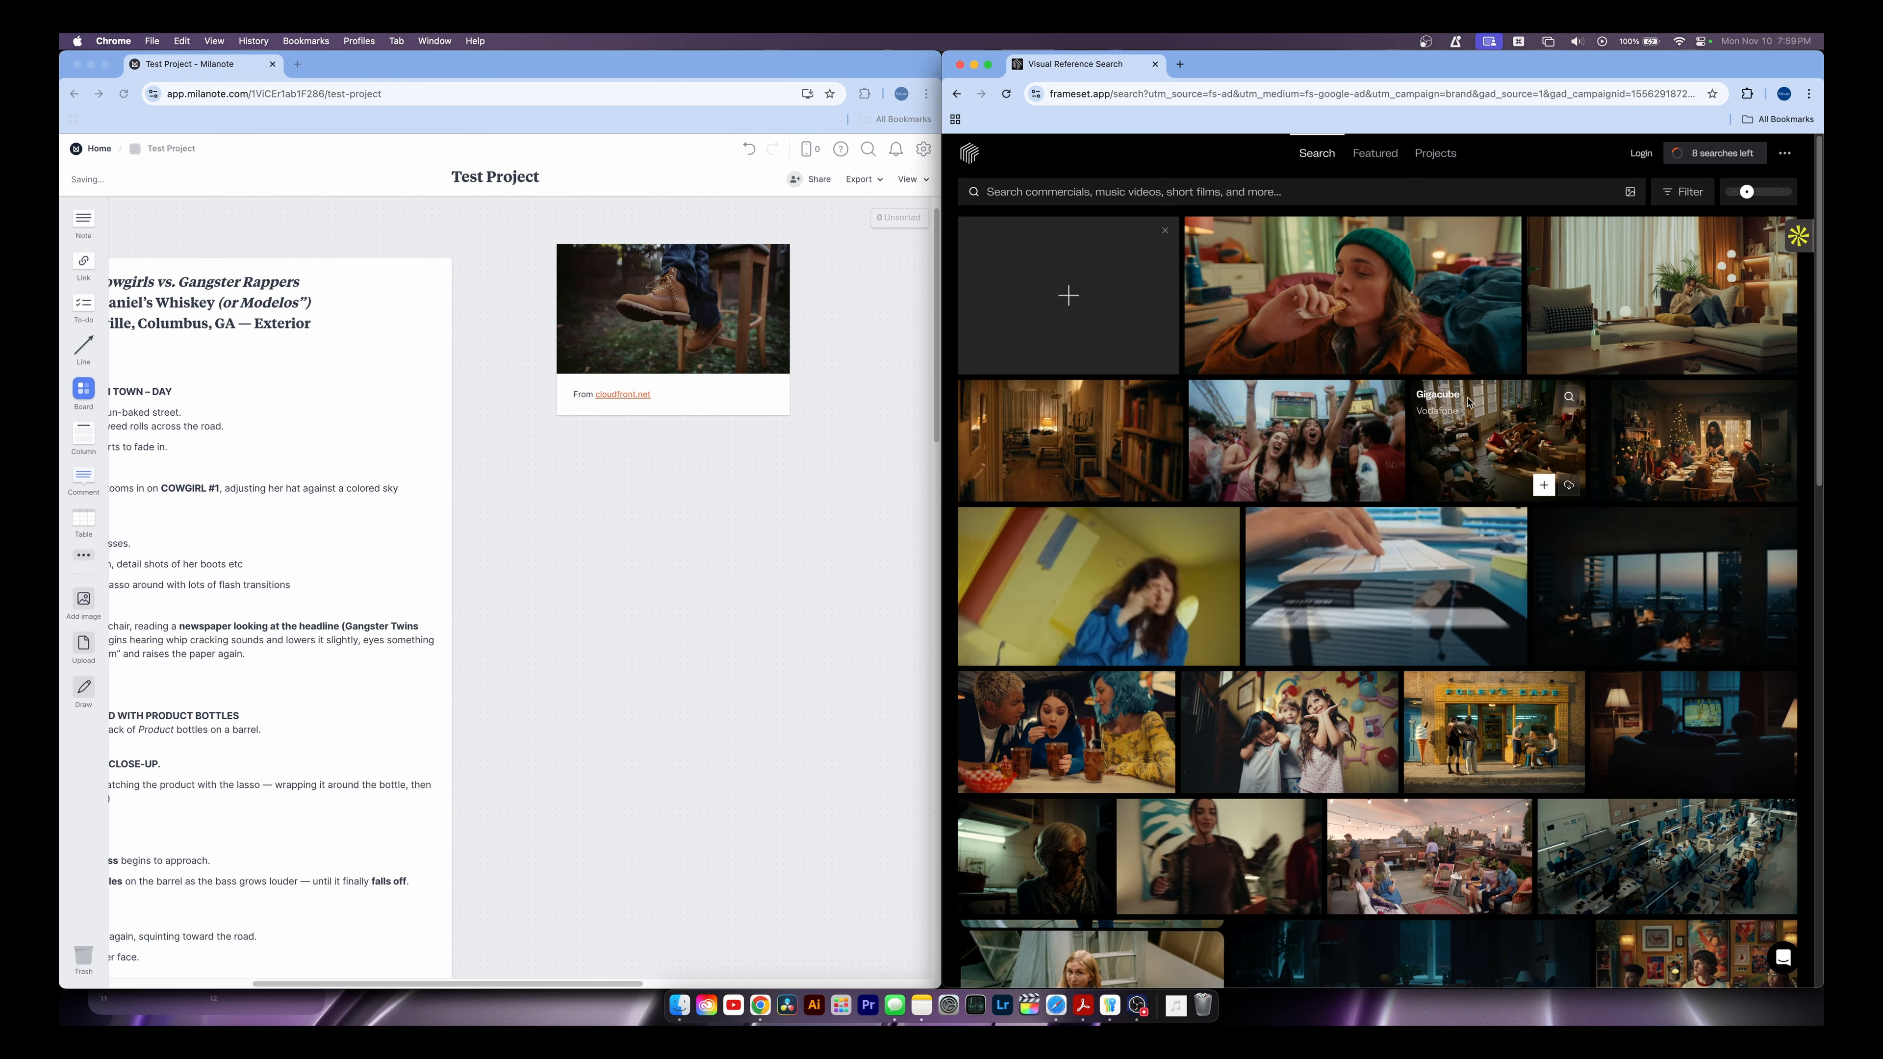
# Add the yellow-room clip to the board below the boot still
pyautogui.click(1127, 556)
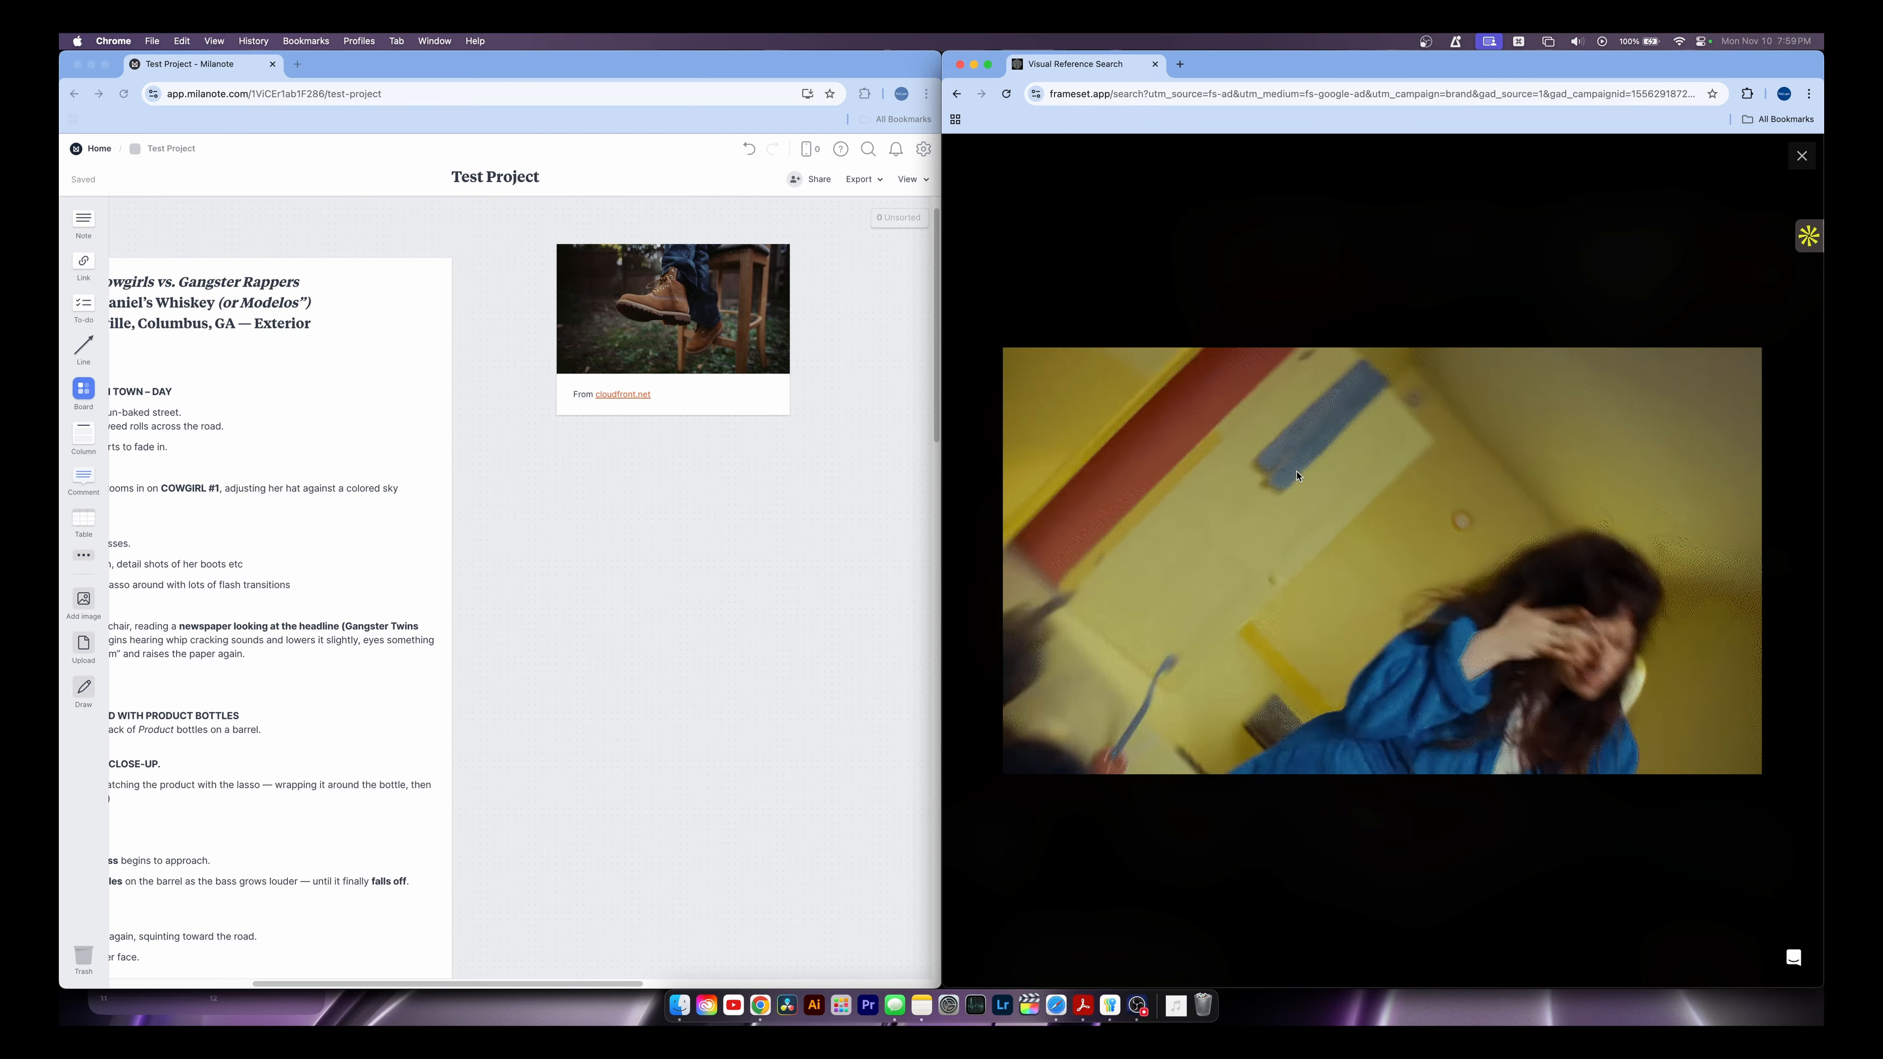
pyautogui.moveTo(1273, 471); pyautogui.dragTo(687, 566)
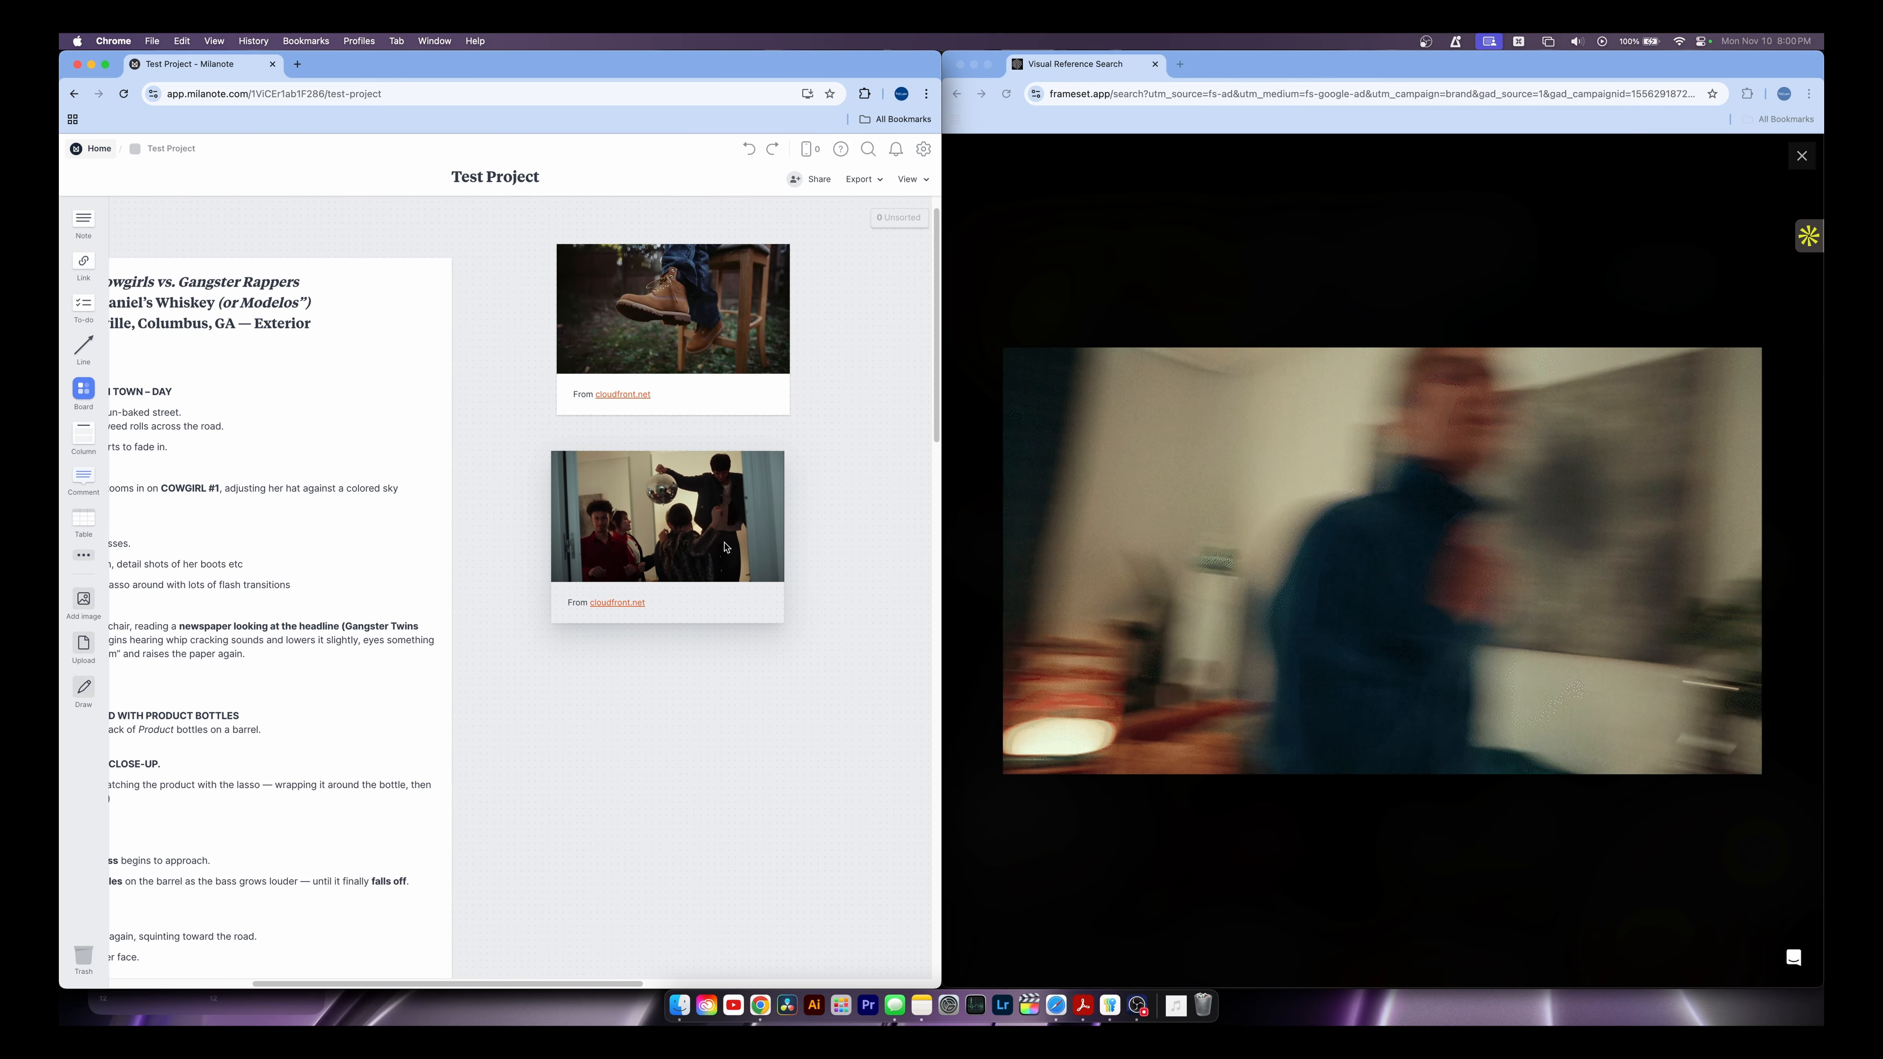
pyautogui.moveTo(726, 544); pyautogui.dragTo(725, 544)
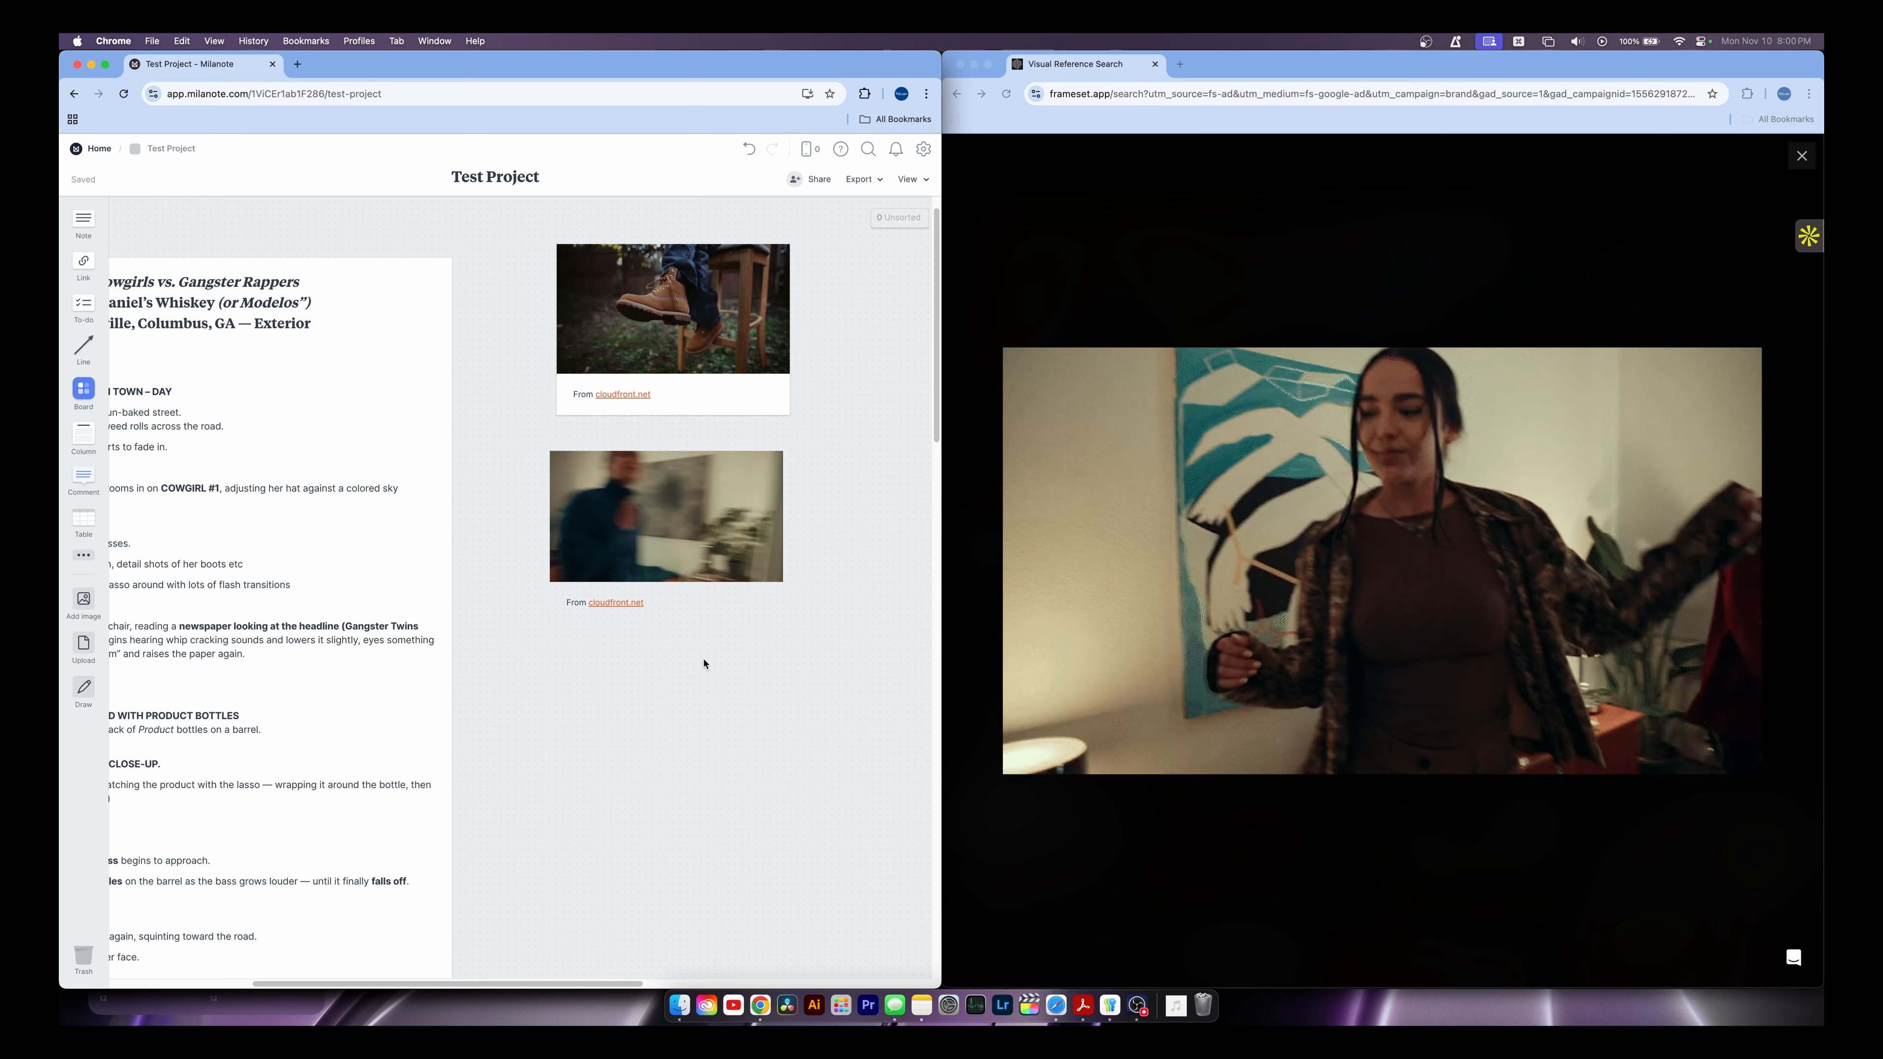
pyautogui.click(1806, 177)
pyautogui.click(1802, 156)
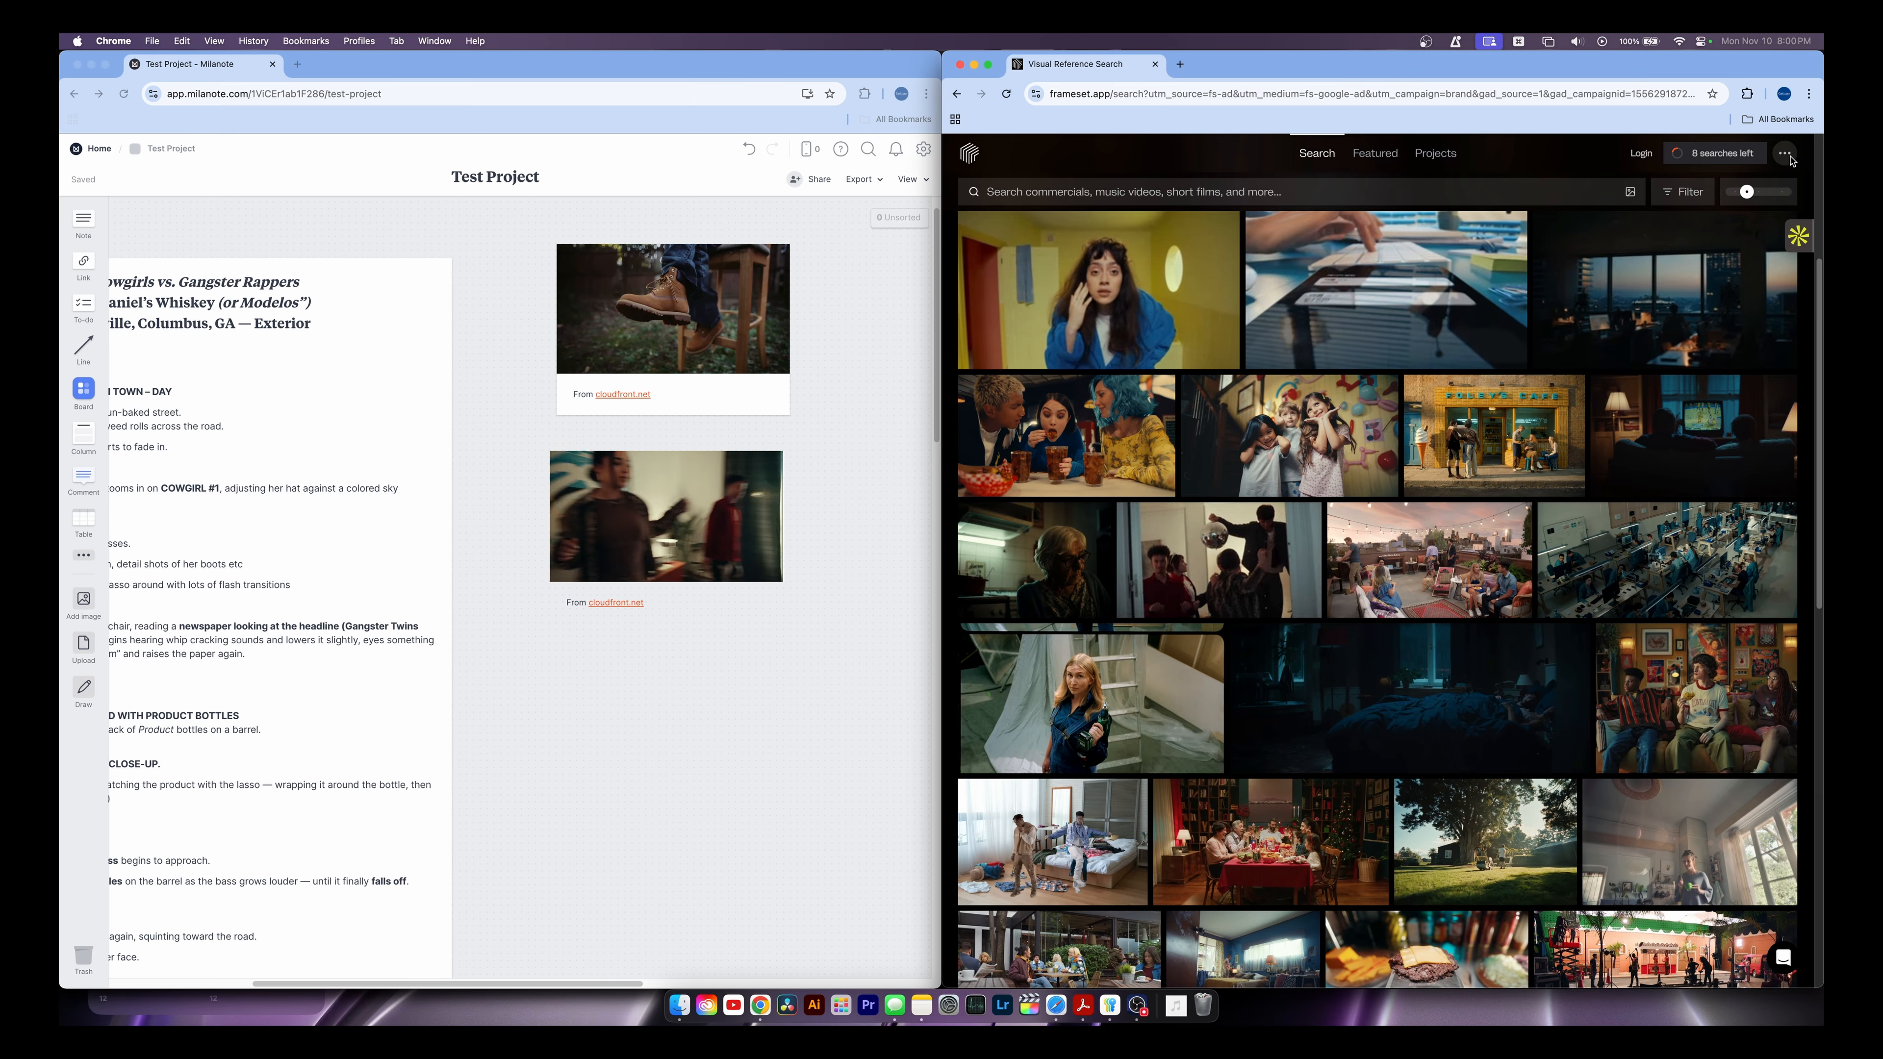
# Find the What's Real subway clip and add it below the other stills
pyautogui.hscroll(-1, 583, 710)
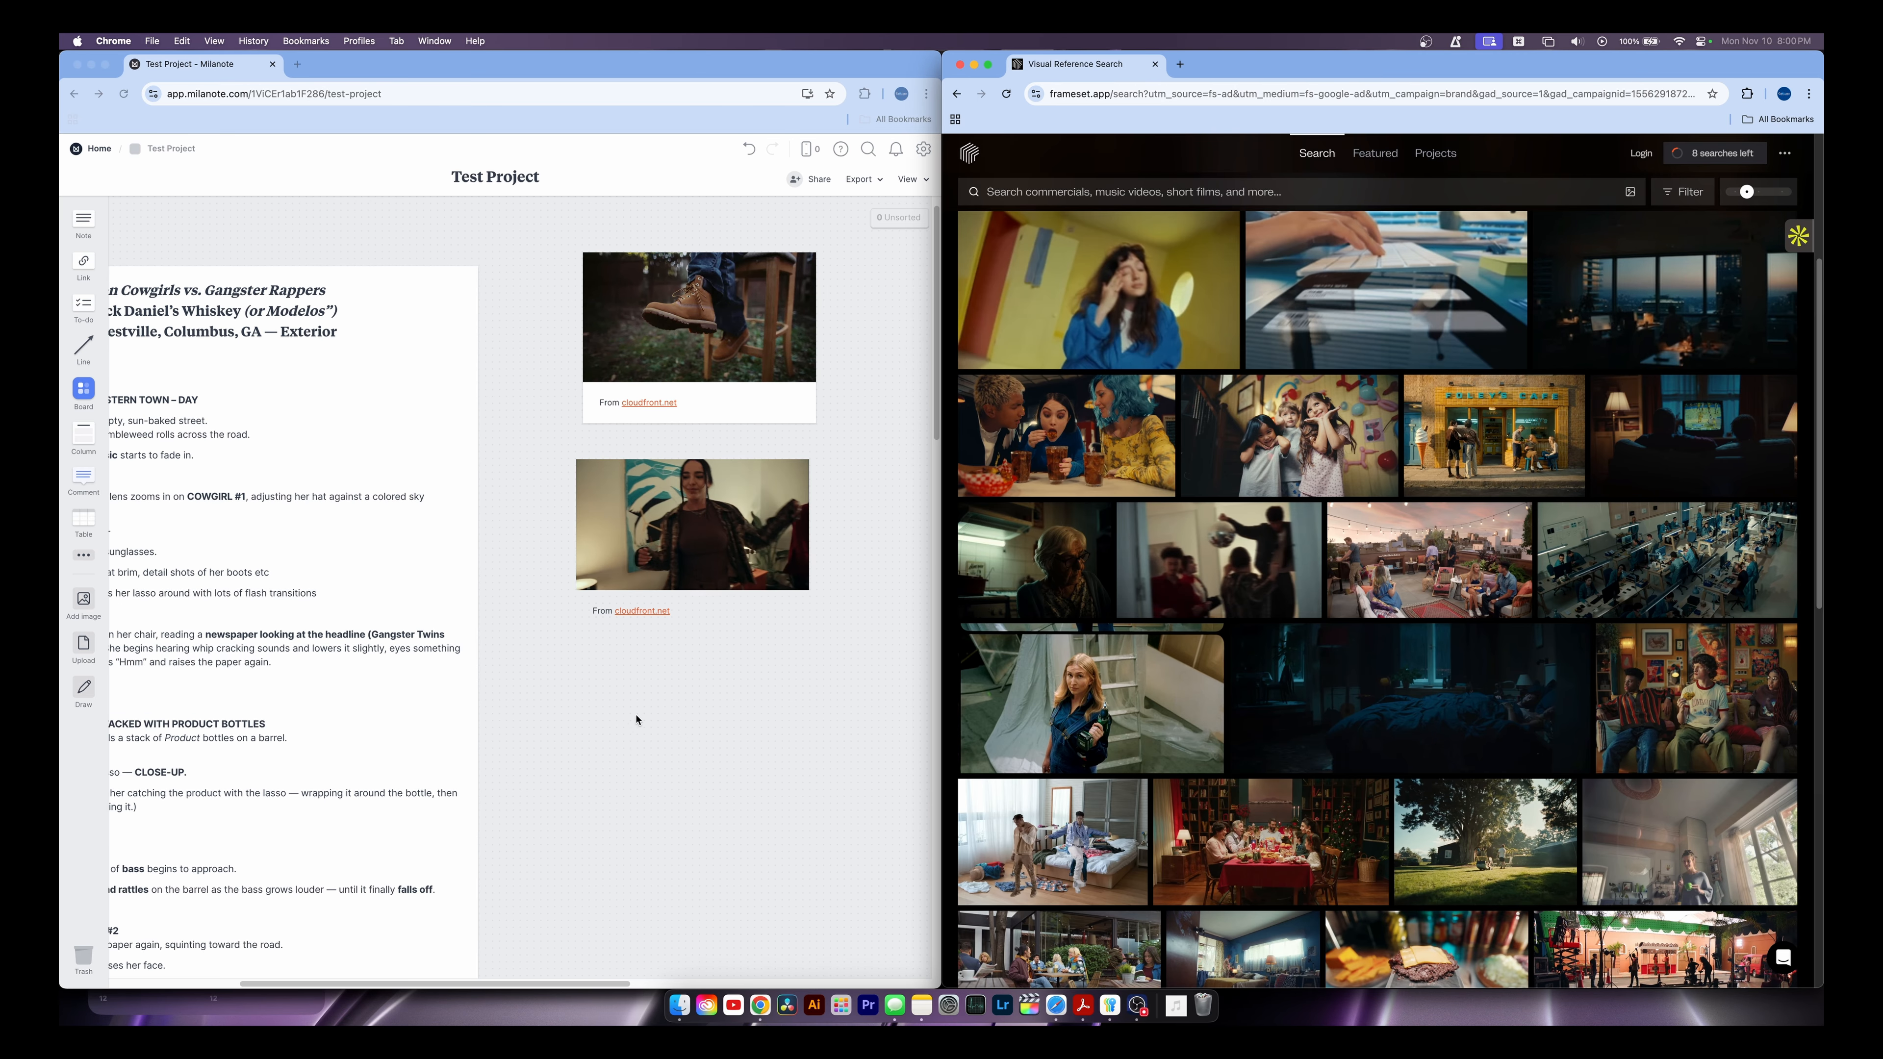
pyautogui.hscroll(-1, 688, 700)
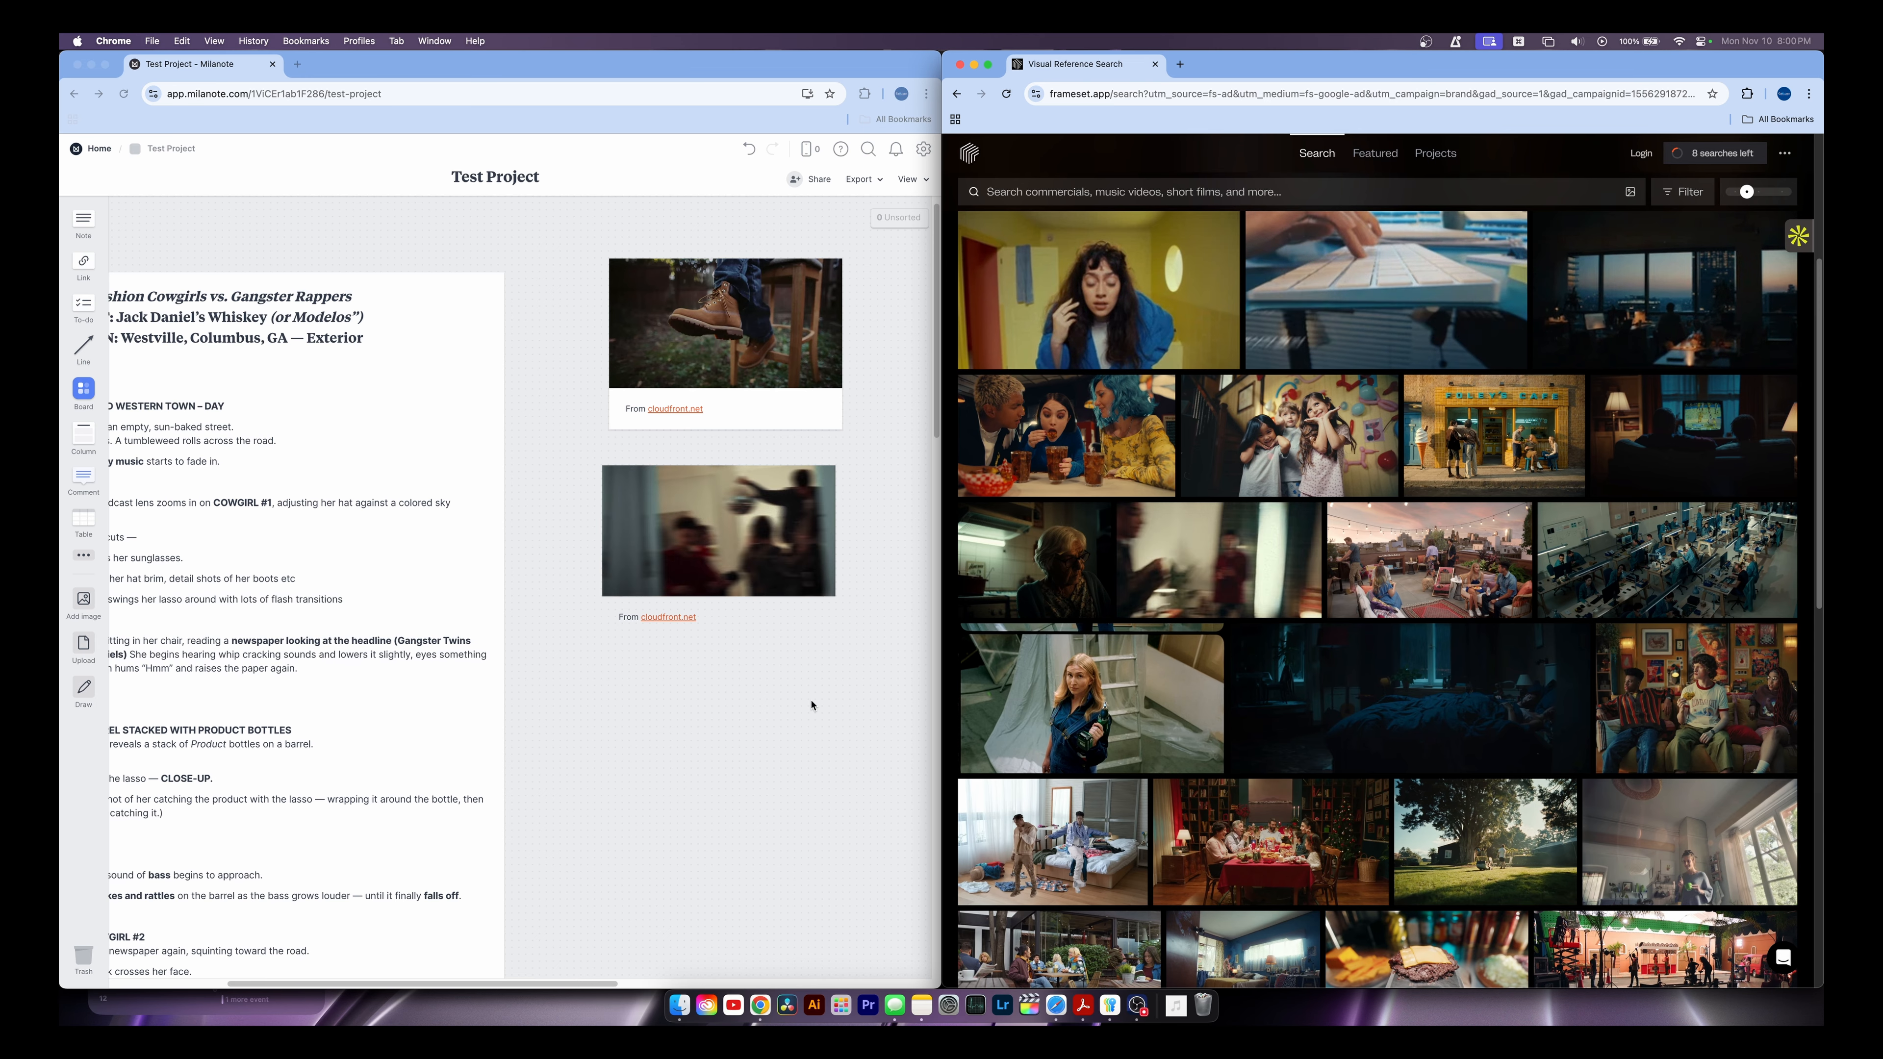
pyautogui.hscroll(-1, 811, 709)
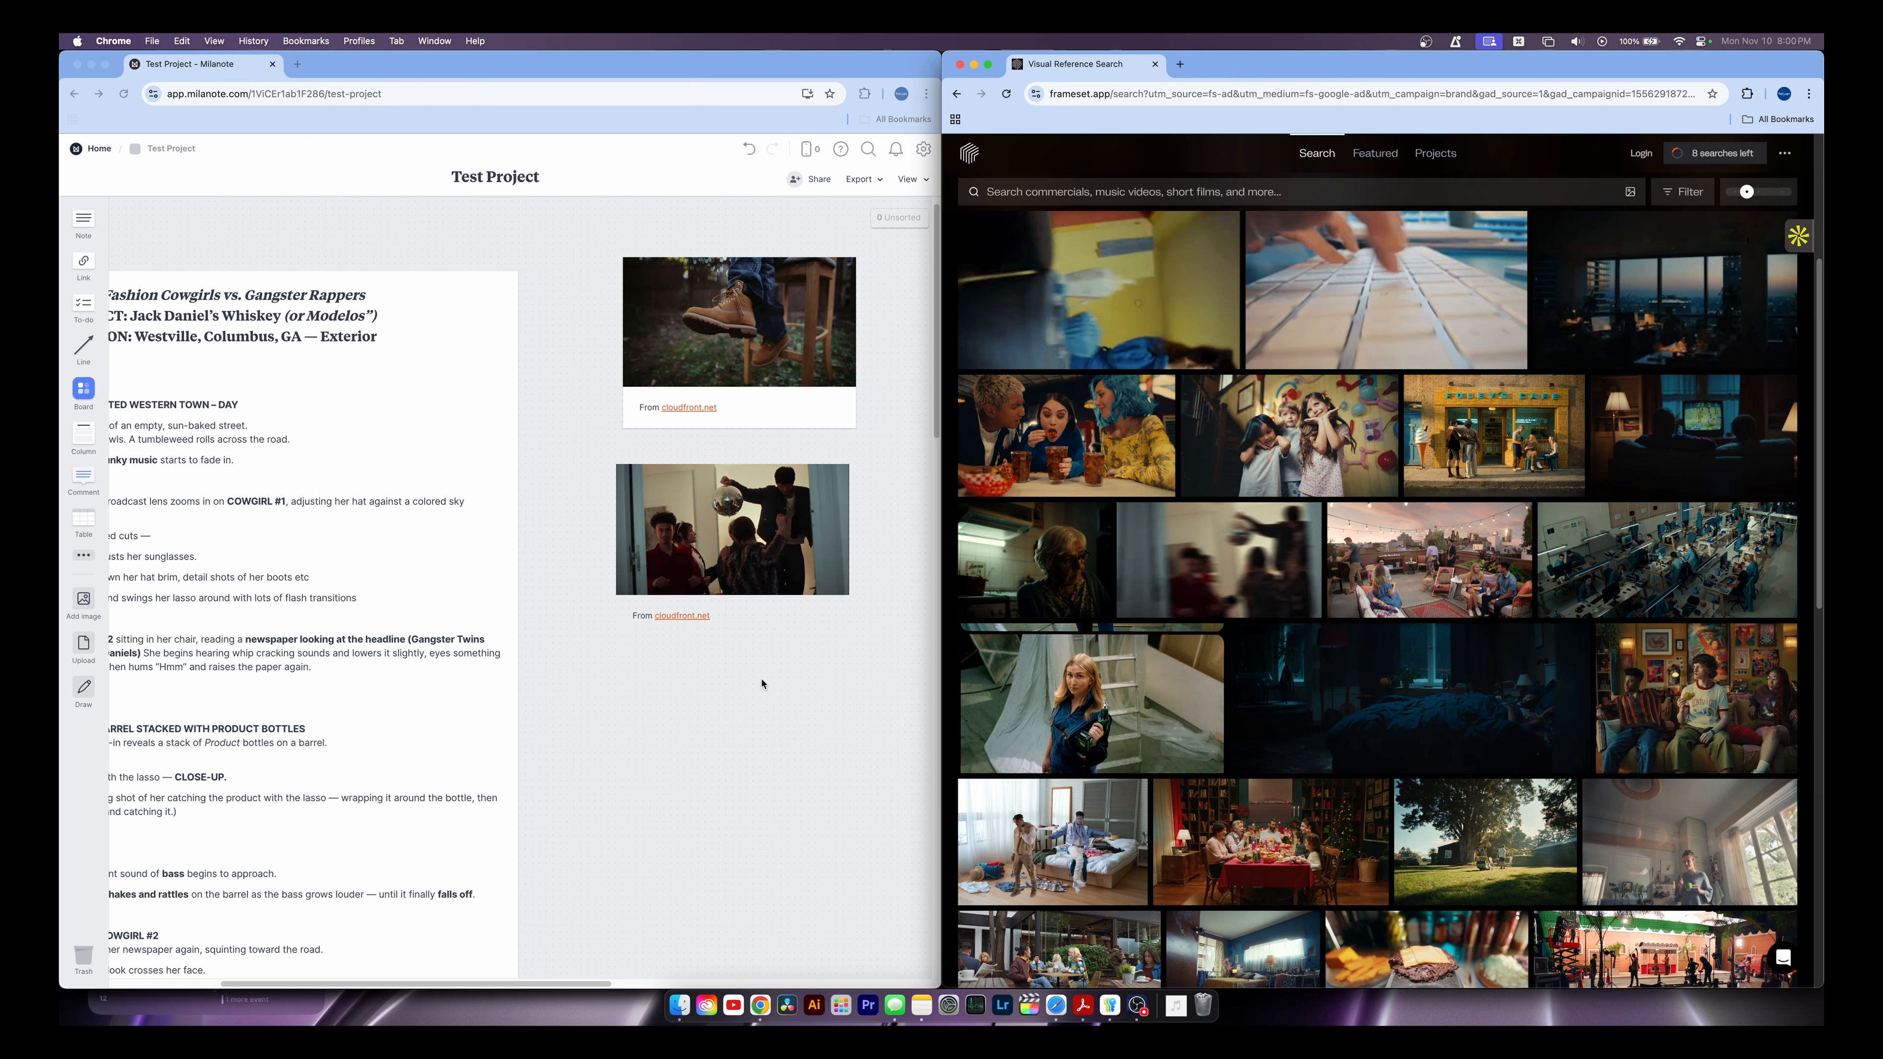
pyautogui.scroll(-6, 1103, 711)
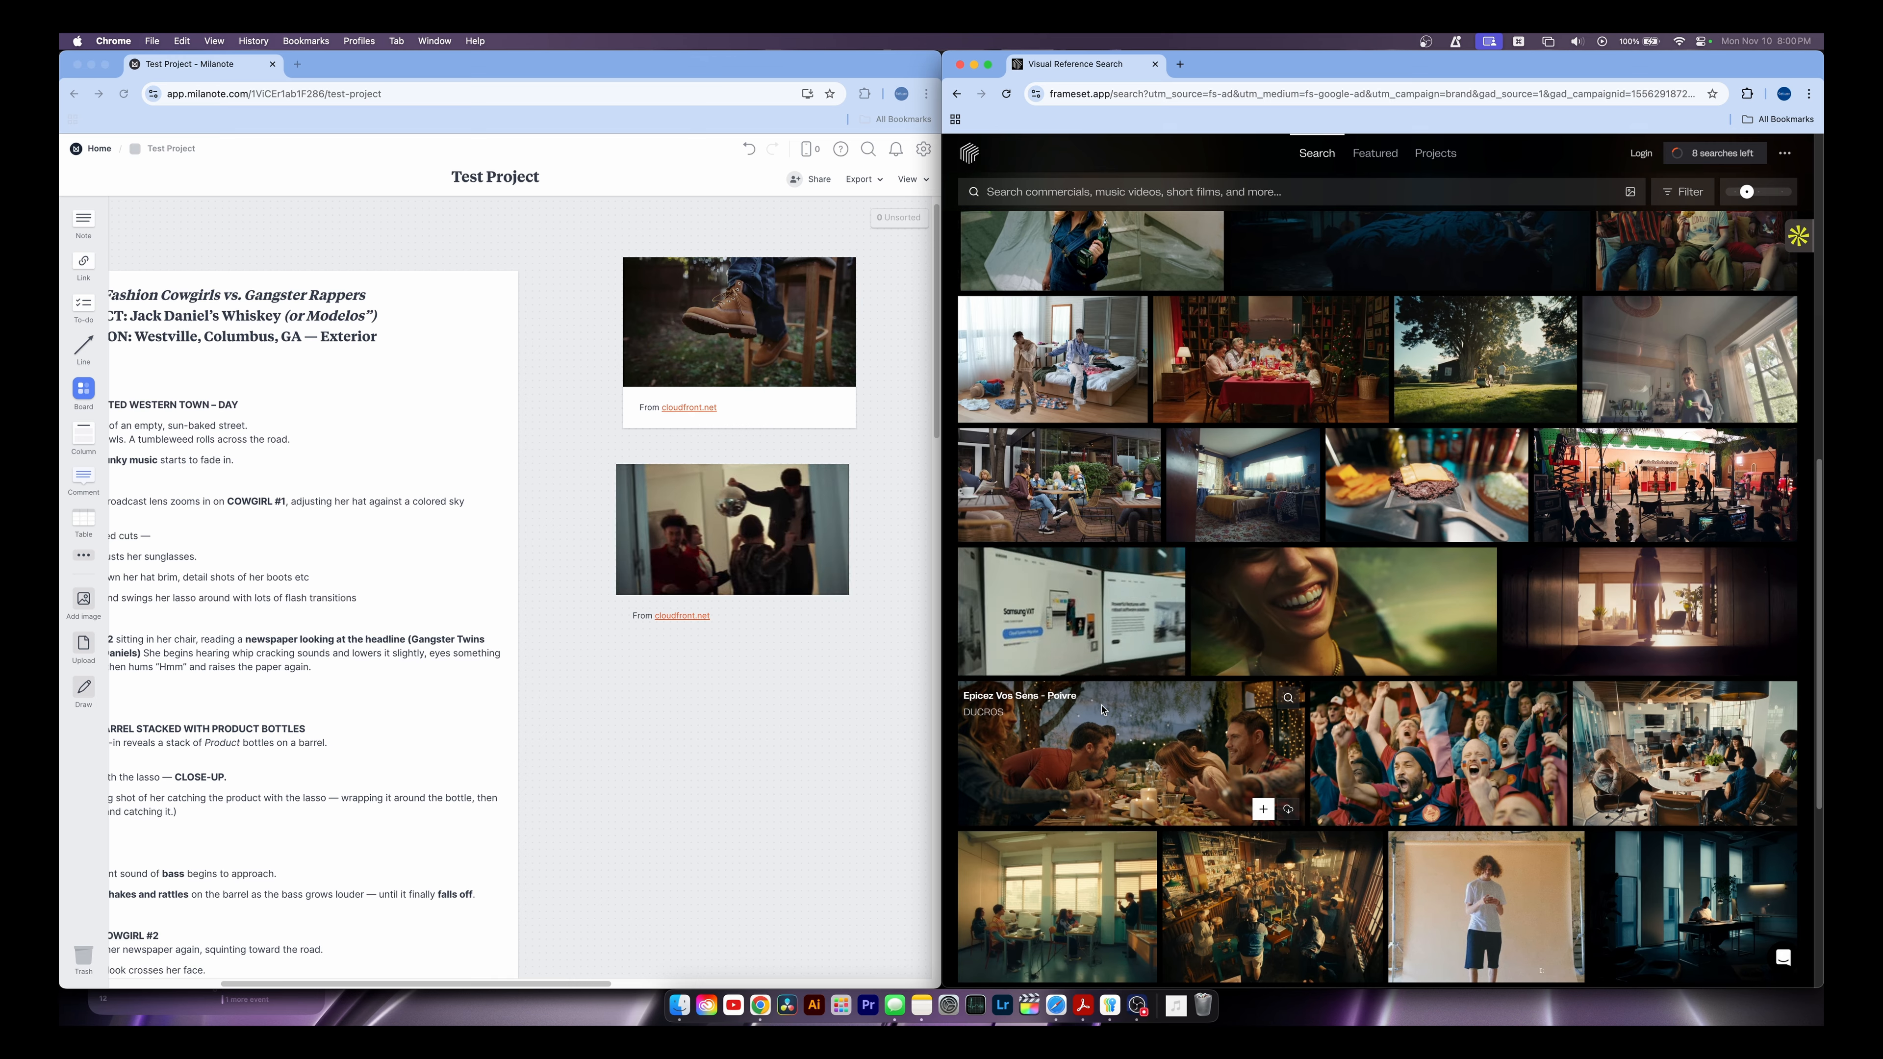
pyautogui.scroll(-4, 1103, 710)
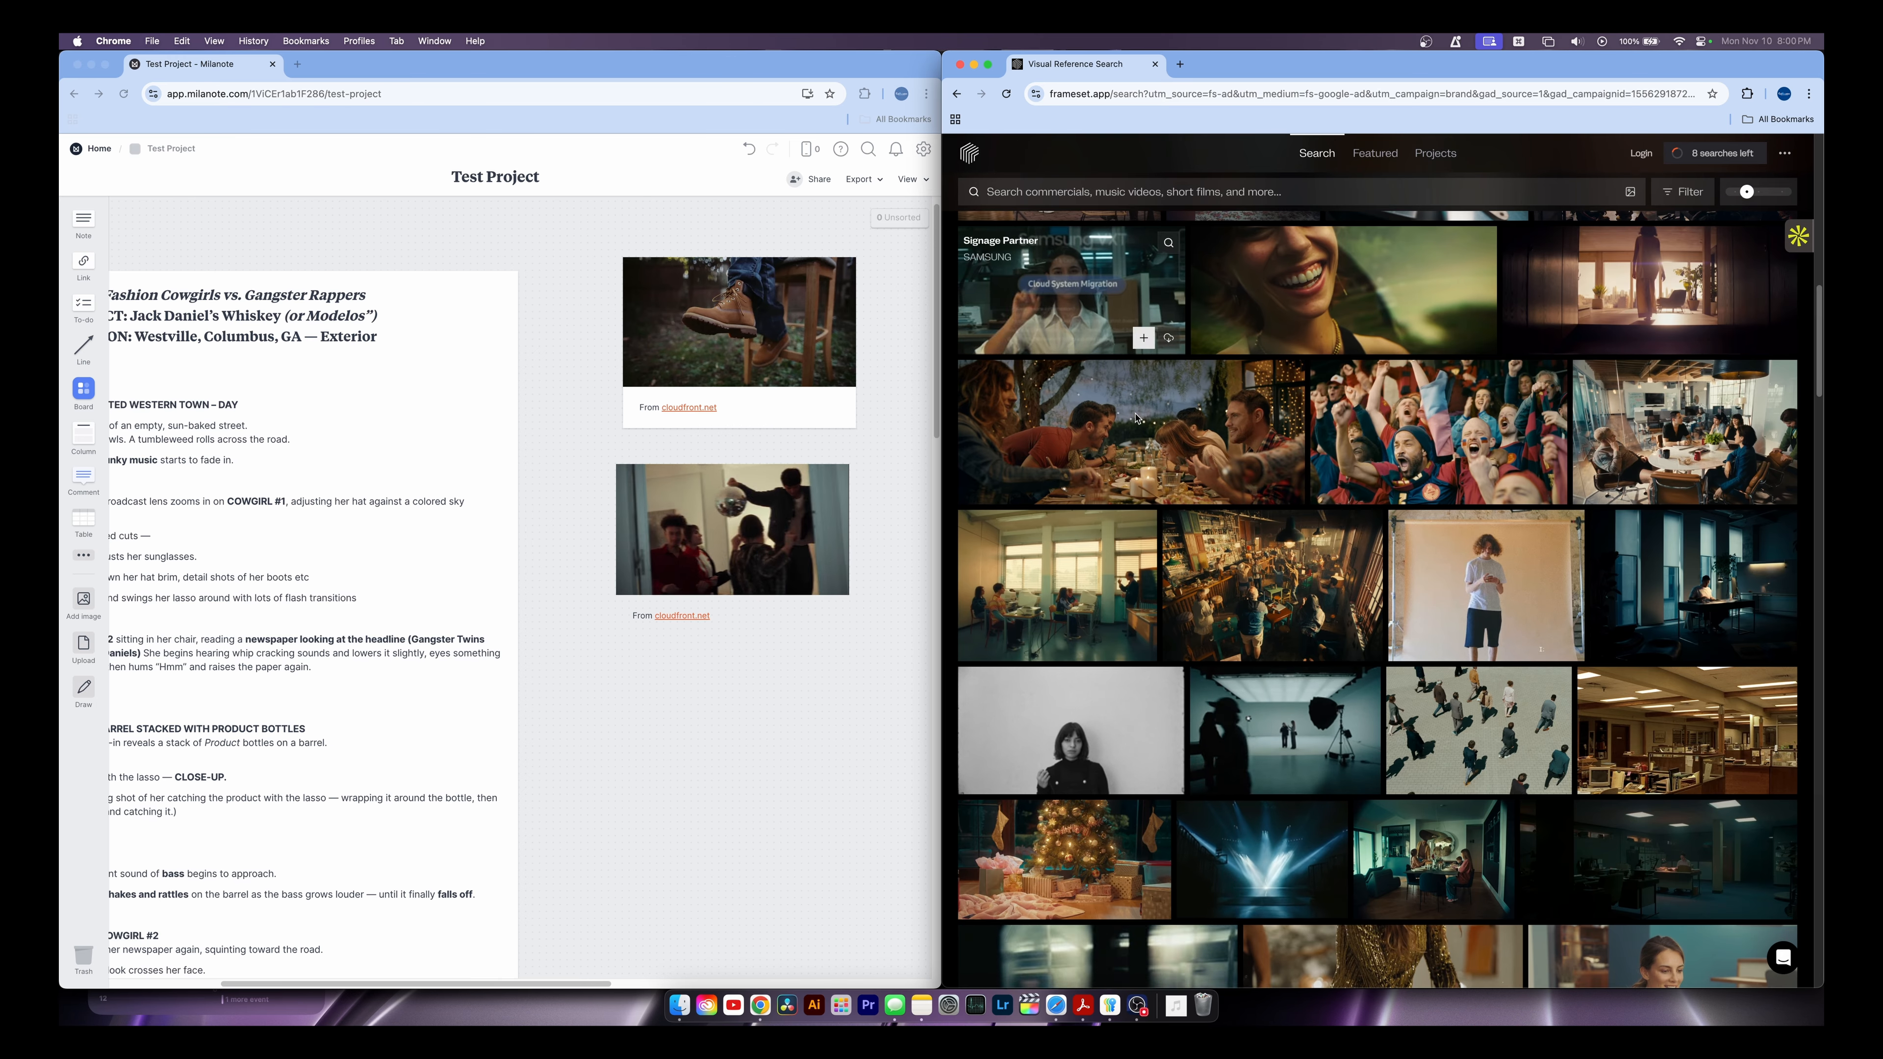
pyautogui.scroll(-6, 1102, 707)
pyautogui.click(1101, 555)
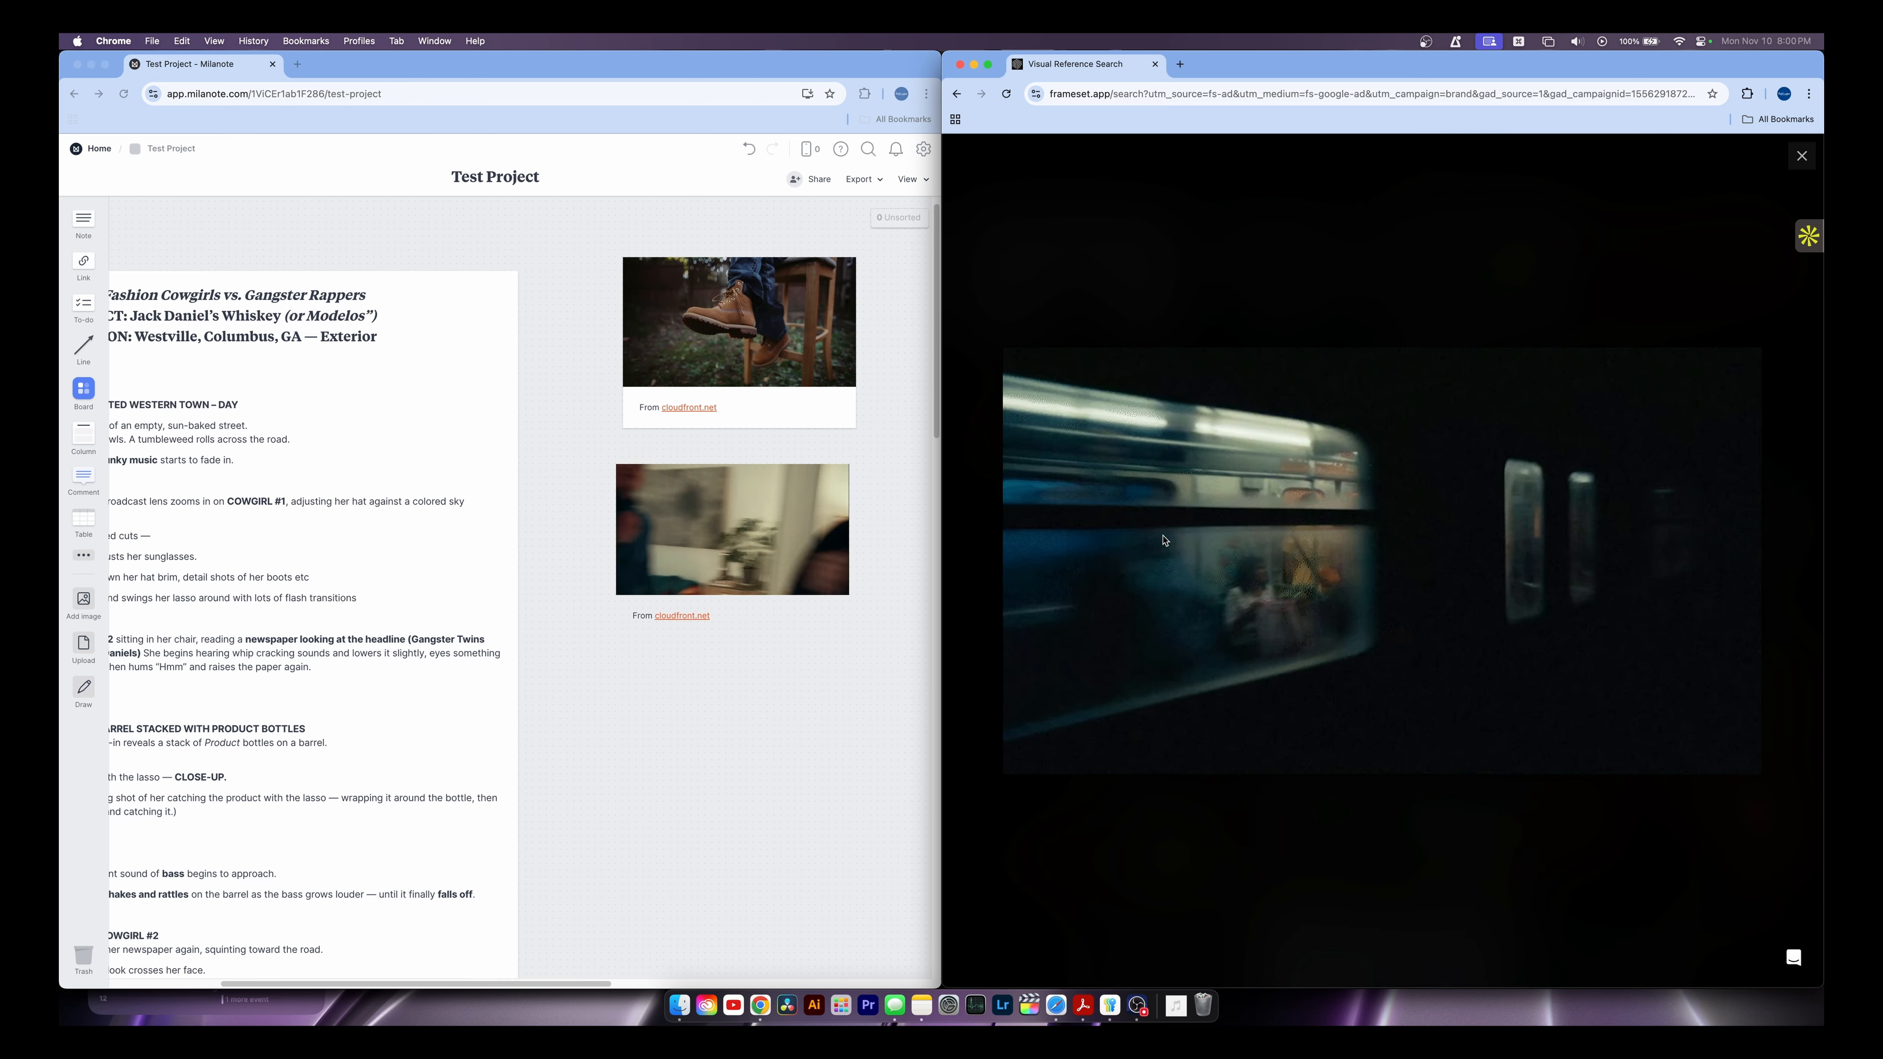
pyautogui.moveTo(1100, 556); pyautogui.dragTo(770, 806)
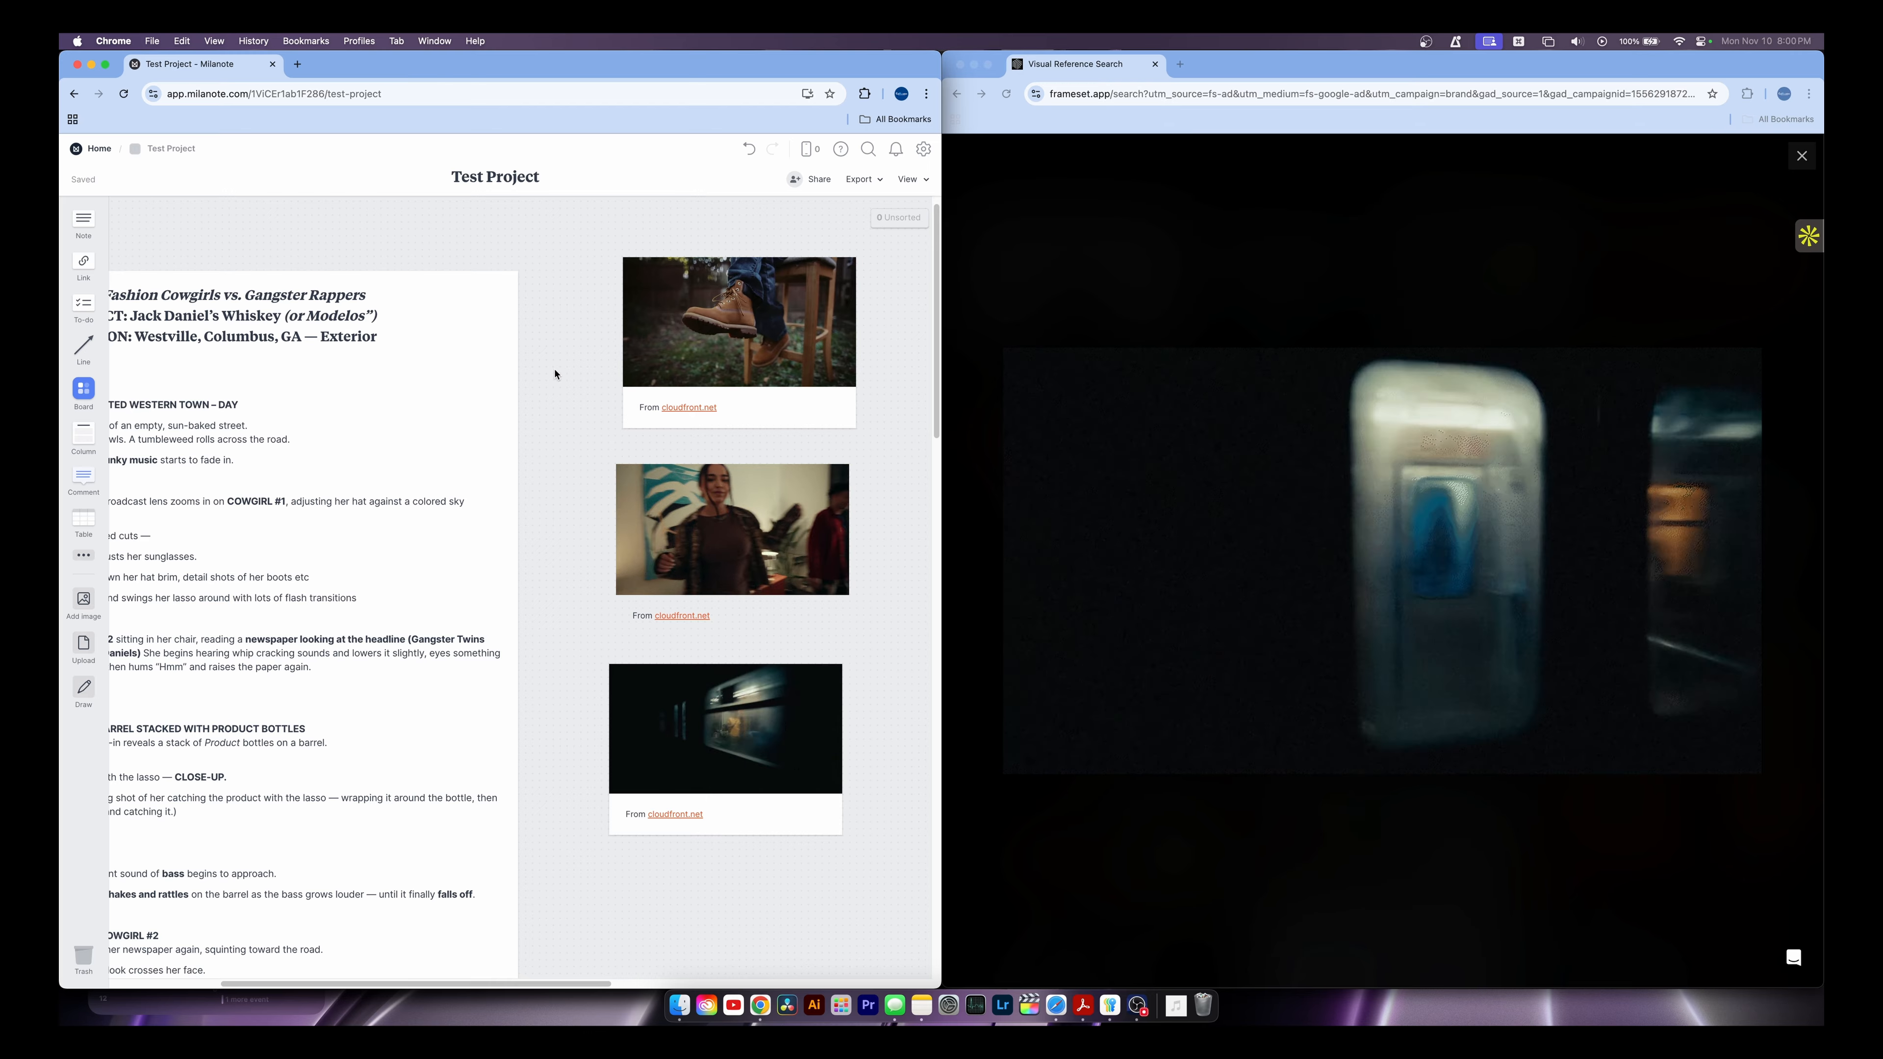
# Maximize the Milanote window, try grouping the three stills in a new column, then undo and delete it
pyautogui.doubleClick(942, 447)
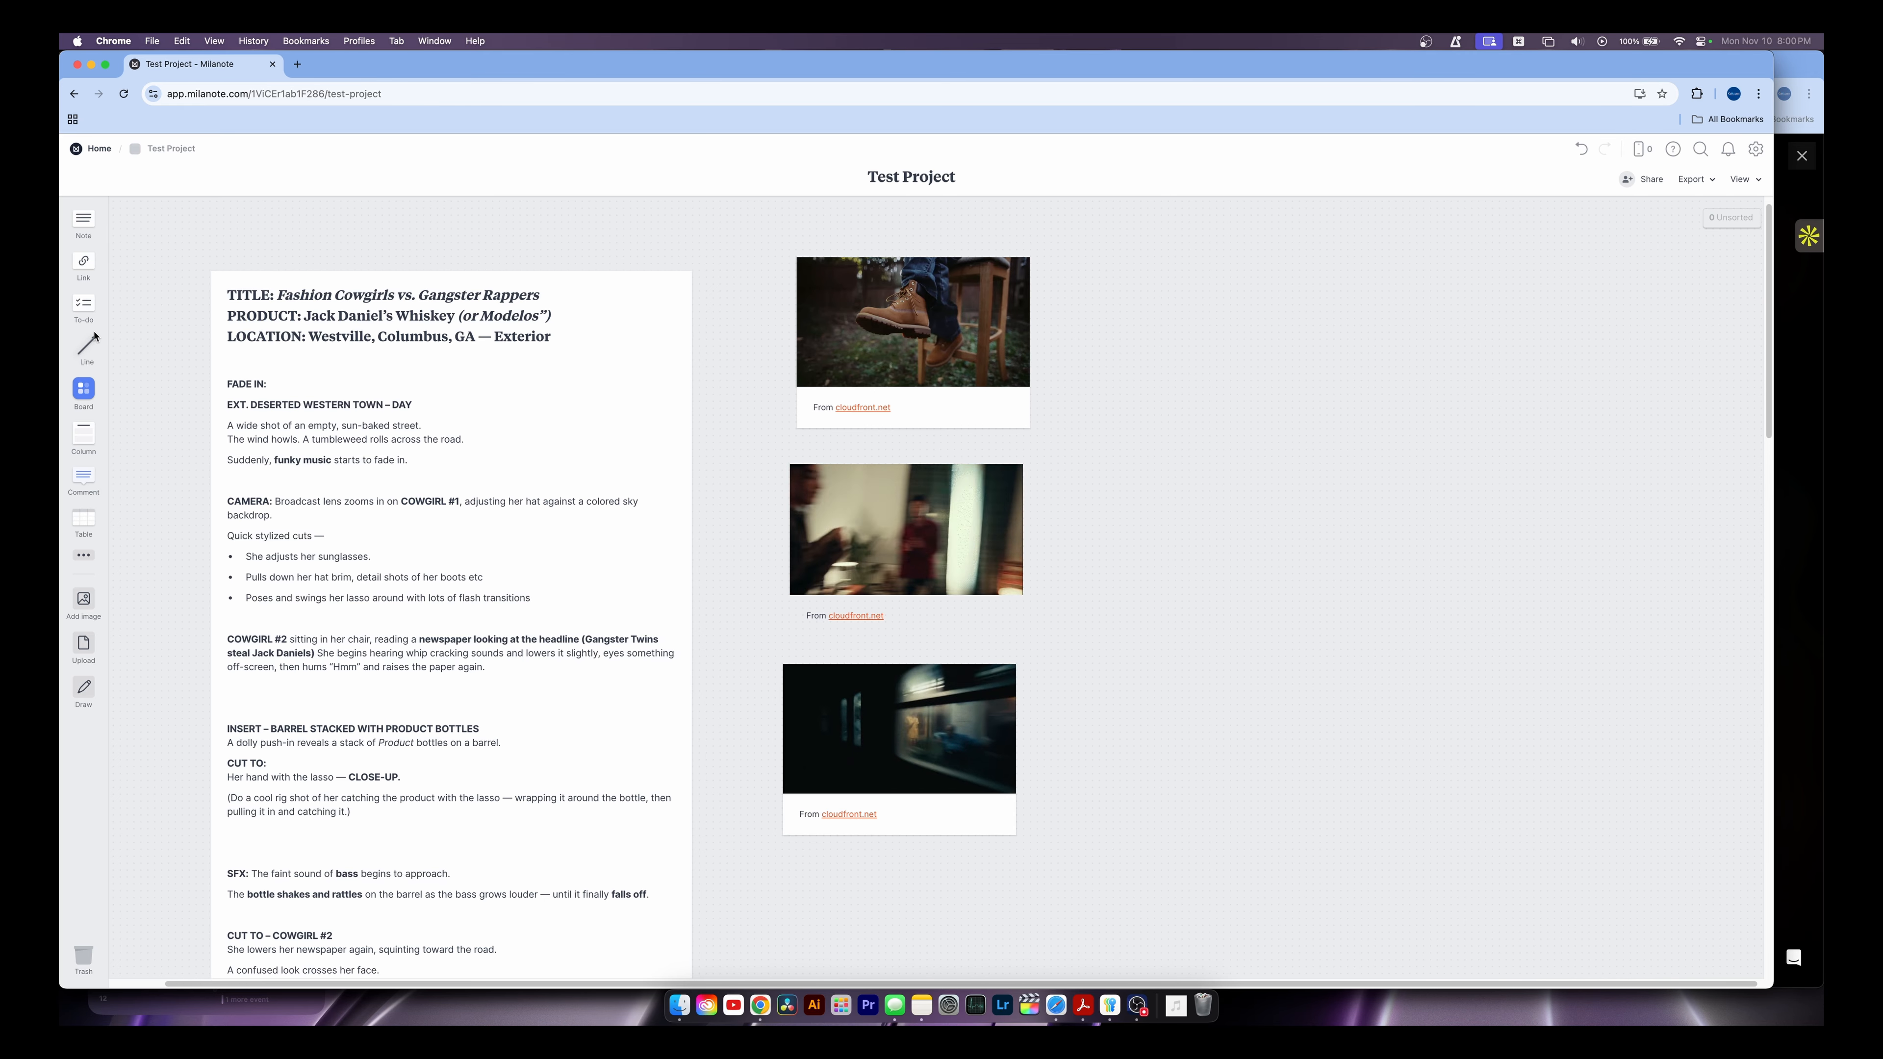
pyautogui.moveTo(86, 440); pyautogui.dragTo(1307, 319)
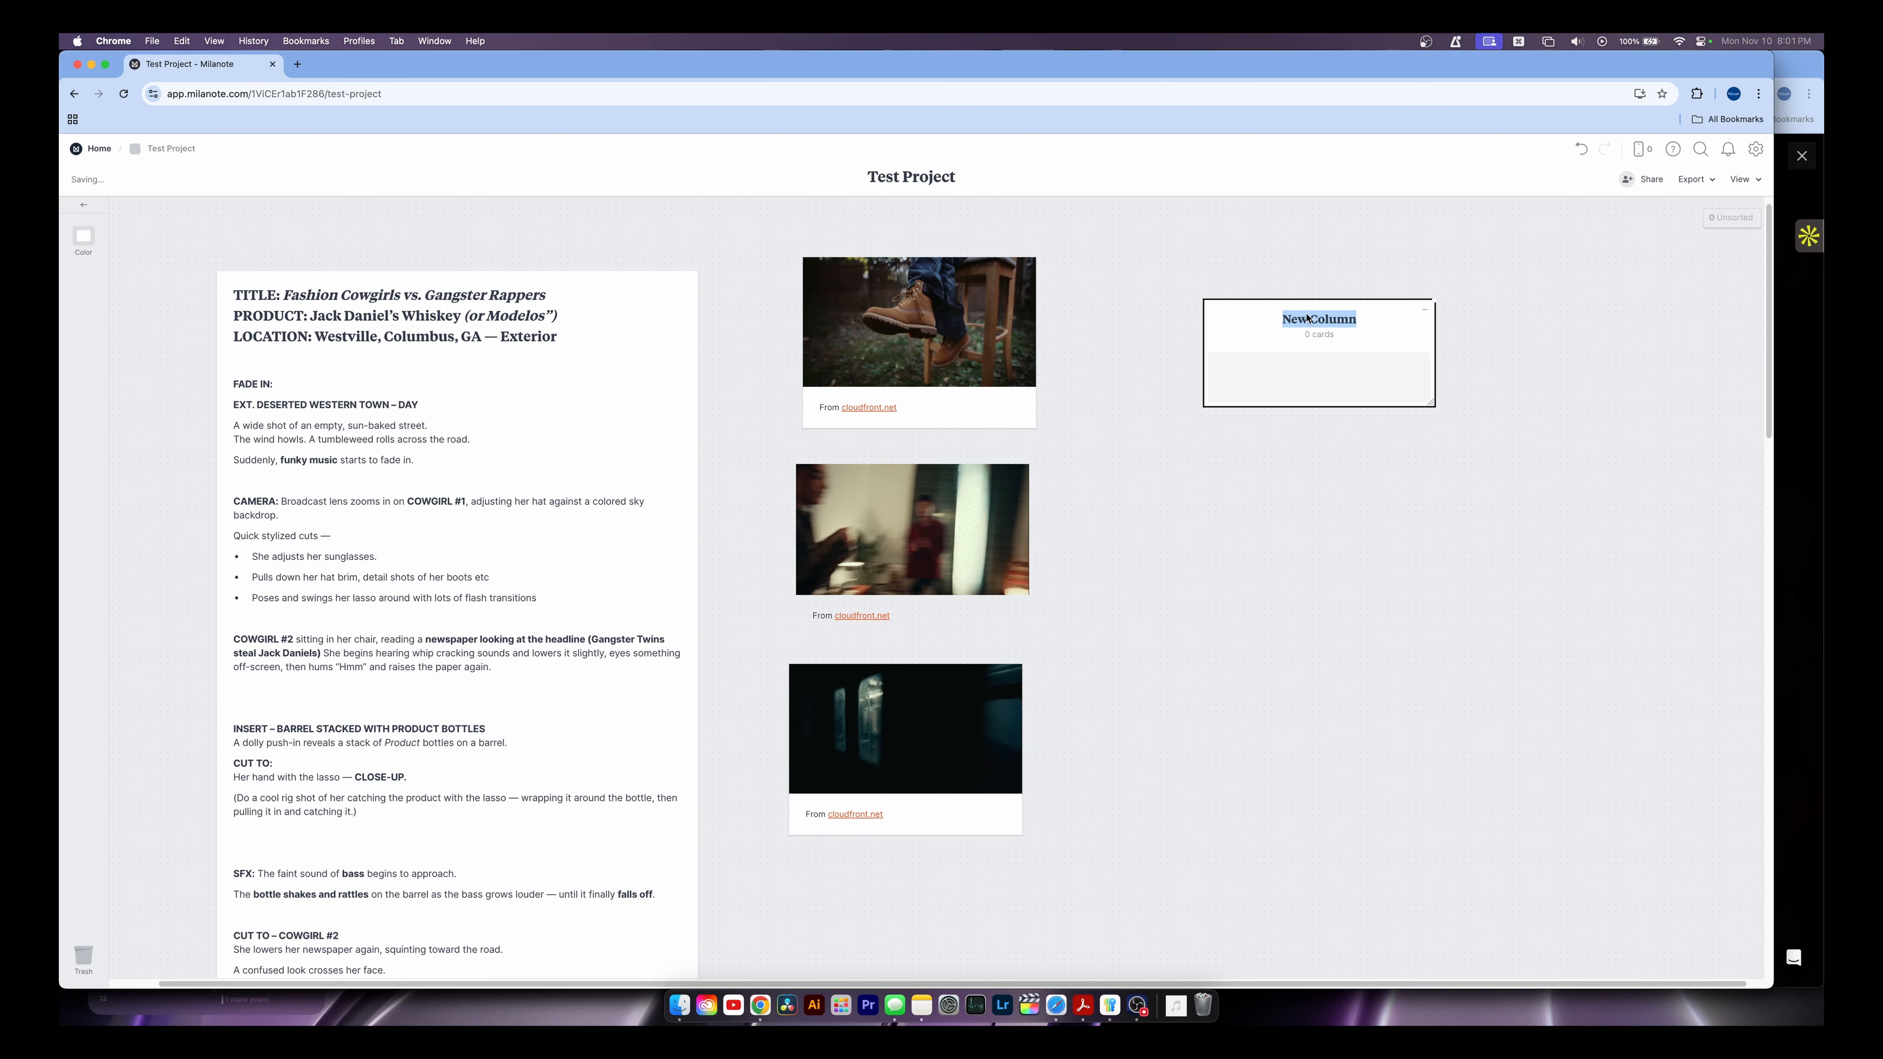
pyautogui.moveTo(886, 331); pyautogui.dragTo(1206, 406)
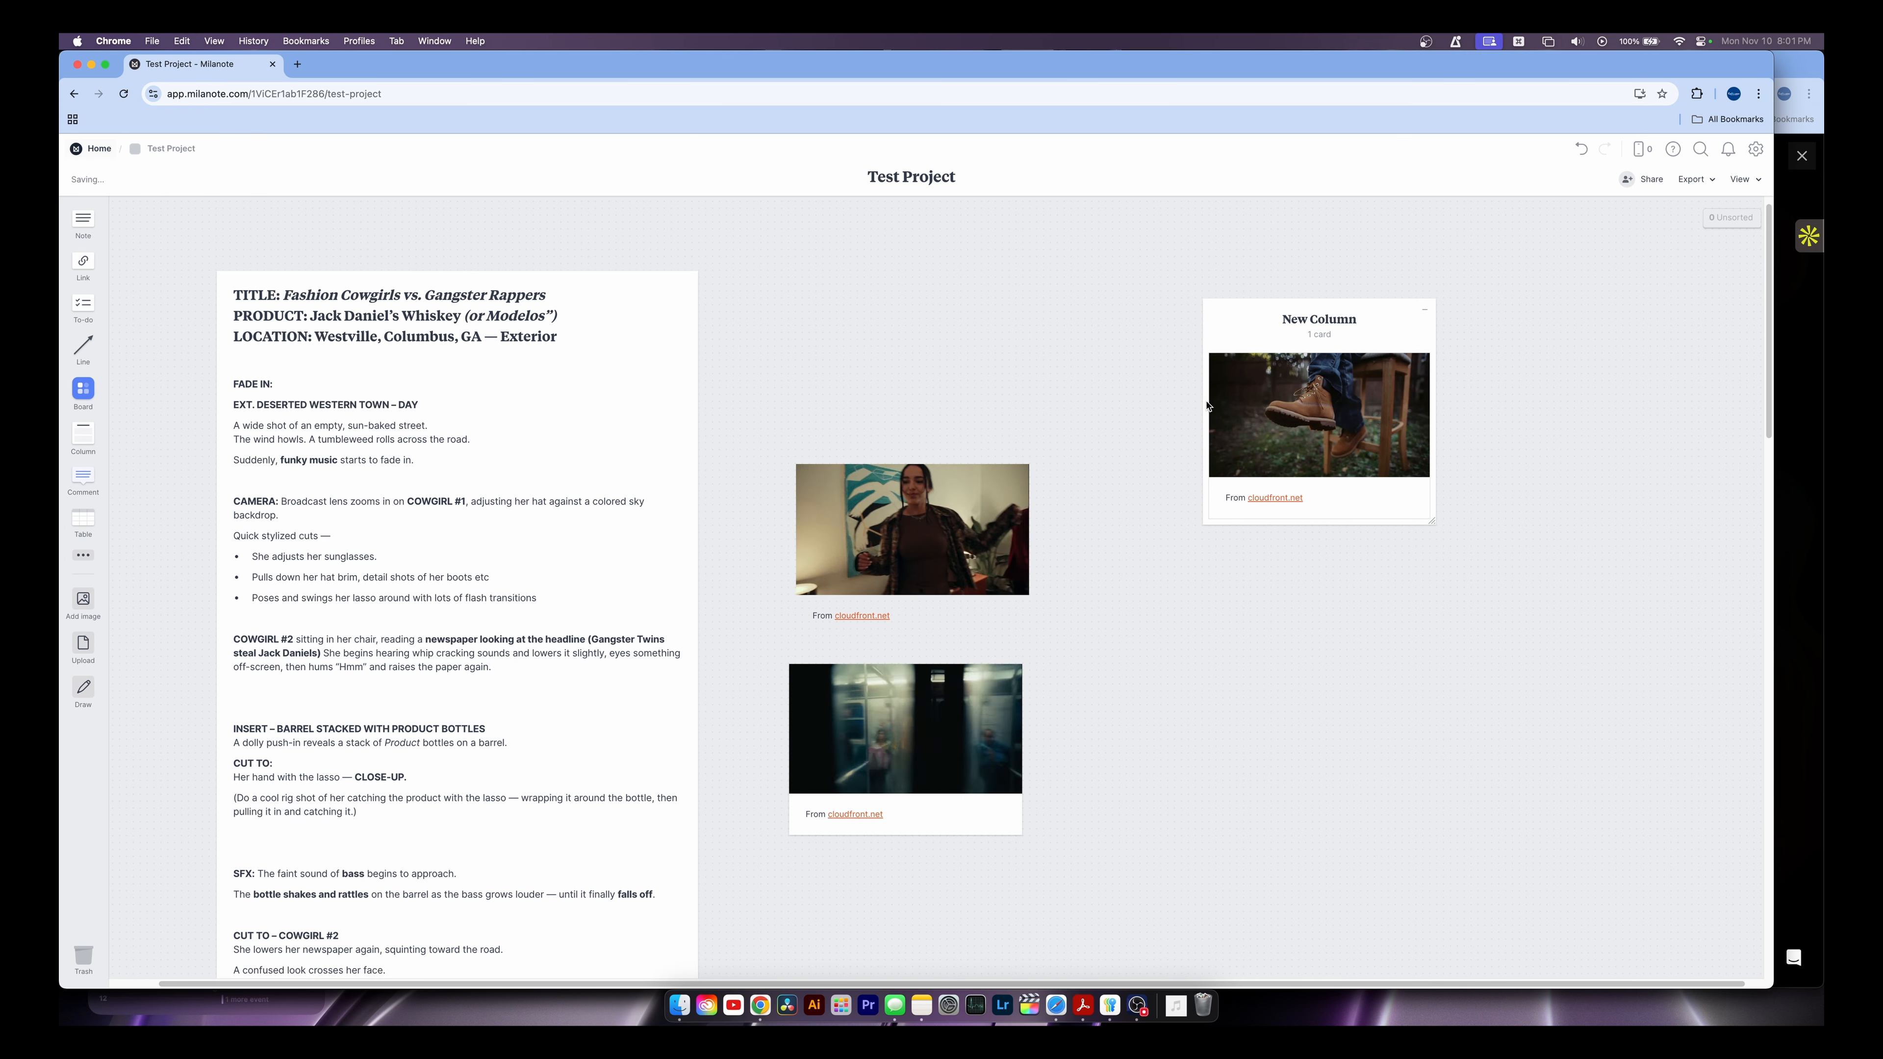
pyautogui.moveTo(846, 517); pyautogui.dragTo(1260, 579)
pyautogui.moveTo(830, 756); pyautogui.dragTo(1285, 684)
pyautogui.moveTo(1324, 426); pyautogui.dragTo(889, 384)
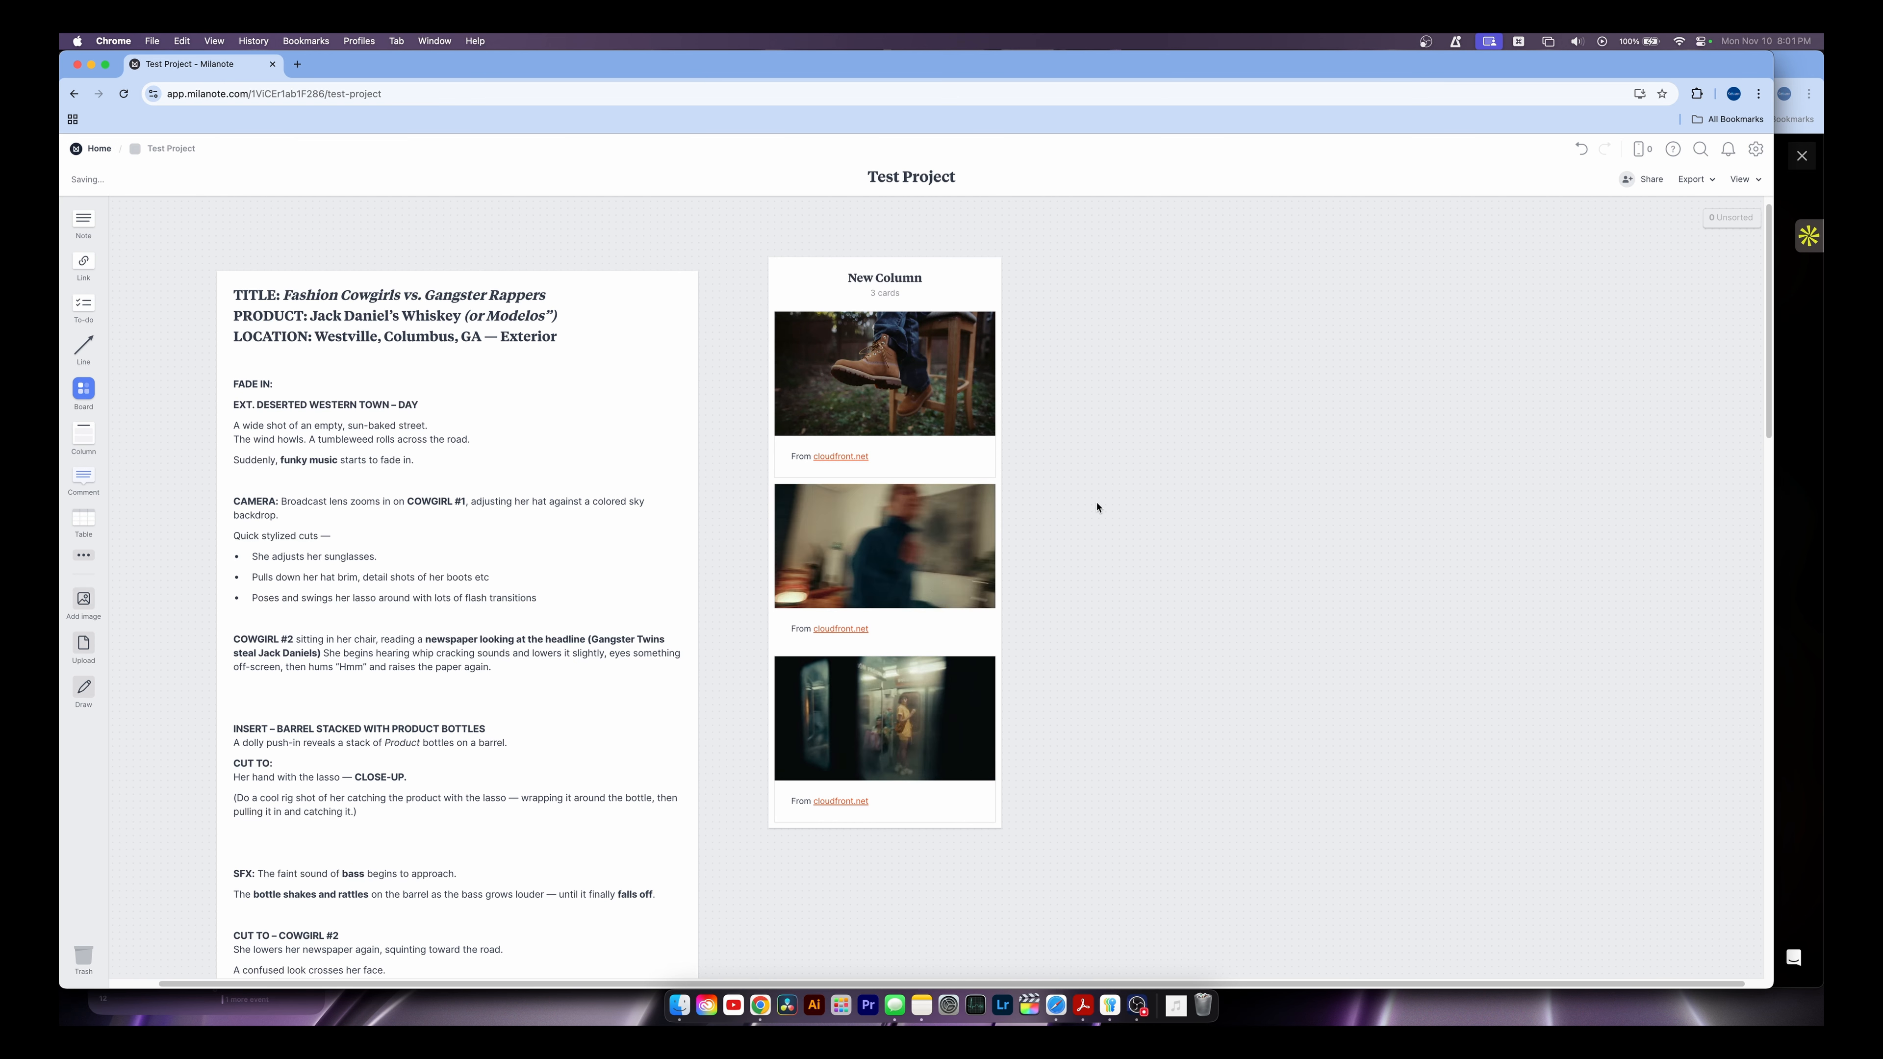
pyautogui.press('super+z')
pyautogui.press('super+z')
pyautogui.press('super+z')
pyautogui.press('super+z')
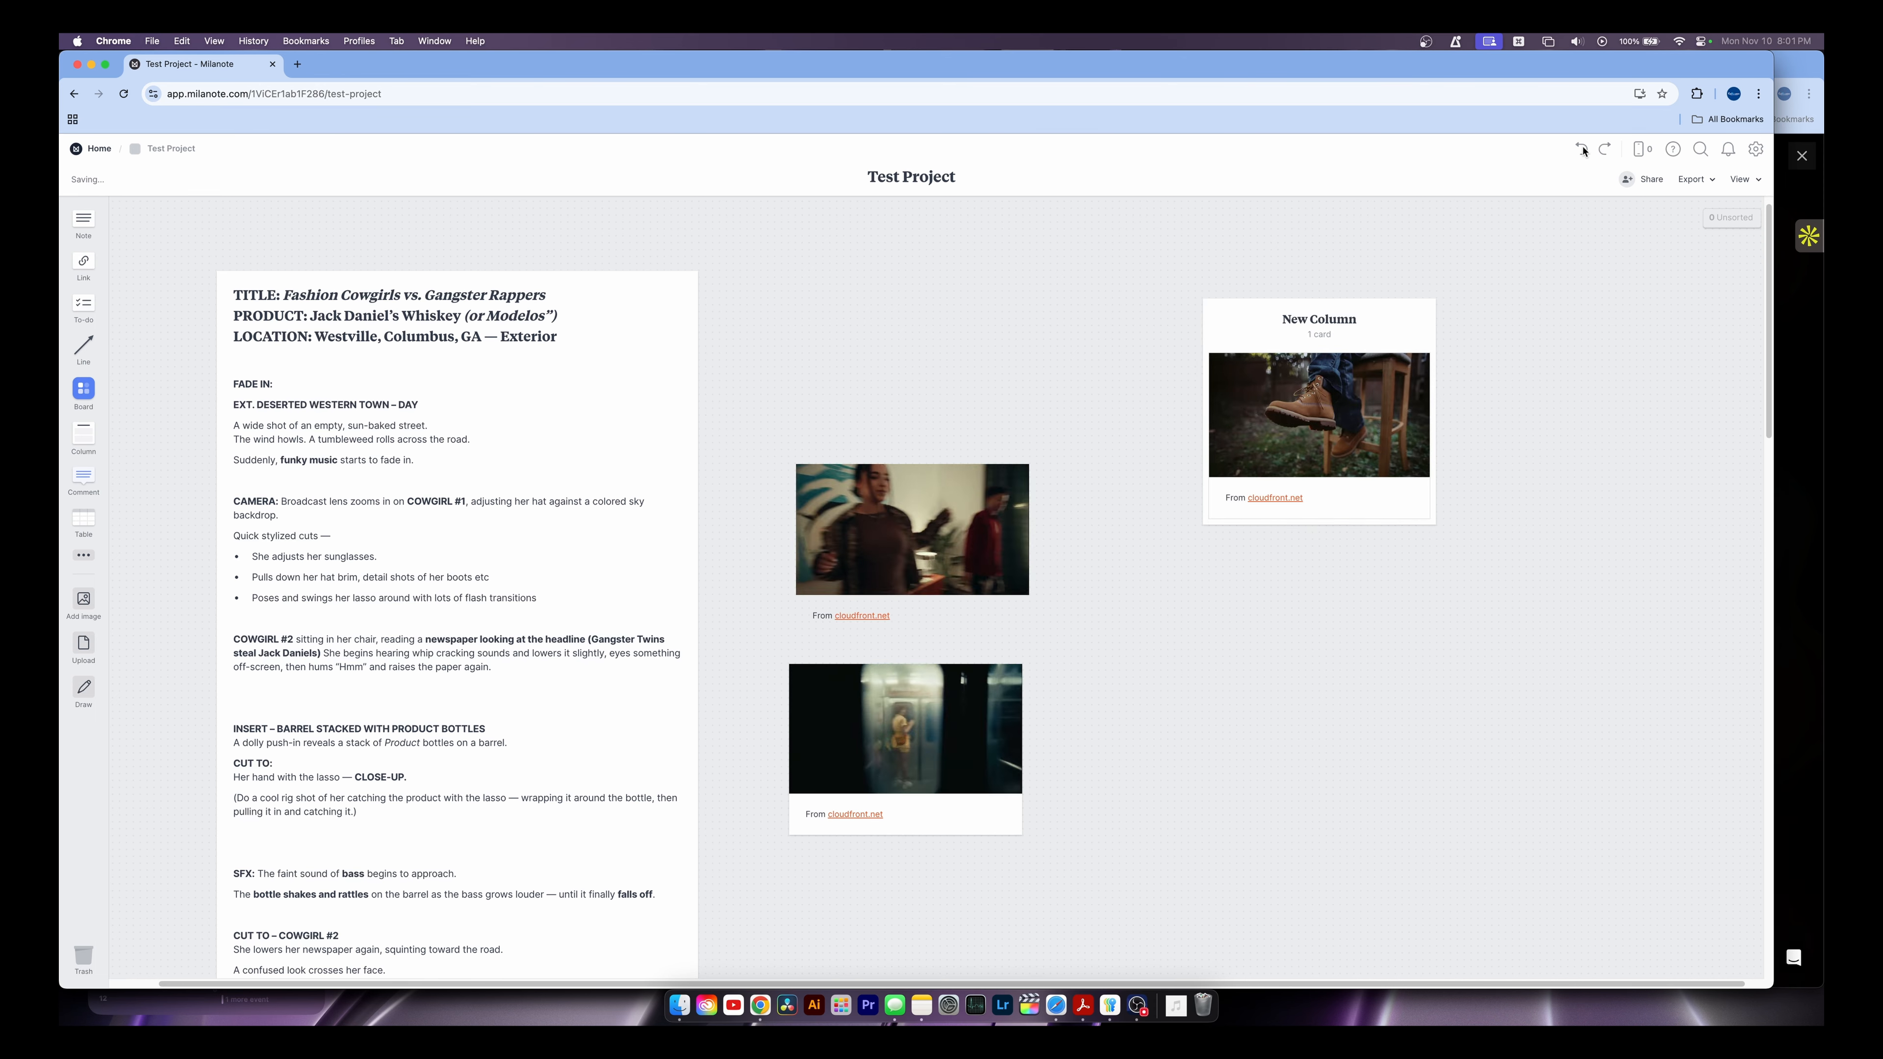
pyautogui.press('BackSpace')
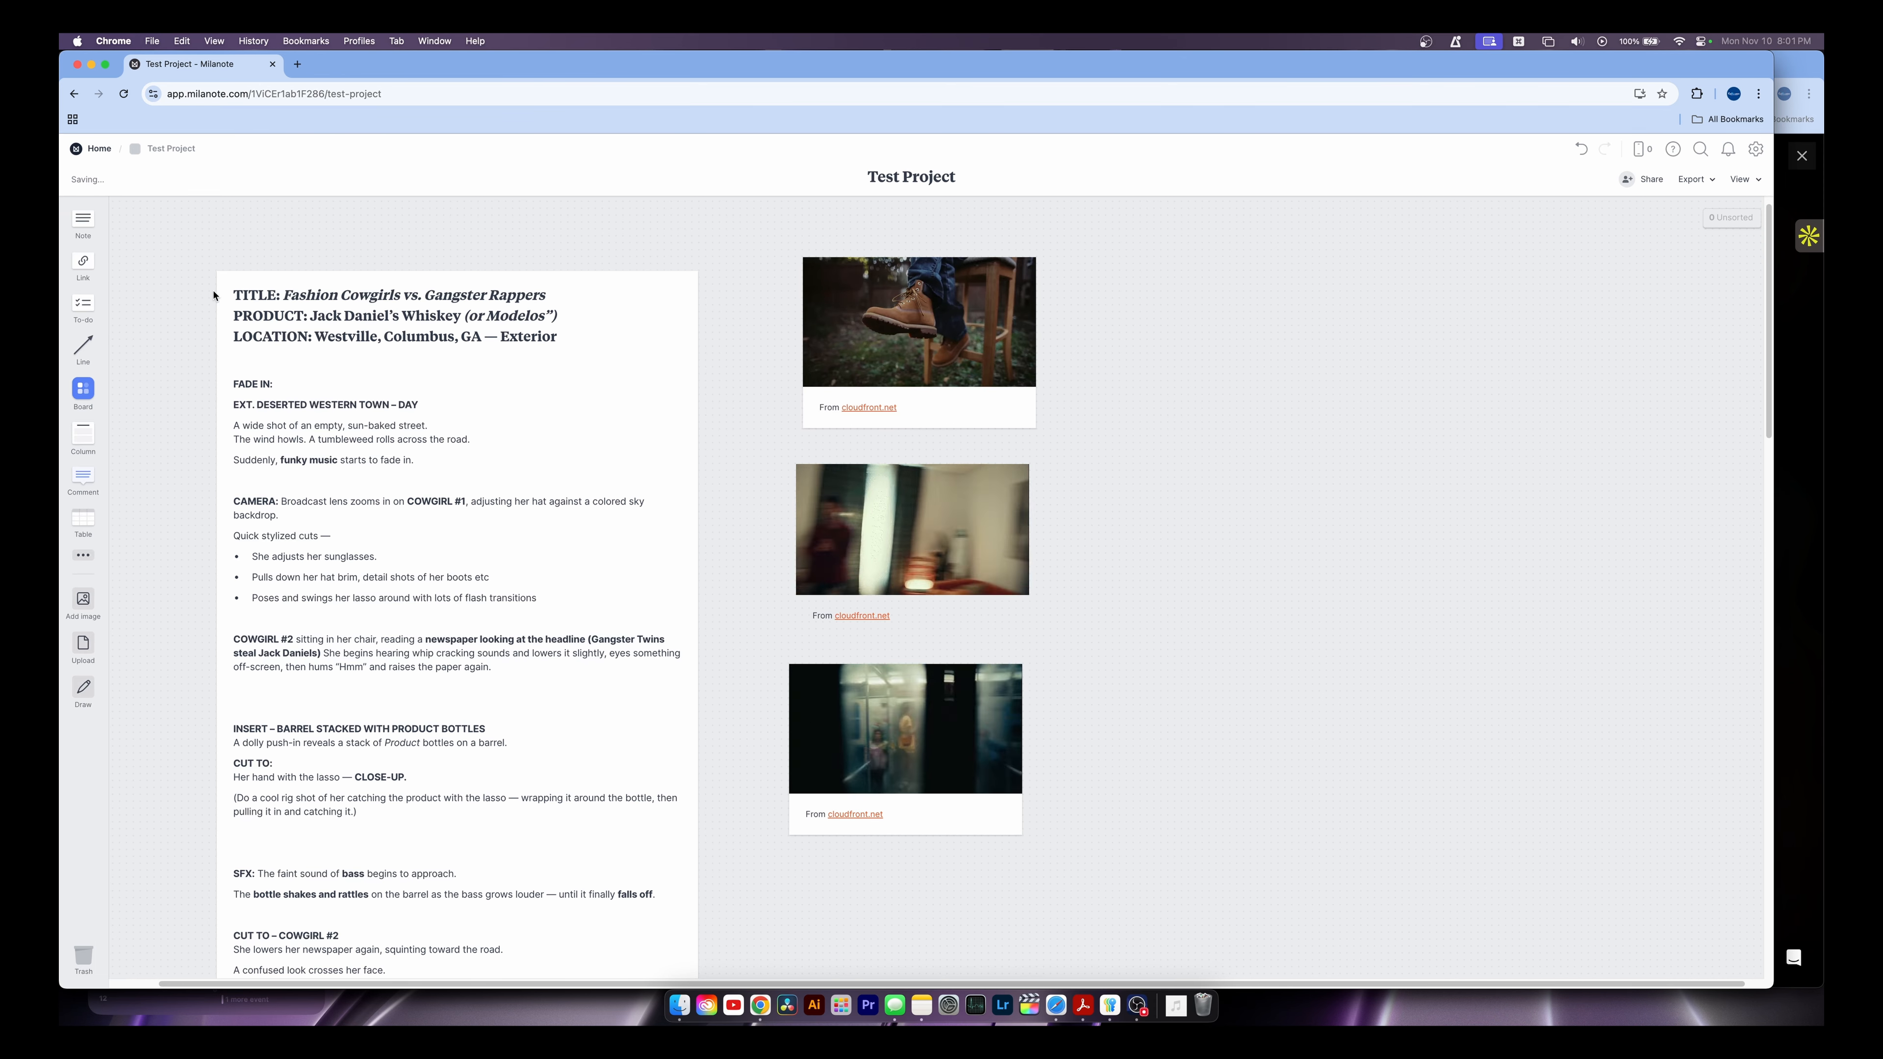
pyautogui.moveTo(90, 347); pyautogui.dragTo(919, 343)
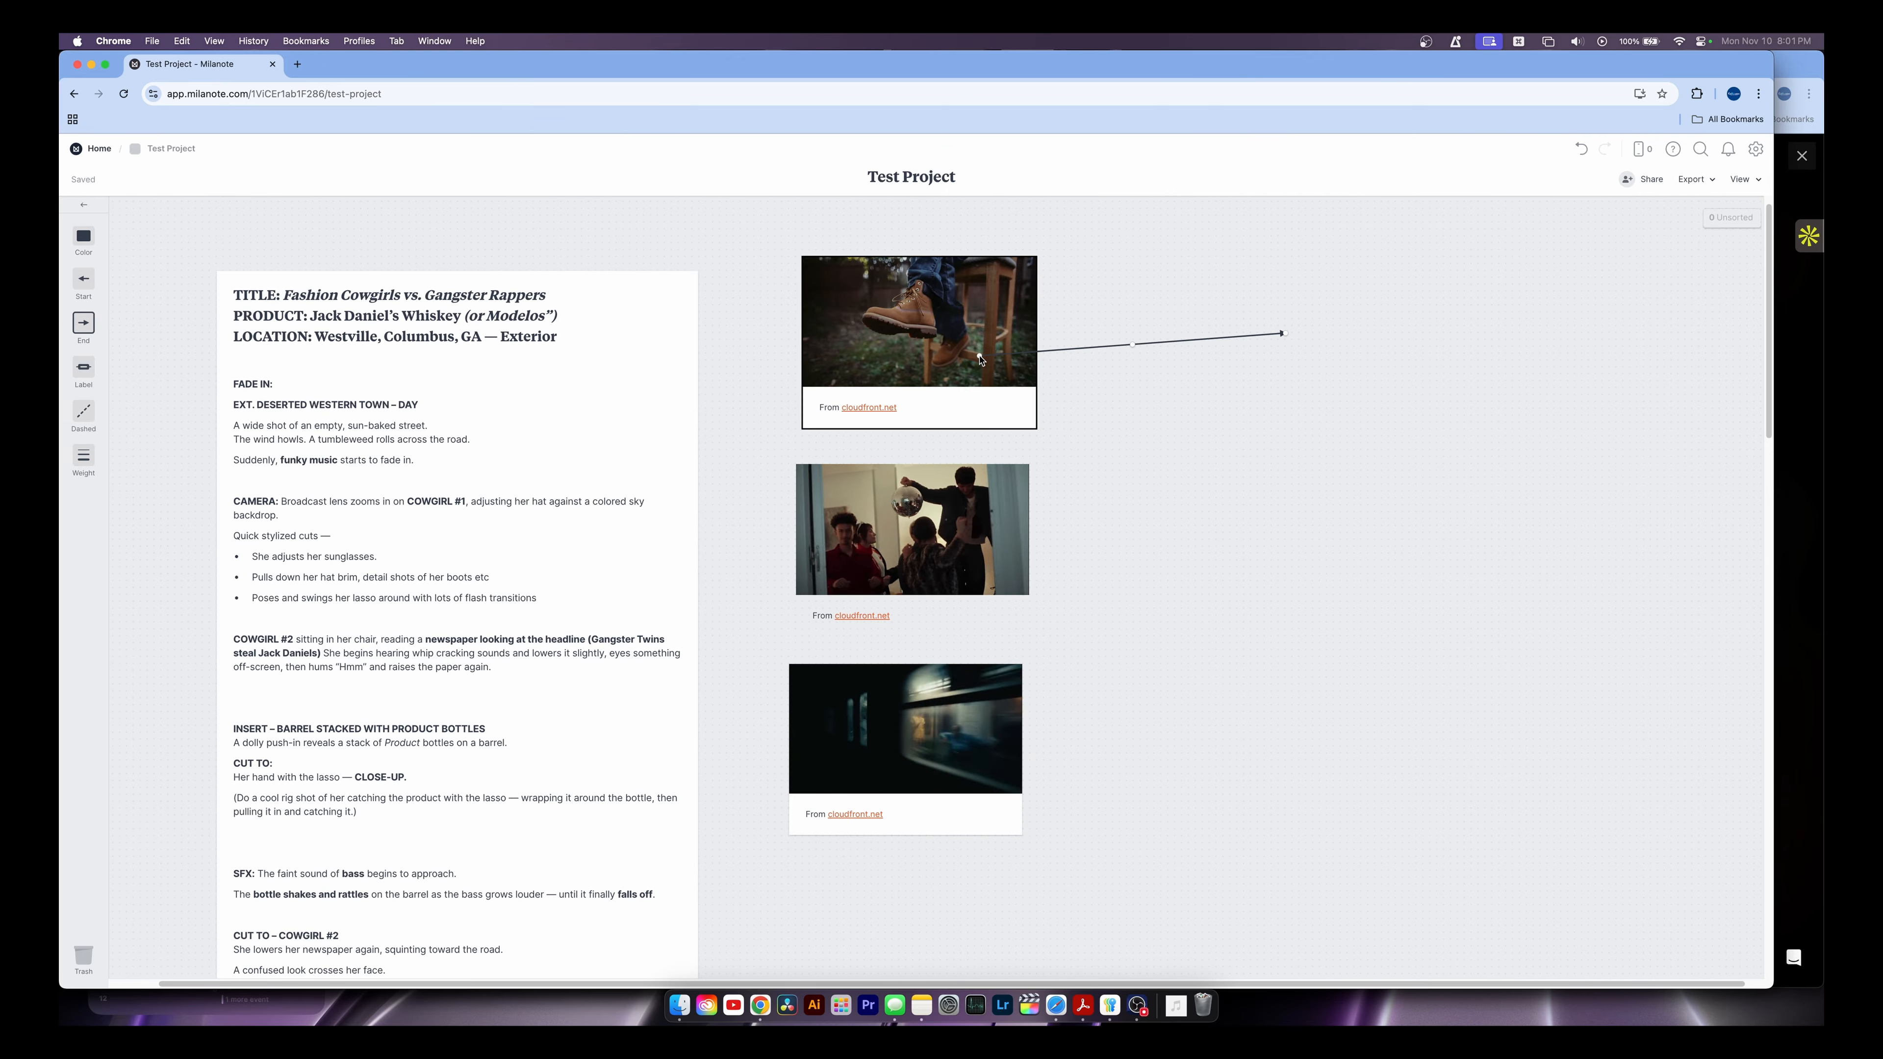
pyautogui.moveTo(1281, 336); pyautogui.dragTo(1223, 365)
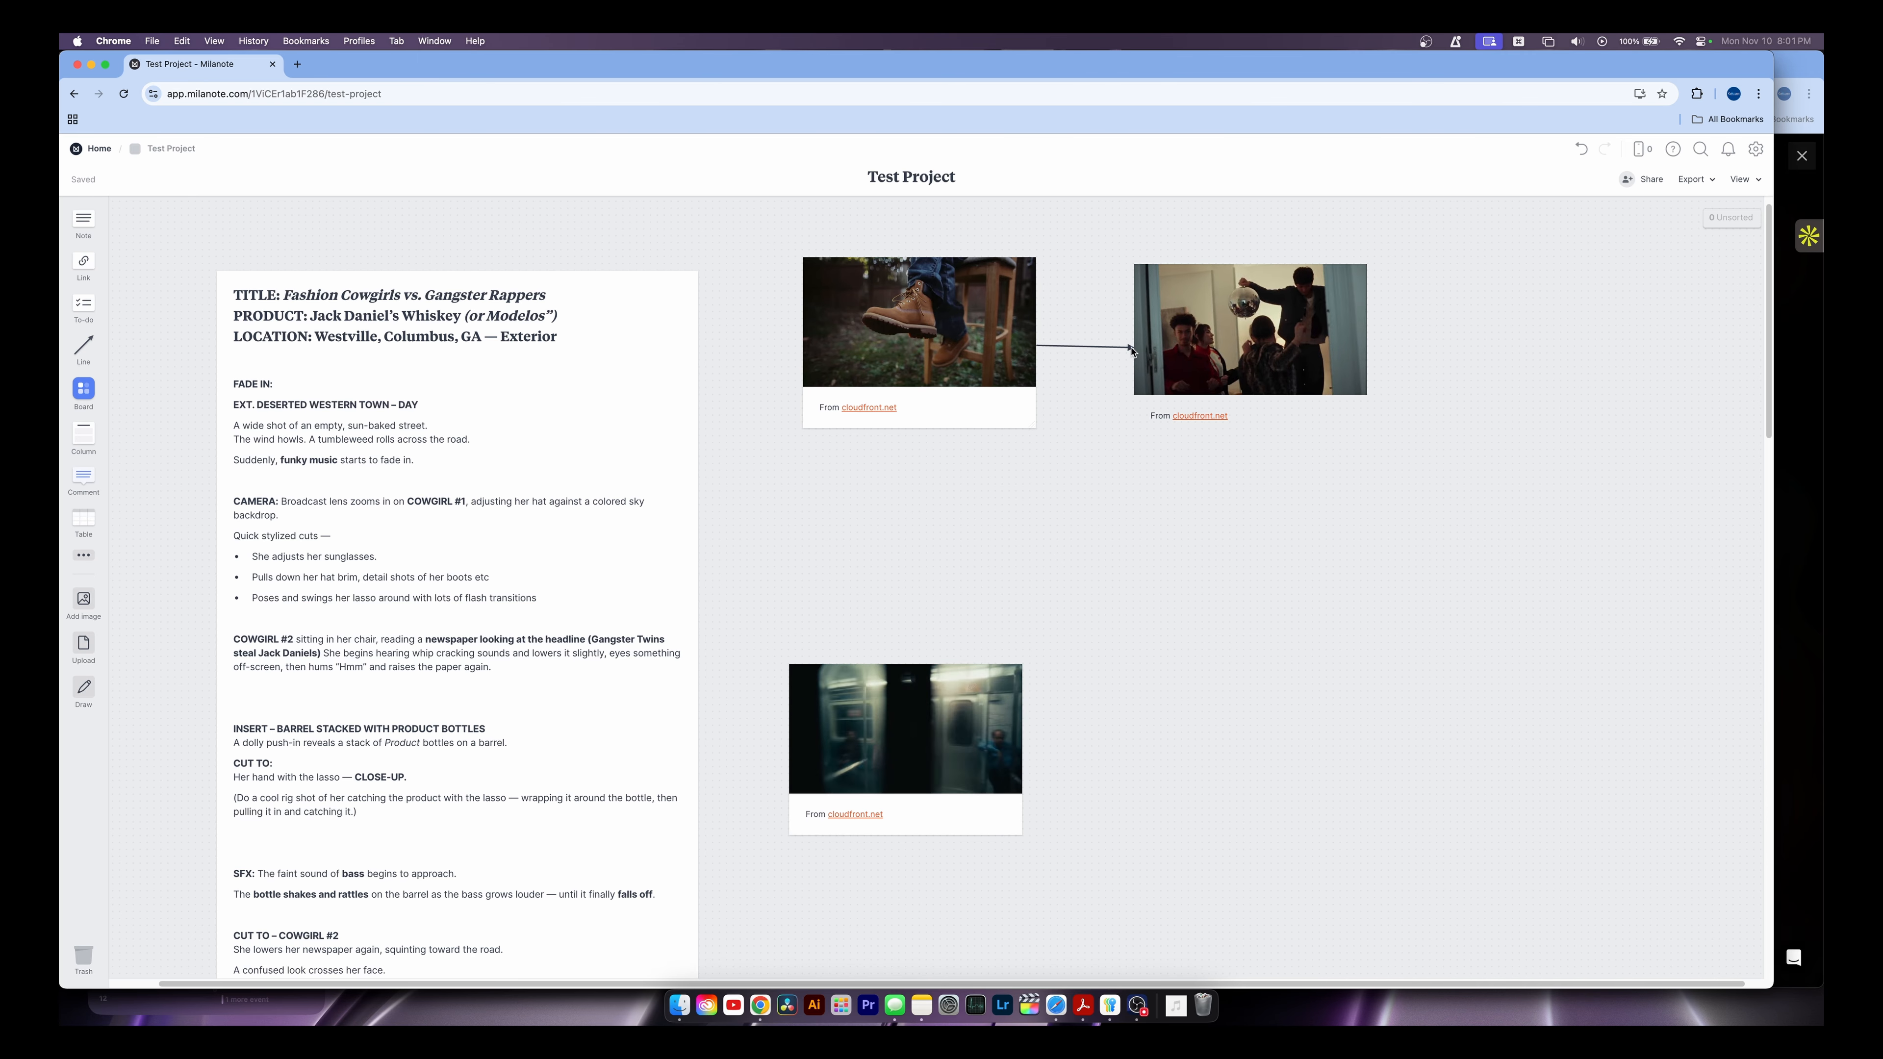
pyautogui.moveTo(1200, 366); pyautogui.dragTo(1231, 379)
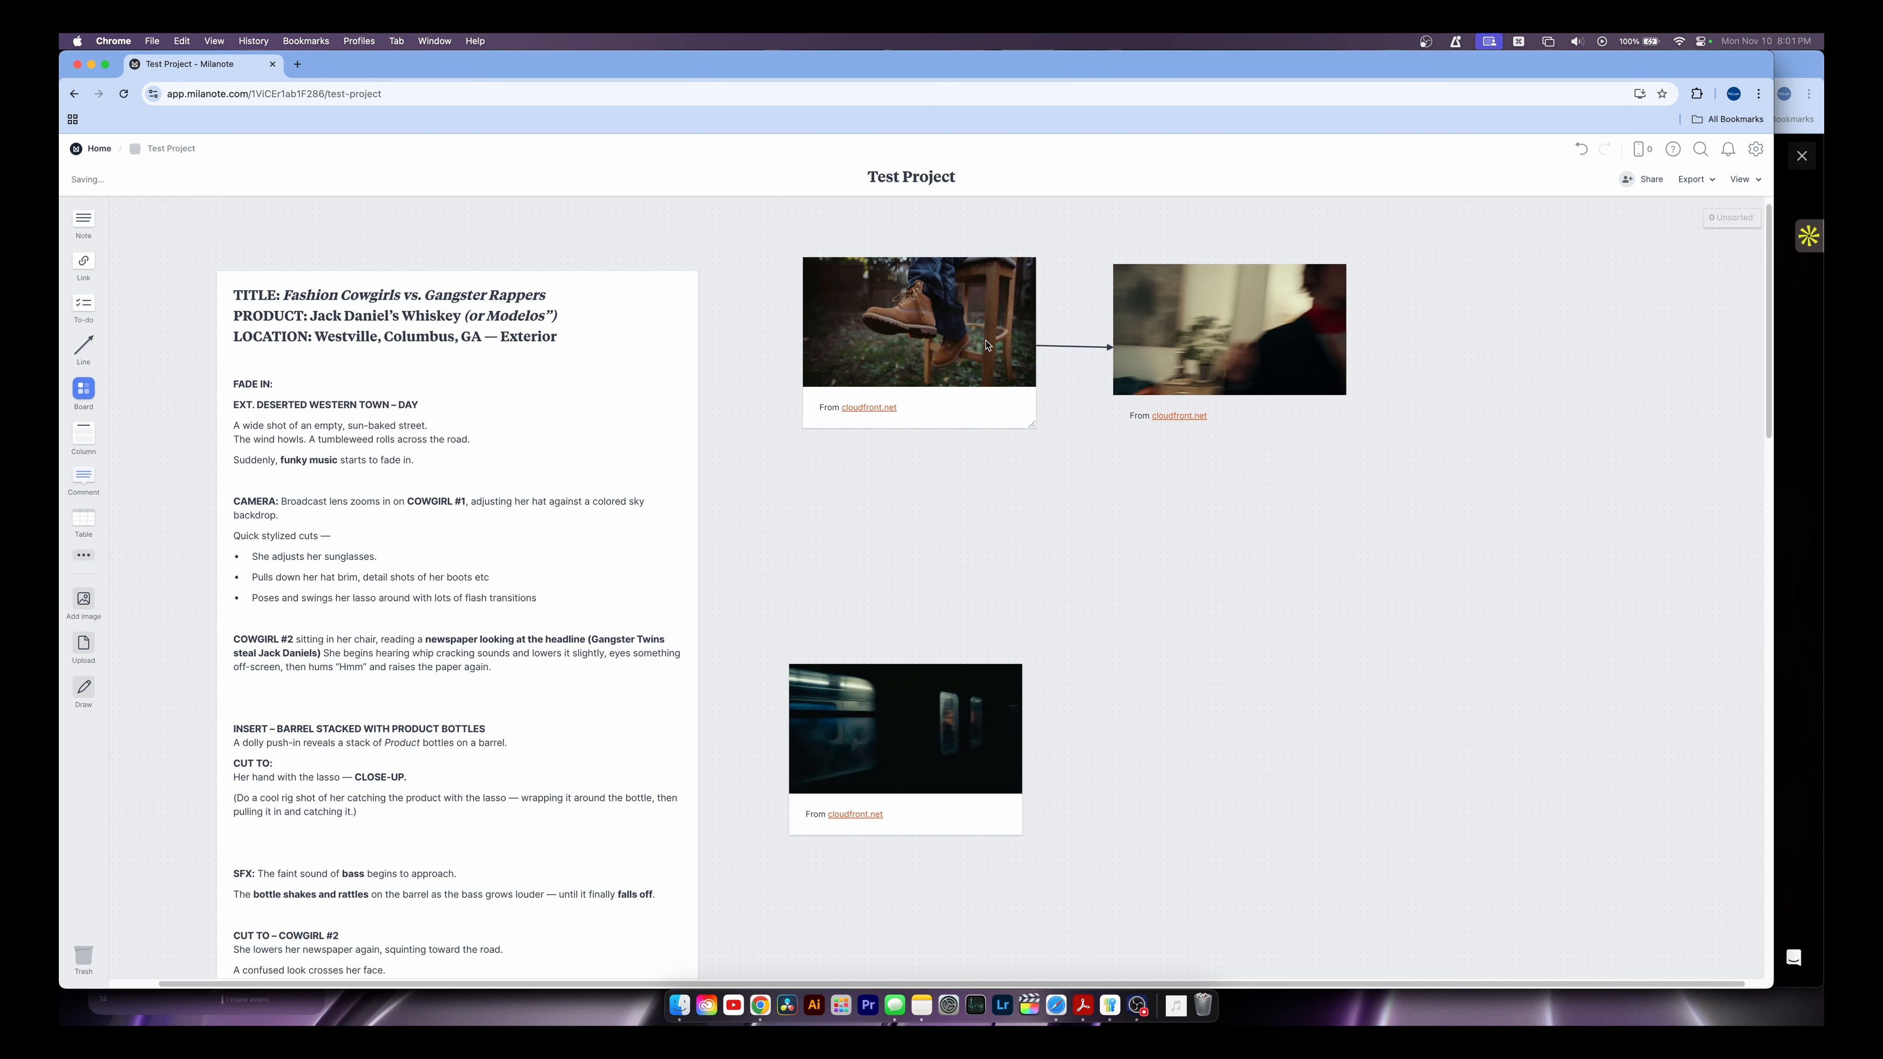
pyautogui.click(1182, 353)
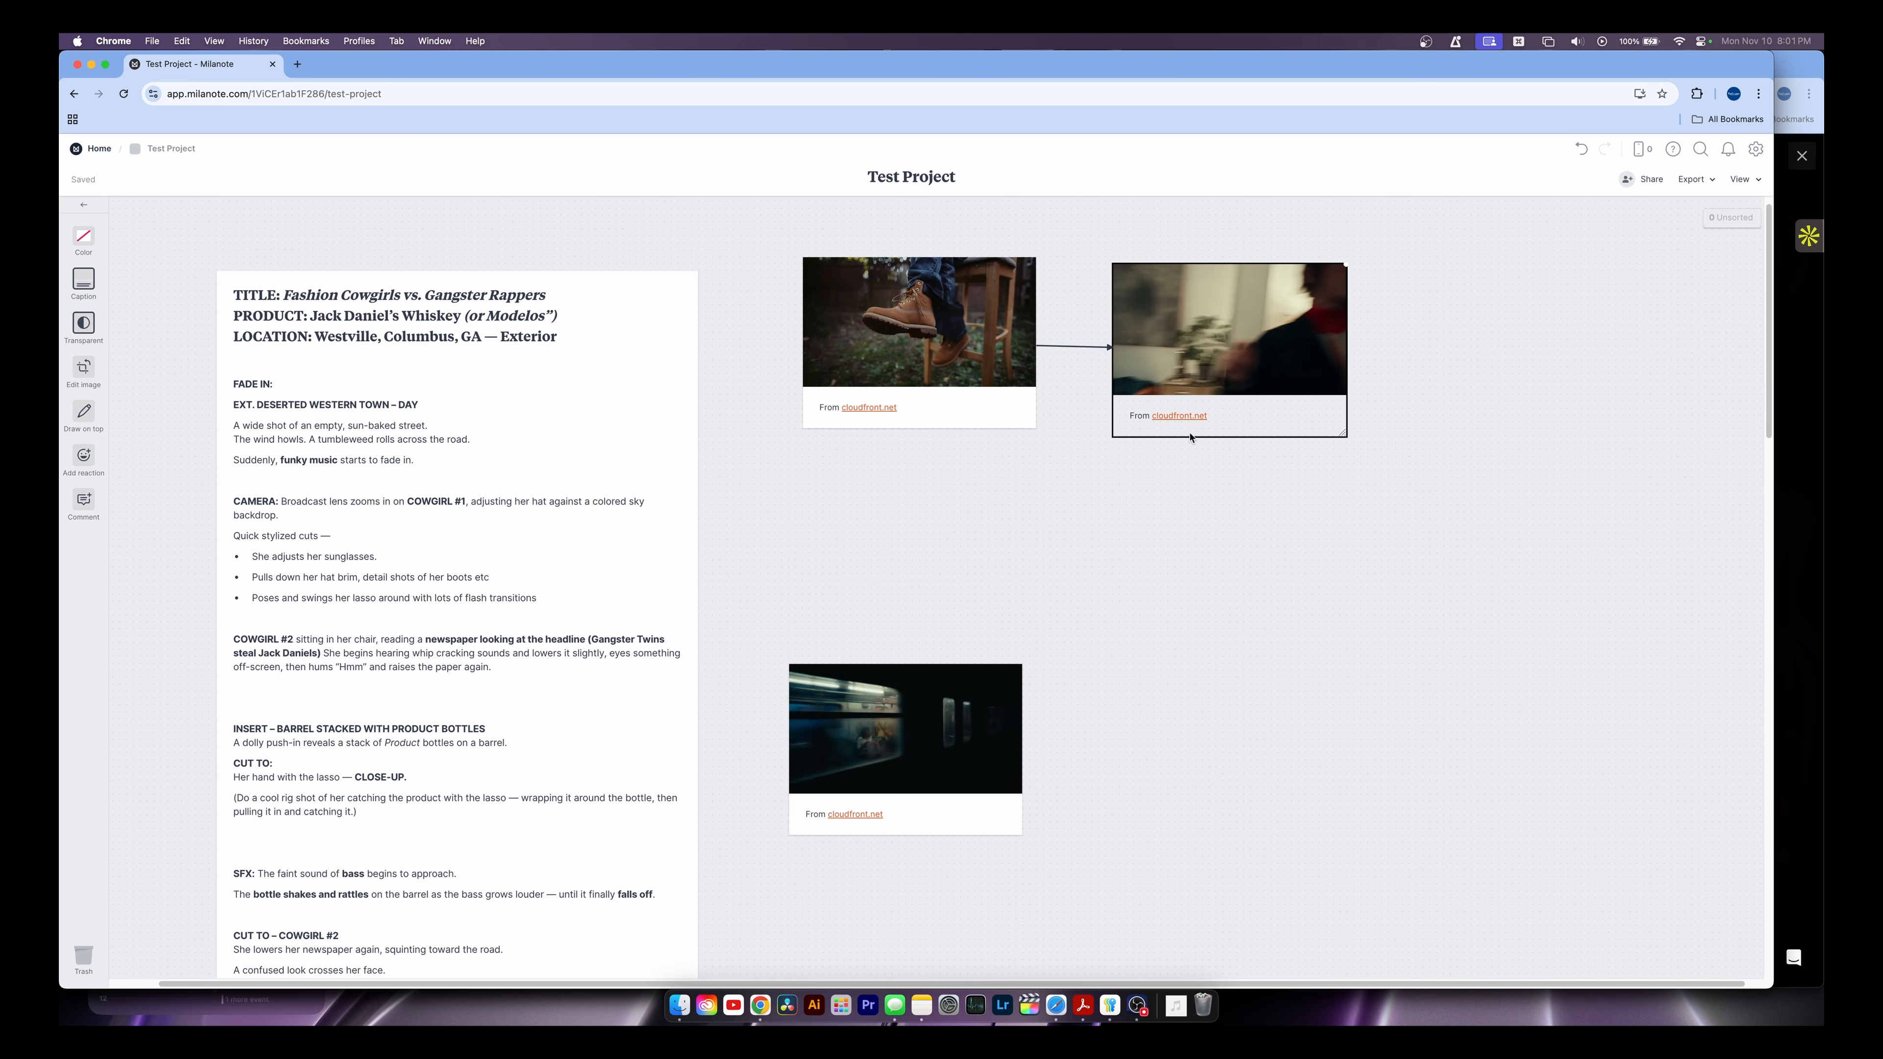
pyautogui.click(1097, 340)
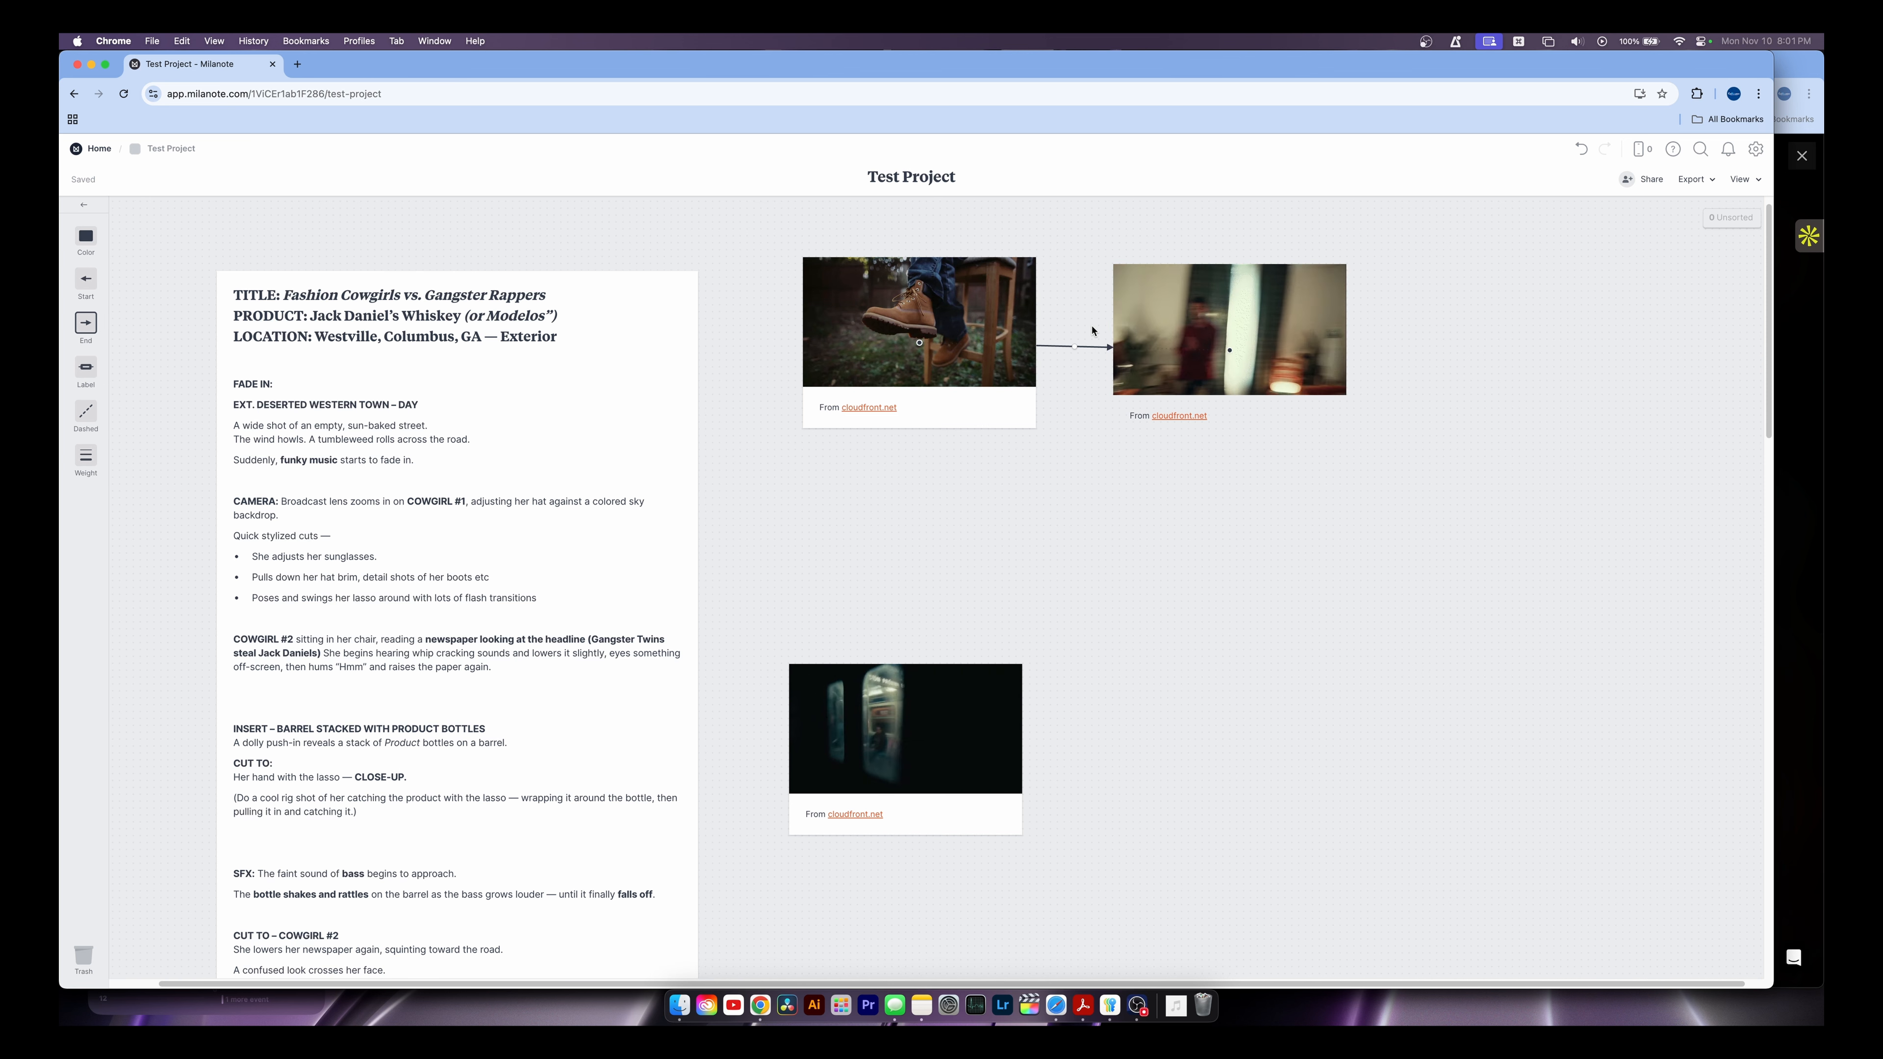
pyautogui.click(1029, 359)
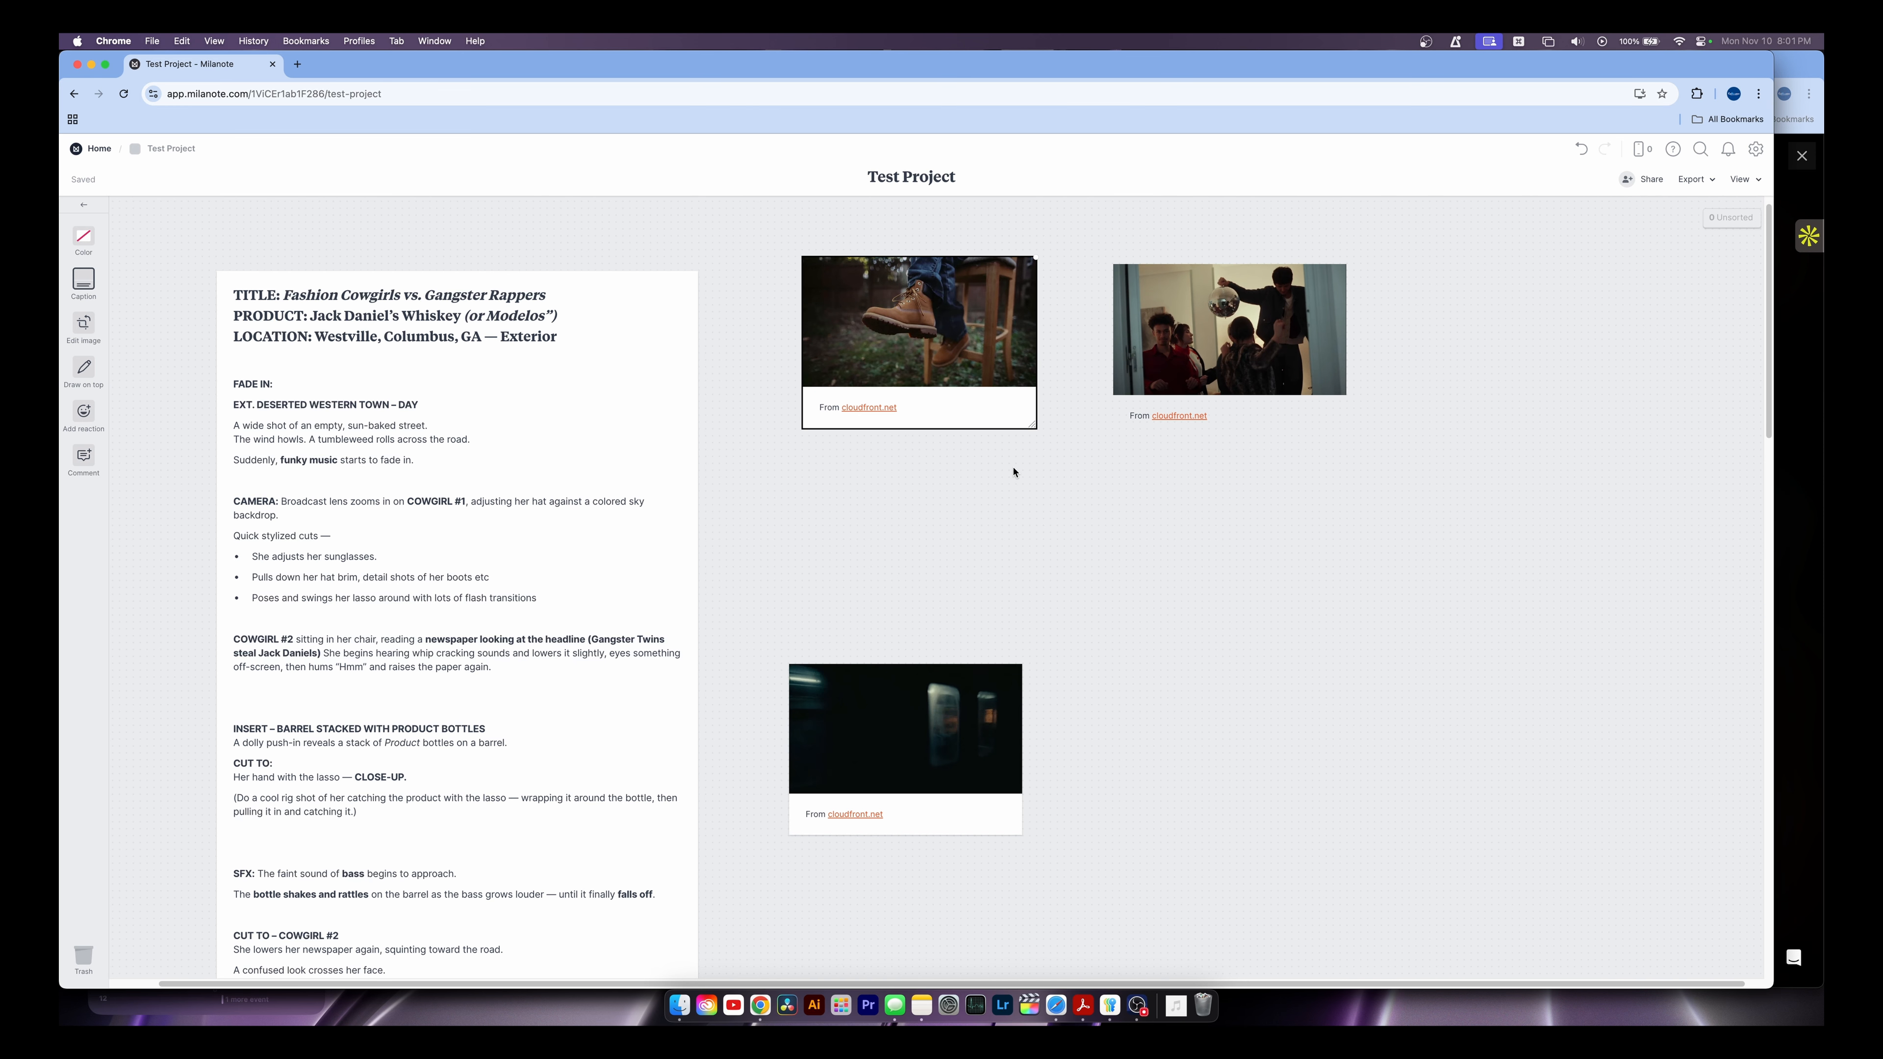
pyautogui.press('Delete')
pyautogui.click(1575, 158)
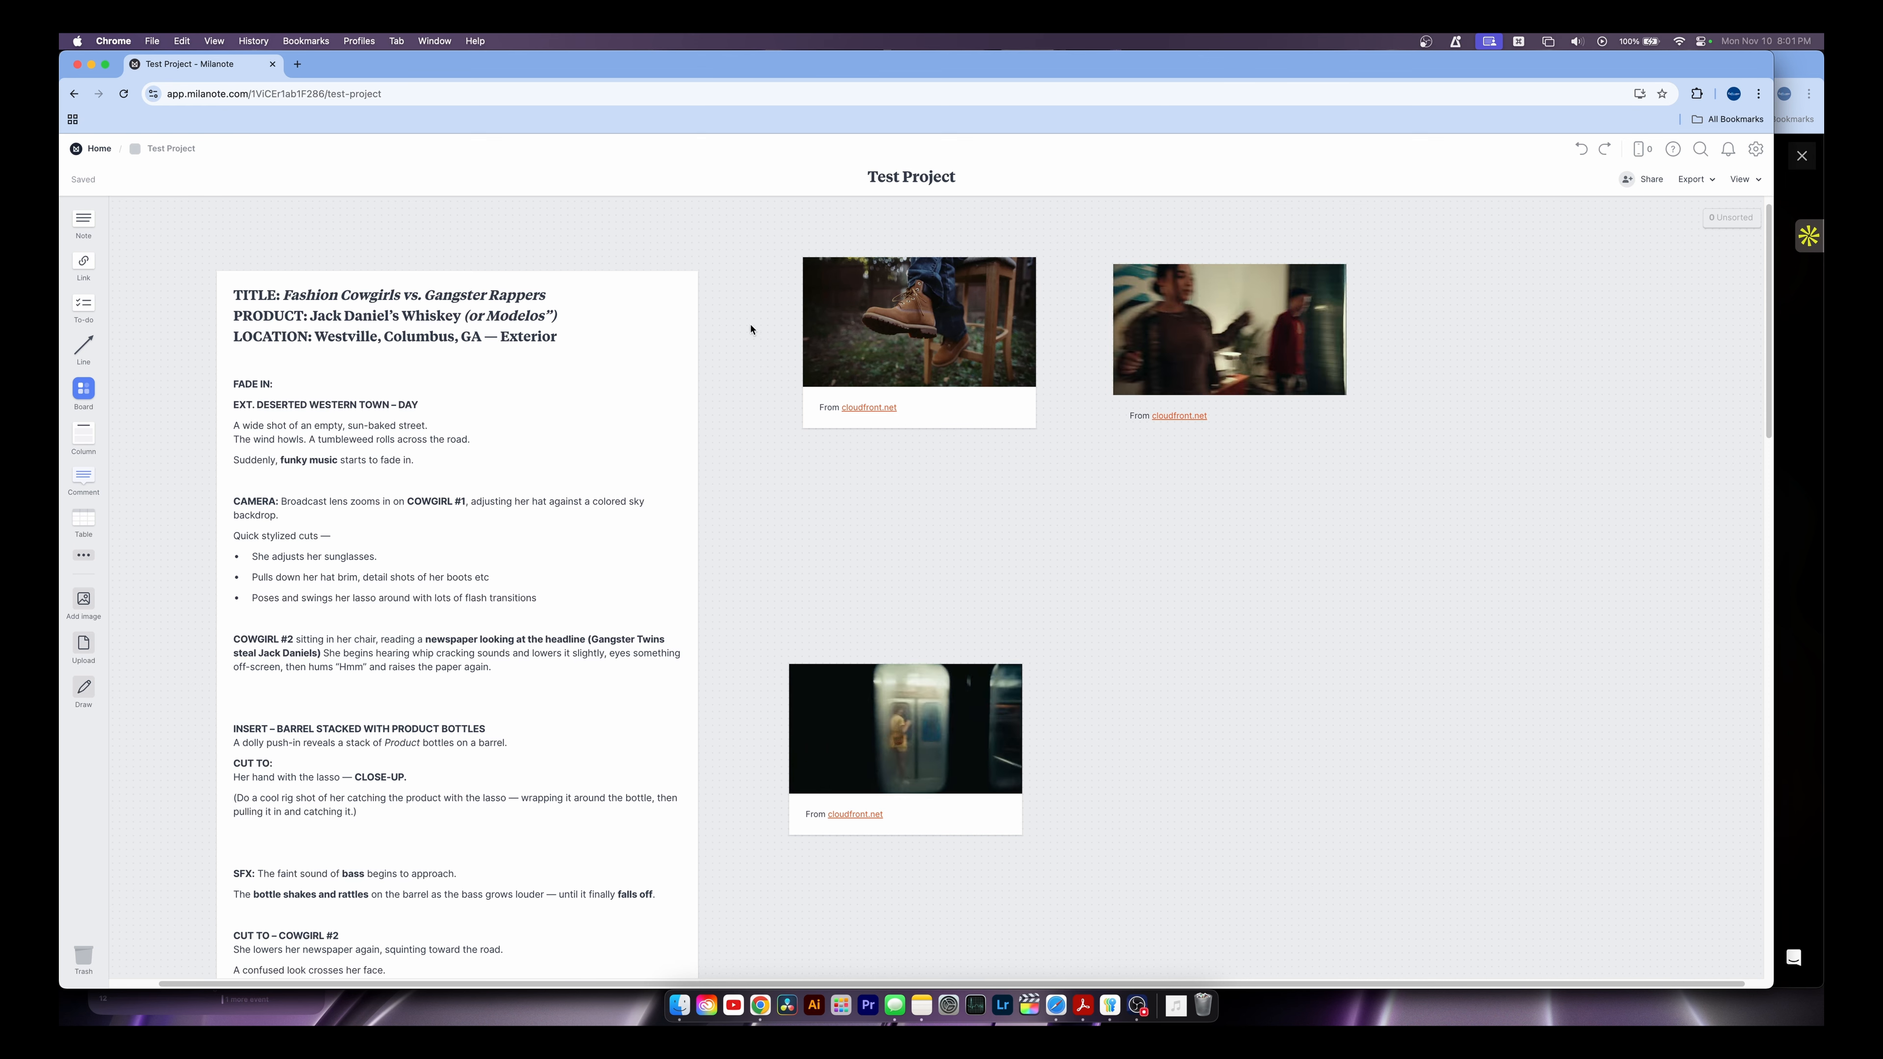
pyautogui.click(908, 330)
pyautogui.click(1186, 338)
pyautogui.click(919, 338)
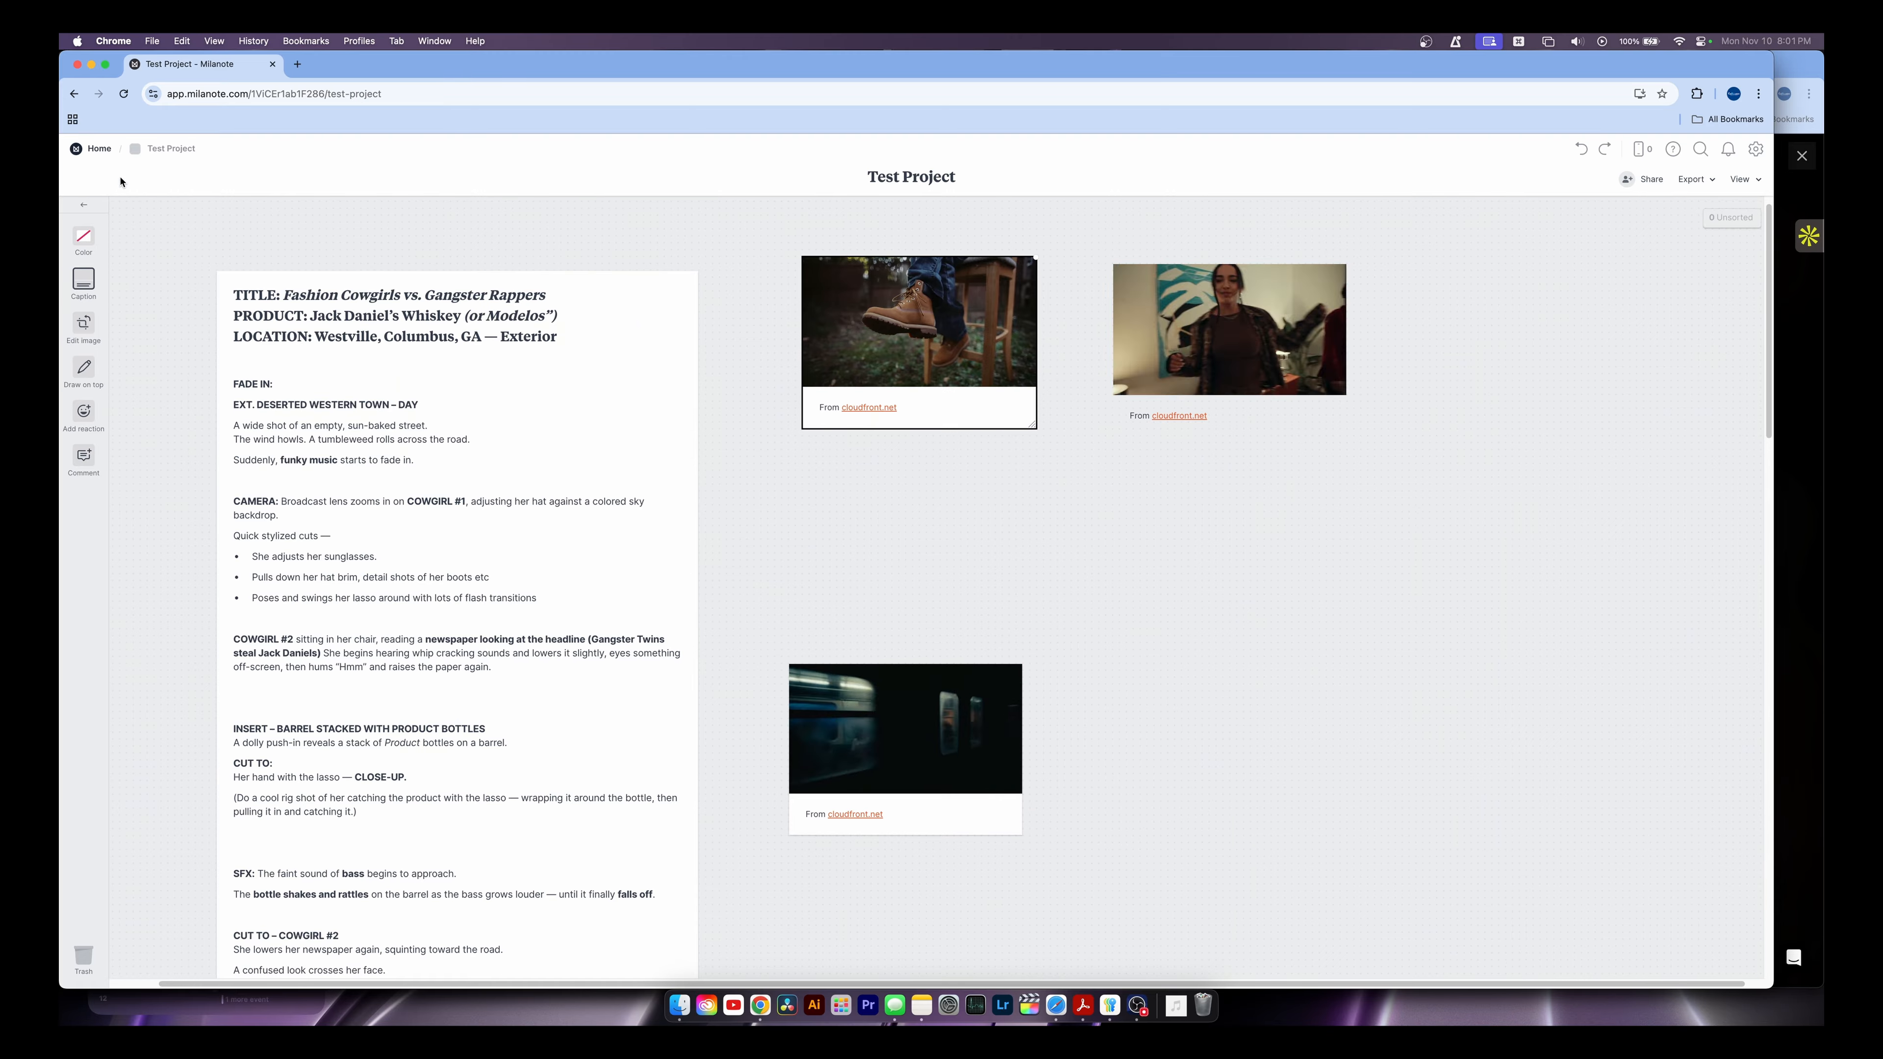
pyautogui.click(86, 151)
pyautogui.click(721, 755)
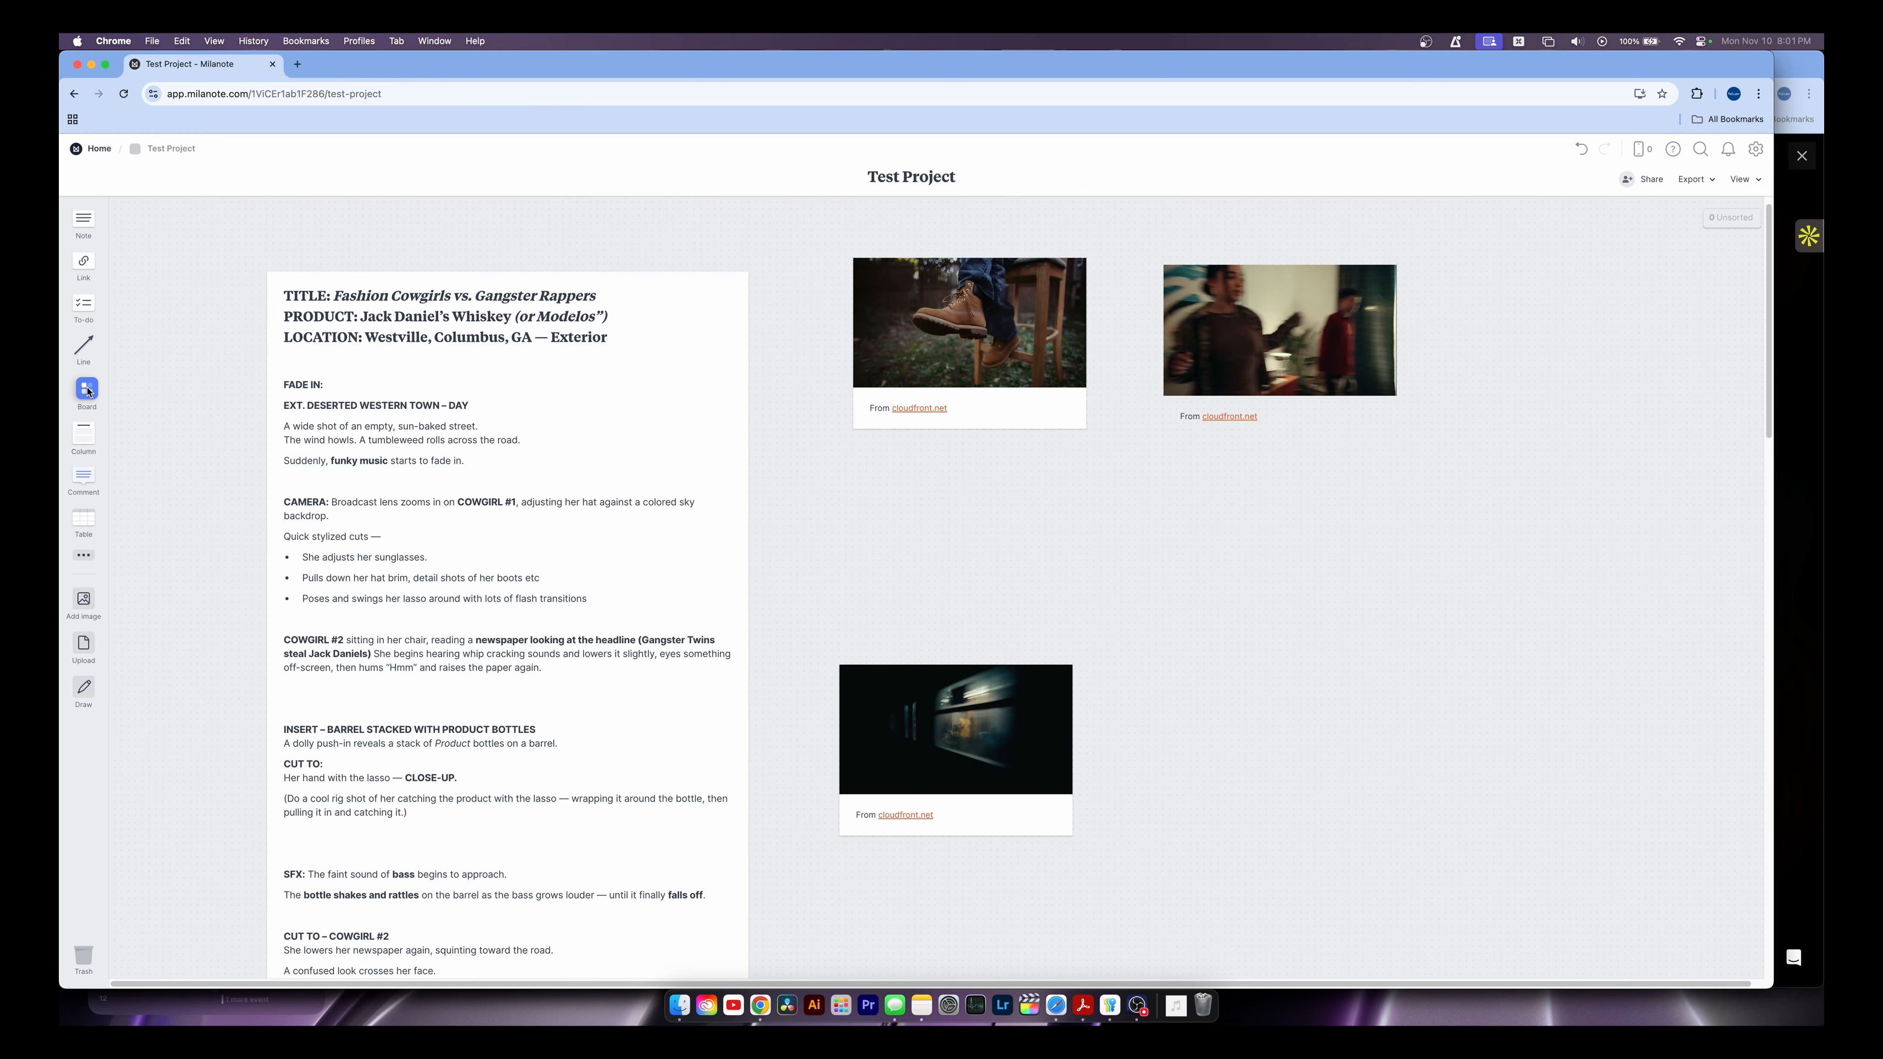
pyautogui.moveTo(89, 392); pyautogui.dragTo(925, 542)
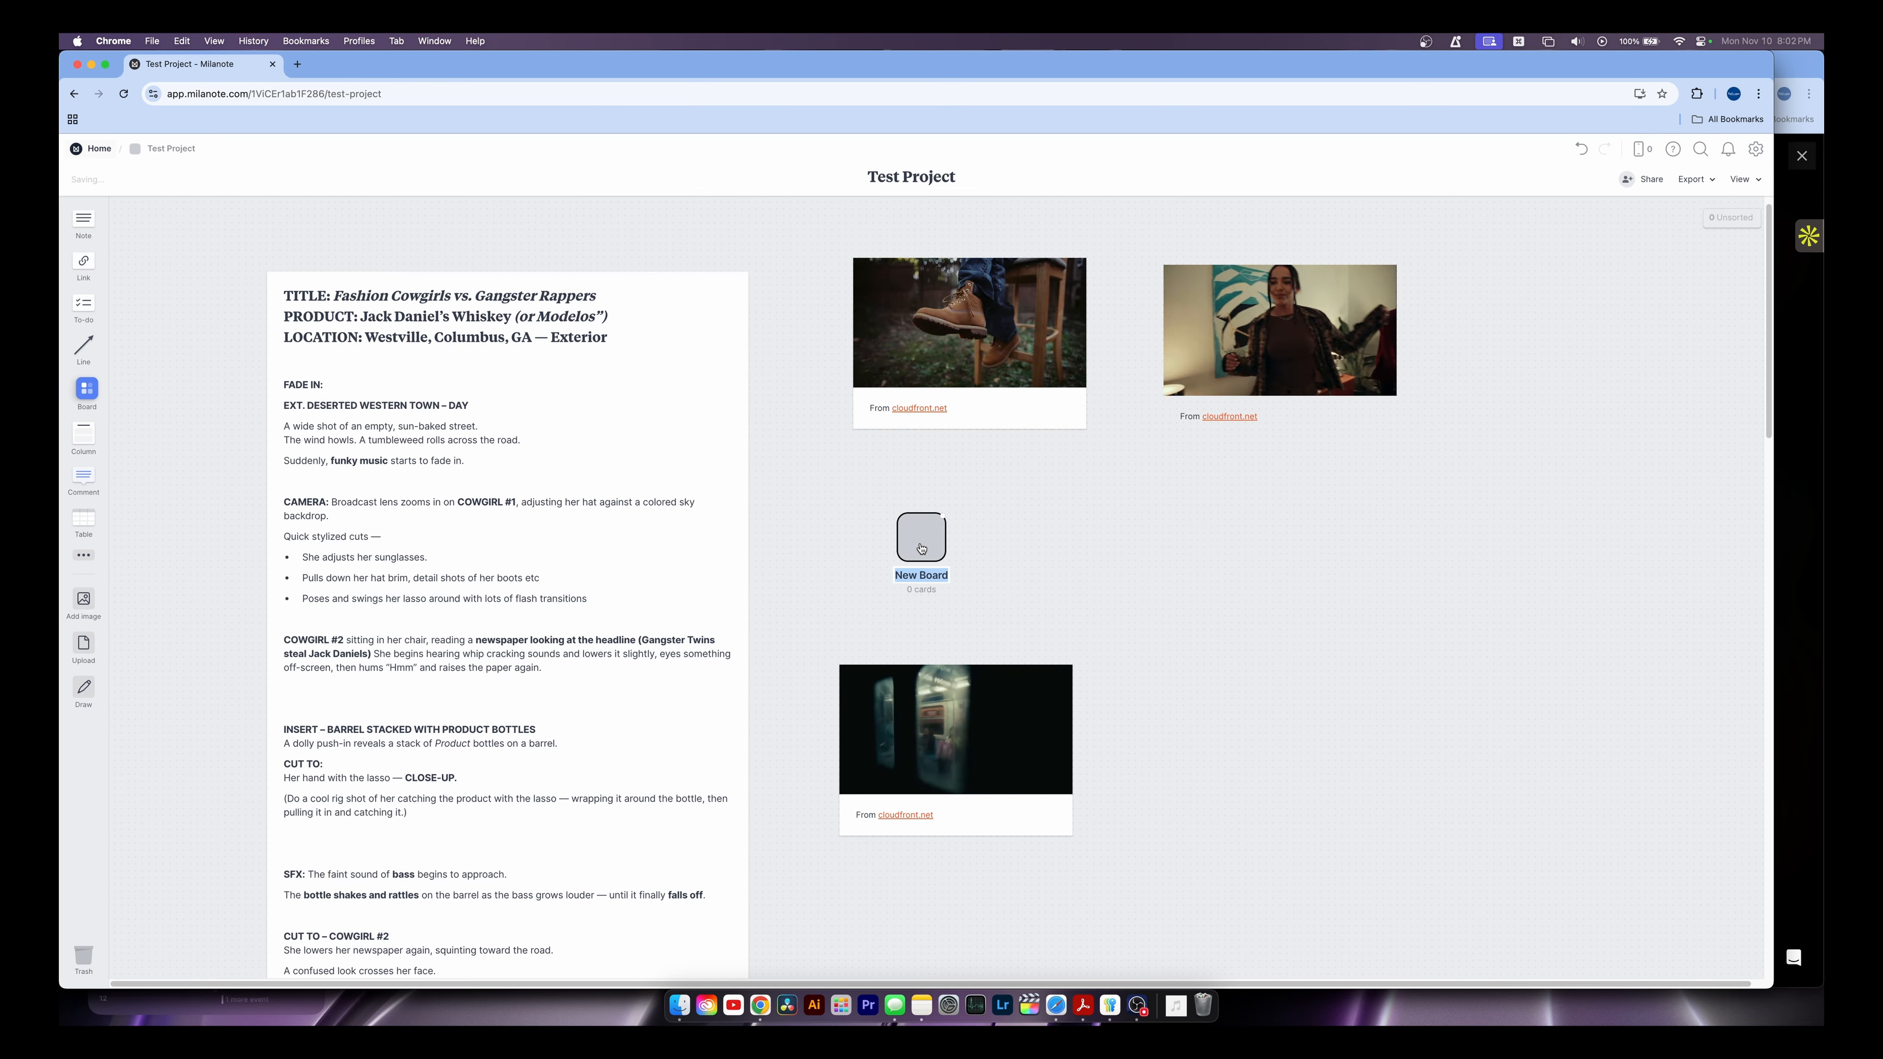
pyautogui.click(1060, 539)
pyautogui.click(926, 540)
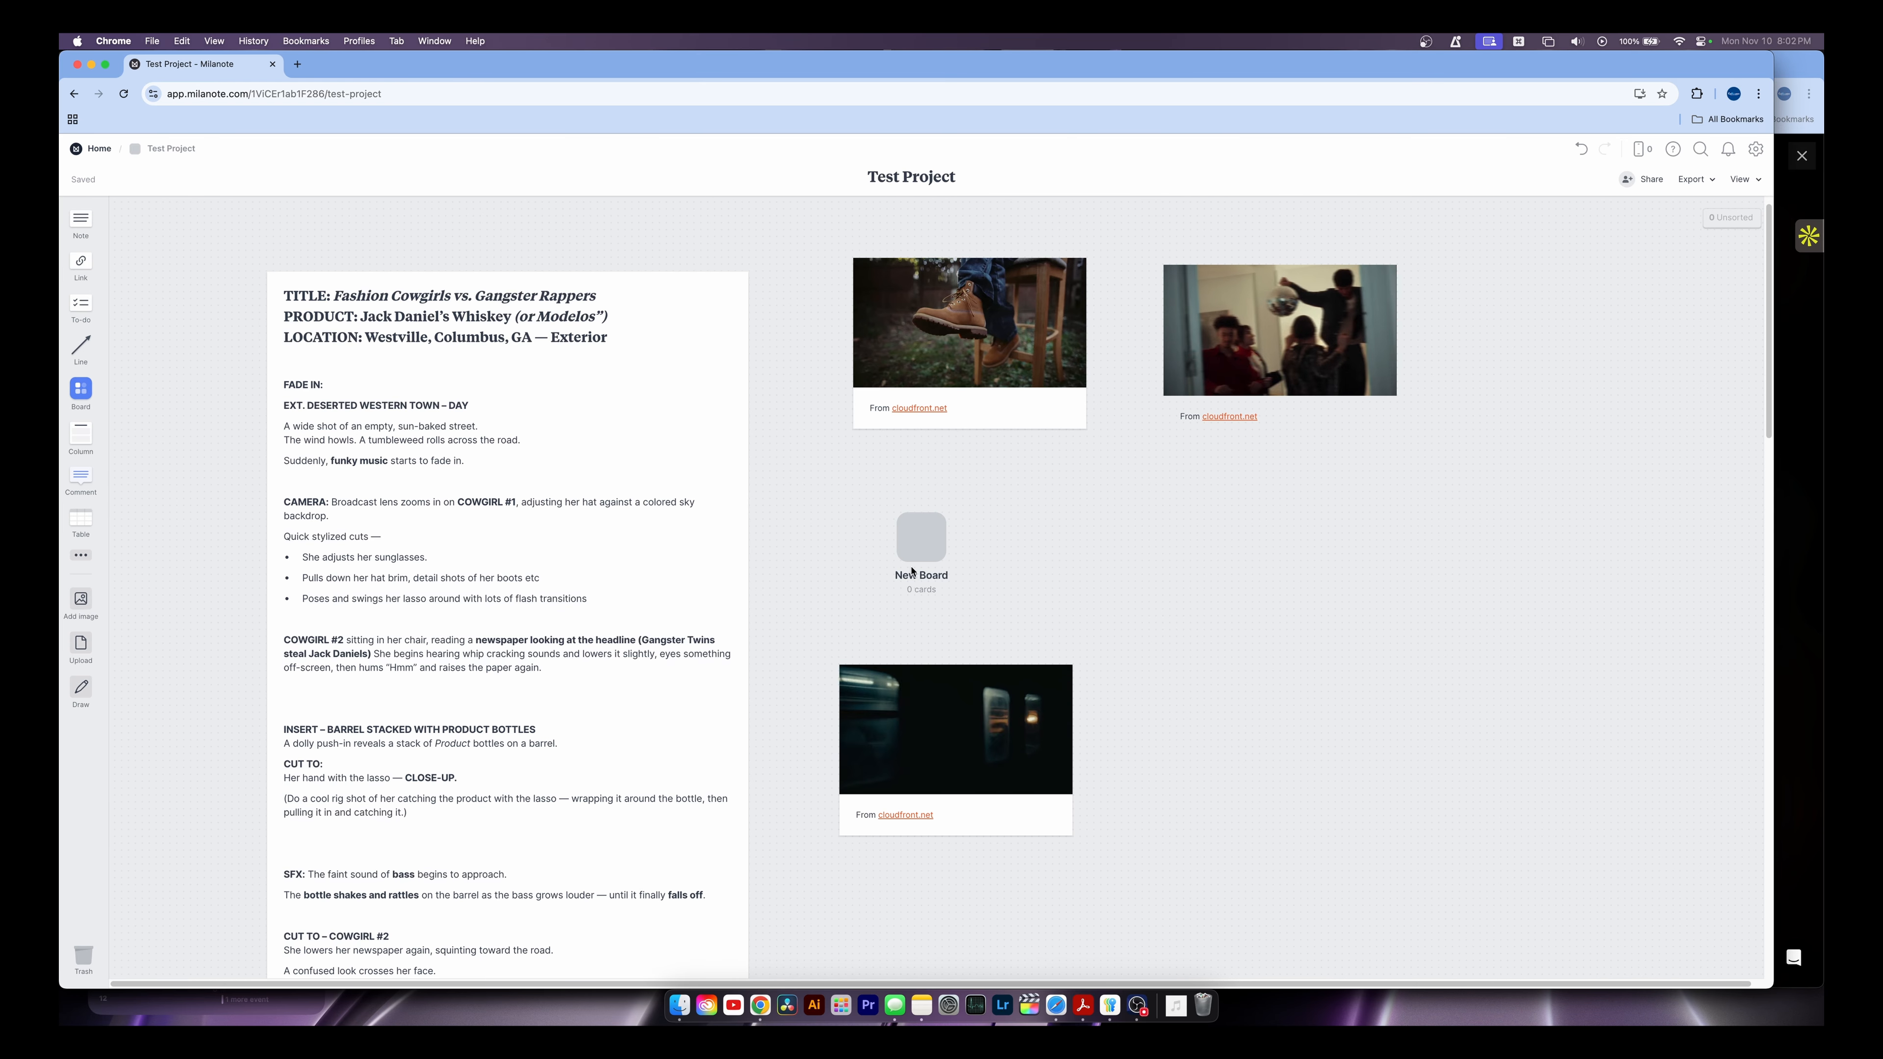
pyautogui.doubleClick(926, 578)
pyautogui.write('Shotlist')
pyautogui.press('Return')
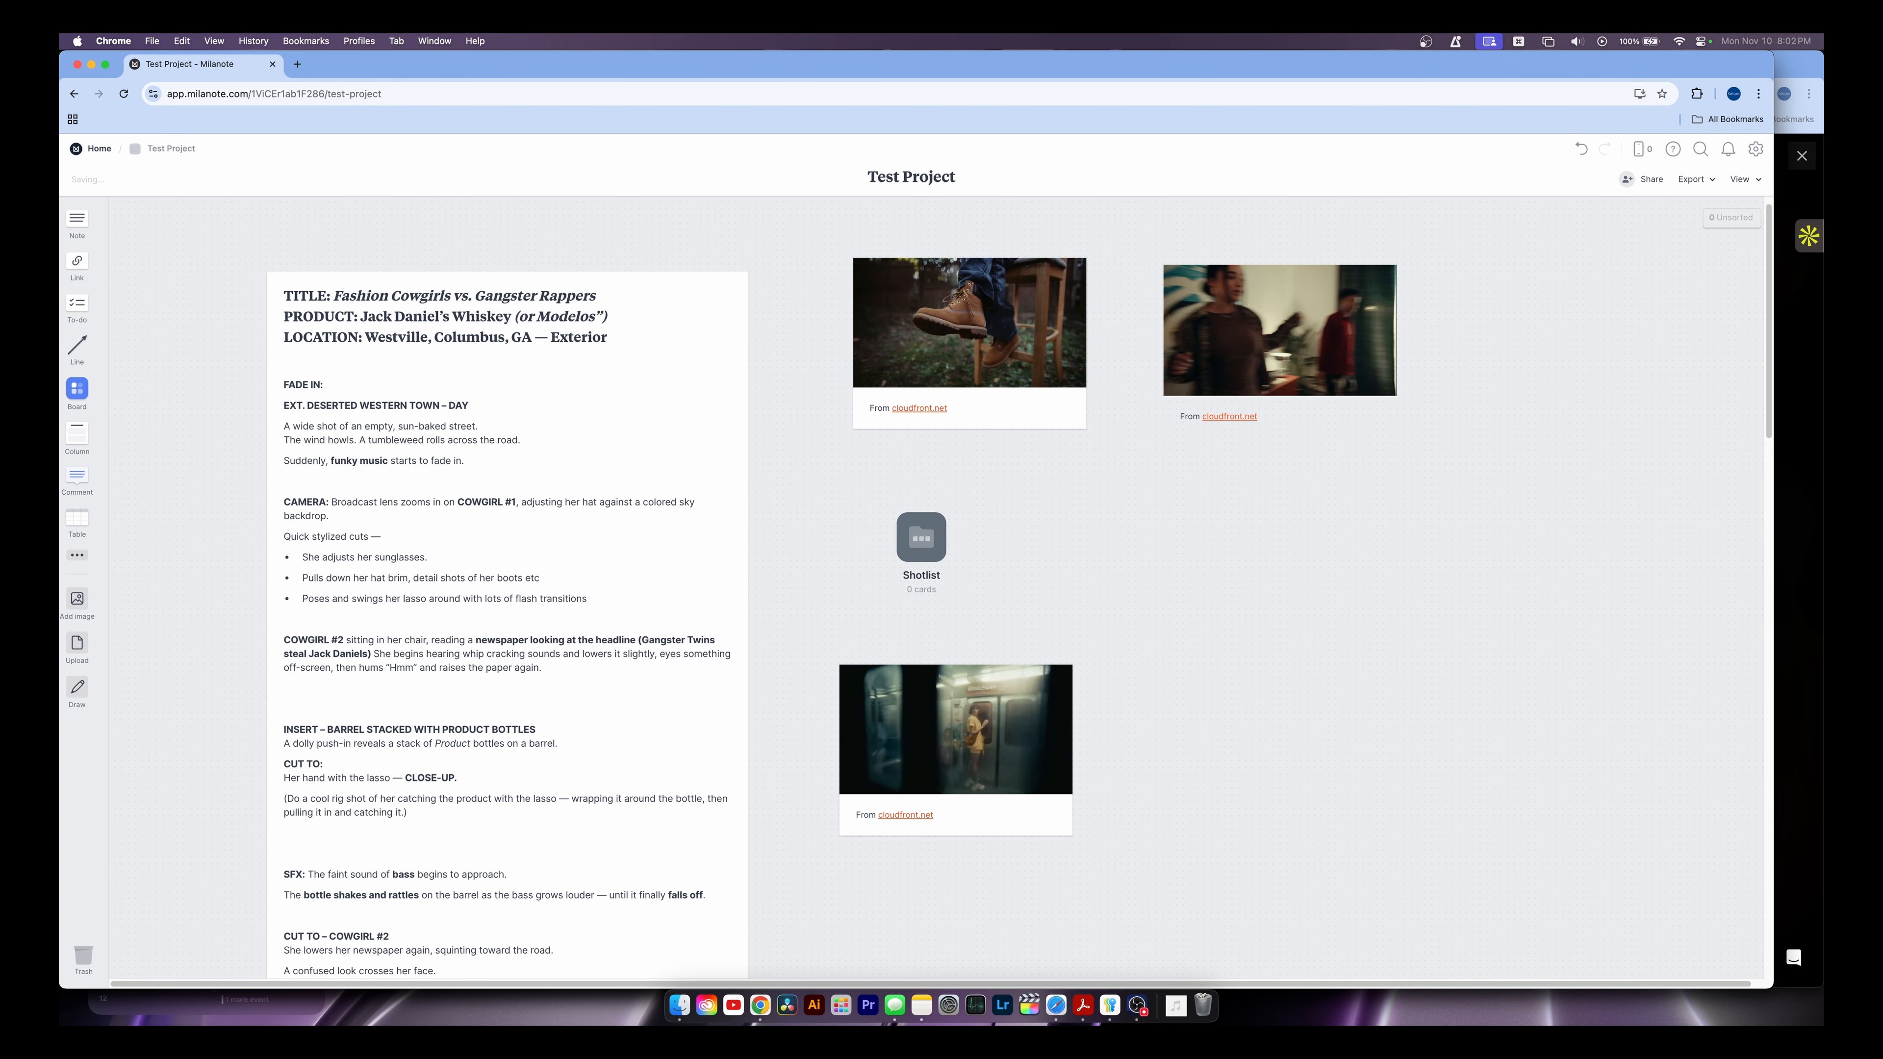
pyautogui.click(925, 539)
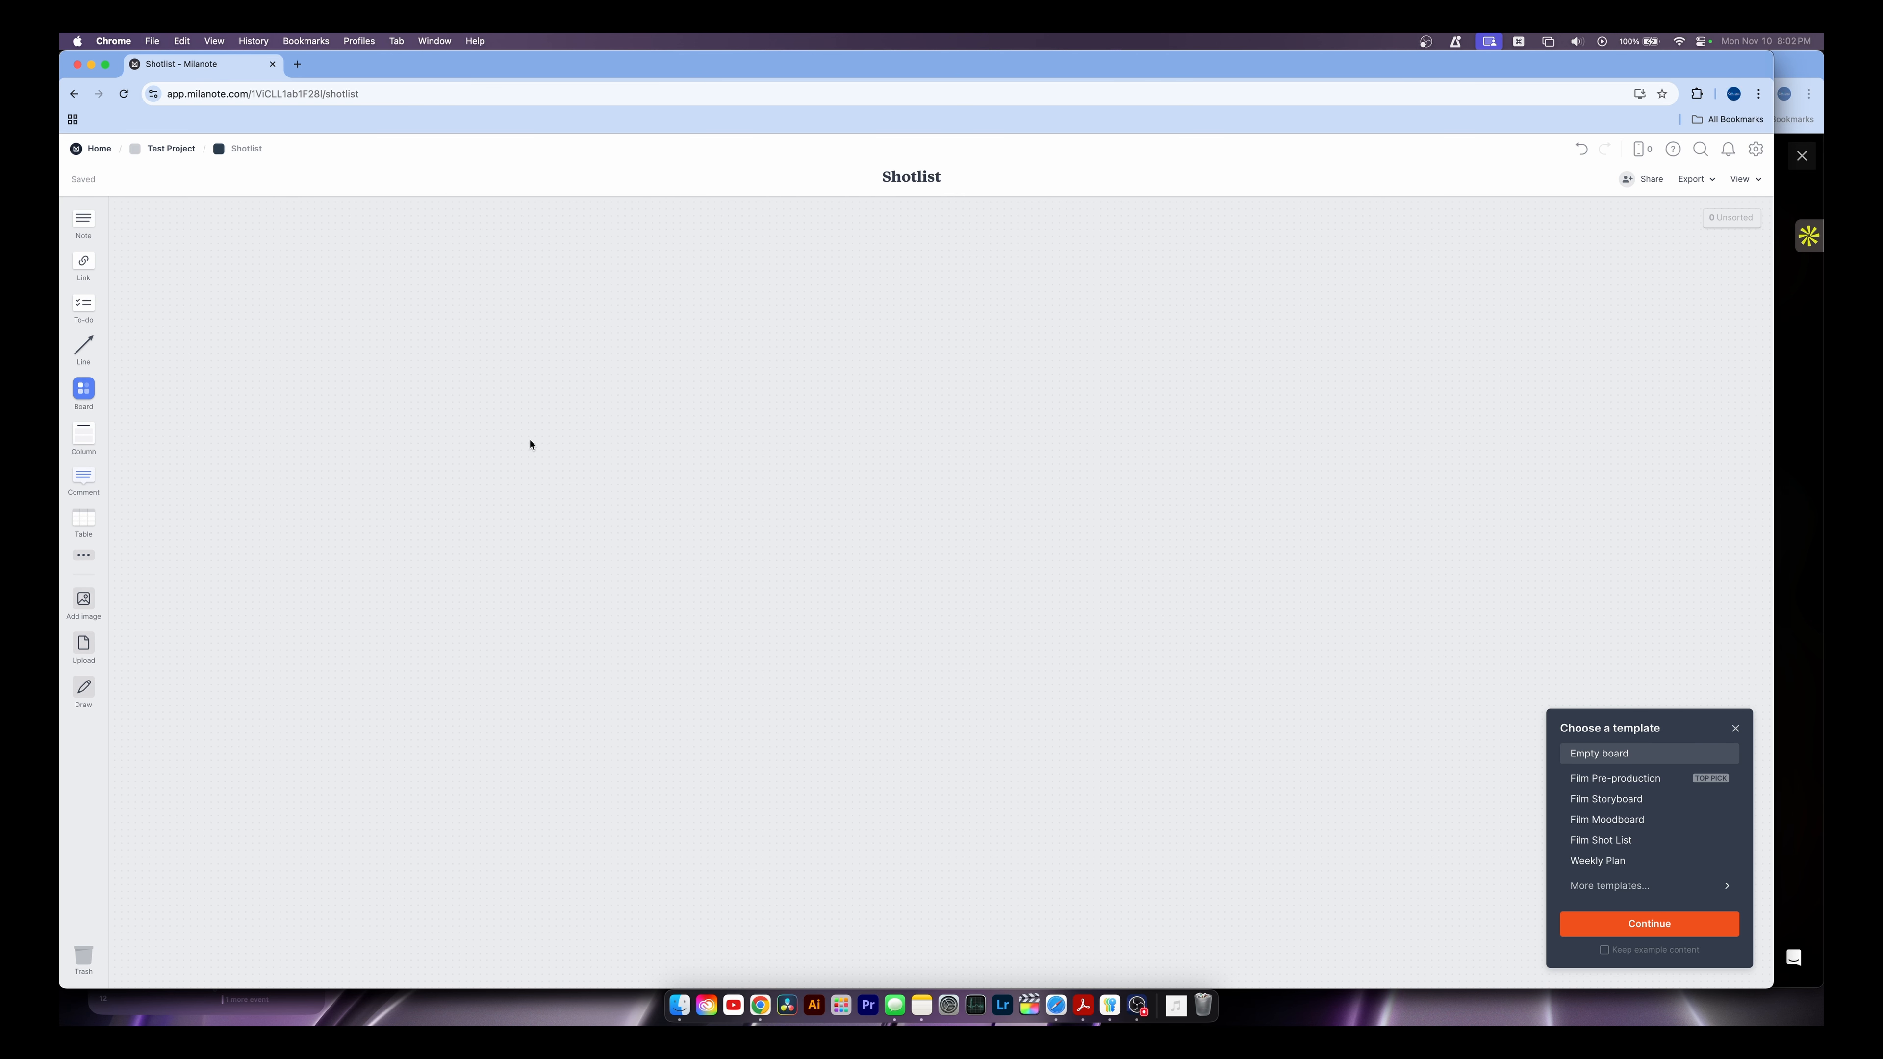
pyautogui.click(171, 149)
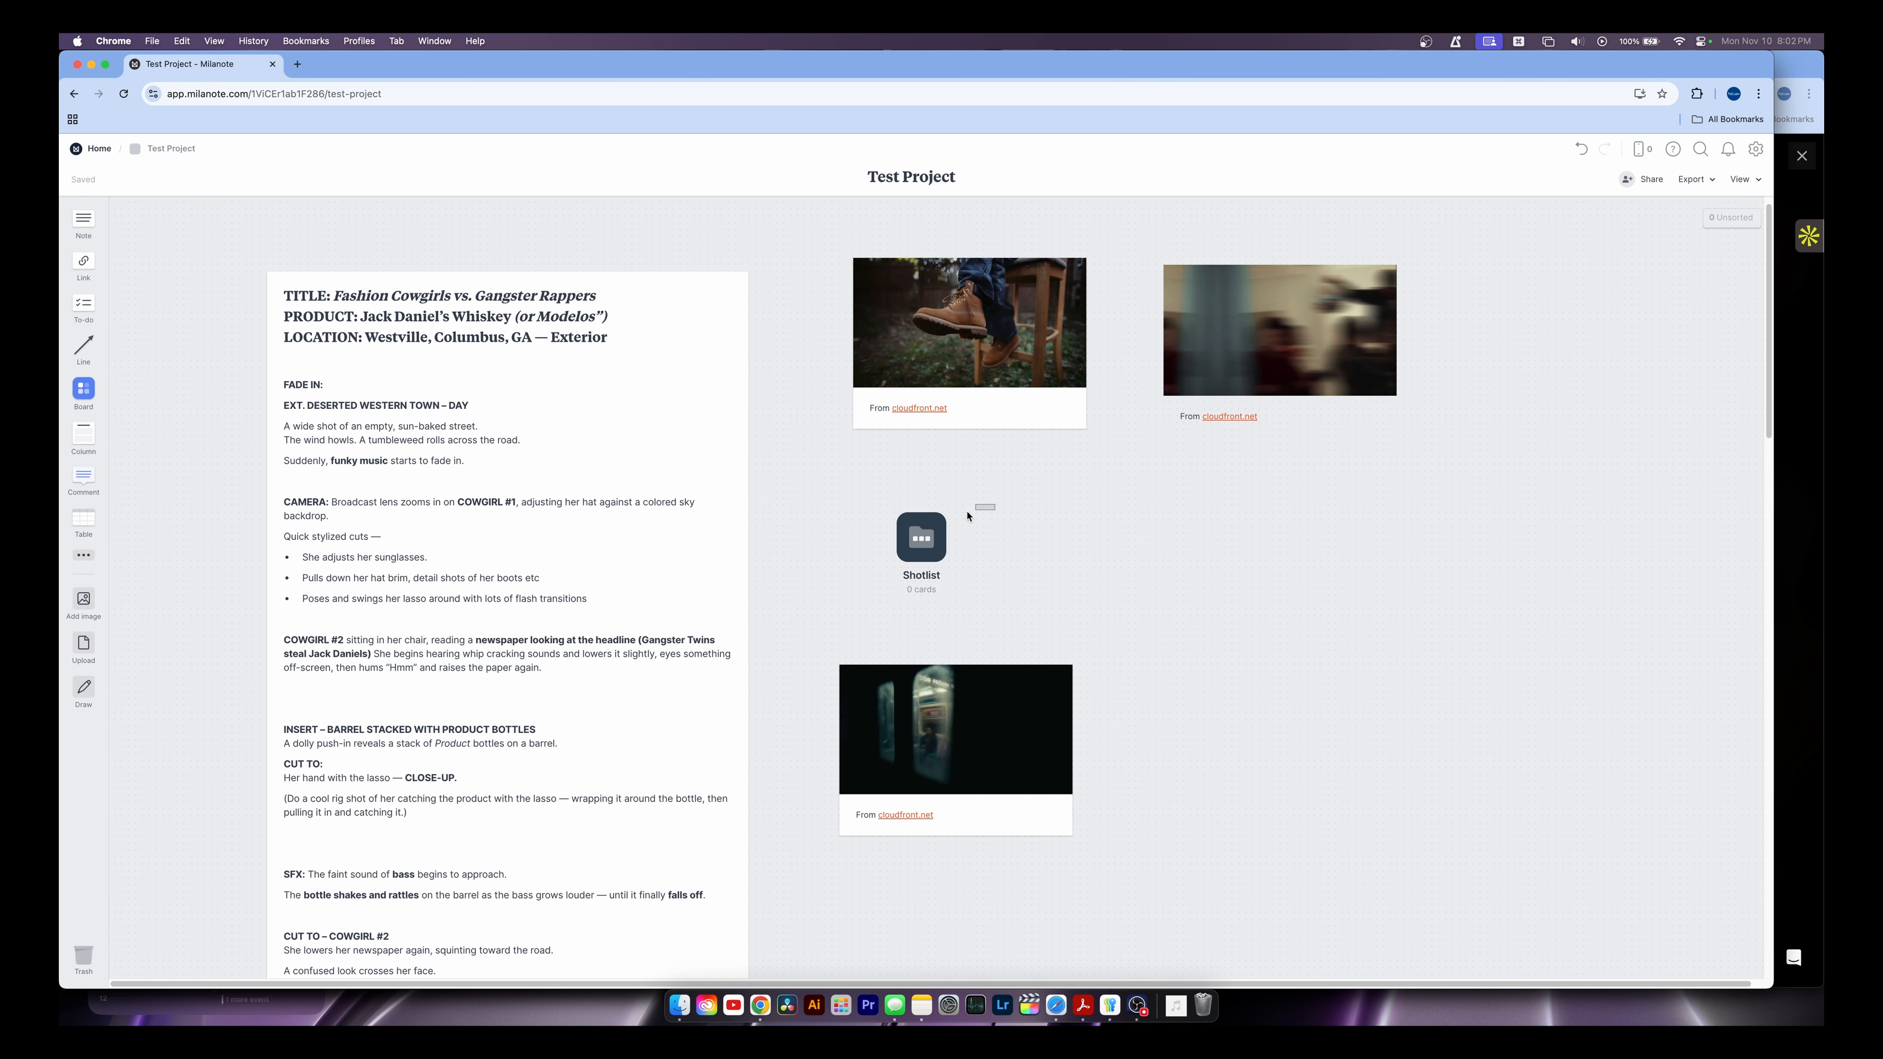
pyautogui.click(920, 519)
pyautogui.press('Delete')
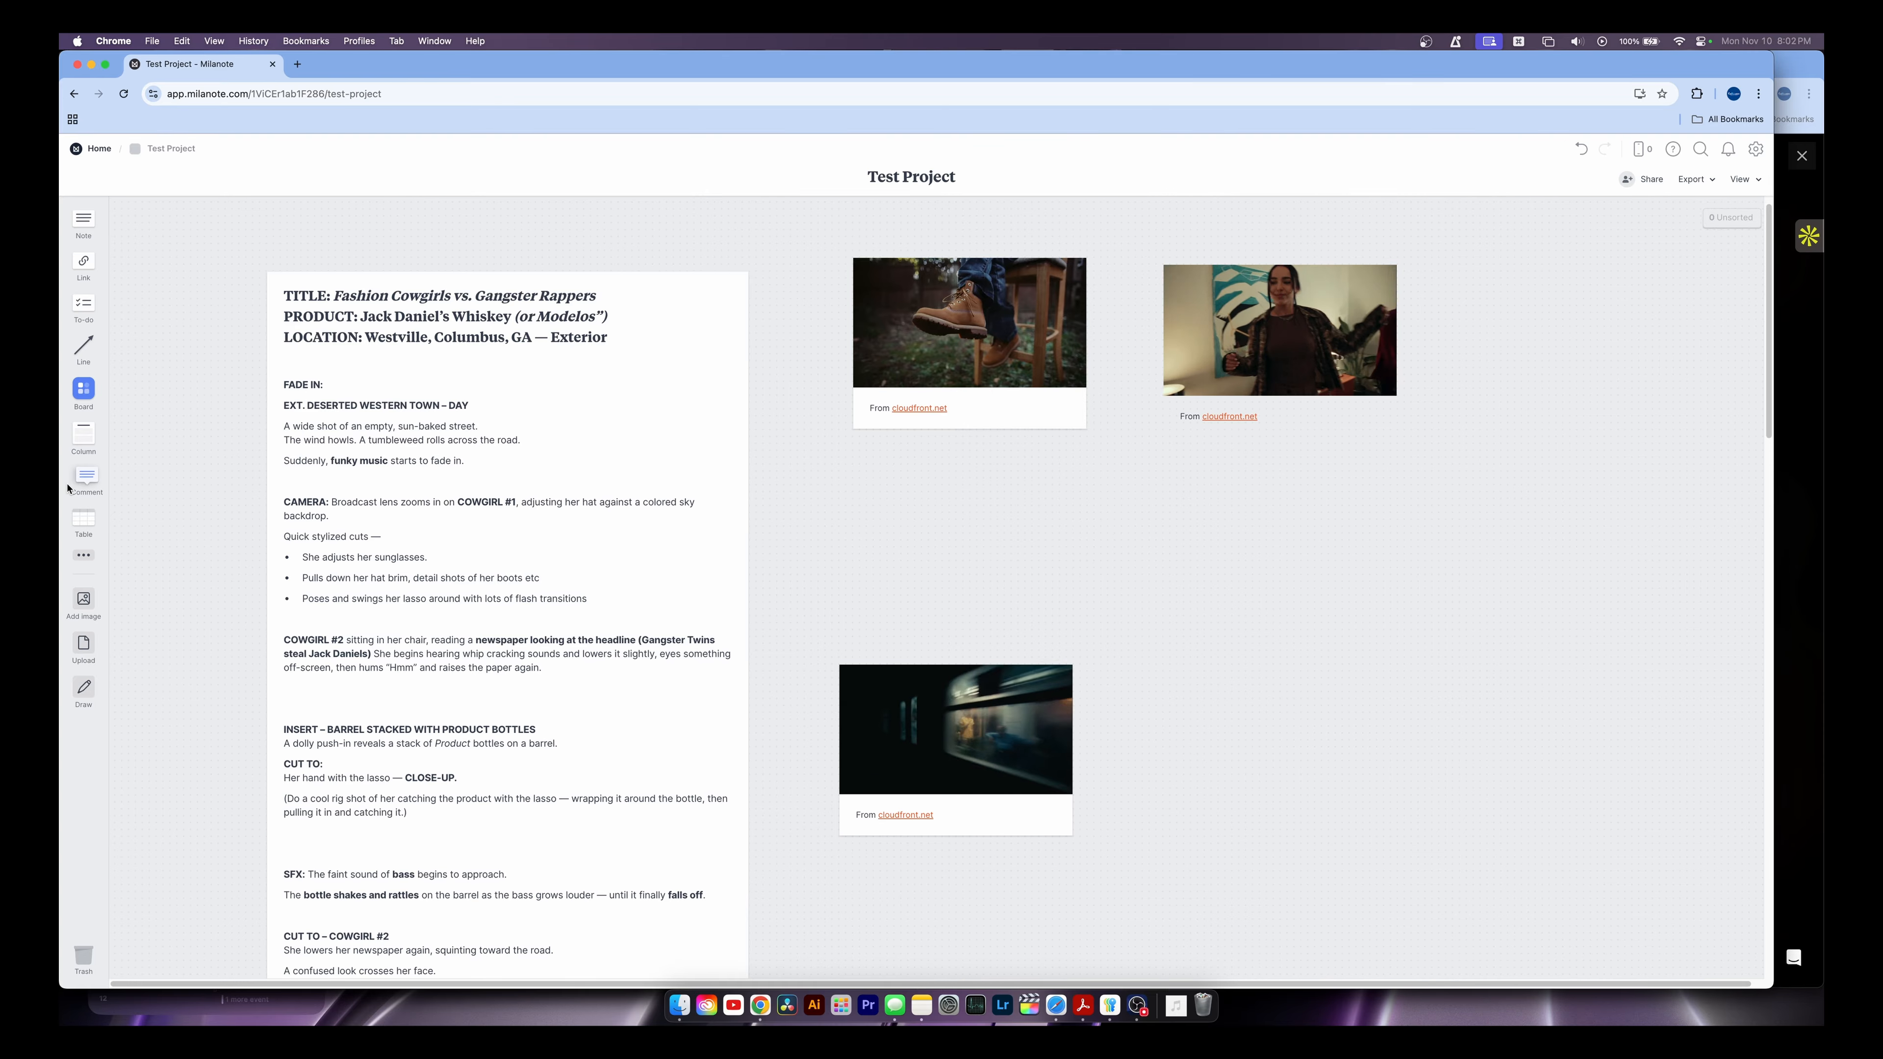
pyautogui.moveTo(84, 482); pyautogui.dragTo(938, 534)
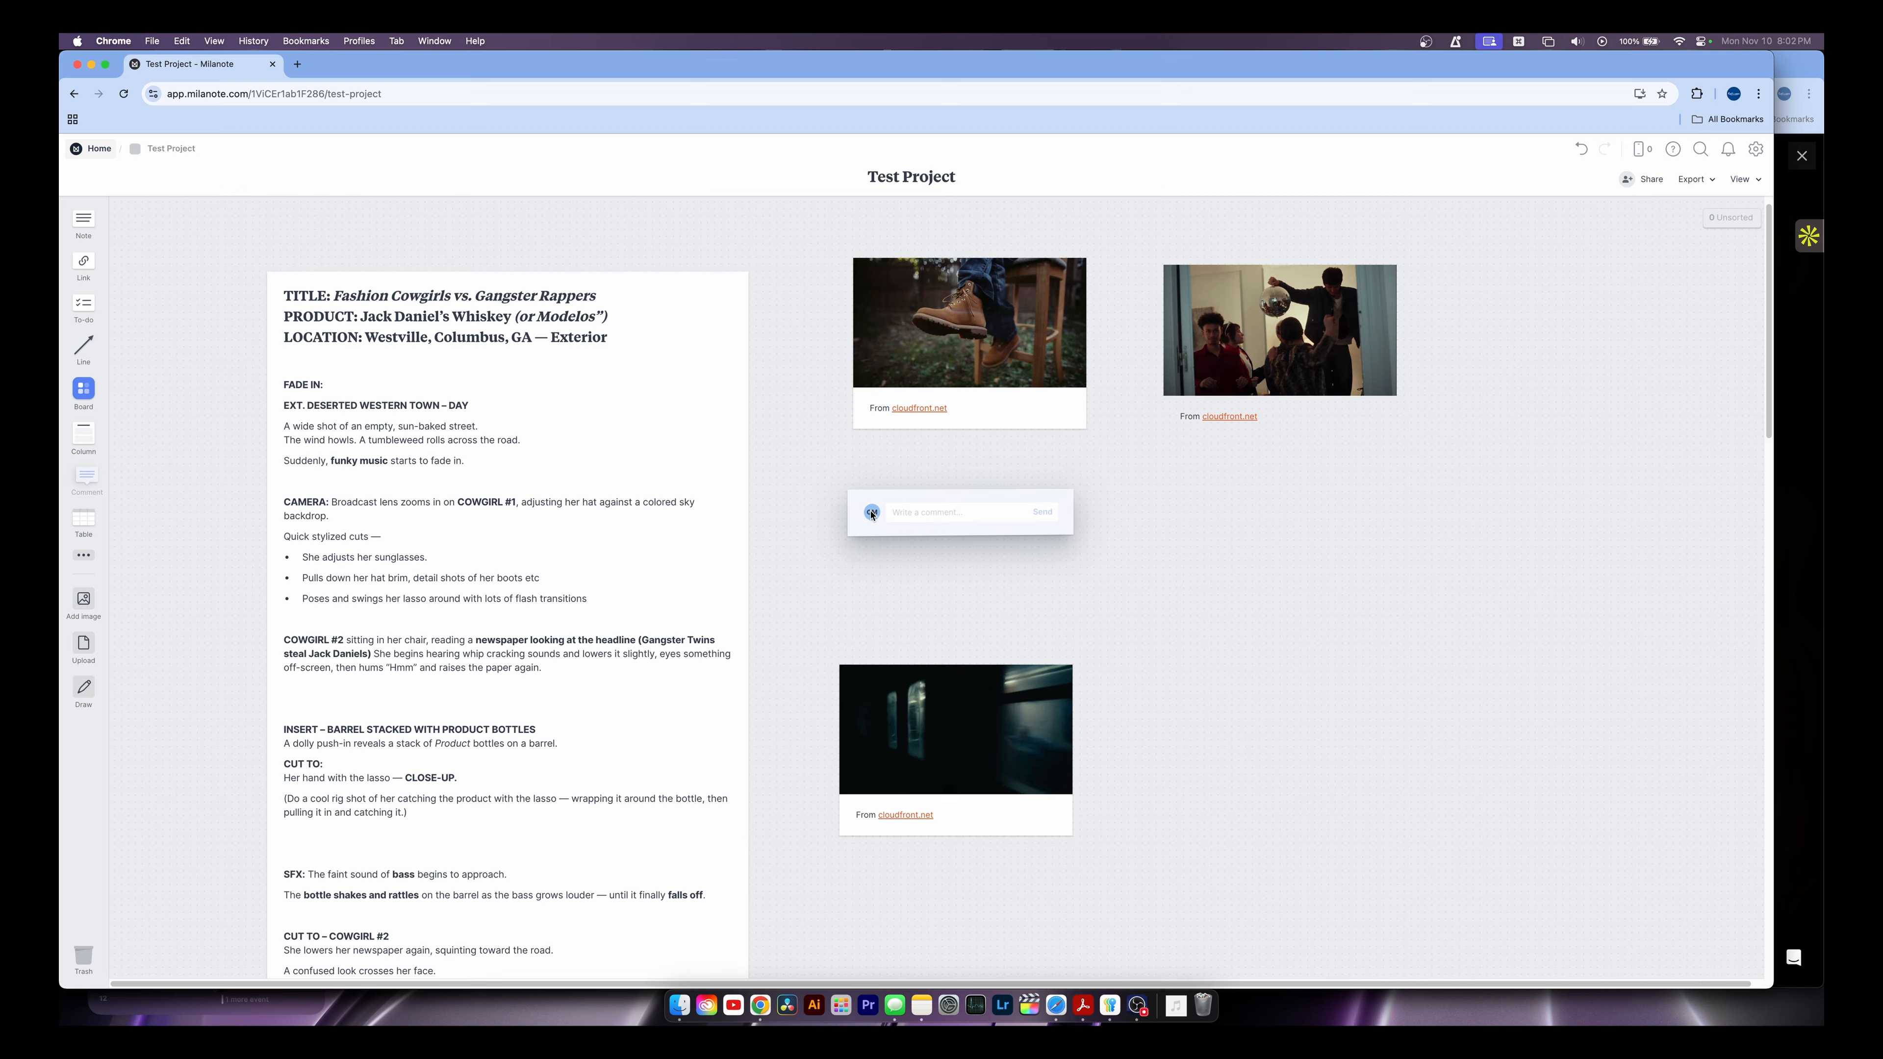
pyautogui.write('slkdfslkfhdsfhsfhsl')
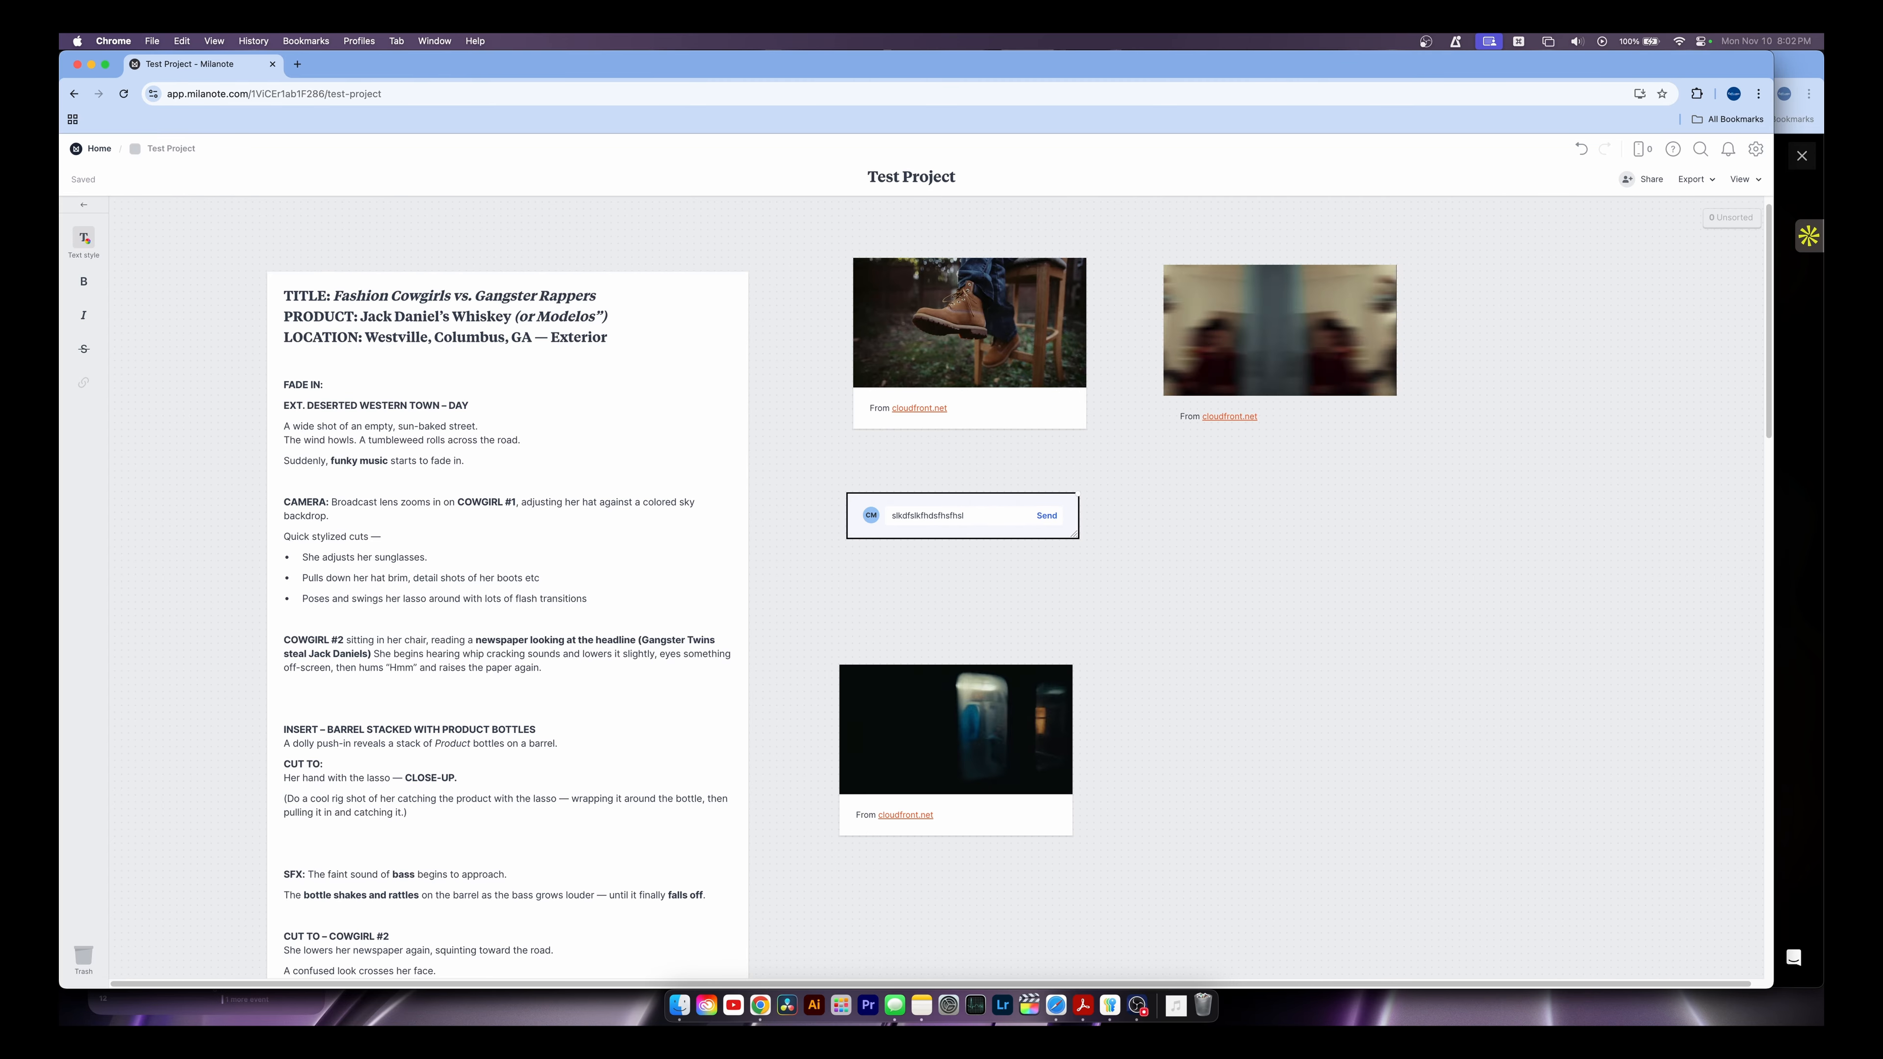
pyautogui.click(844, 517)
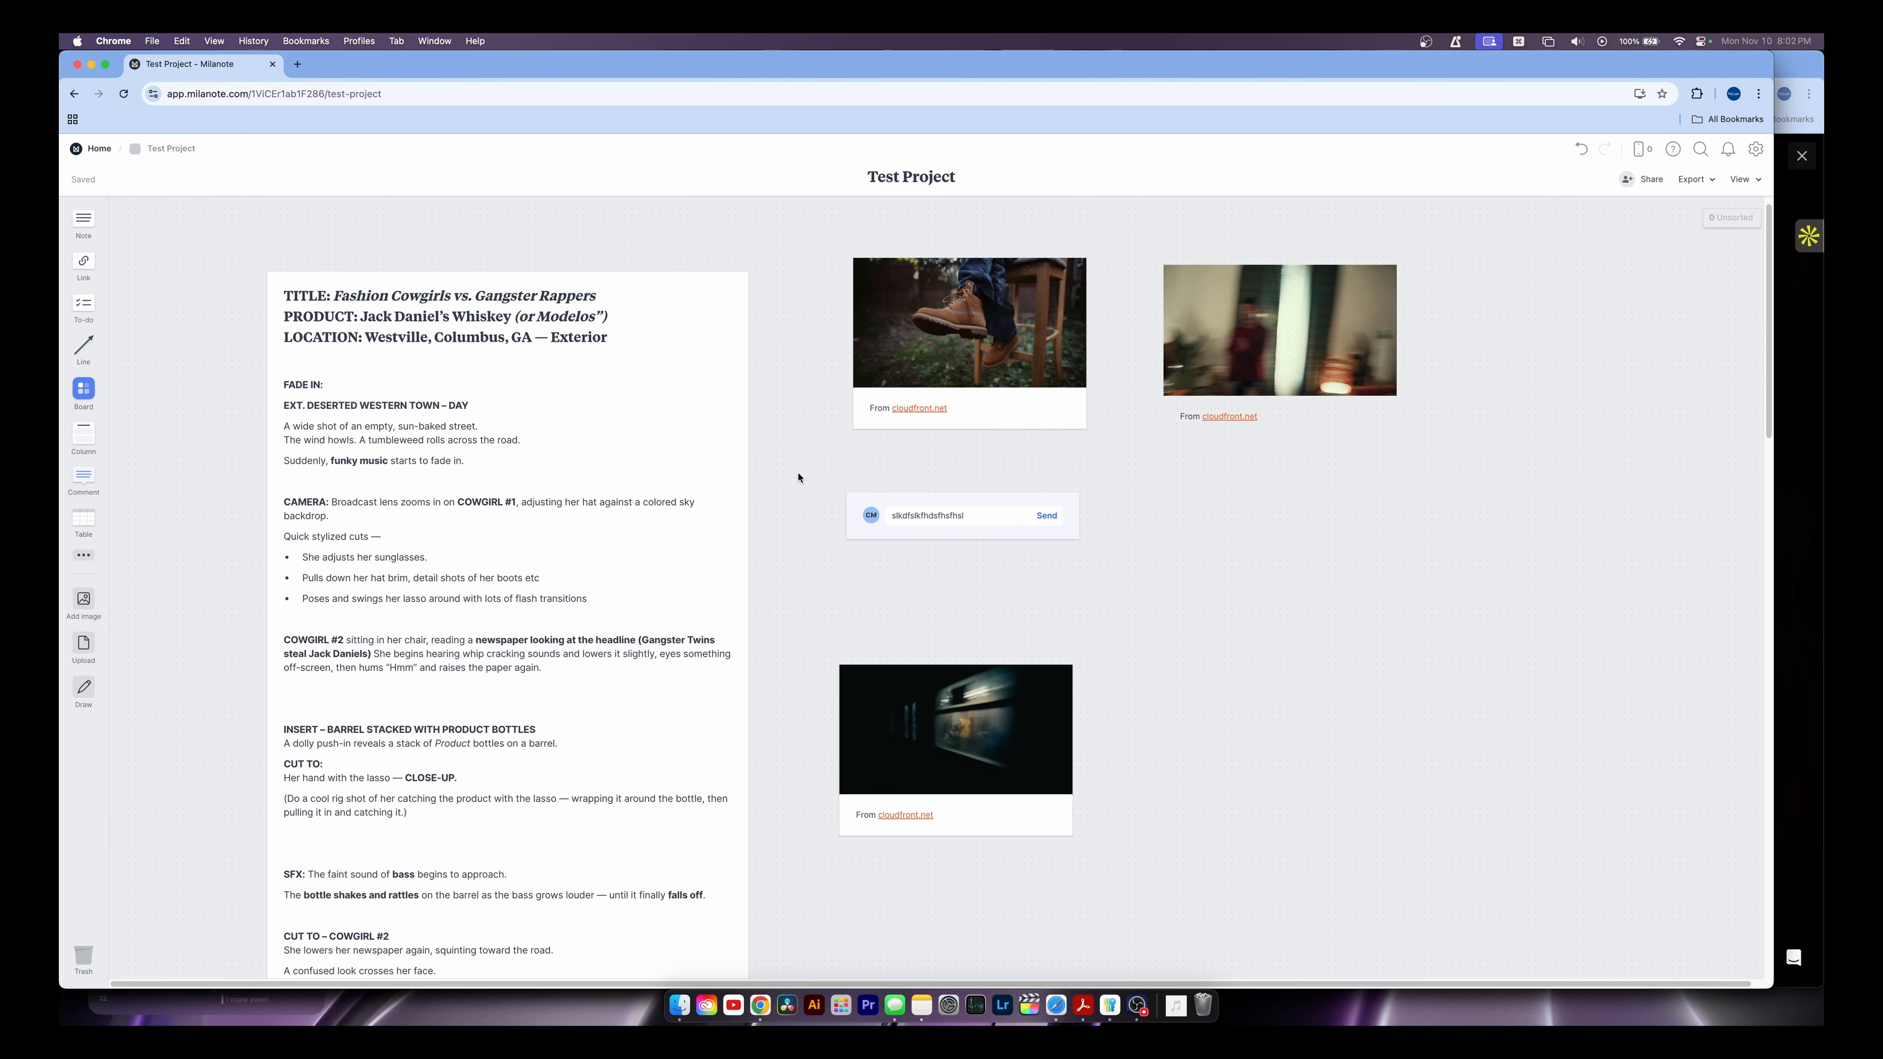
pyautogui.click(874, 540)
pyautogui.press('BackSpace')
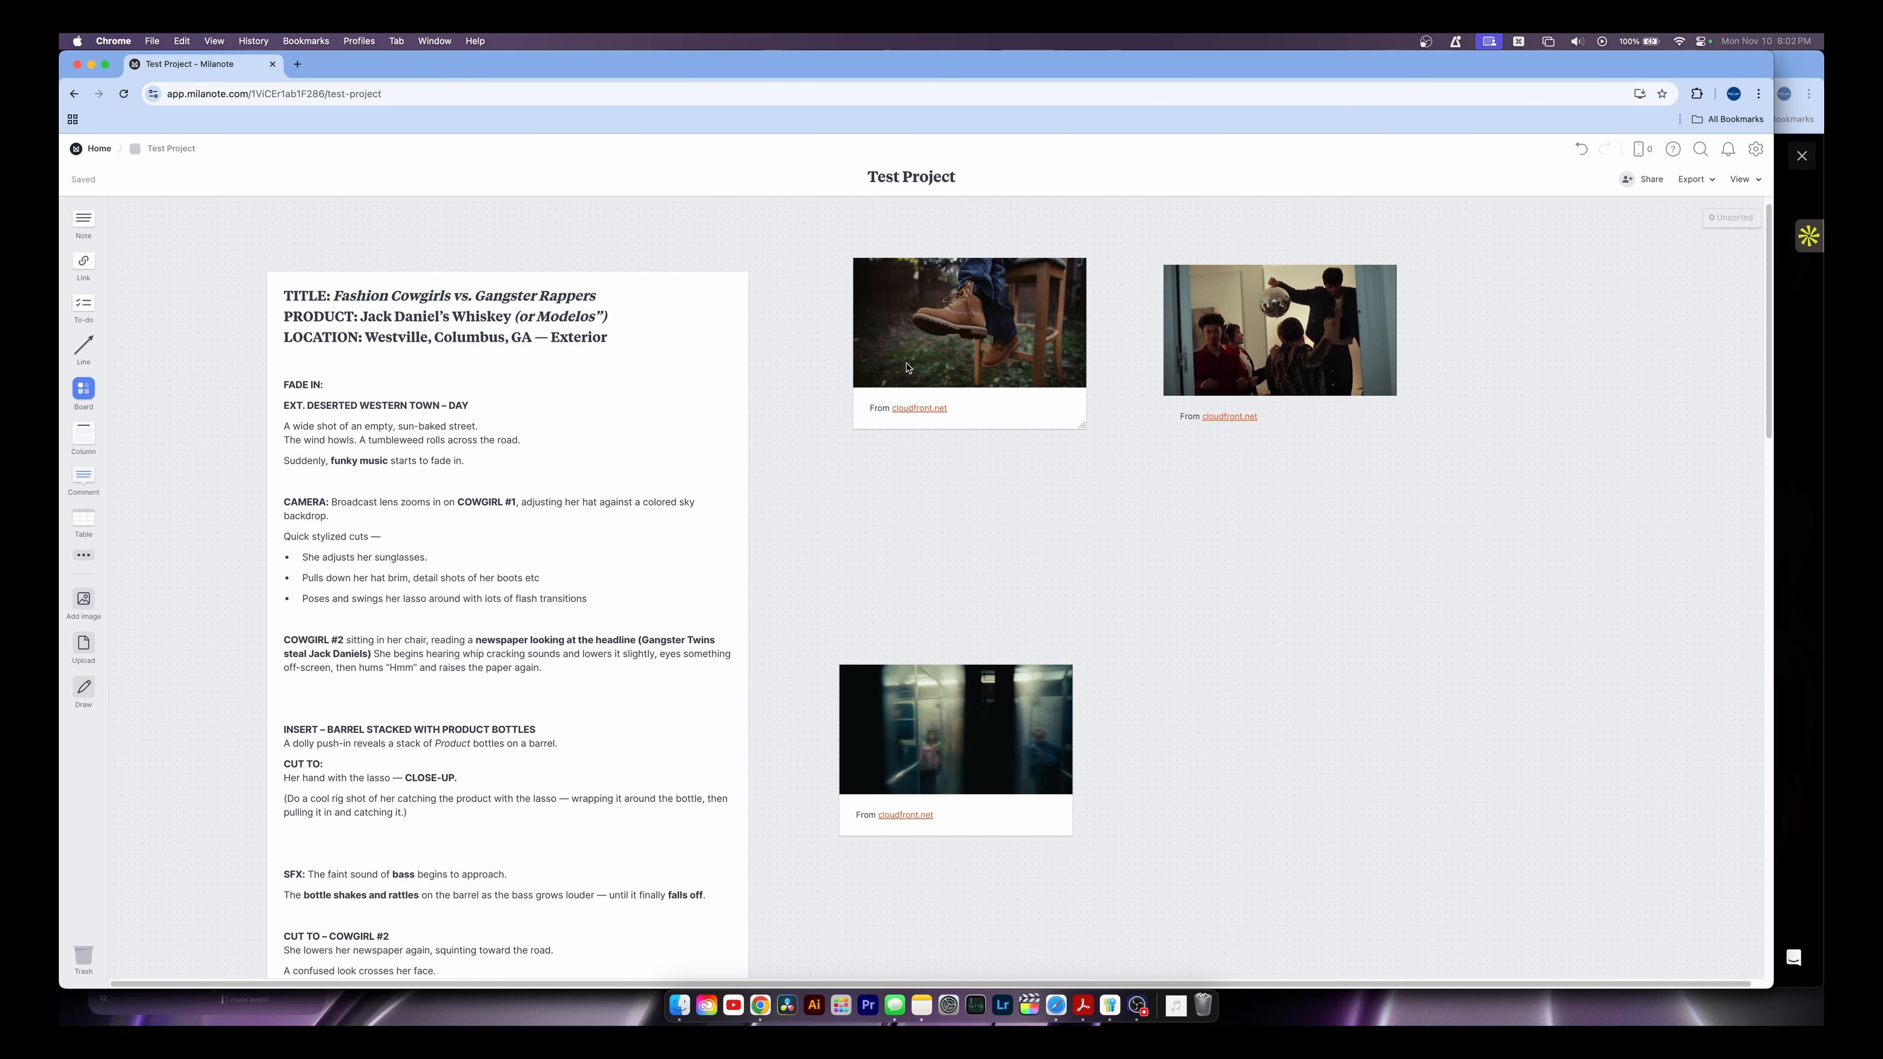
pyautogui.click(926, 336)
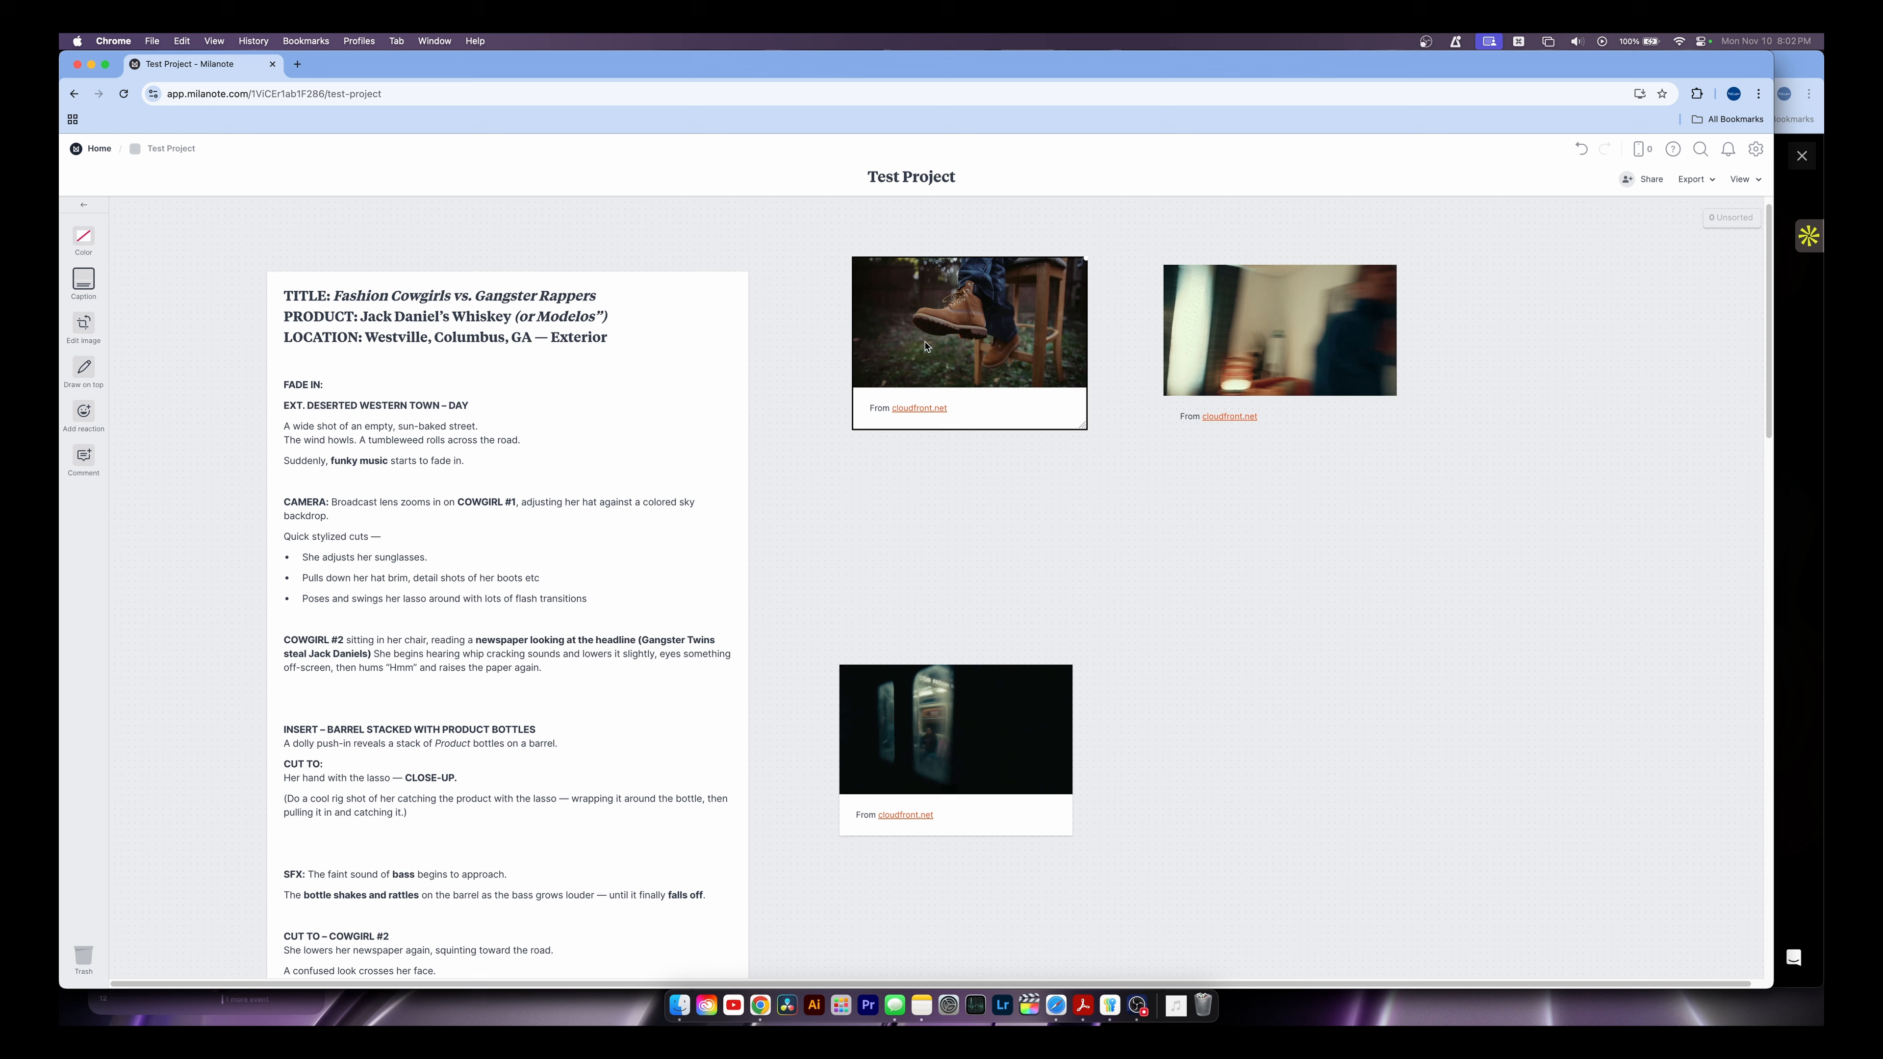
# Replace the boot still's 'From cloudfront.net' caption with 'Hello boot'
pyautogui.click(85, 278)
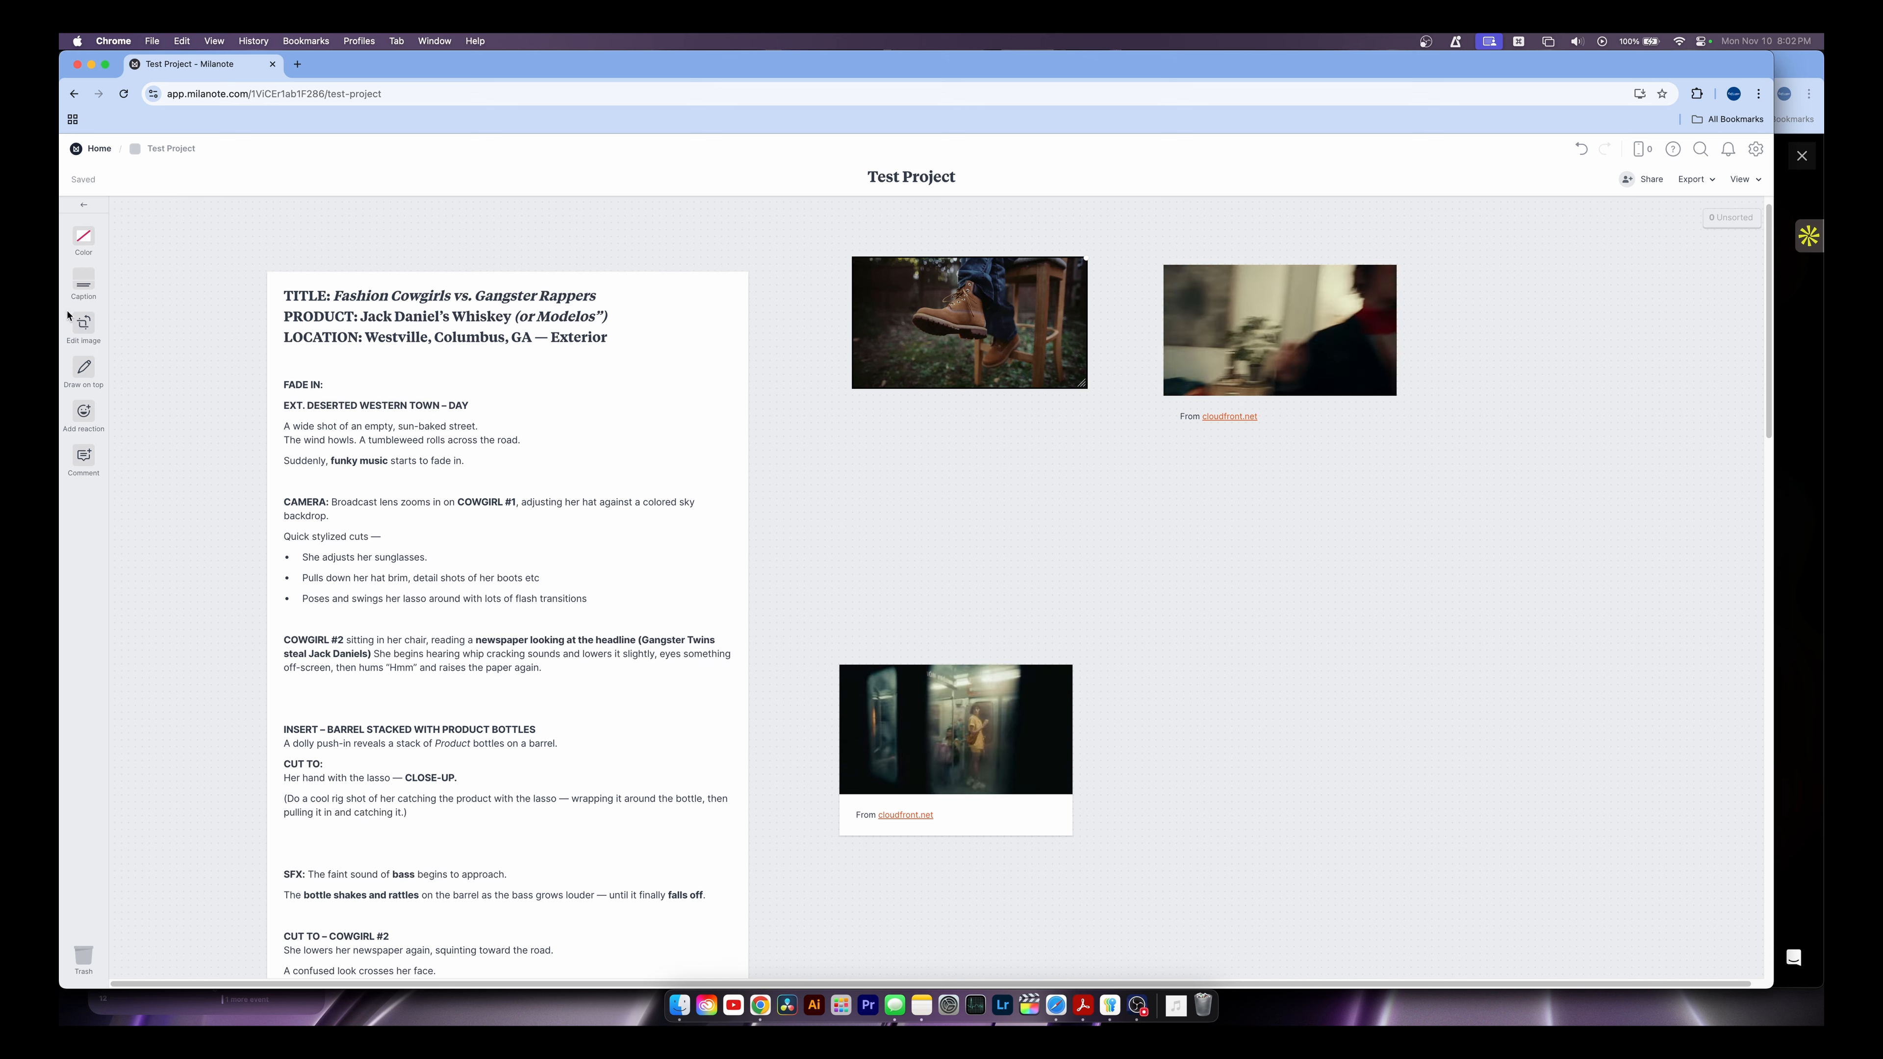
pyautogui.click(86, 282)
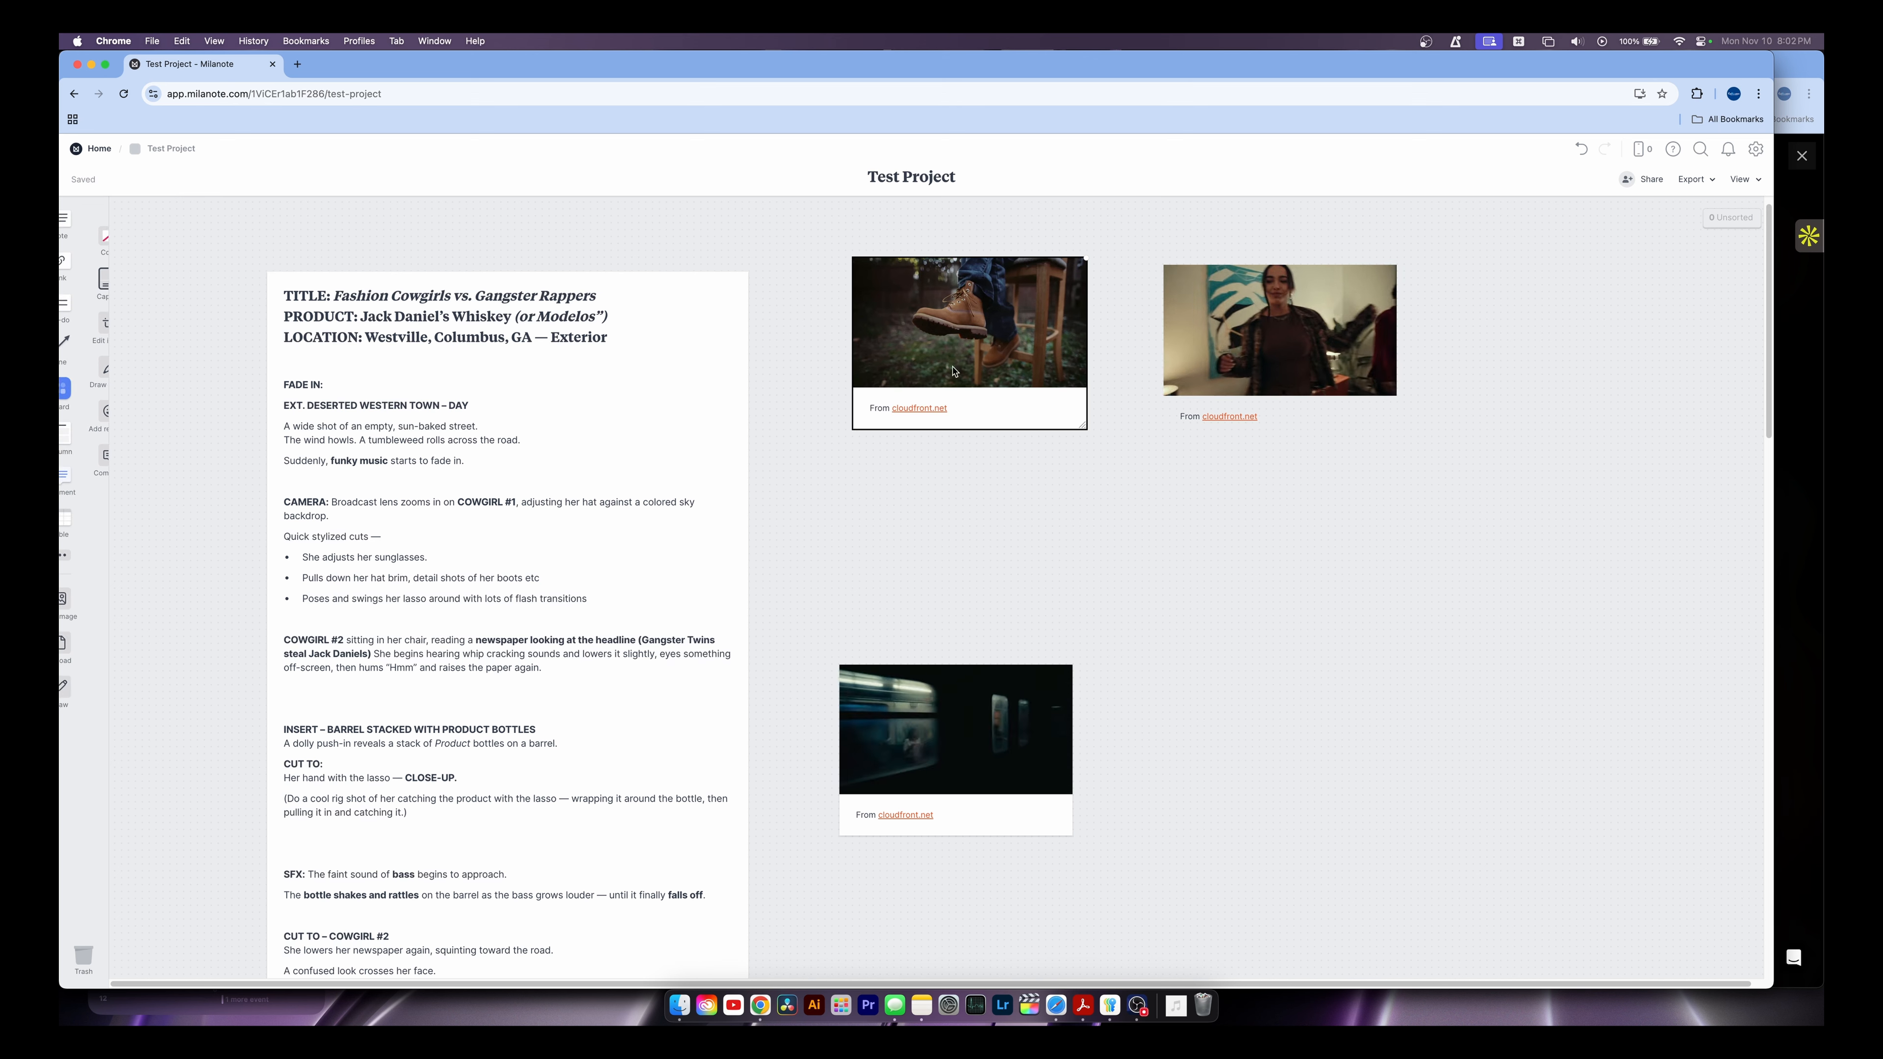
pyautogui.click(80, 280)
pyautogui.click(80, 281)
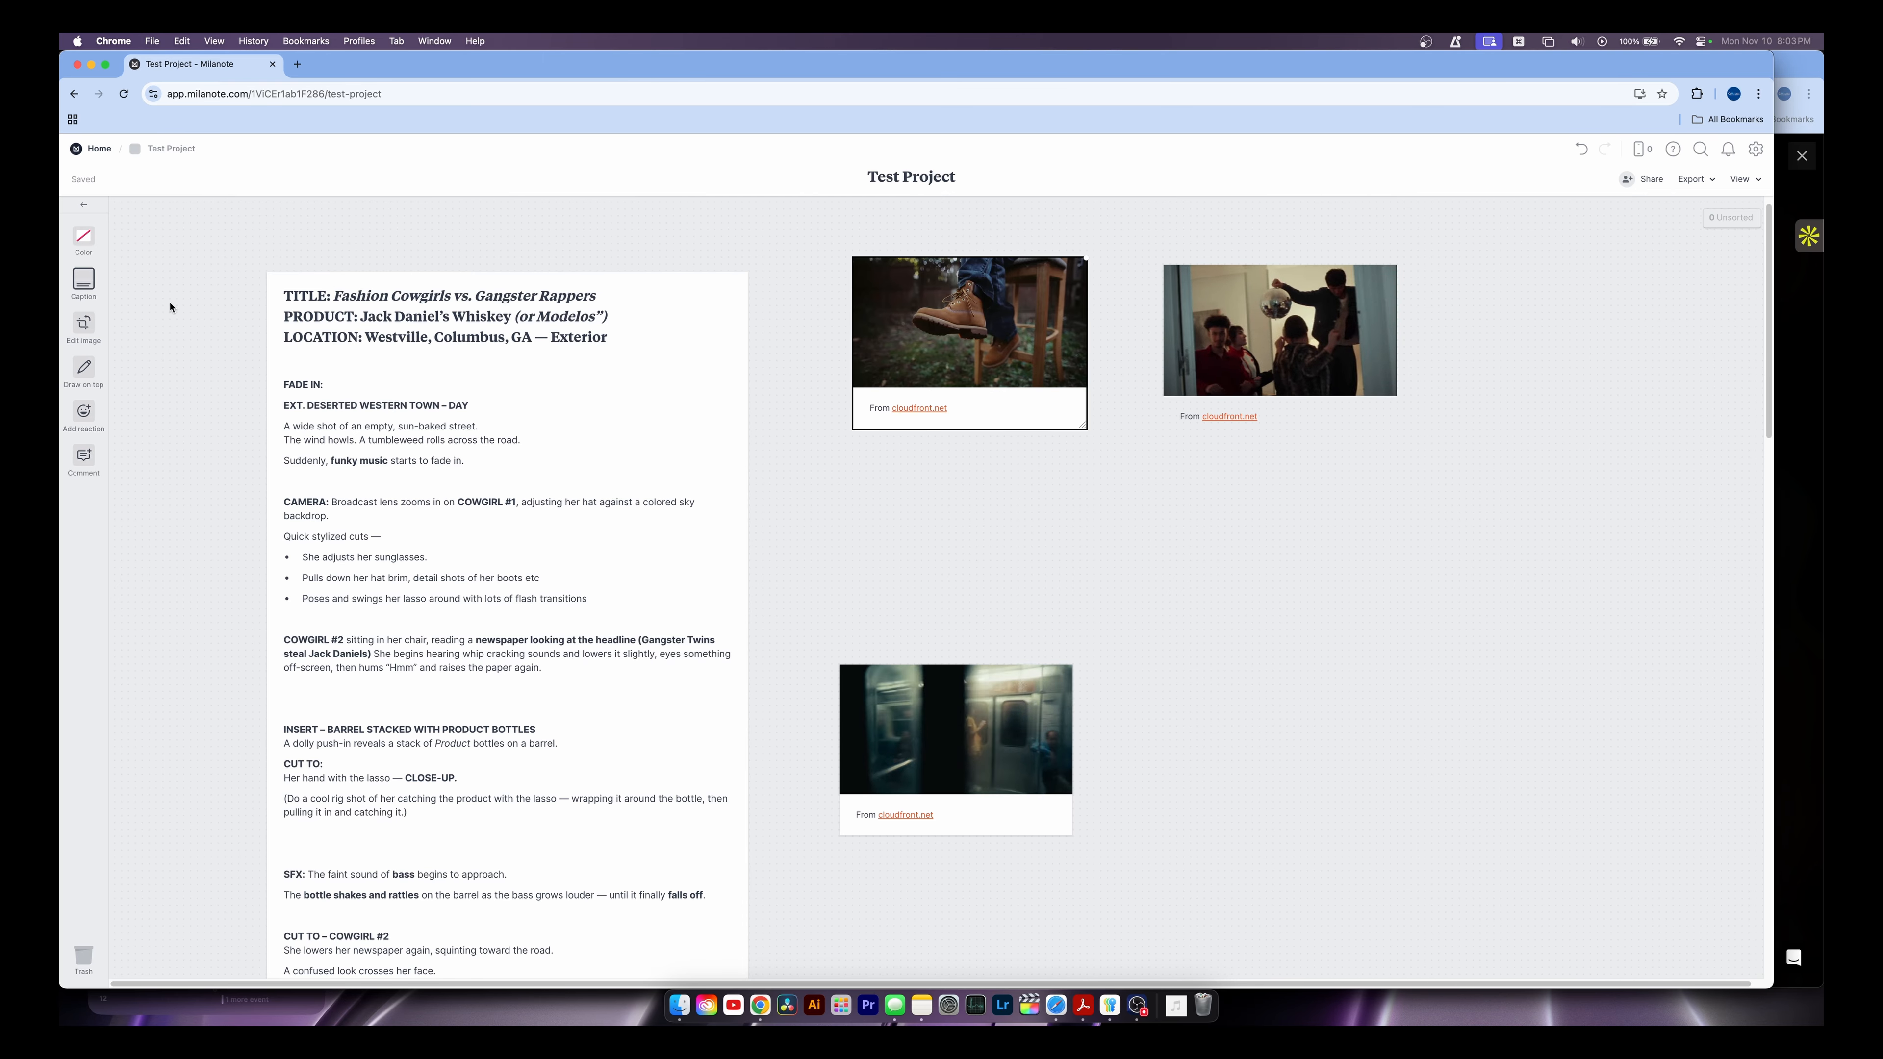
pyautogui.click(962, 418)
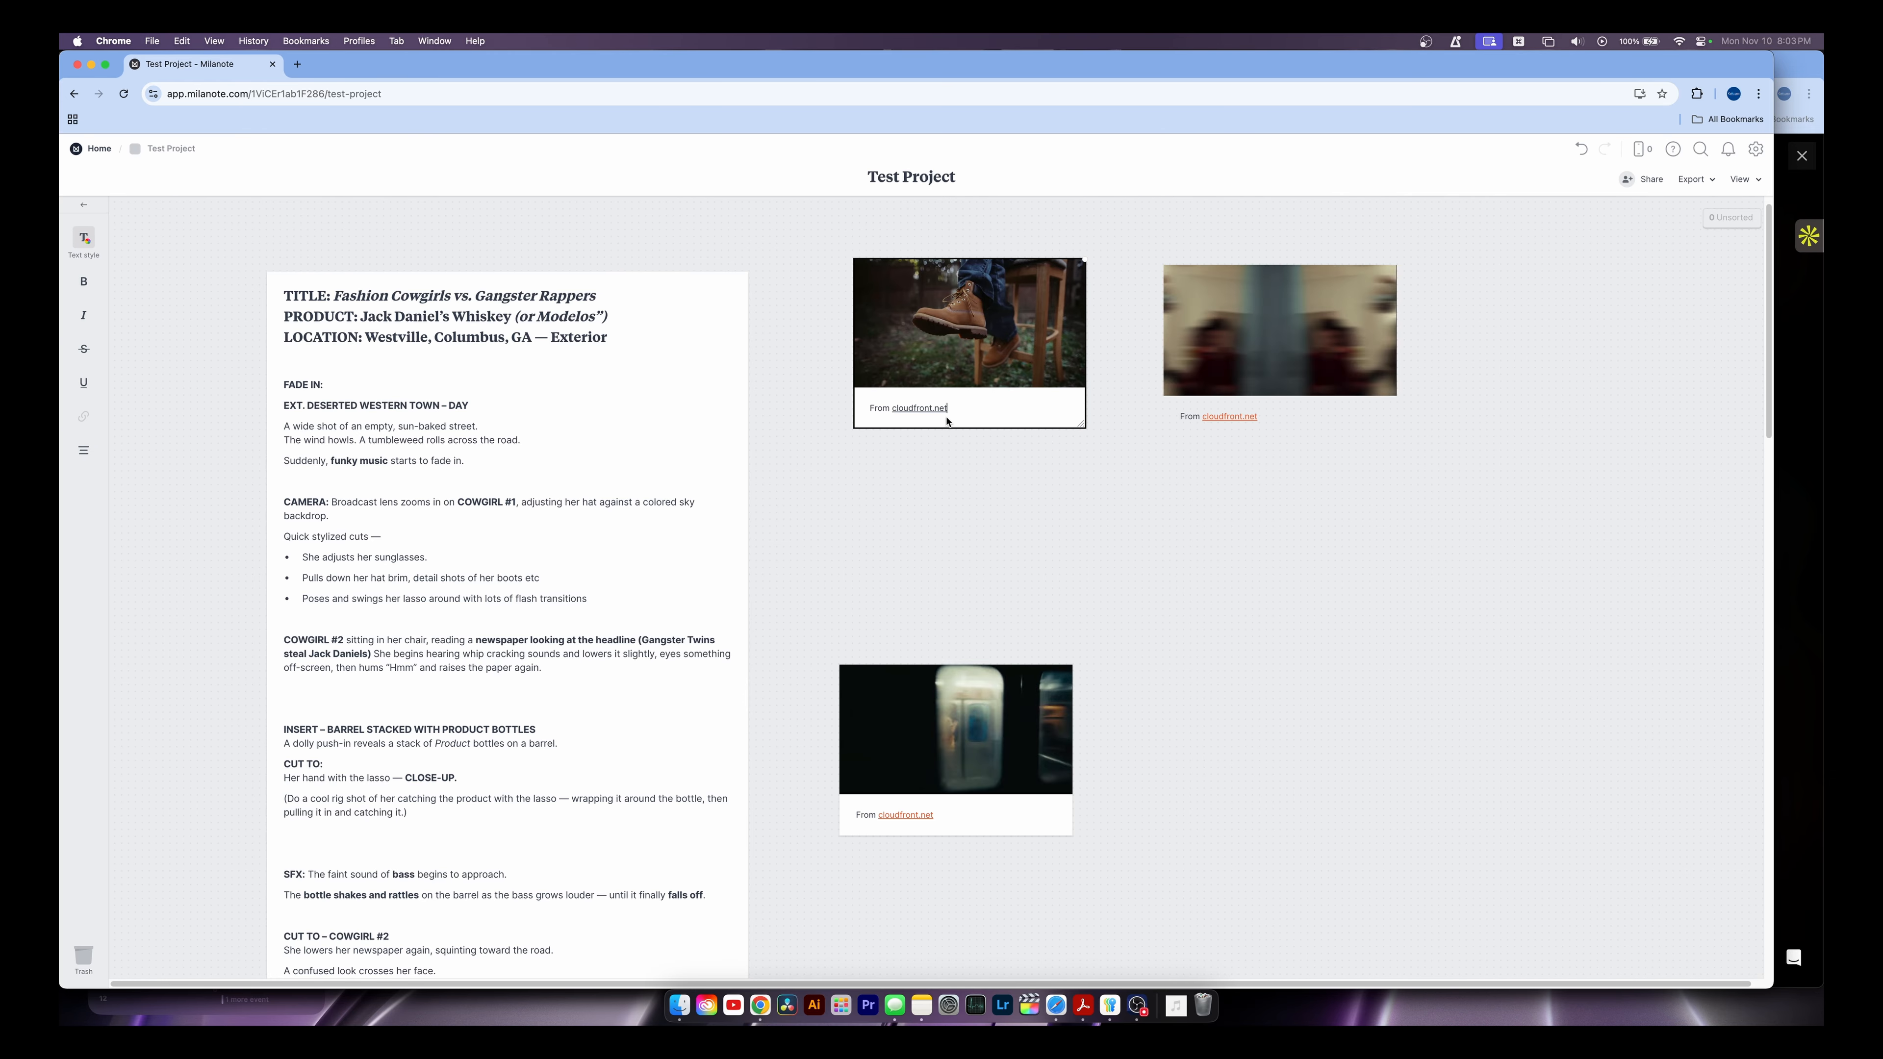
pyautogui.press('super+a')
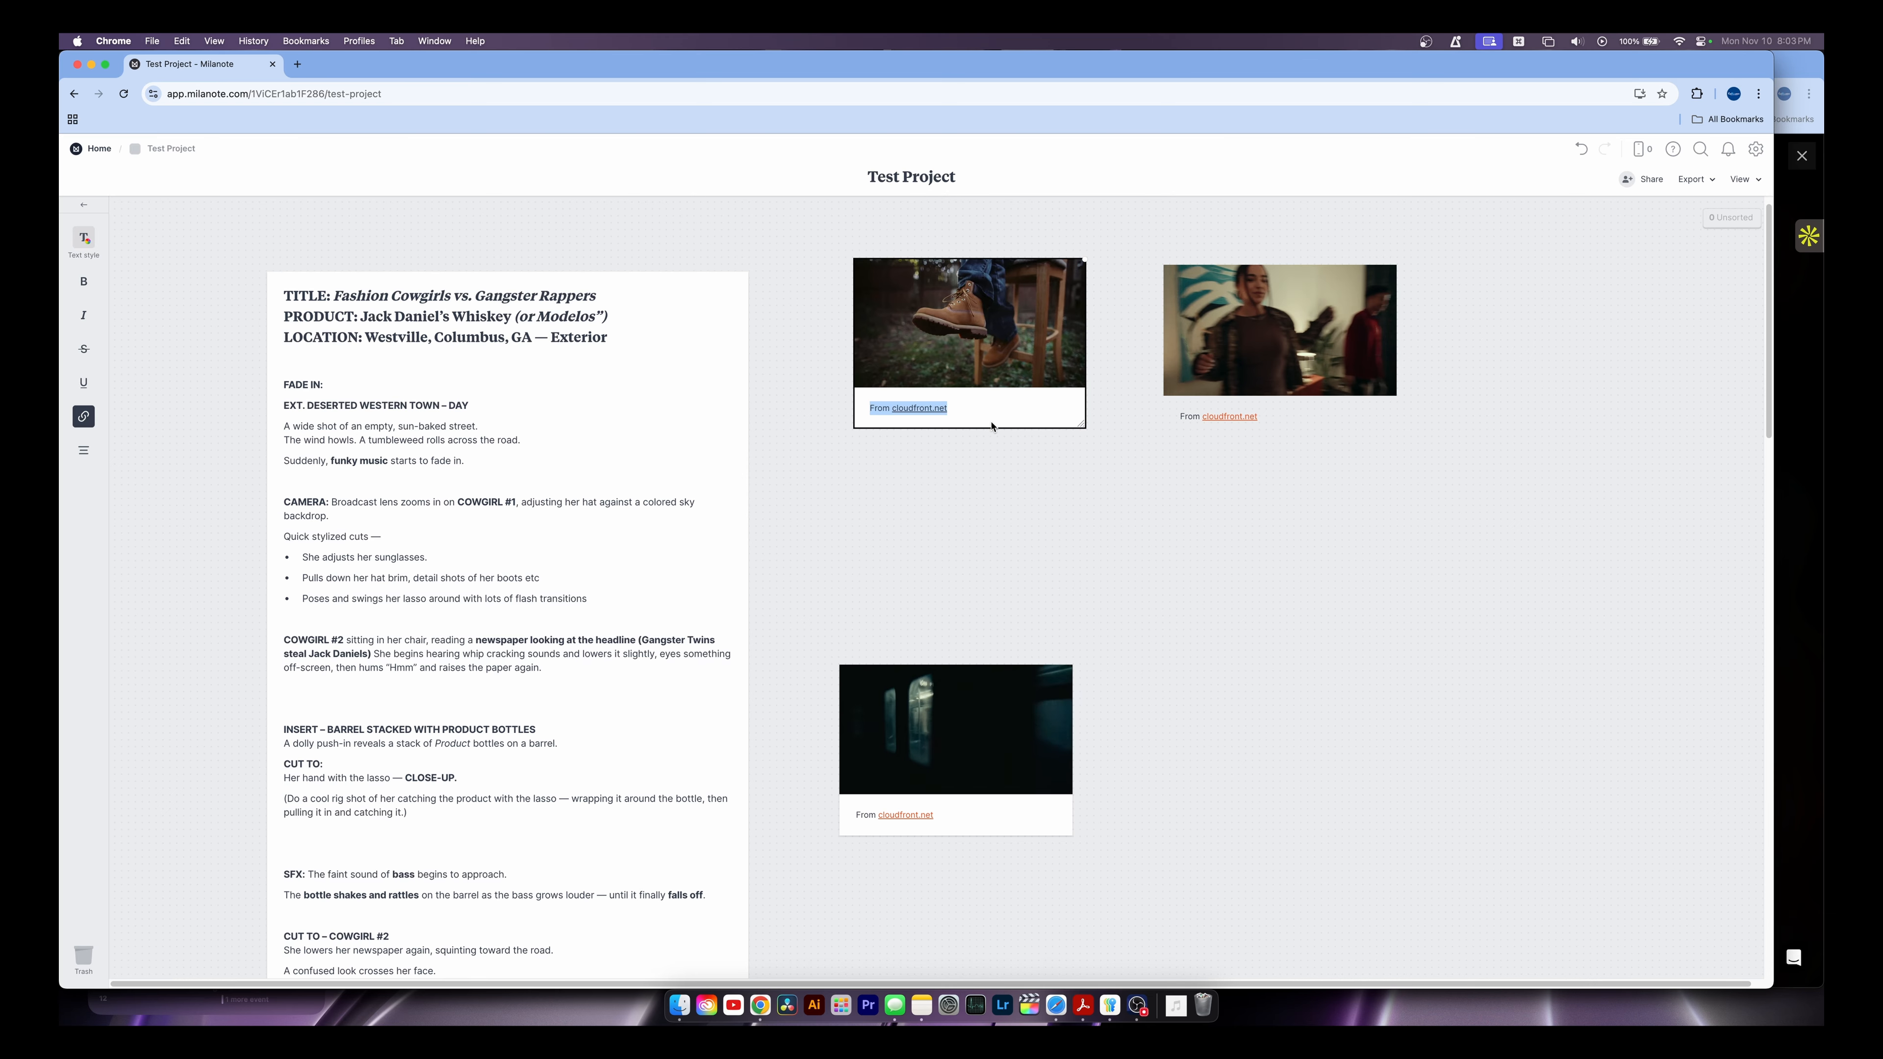
pyautogui.write('Hello')
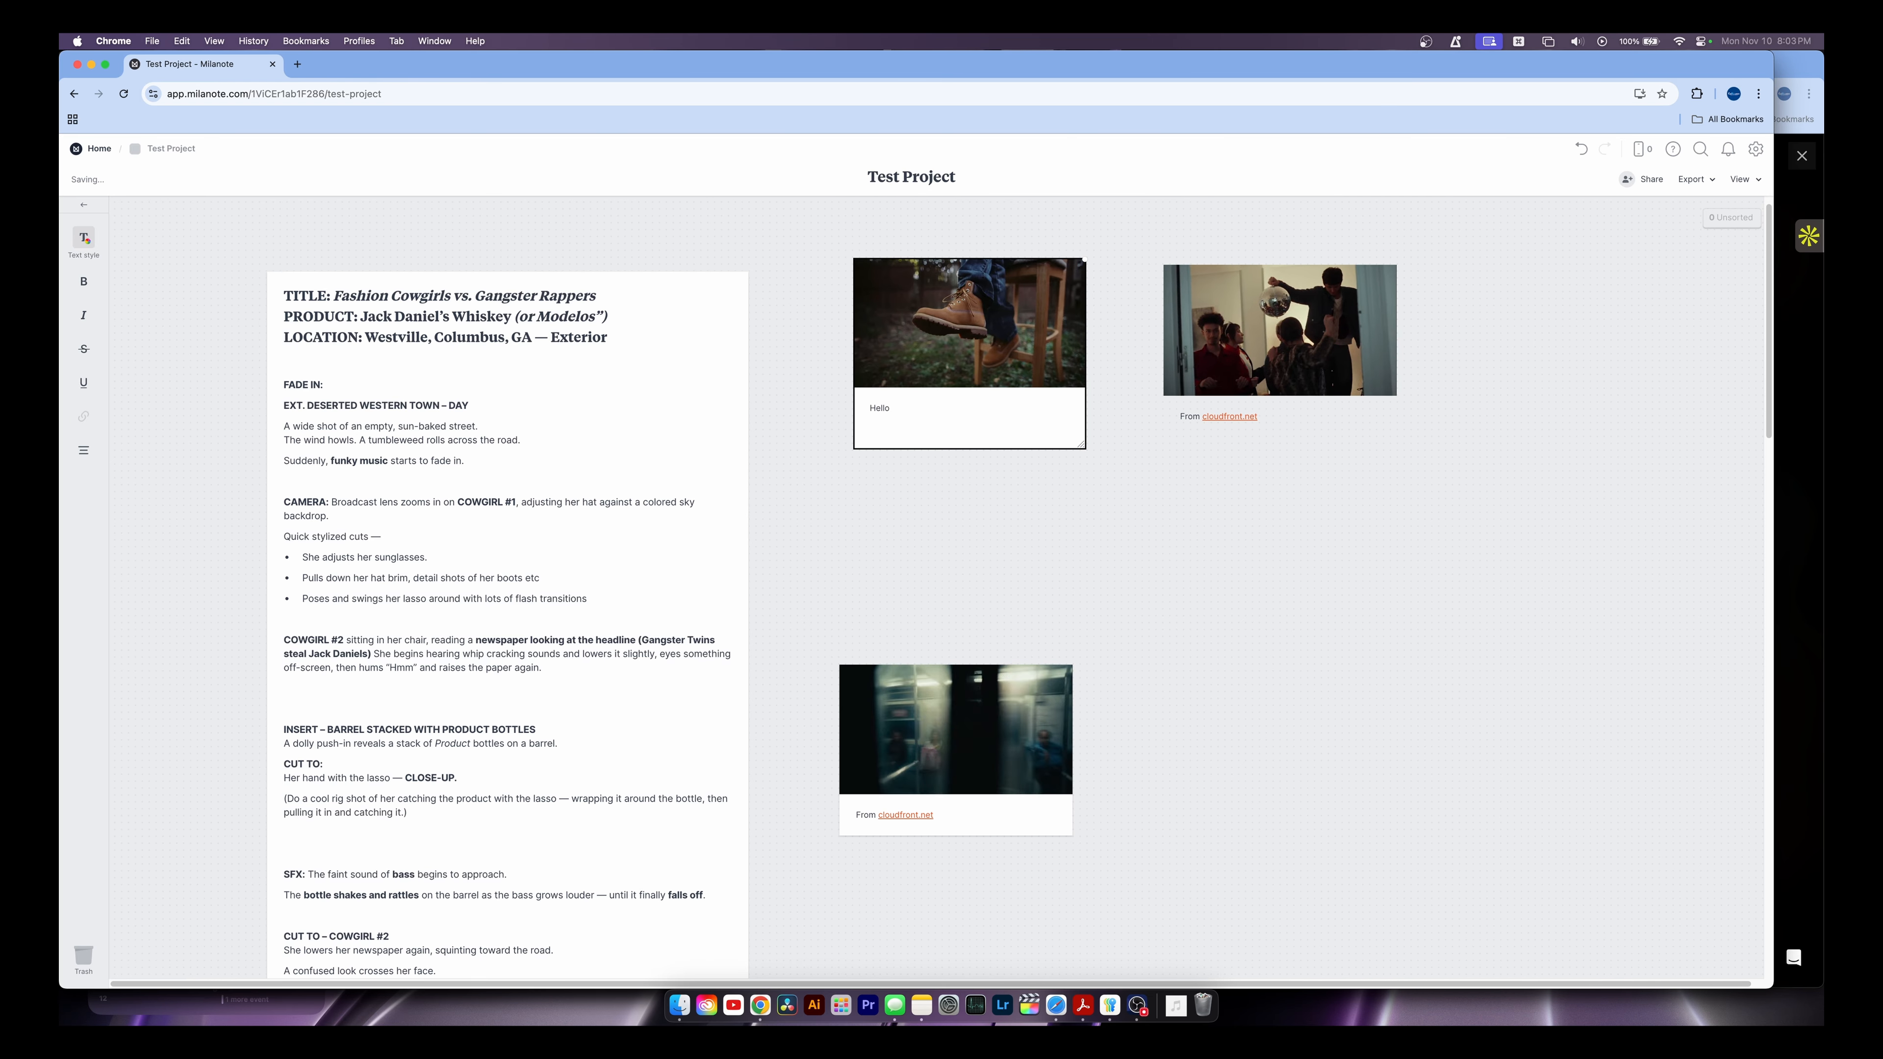
pyautogui.write(' boot')
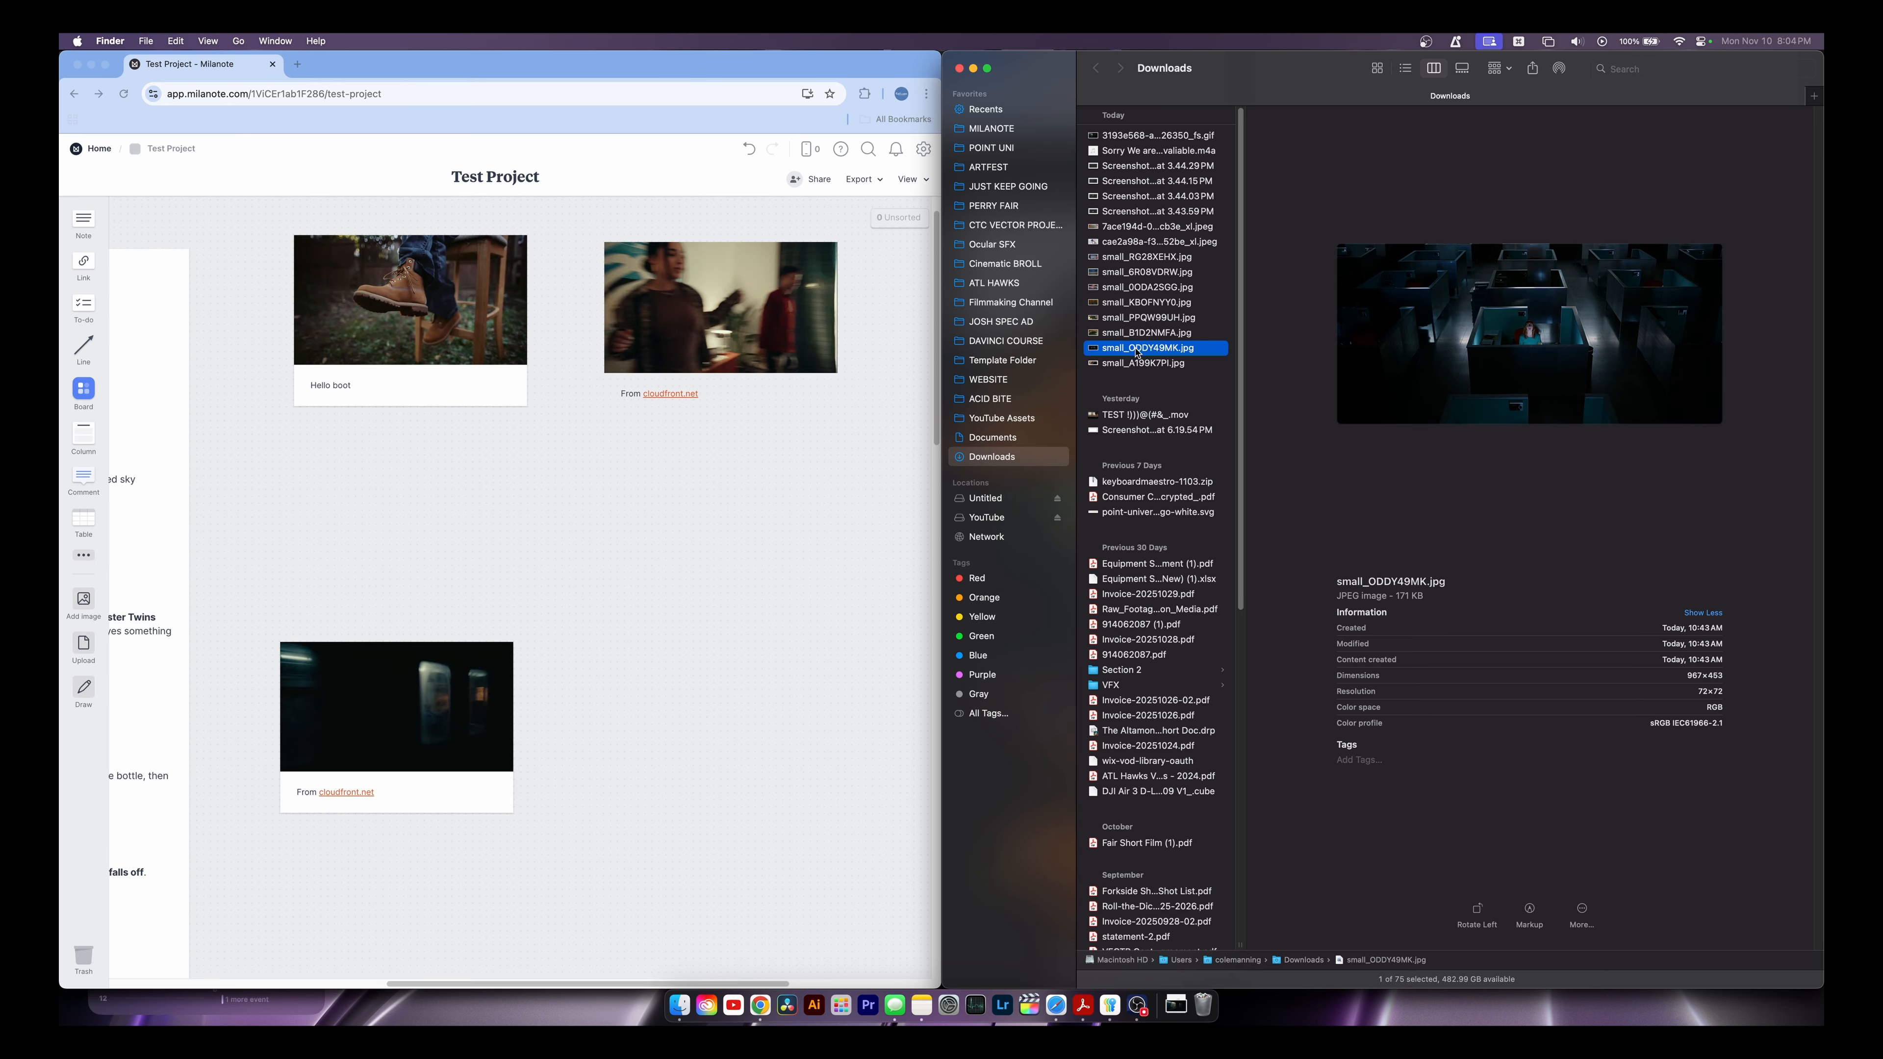
# Upload small_ODDY49MK.jpg, the dark cubicle office image, and caption it 'hello wide shot'
pyautogui.moveTo(1138, 349); pyautogui.dragTo(732, 519)
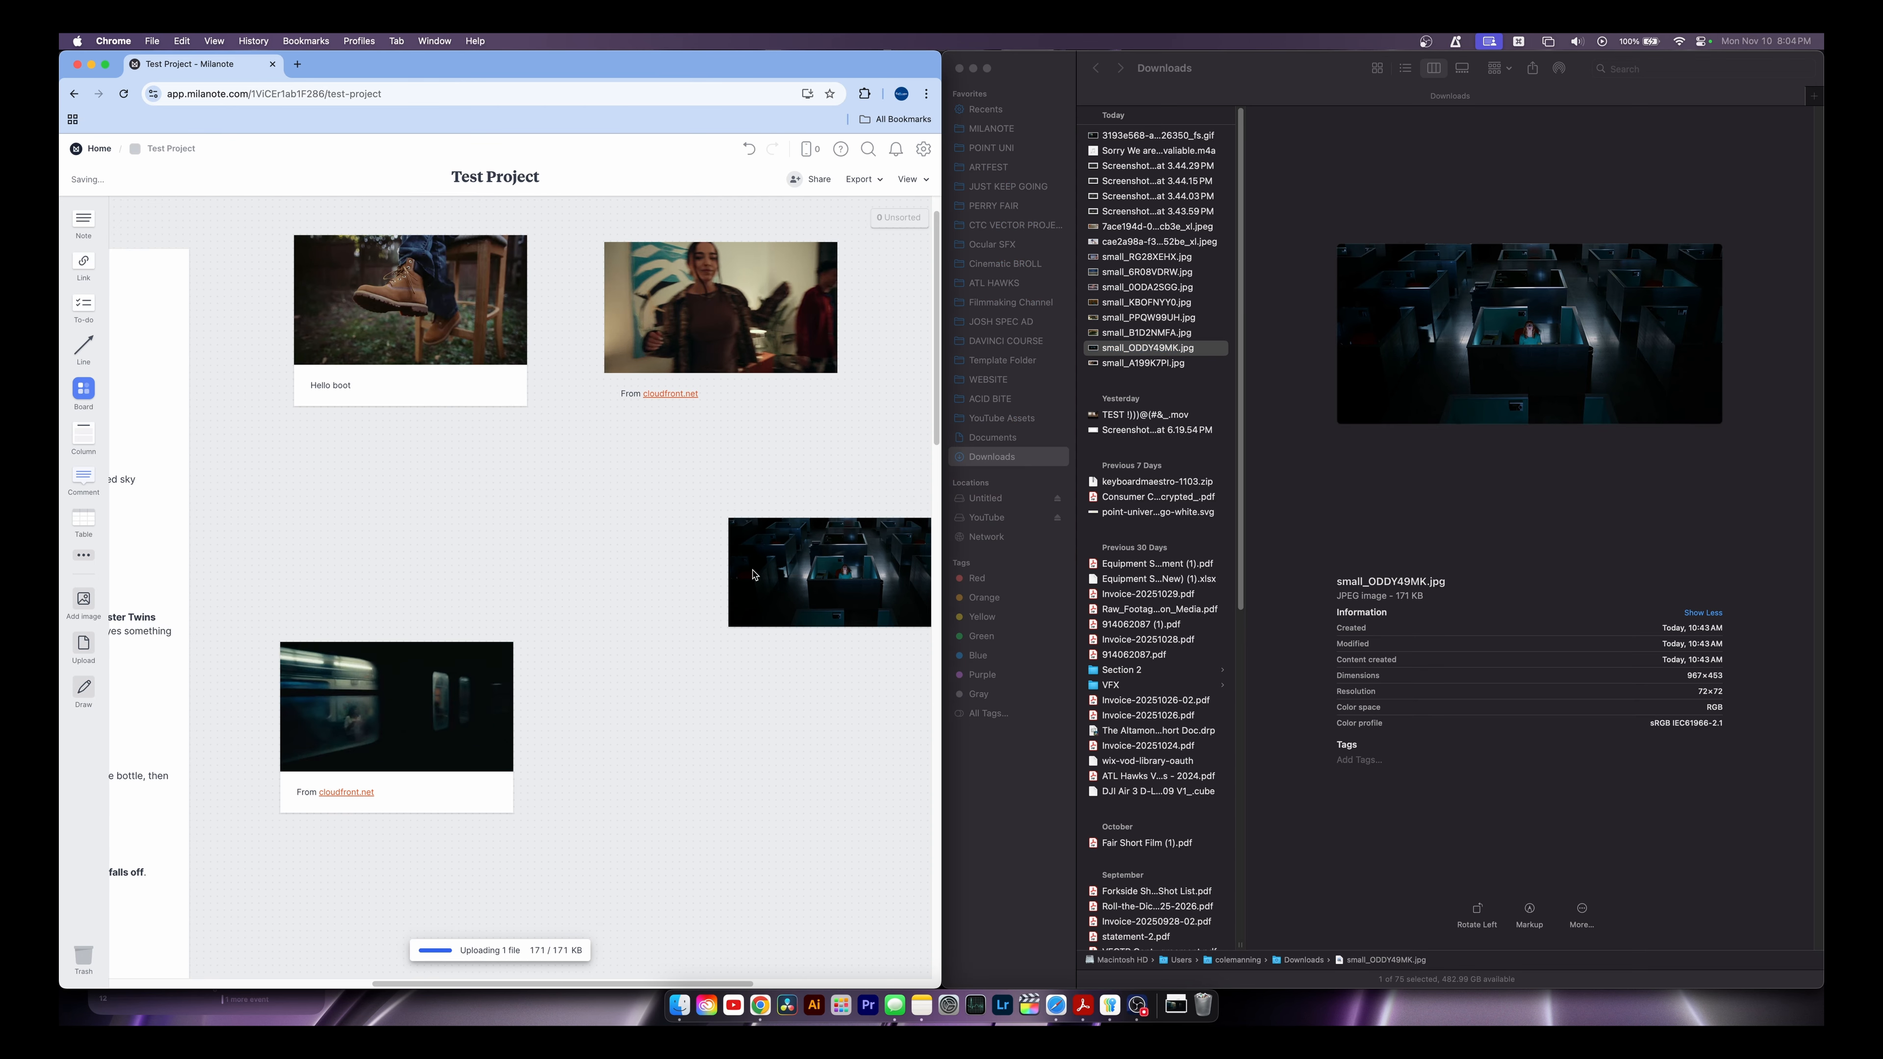
pyautogui.click(723, 602)
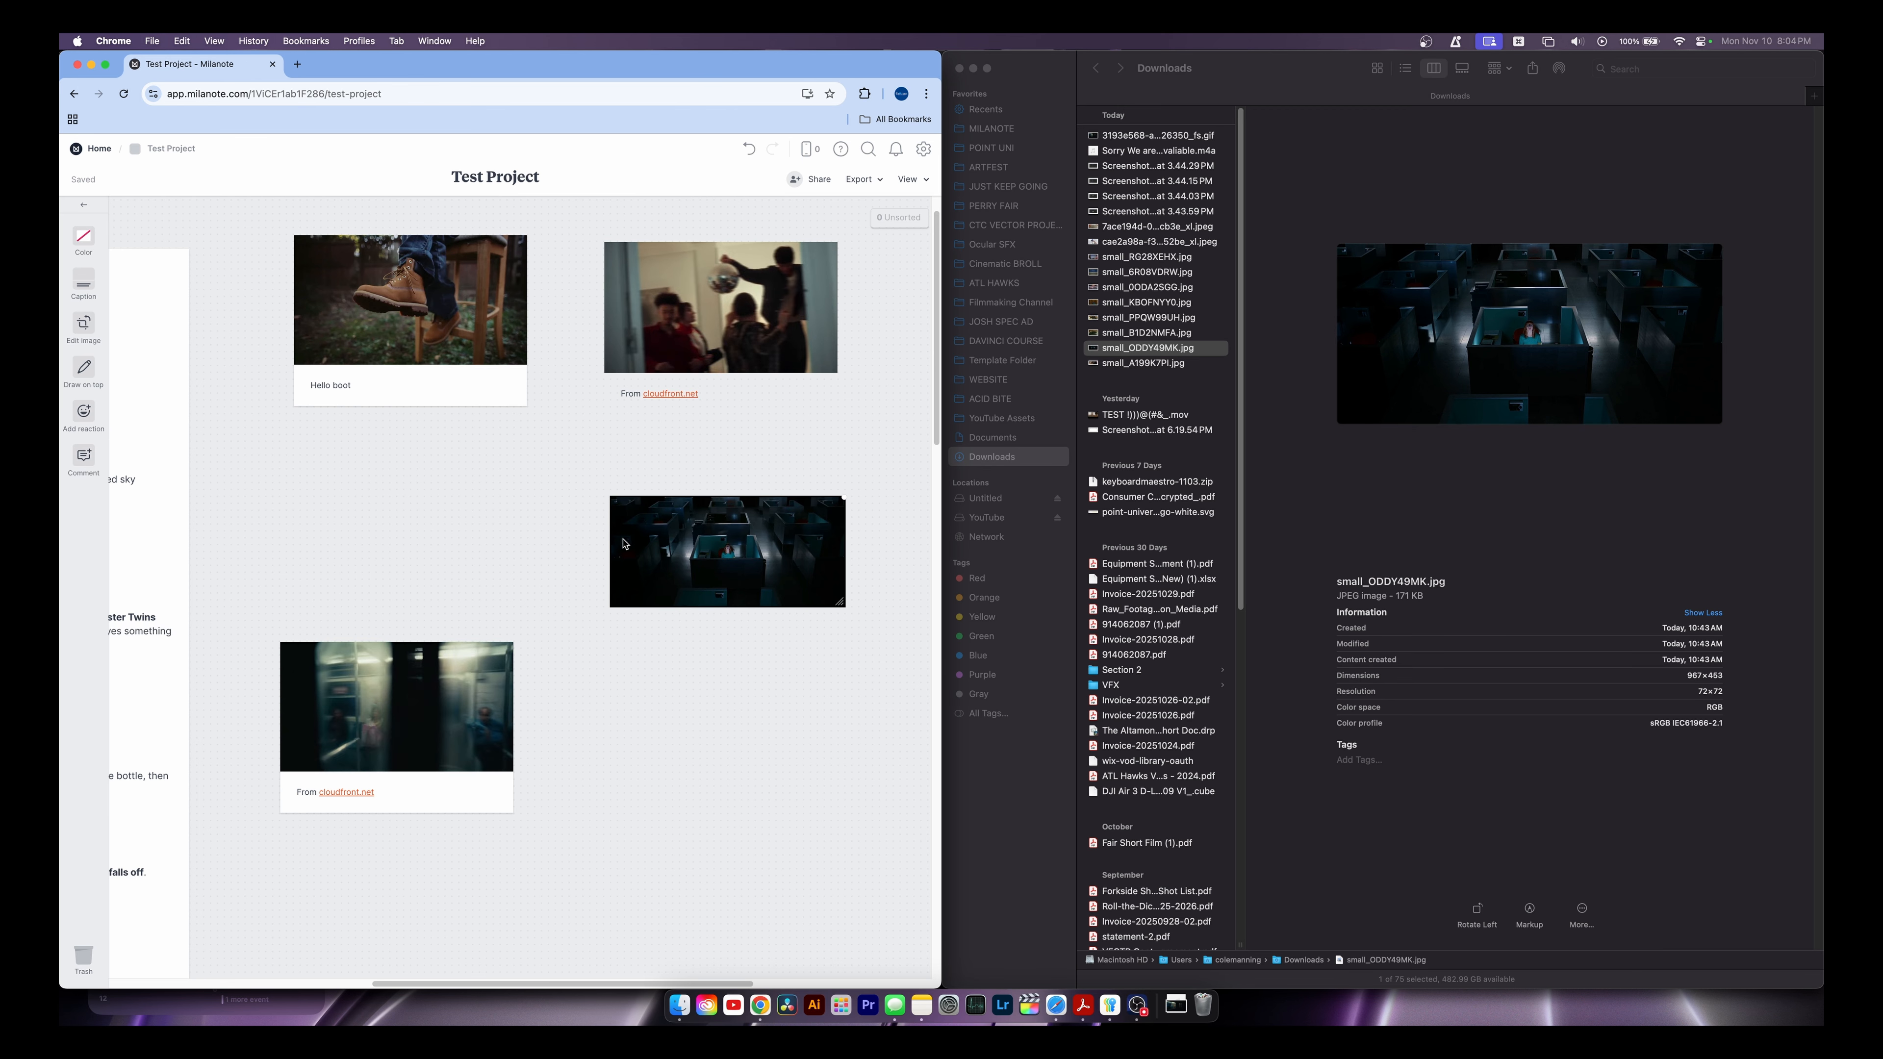
pyautogui.click(80, 282)
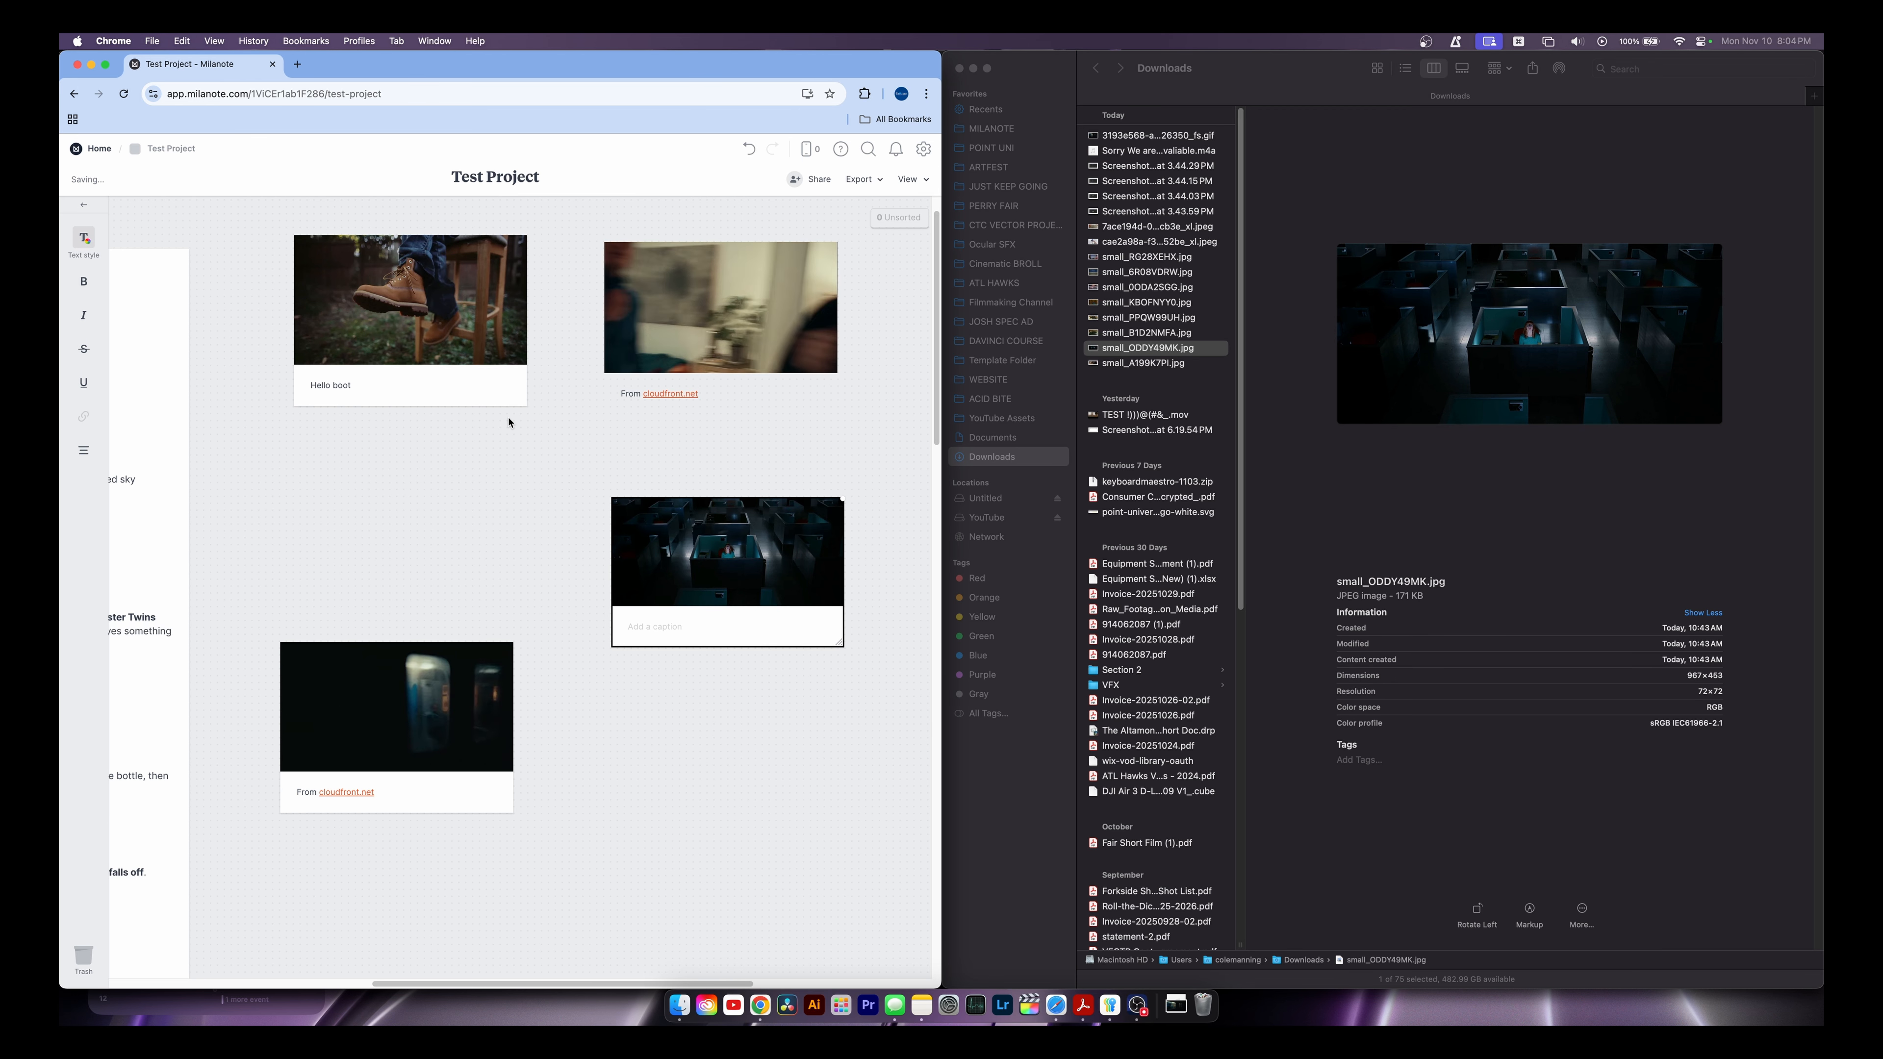
pyautogui.write('hell')
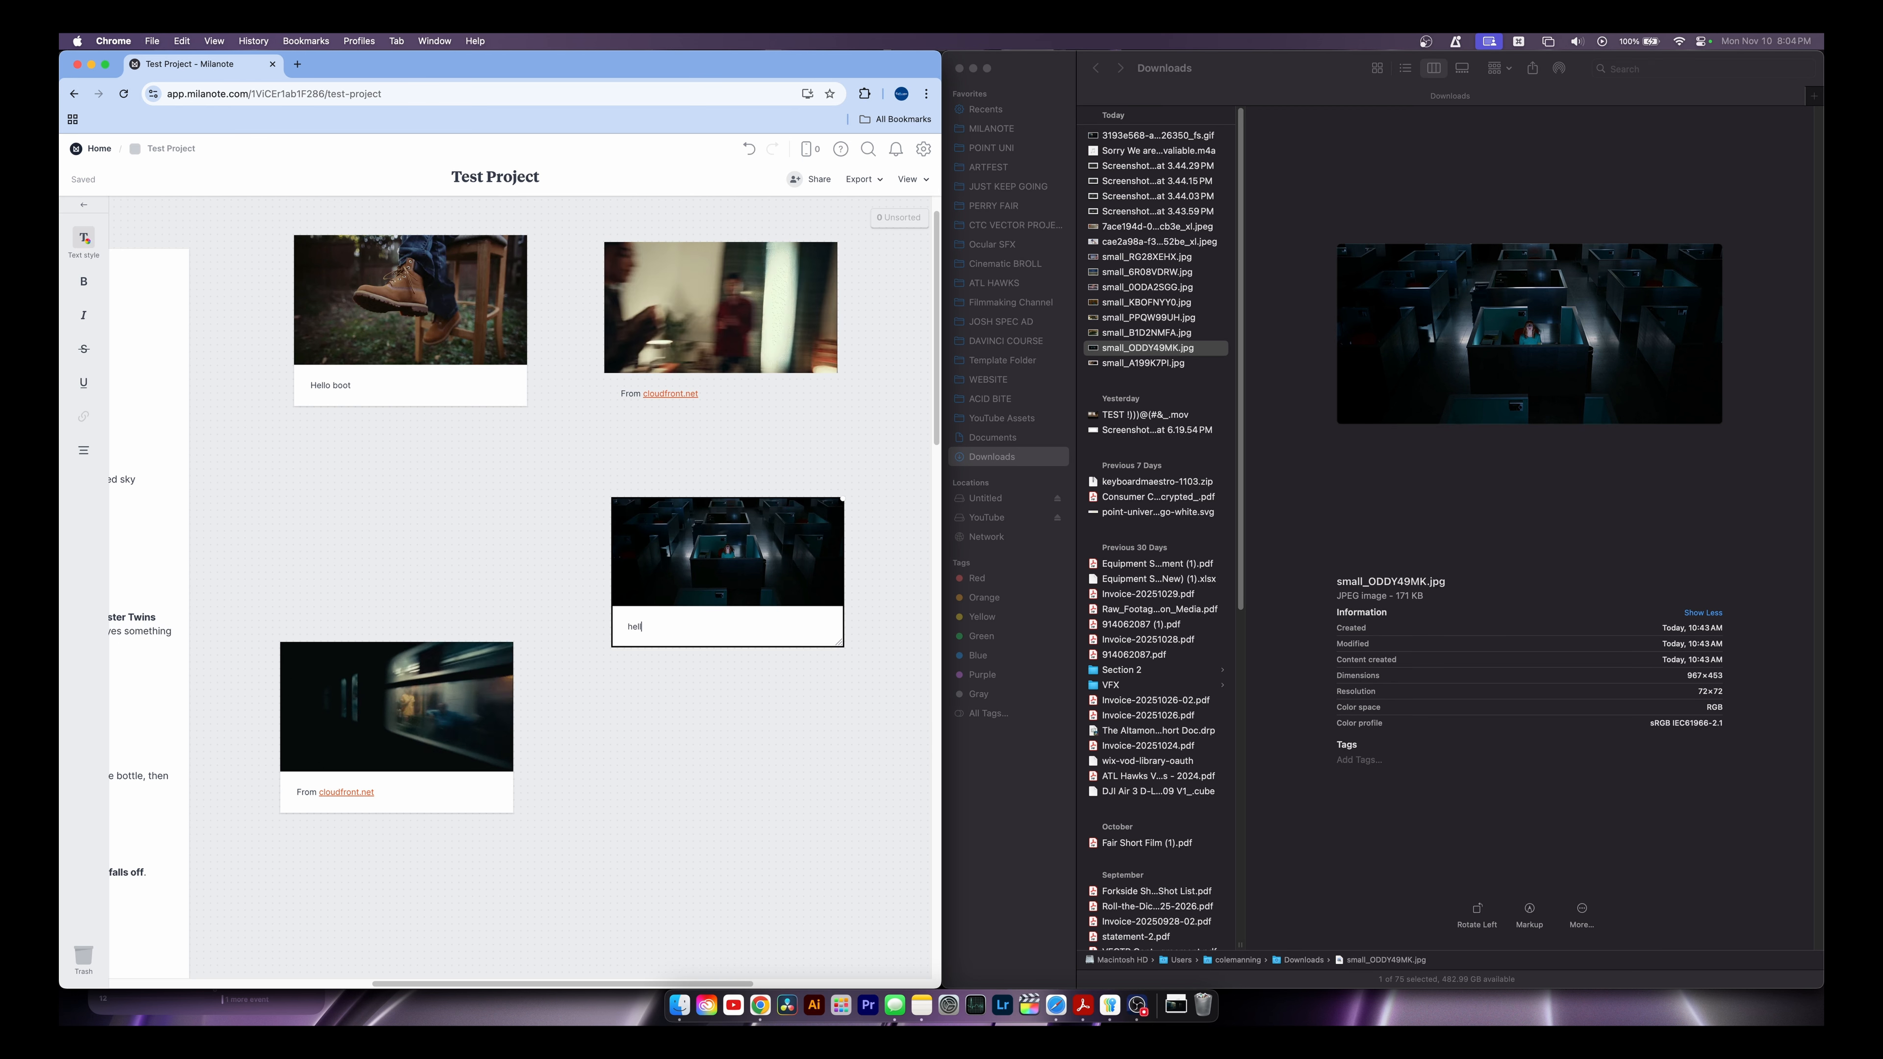
pyautogui.write('o wide shot')
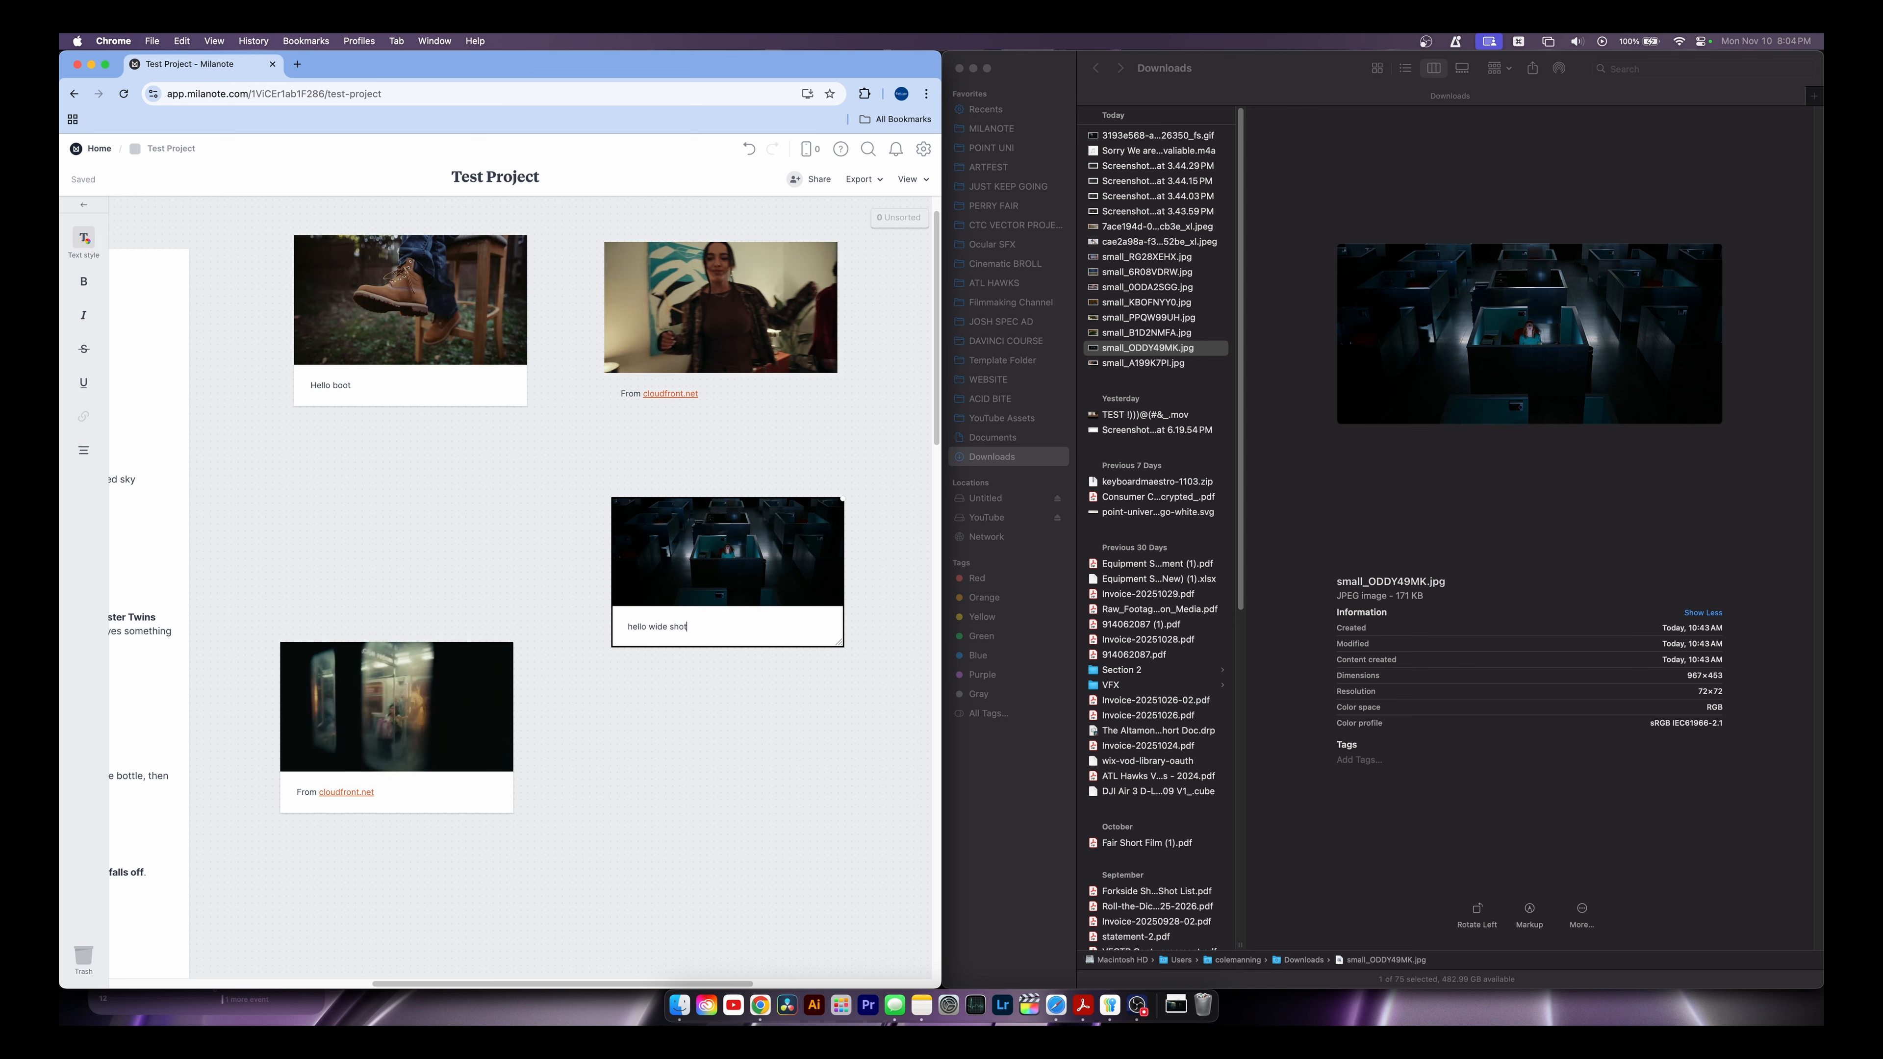
# Delete the cubicle image card and add a three-column table with Shot rows in column A
pyautogui.click(686, 558)
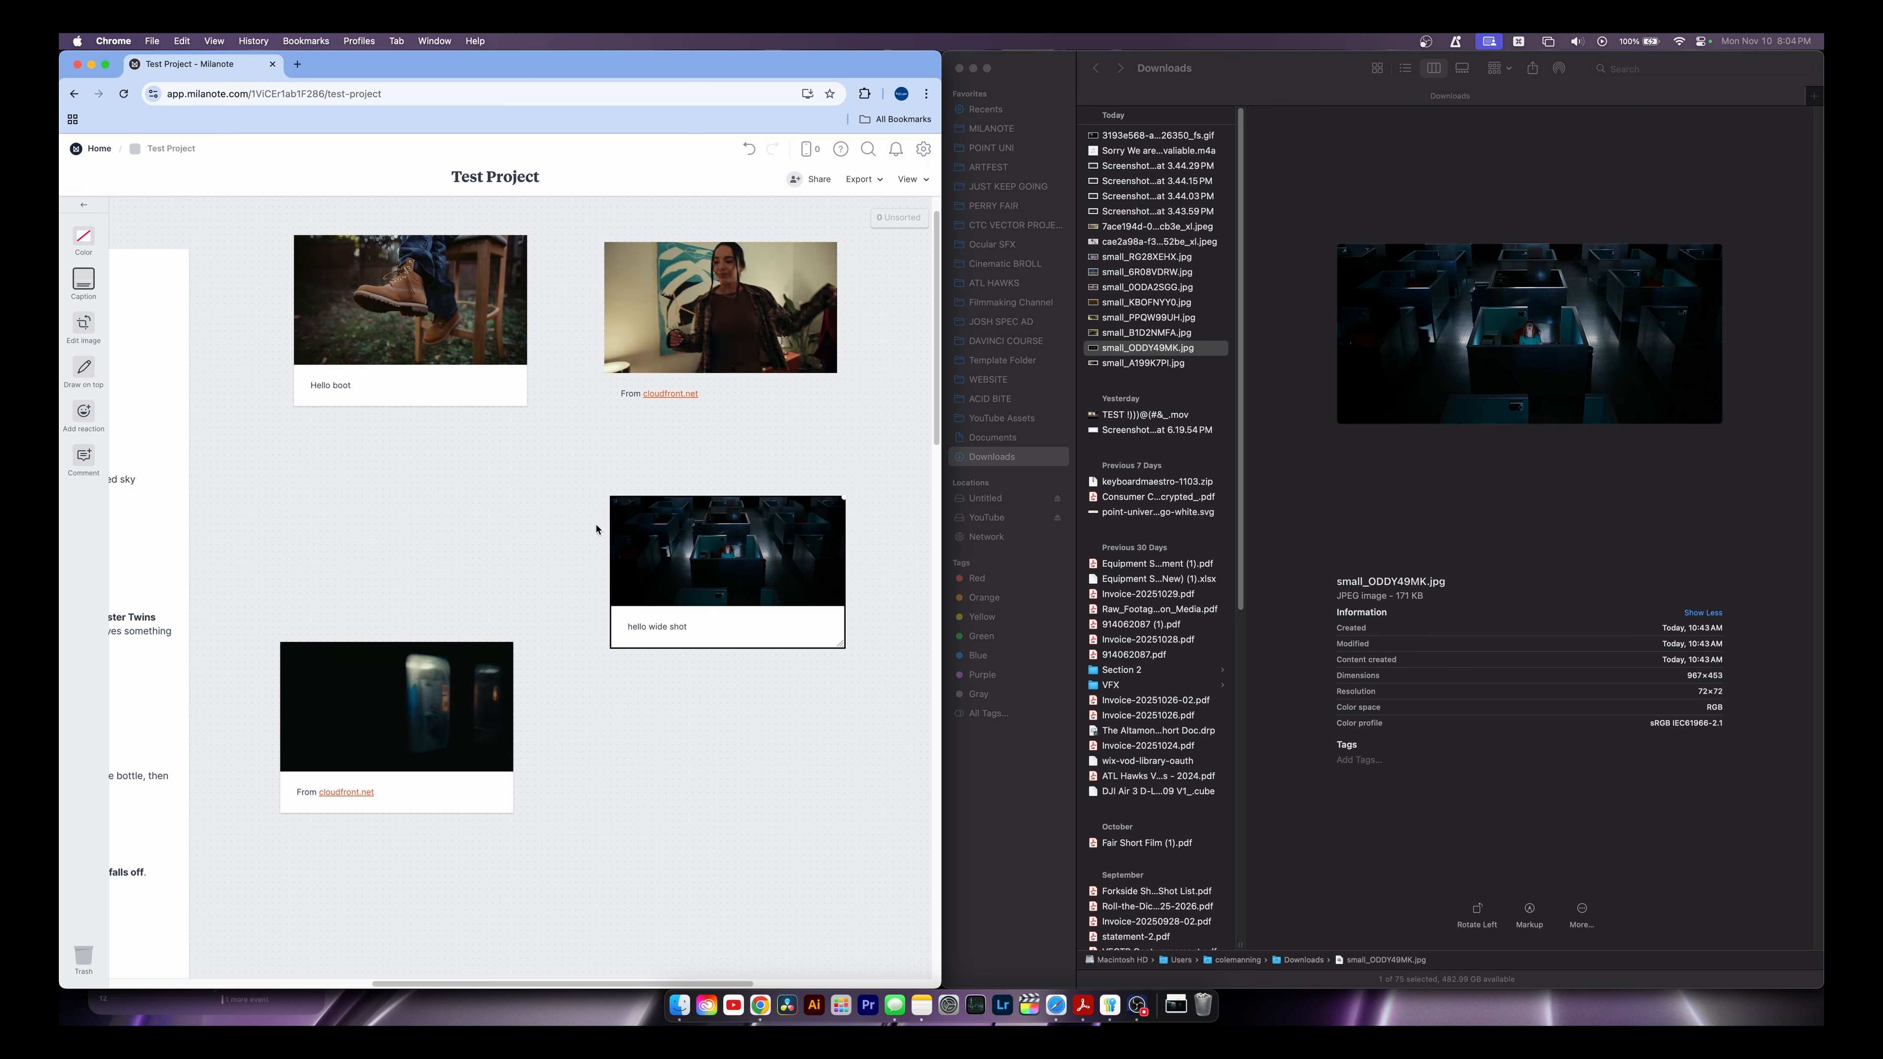
pyautogui.press('BackSpace')
pyautogui.moveTo(80, 524); pyautogui.dragTo(584, 558)
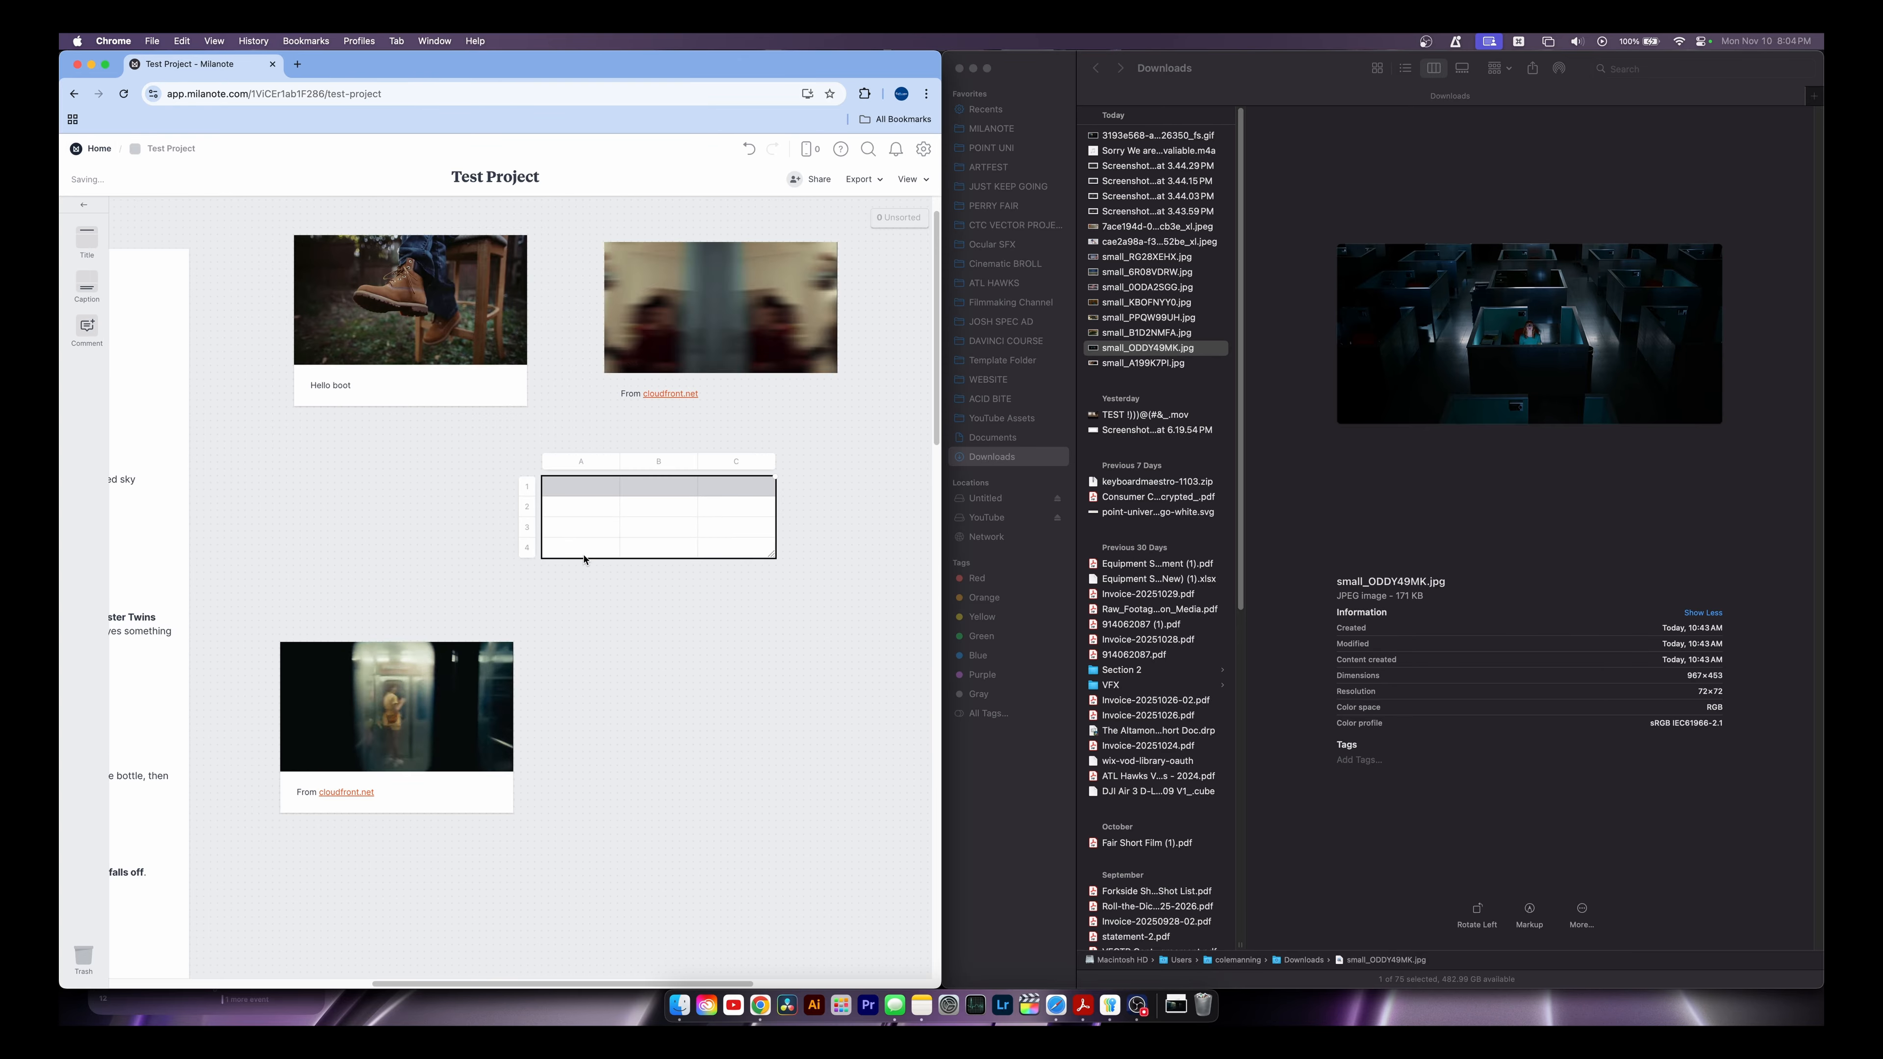
pyautogui.click(585, 507)
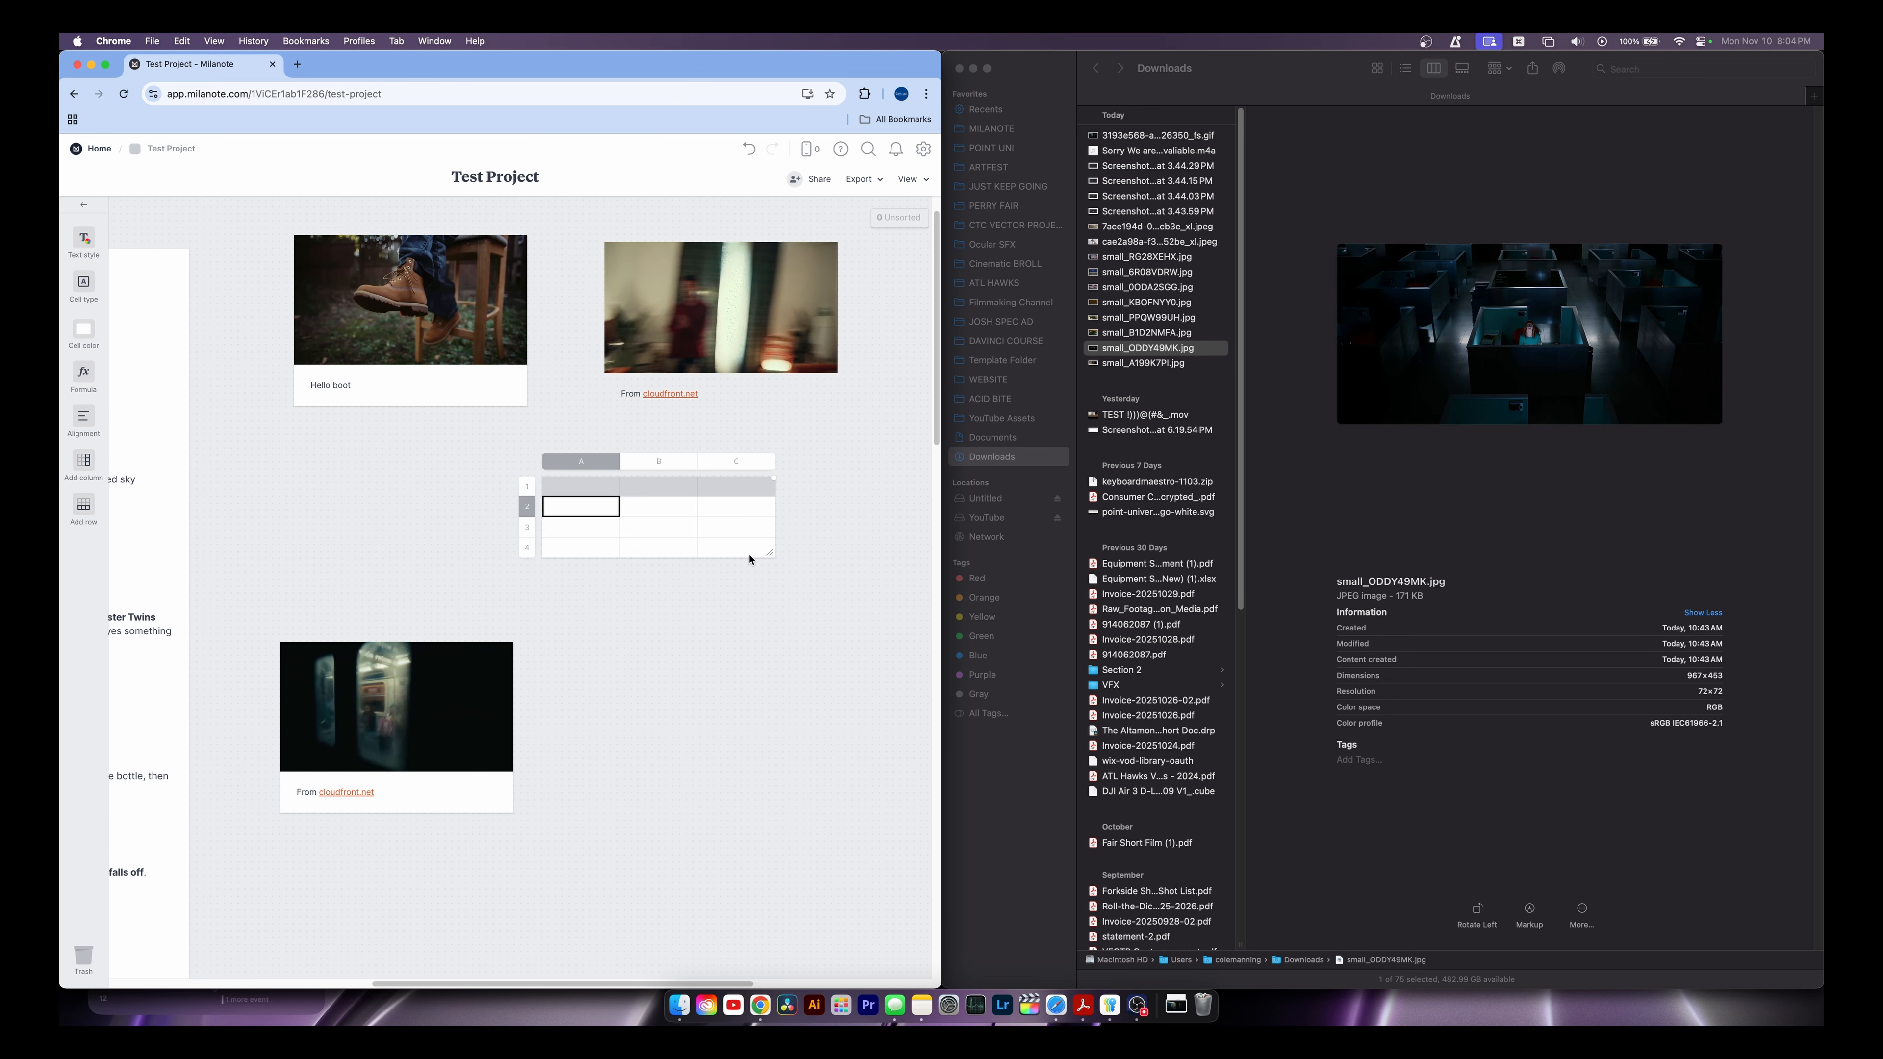
pyautogui.write('Shot 1')
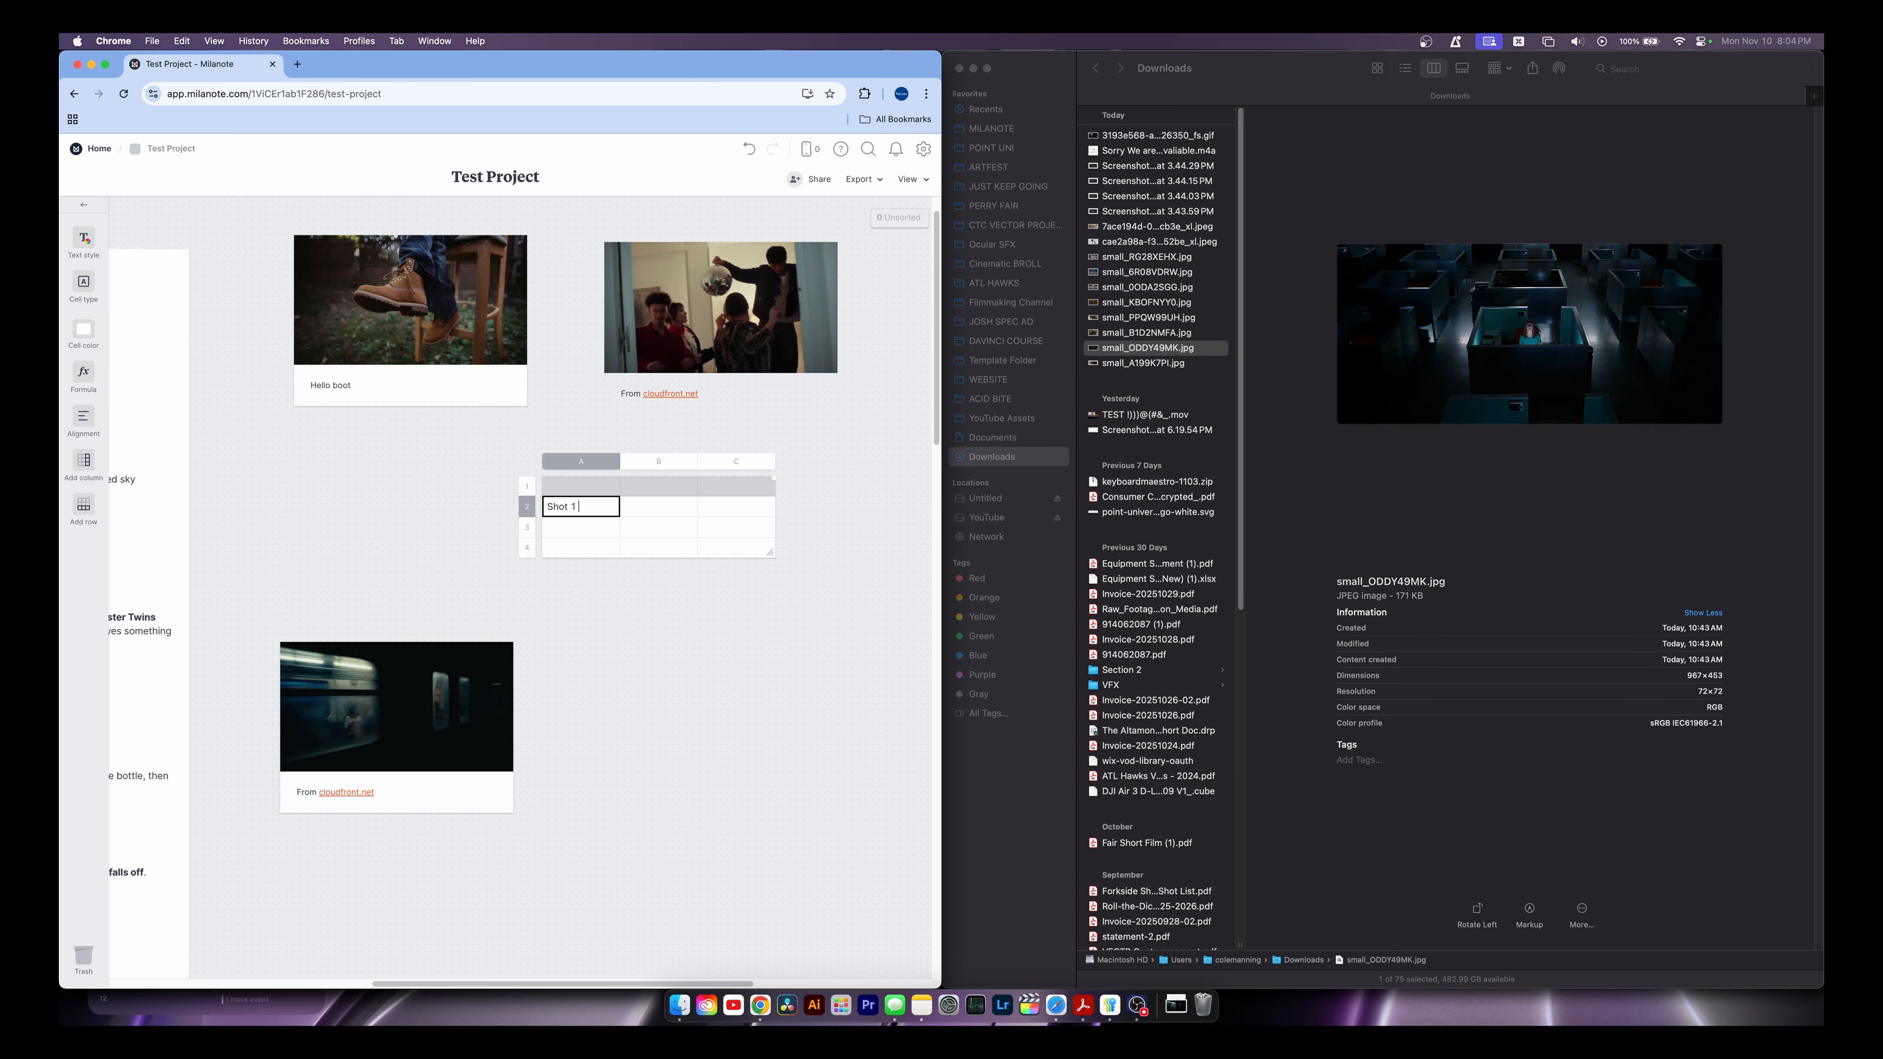
pyautogui.press('Return')
pyautogui.write('Shot 2')
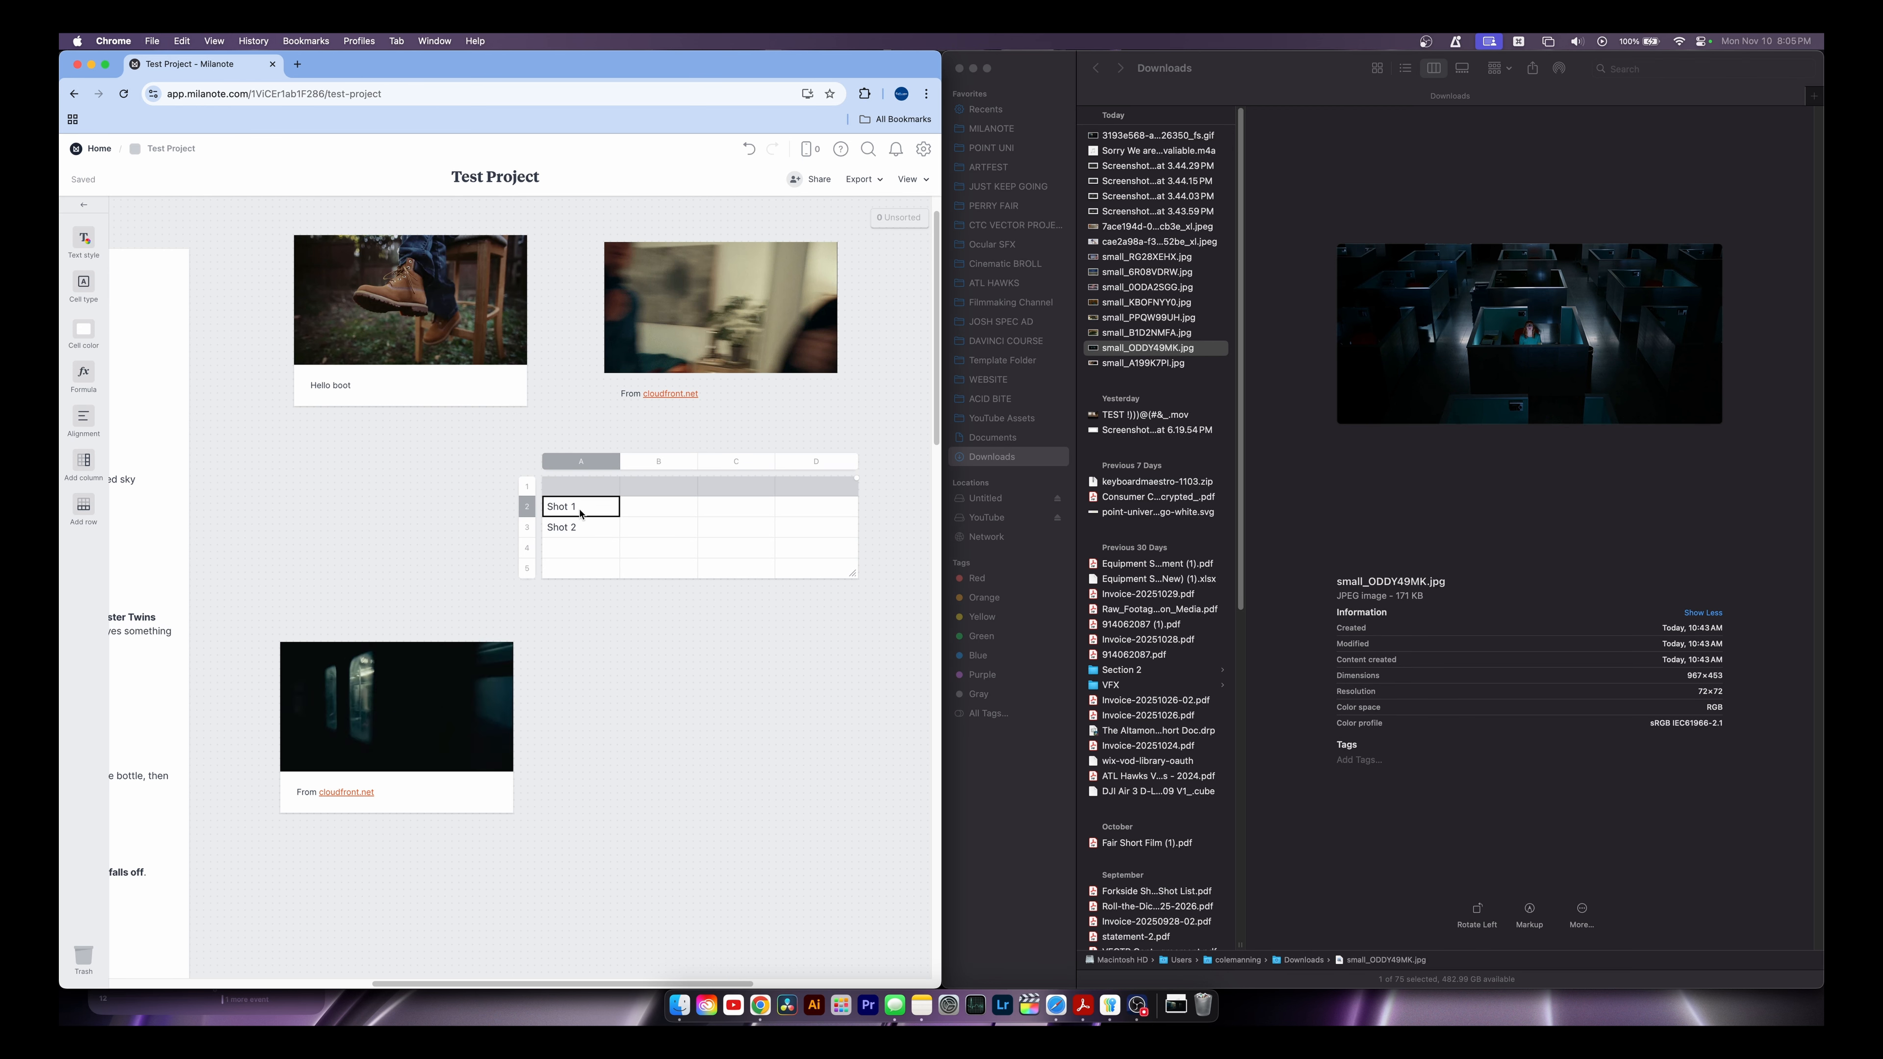
# Delete the Shot table and put an empty to-do list on the board
pyautogui.moveTo(505, 455); pyautogui.dragTo(860, 582)
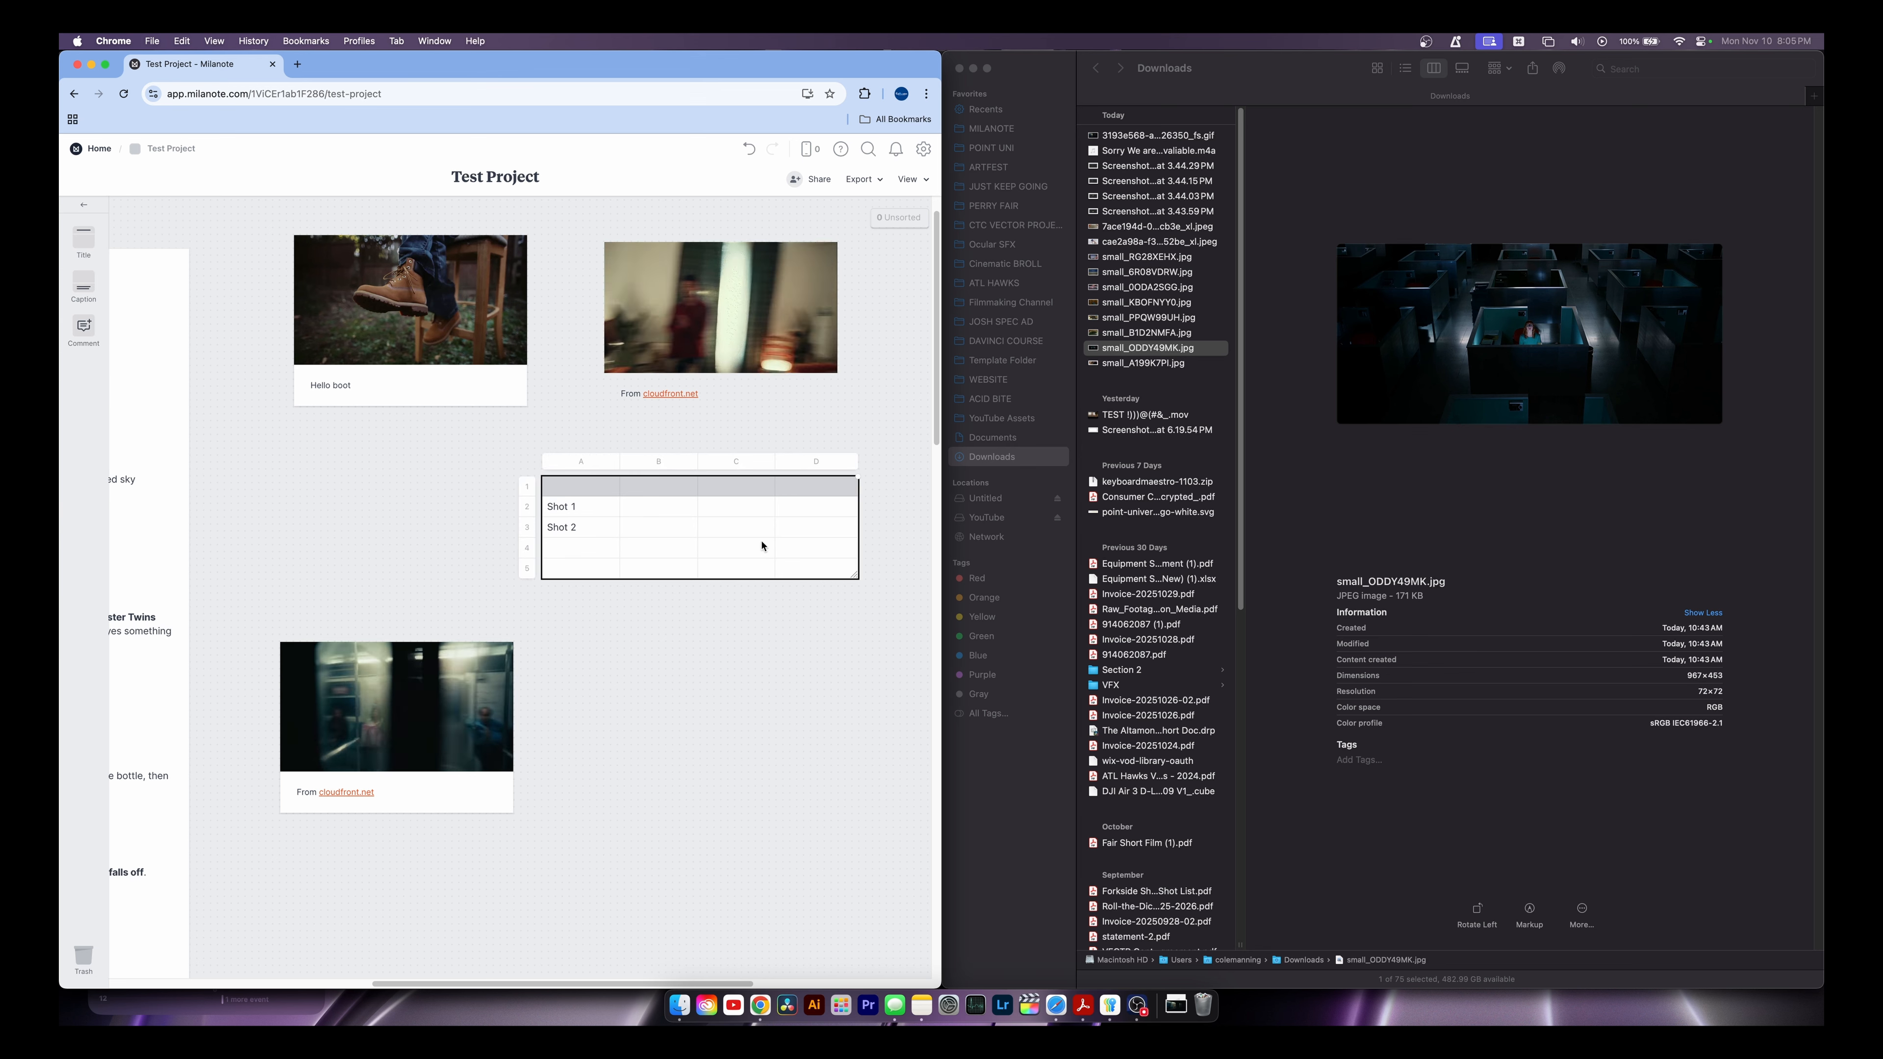
pyautogui.press('BackSpace')
pyautogui.moveTo(90, 307); pyautogui.dragTo(660, 513)
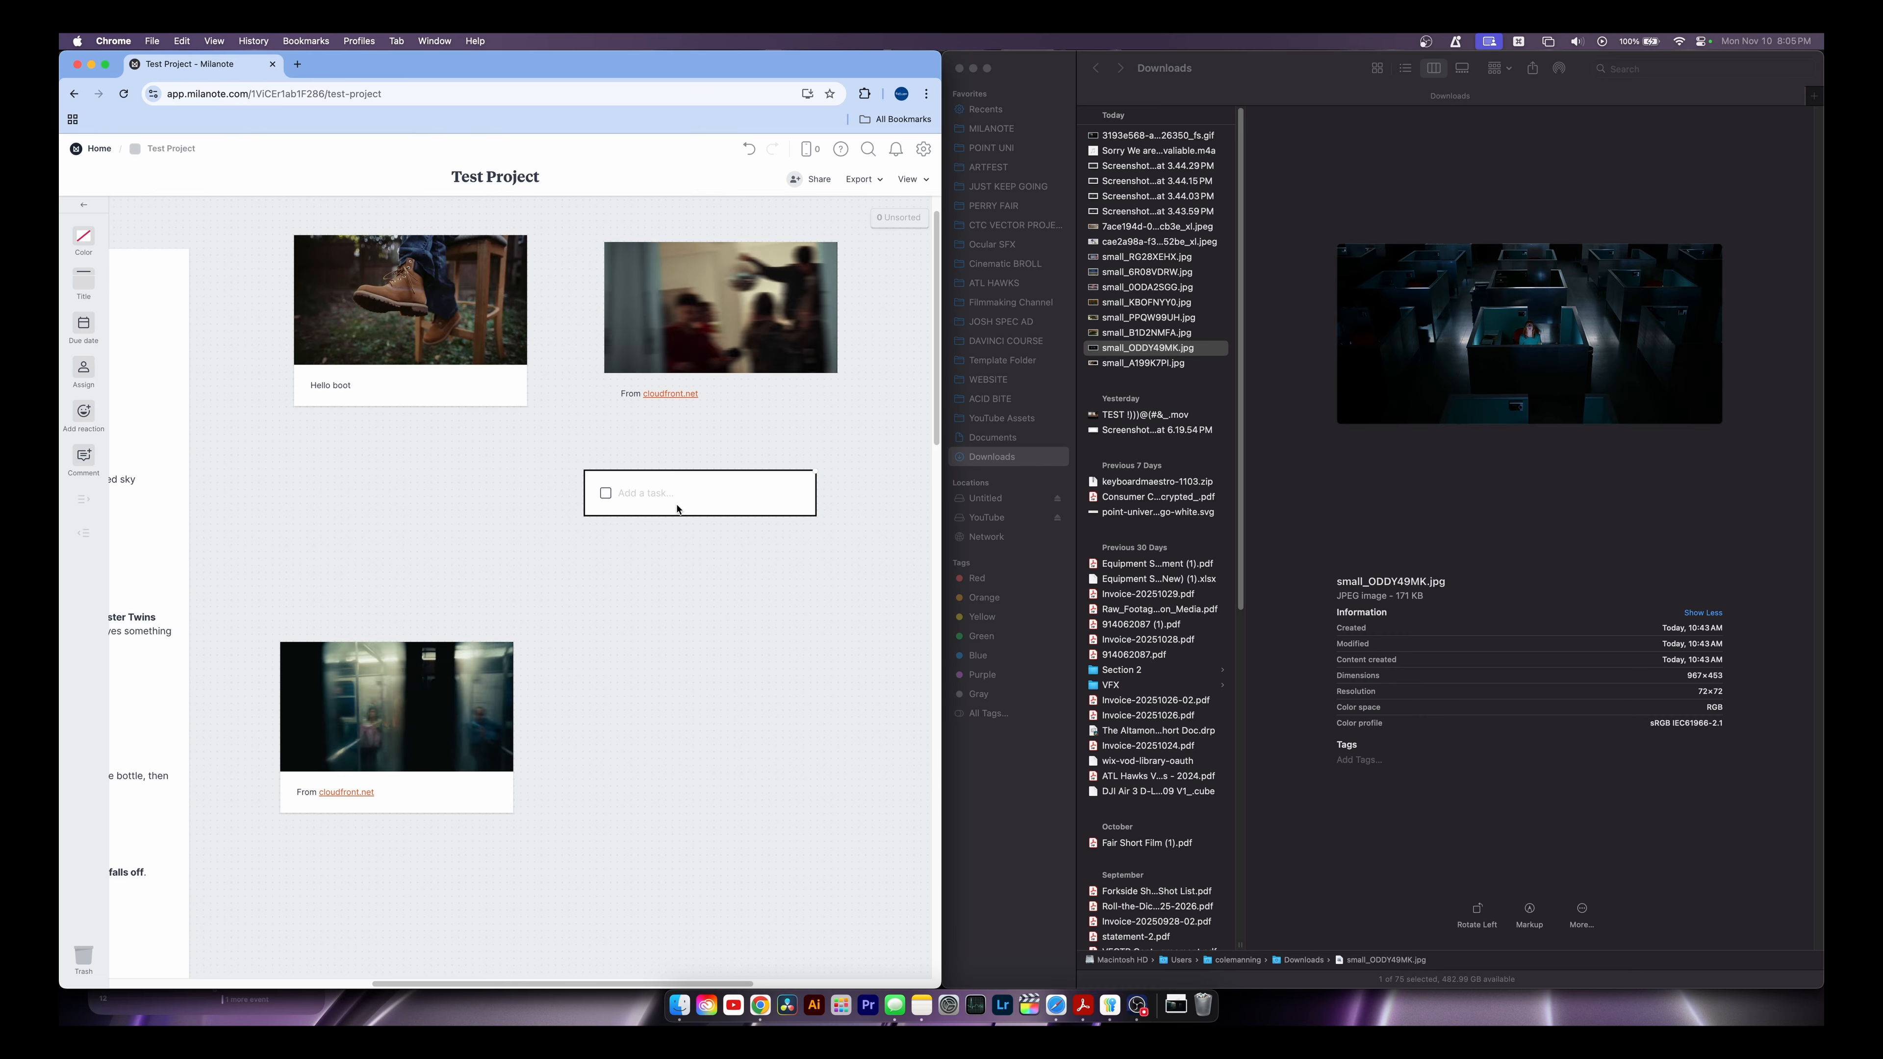
# Add TV, Blanket and Camera as tasks in the to-do list
pyautogui.write('TV')
pyautogui.press('Return')
pyautogui.write('Blanket')
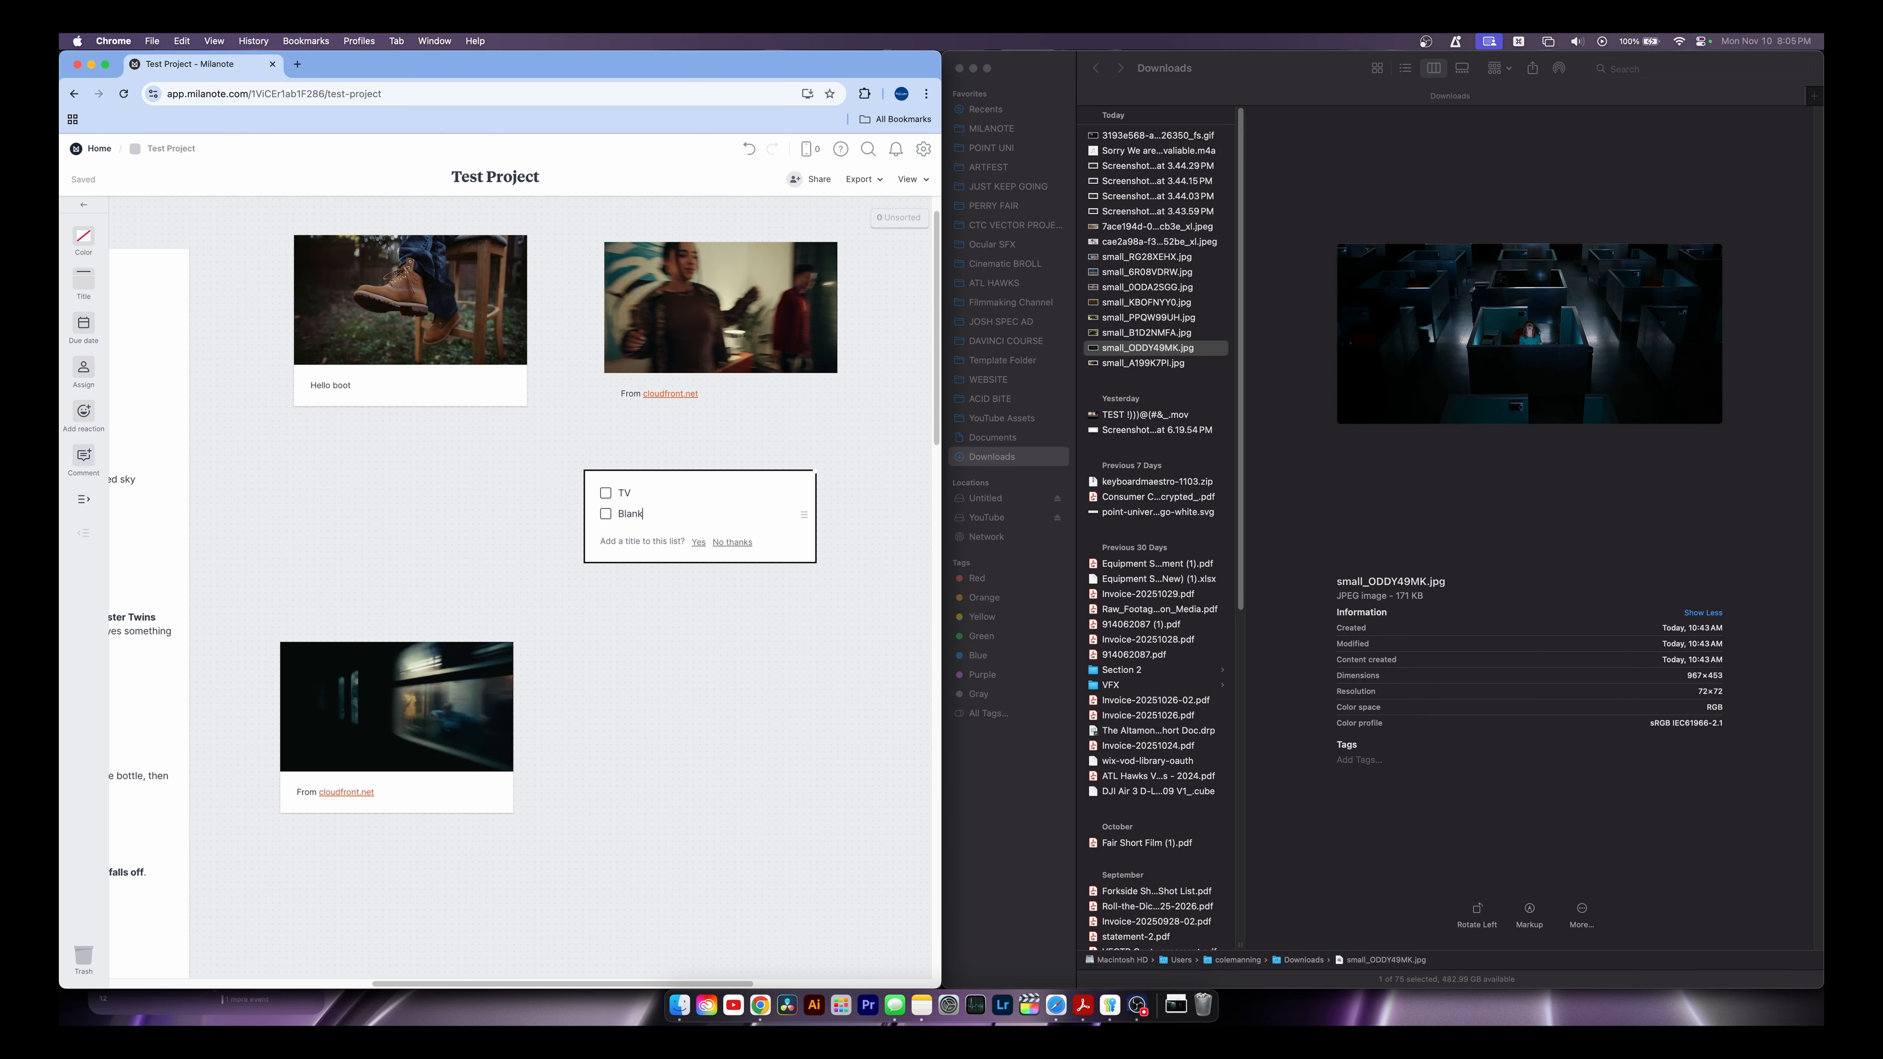
pyautogui.press('Return')
pyautogui.write('Camera')
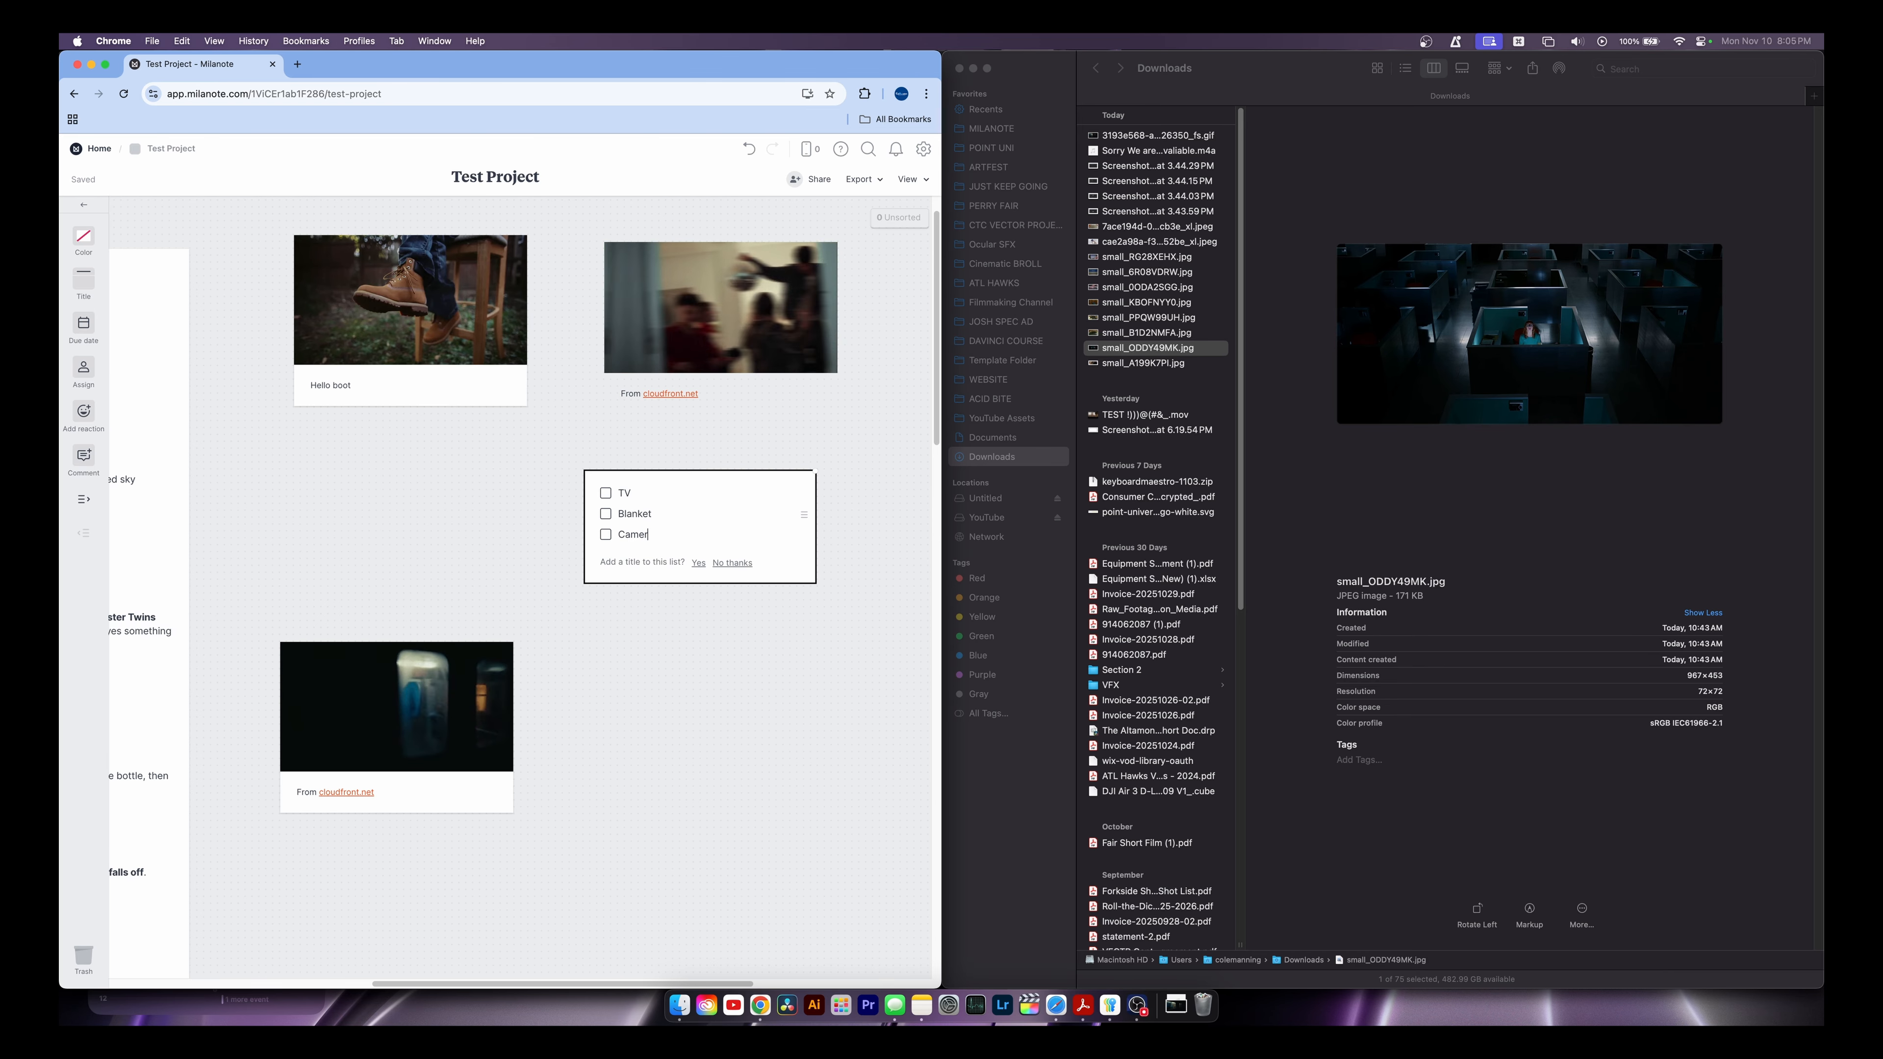
pyautogui.press('Return')
# Select the to-do list card and delete it from the board
pyautogui.moveTo(442, 454); pyautogui.dragTo(725, 567)
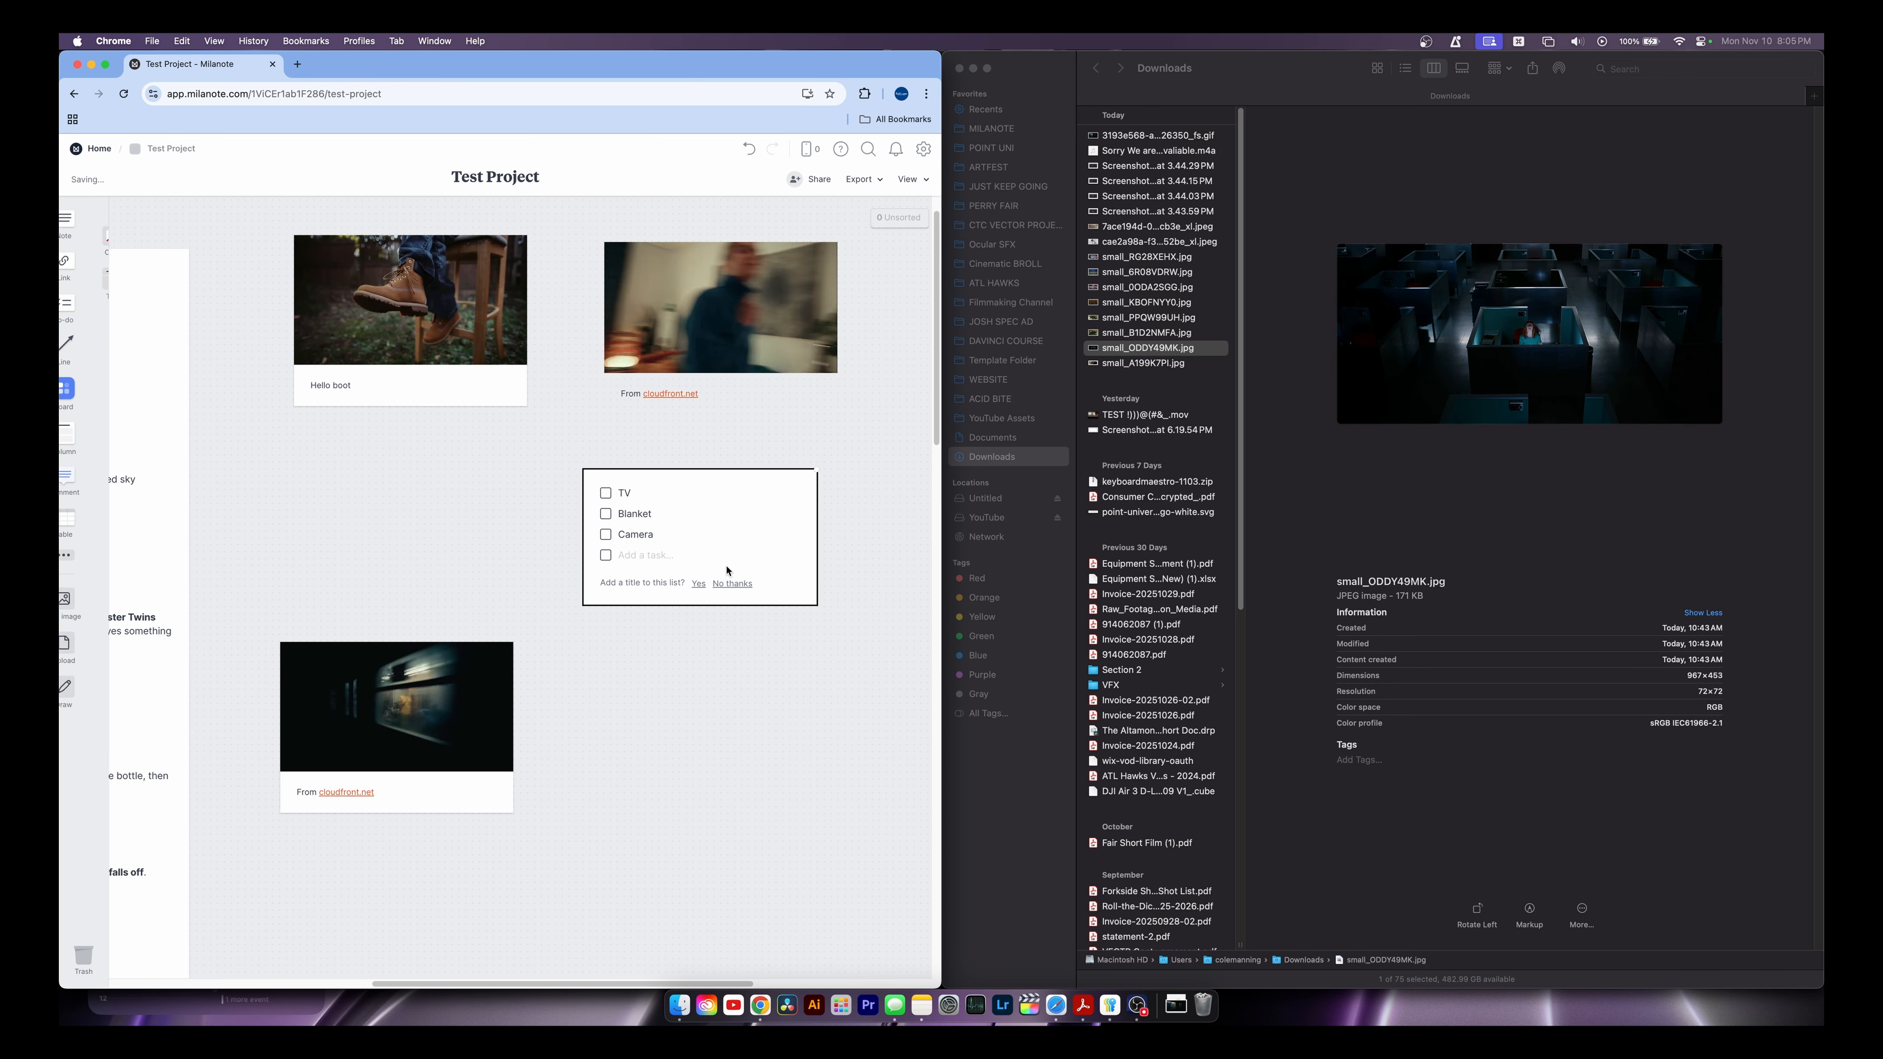
pyautogui.press('BackSpace')
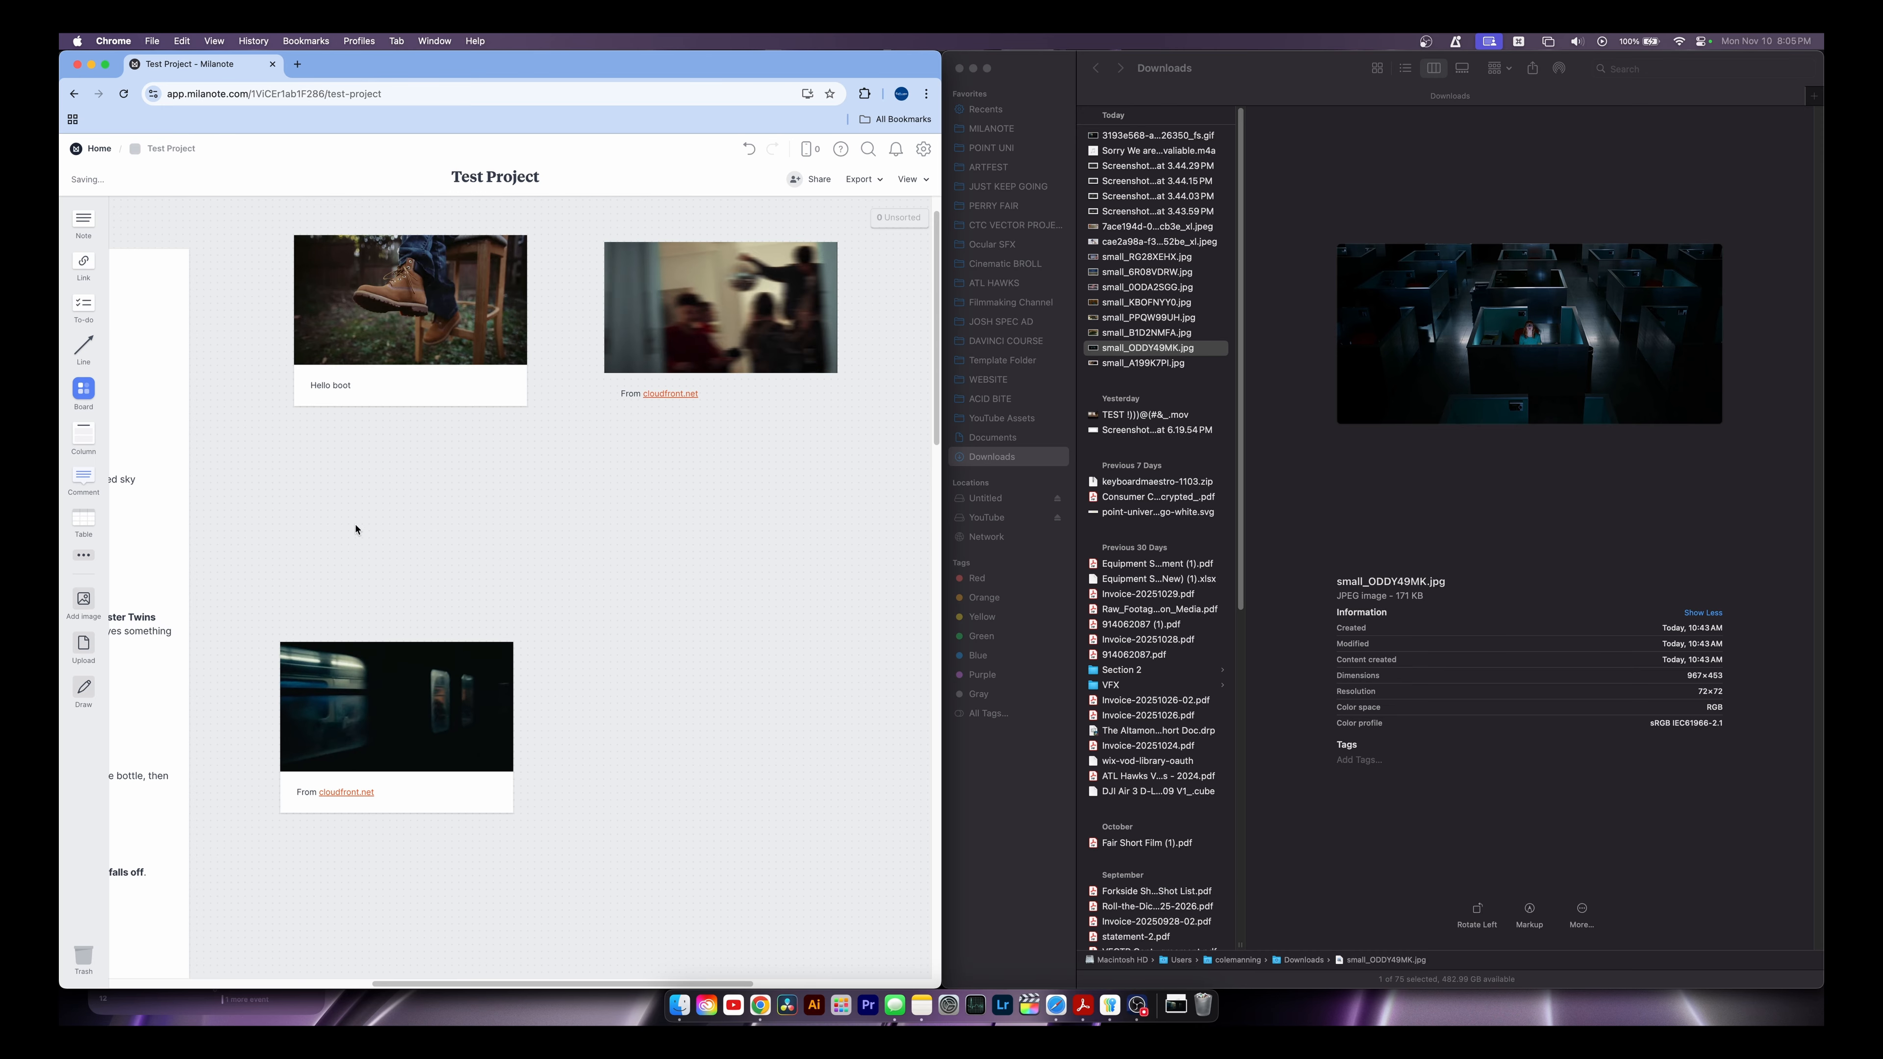
pyautogui.click(84, 555)
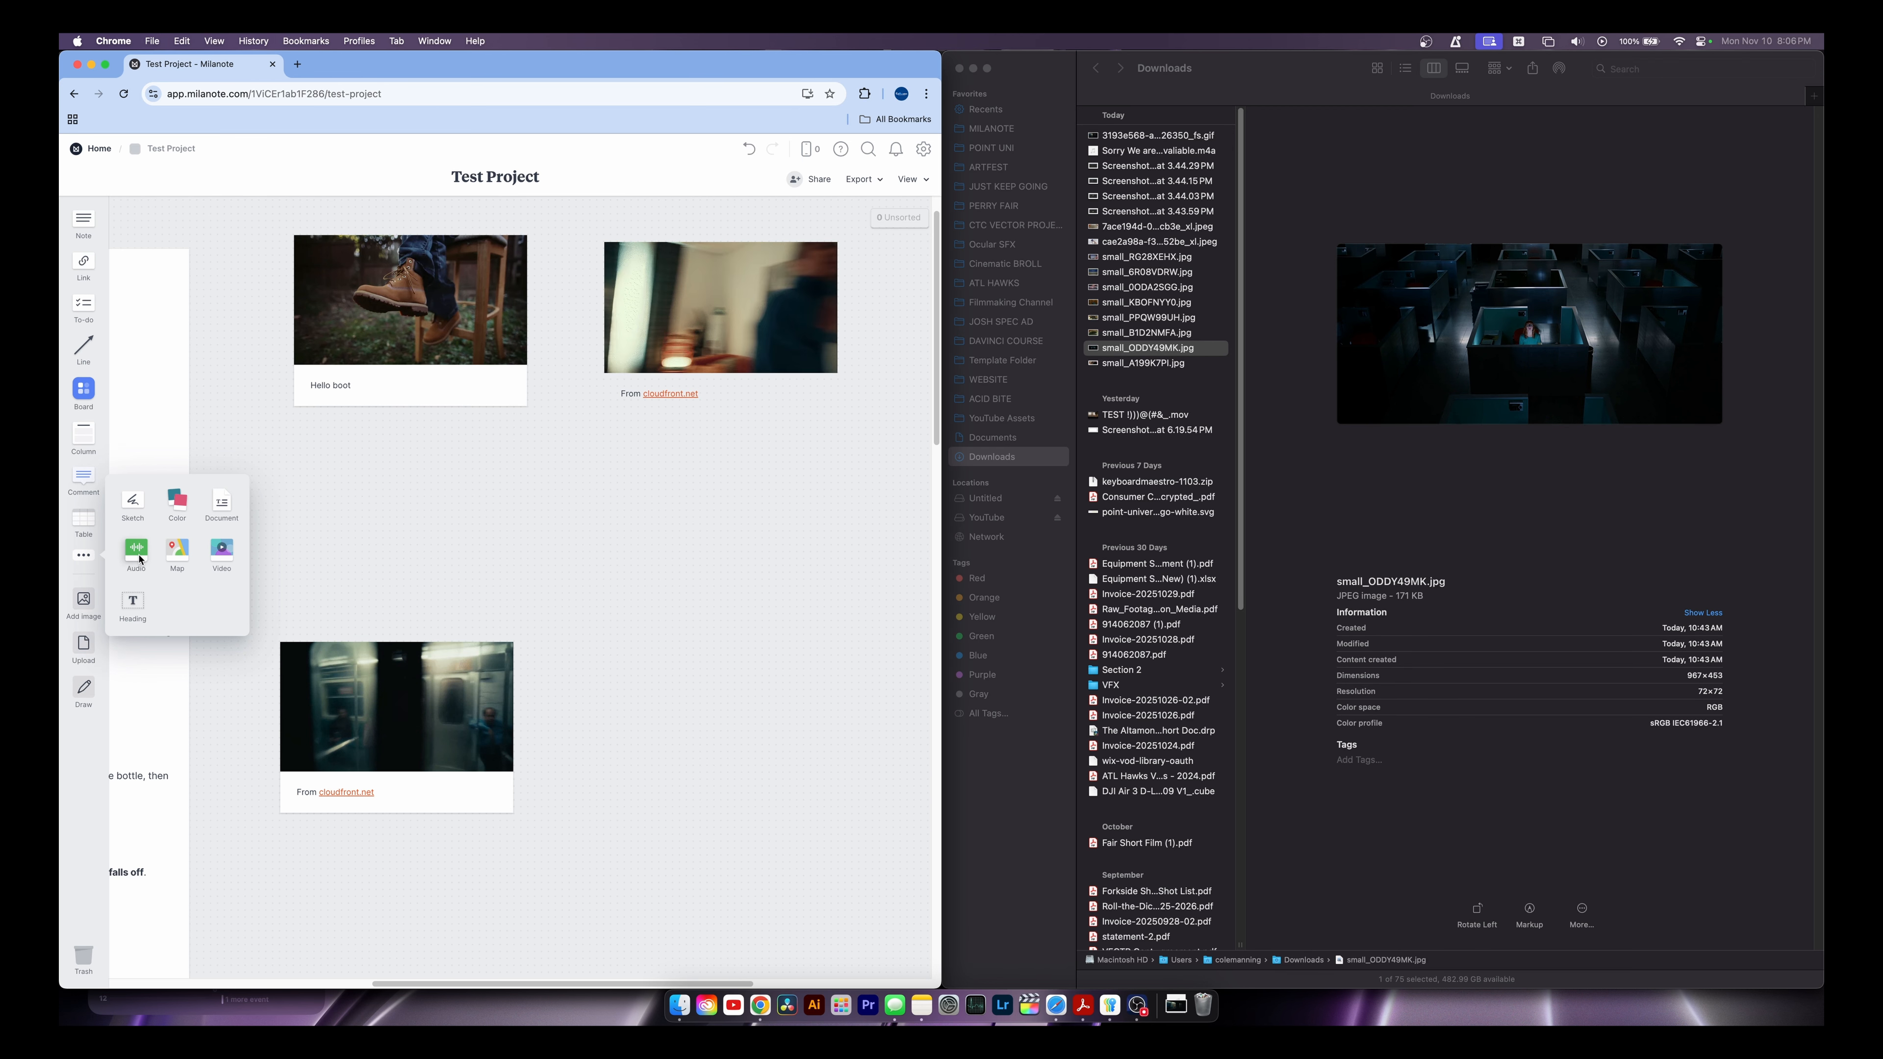
# Add then delete an empty audio card, and place a new sketch card on the board
pyautogui.moveTo(141, 560); pyautogui.dragTo(513, 551)
pyautogui.press('Delete')
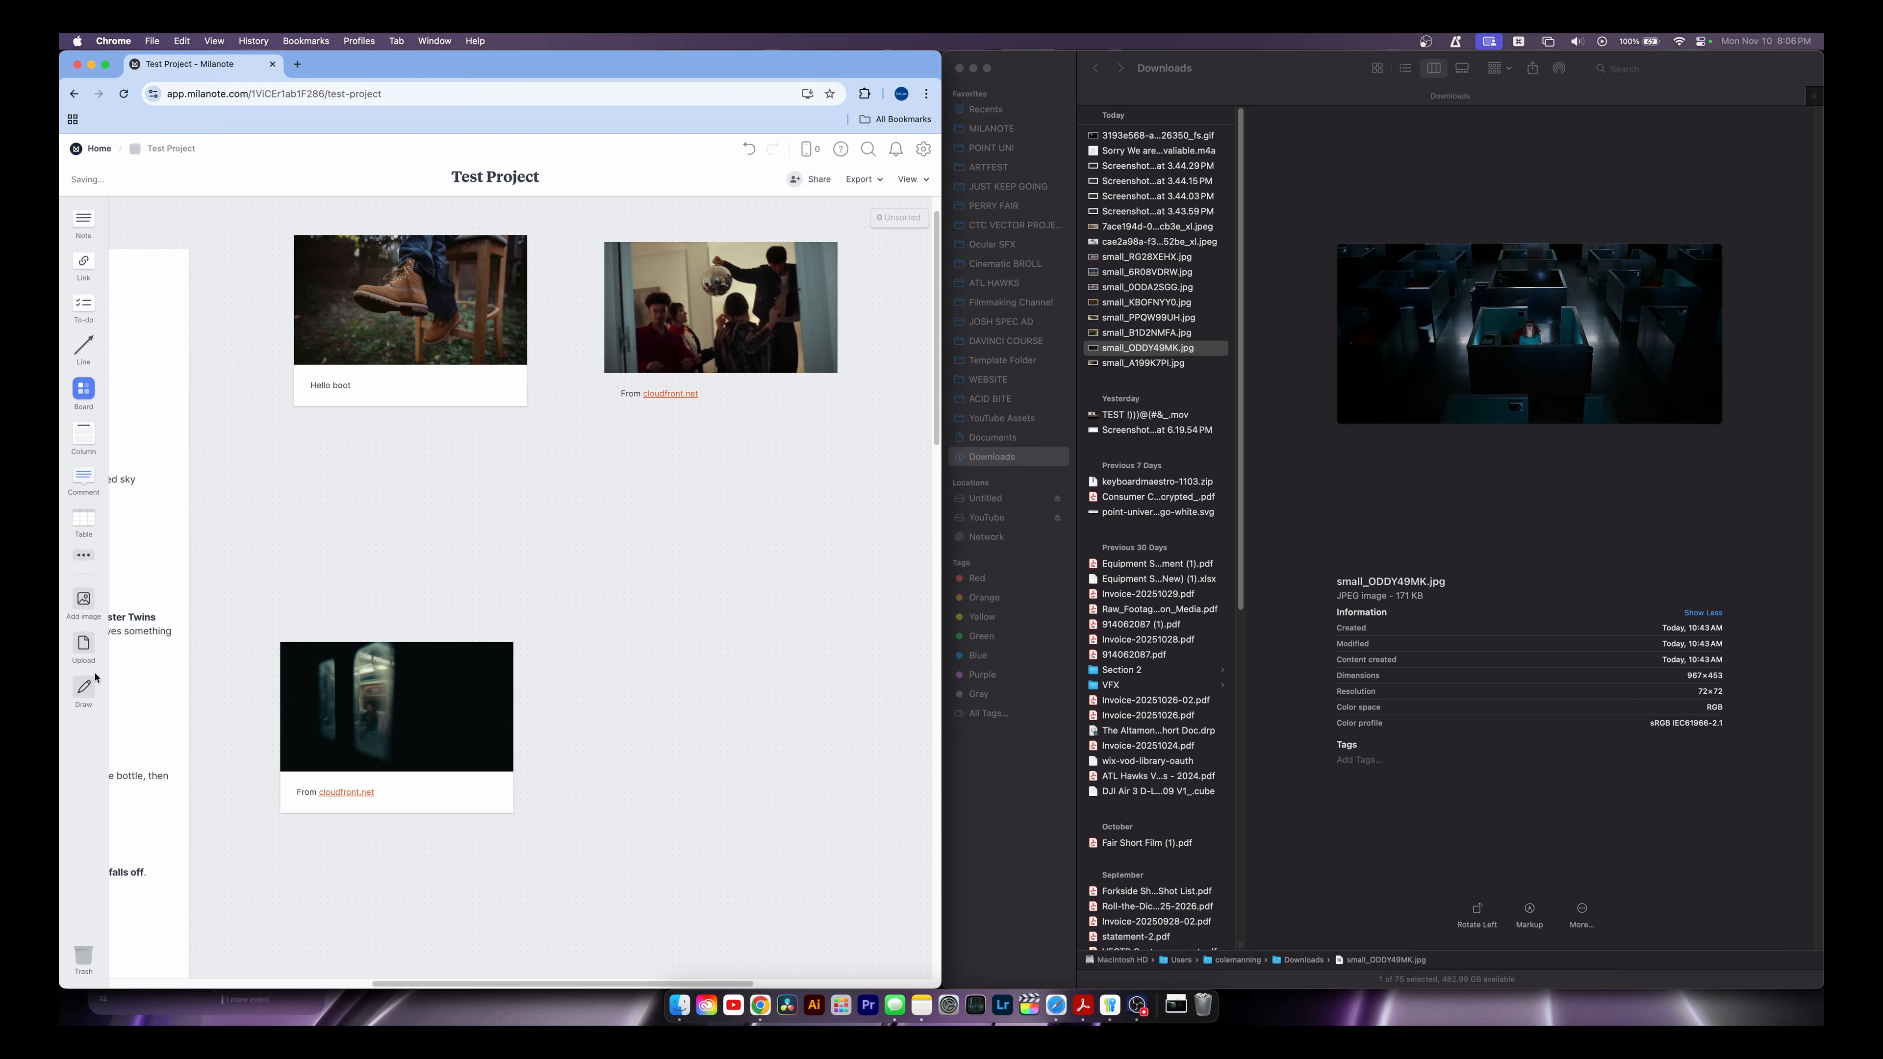
pyautogui.click(84, 565)
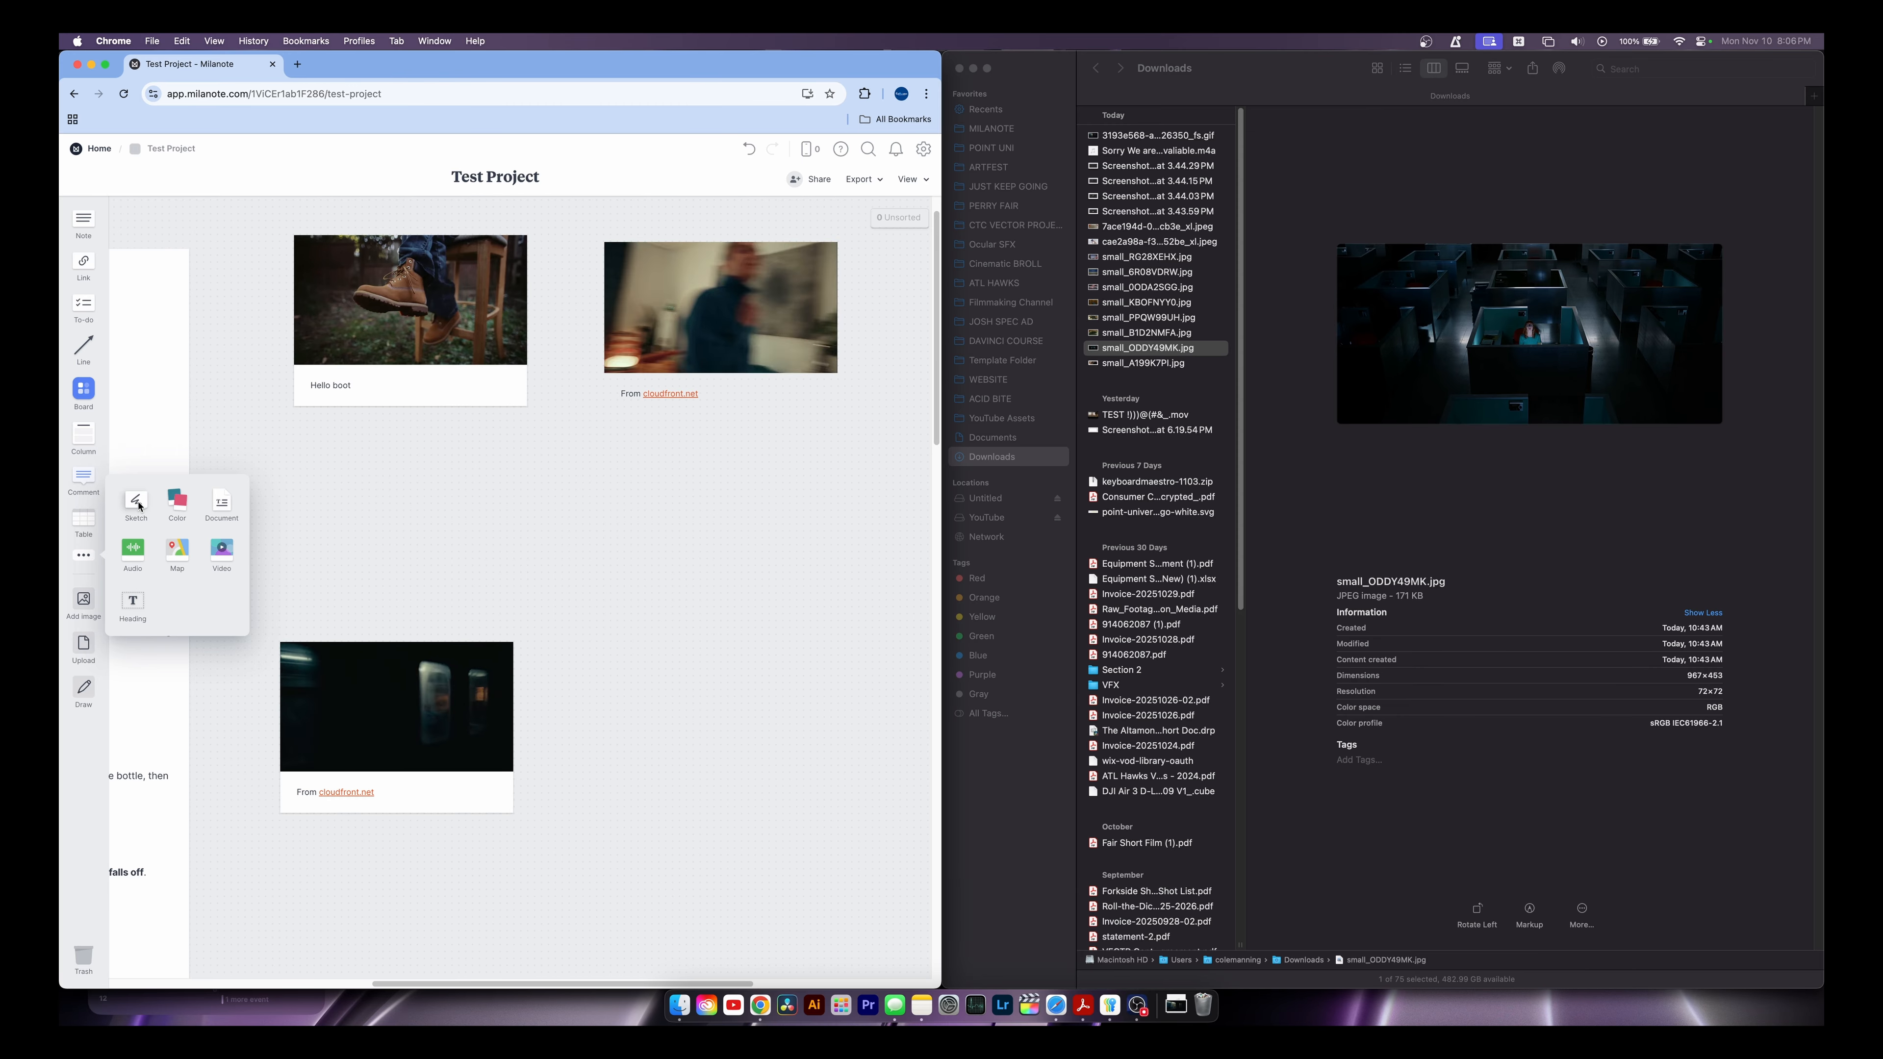
pyautogui.moveTo(141, 506)
pyautogui.mouseDown()
pyautogui.moveTo(496, 509)
pyautogui.moveTo(546, 483)
pyautogui.mouseUp()
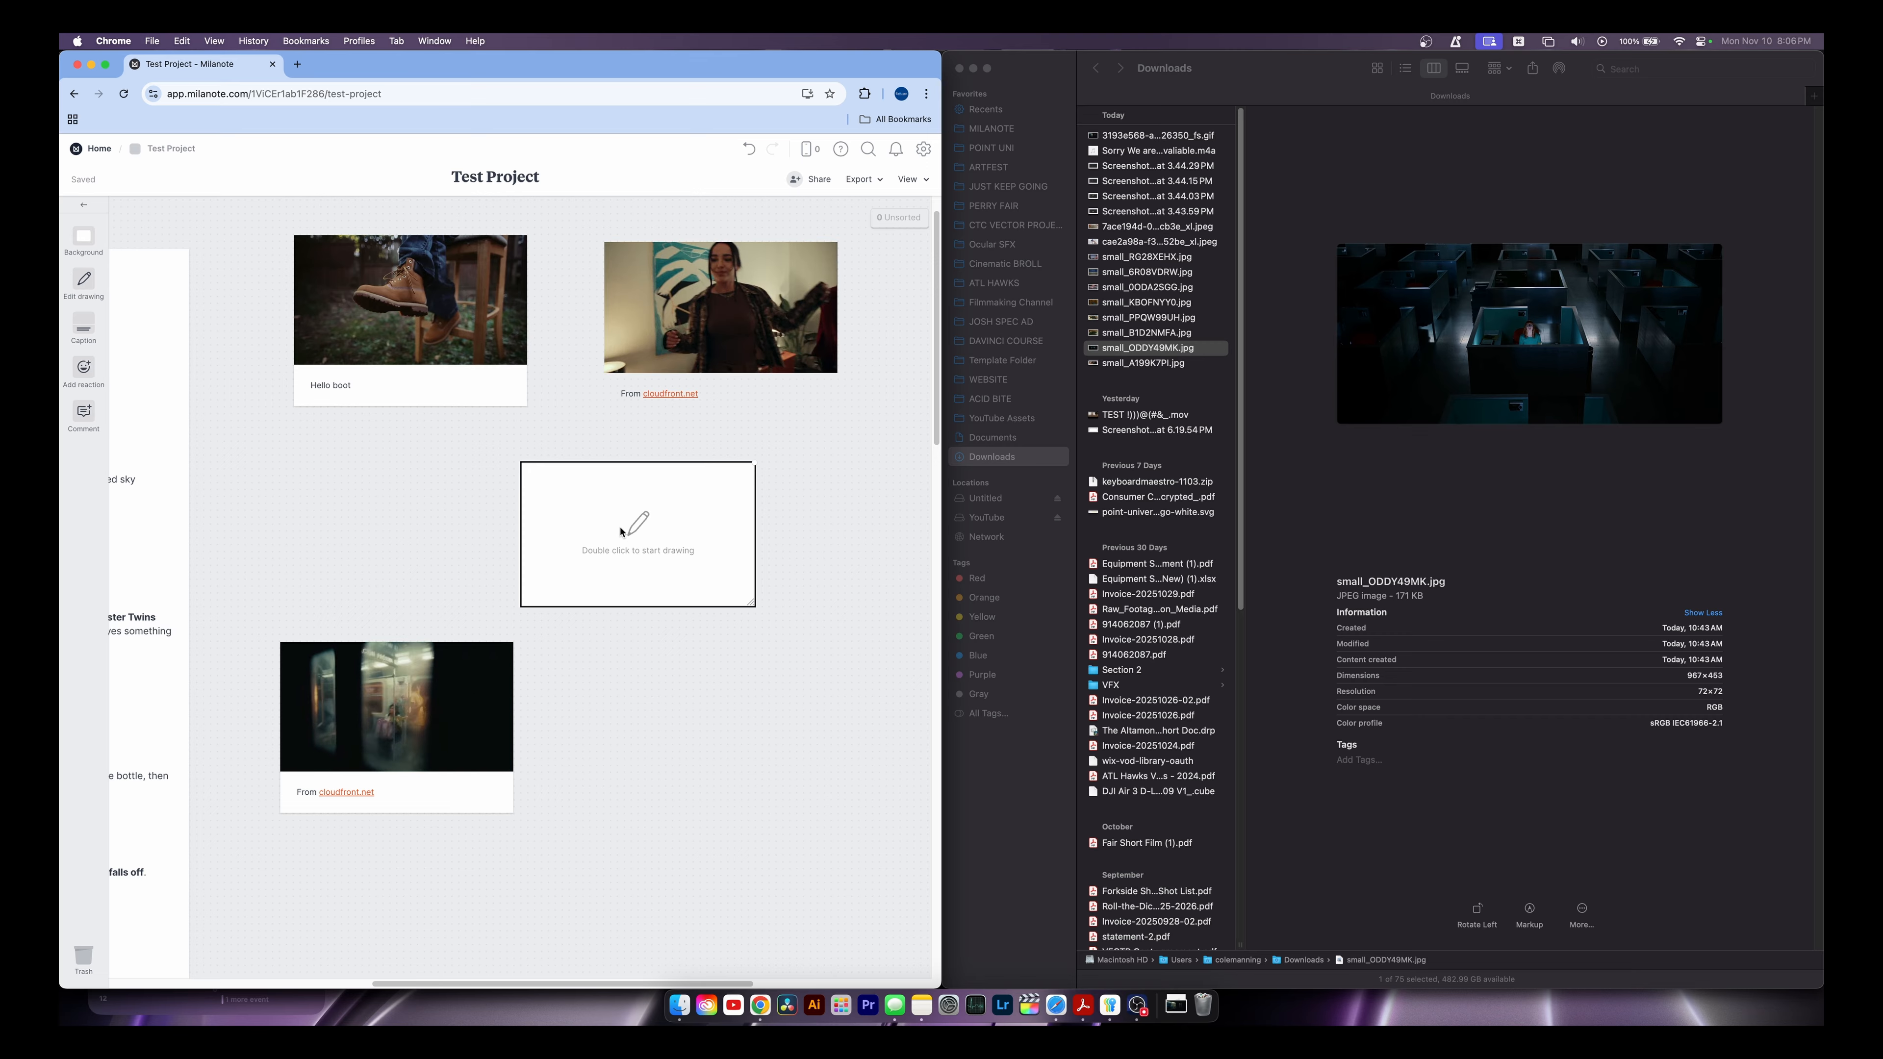
# Draw a navy stick figure in the sketch card, then cancel without saving
pyautogui.doubleClick(552, 524)
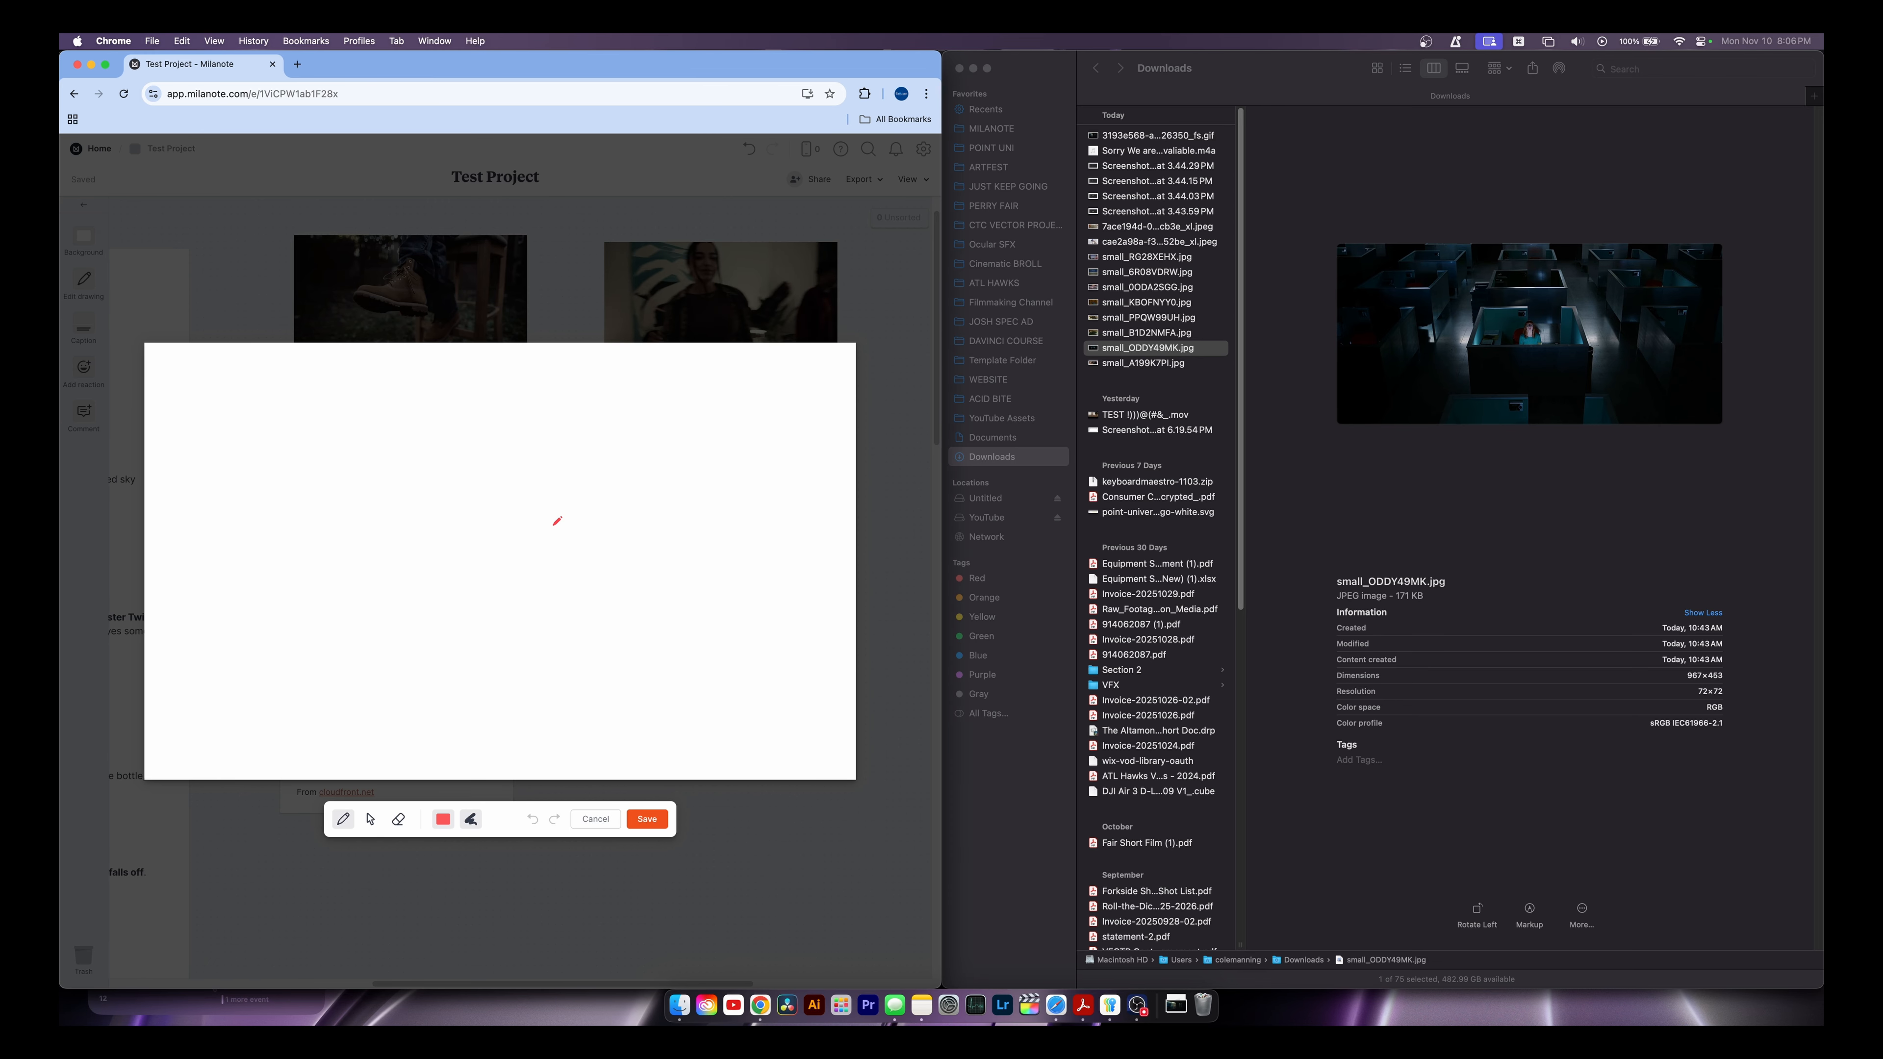
pyautogui.click(443, 819)
pyautogui.click(465, 743)
pyautogui.click(517, 820)
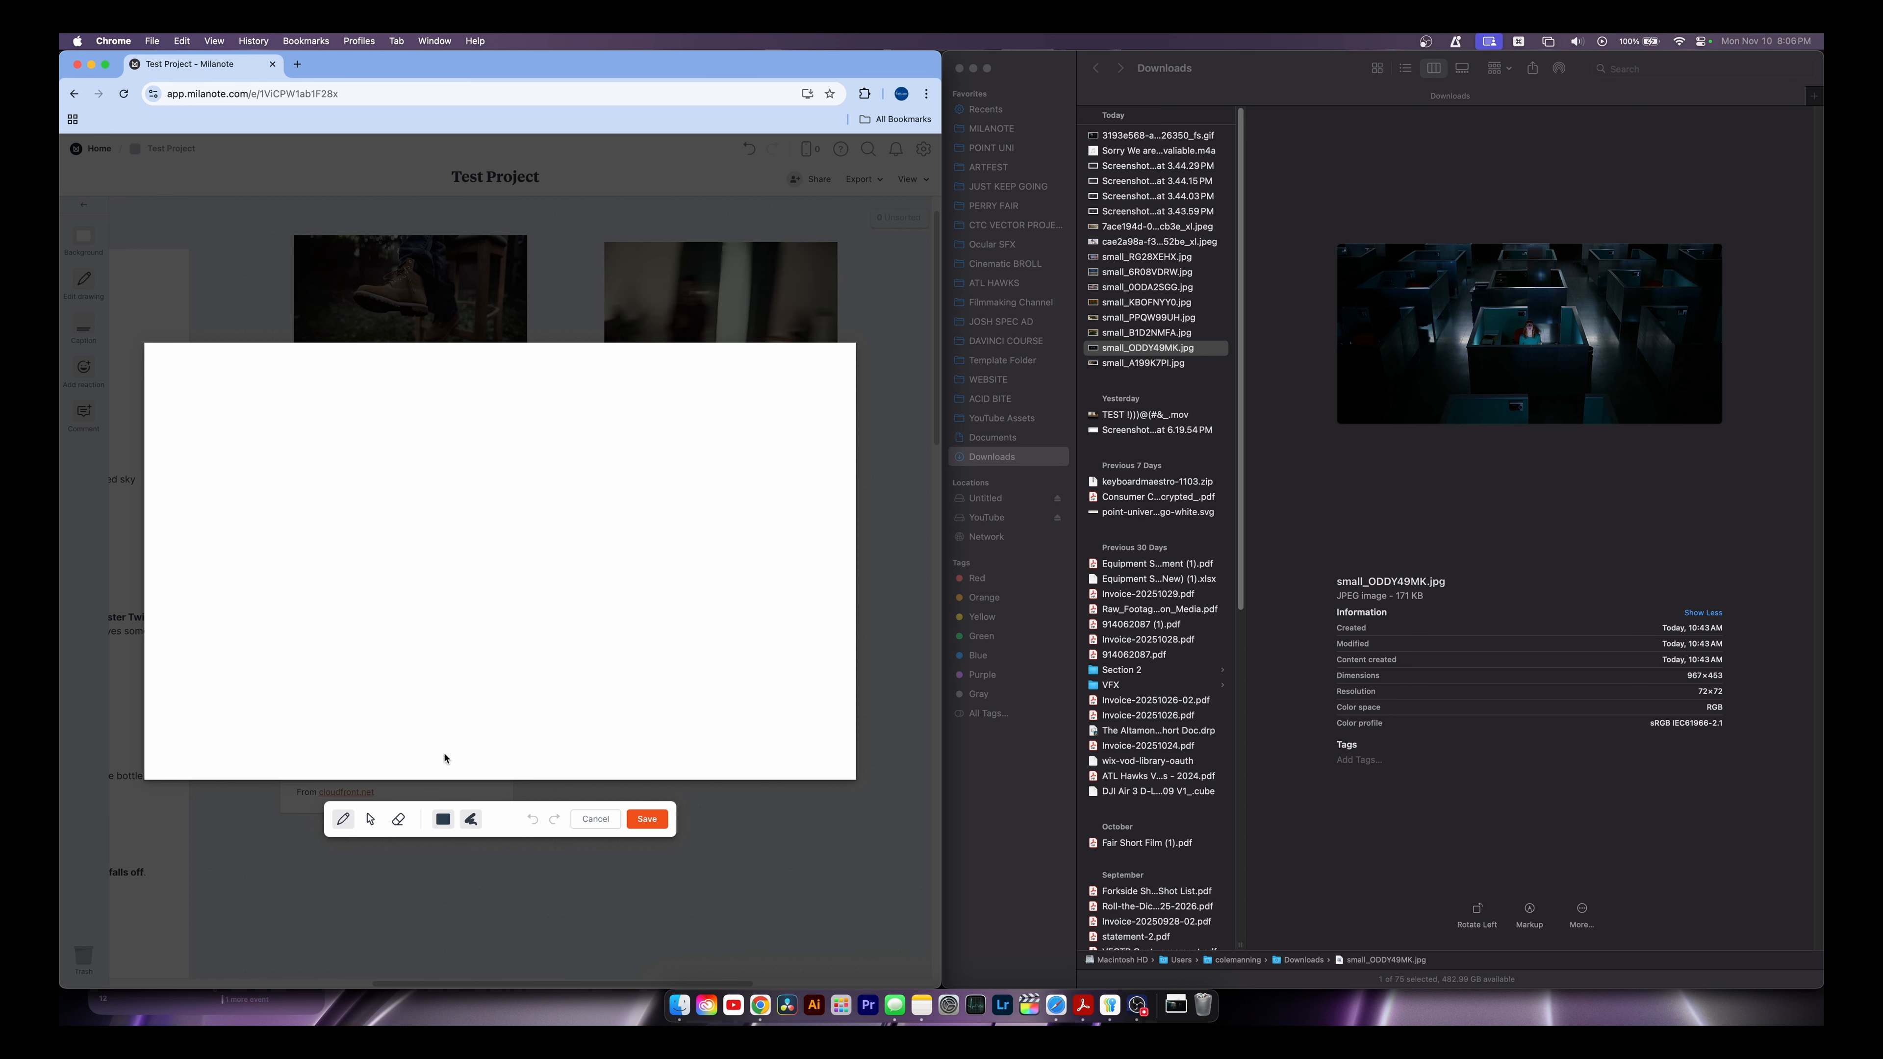
pyautogui.click(398, 571)
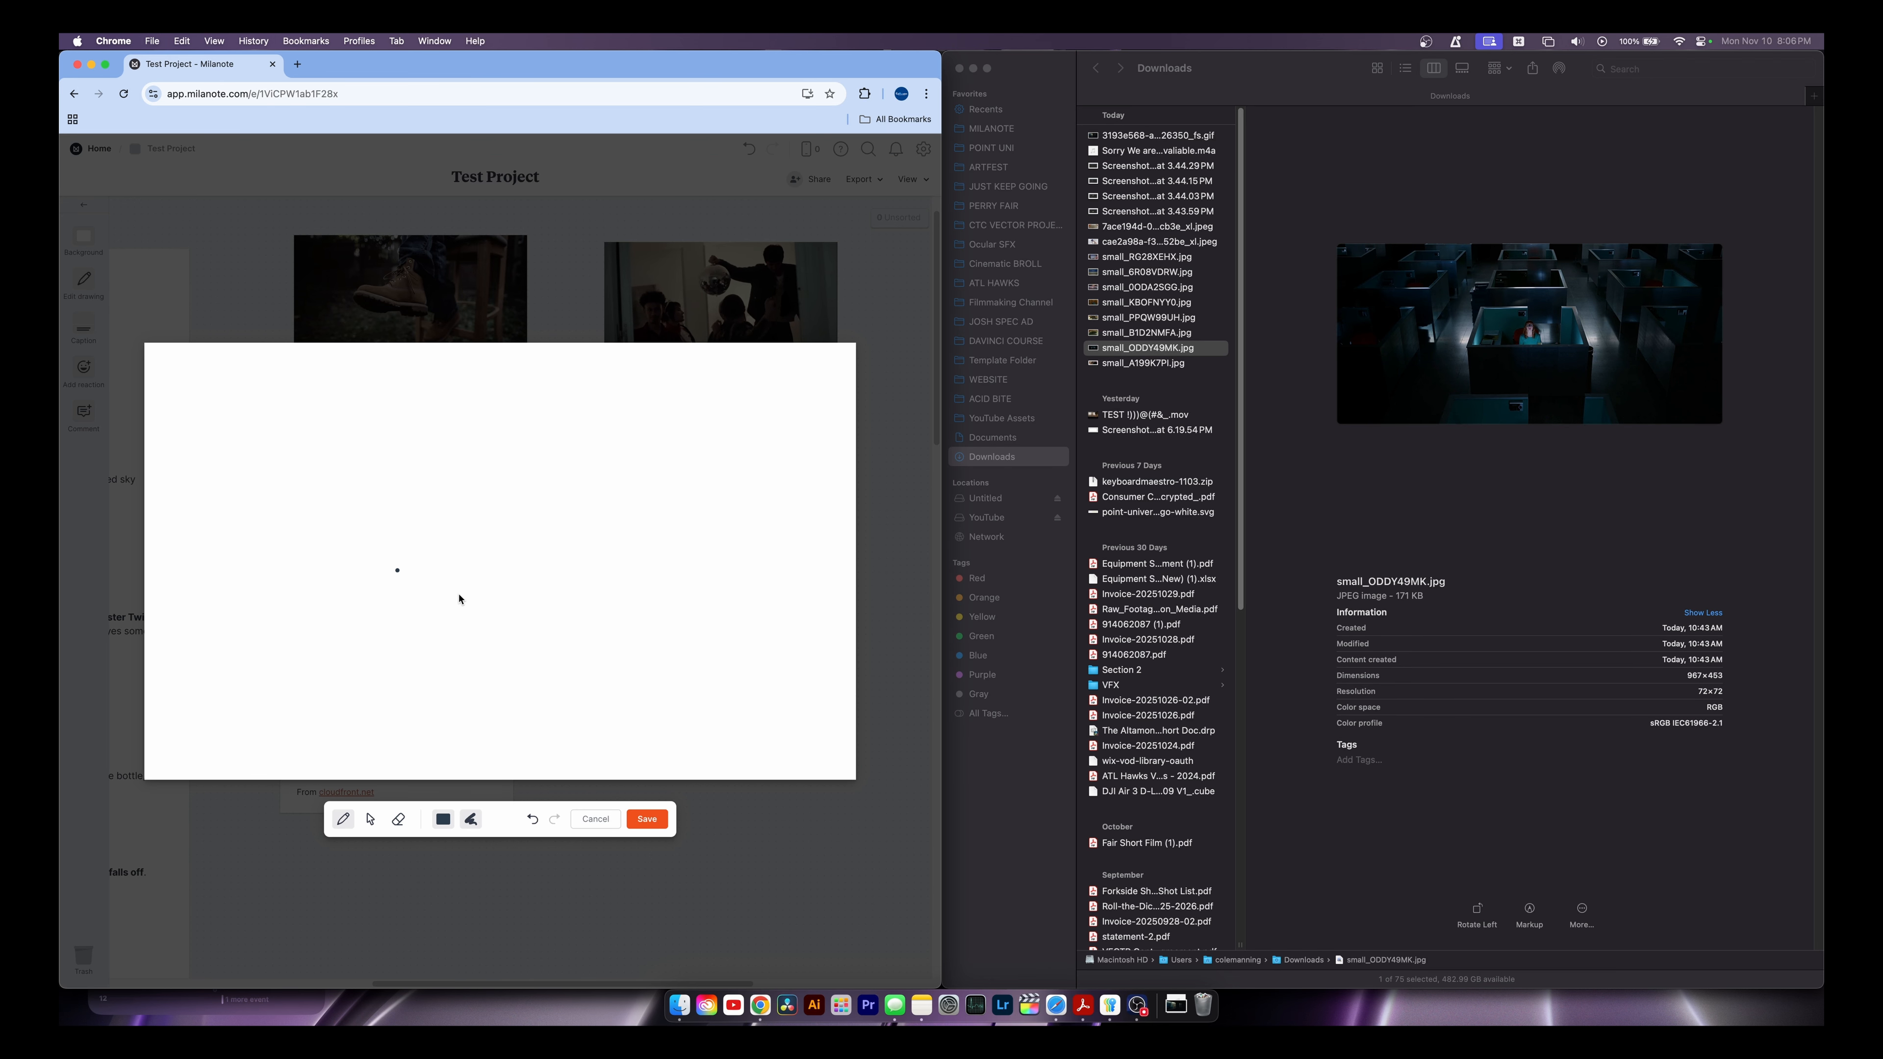
pyautogui.moveTo(632, 568)
pyautogui.mouseDown()
pyautogui.moveTo(607, 688)
pyautogui.moveTo(691, 675)
pyautogui.mouseUp()
pyautogui.moveTo(633, 568)
pyautogui.mouseDown()
pyautogui.moveTo(610, 509)
pyautogui.moveTo(590, 558)
pyautogui.moveTo(667, 520)
pyautogui.moveTo(582, 494)
pyautogui.mouseUp()
pyautogui.click(598, 821)
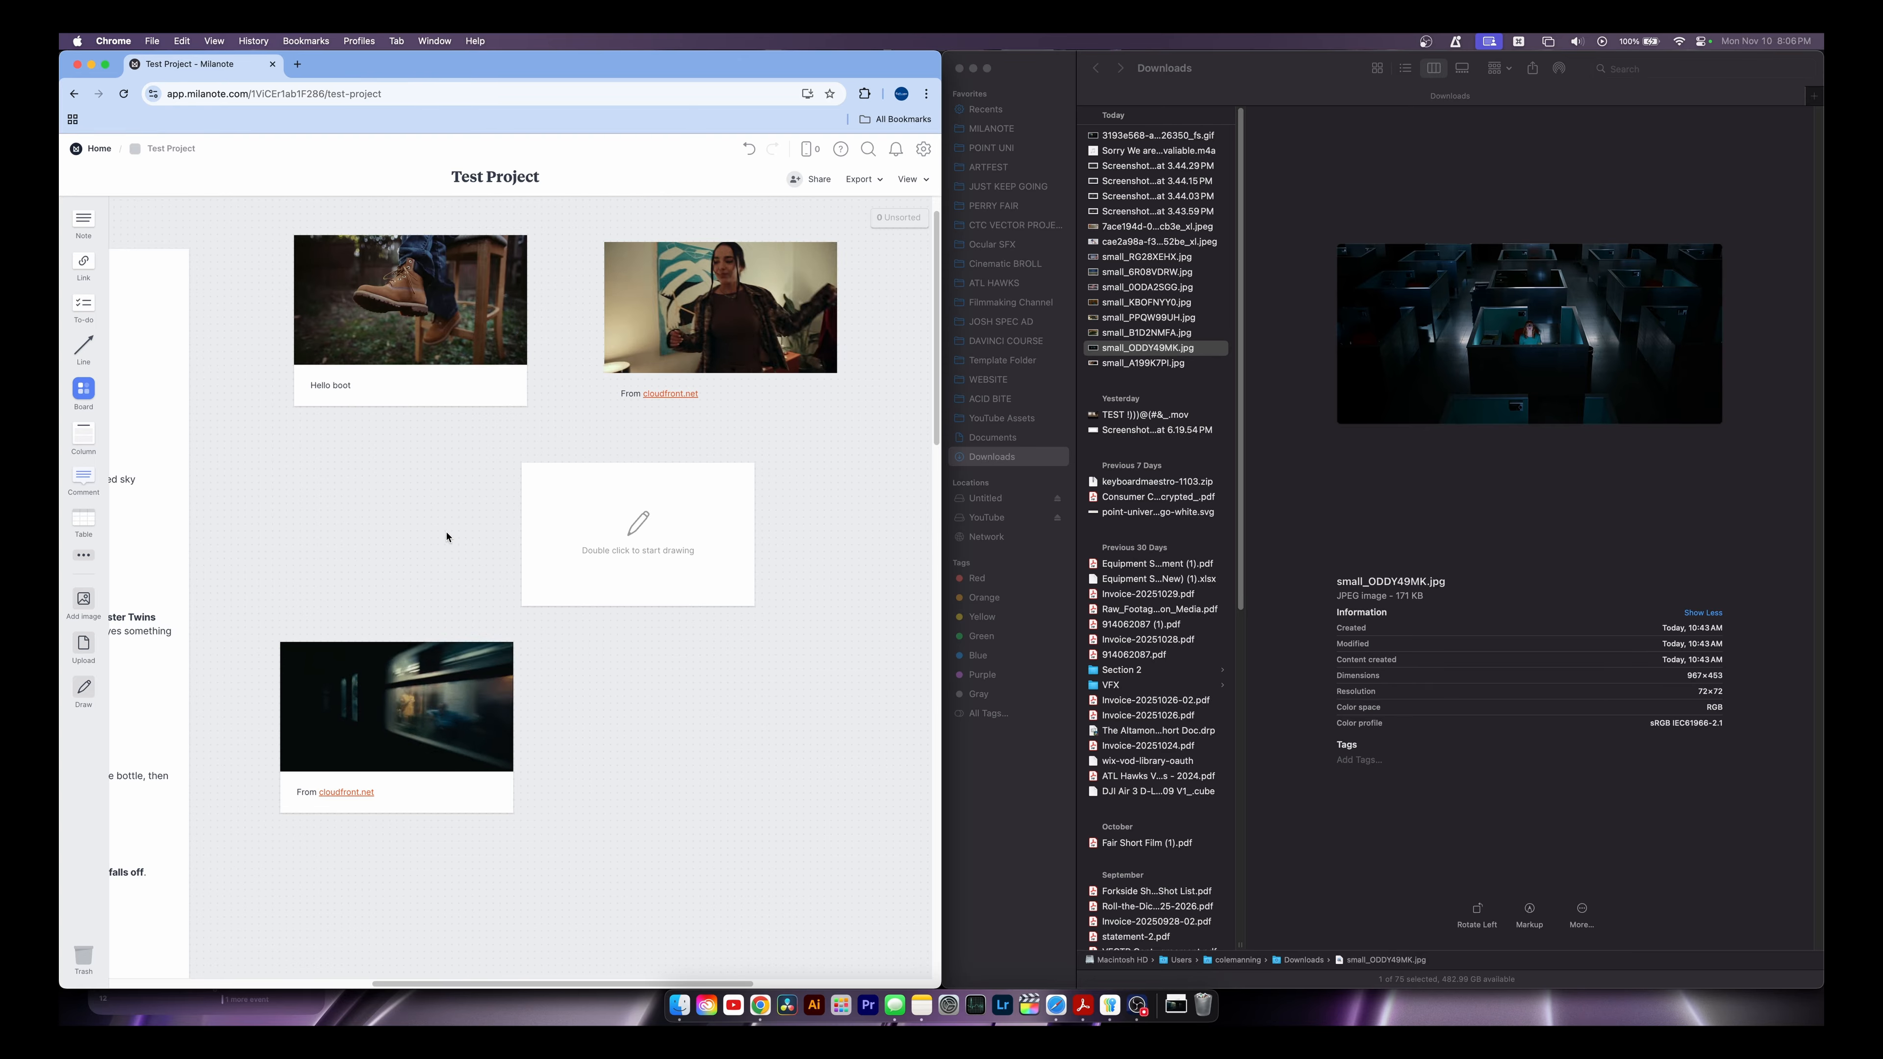
# Delete the empty sketch card and return to the Home board
pyautogui.click(665, 536)
pyautogui.press('BackSpace')
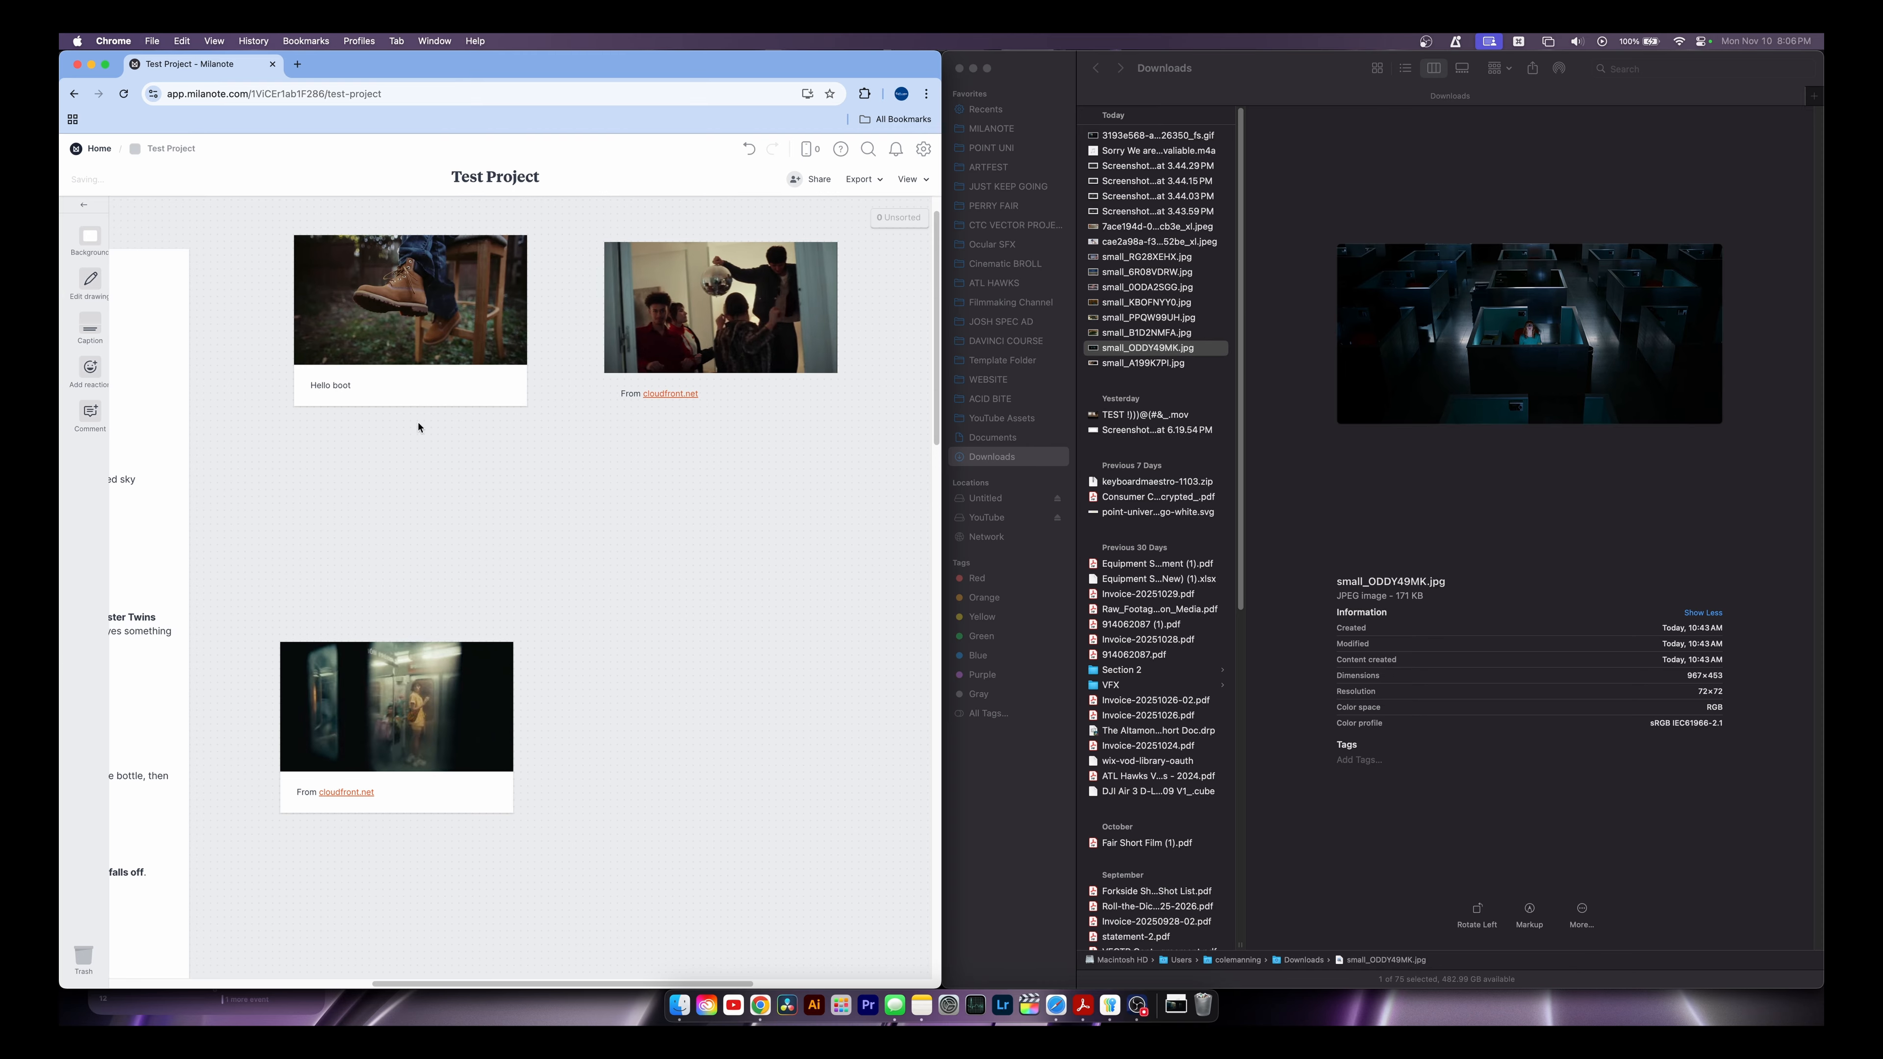
pyautogui.click(100, 150)
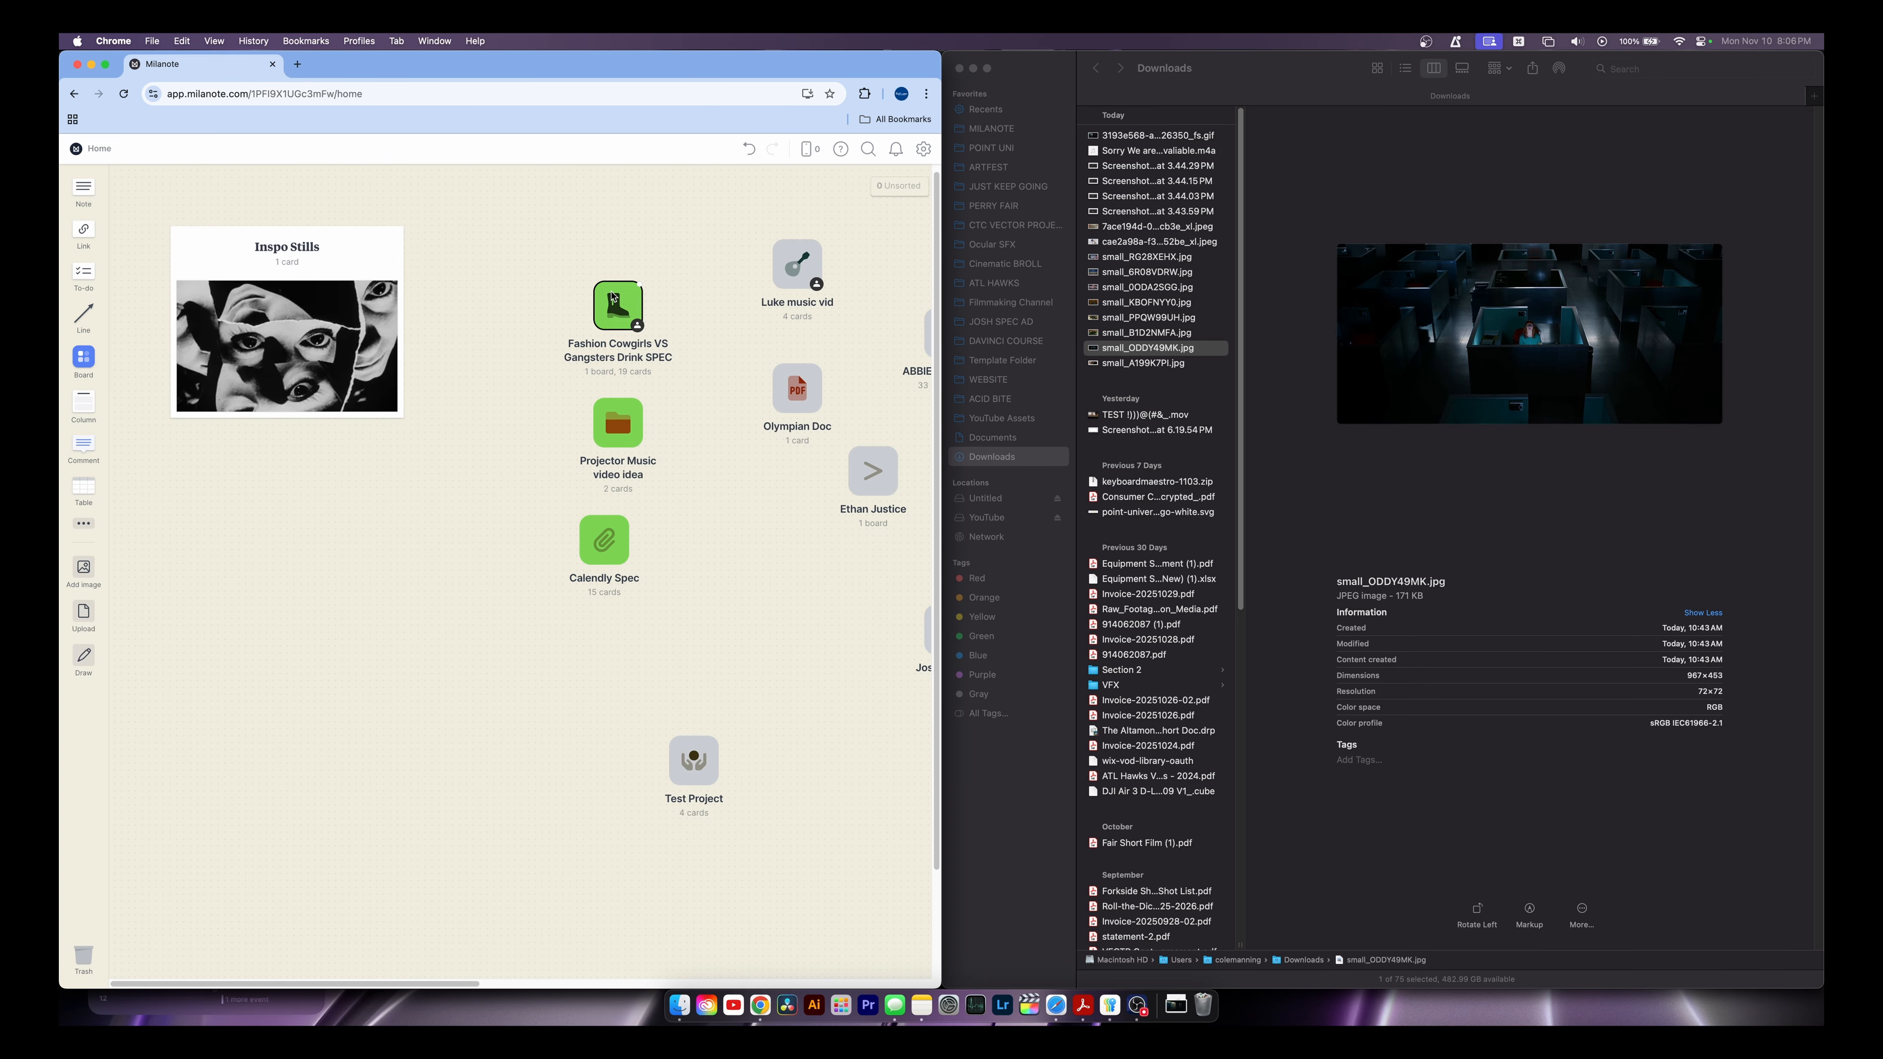
pyautogui.click(612, 297)
pyautogui.hscroll(10, 688, 655)
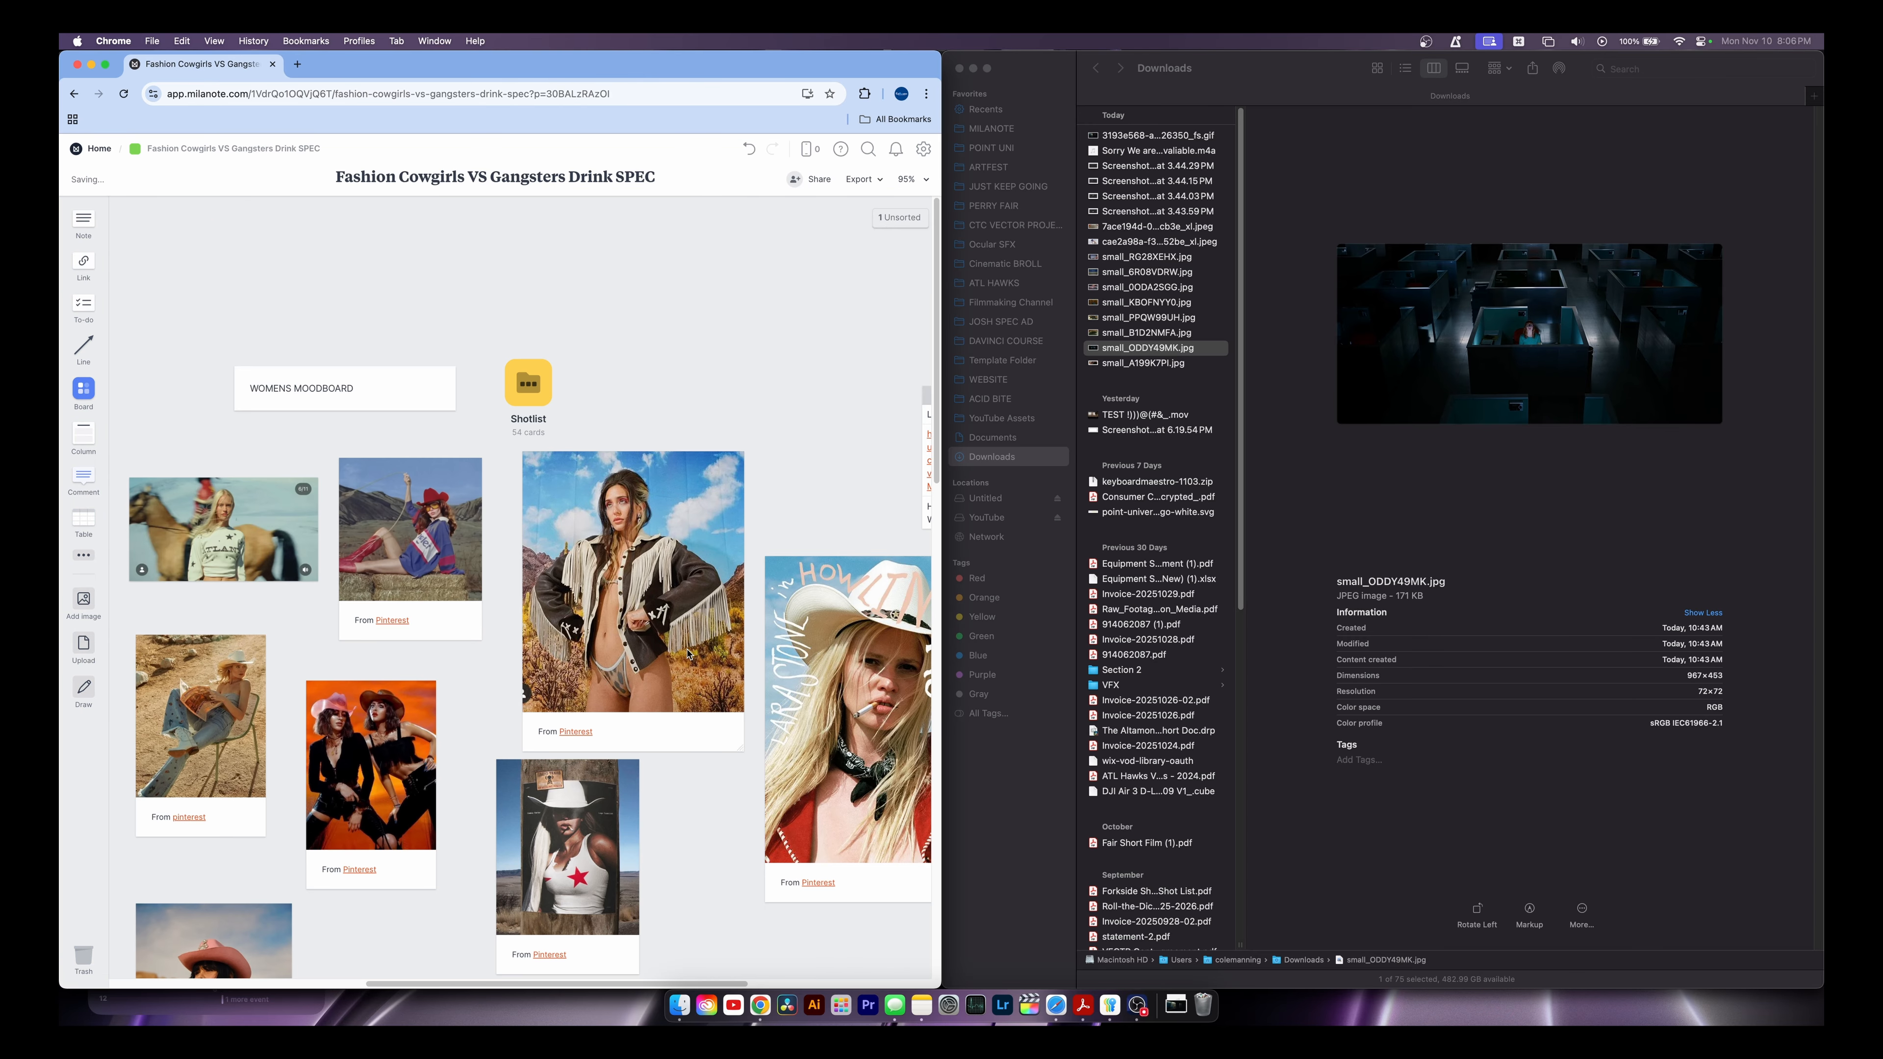
pyautogui.click(527, 383)
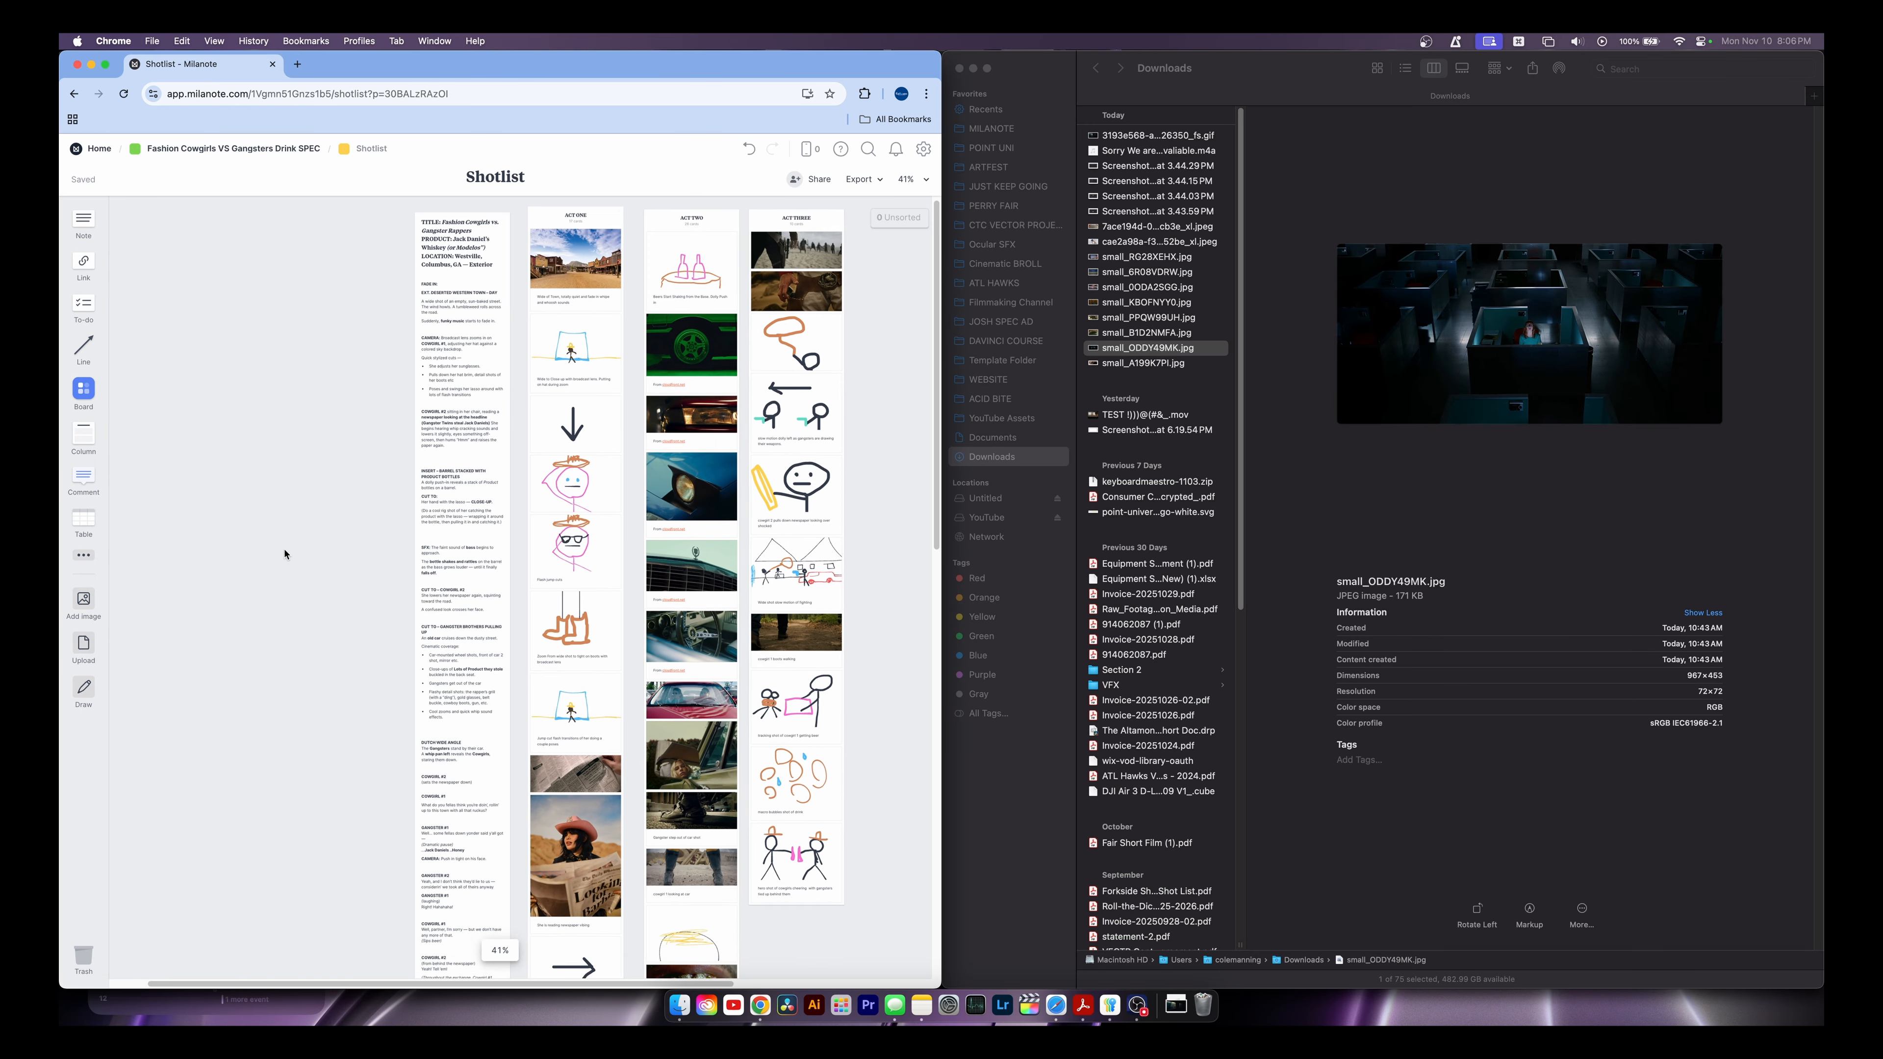
pyautogui.scroll(15, 391, 437)
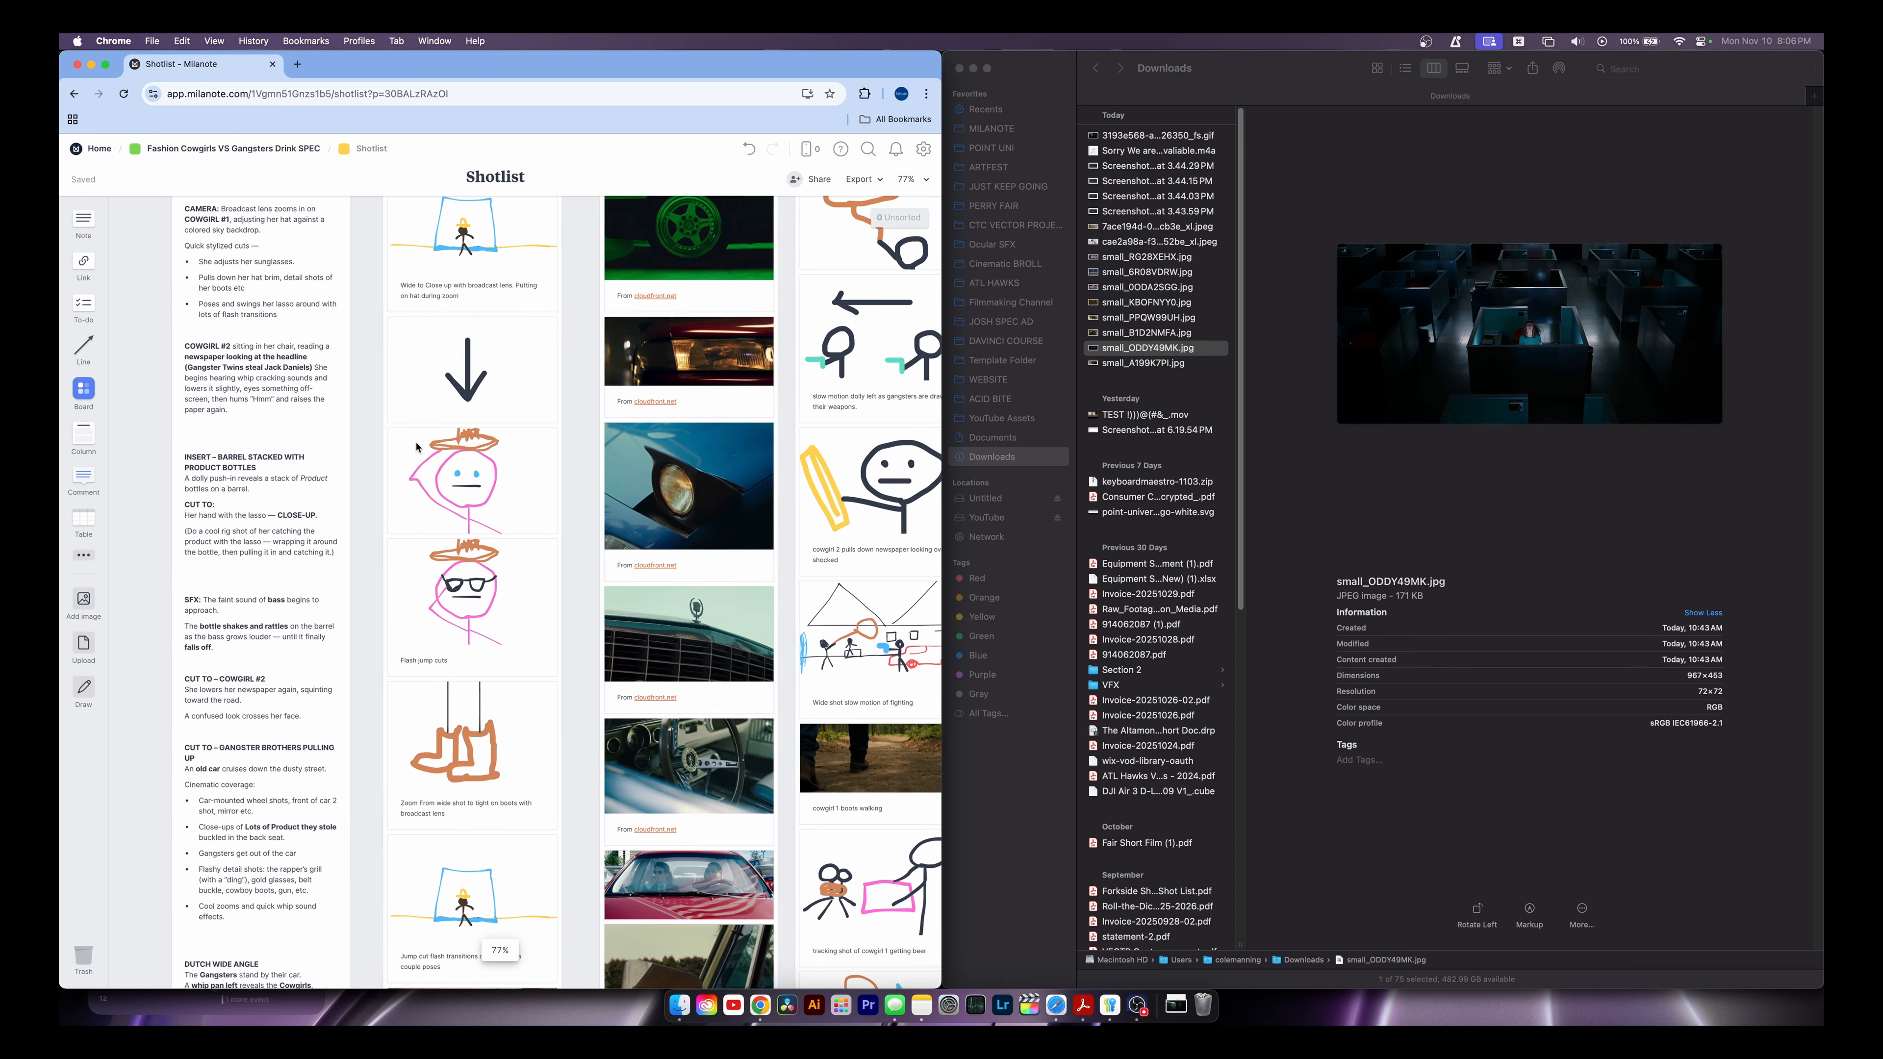
pyautogui.scroll(-8, 519, 546)
pyautogui.hscroll(4, 518, 547)
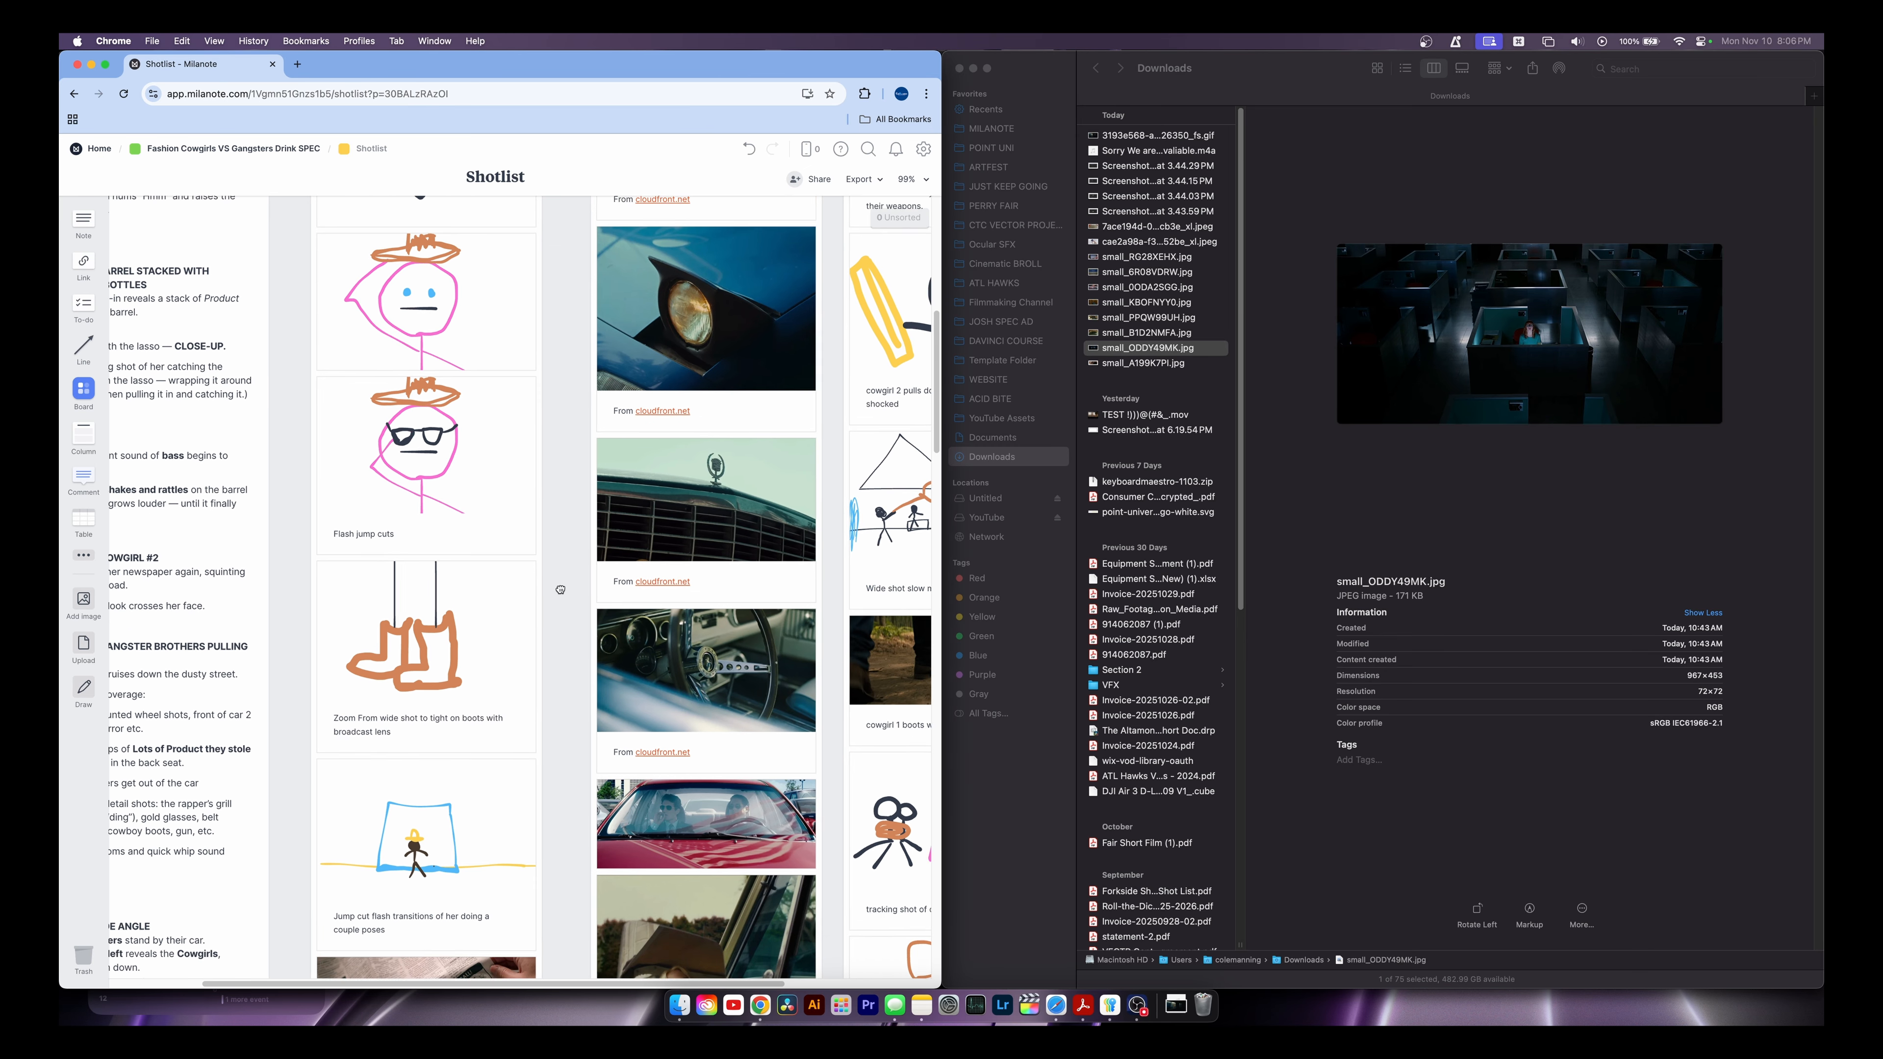
pyautogui.hscroll(-4, 493, 683)
pyautogui.scroll(2, 493, 682)
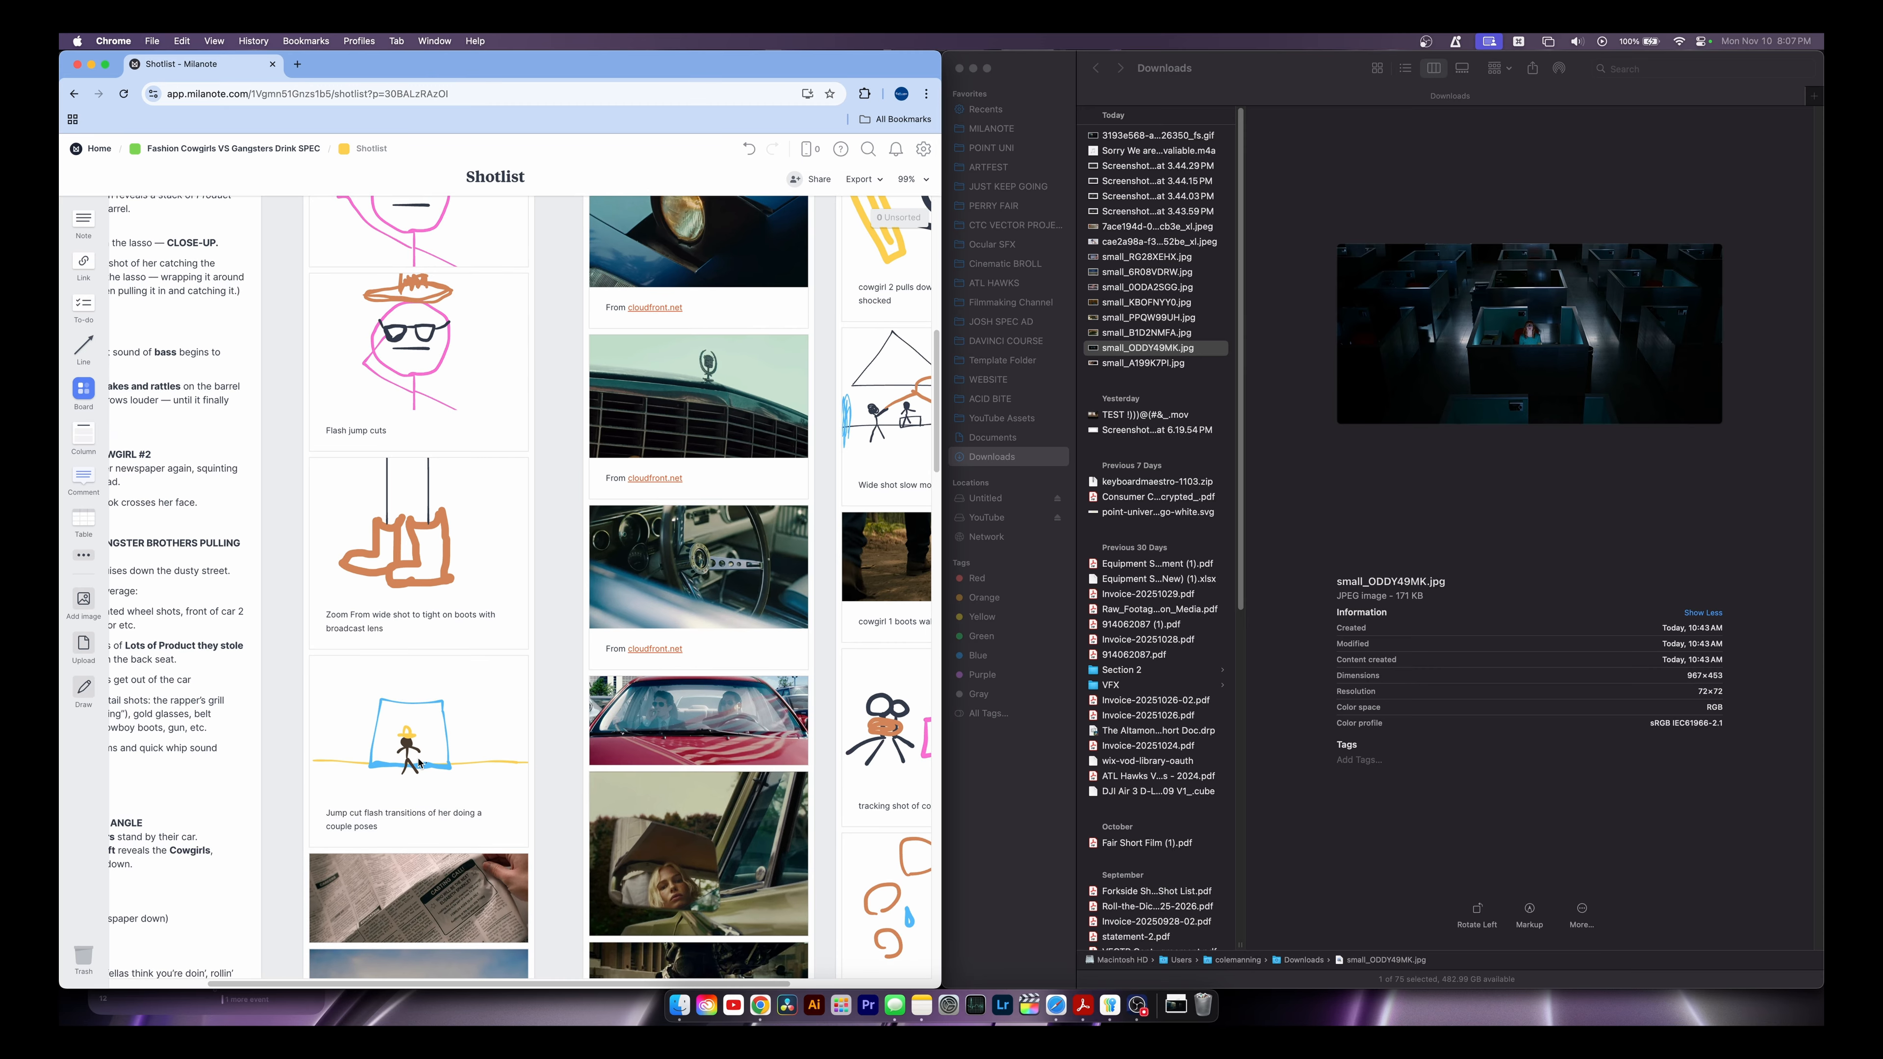
pyautogui.scroll(1, 413, 751)
pyautogui.scroll(5, 407, 771)
pyautogui.scroll(6, 404, 802)
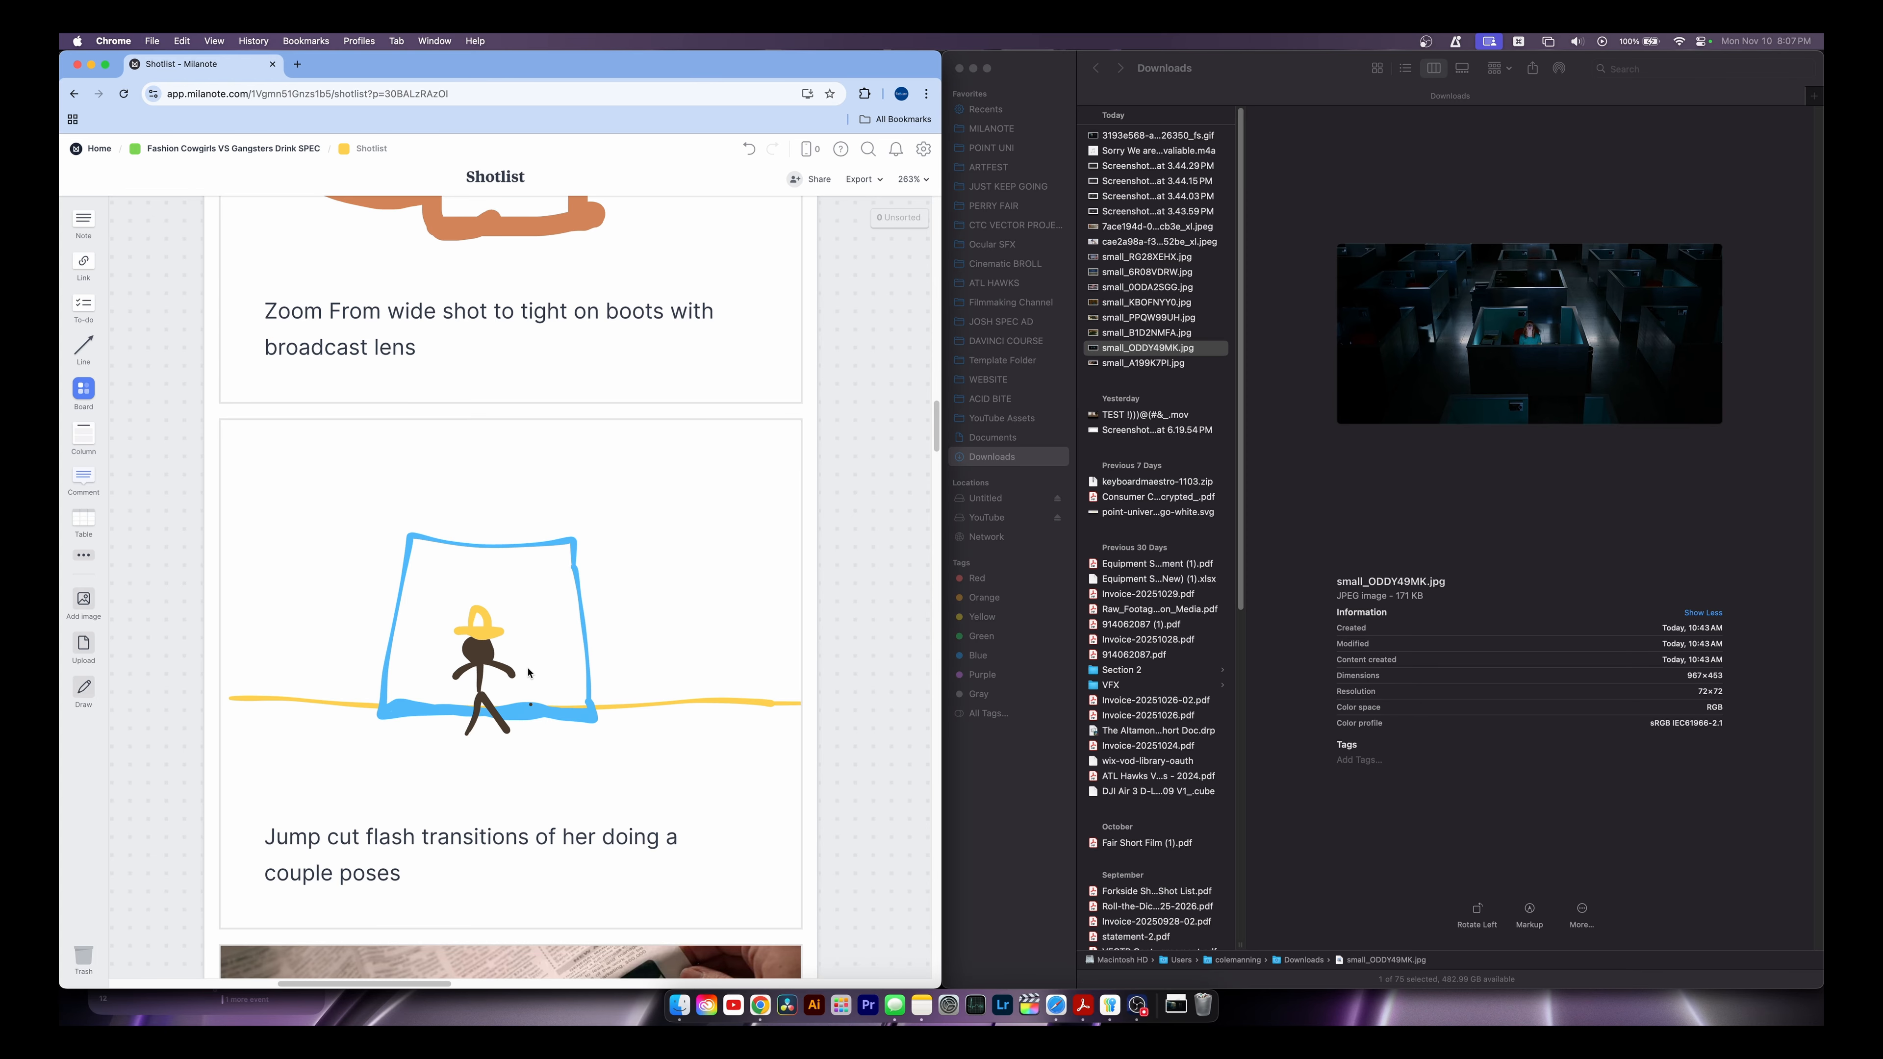
pyautogui.scroll(3, 528, 673)
pyautogui.scroll(-4, 567, 622)
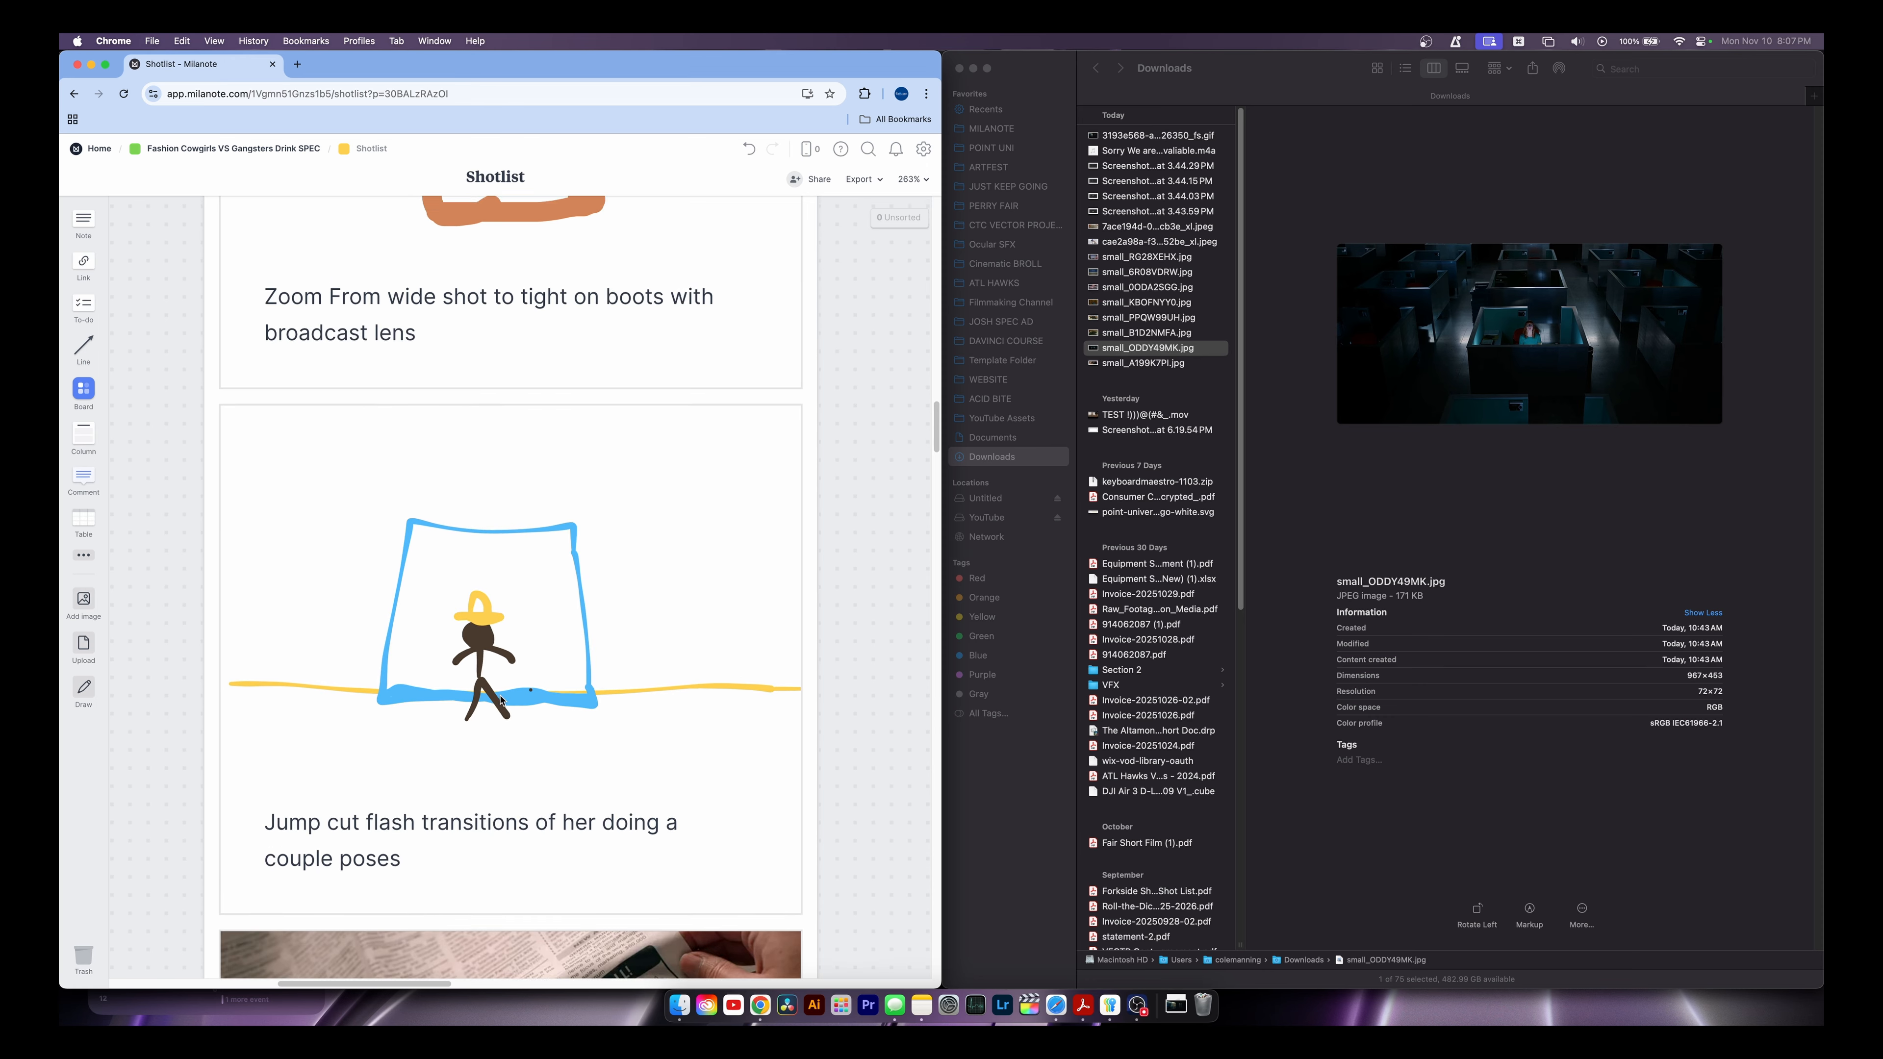
pyautogui.scroll(5, 385, 348)
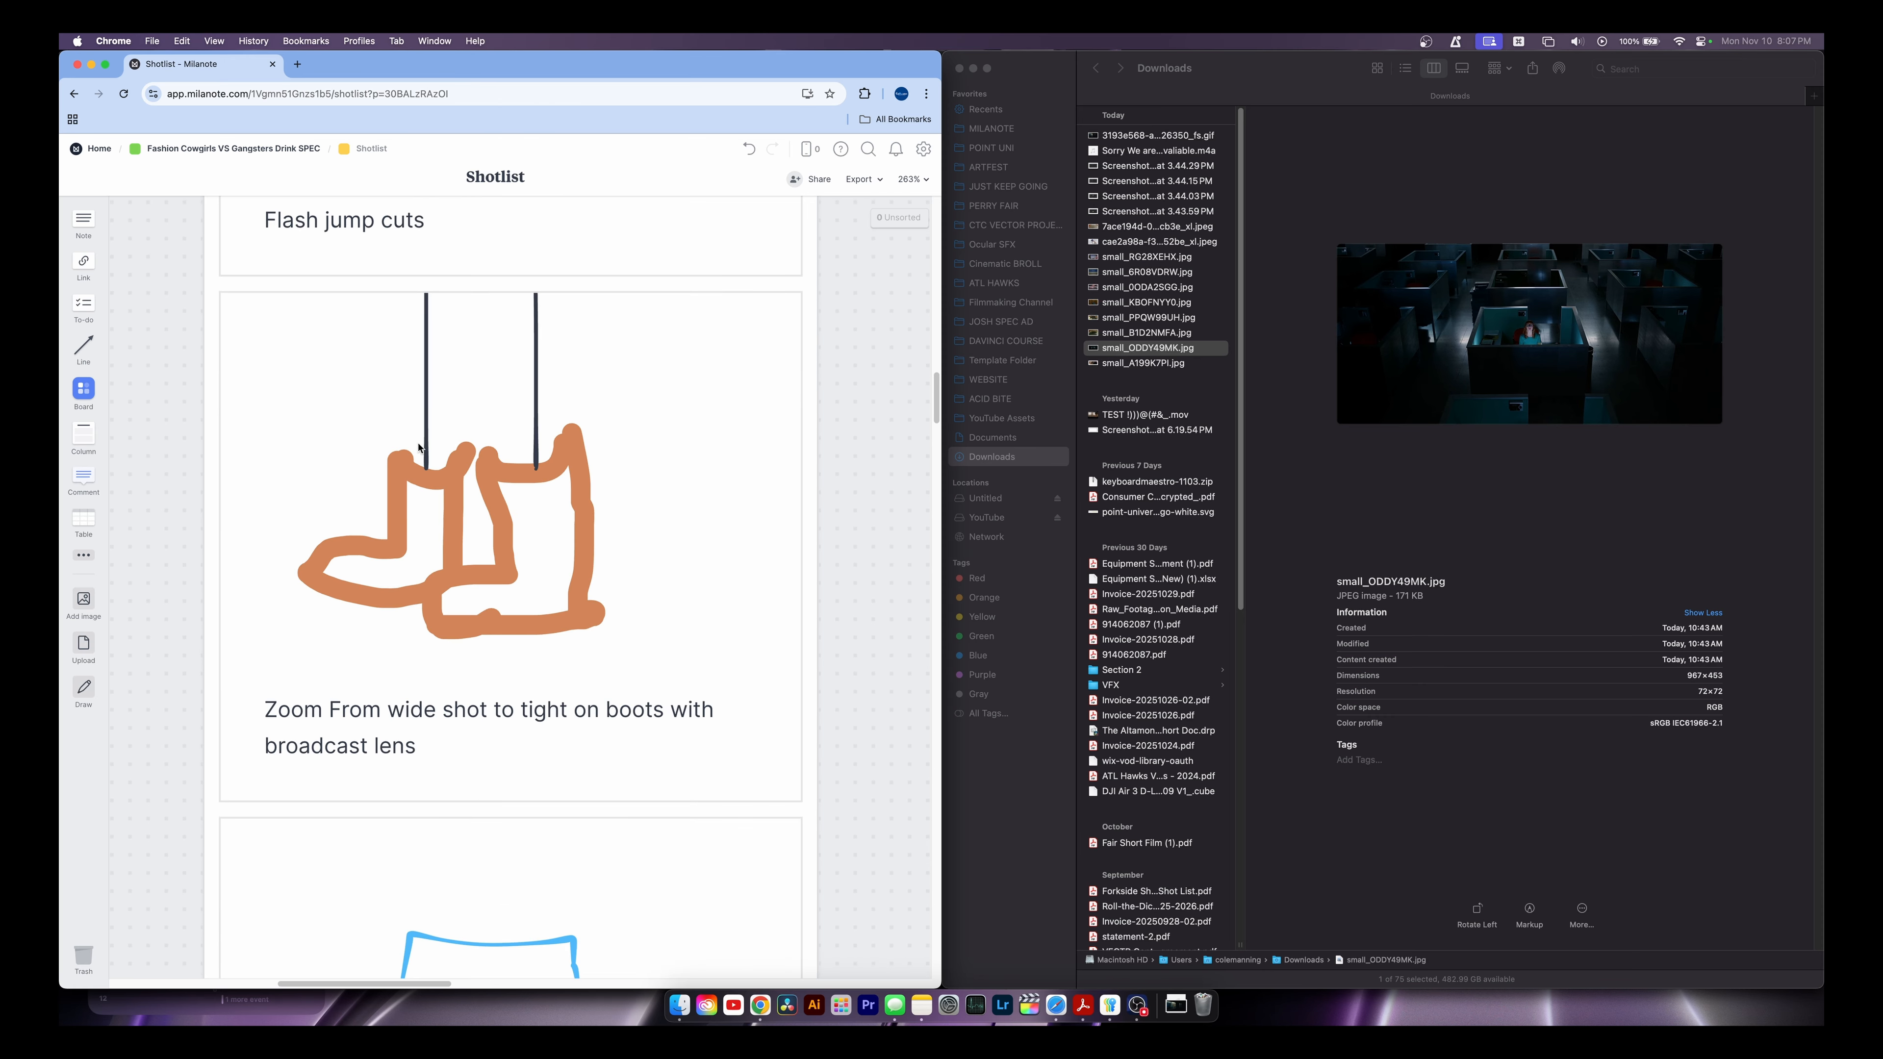
pyautogui.scroll(7, 482, 675)
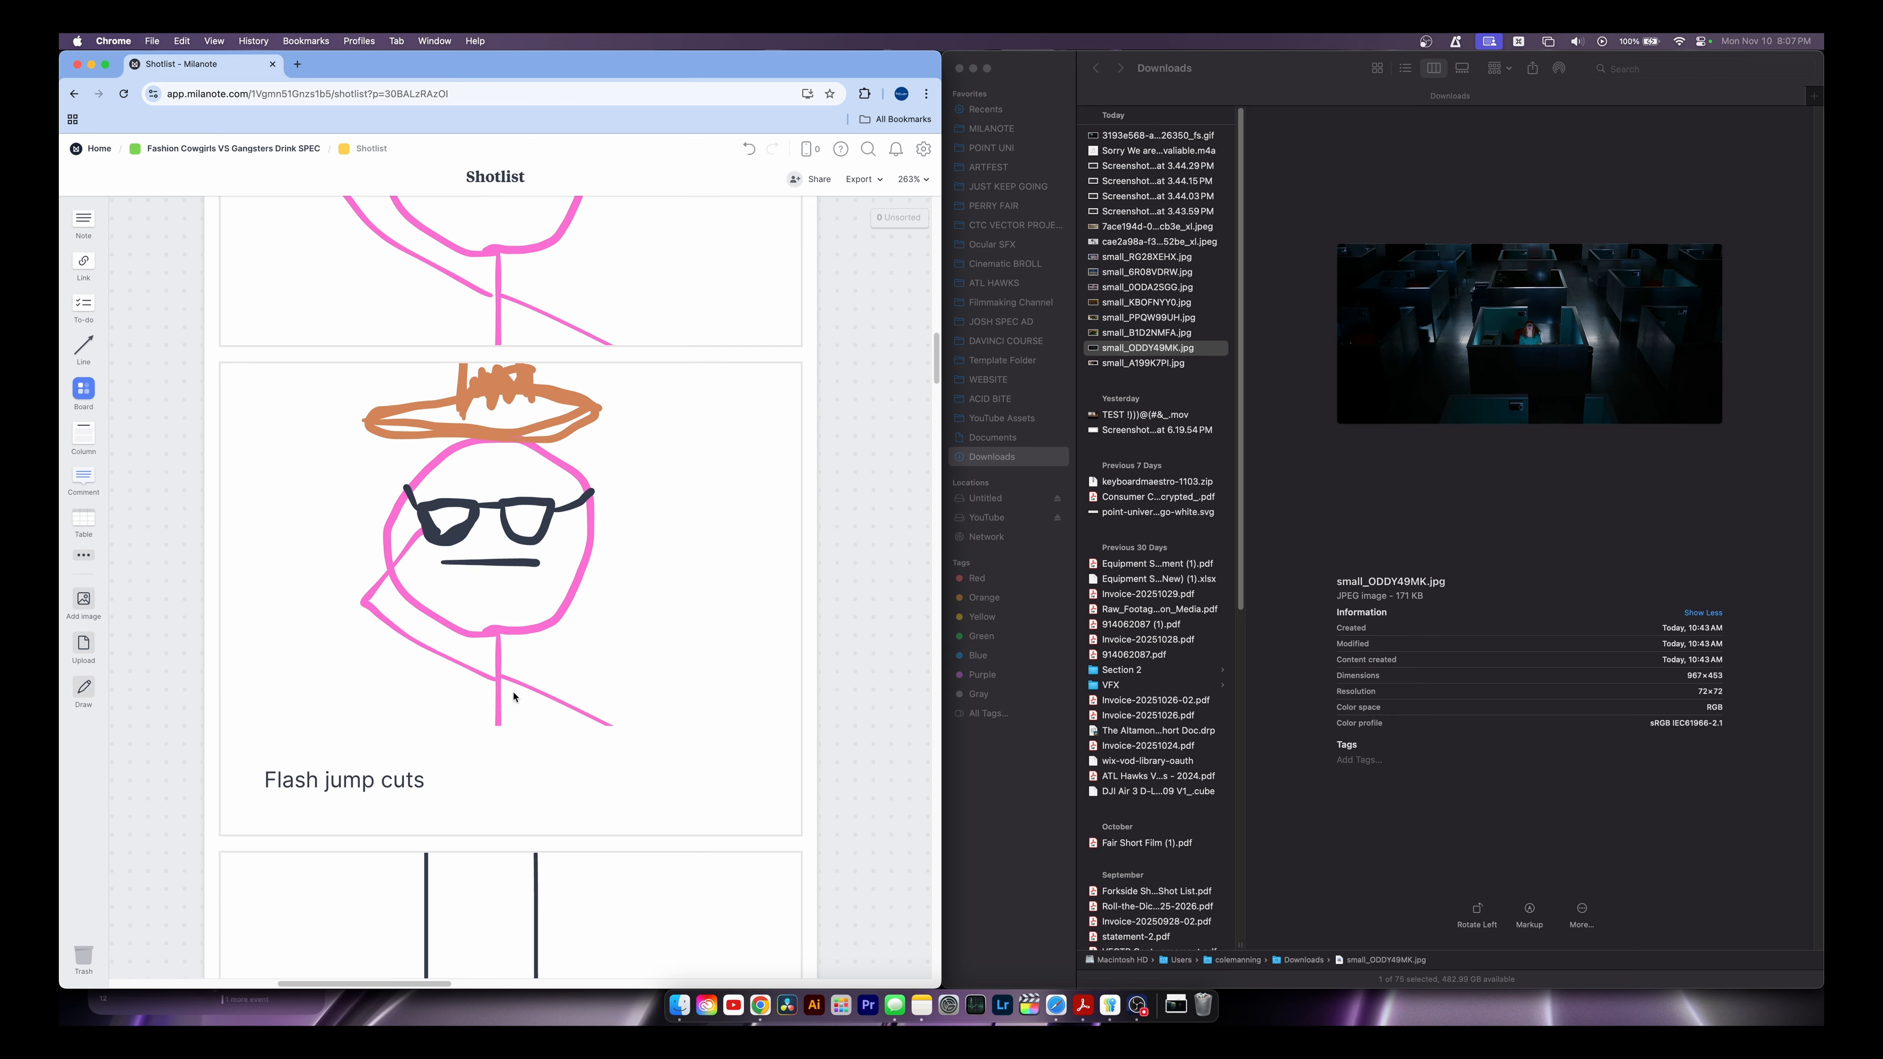
pyautogui.scroll(-6, 514, 698)
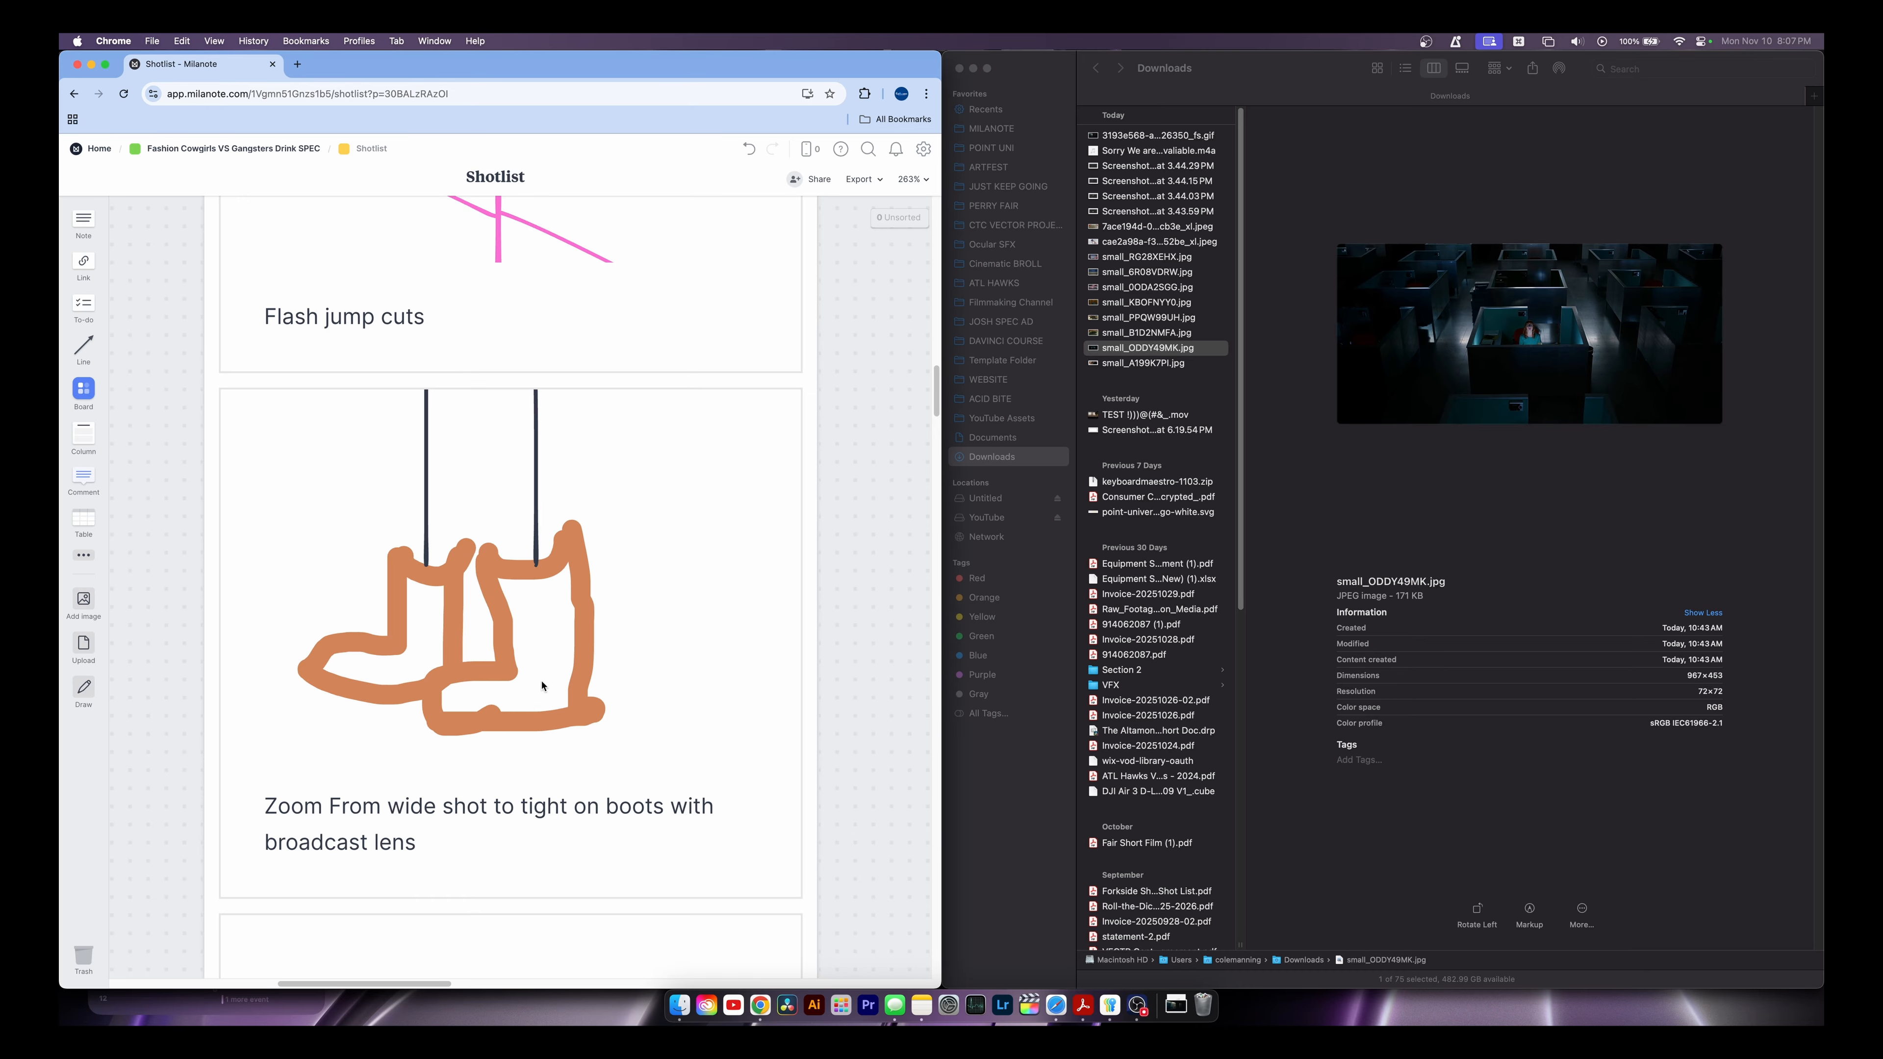
pyautogui.click(85, 152)
pyautogui.click(668, 762)
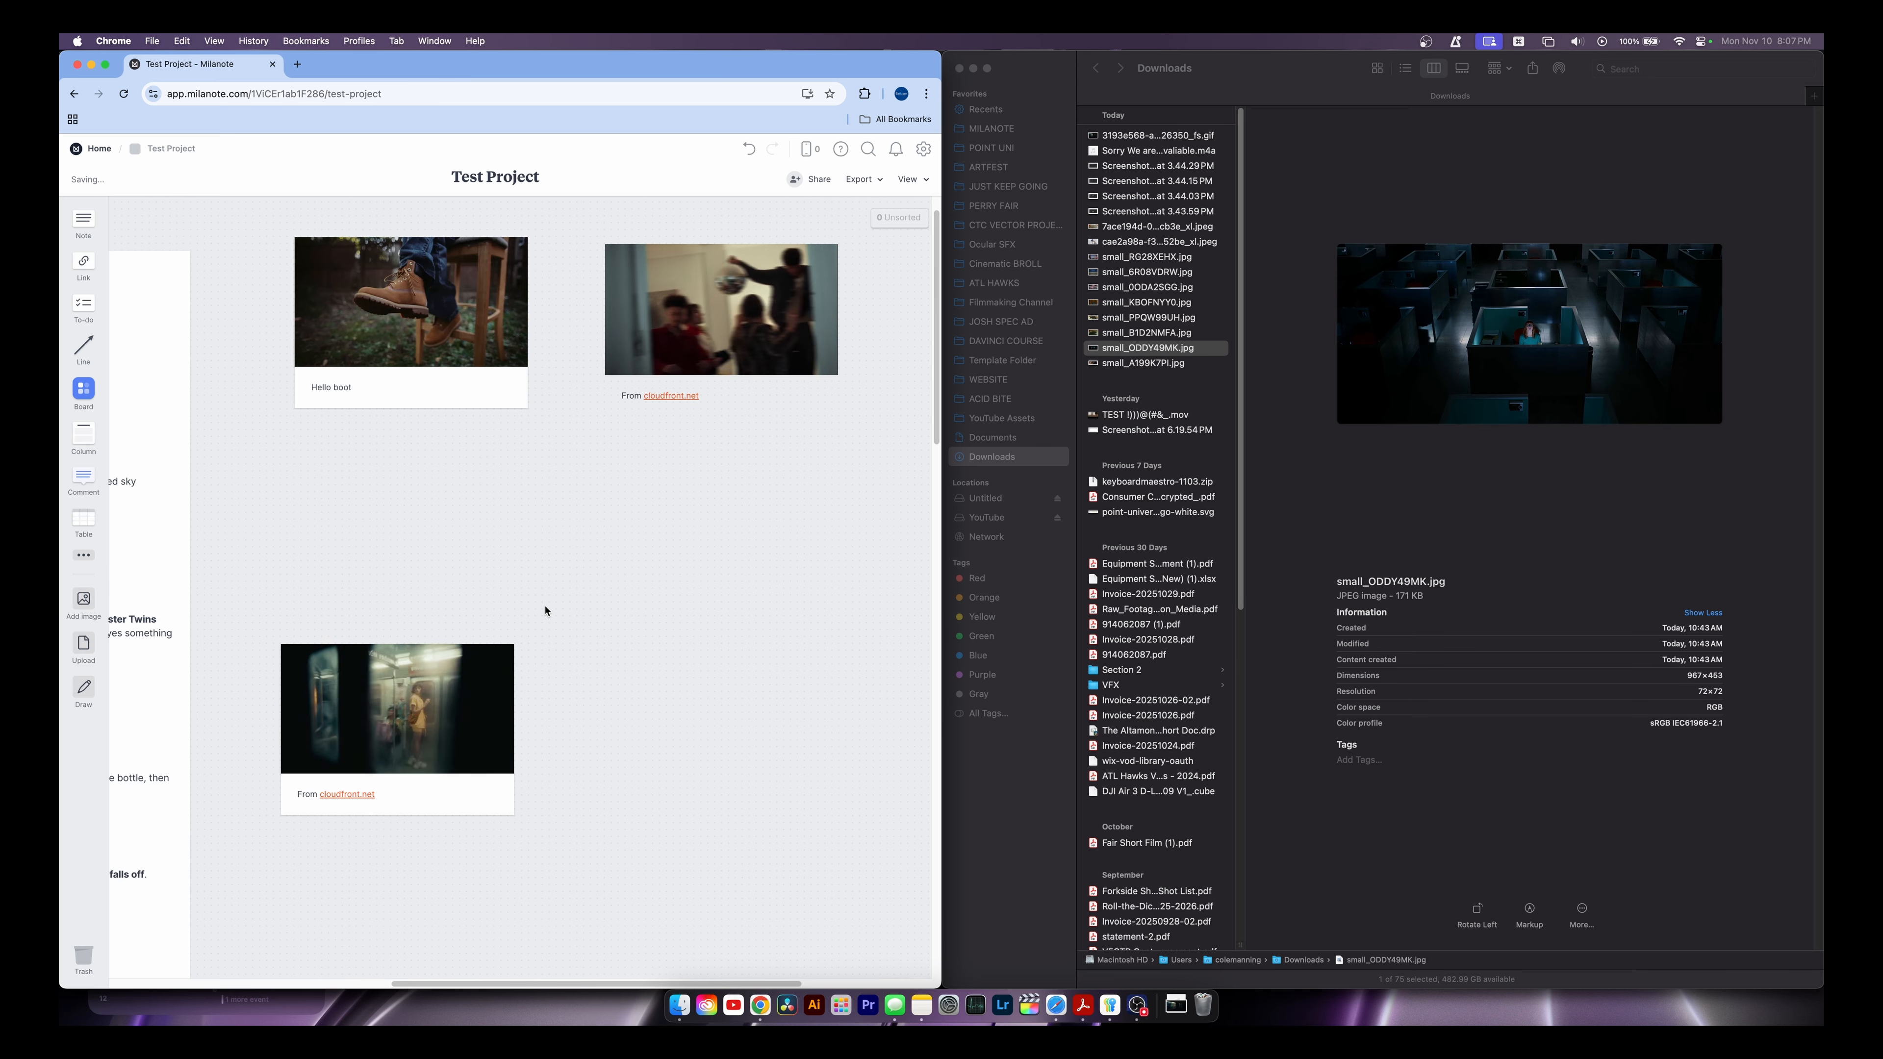
# Draw a red loop around the boot on the Hello boot image and save it
pyautogui.click(388, 327)
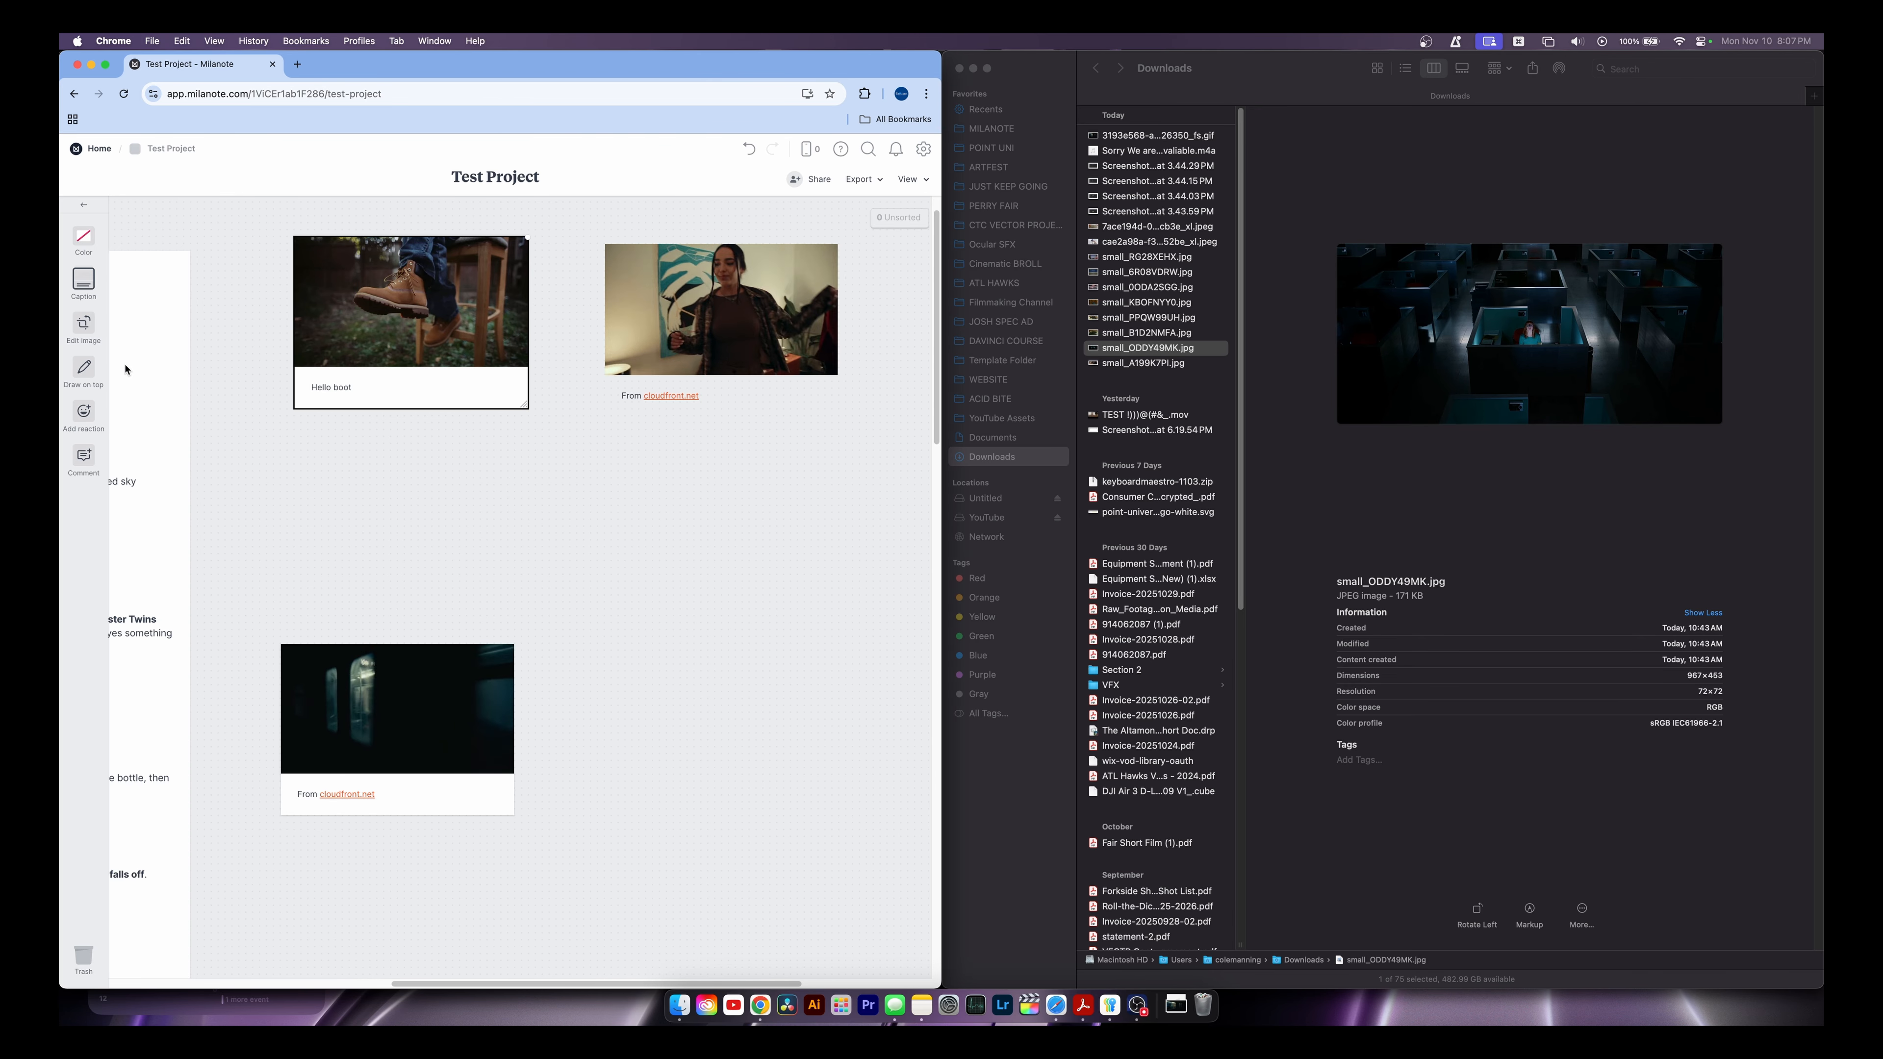
pyautogui.click(83, 366)
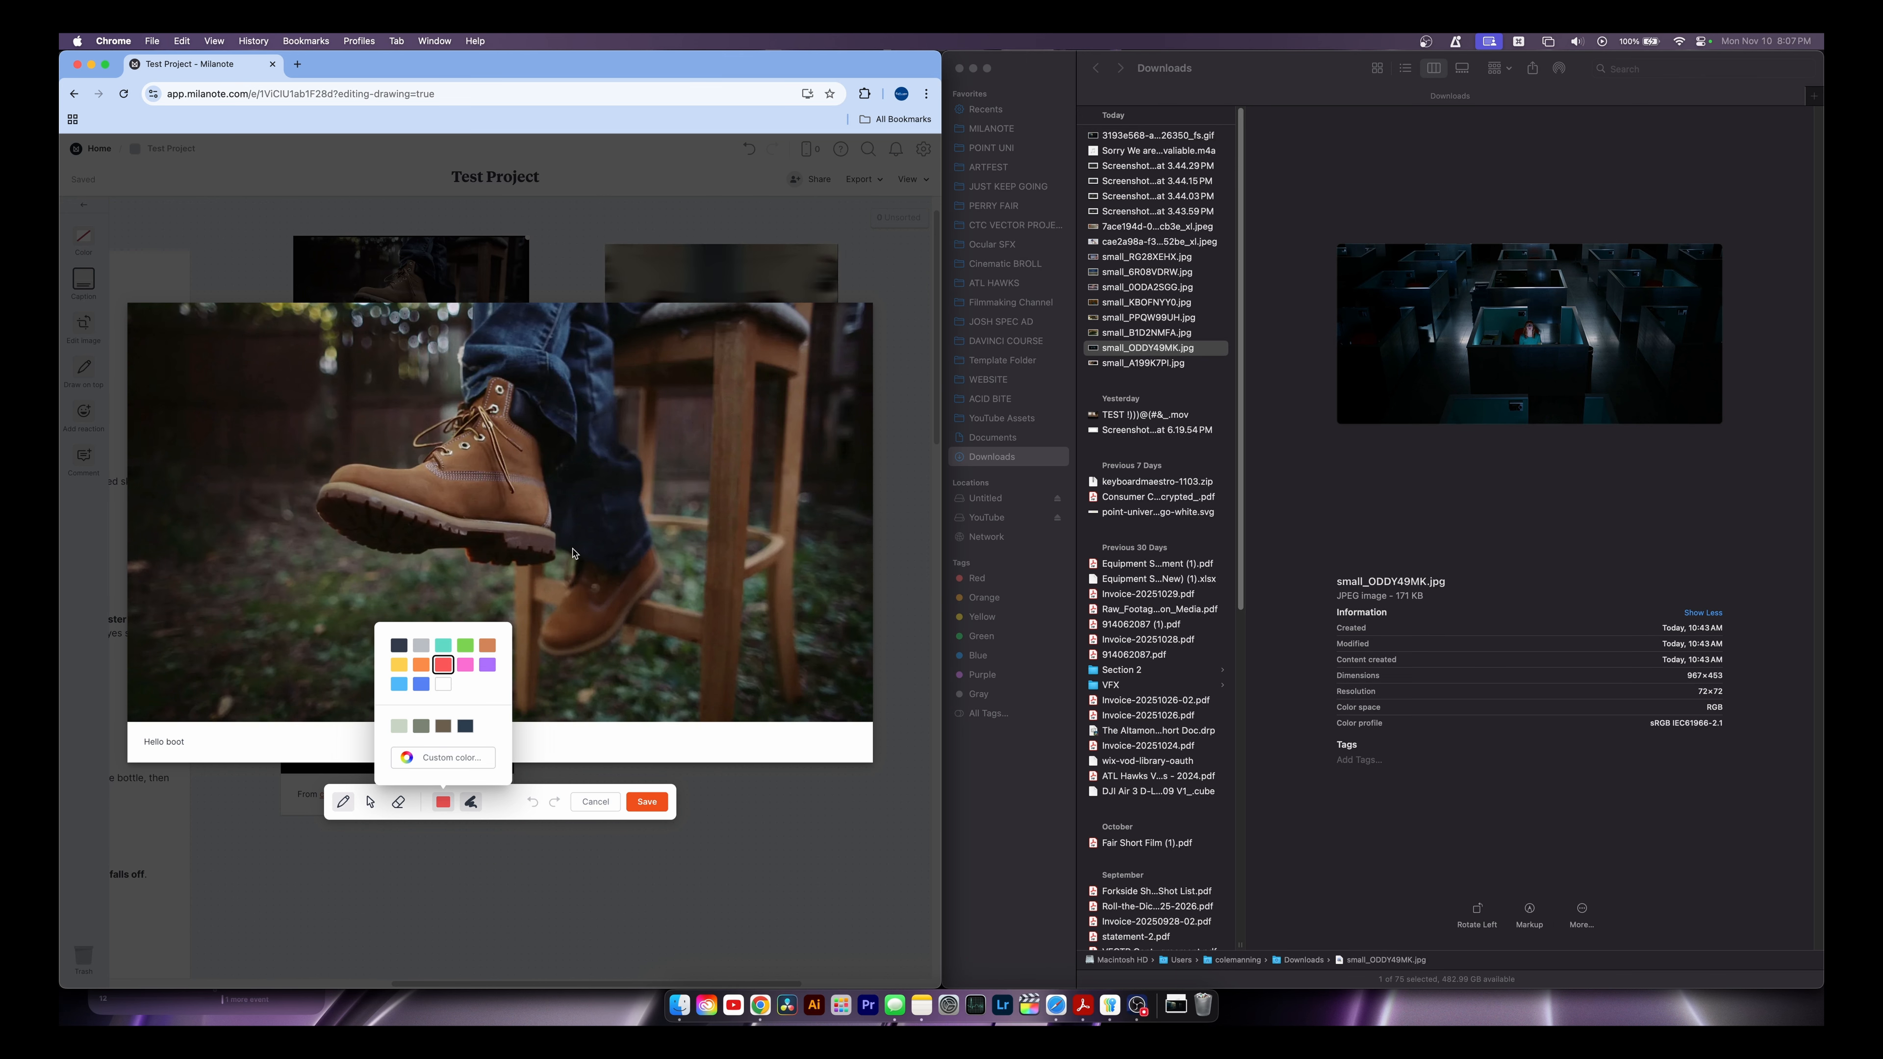
pyautogui.moveTo(563, 574)
pyautogui.mouseDown()
pyautogui.moveTo(288, 401)
pyautogui.moveTo(607, 540)
pyautogui.moveTo(572, 580)
pyautogui.mouseUp()
pyautogui.click(646, 802)
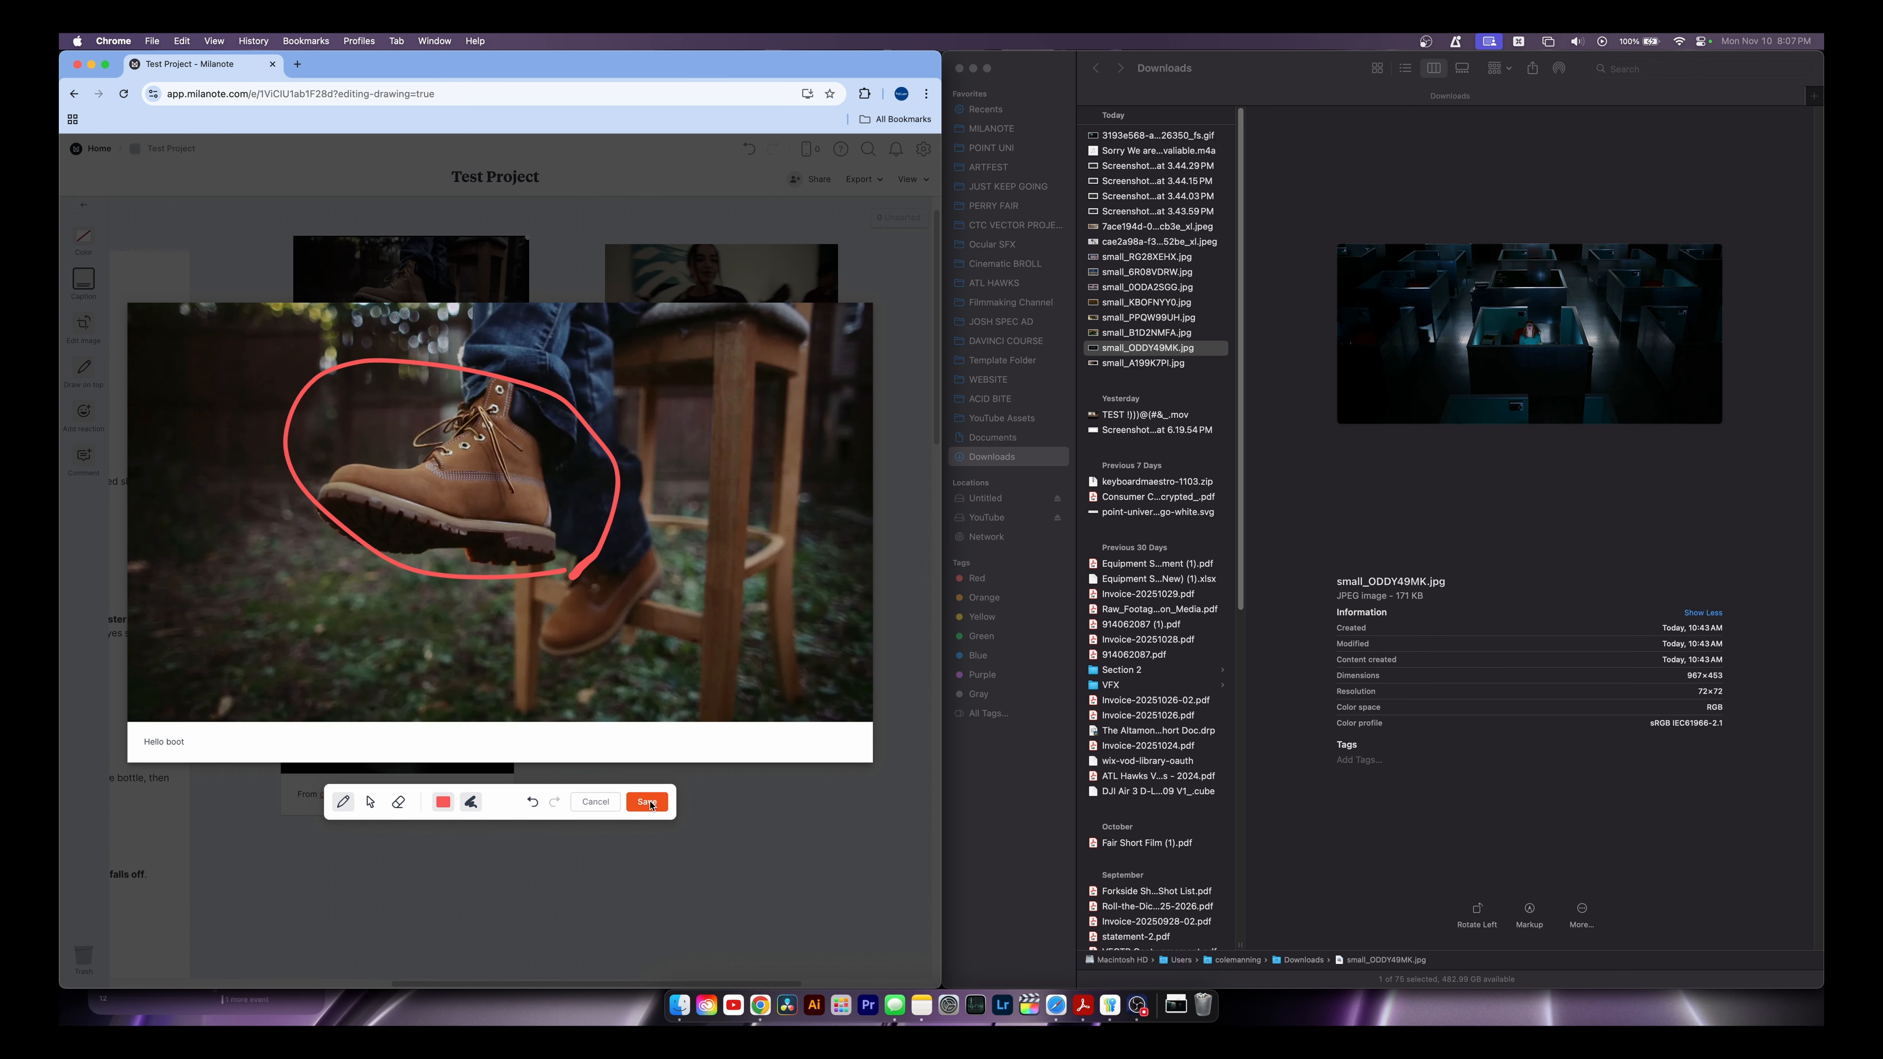
pyautogui.click(414, 399)
# Replace the image caption 'Hello boot' with 'Brown Boots'
pyautogui.press('super+a')
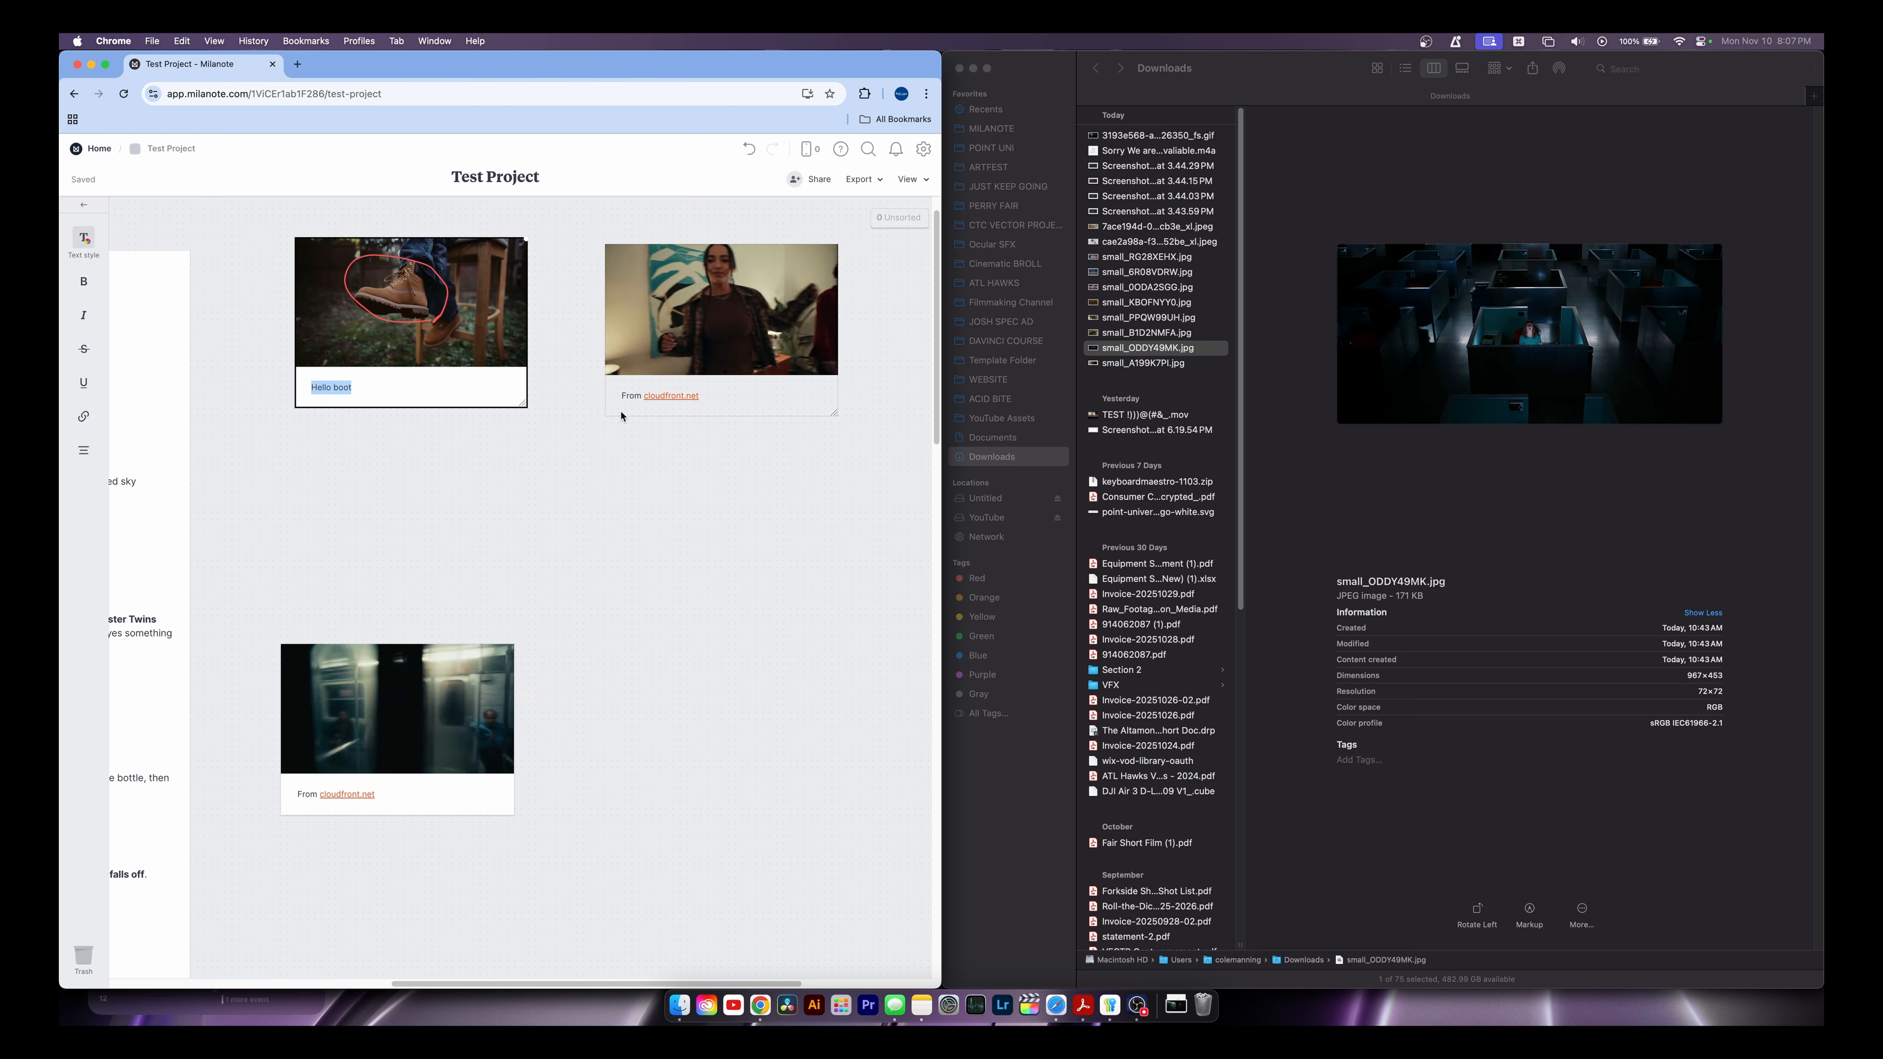
pyautogui.write('Brown Boot')
pyautogui.click(658, 415)
pyautogui.click(429, 318)
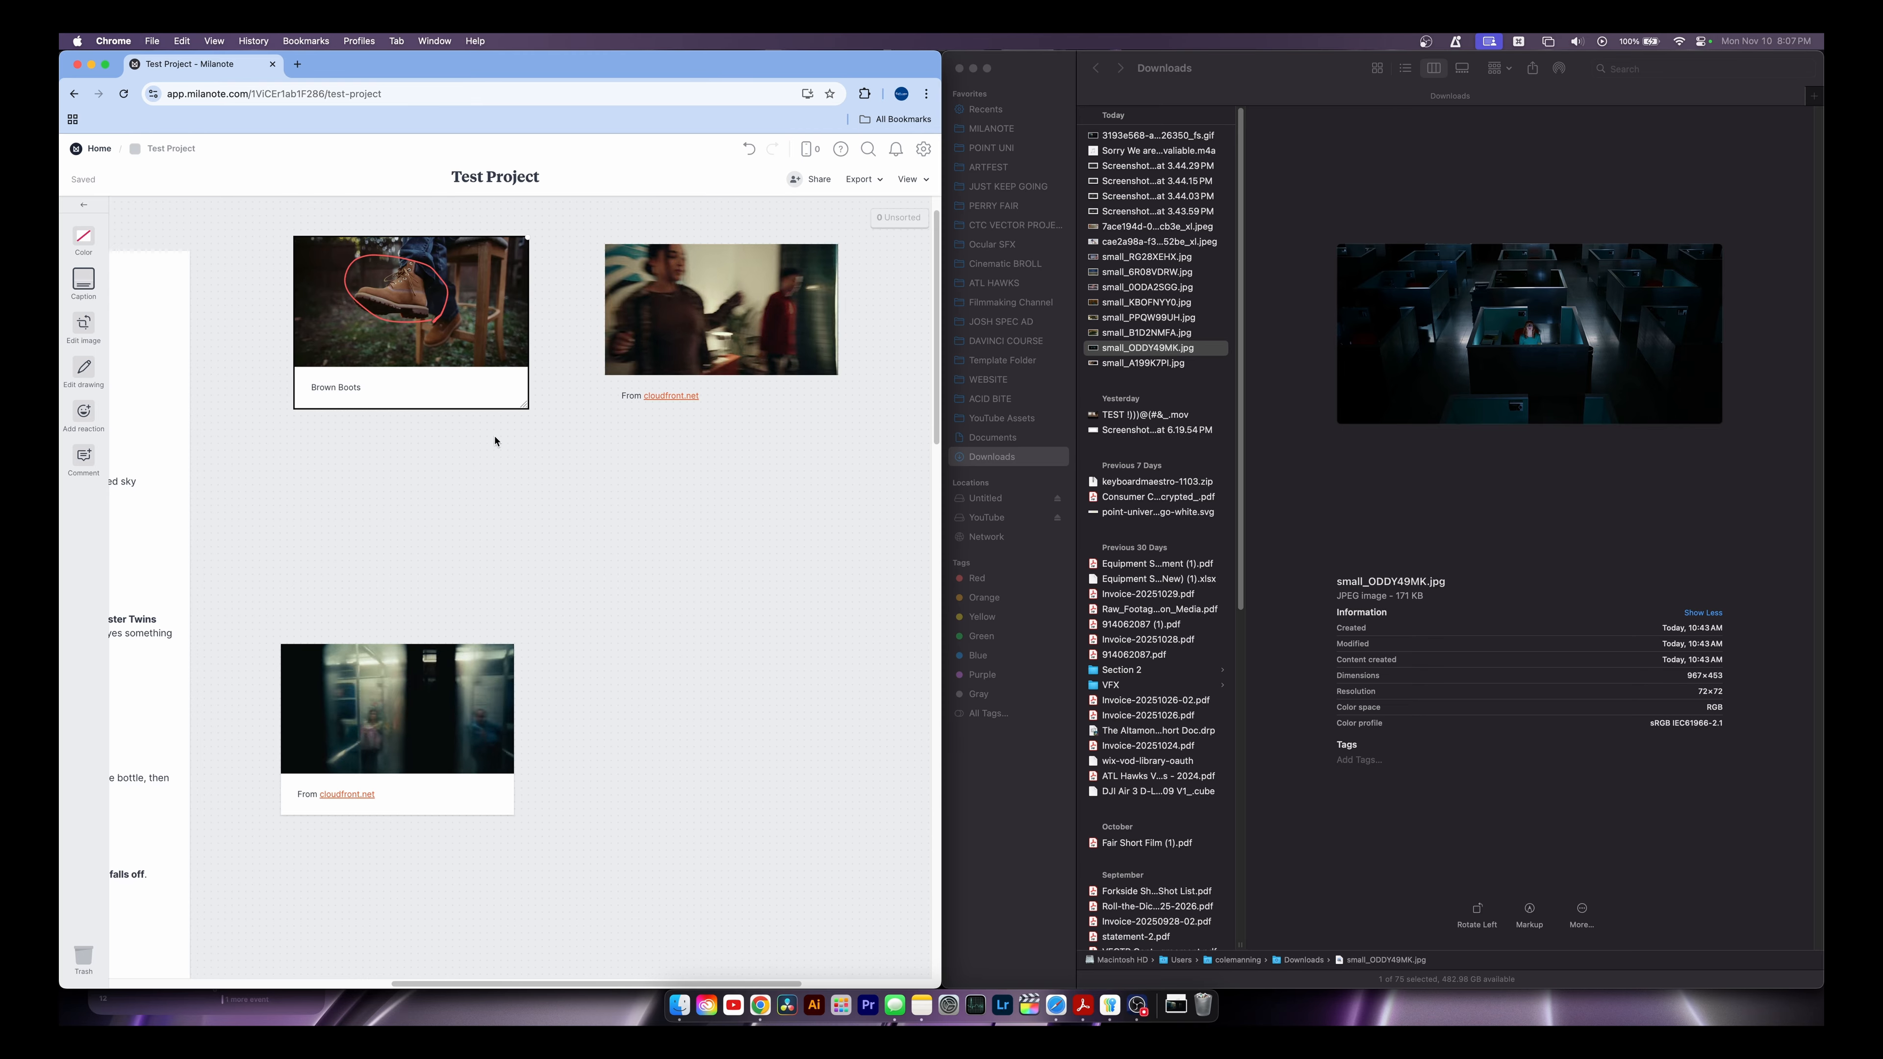
# Pan and scroll around the board to view the script and images
pyautogui.hscroll(-10, 496, 441)
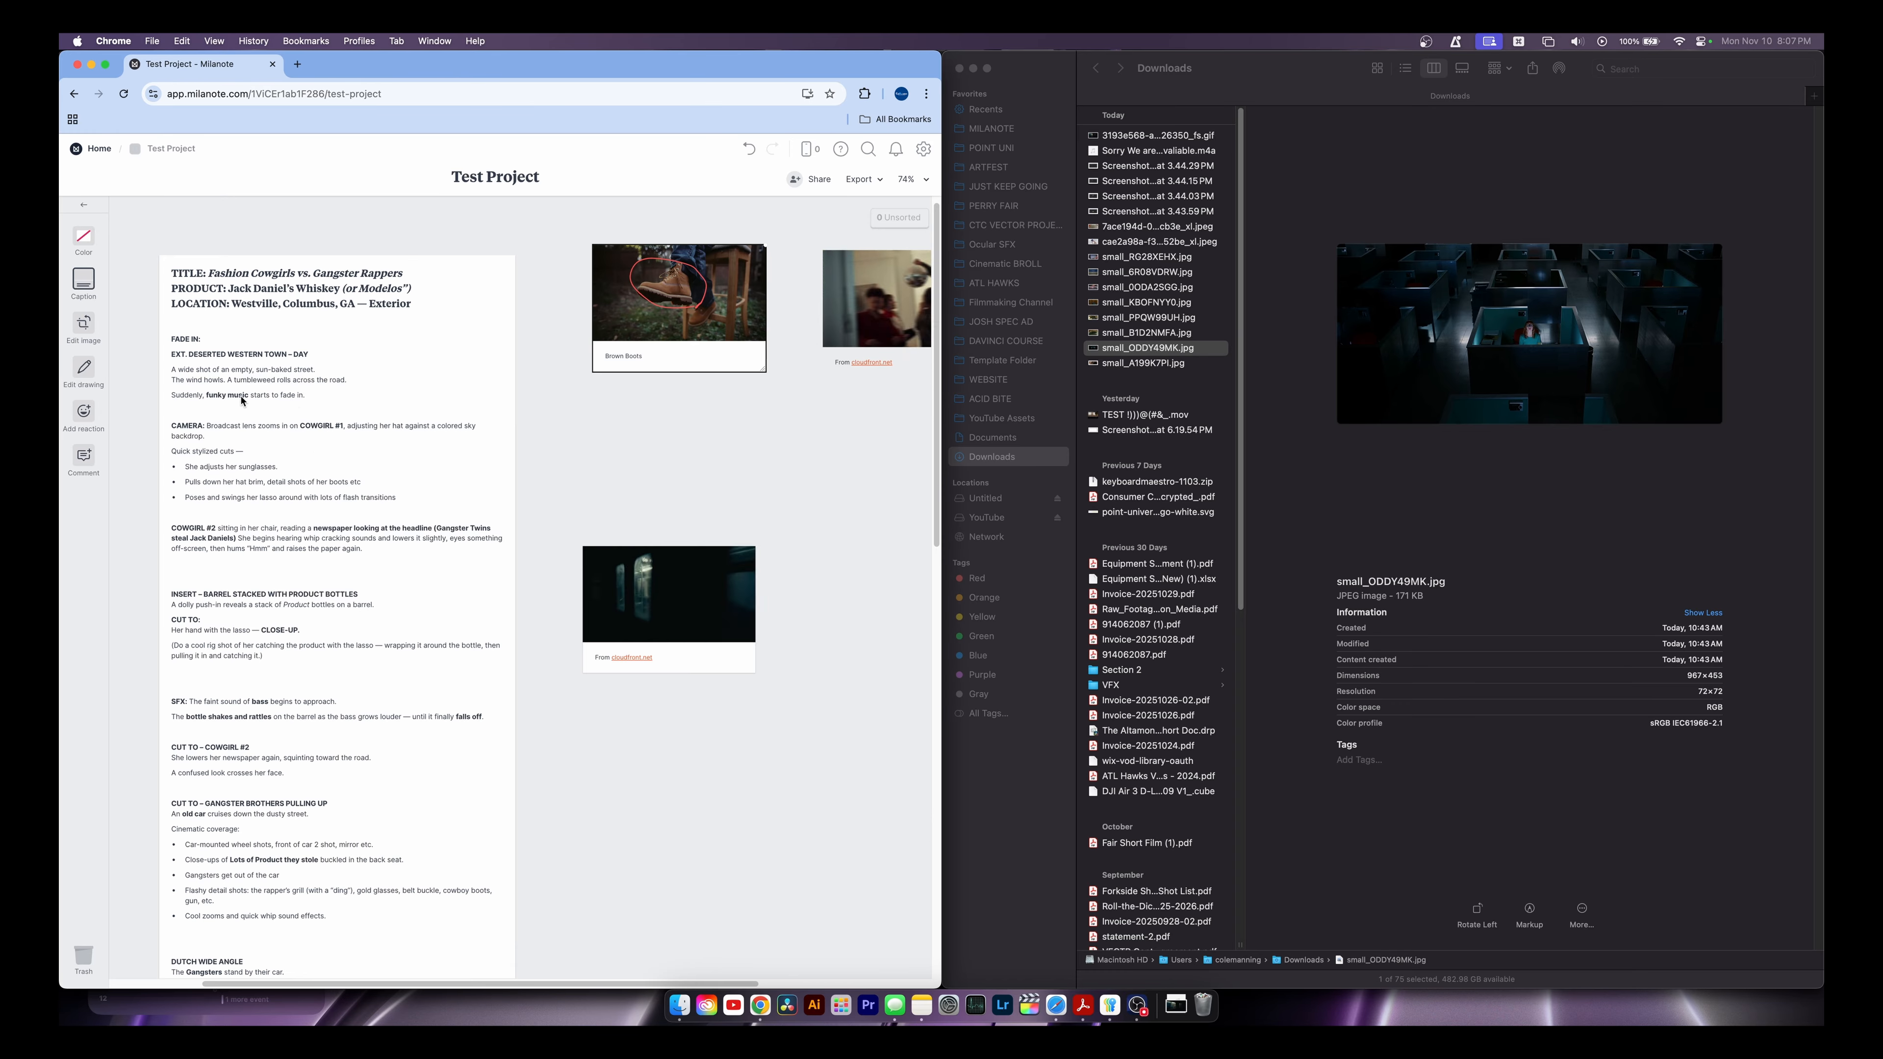
pyautogui.scroll(-5, 374, 473)
pyautogui.scroll(5, 309, 362)
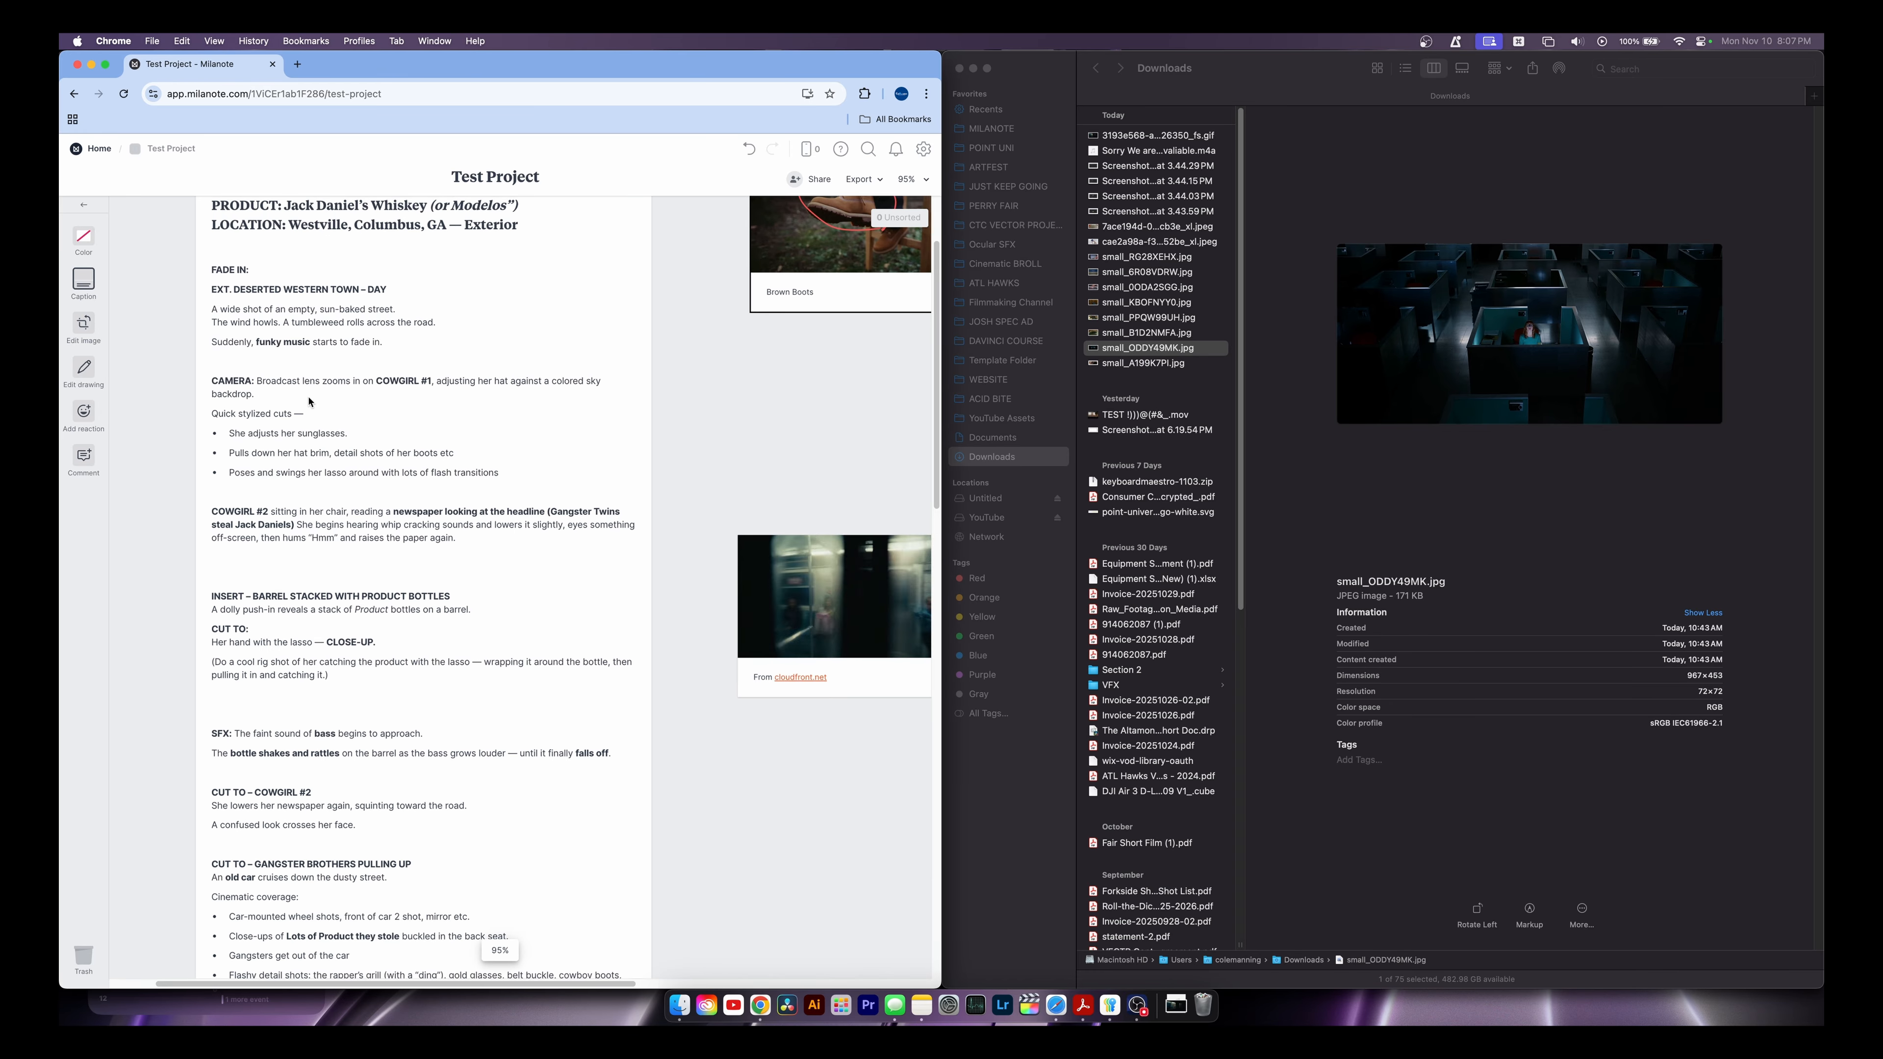
pyautogui.scroll(-5, 308, 404)
pyautogui.scroll(5, 448, 425)
pyautogui.scroll(-5, 448, 425)
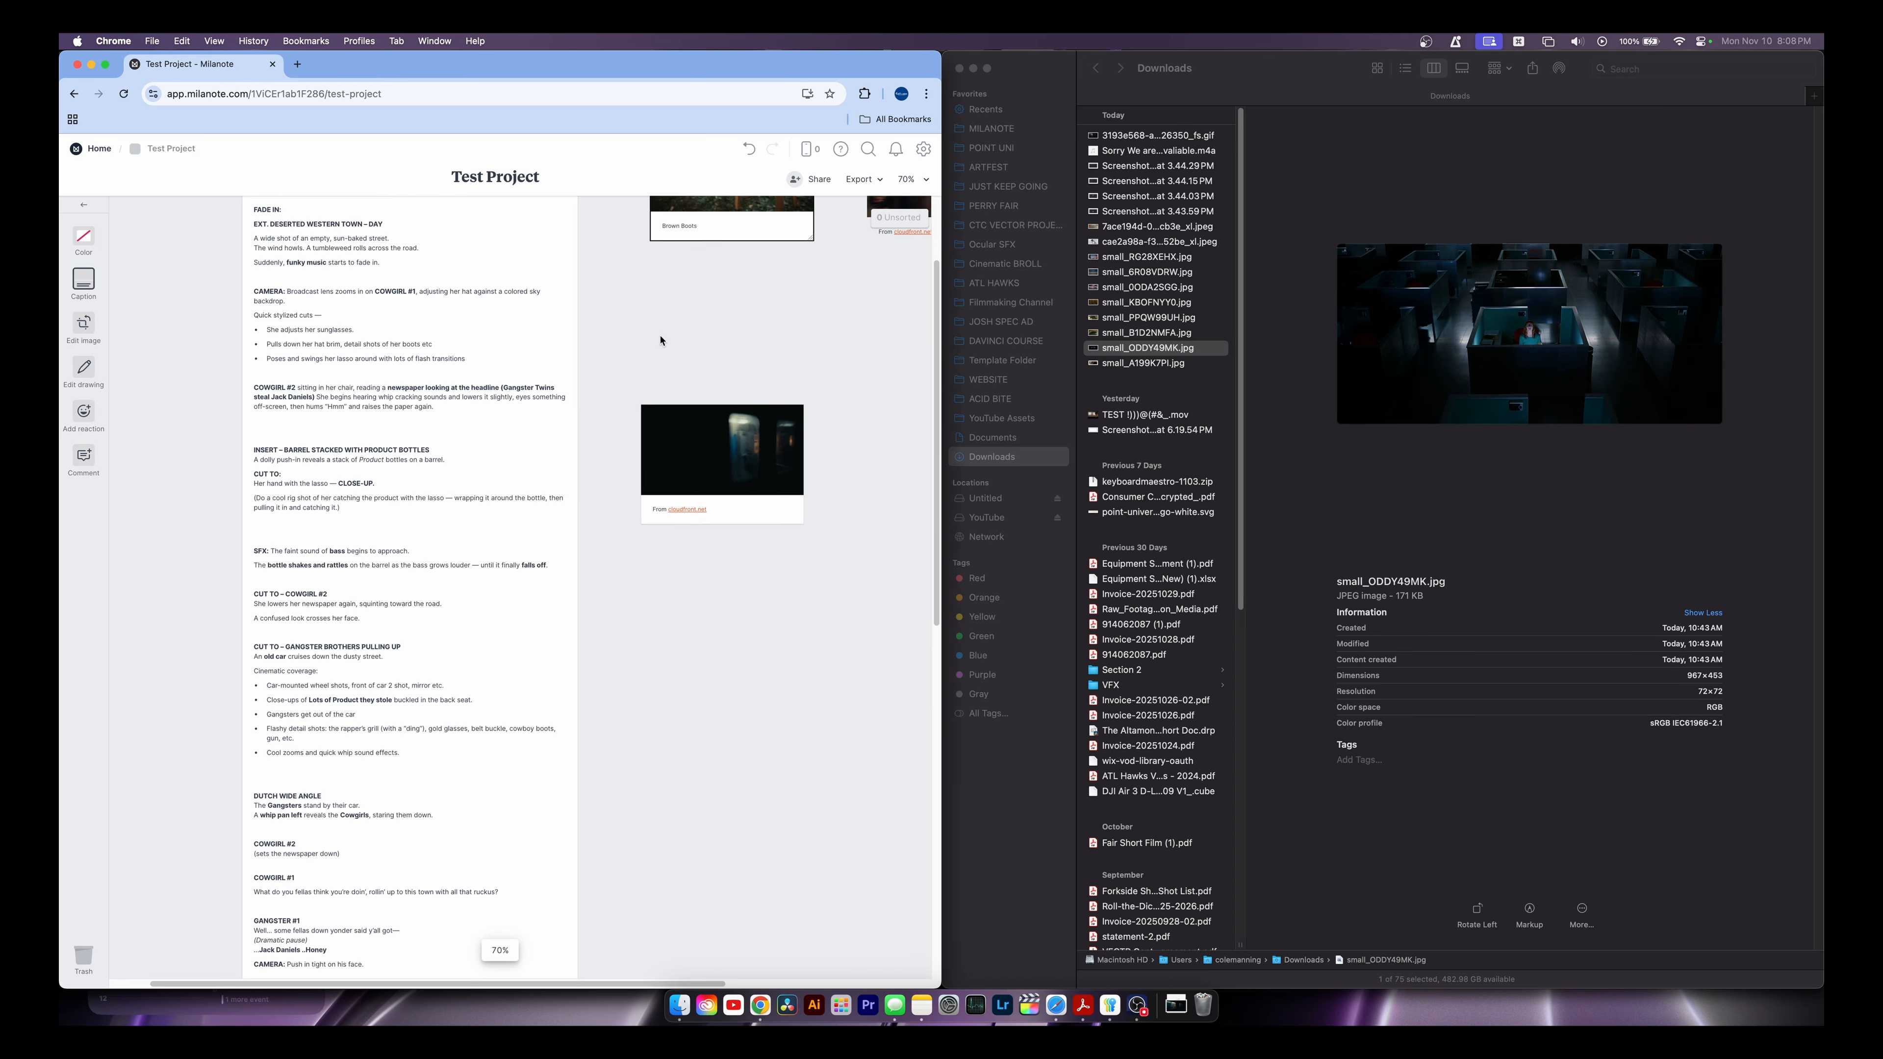
pyautogui.hscroll(5, 295, 416)
pyautogui.hscroll(-10, 471, 408)
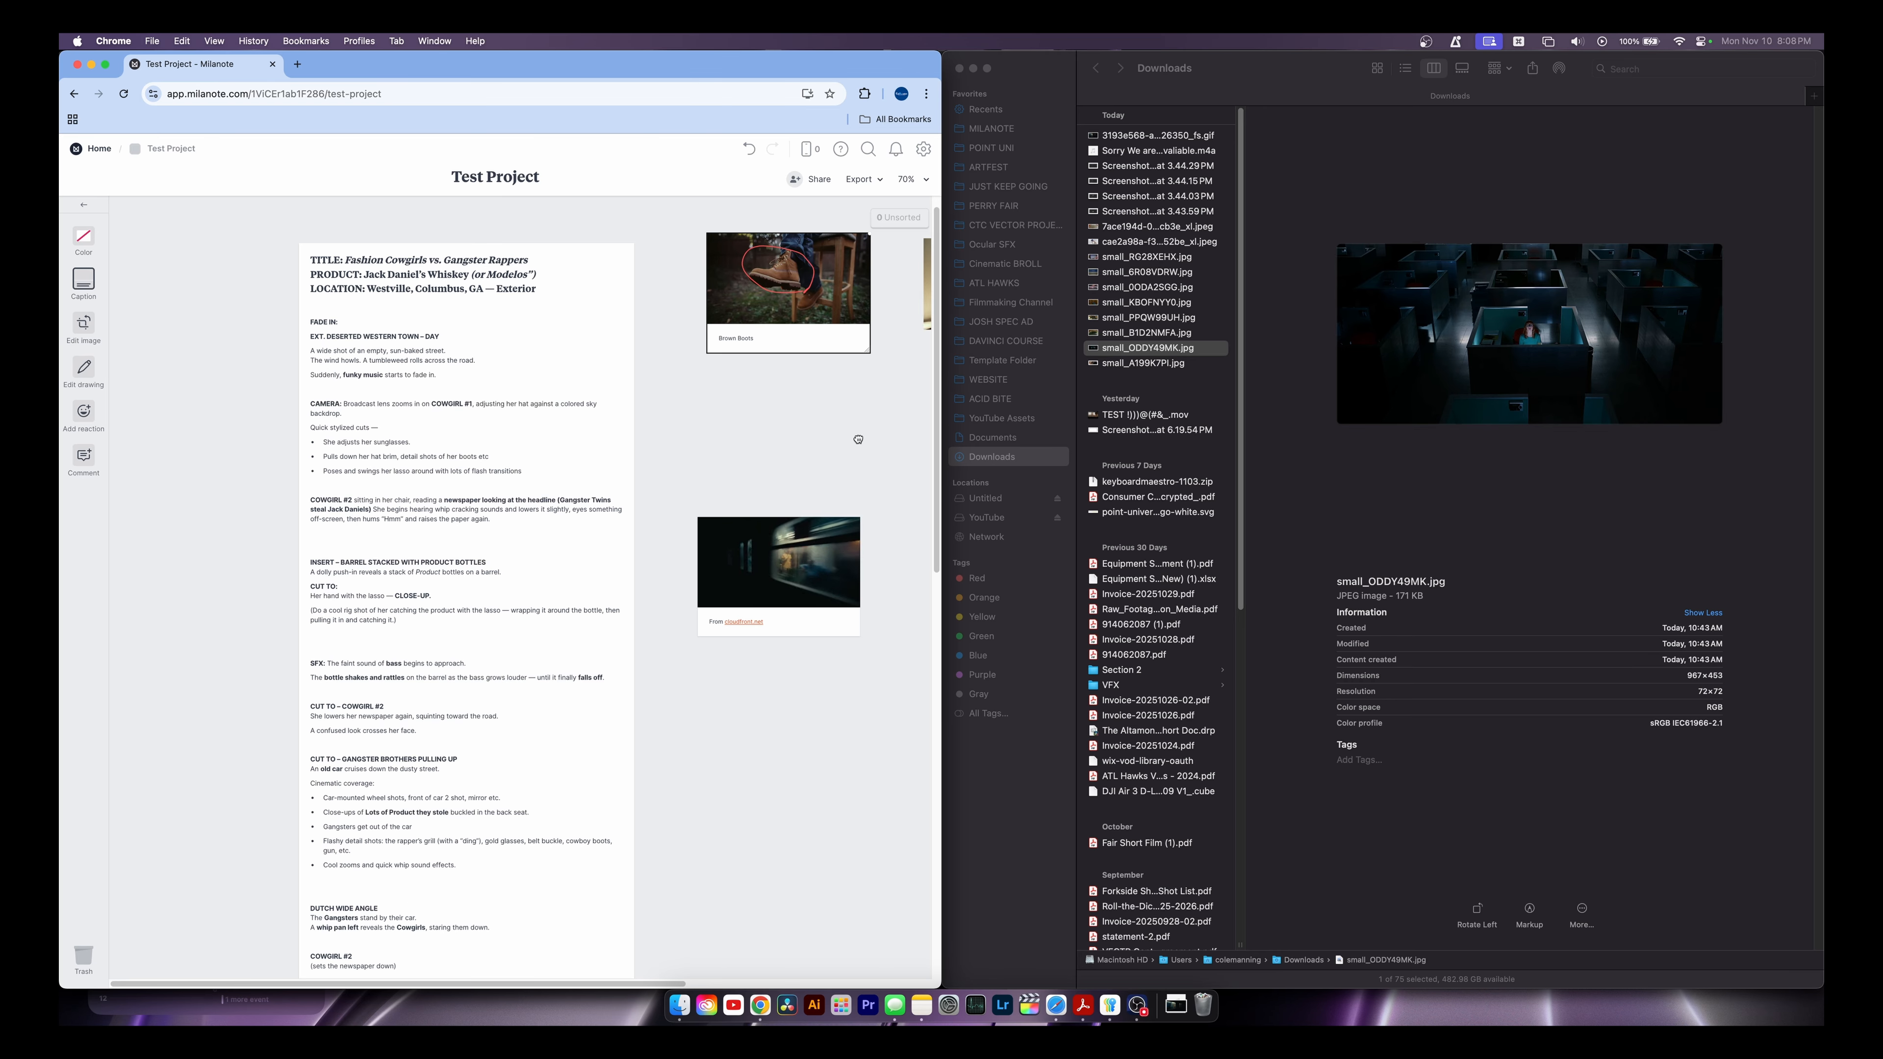
pyautogui.moveTo(684, 514); pyautogui.dragTo(277, 450)
pyautogui.scroll(-5, 496, 483)
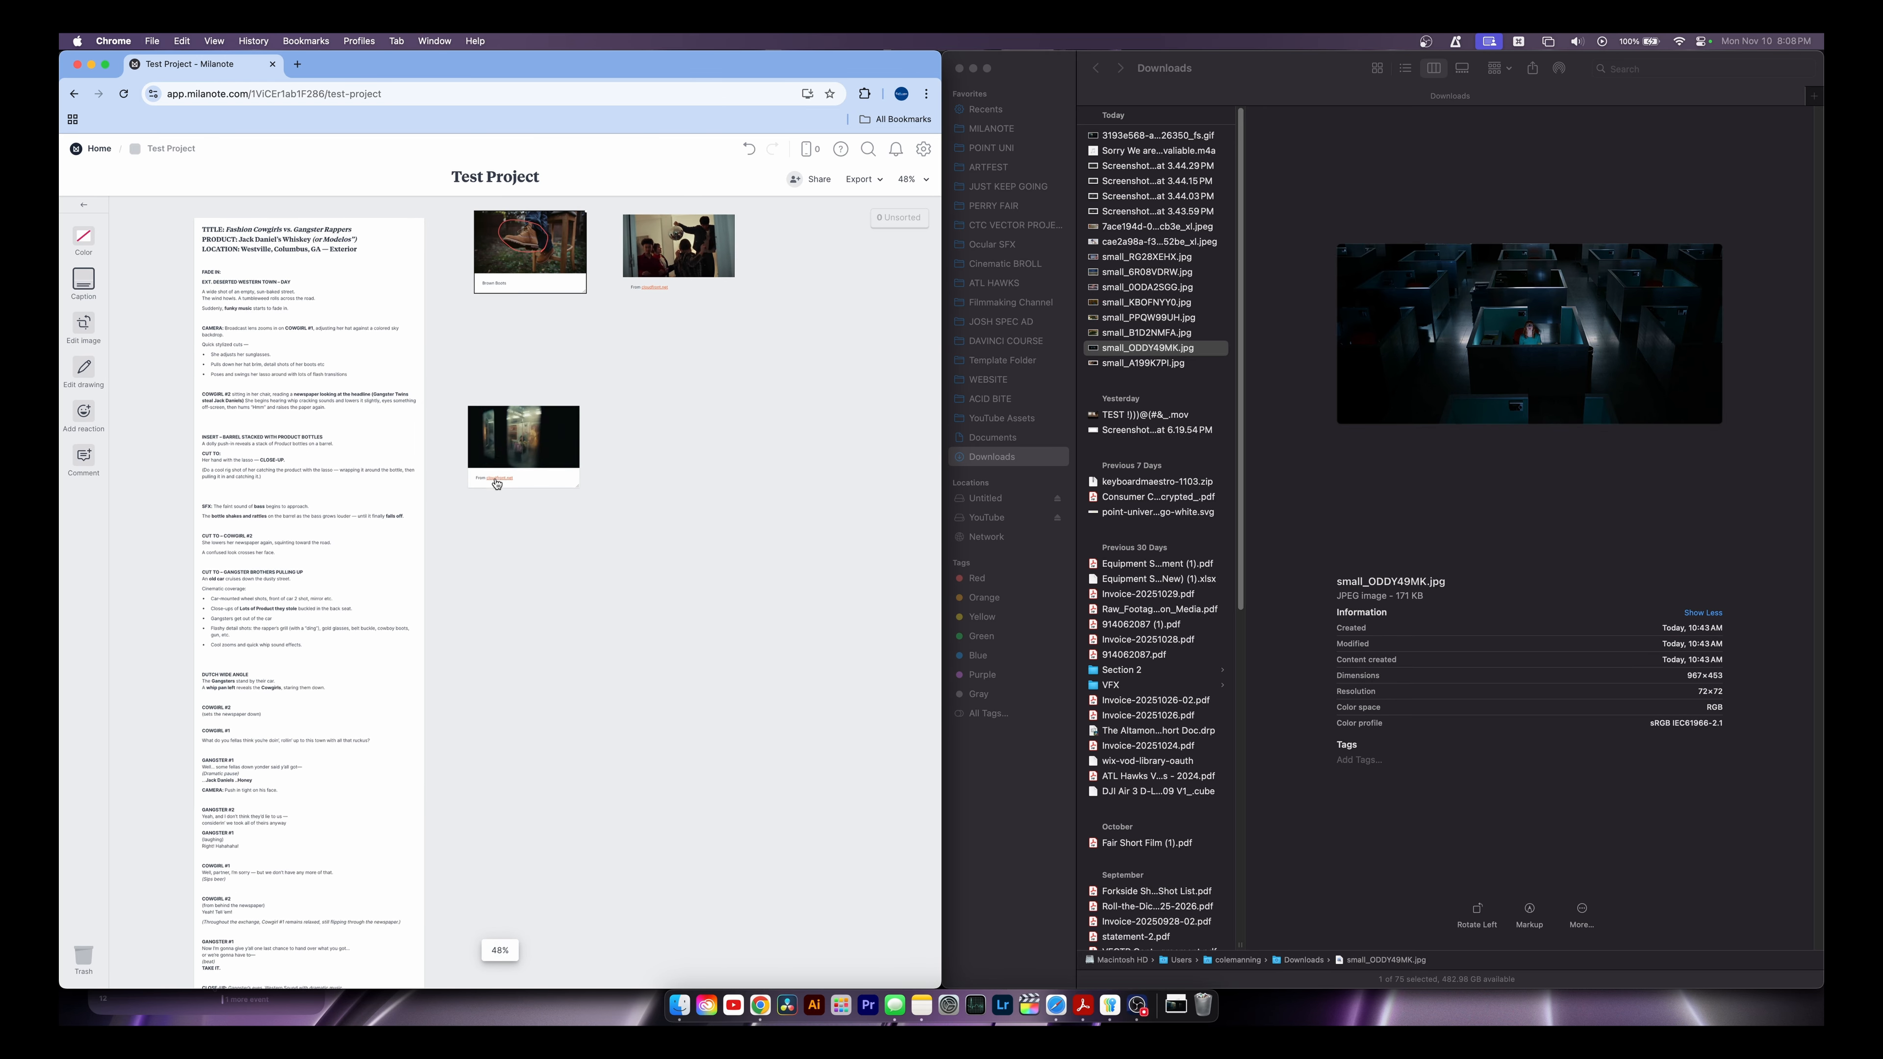
pyautogui.scroll(5, 496, 483)
pyautogui.scroll(3, 655, 313)
pyautogui.hscroll(1, 617, 450)
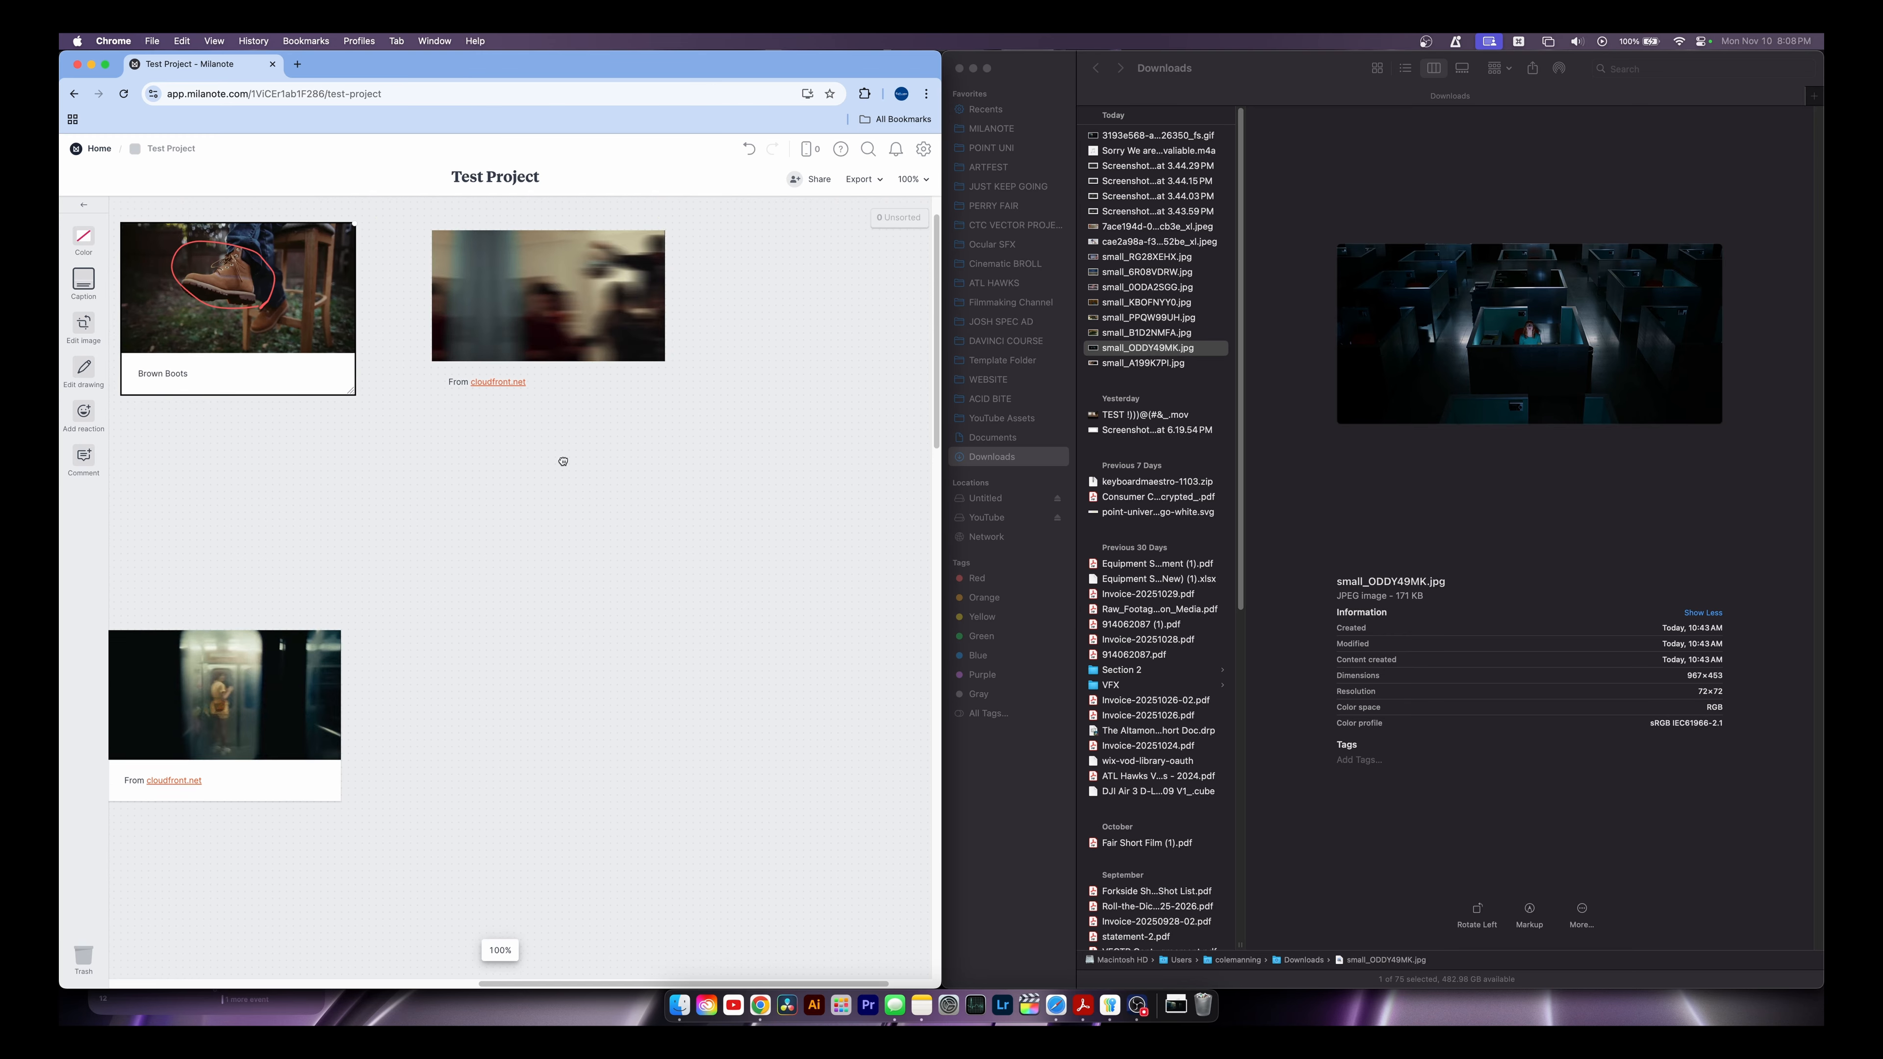
pyautogui.hscroll(-8, 820, 471)
pyautogui.hscroll(10, 769, 486)
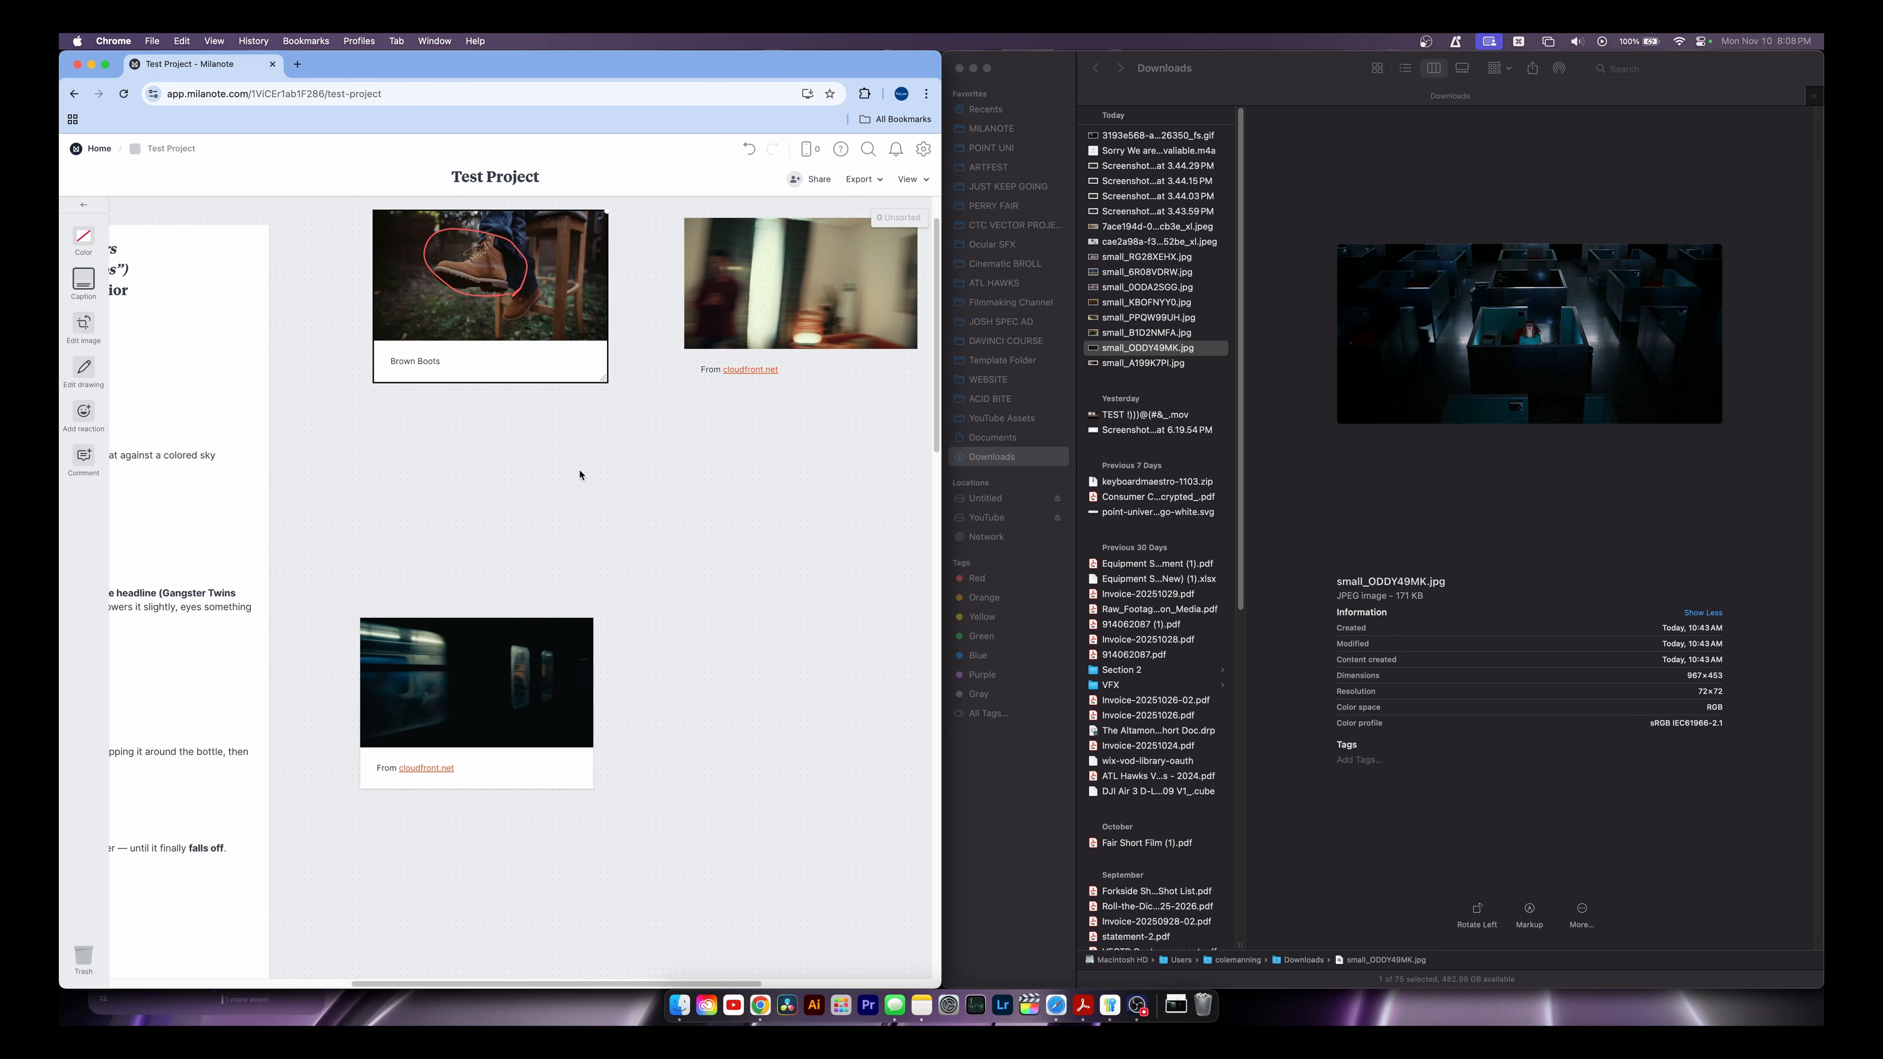
pyautogui.hscroll(-4, 324, 450)
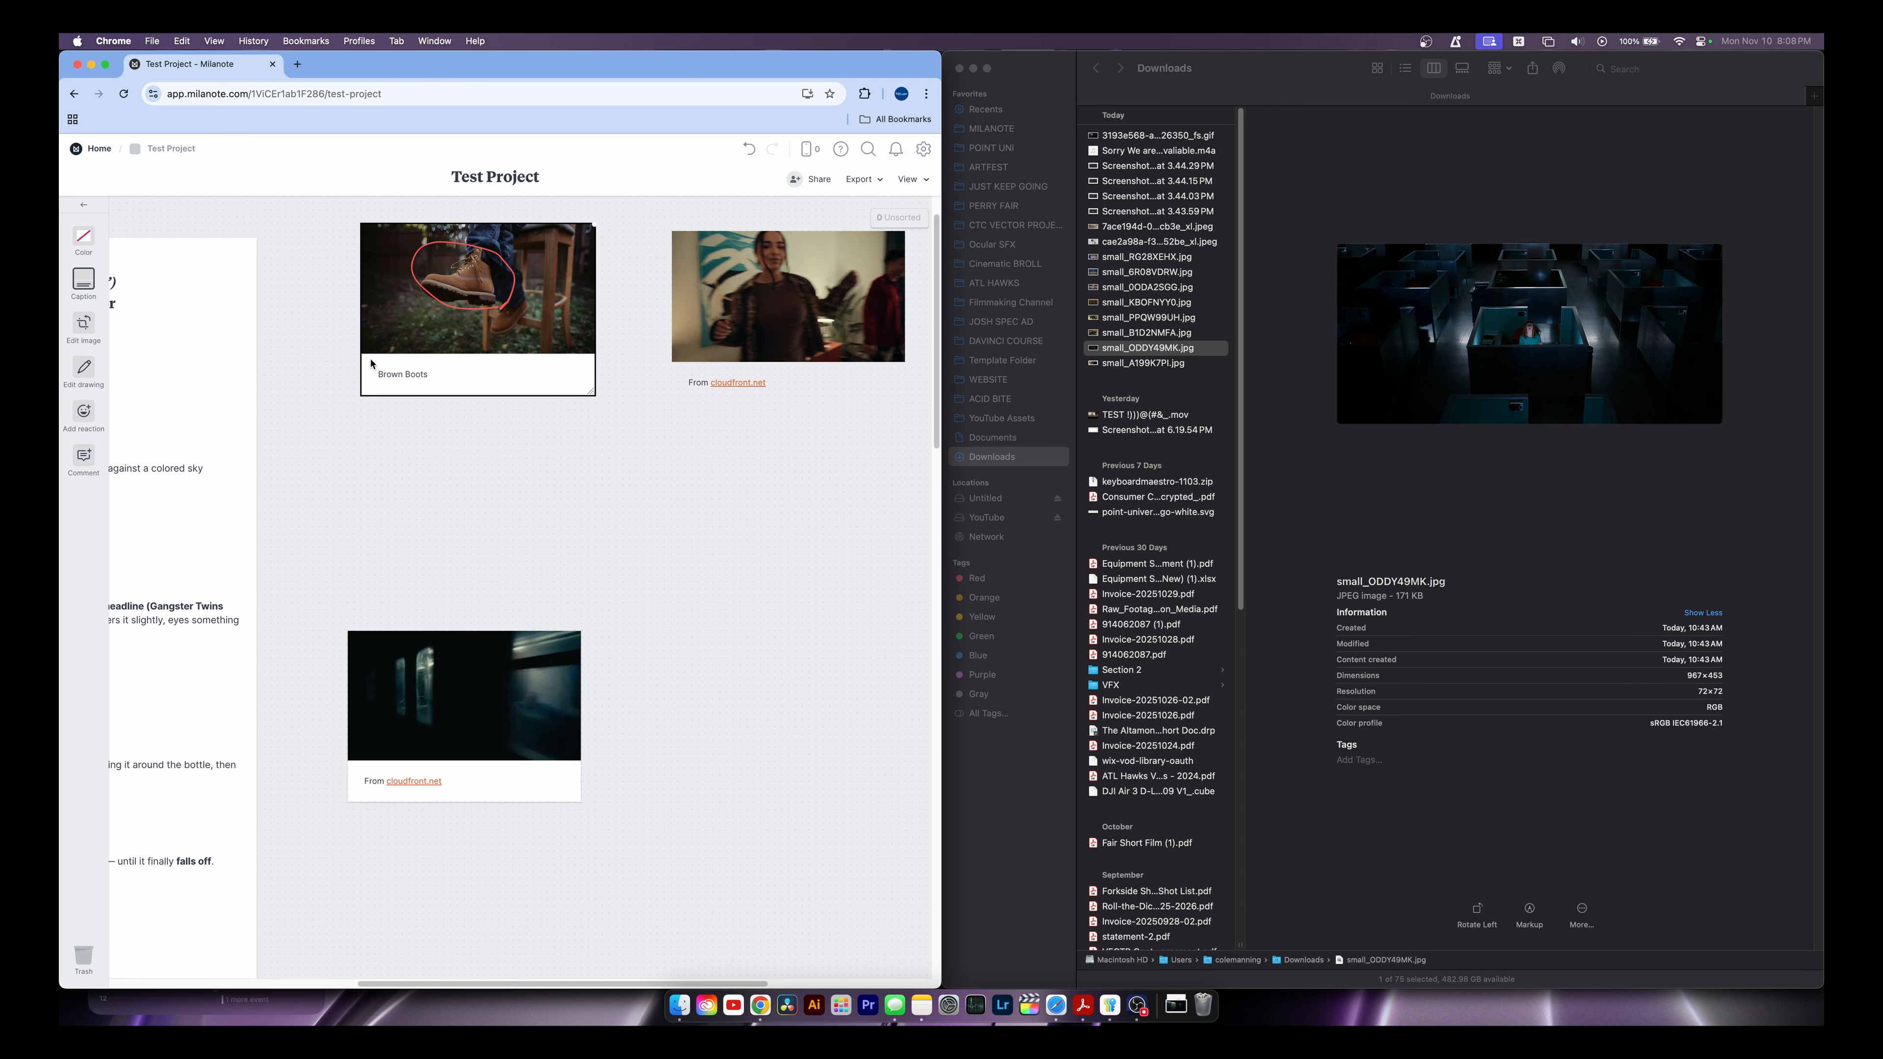
# Close the boot image editor unchanged and maximize the browser window to full screen
pyautogui.click(83, 334)
pyautogui.click(113, 232)
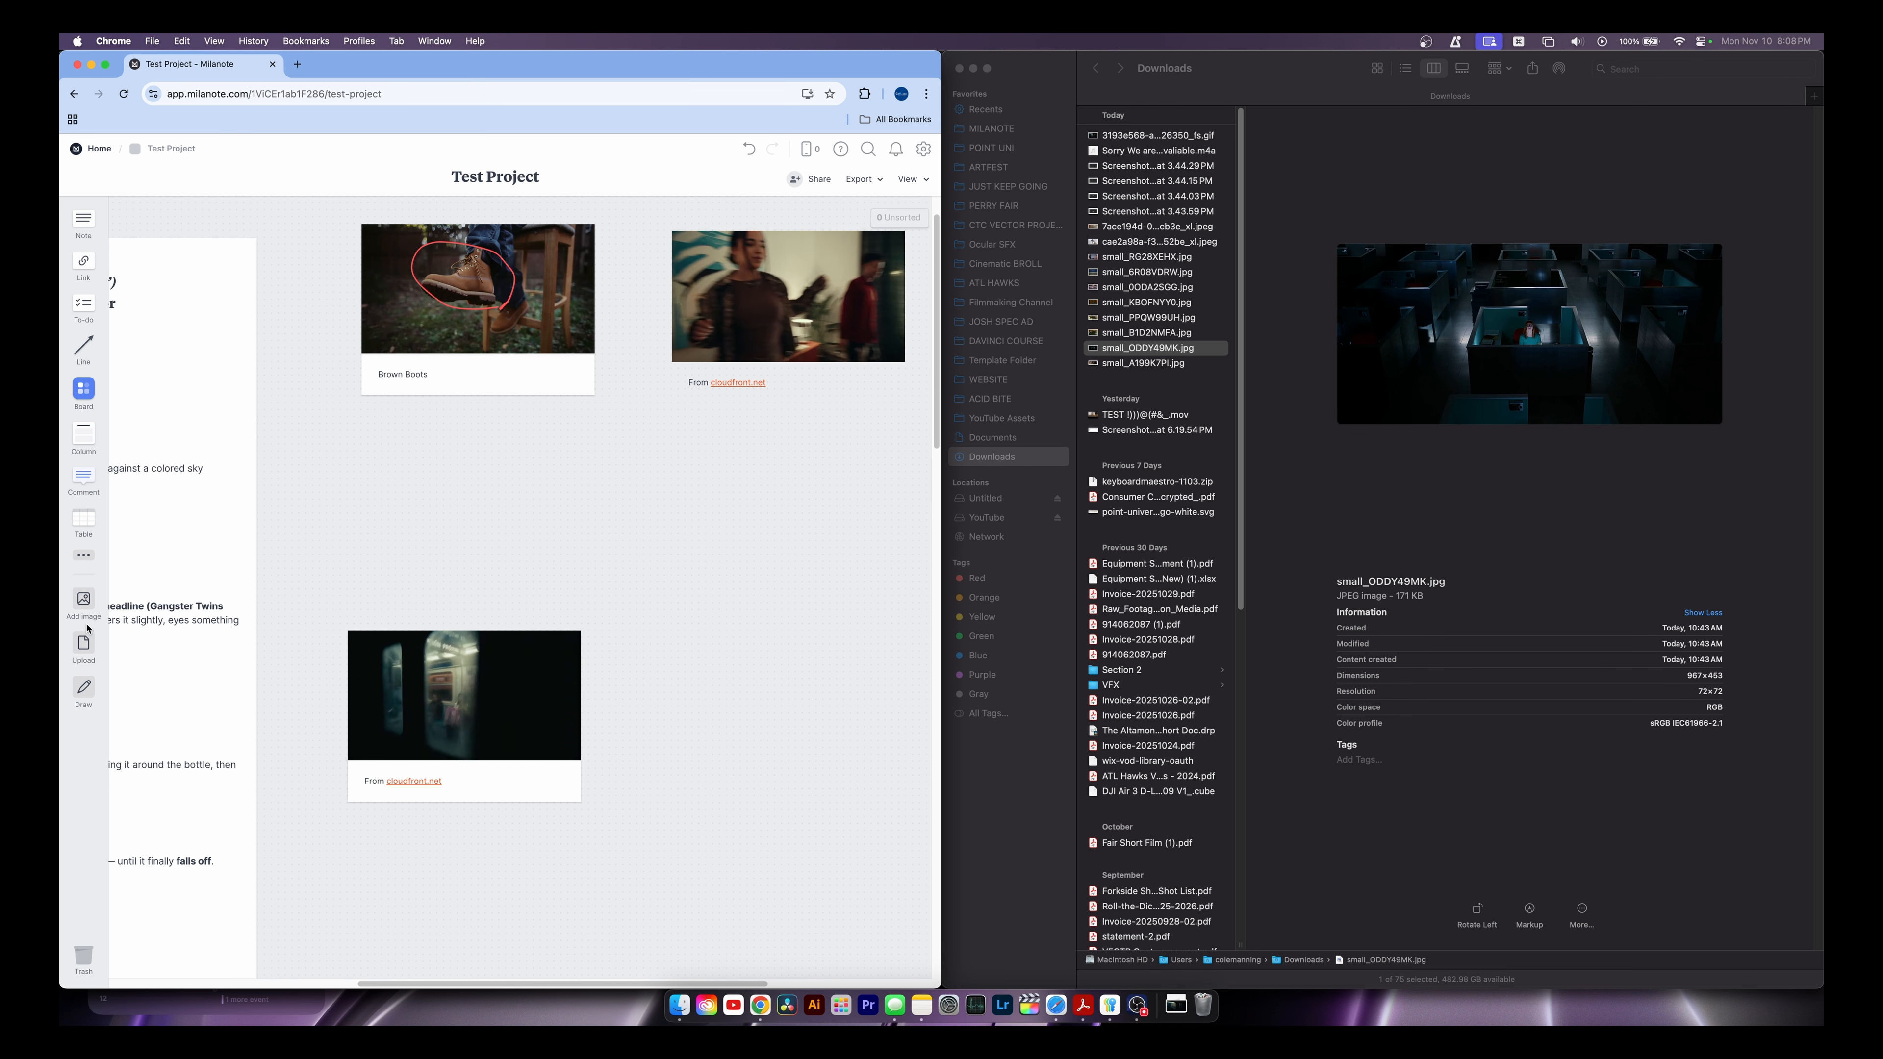
pyautogui.hscroll(-10, 815, 538)
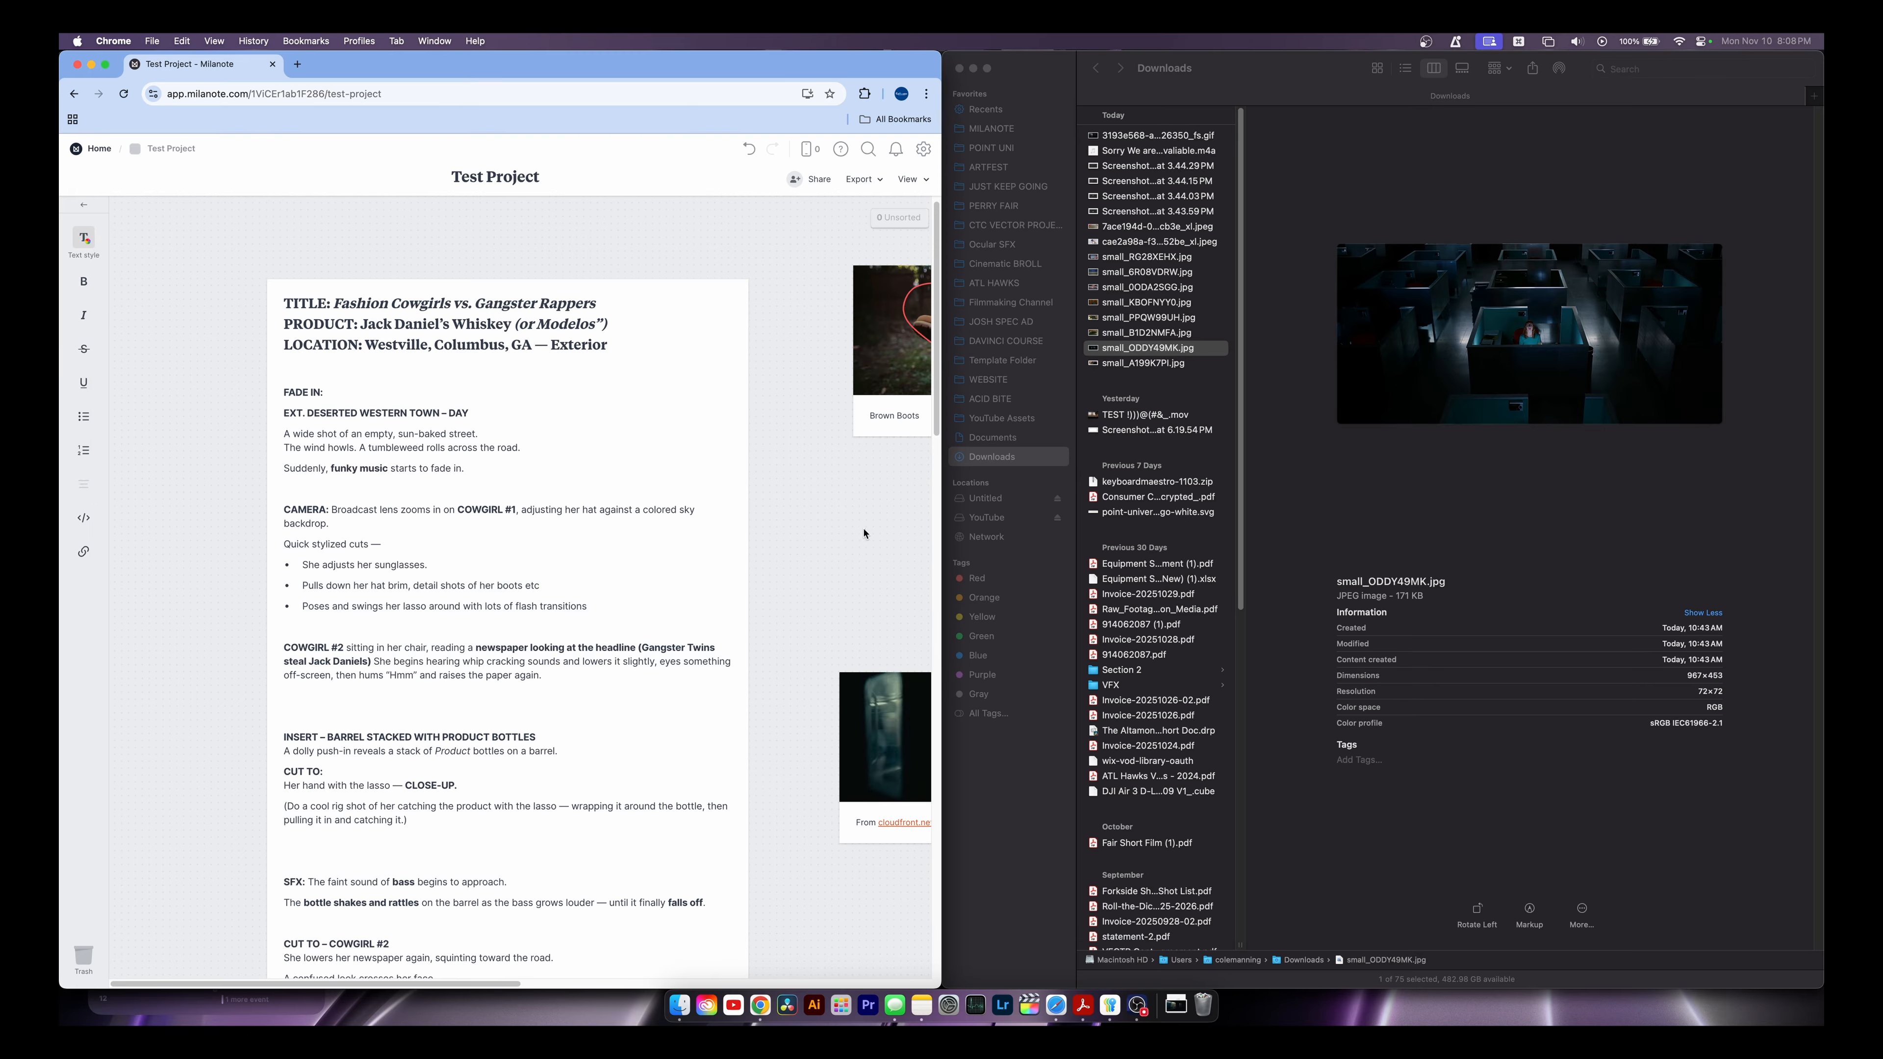
pyautogui.hscroll(8, 638, 557)
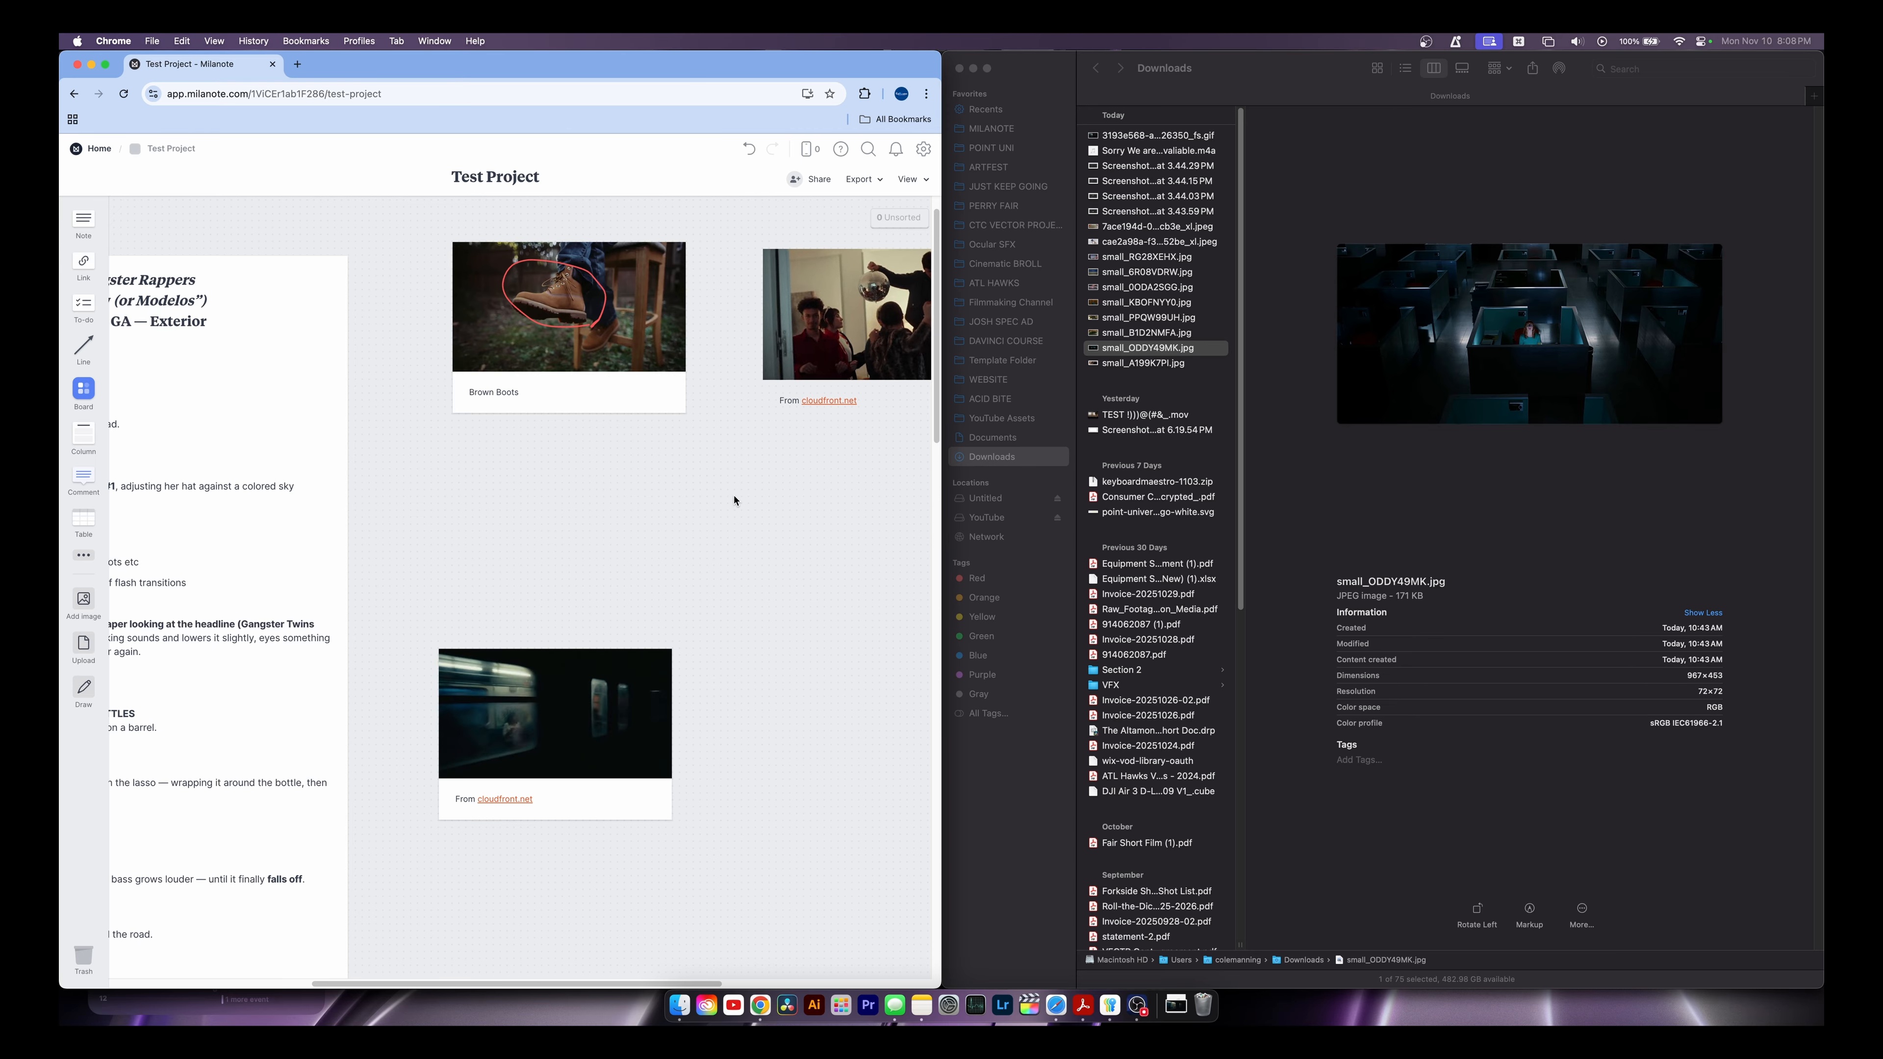
pyautogui.hotkey('ctrl', 'alt', 'Return')
pyautogui.scroll(1, 786, 532)
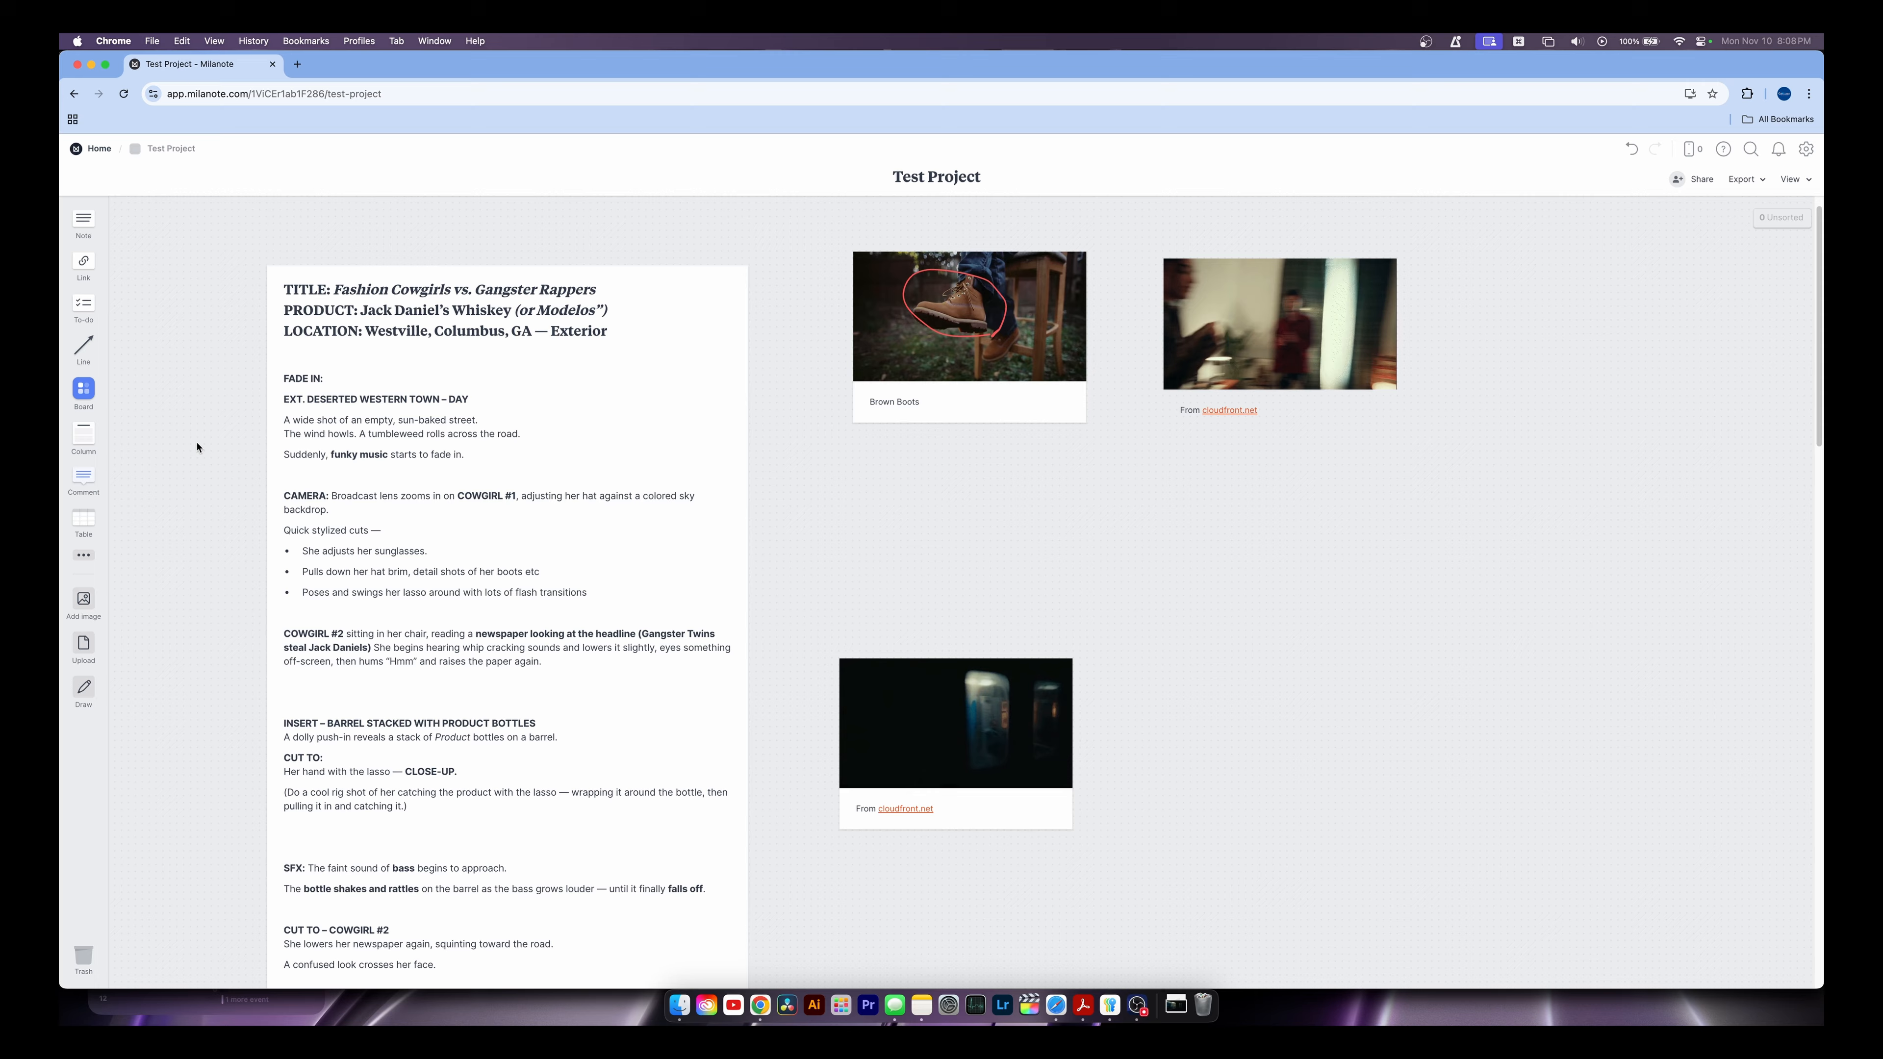
pyautogui.scroll(1, 815, 565)
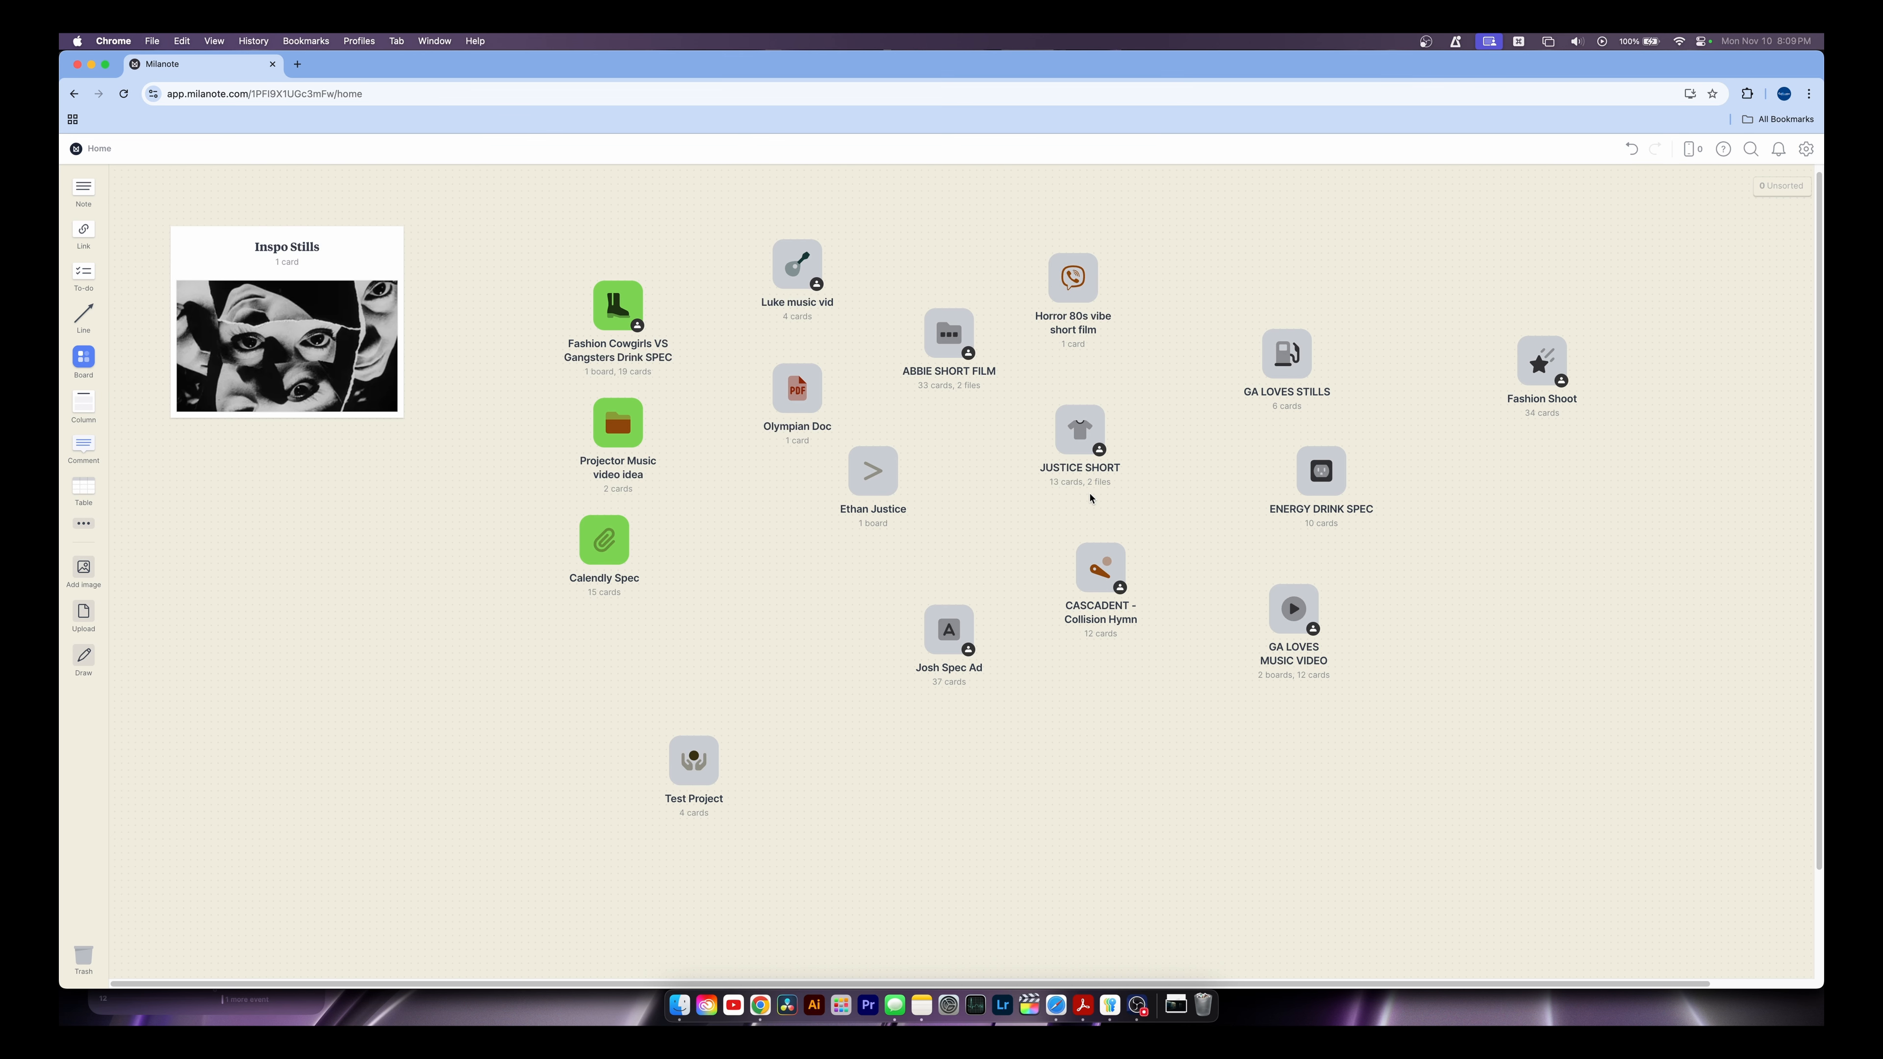
pyautogui.click(864, 478)
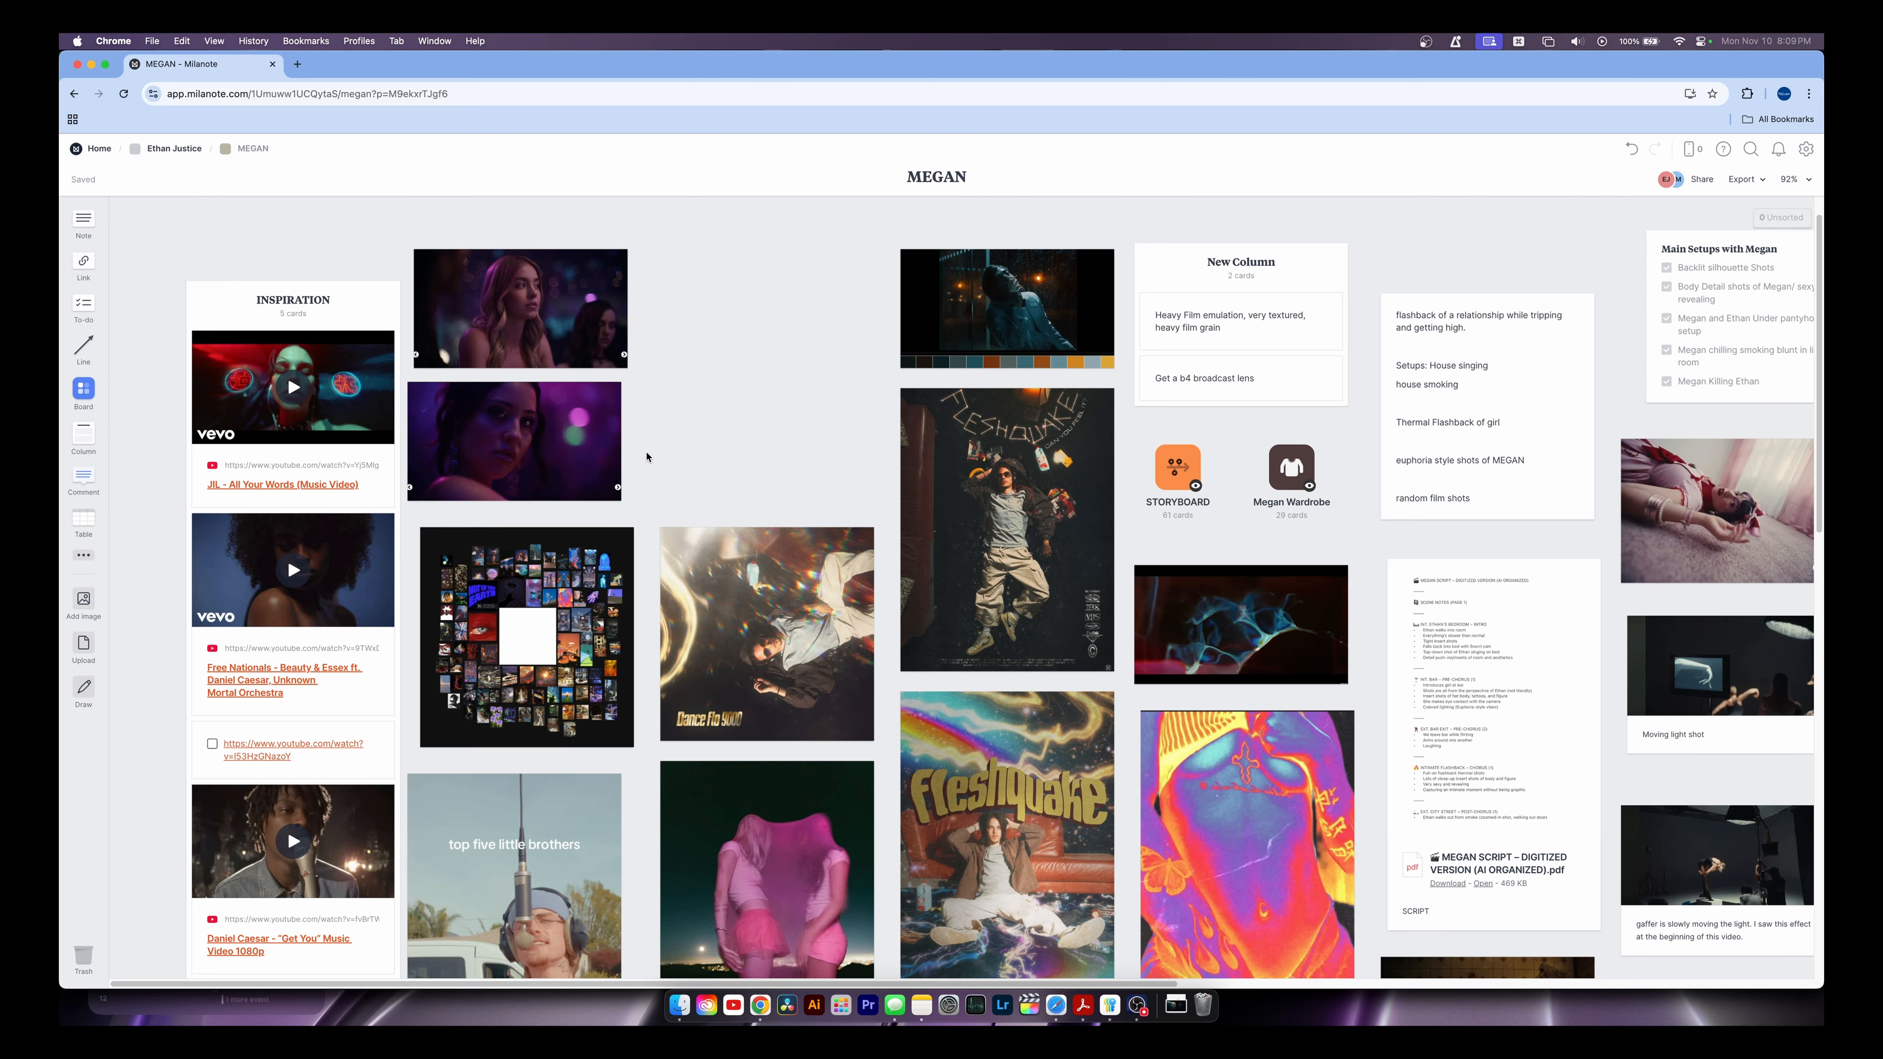
# Scroll around the MEGAN board to review its references, script, MV to-do list and gear checklists
pyautogui.scroll(-1, 816, 422)
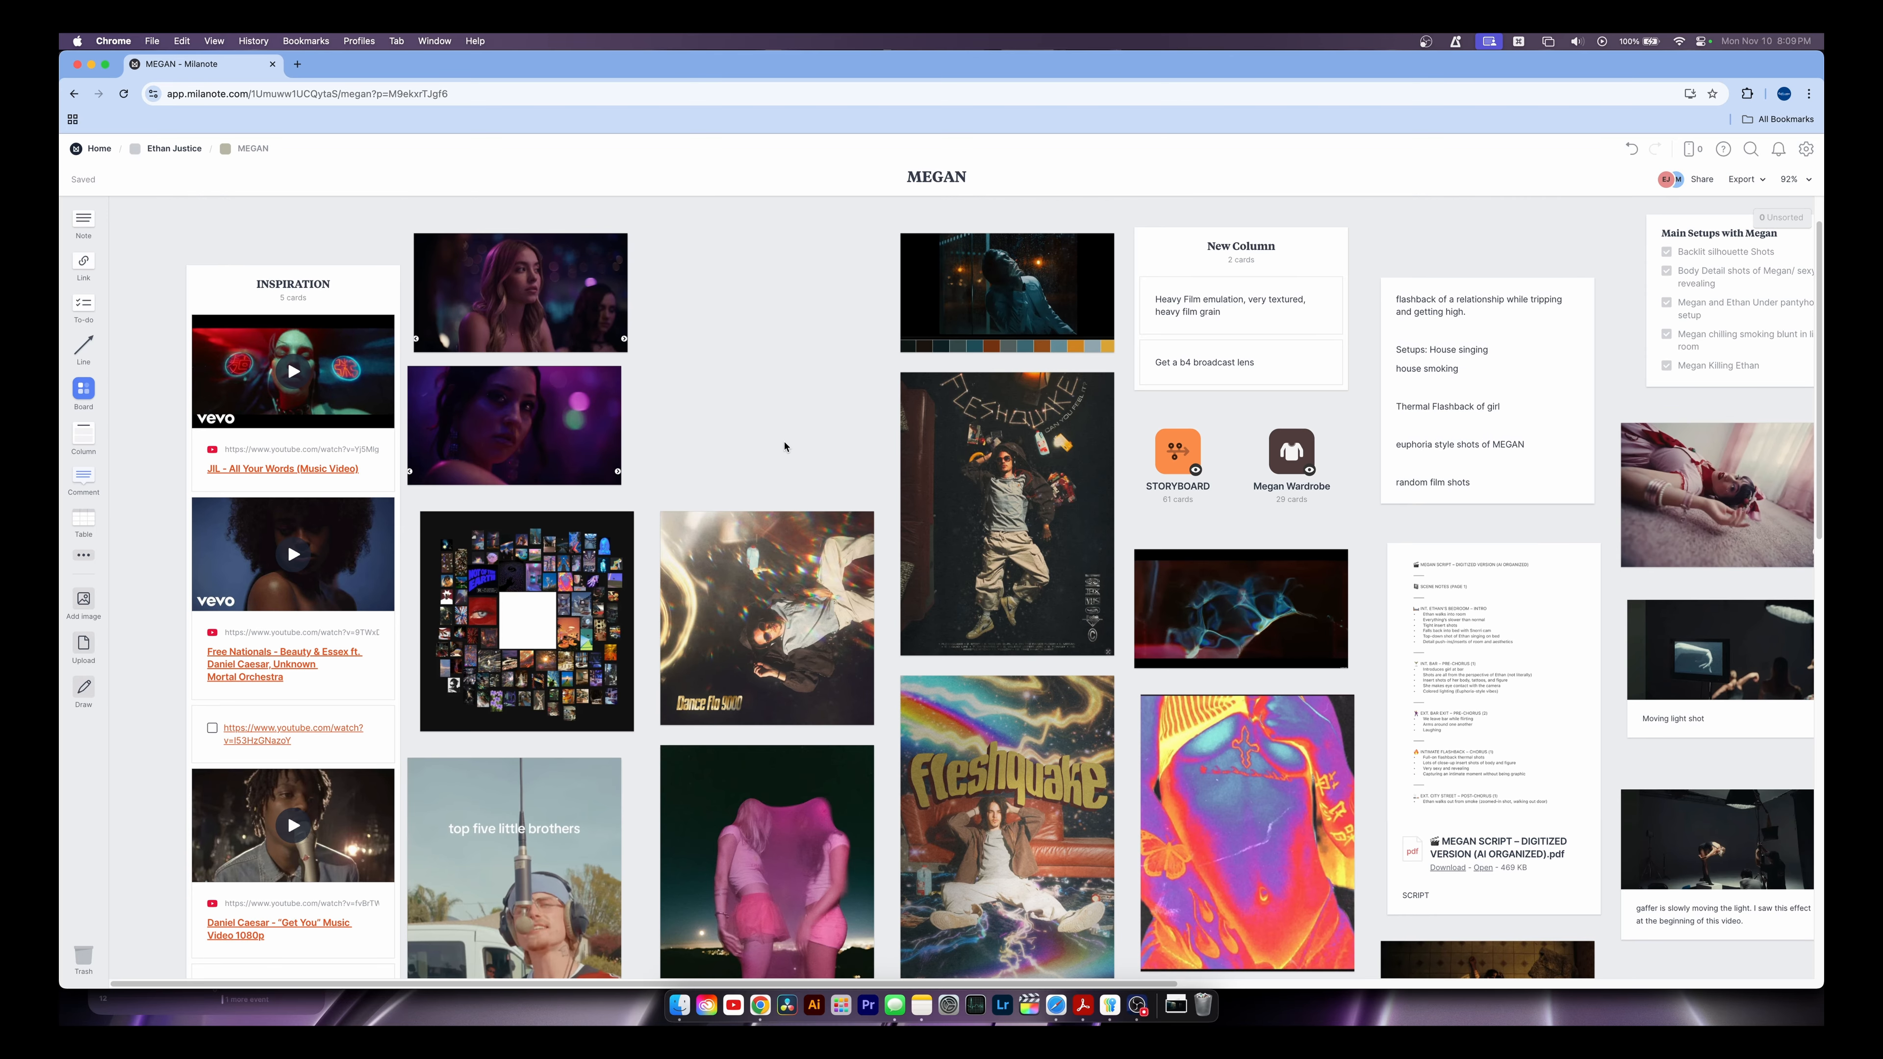
pyautogui.scroll(-4, 771, 460)
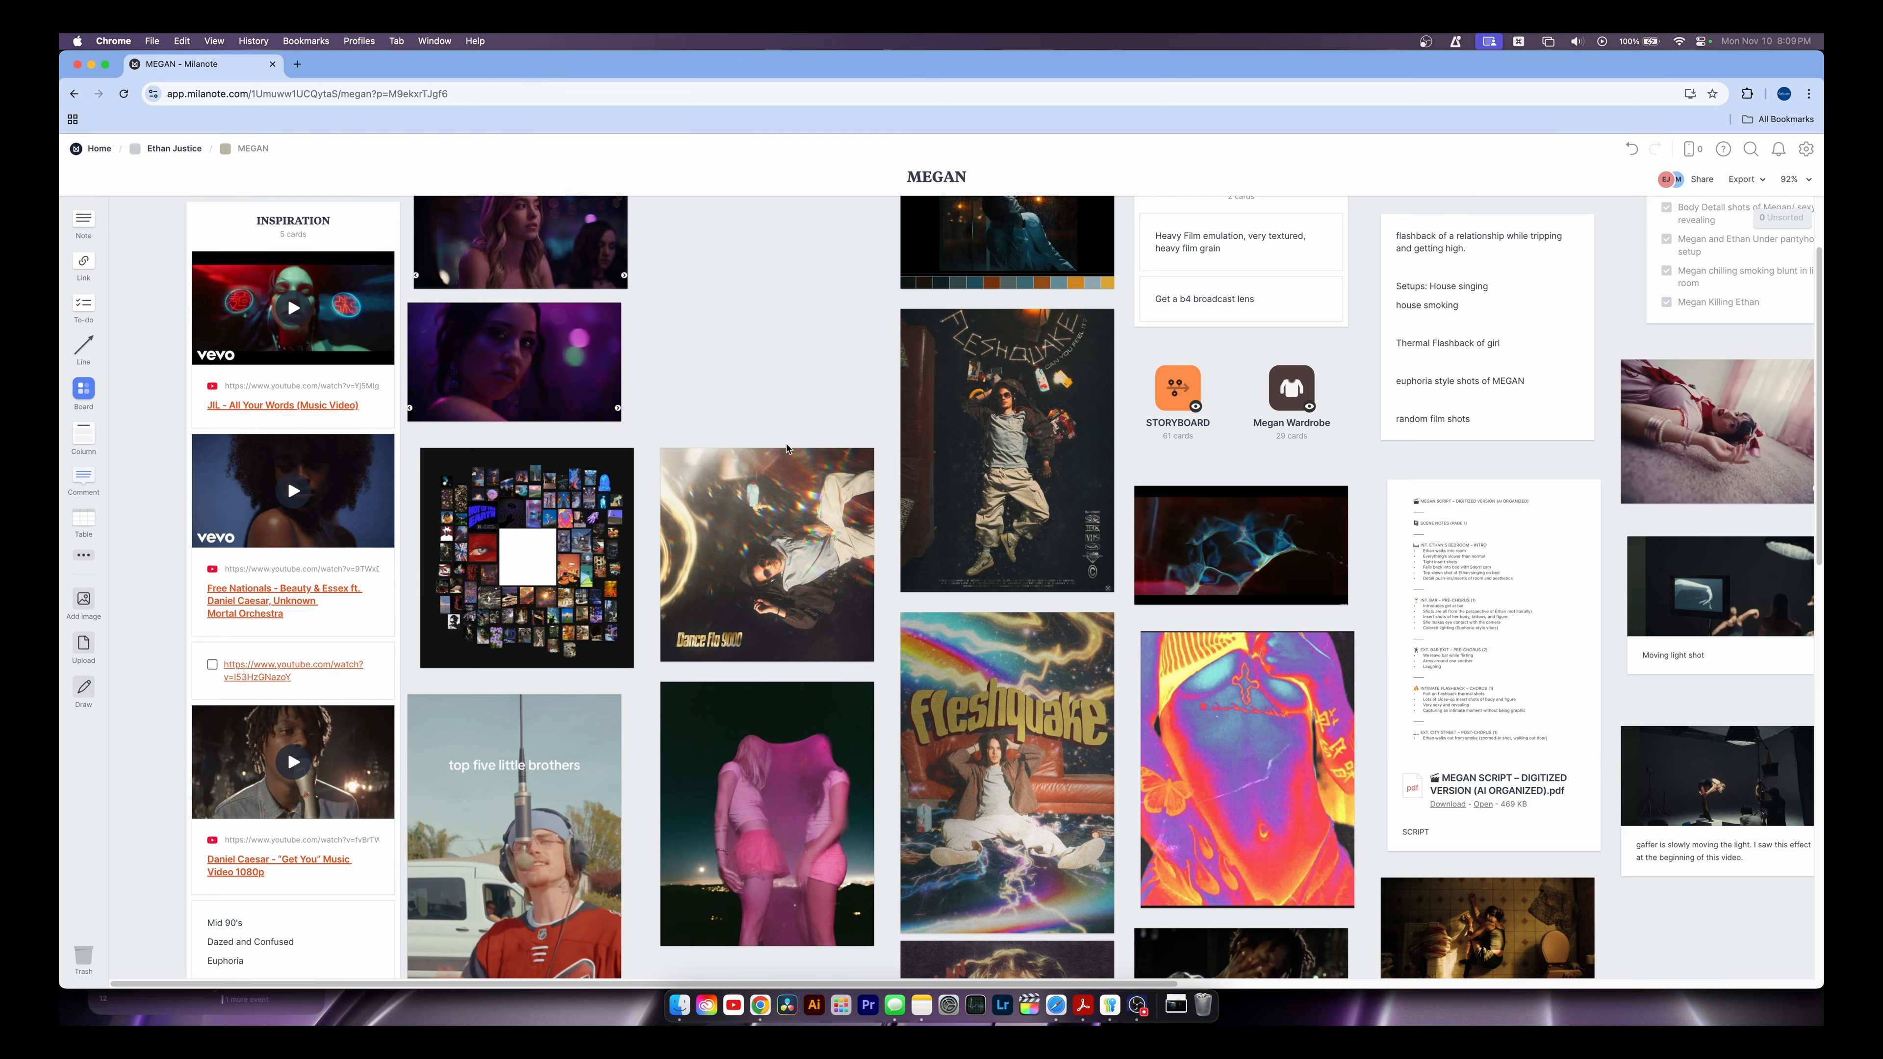
pyautogui.scroll(2, 760, 379)
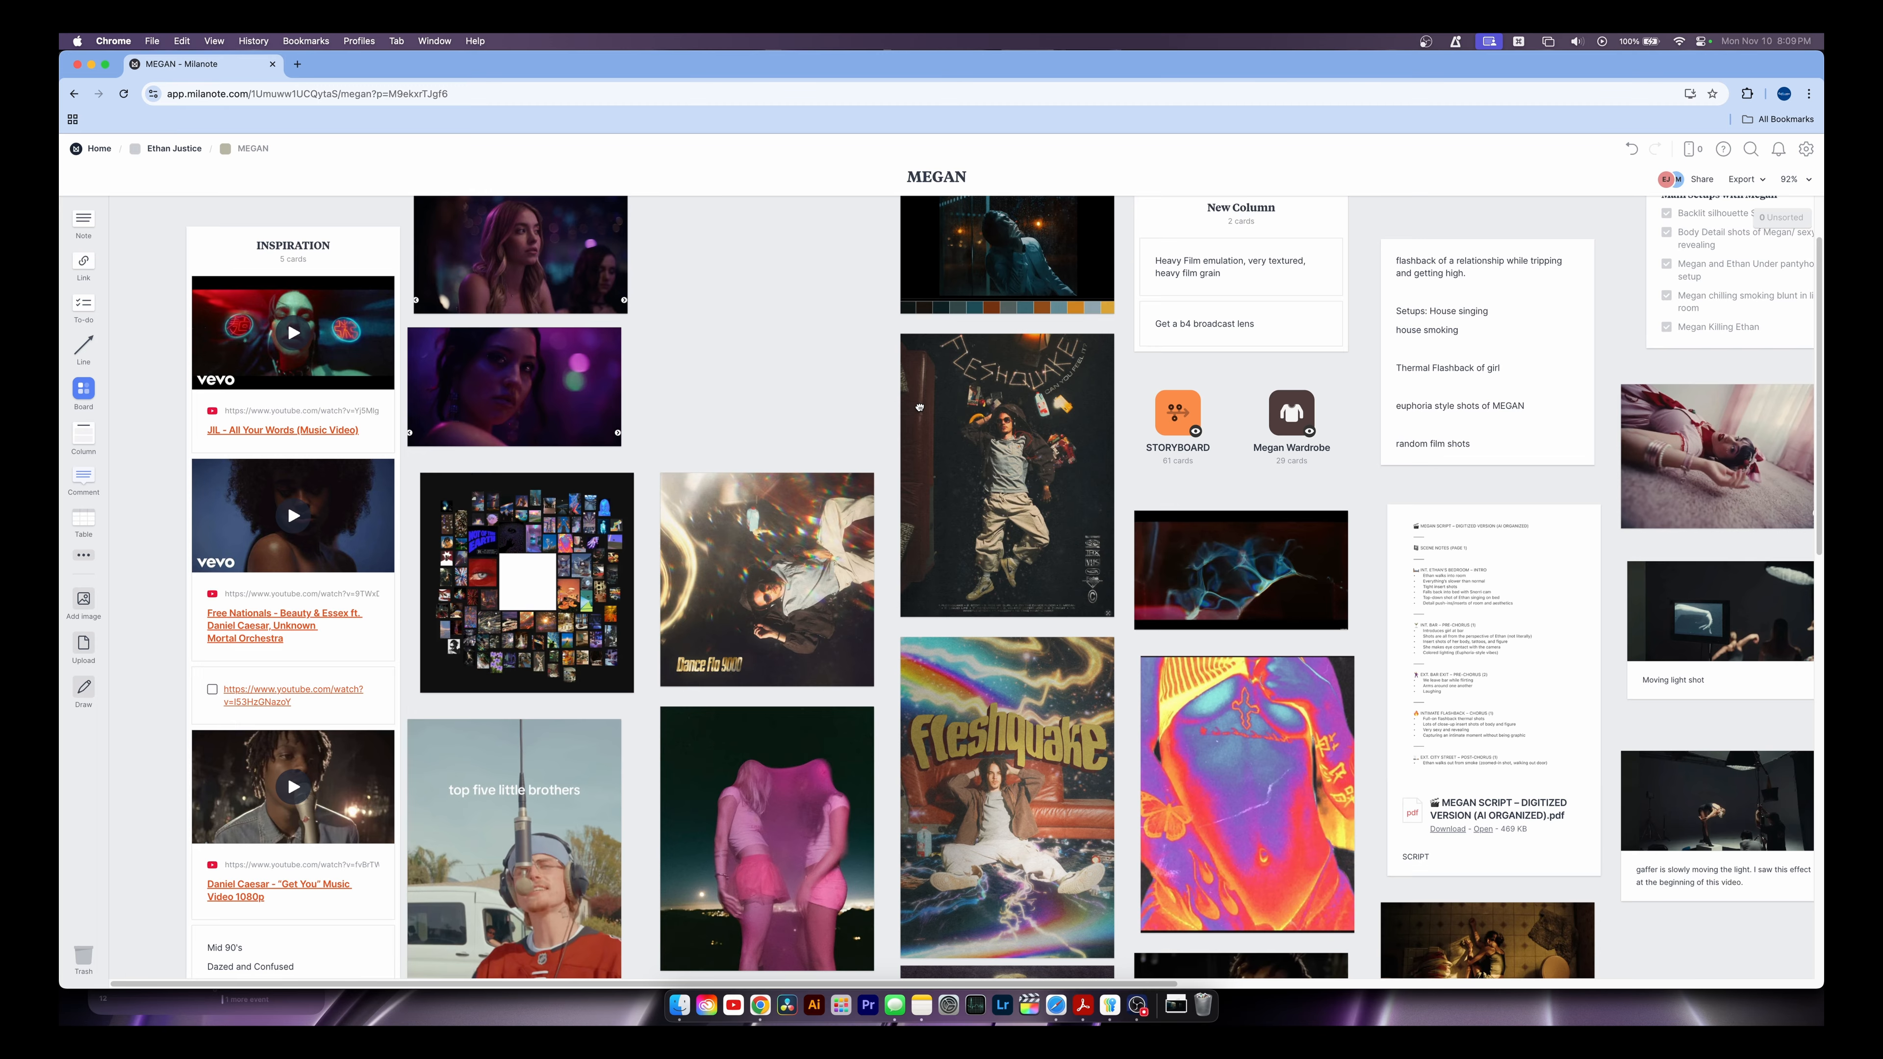
pyautogui.hscroll(10, 919, 407)
pyautogui.scroll(-5, 920, 407)
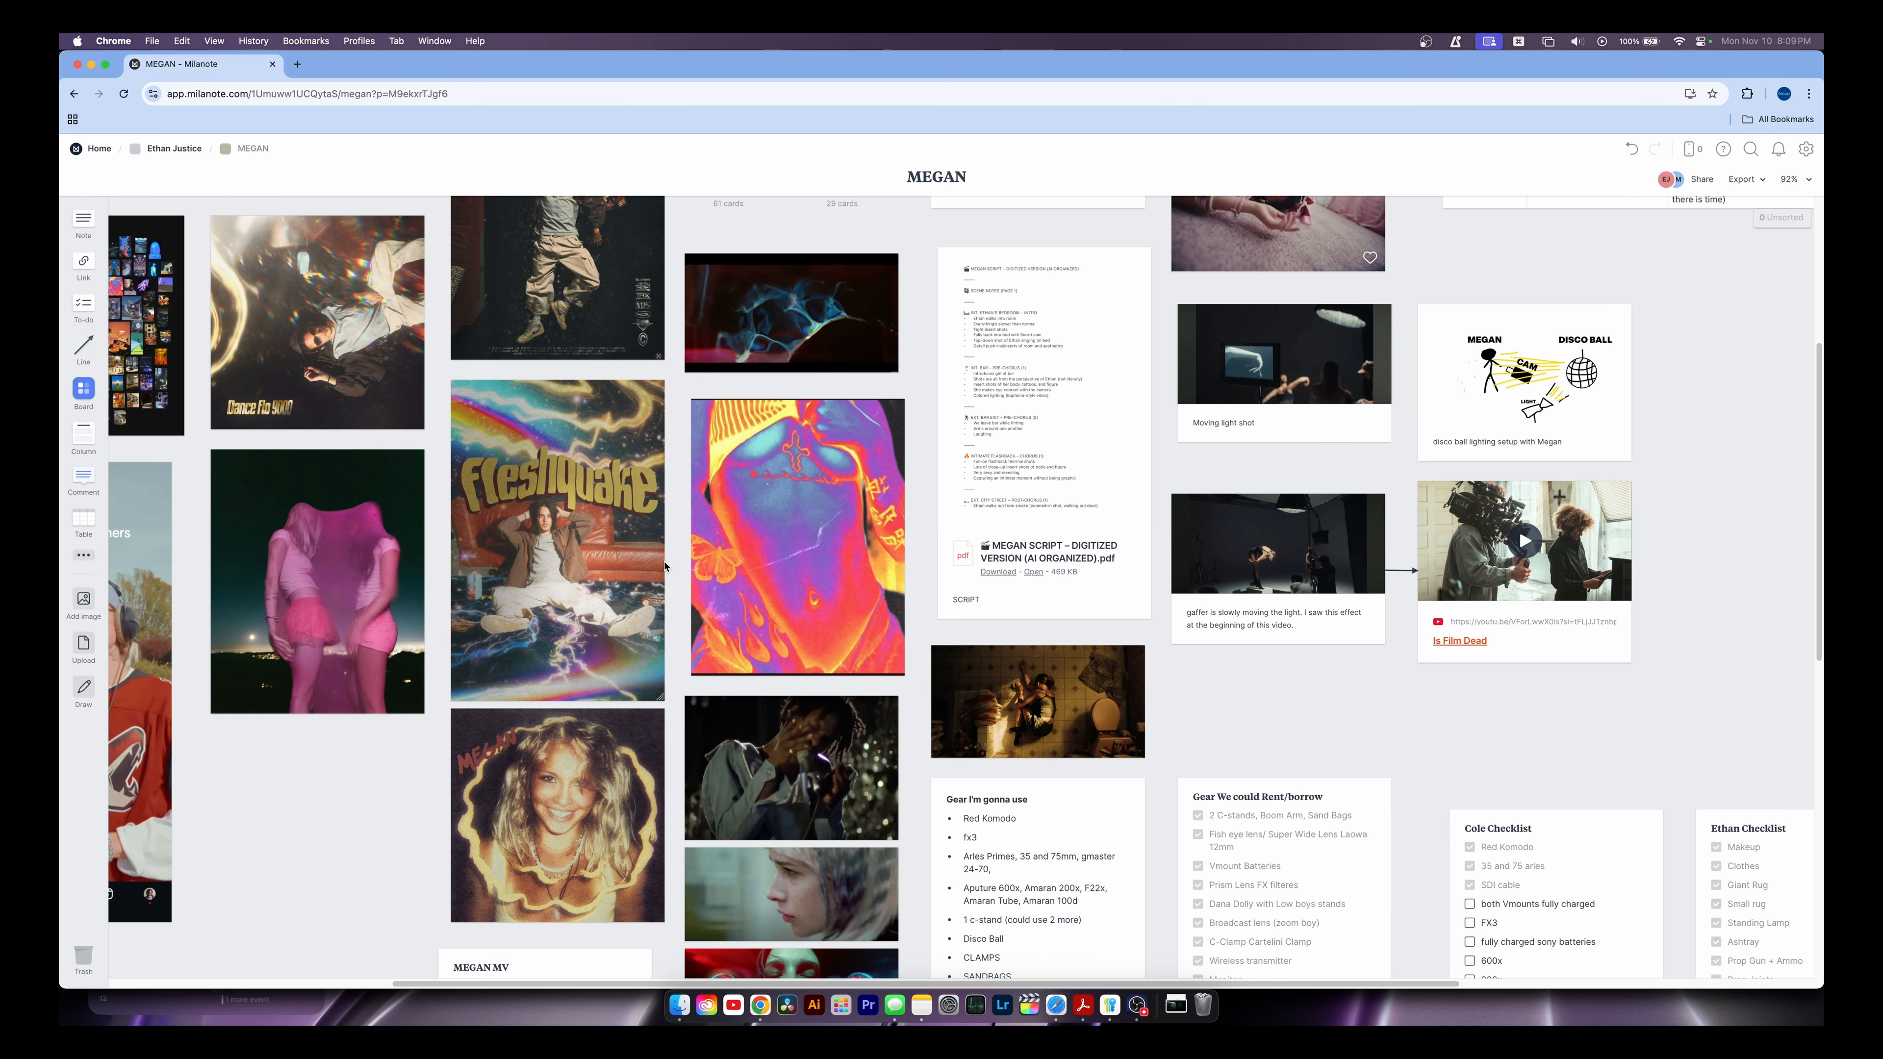
pyautogui.hscroll(-10, 665, 567)
pyautogui.scroll(5, 665, 567)
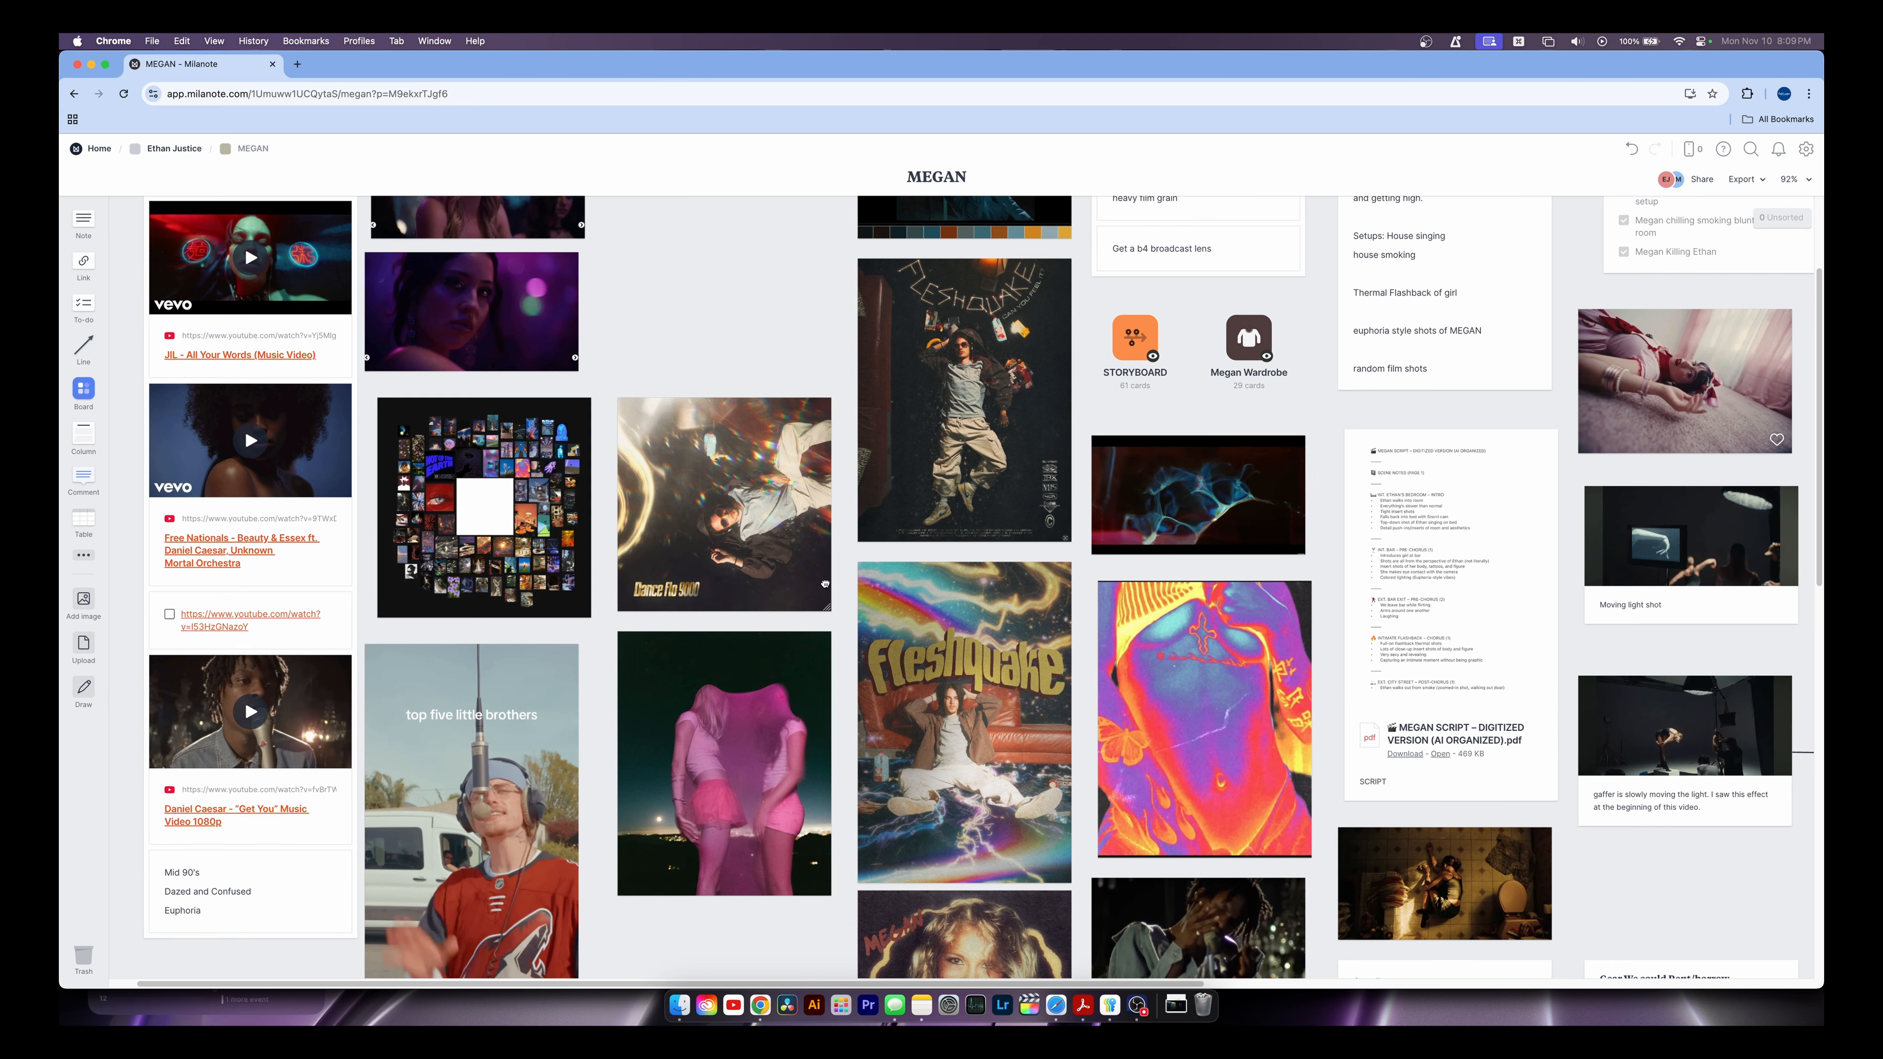
pyautogui.hscroll(-1, 824, 583)
pyautogui.scroll(1, 824, 583)
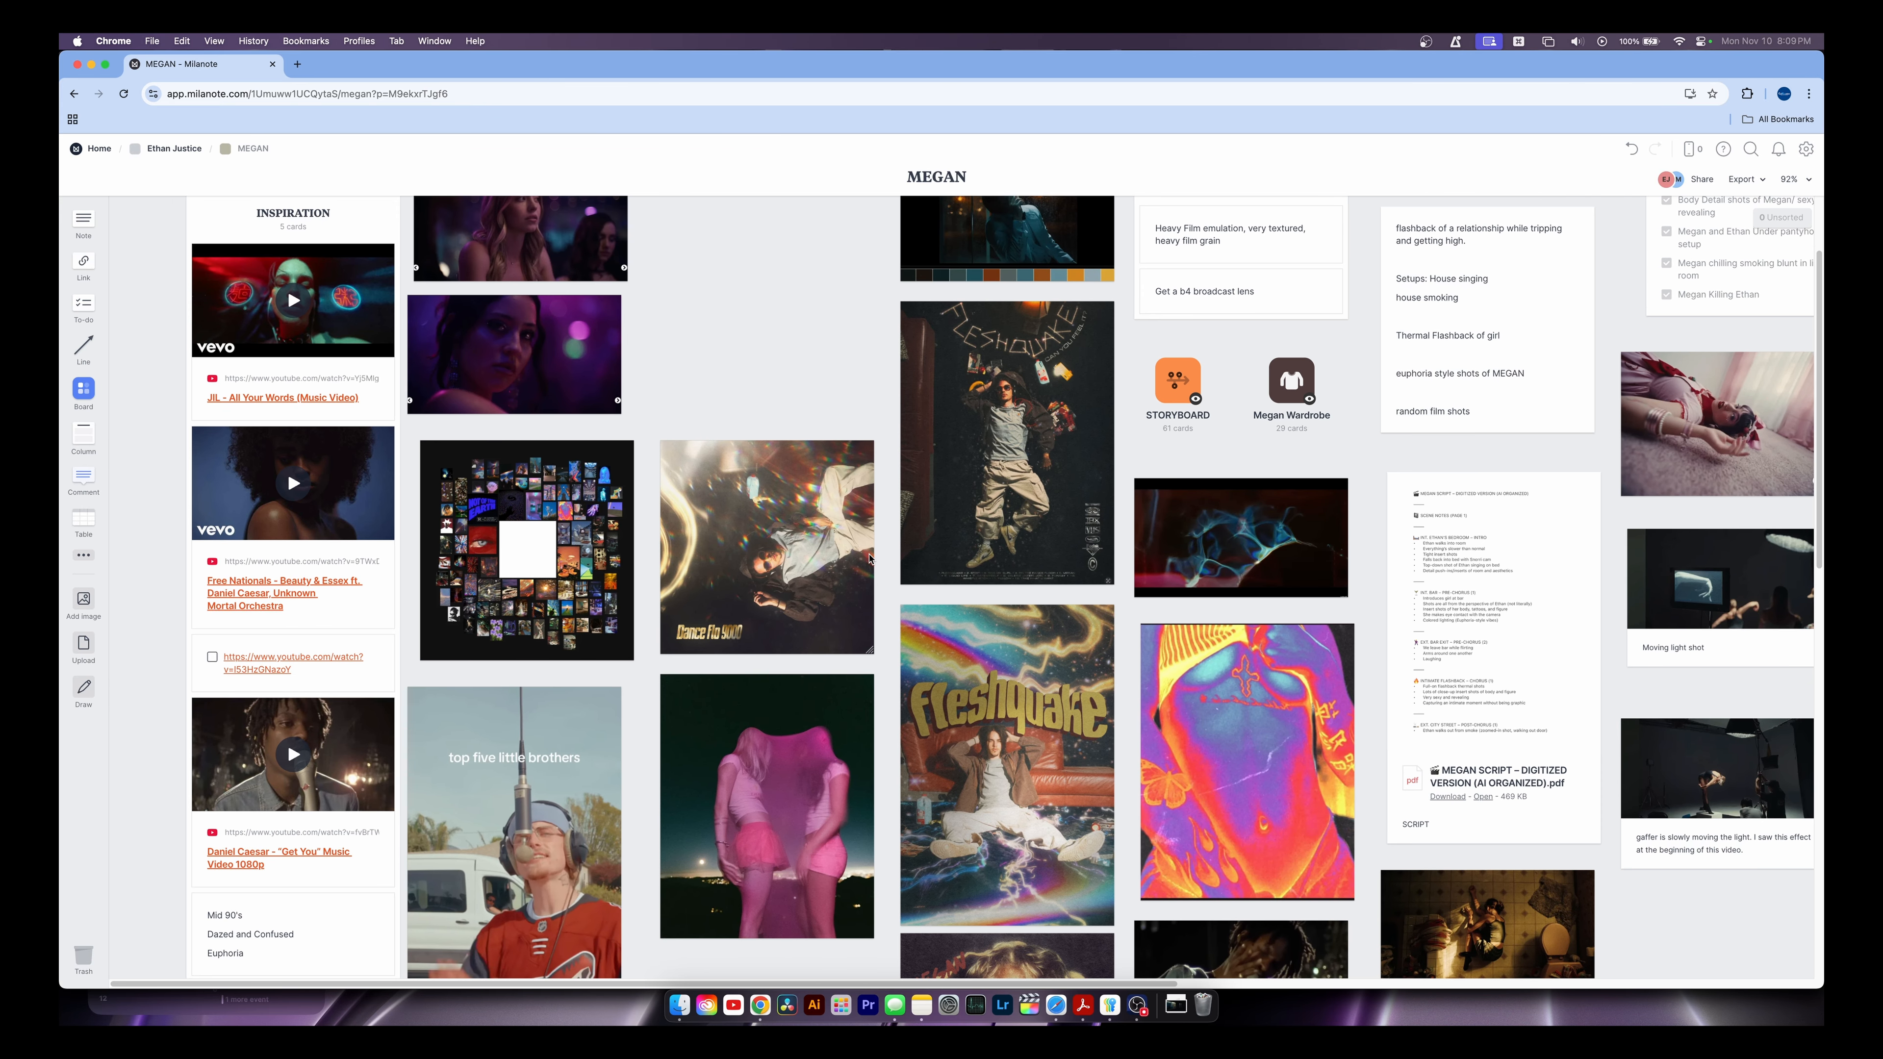
pyautogui.scroll(3, 868, 572)
pyautogui.scroll(-3, 853, 593)
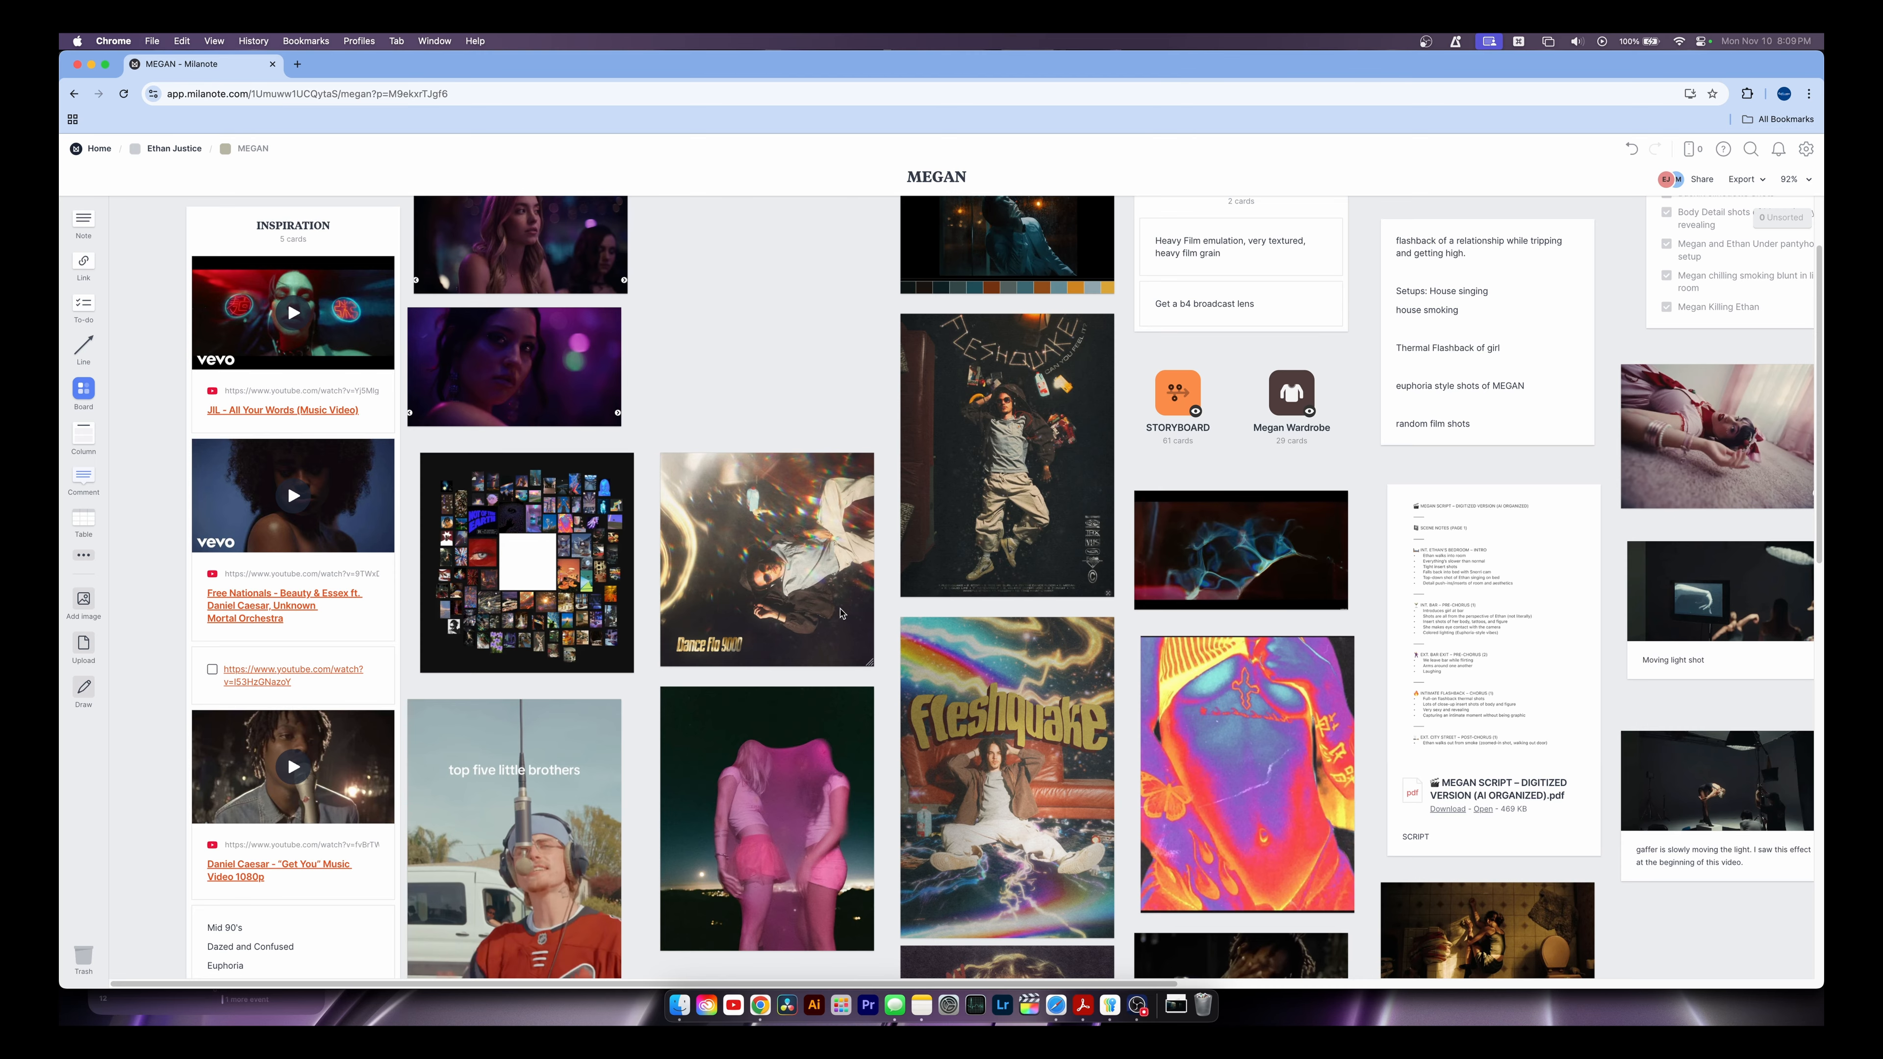
pyautogui.scroll(-8, 842, 612)
pyautogui.hscroll(8, 842, 613)
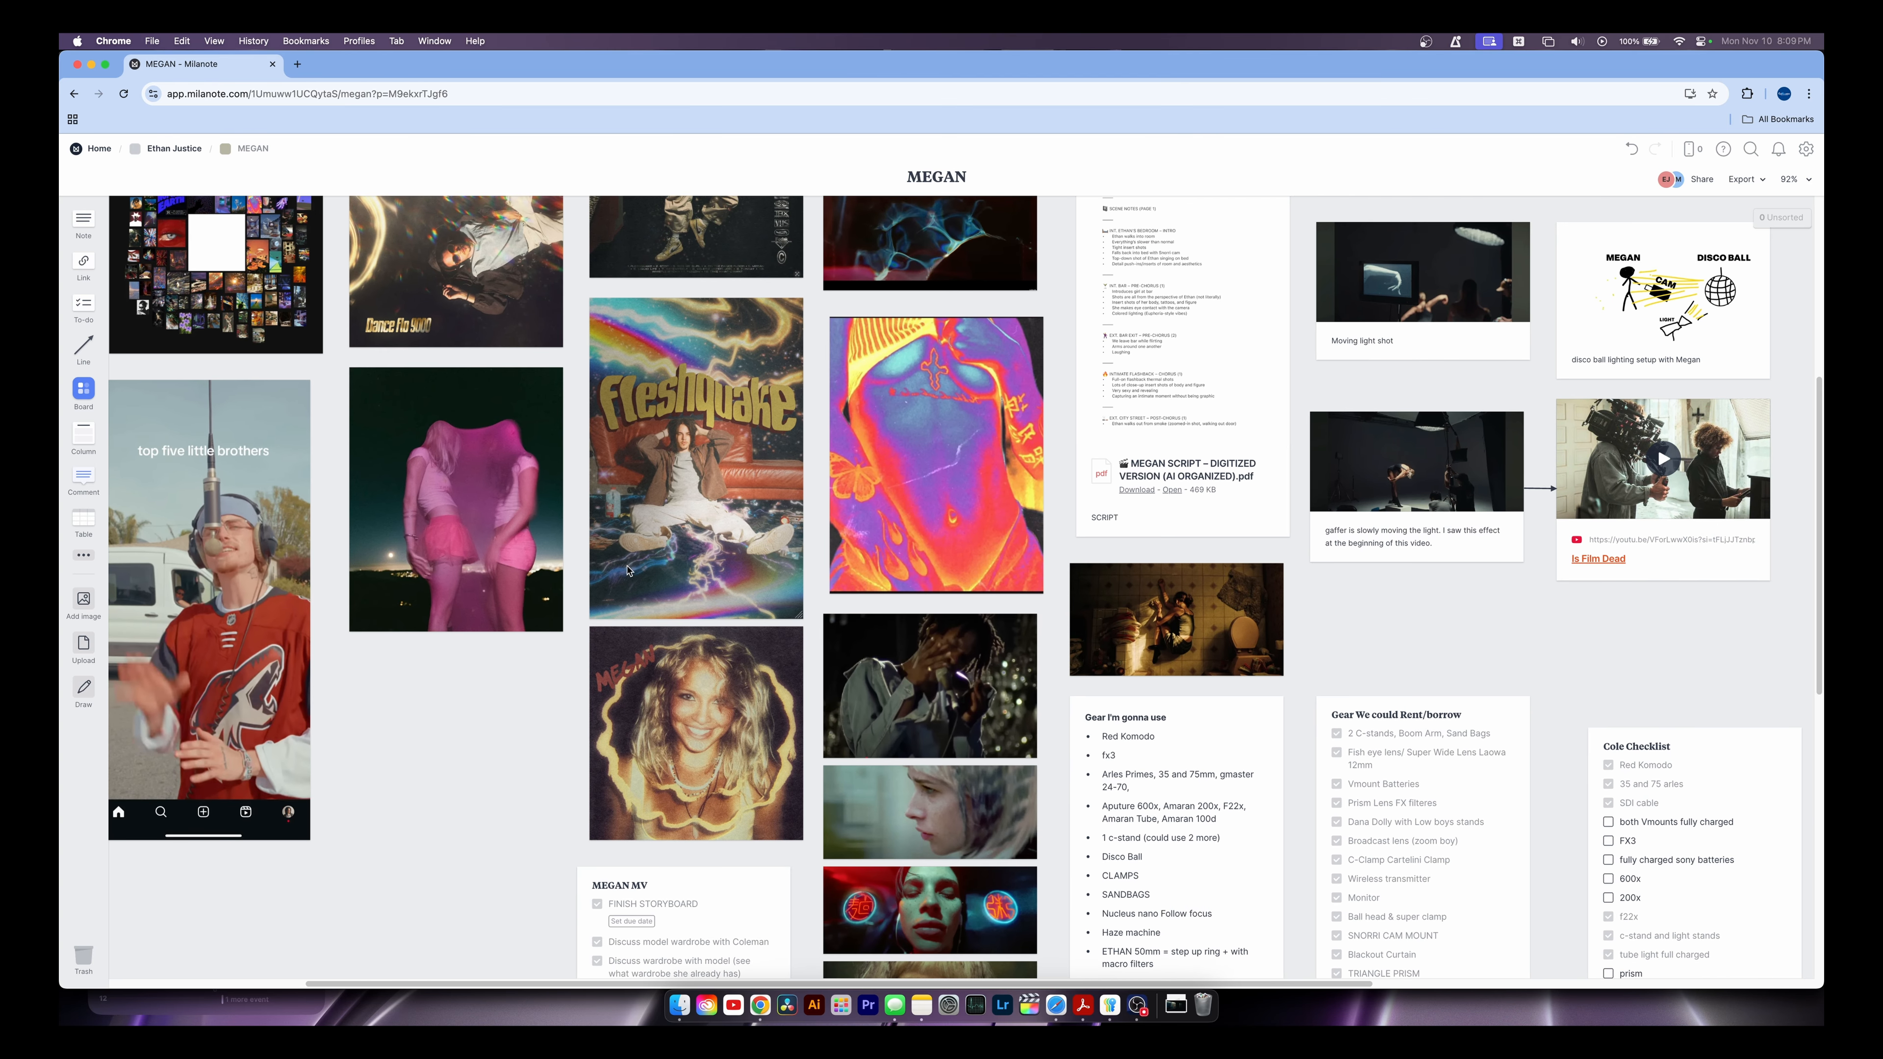
pyautogui.scroll(-5, 668, 541)
pyautogui.hscroll(3, 667, 542)
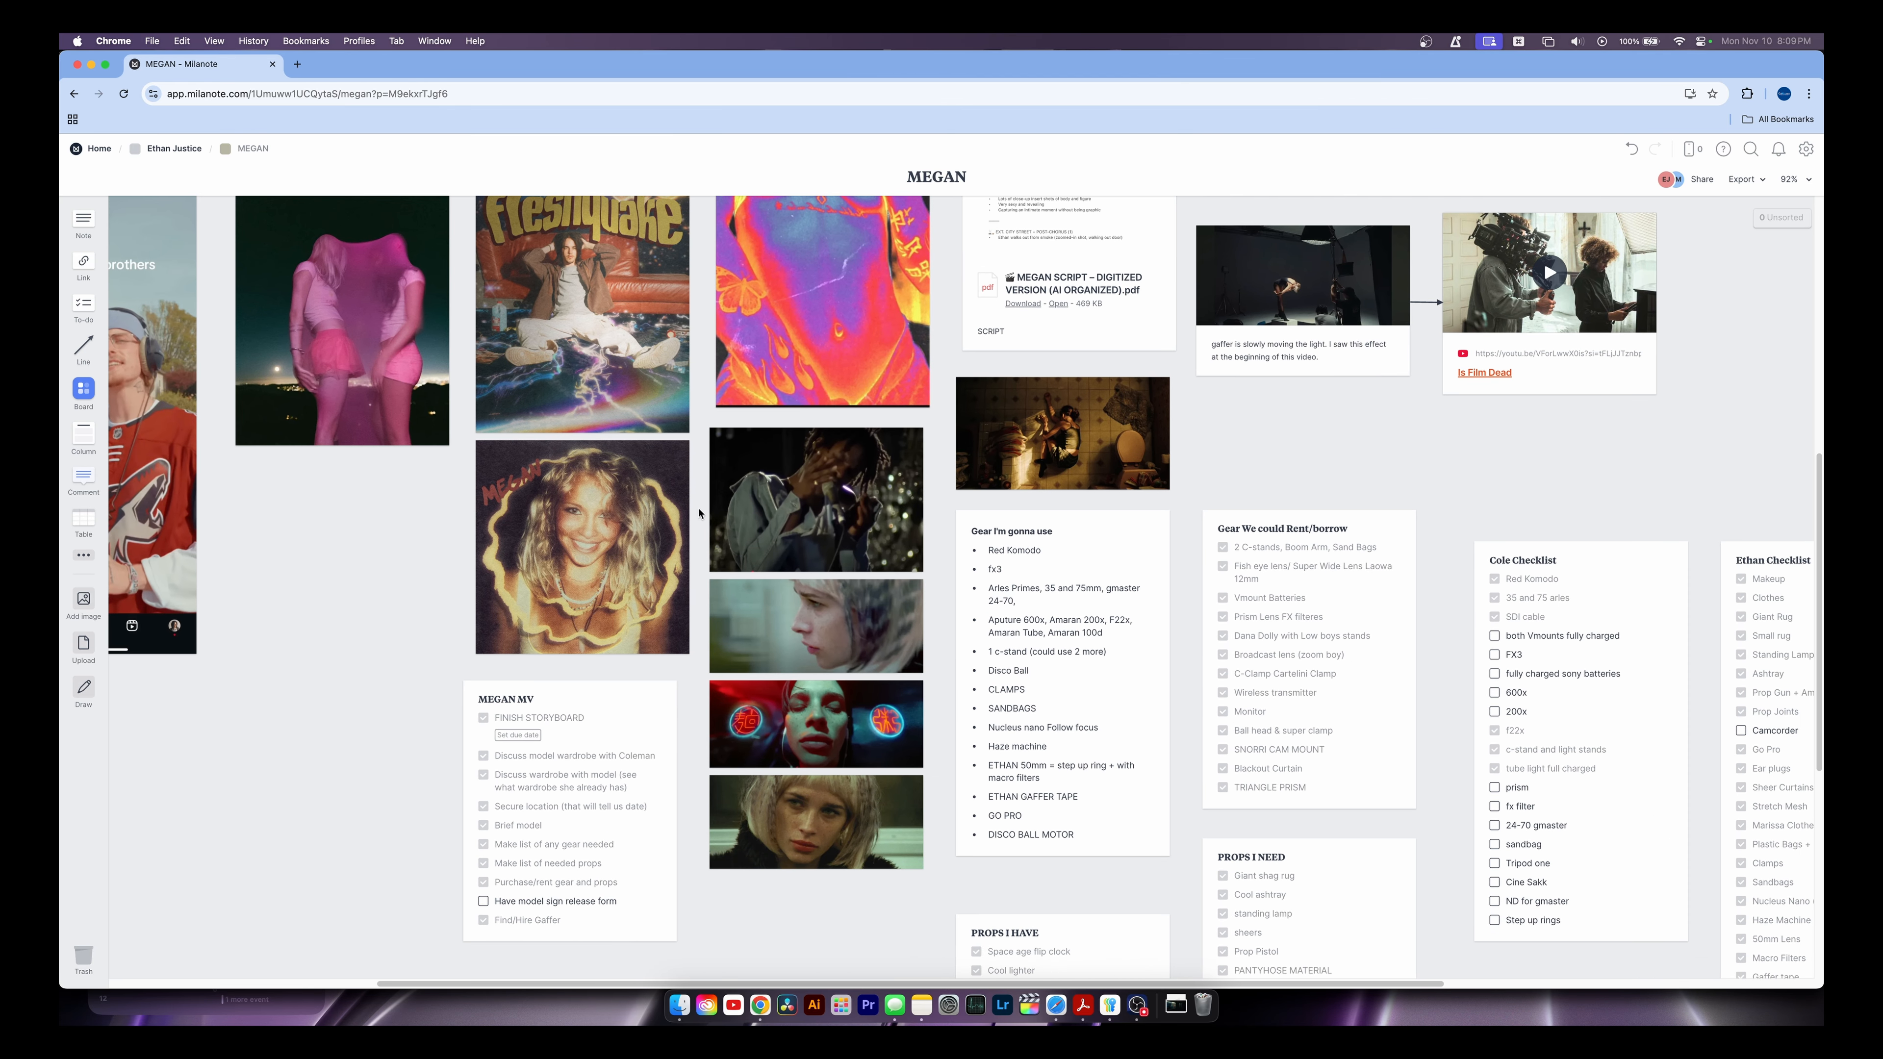
pyautogui.scroll(-3, 563, 493)
pyautogui.hscroll(-3, 563, 493)
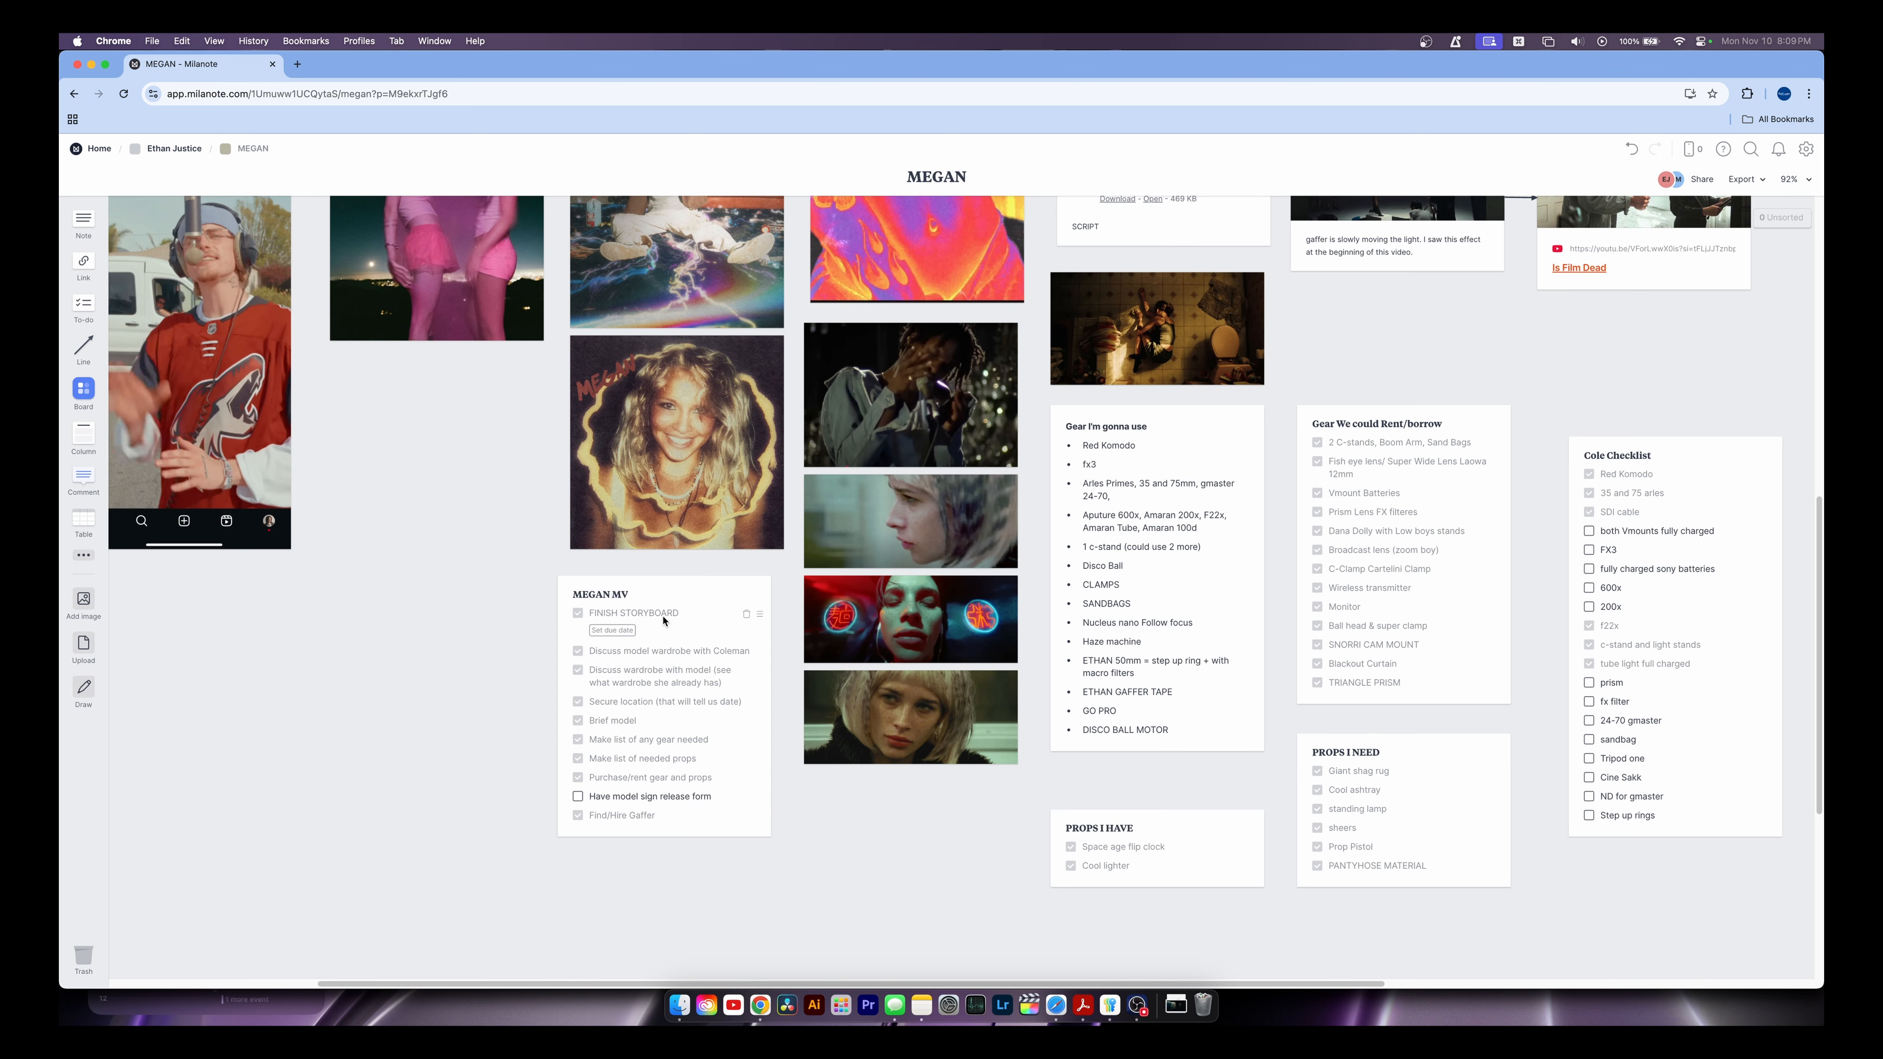
pyautogui.click(697, 634)
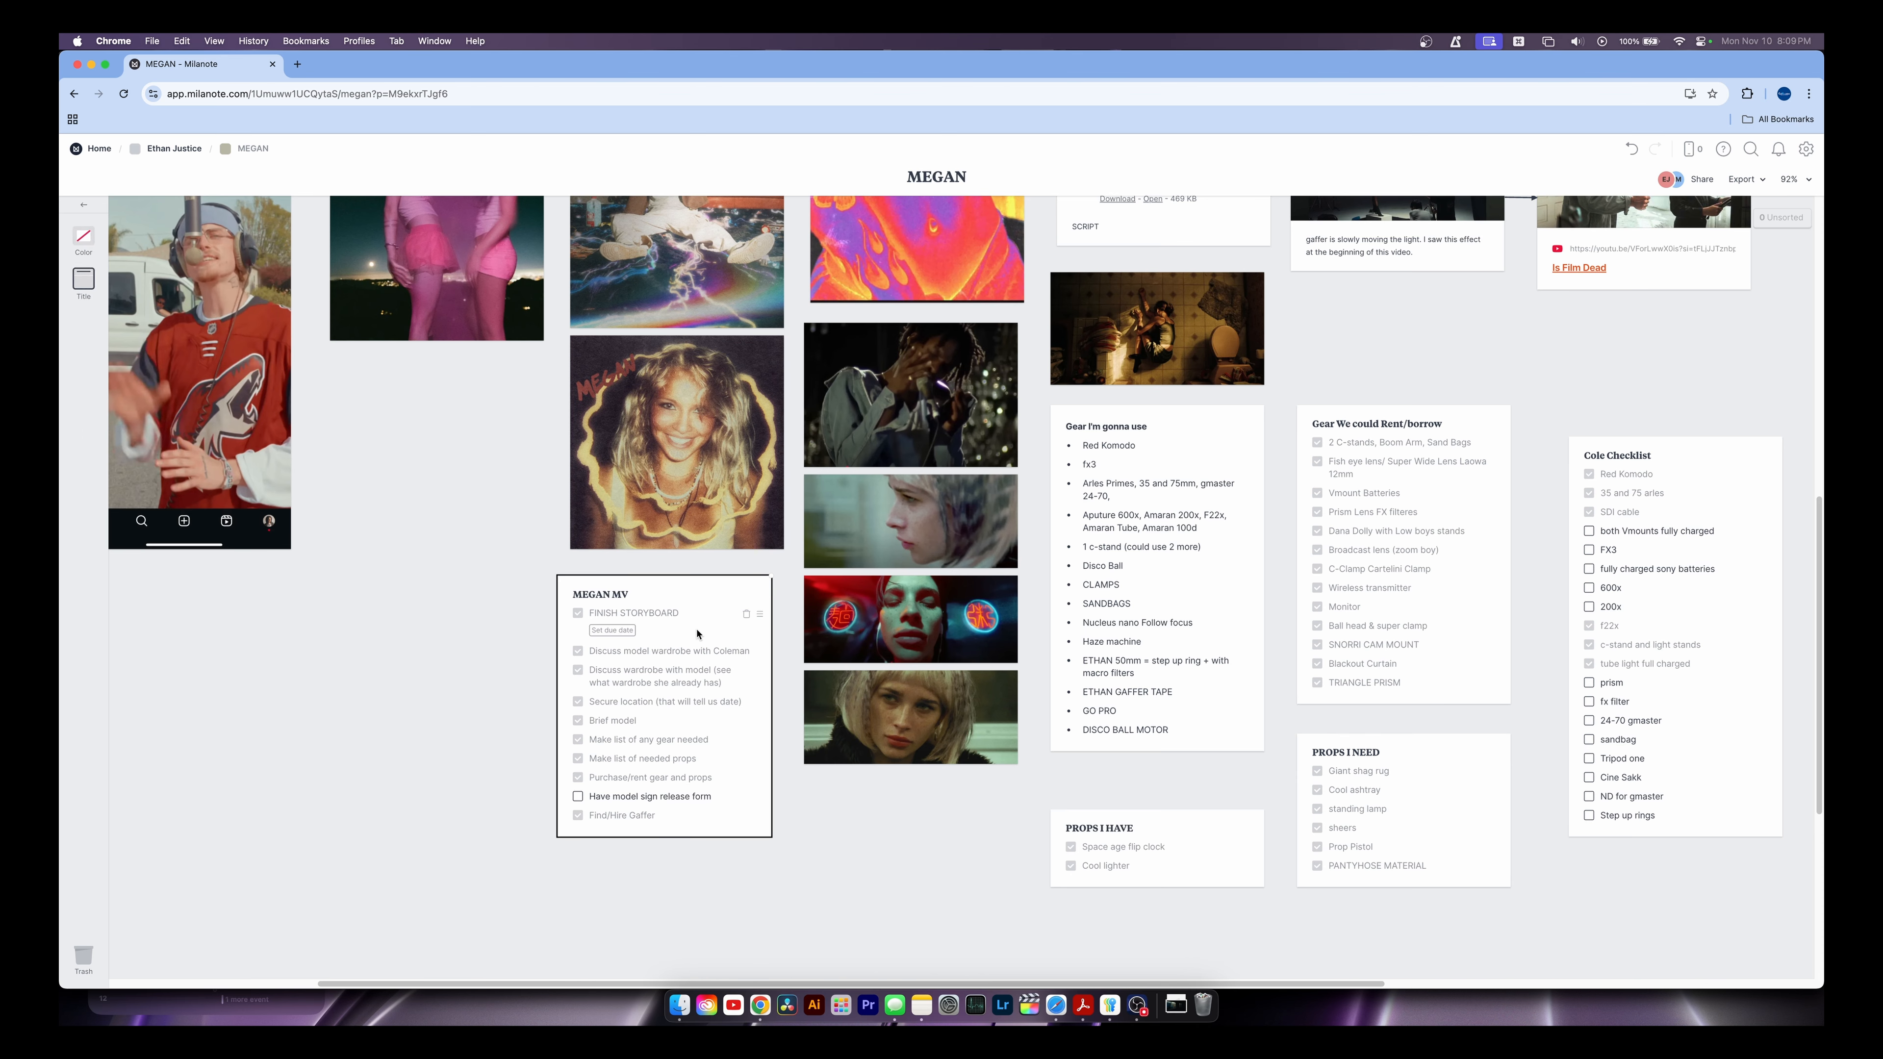
pyautogui.click(429, 630)
pyautogui.click(684, 618)
pyautogui.click(655, 651)
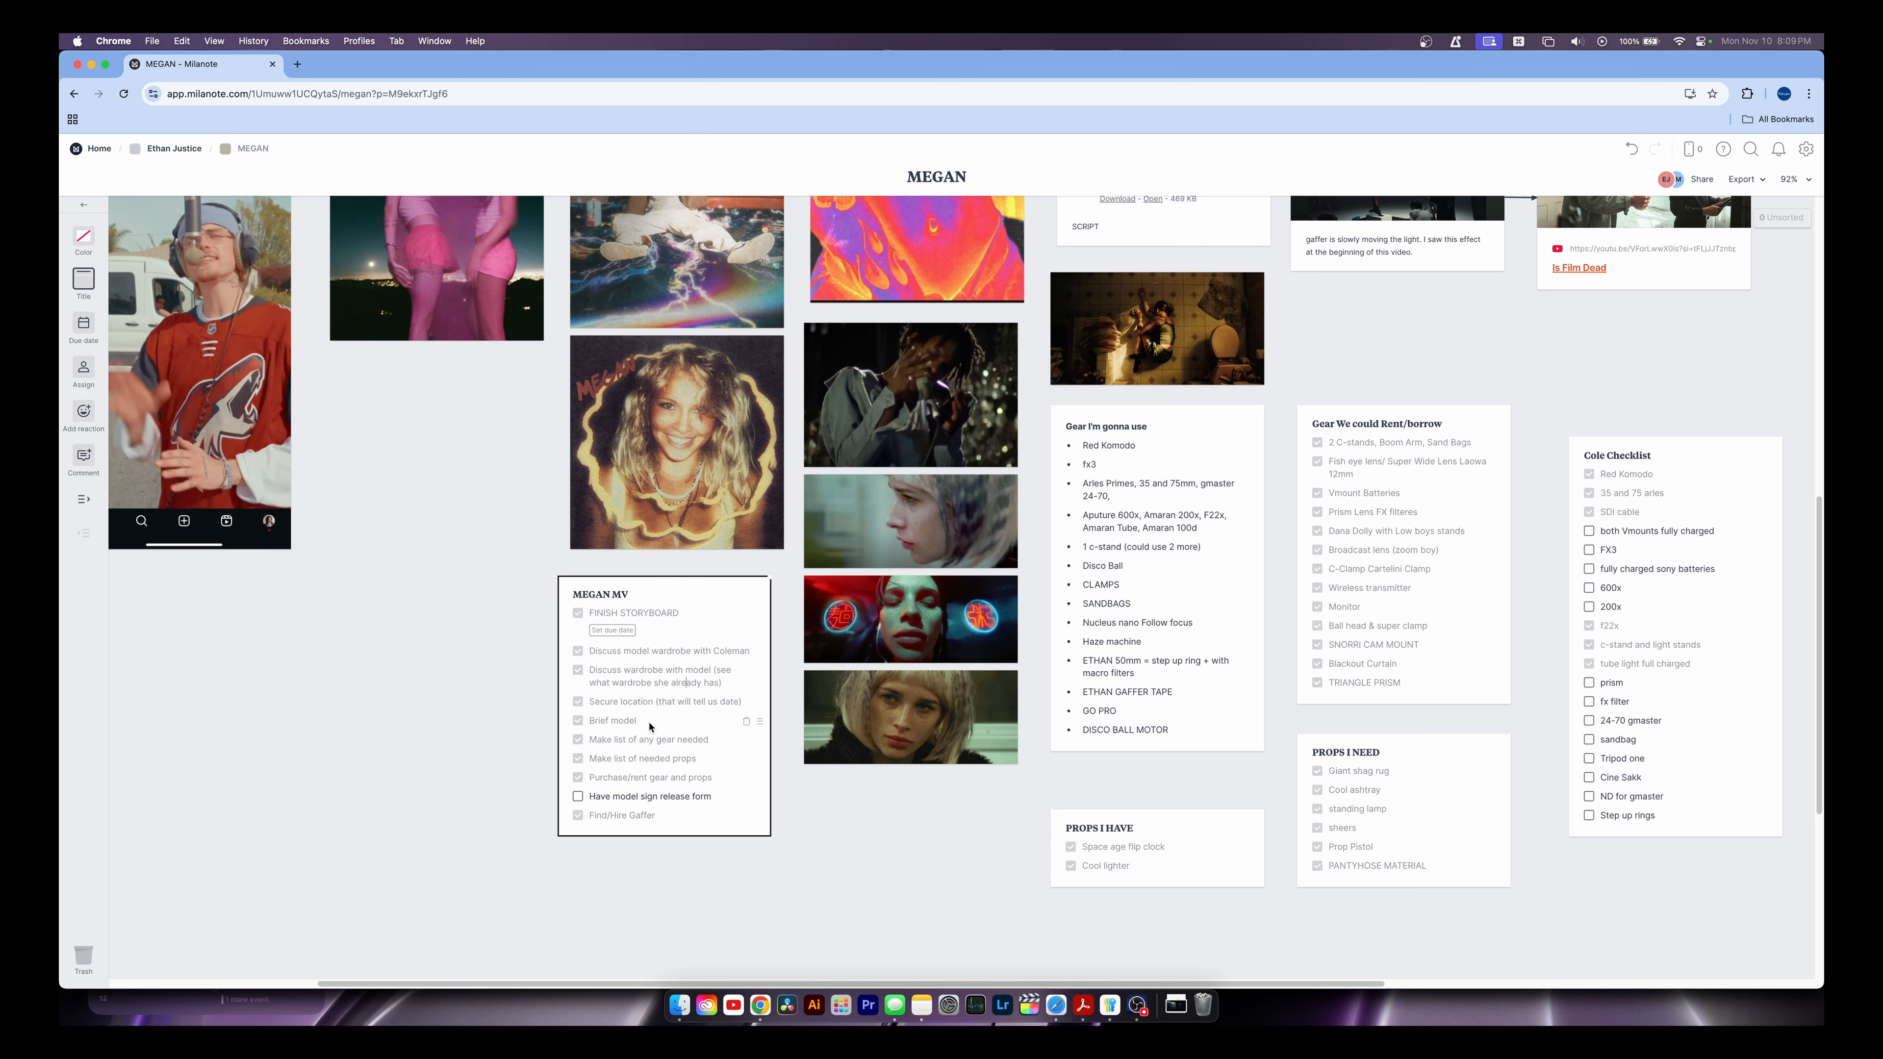
pyautogui.hscroll(5, 736, 805)
pyautogui.click(925, 600)
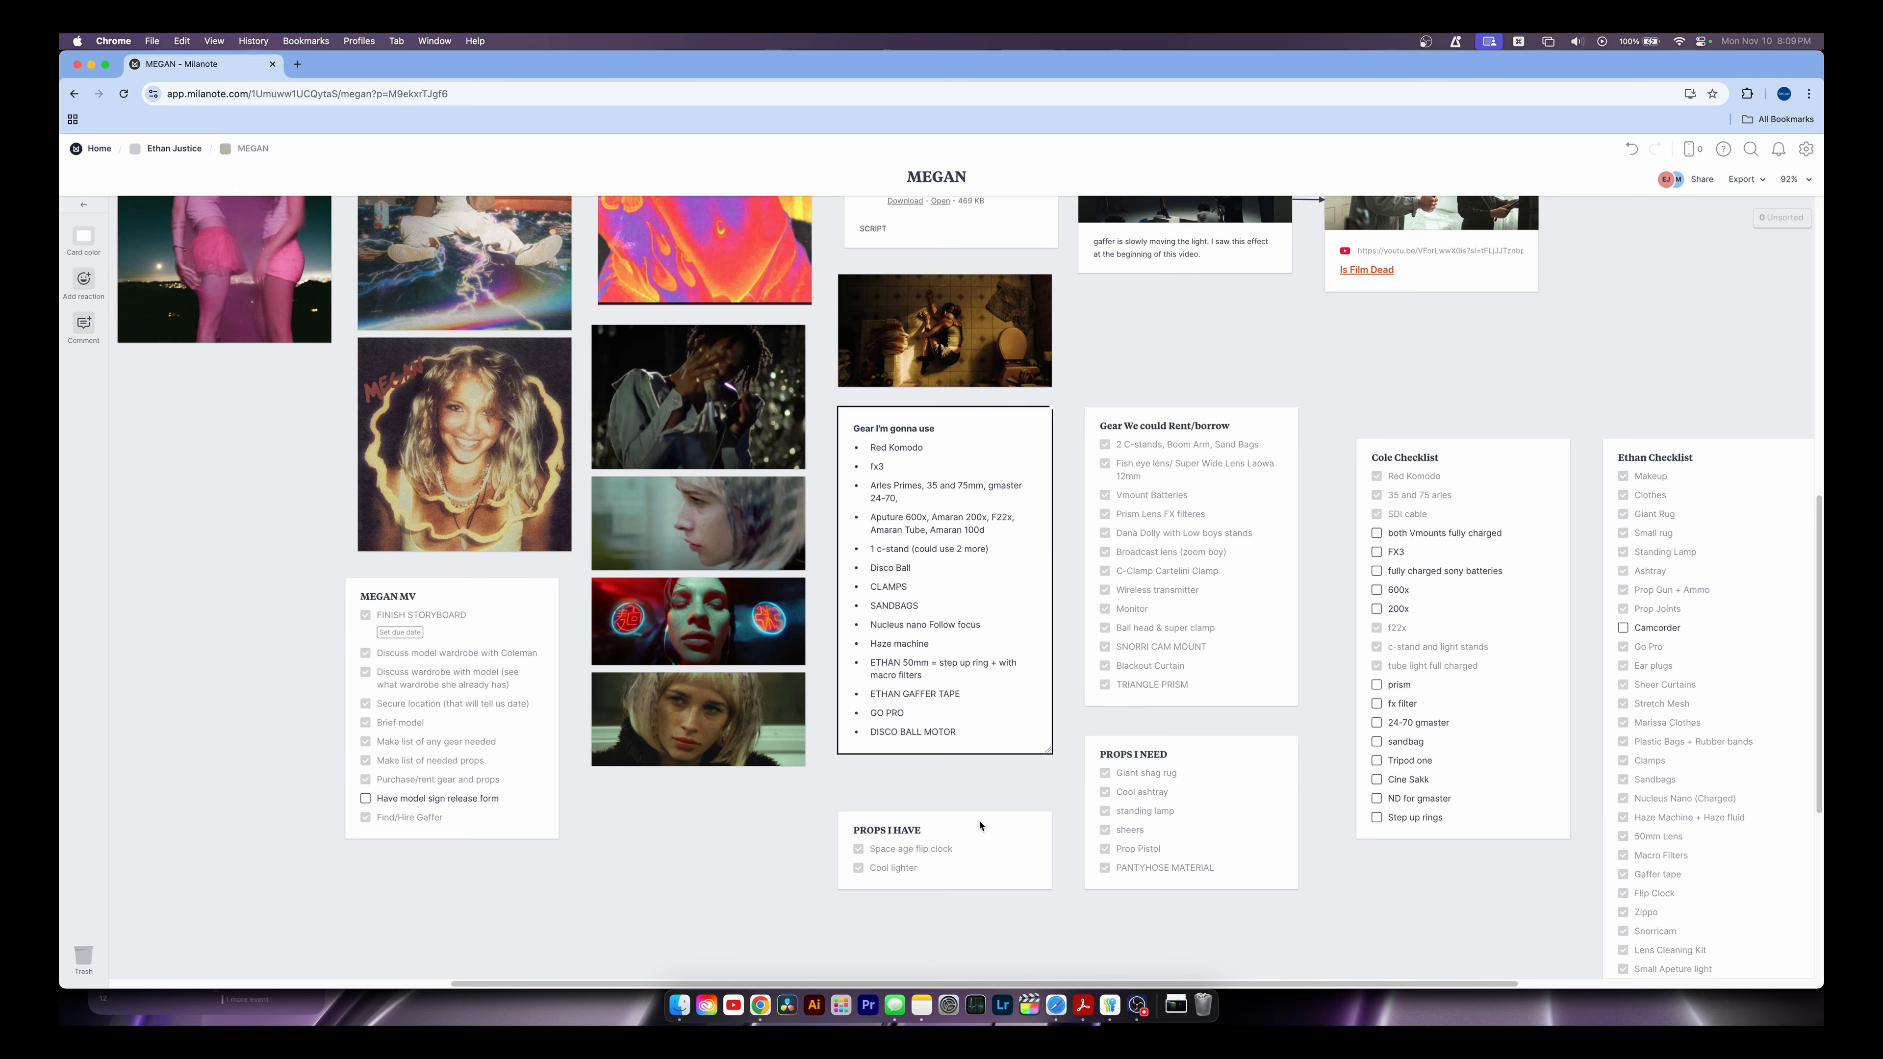
pyautogui.hscroll(3, 931, 792)
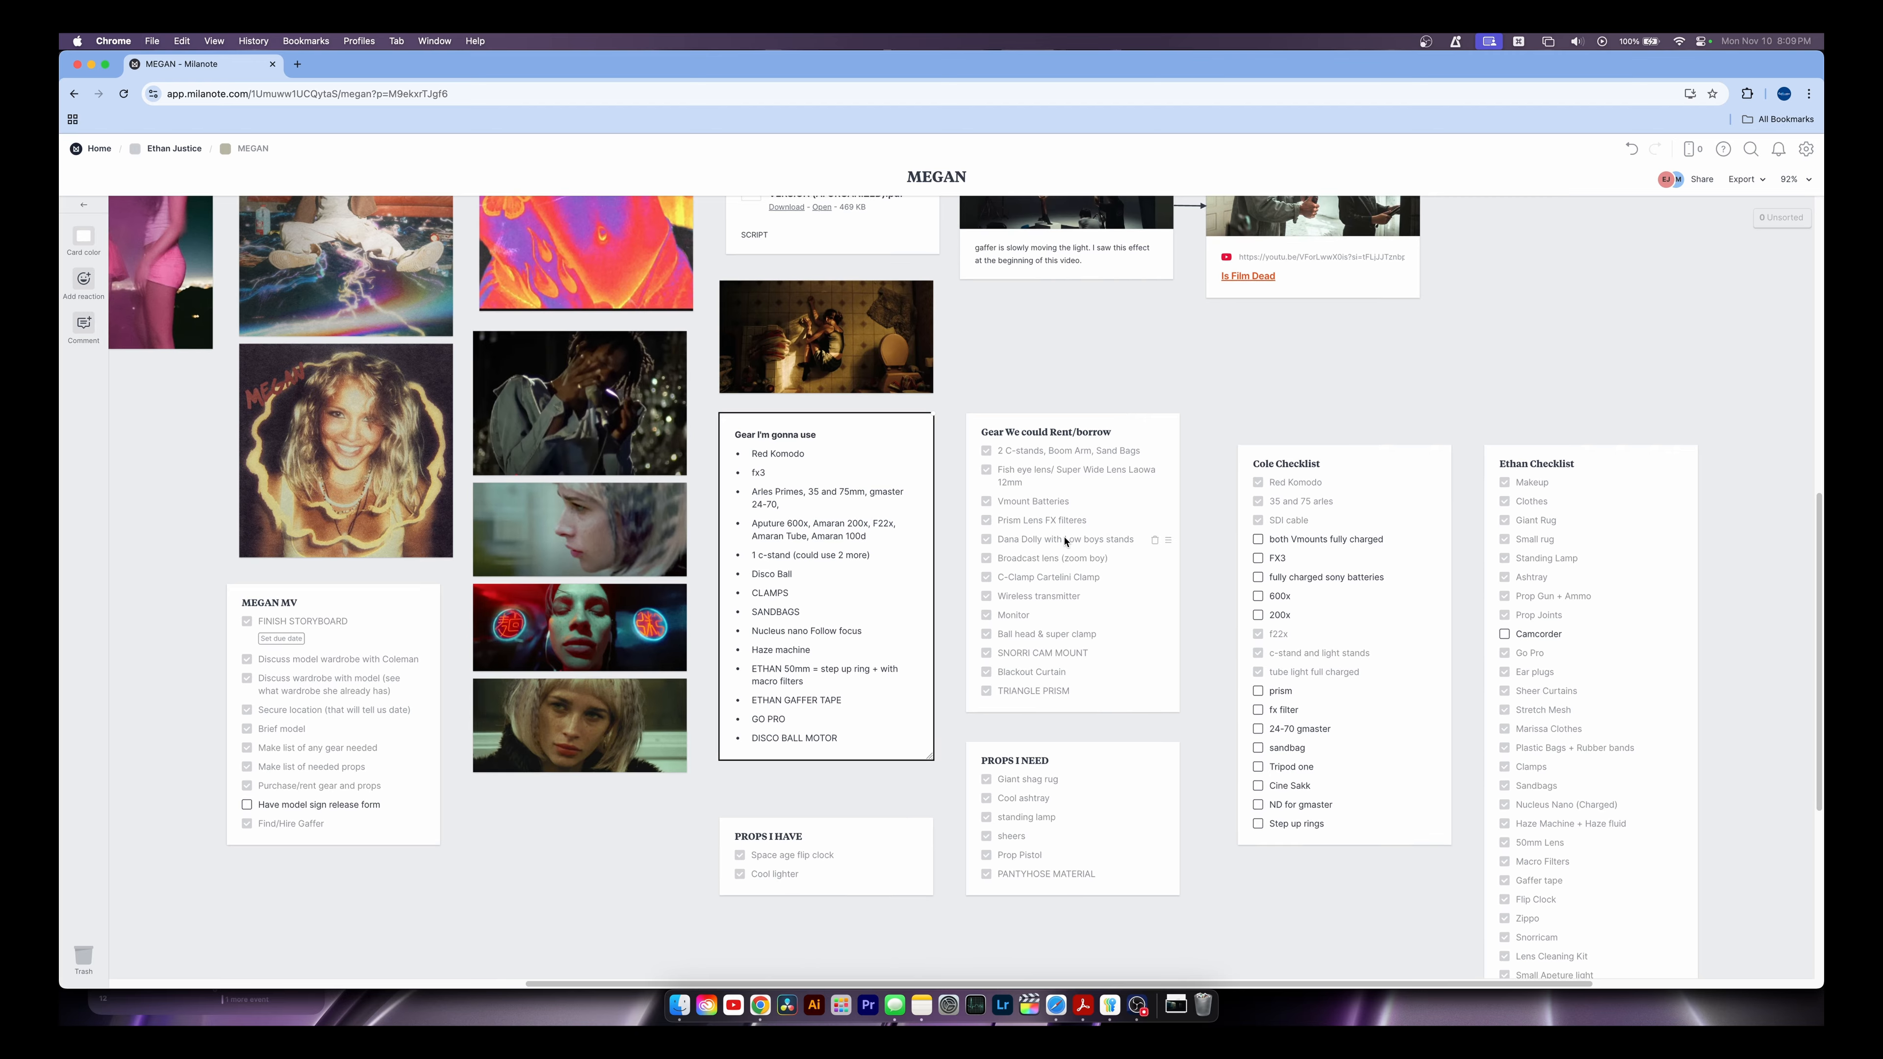
pyautogui.scroll(3, 1065, 542)
pyautogui.click(1069, 473)
pyautogui.click(1091, 526)
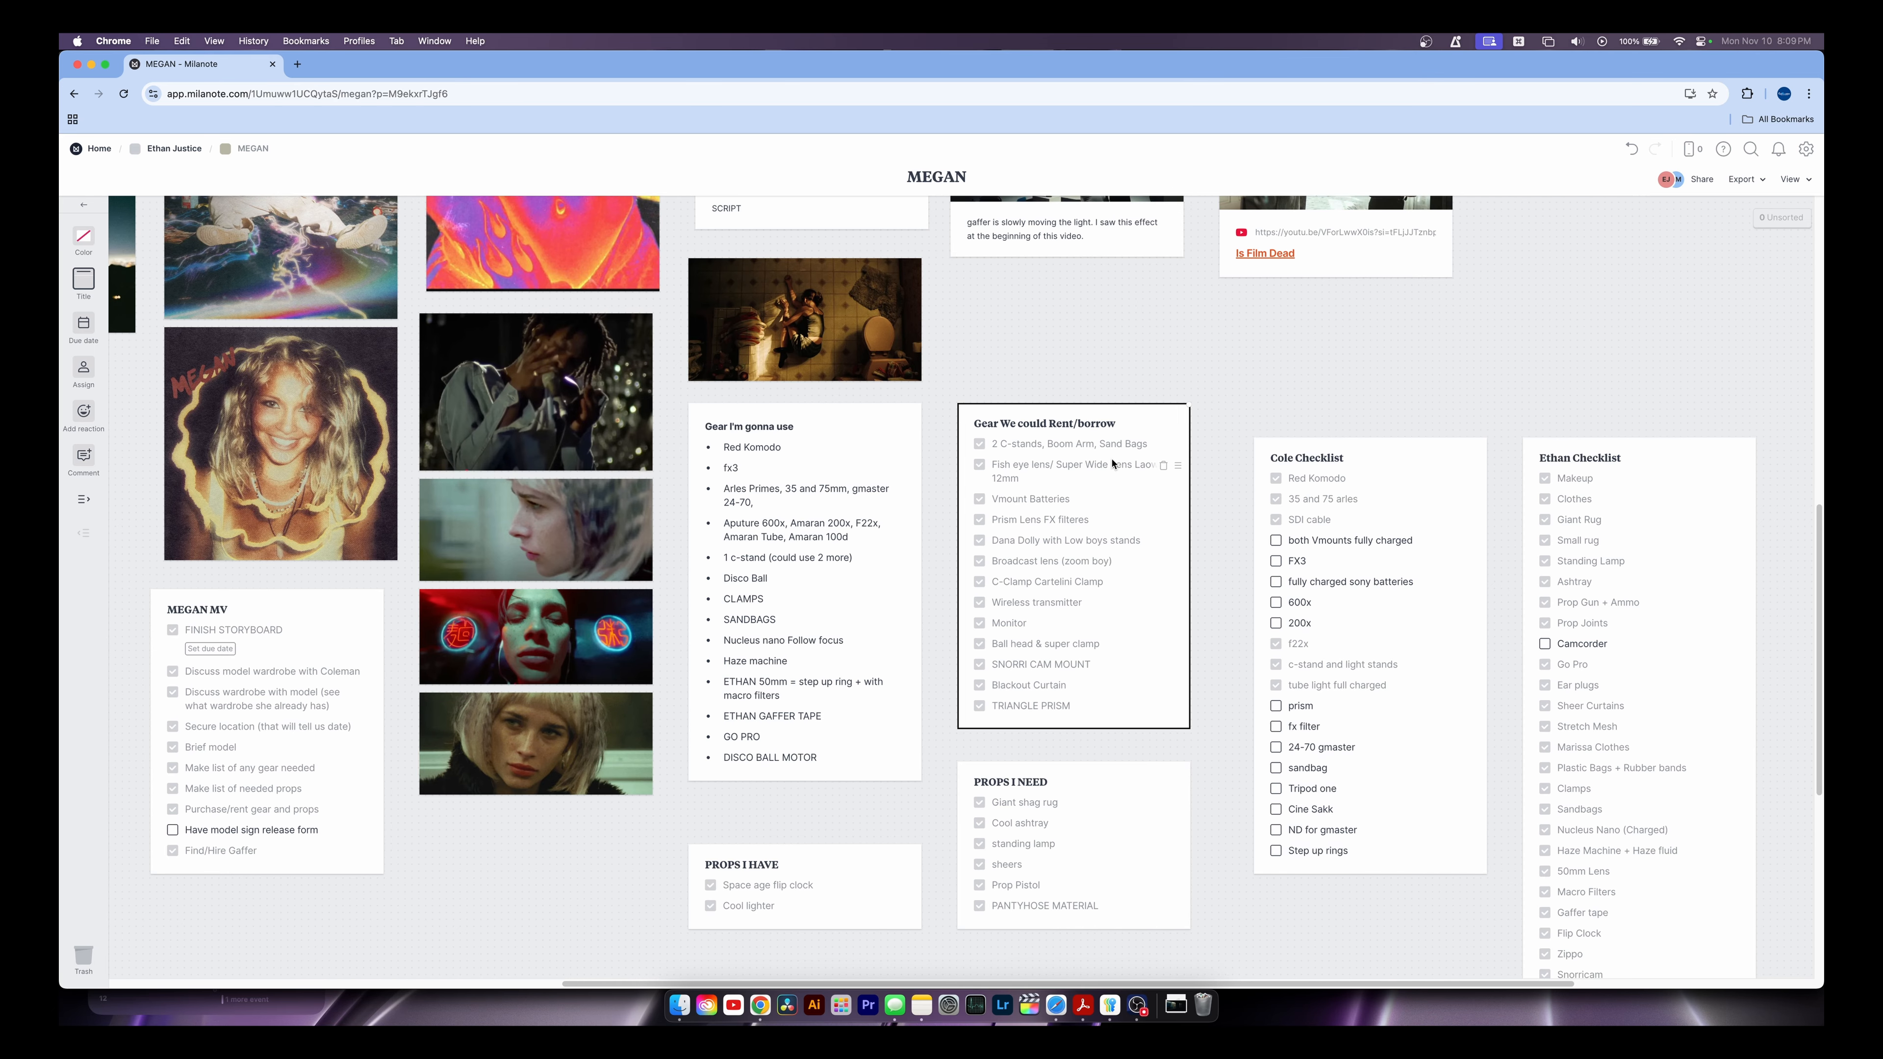
pyautogui.click(1231, 457)
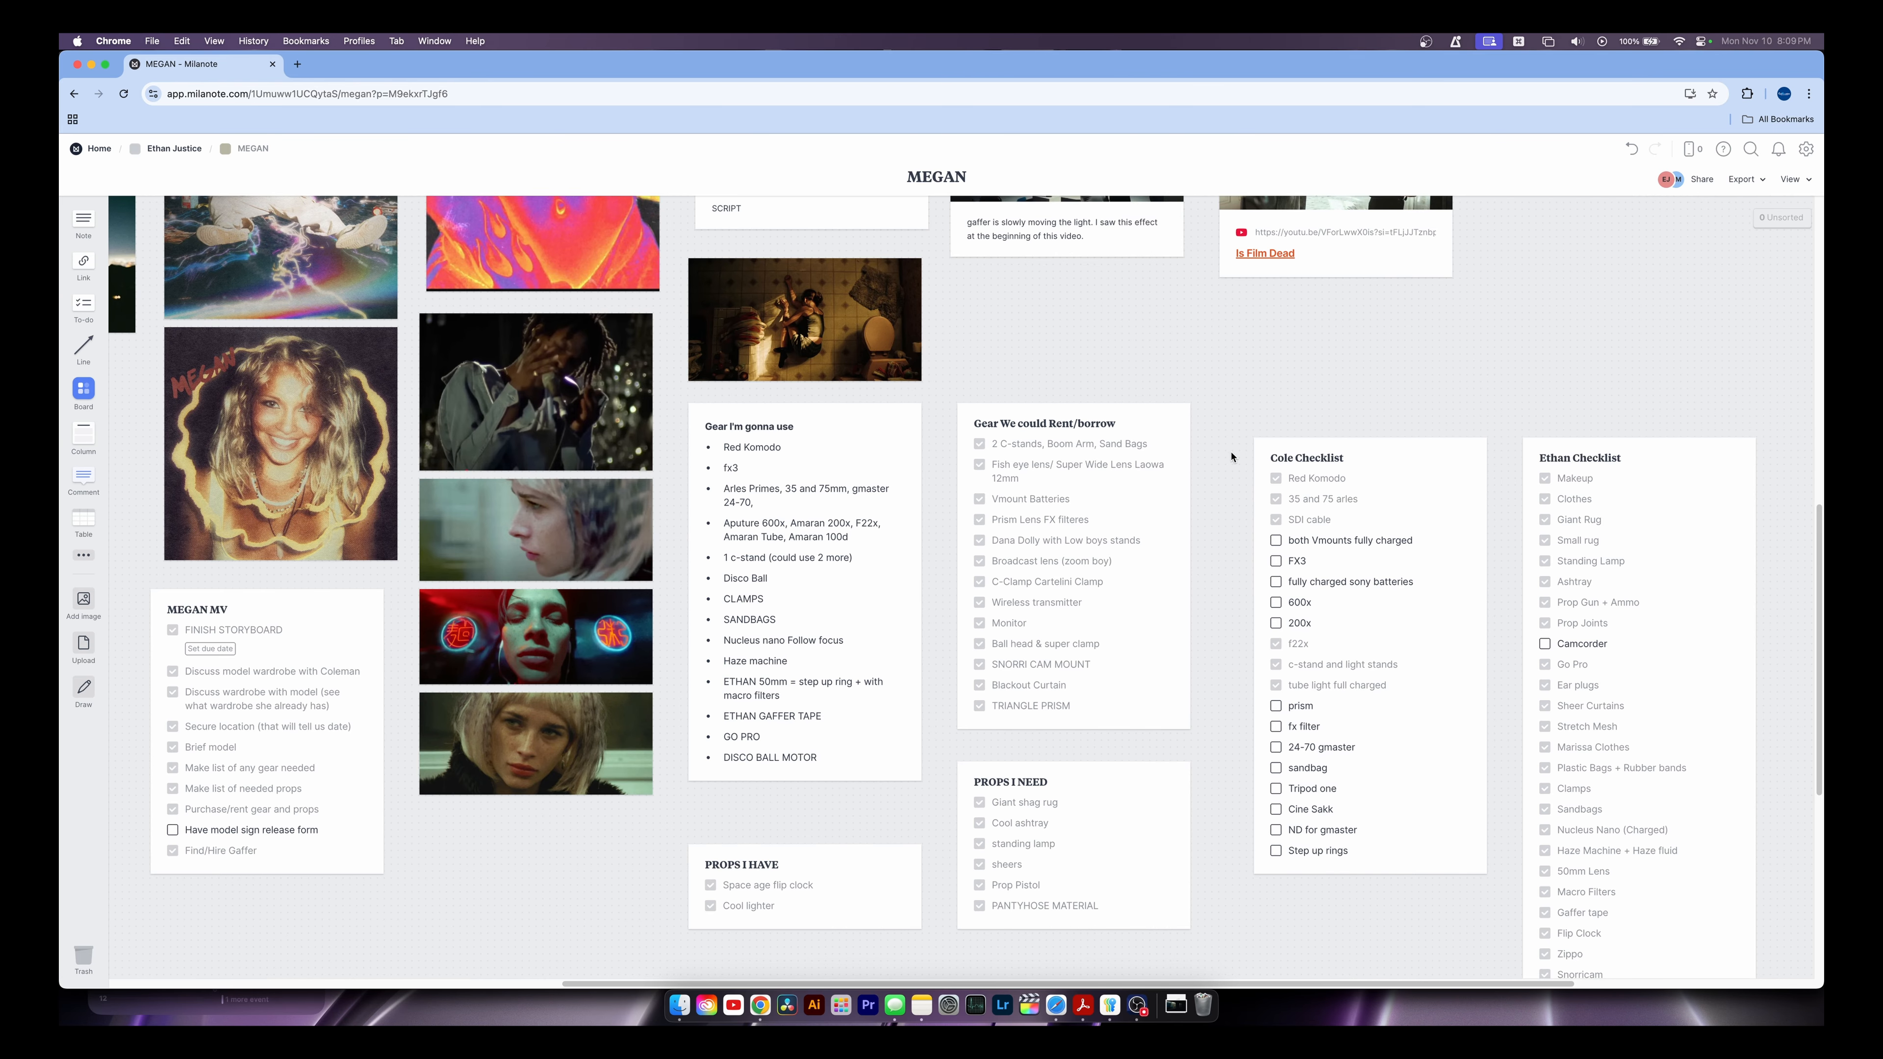
pyautogui.hscroll(3, 1186, 504)
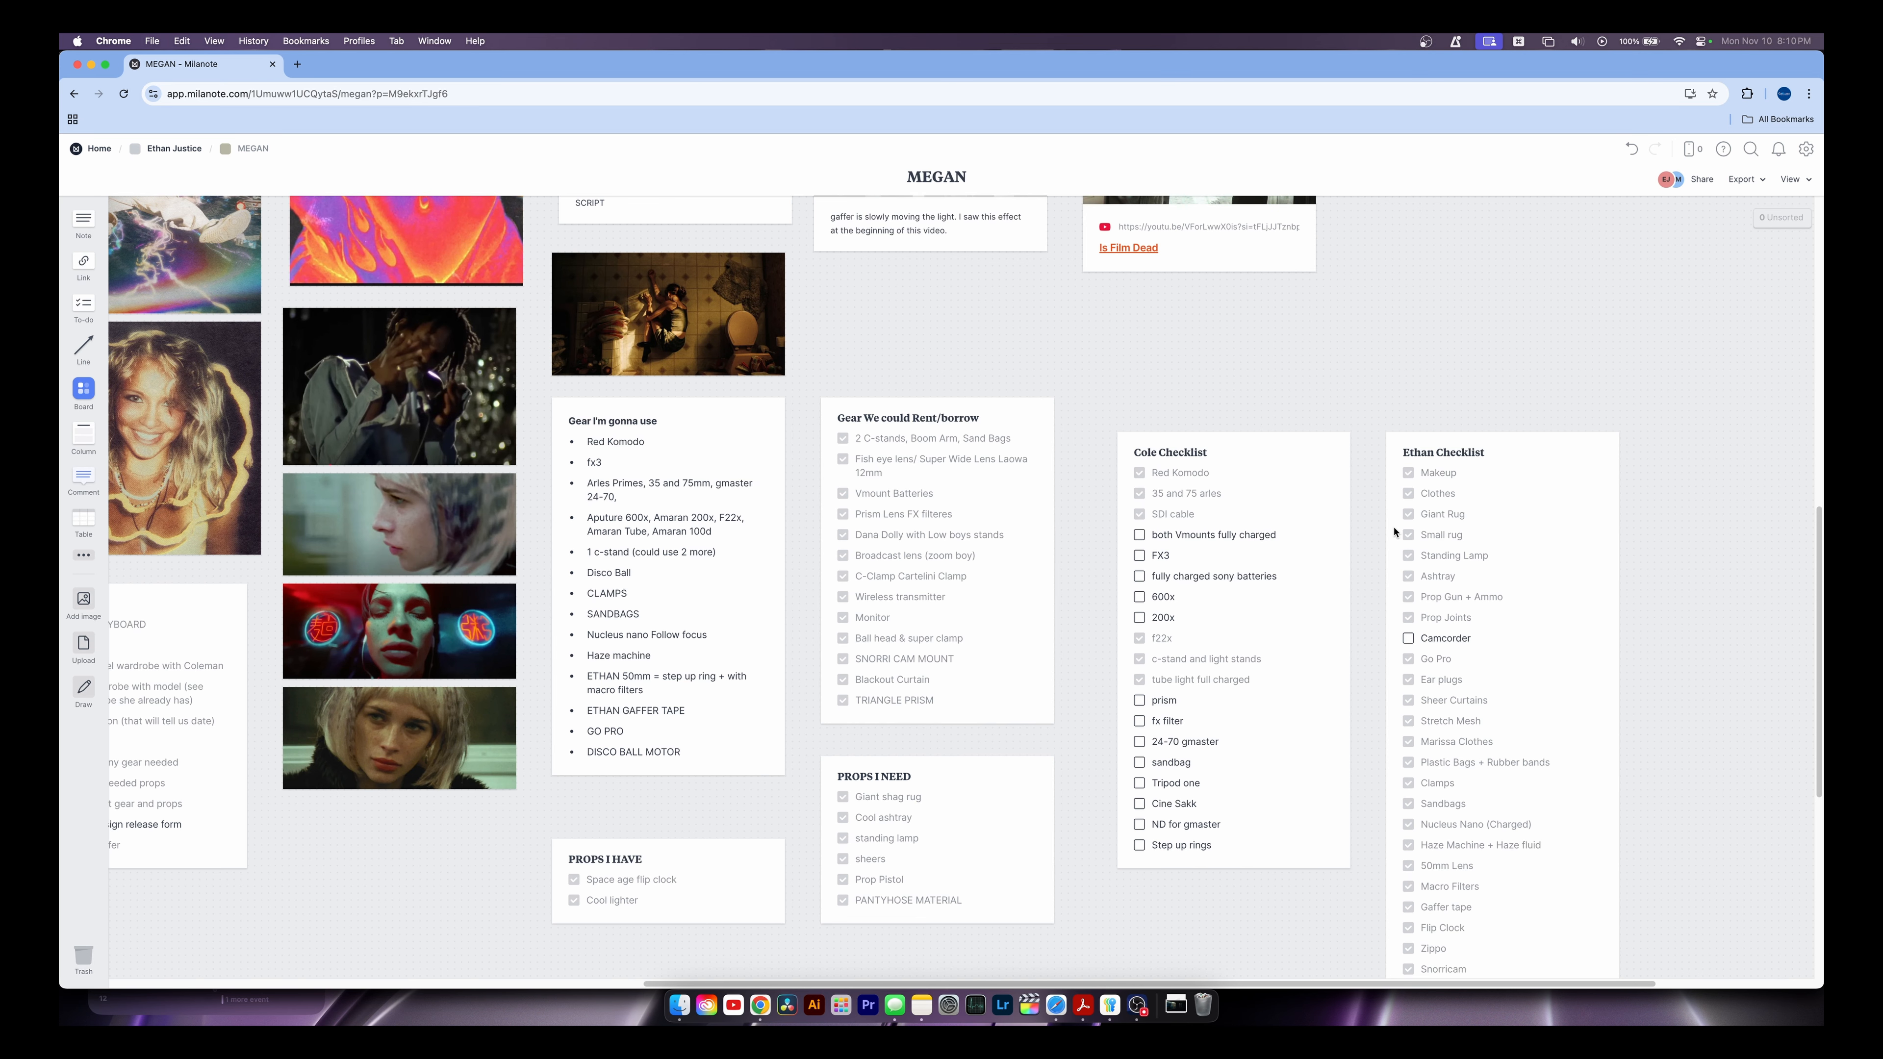
pyautogui.scroll(5, 1511, 495)
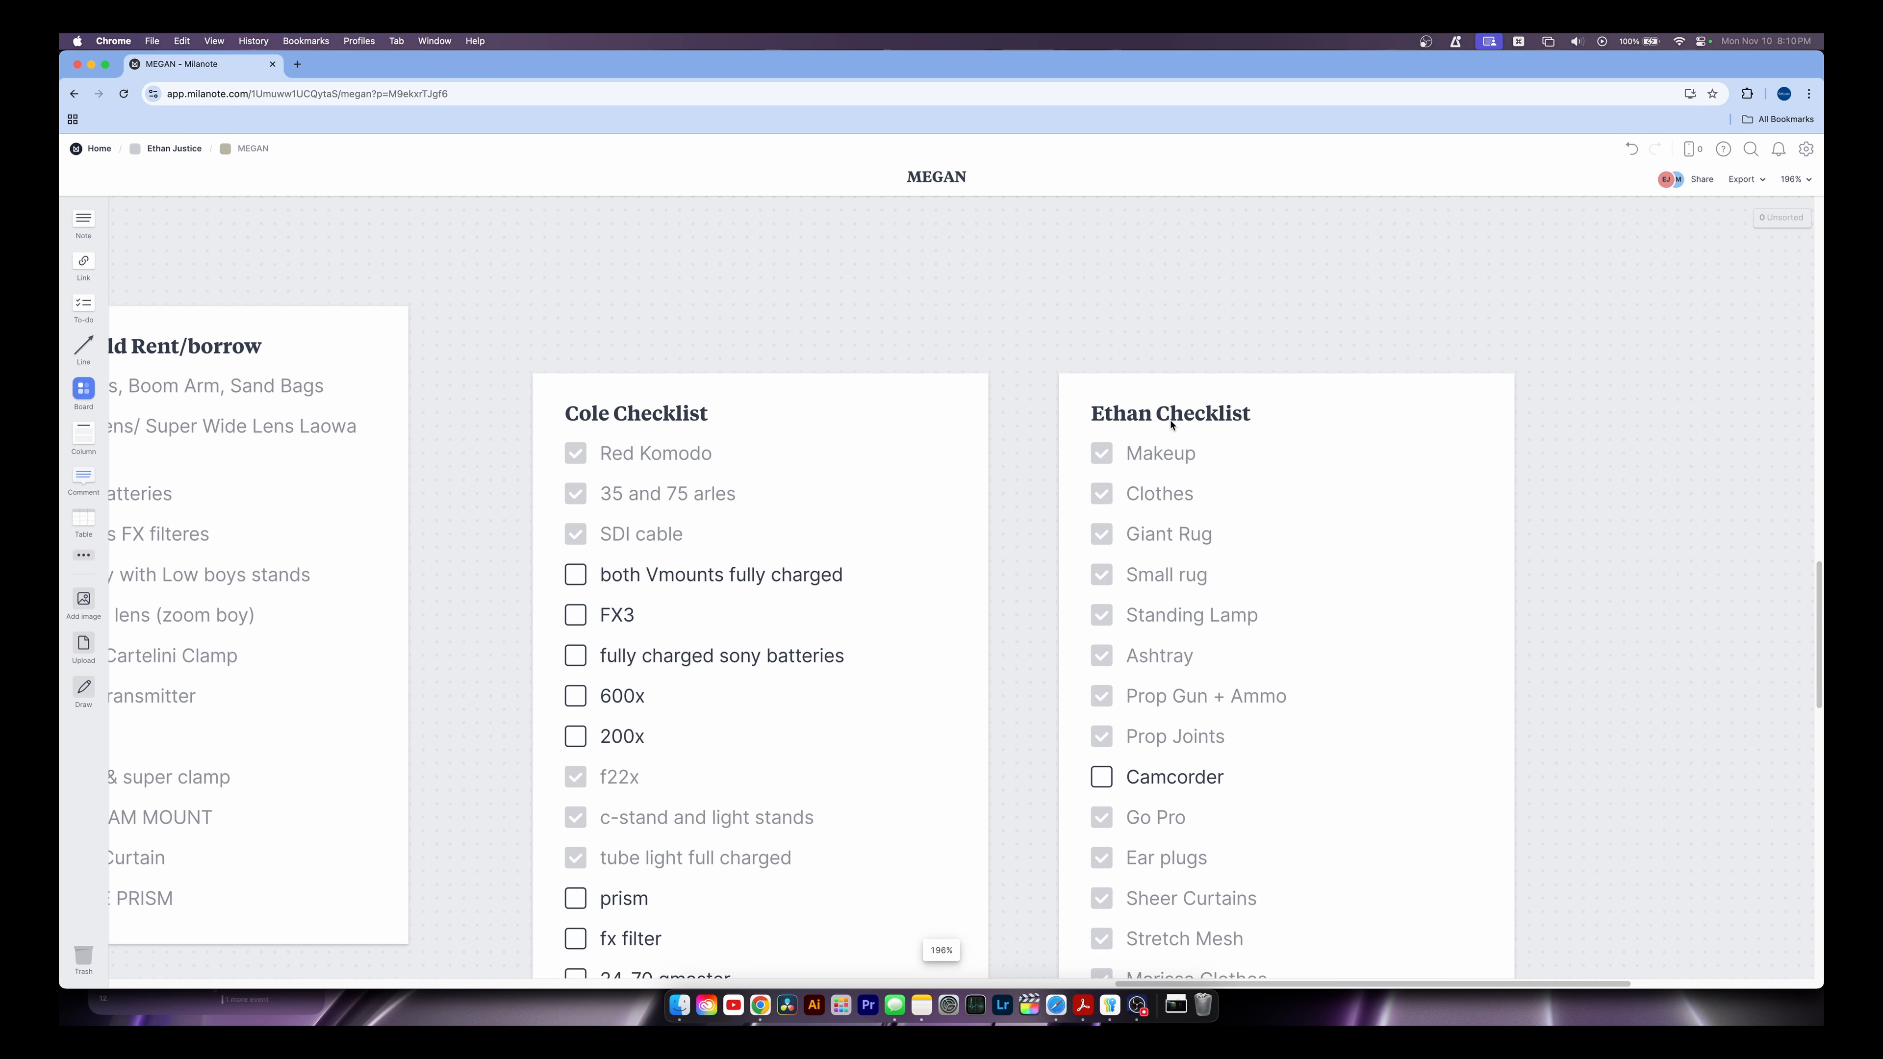
pyautogui.hscroll(3, 1237, 597)
pyautogui.scroll(-2, 1236, 598)
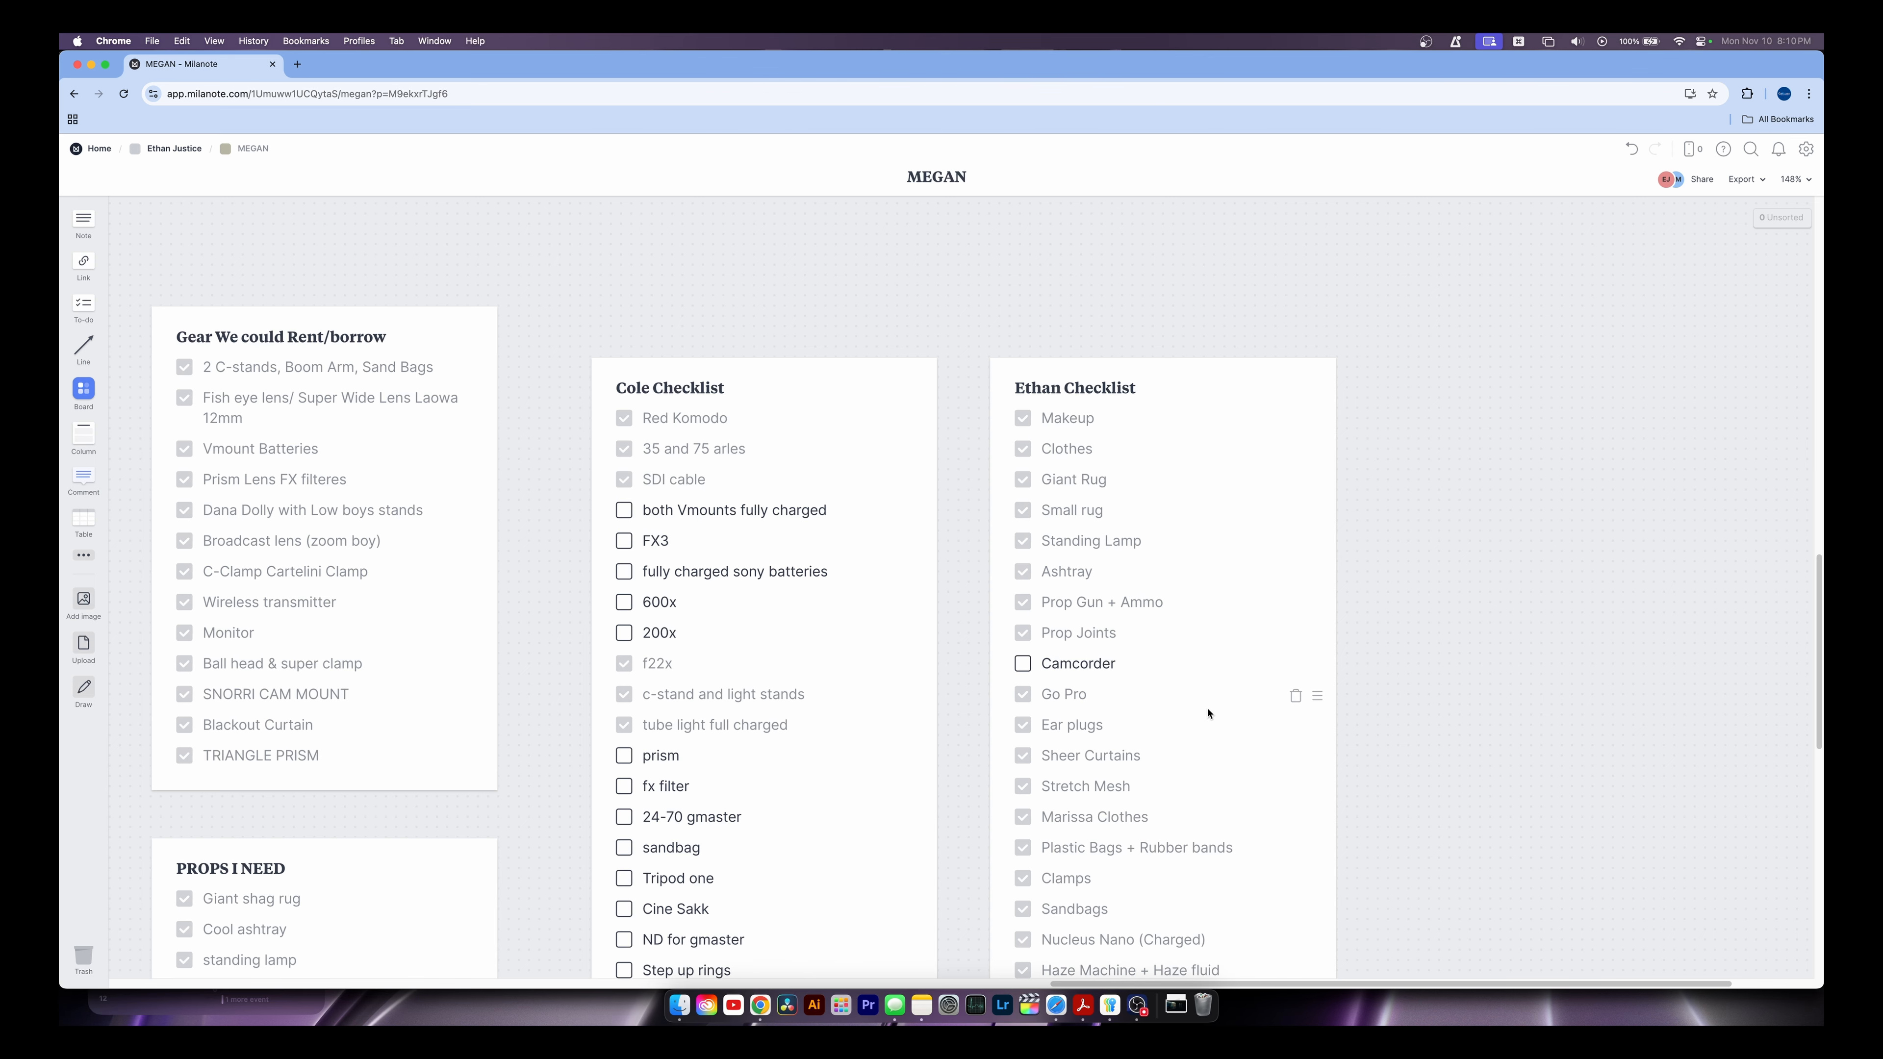
pyautogui.scroll(-10, 1109, 720)
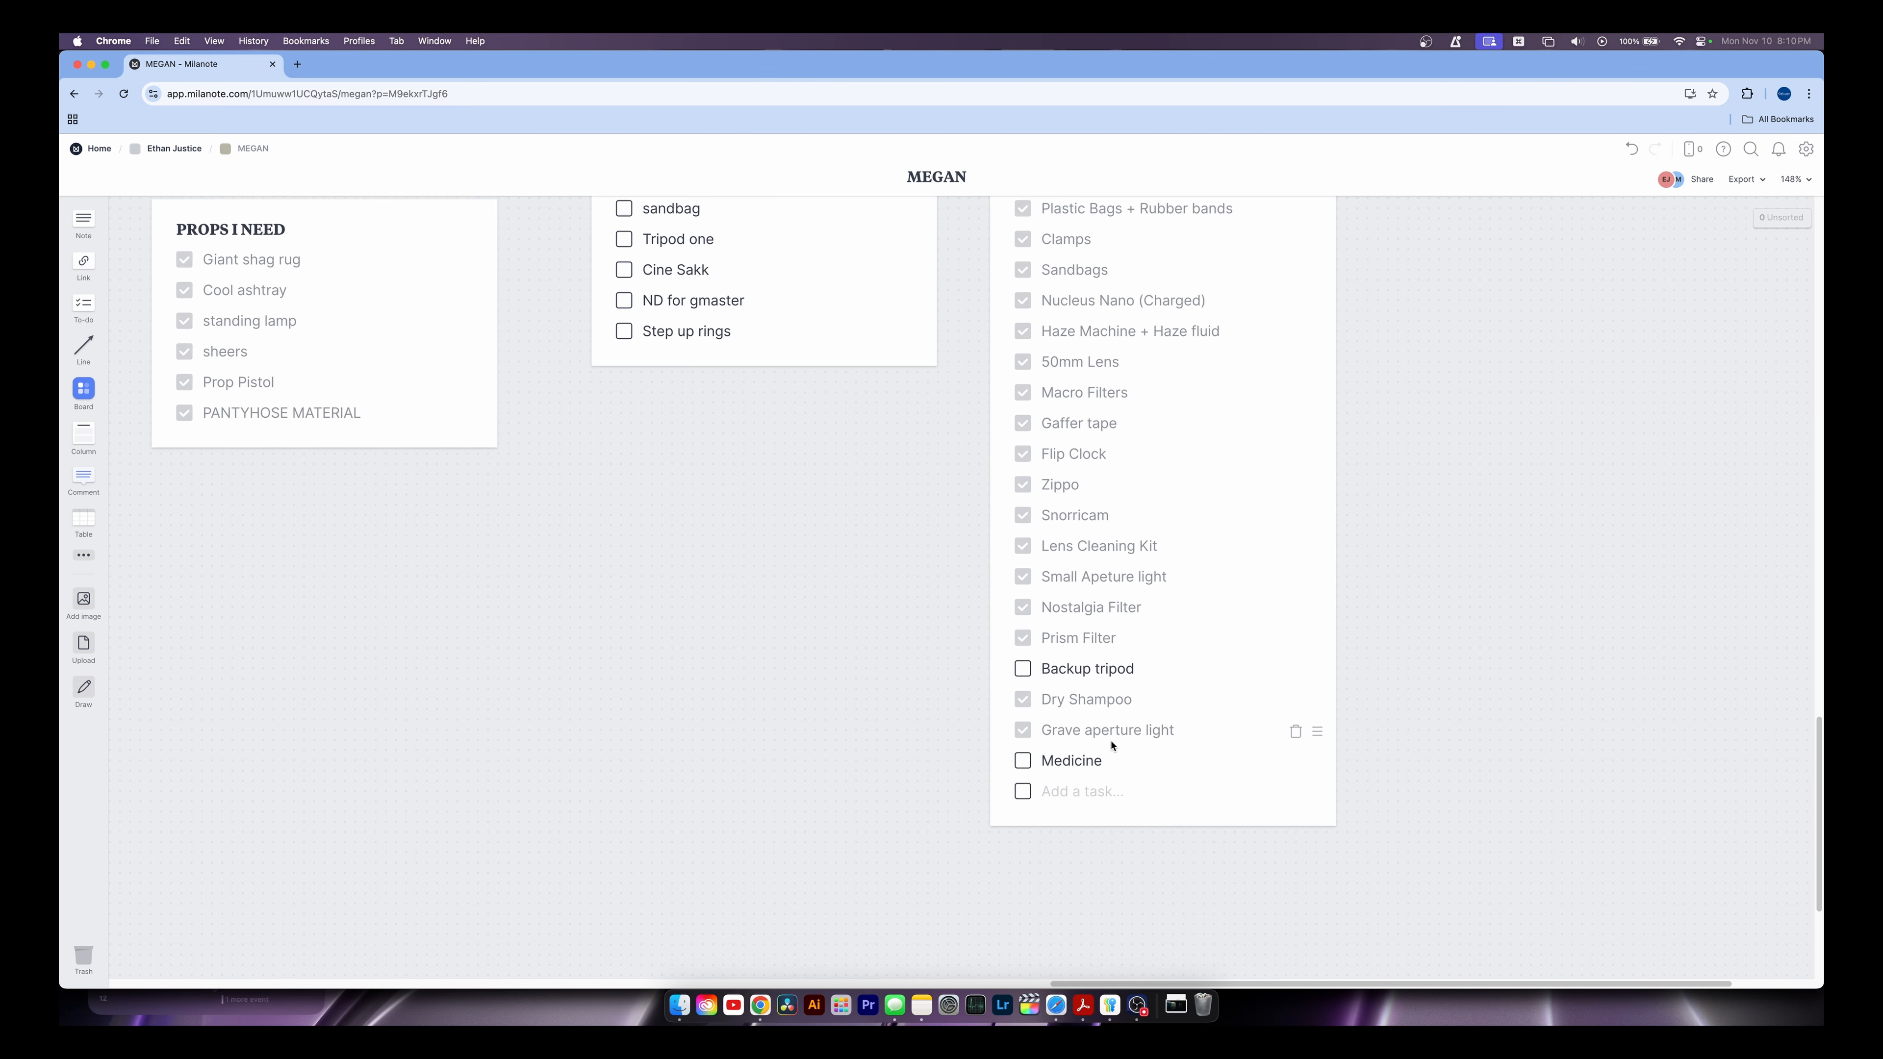
pyautogui.scroll(11, 1111, 745)
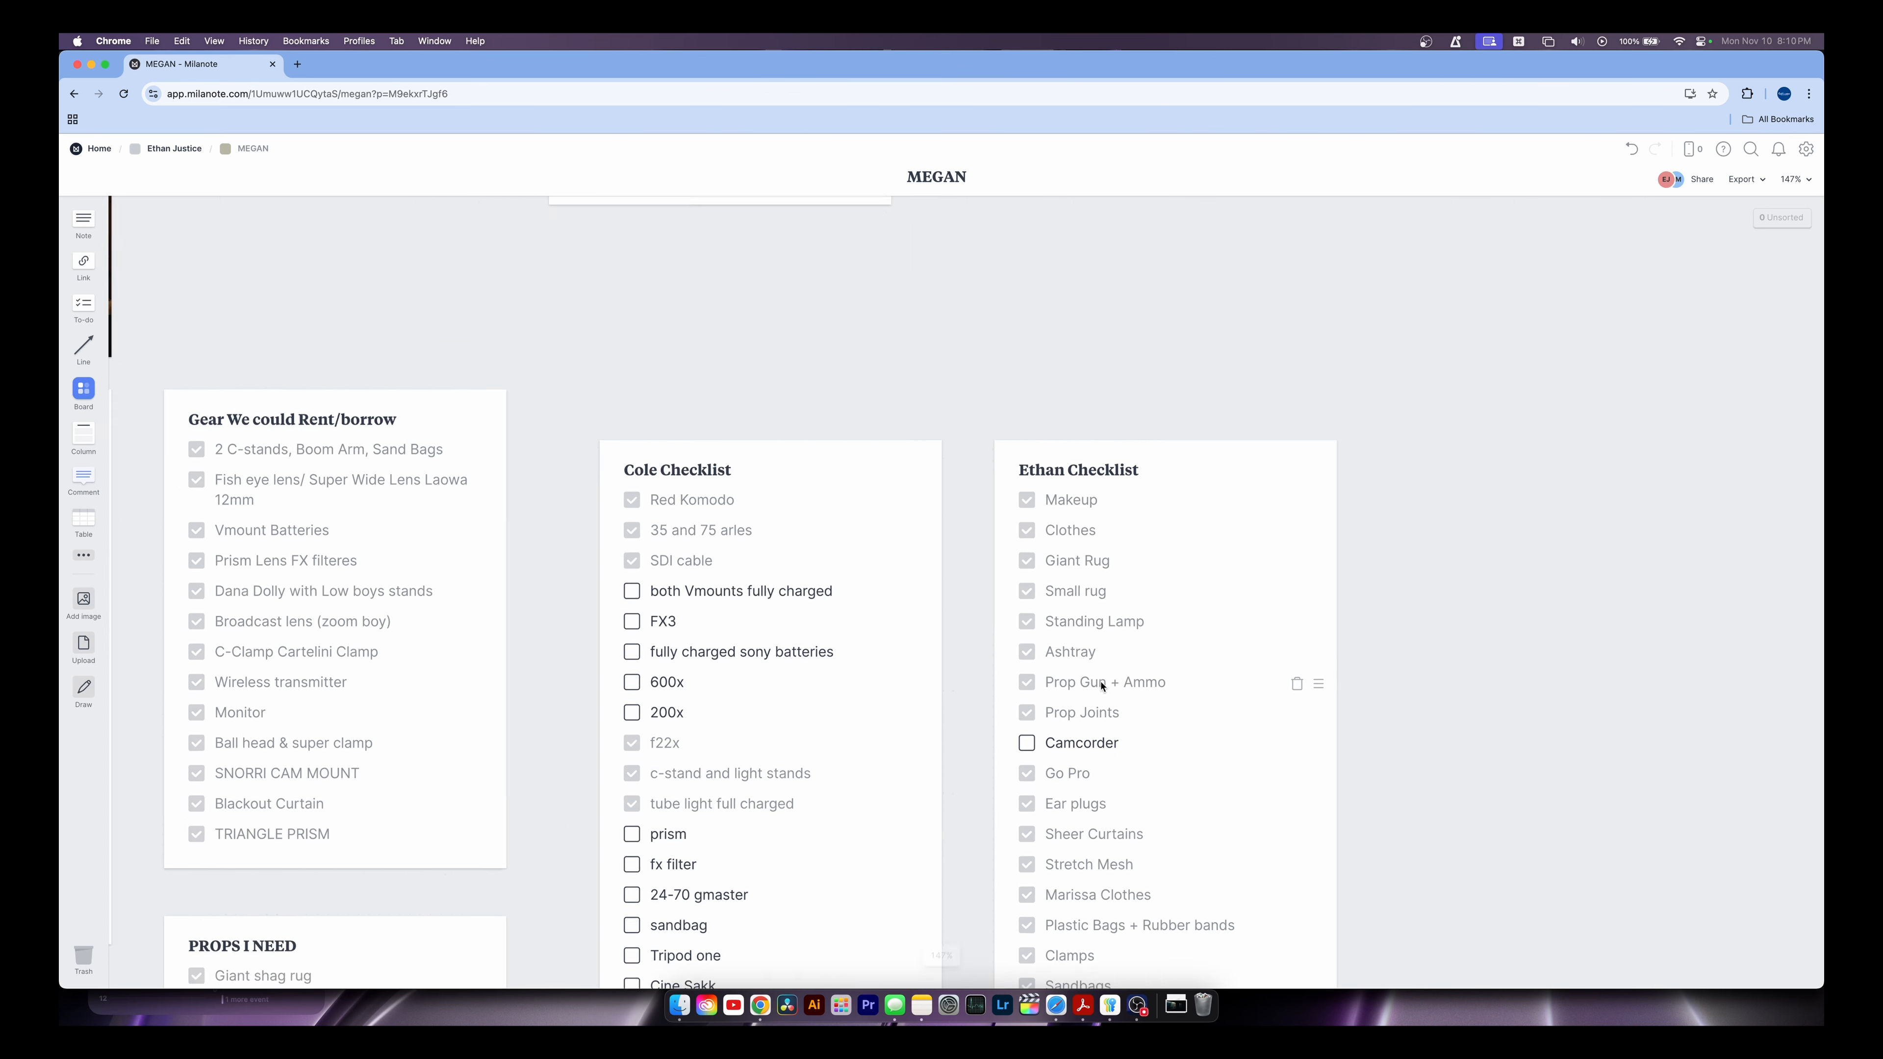
pyautogui.scroll(-5, 1101, 687)
pyautogui.scroll(-4, 1001, 524)
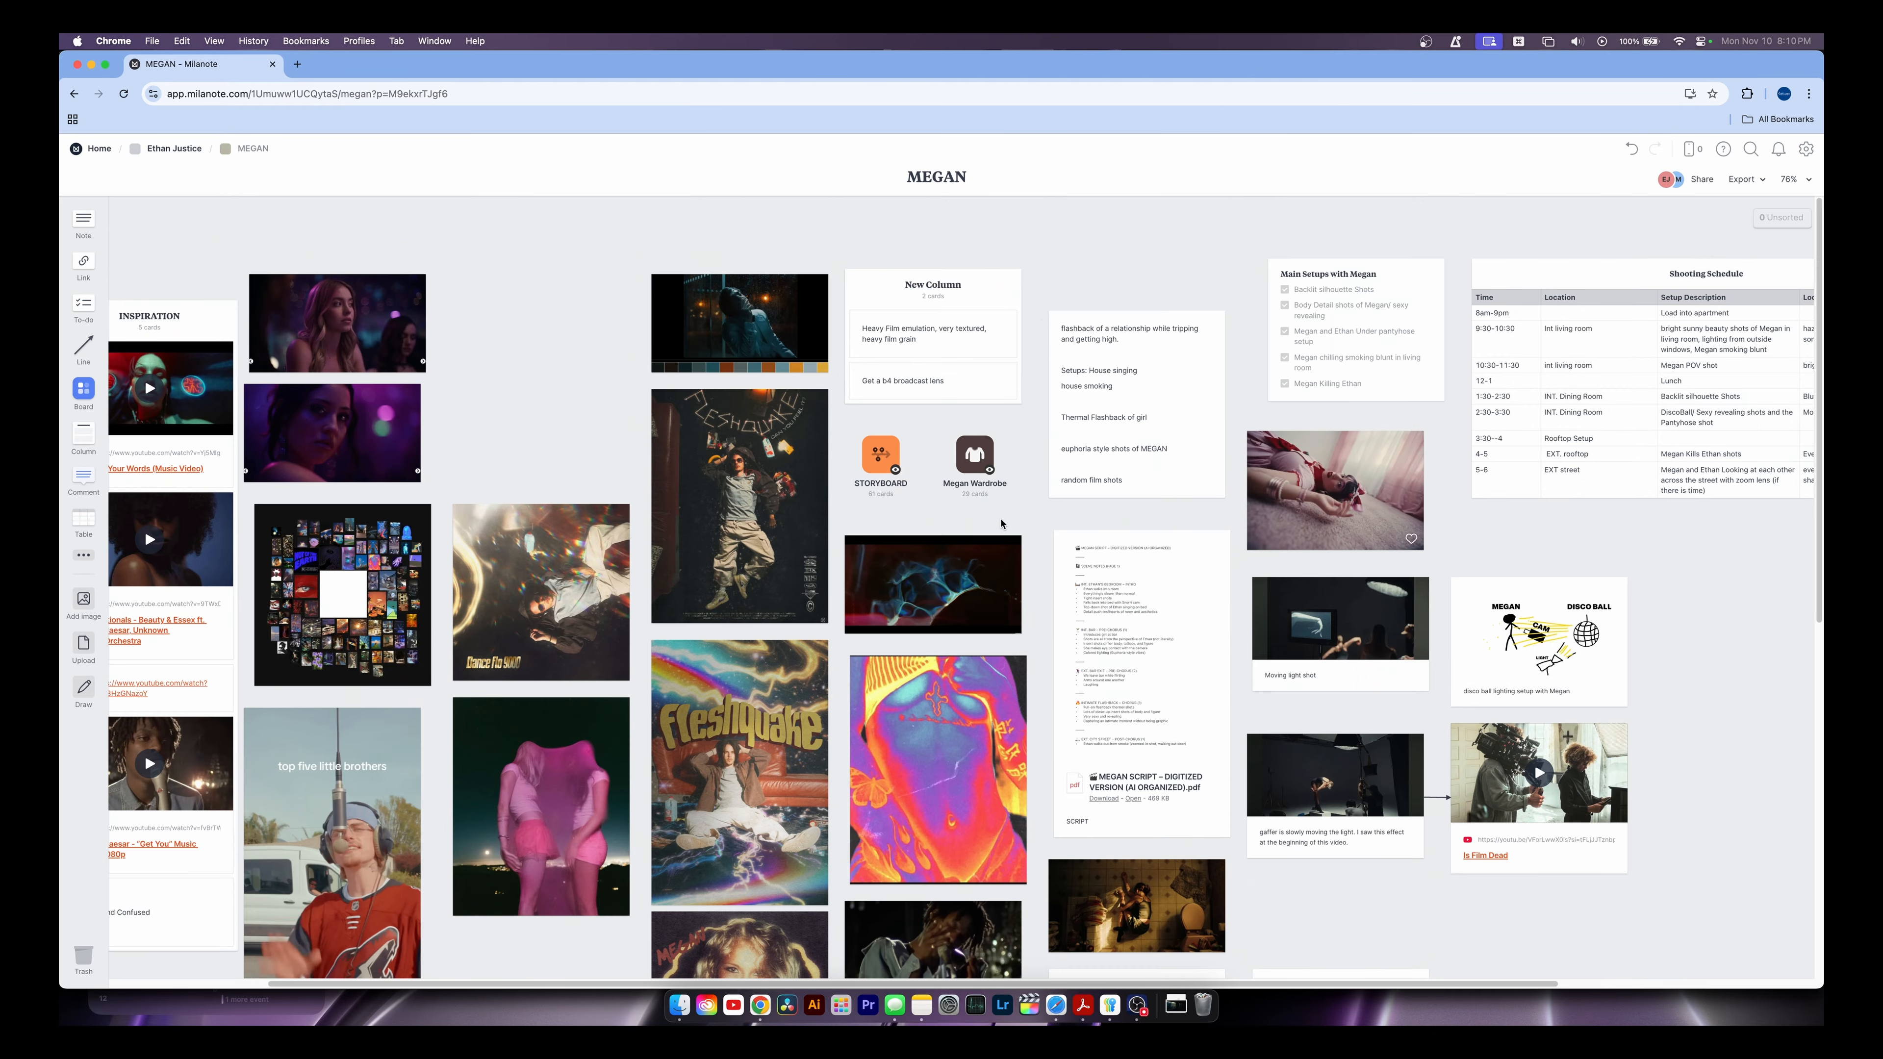
pyautogui.hscroll(5, 937, 528)
pyautogui.scroll(5, 1359, 331)
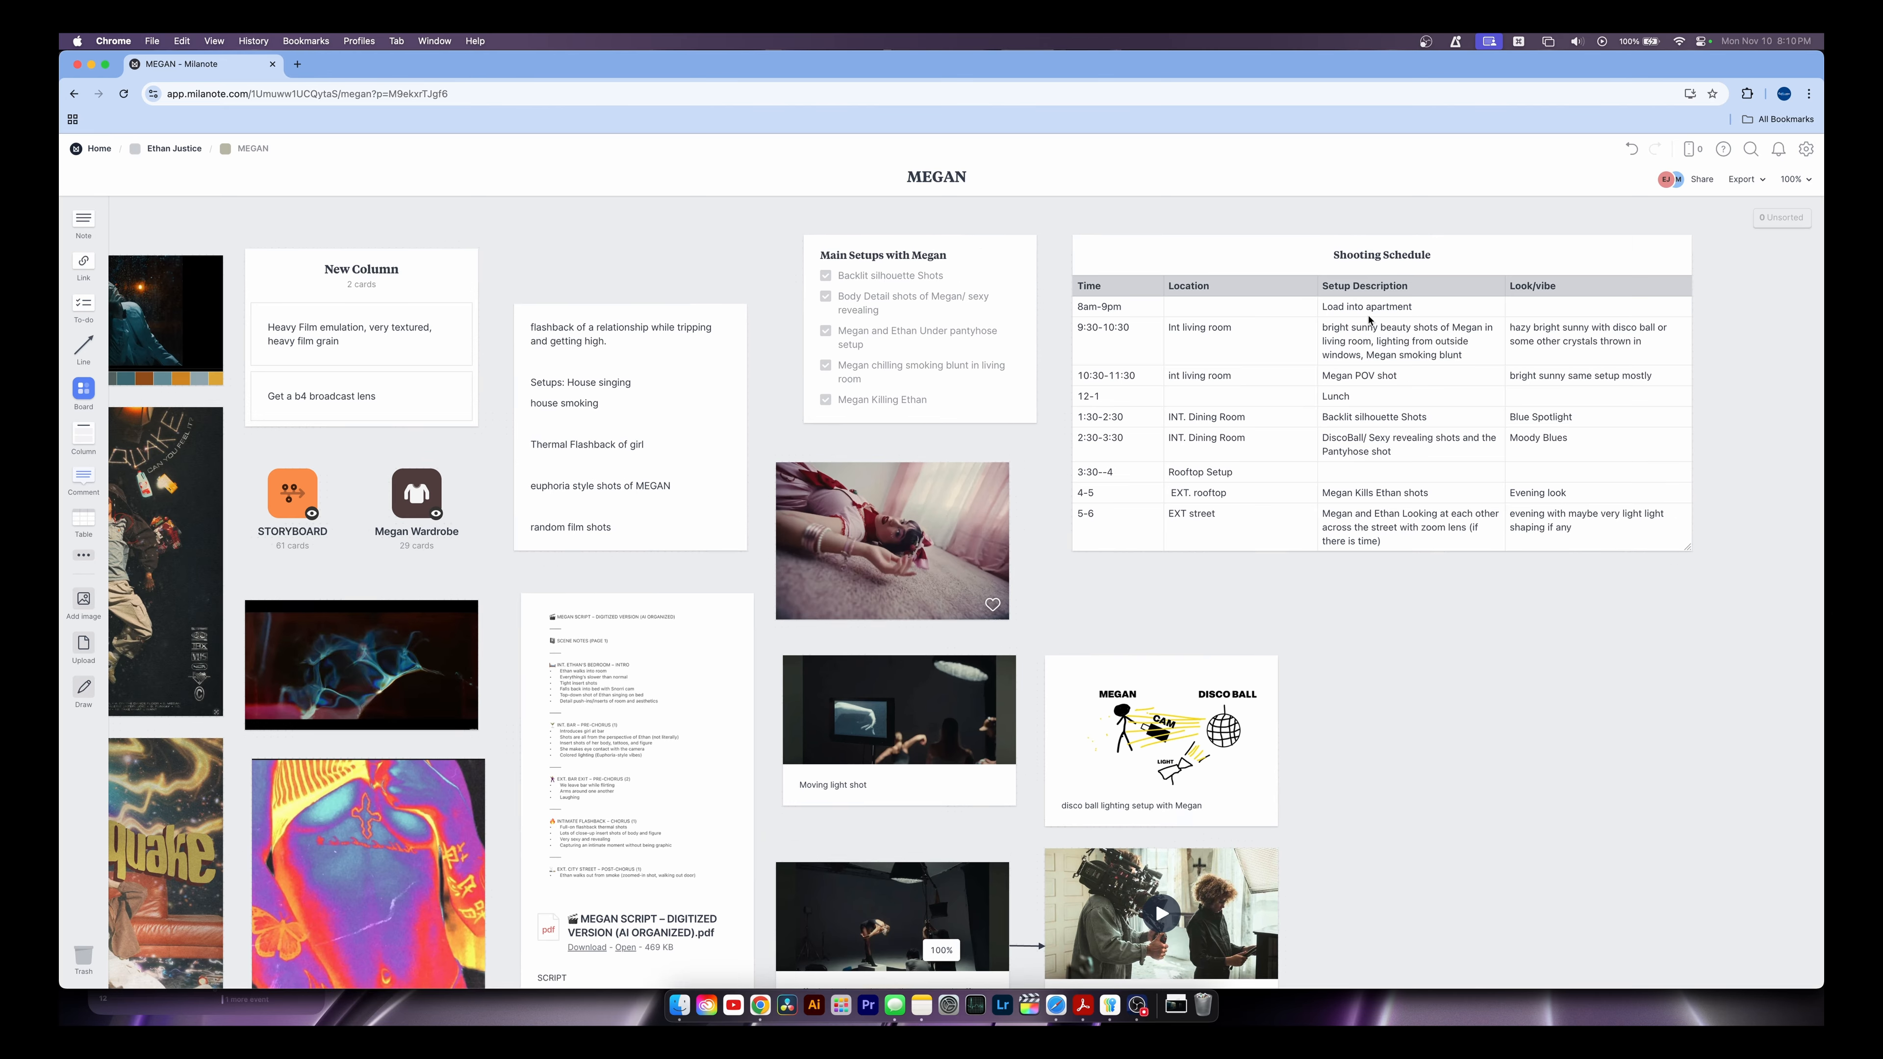
pyautogui.hscroll(5, 1359, 331)
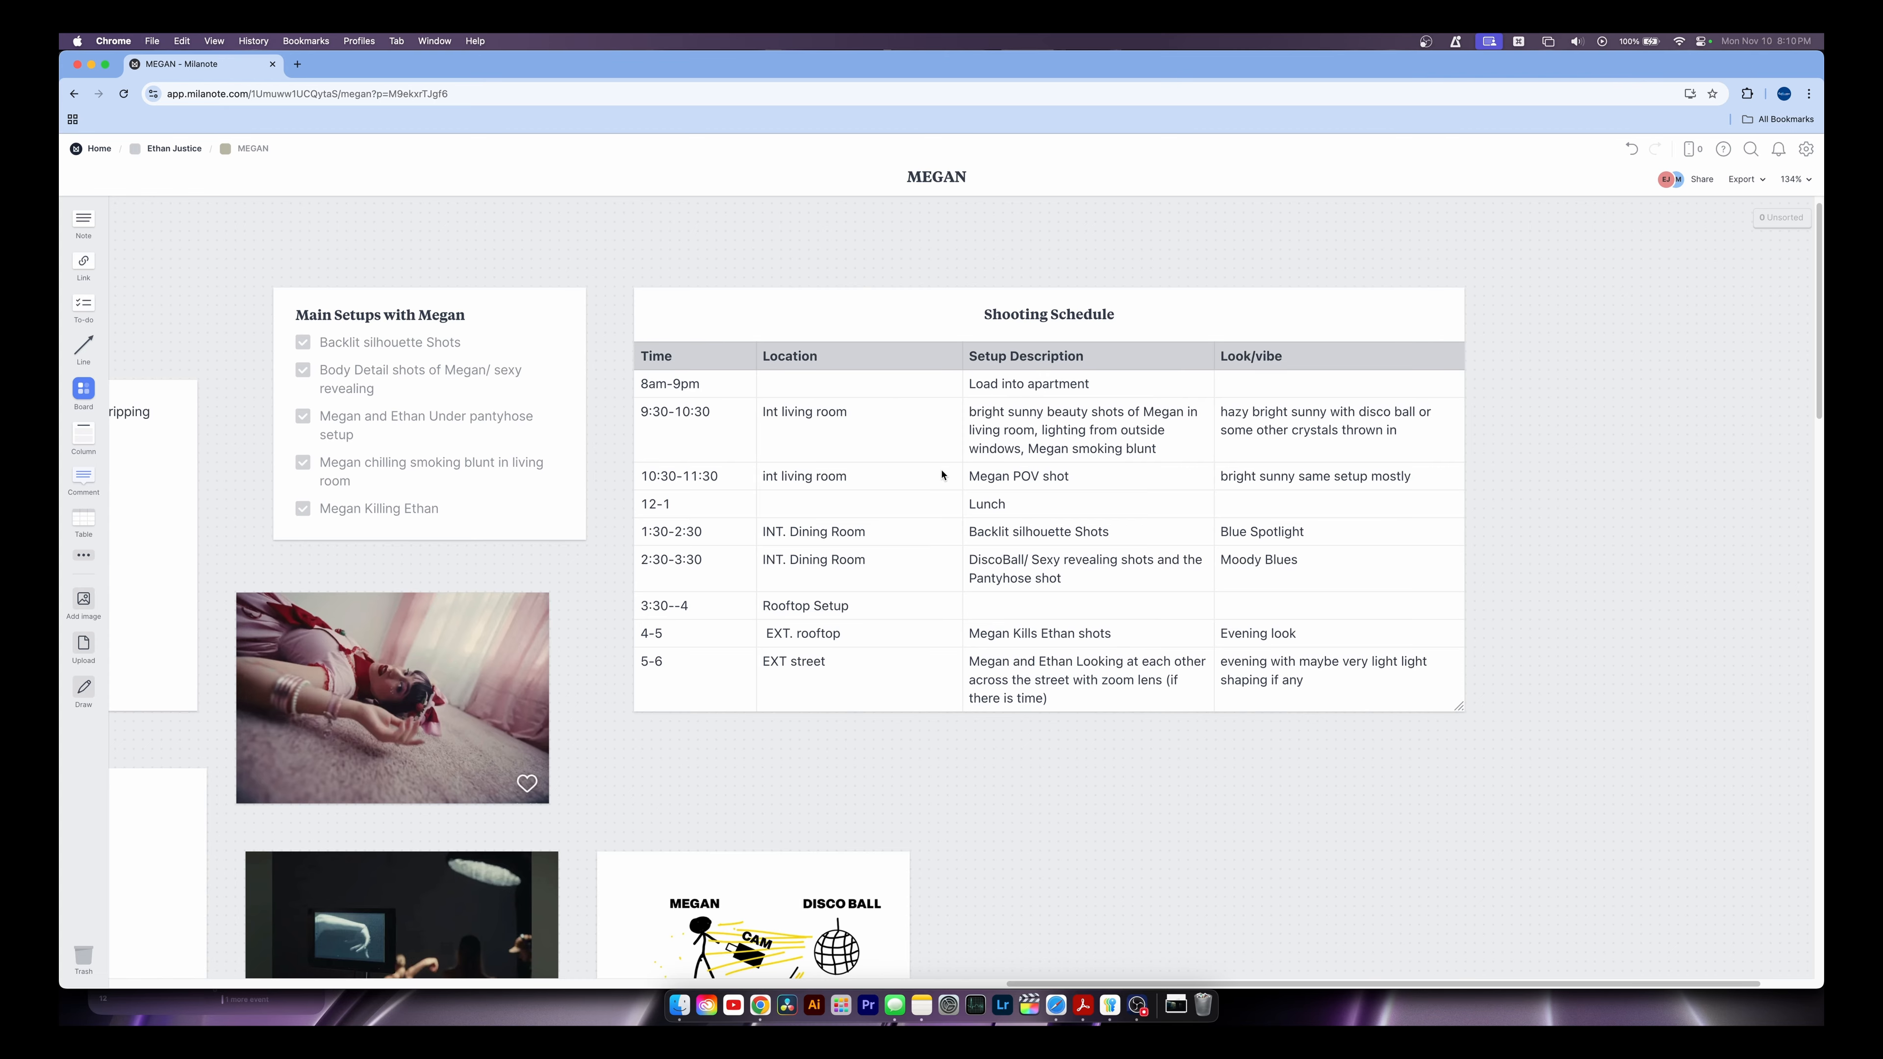
pyautogui.click(850, 457)
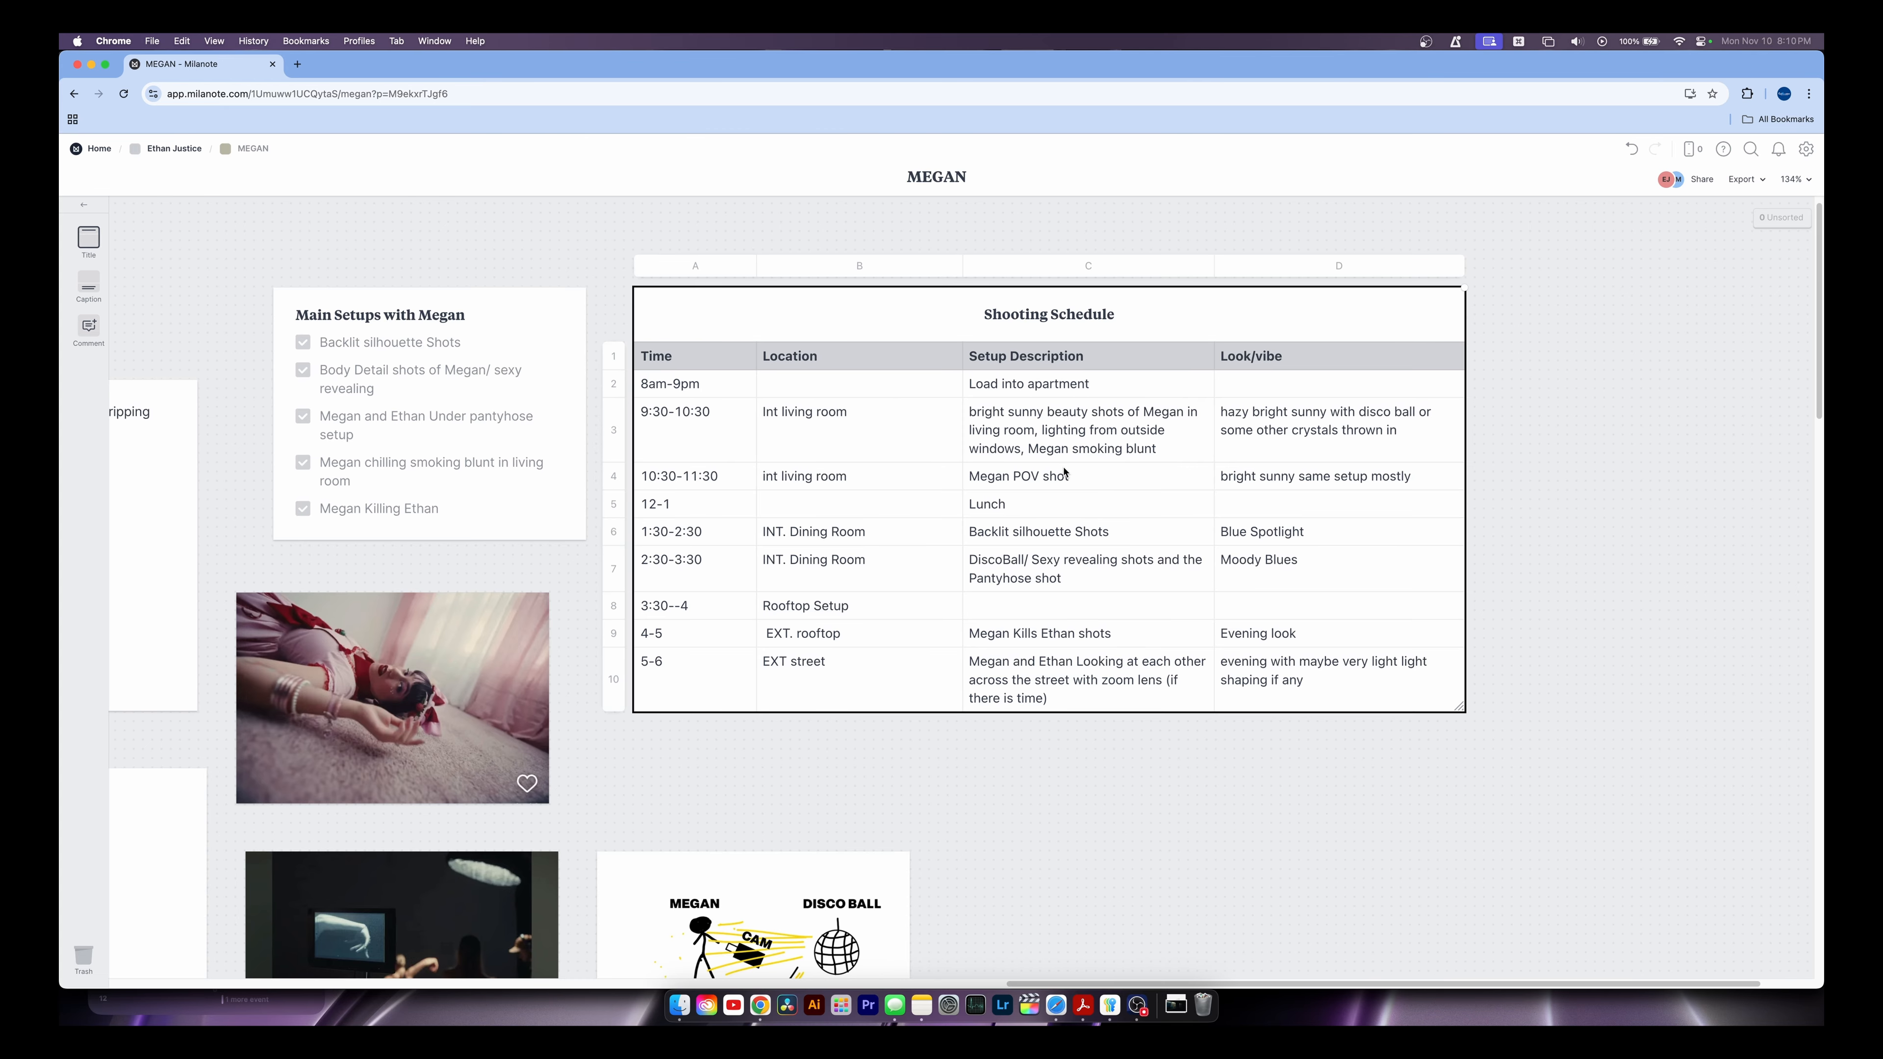
pyautogui.click(171, 234)
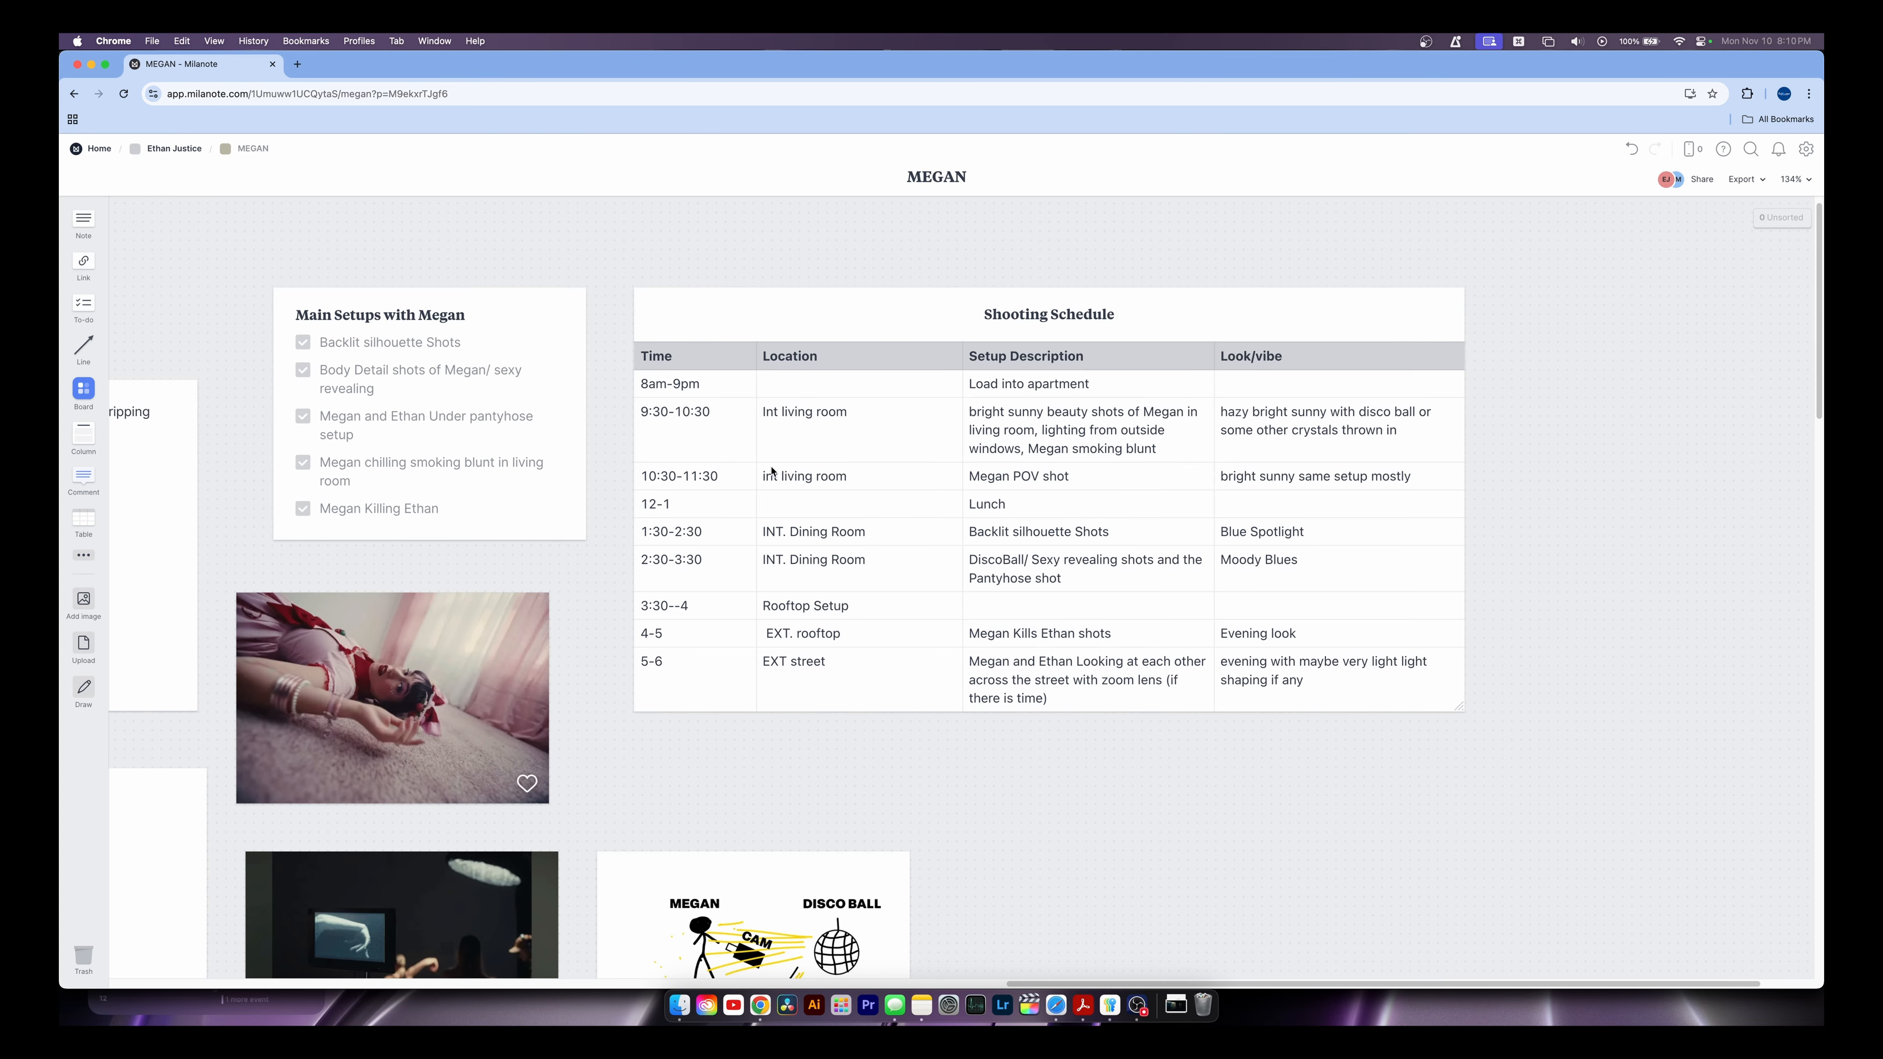
pyautogui.click(1187, 533)
pyautogui.click(1597, 515)
pyautogui.scroll(-1, 840, 750)
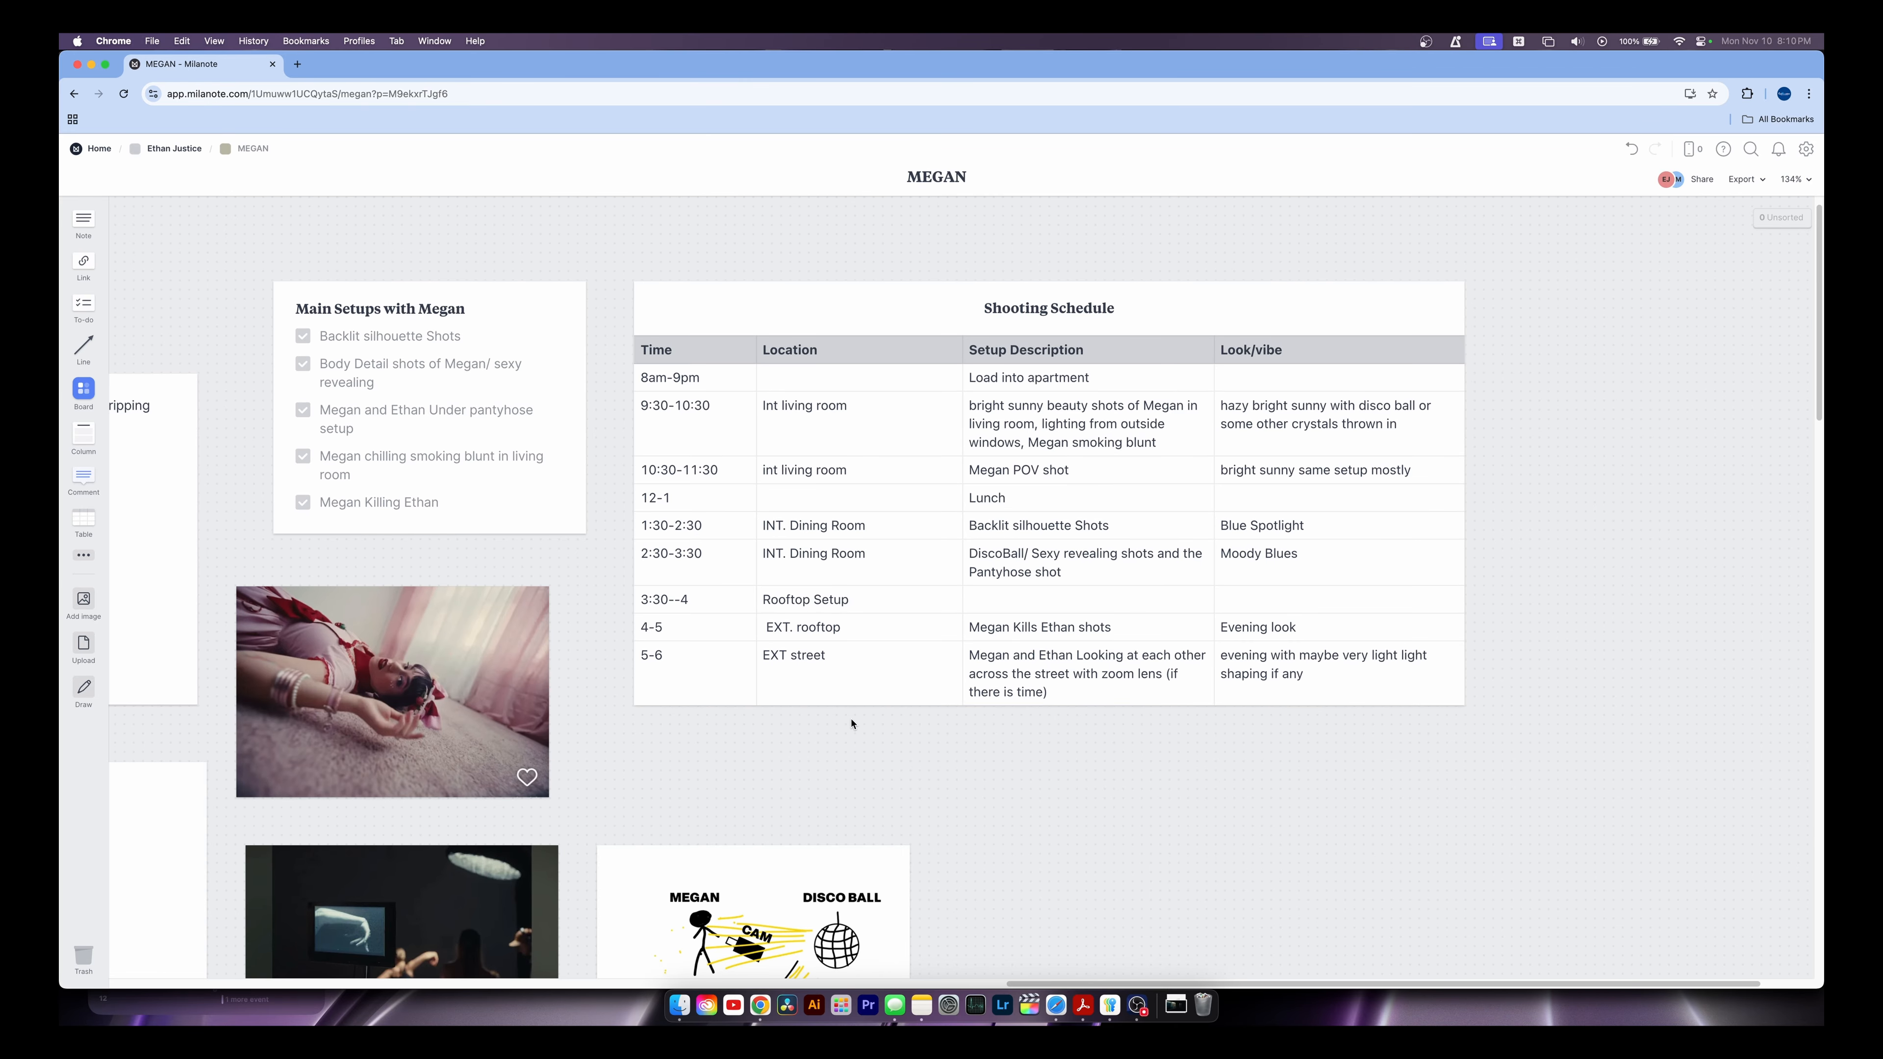
pyautogui.scroll(-5, 860, 720)
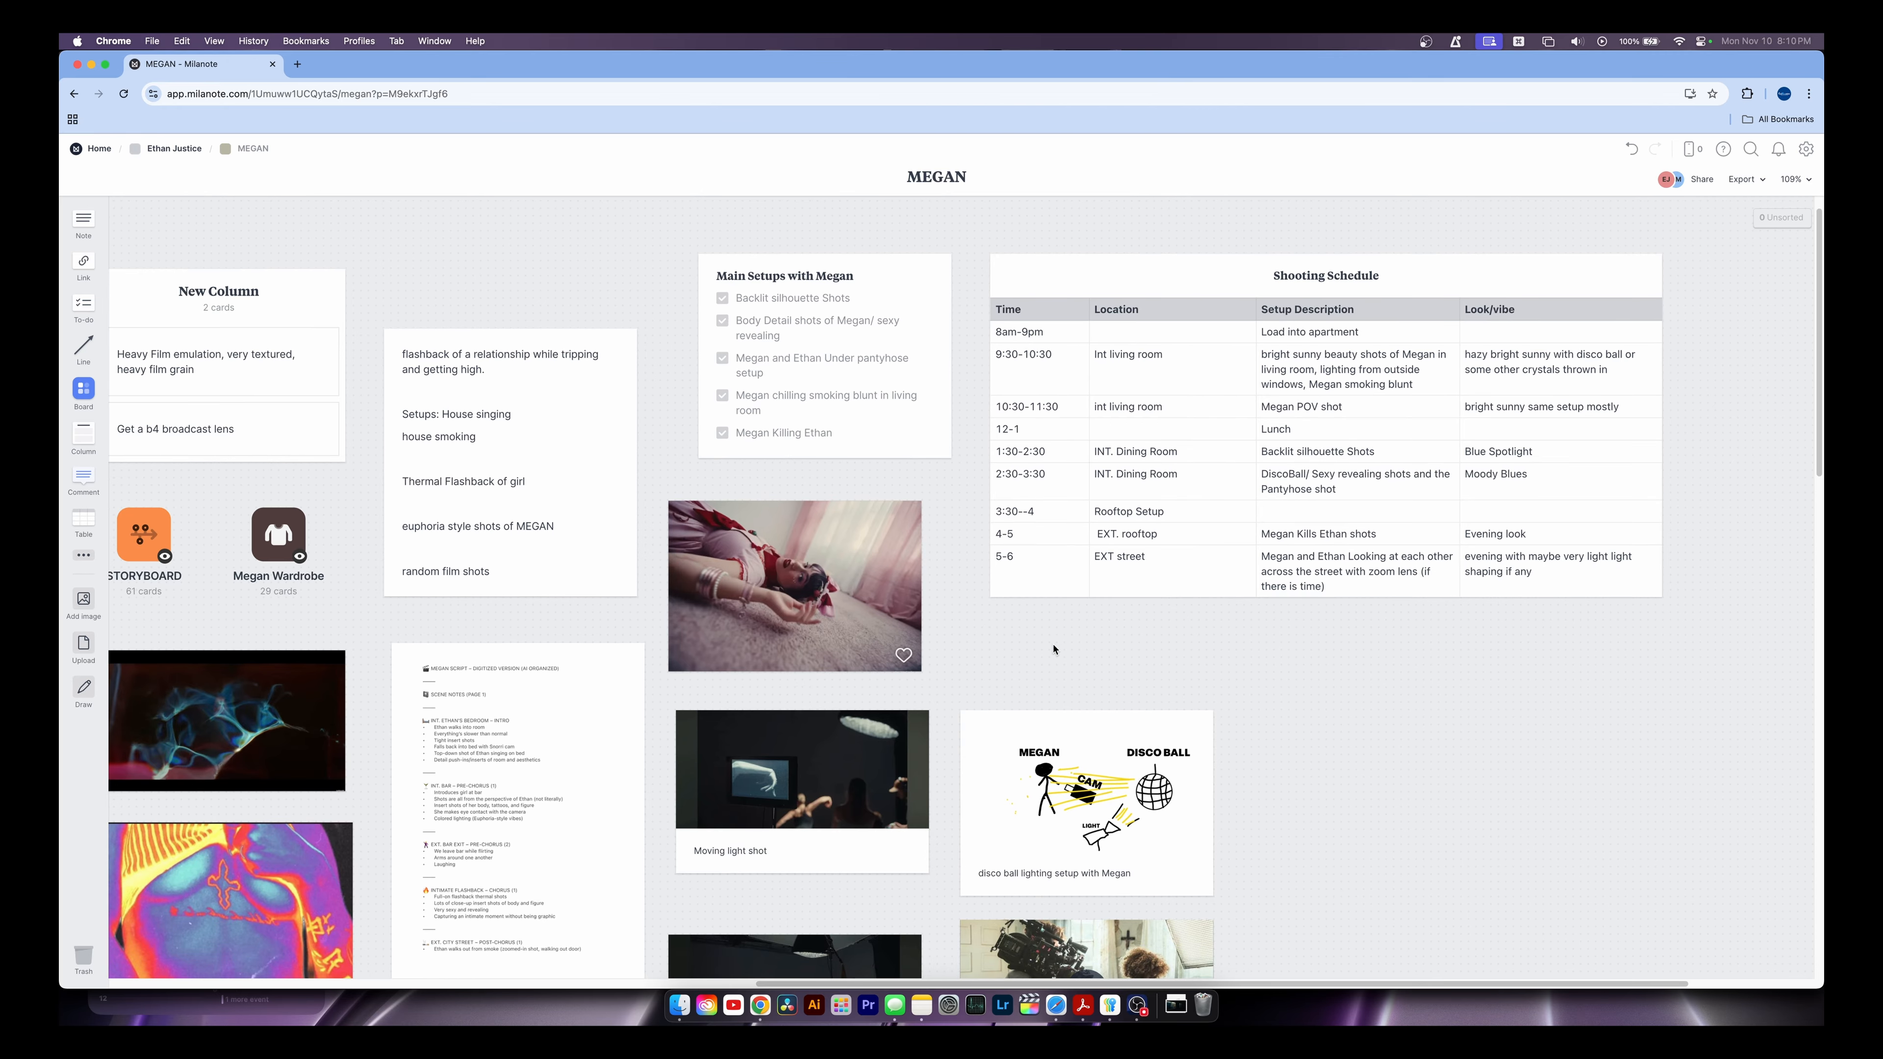
pyautogui.moveTo(1179, 704); pyautogui.dragTo(1223, 736)
pyautogui.moveTo(786, 735); pyautogui.dragTo(1059, 702)
pyautogui.scroll(-2, 699, 618)
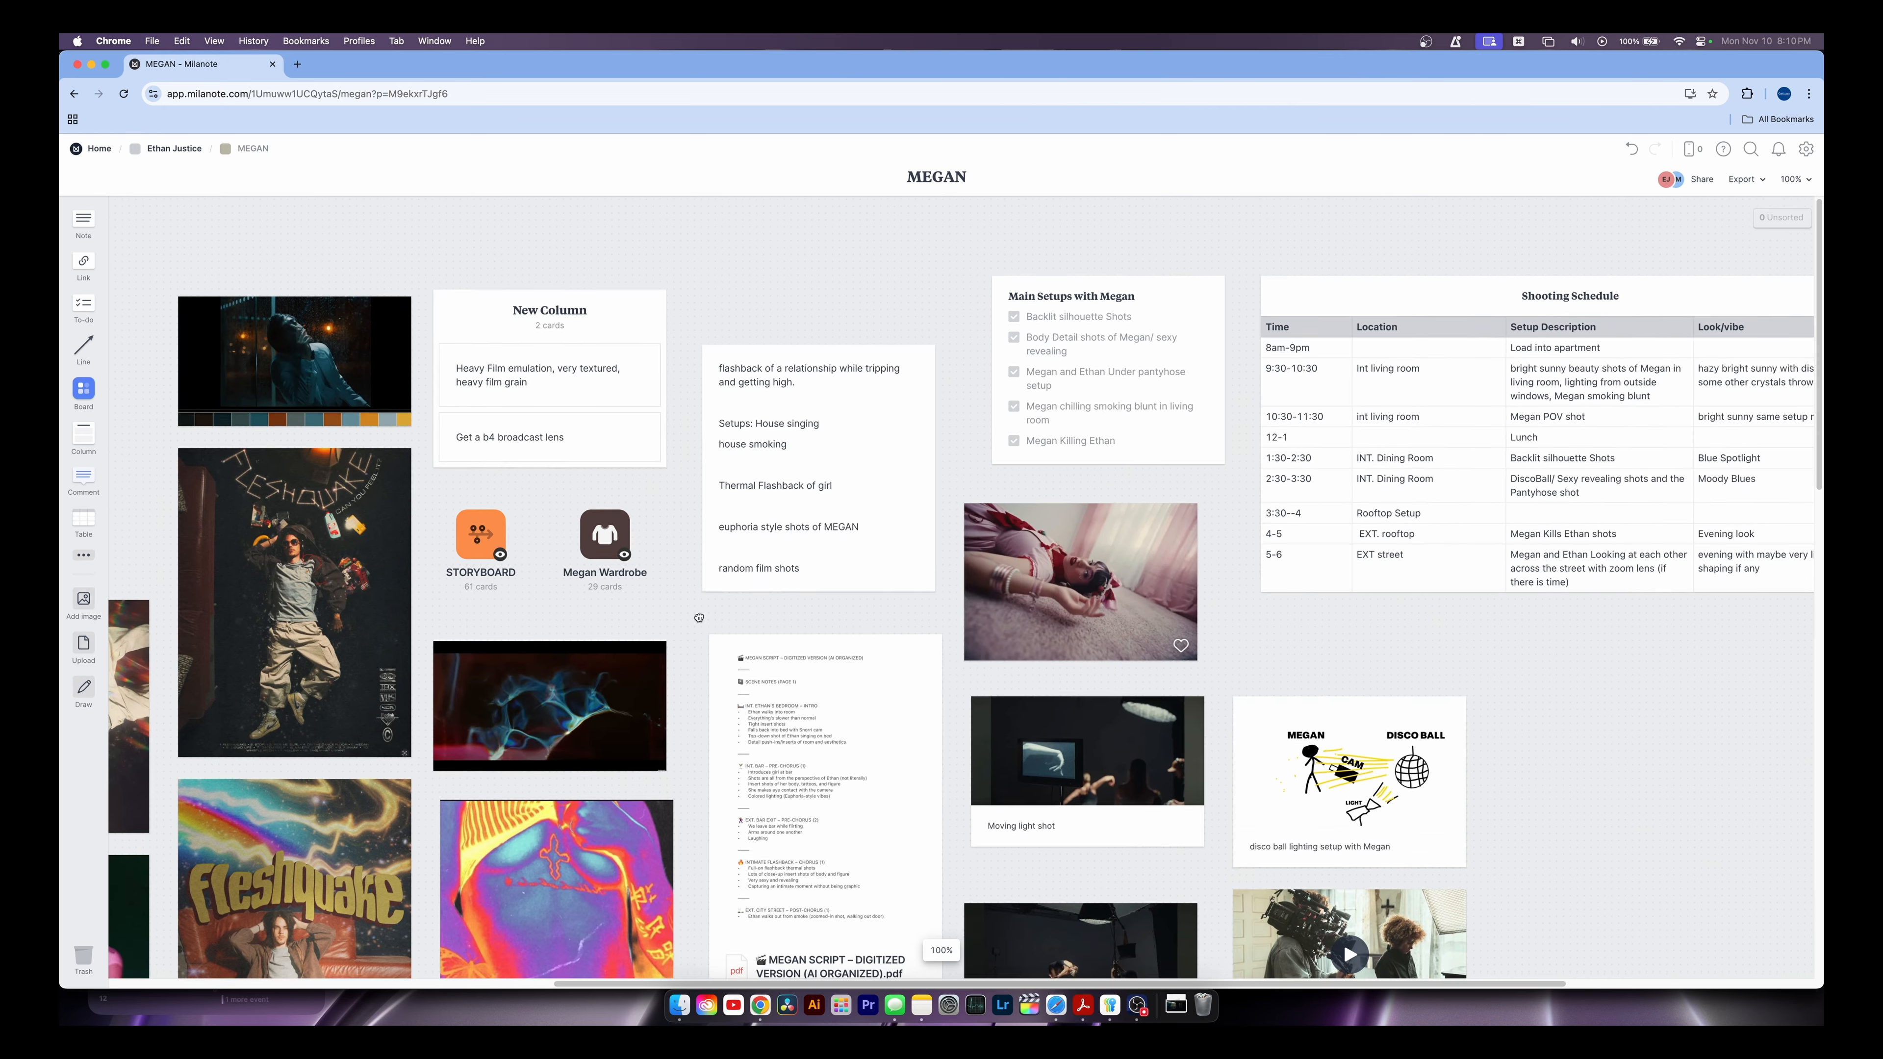
pyautogui.moveTo(699, 618); pyautogui.dragTo(1153, 620)
pyautogui.moveTo(926, 634); pyautogui.dragTo(875, 639)
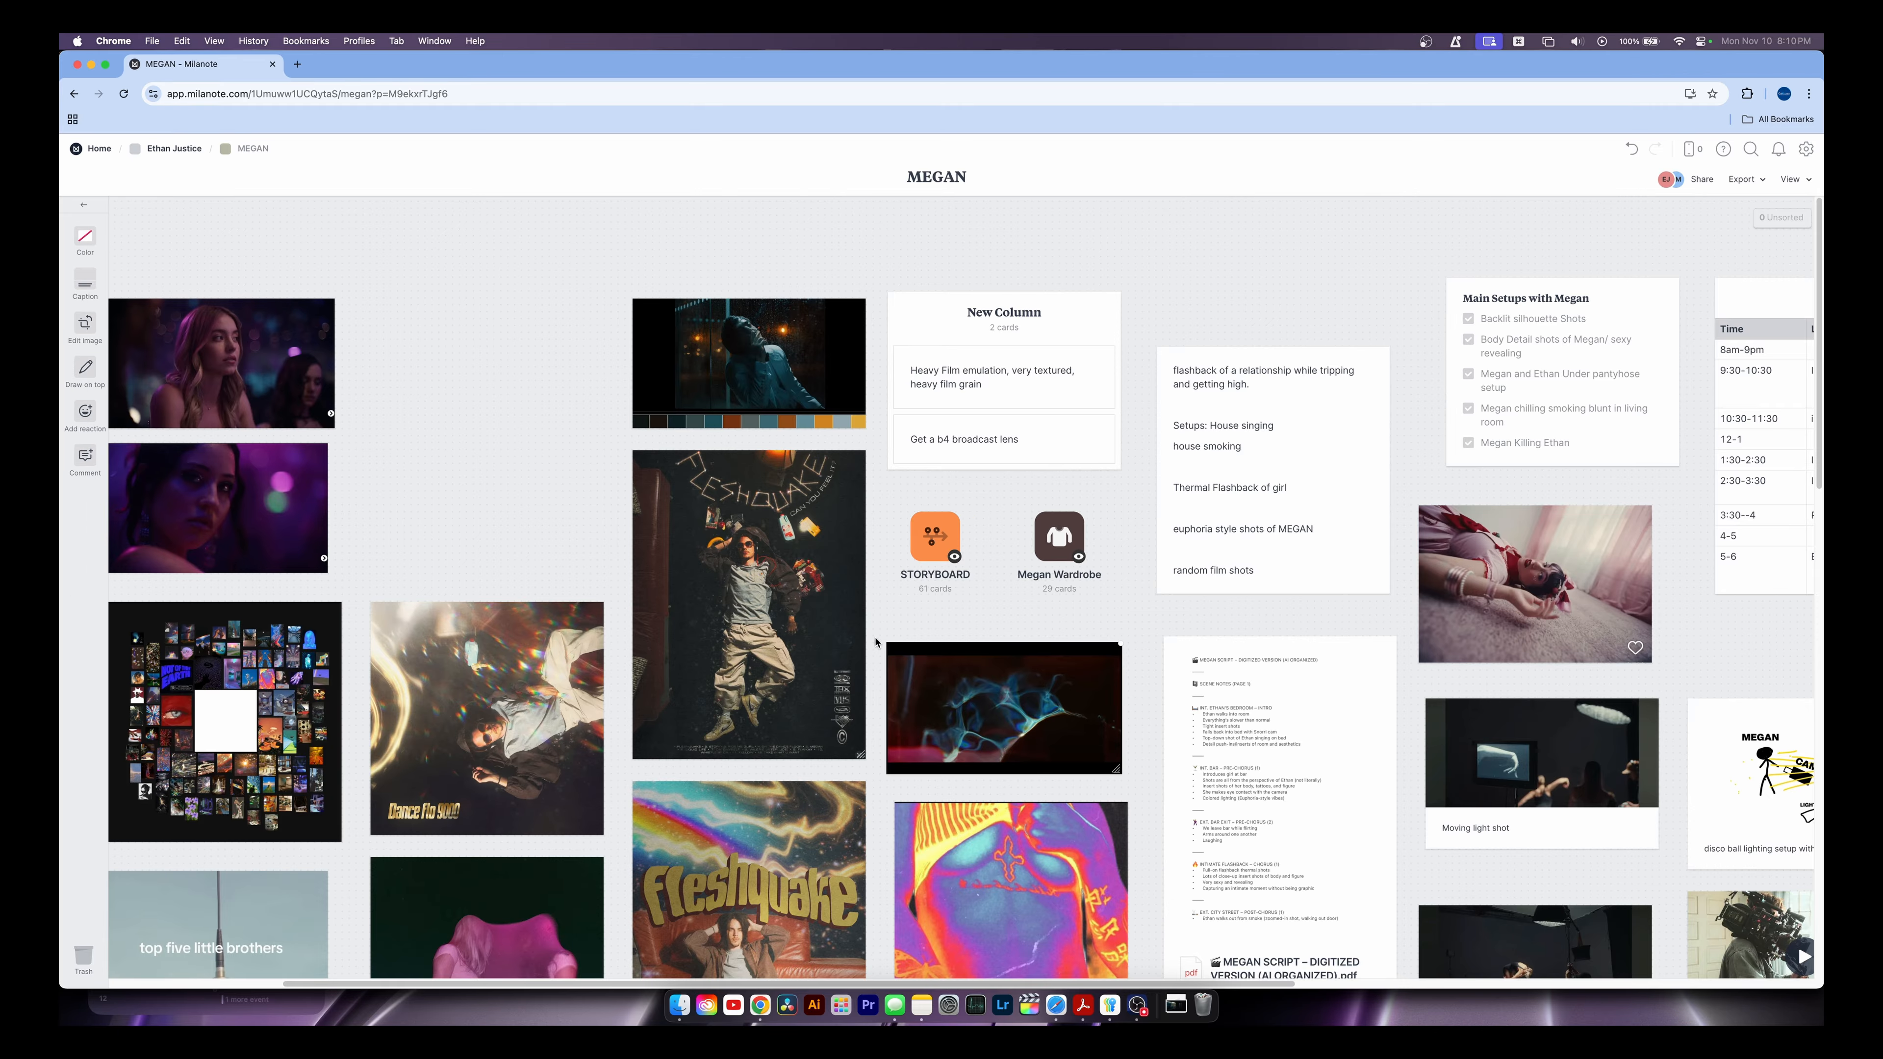
pyautogui.scroll(-3, 875, 642)
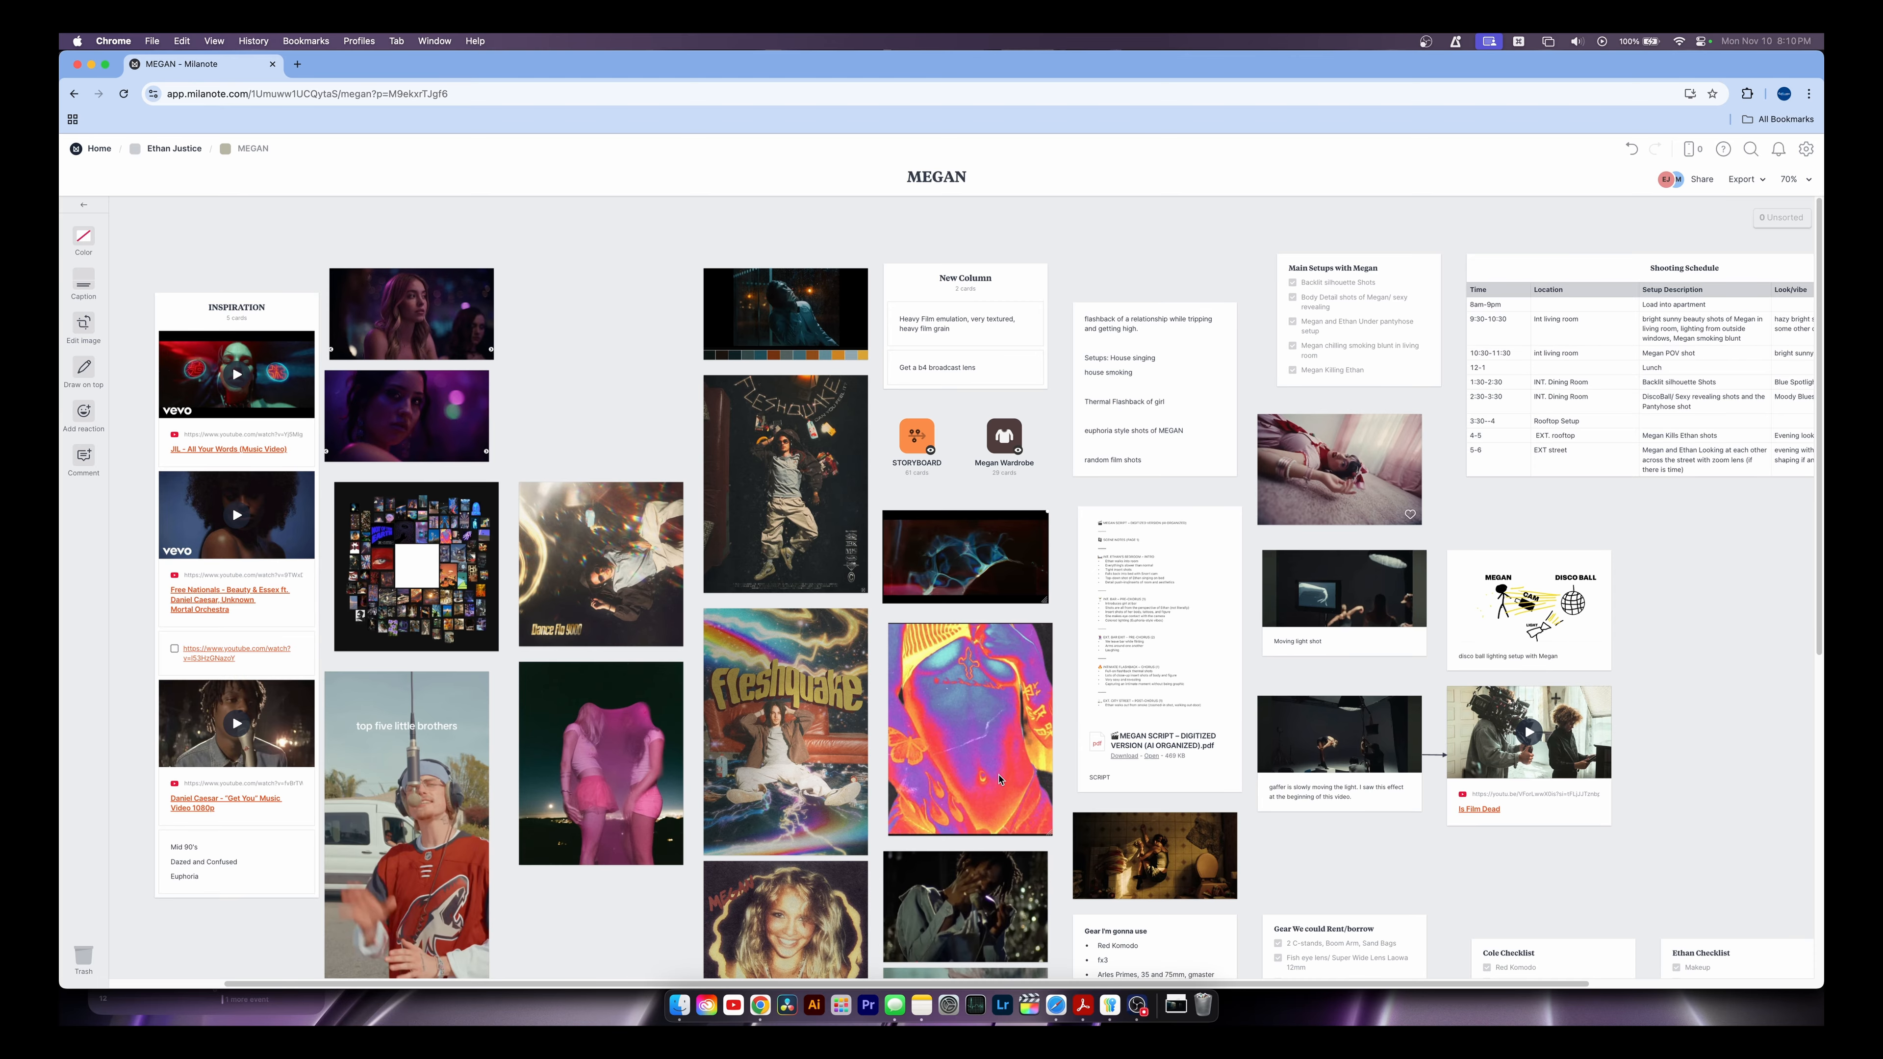
pyautogui.click(917, 439)
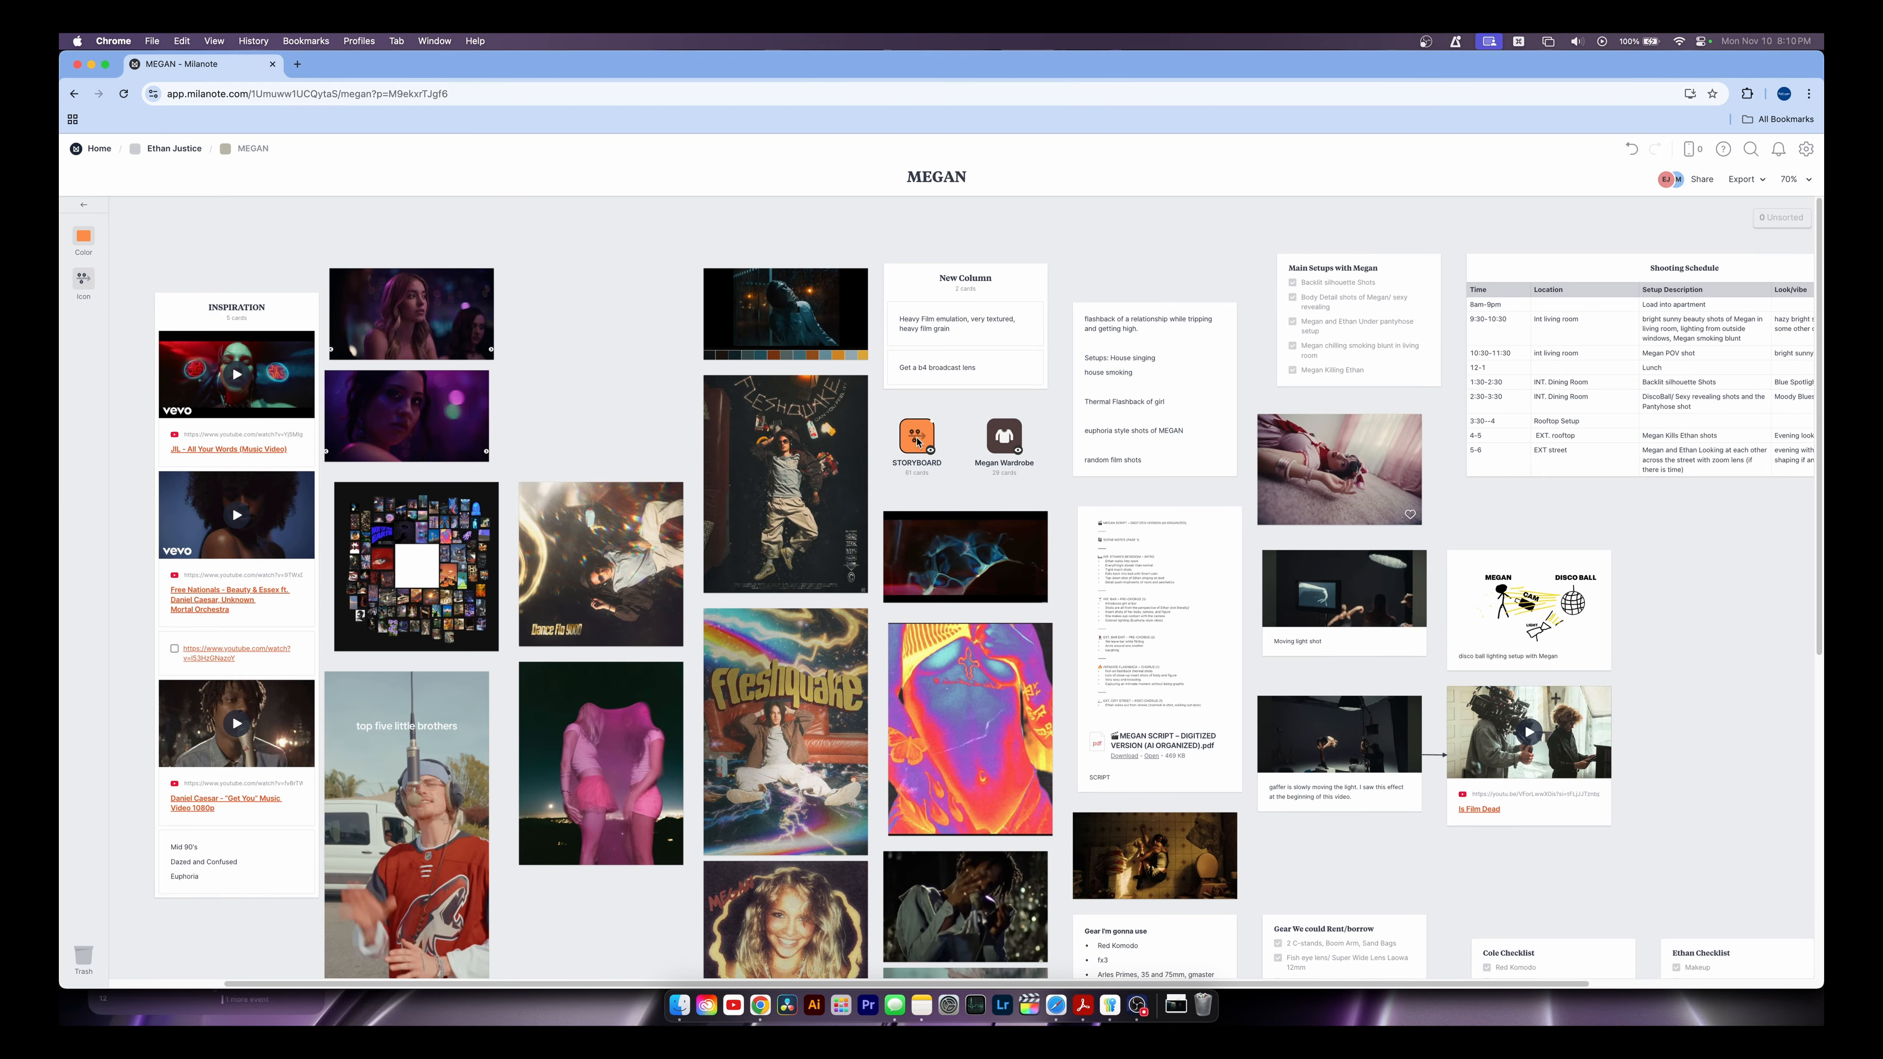
pyautogui.doubleClick(917, 439)
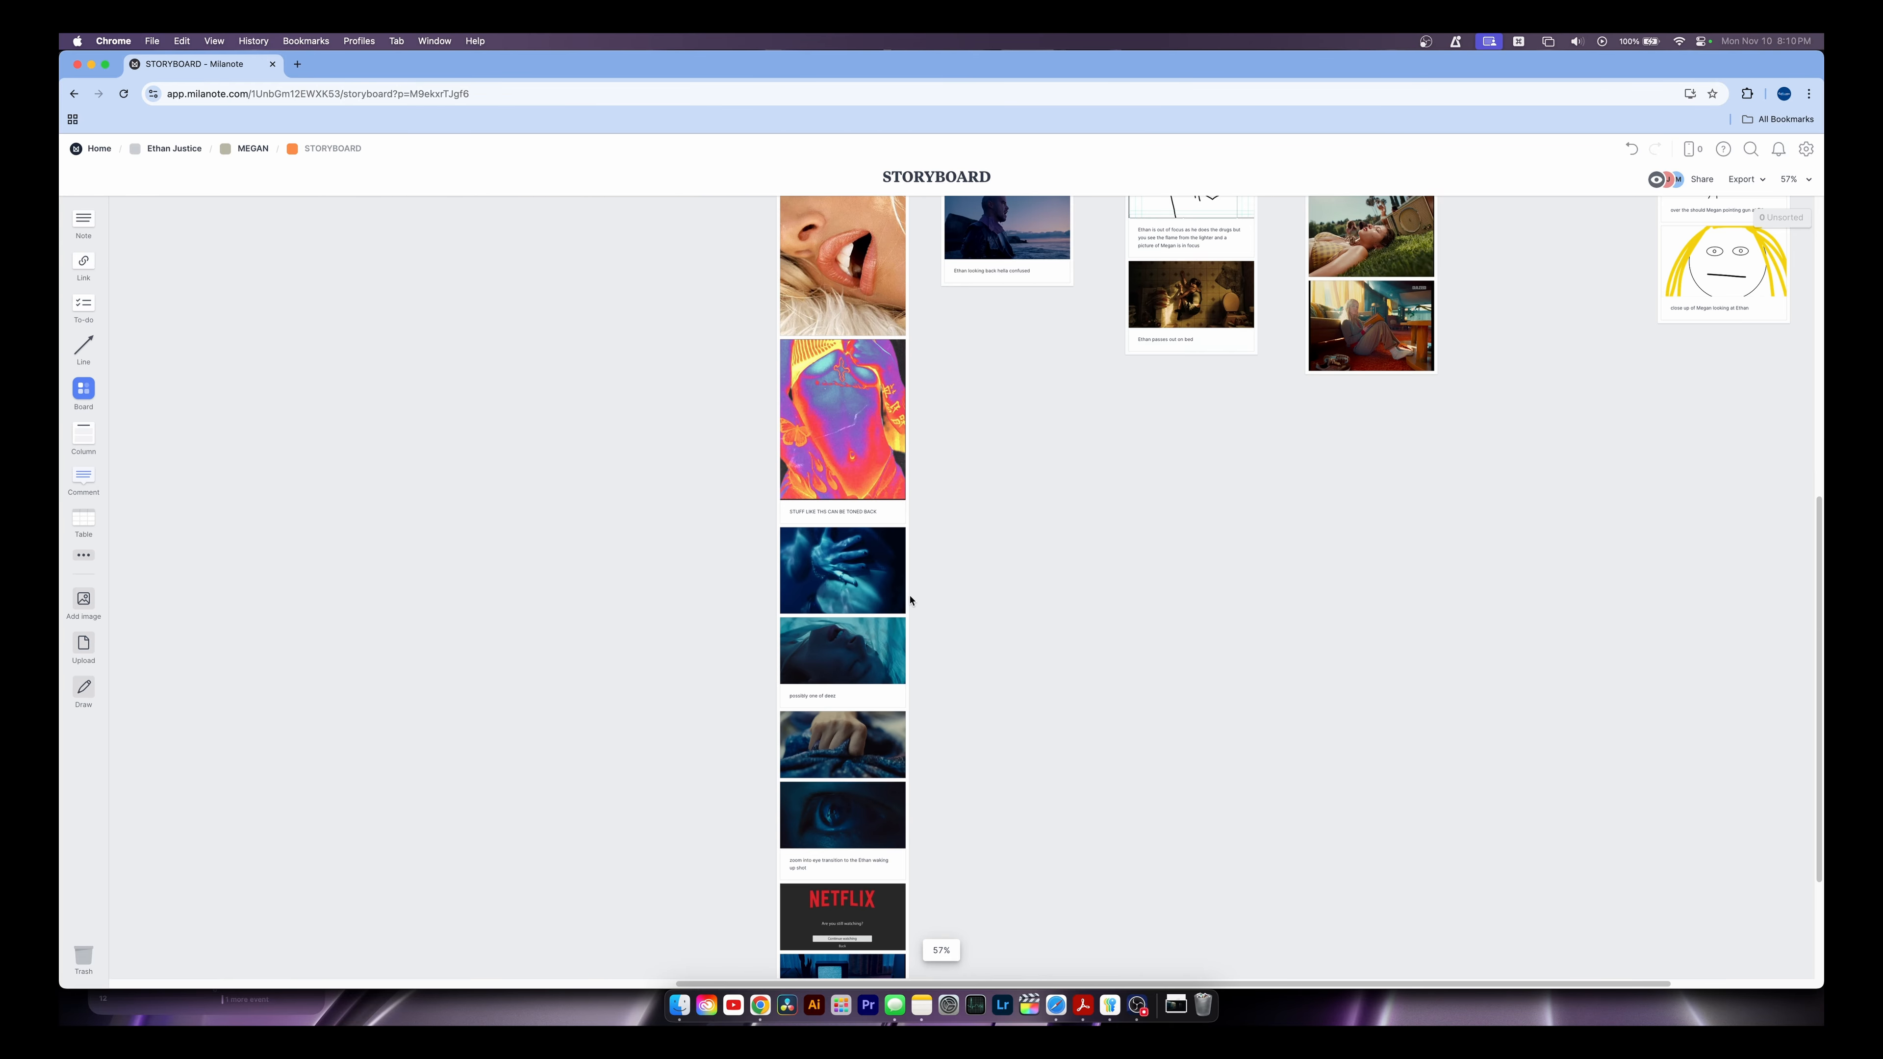
pyautogui.scroll(-5, 919, 600)
pyautogui.hscroll(-5, 787, 730)
pyautogui.scroll(5, 437, 513)
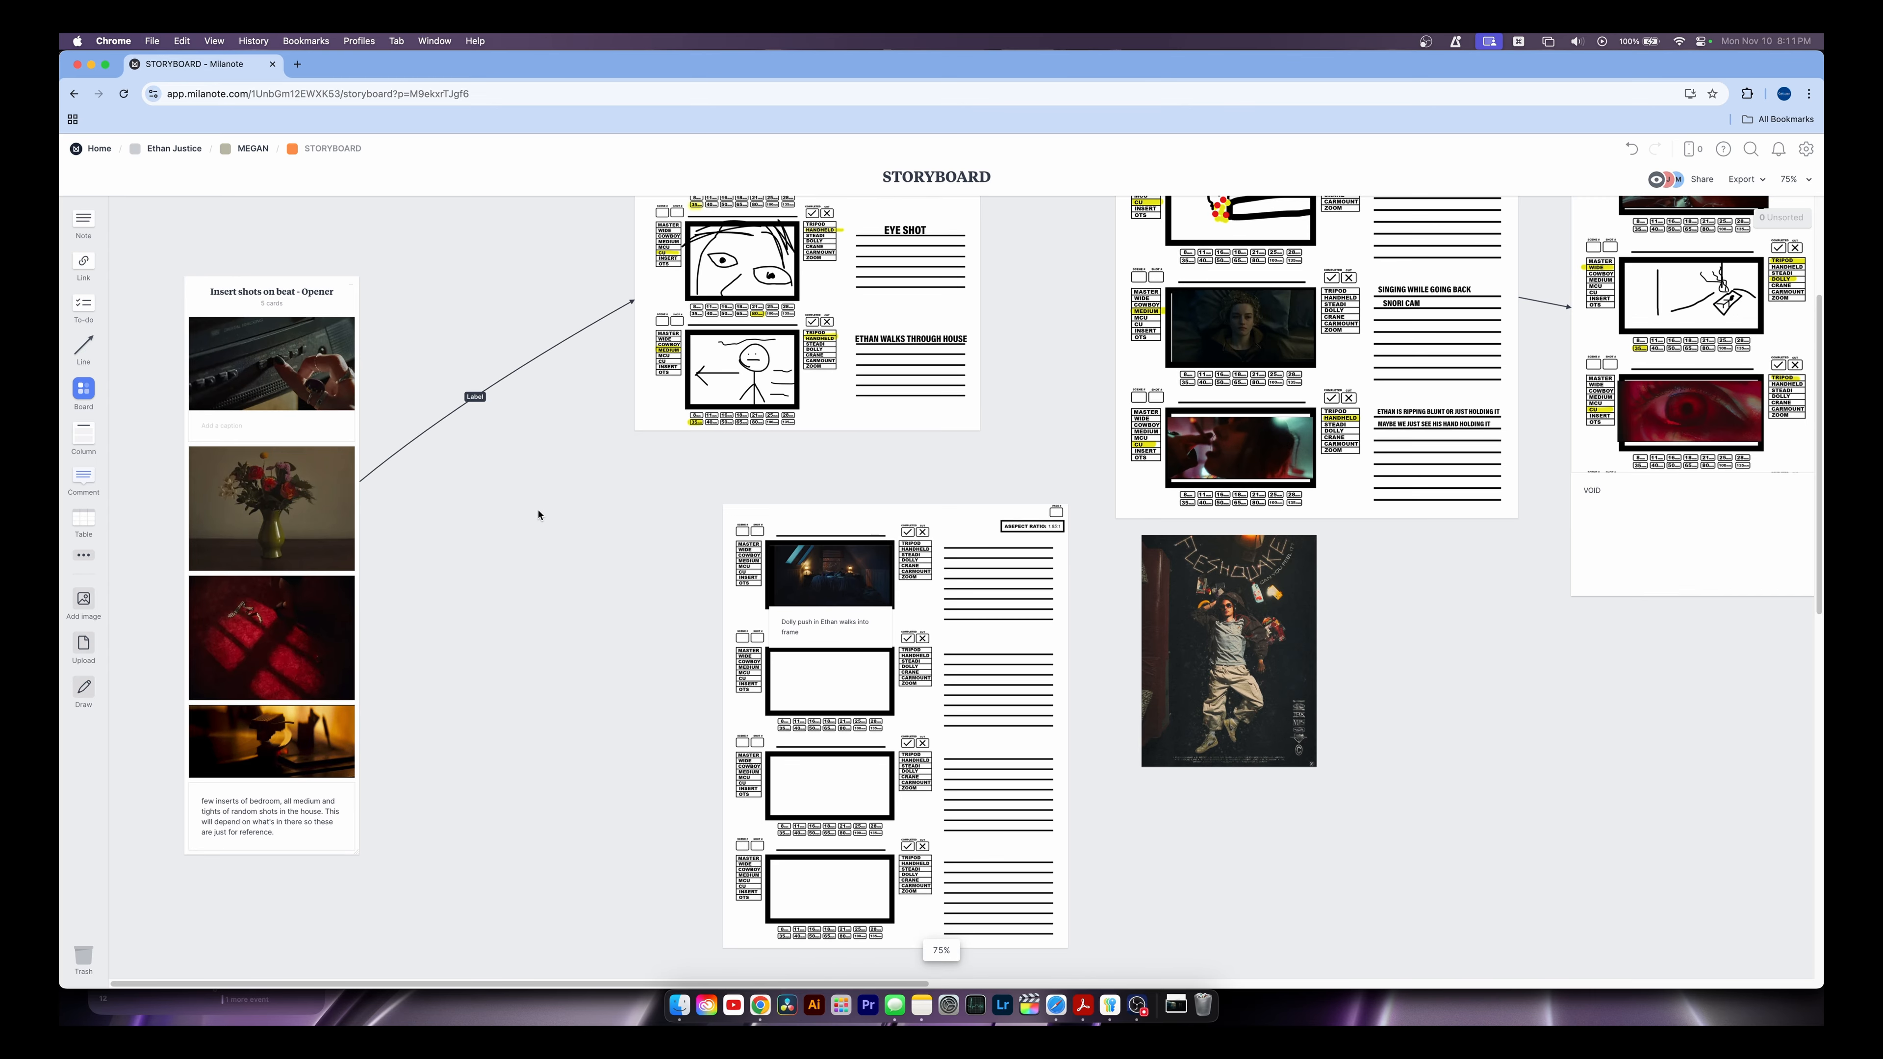
pyautogui.hscroll(4, 437, 629)
pyautogui.scroll(3, 438, 629)
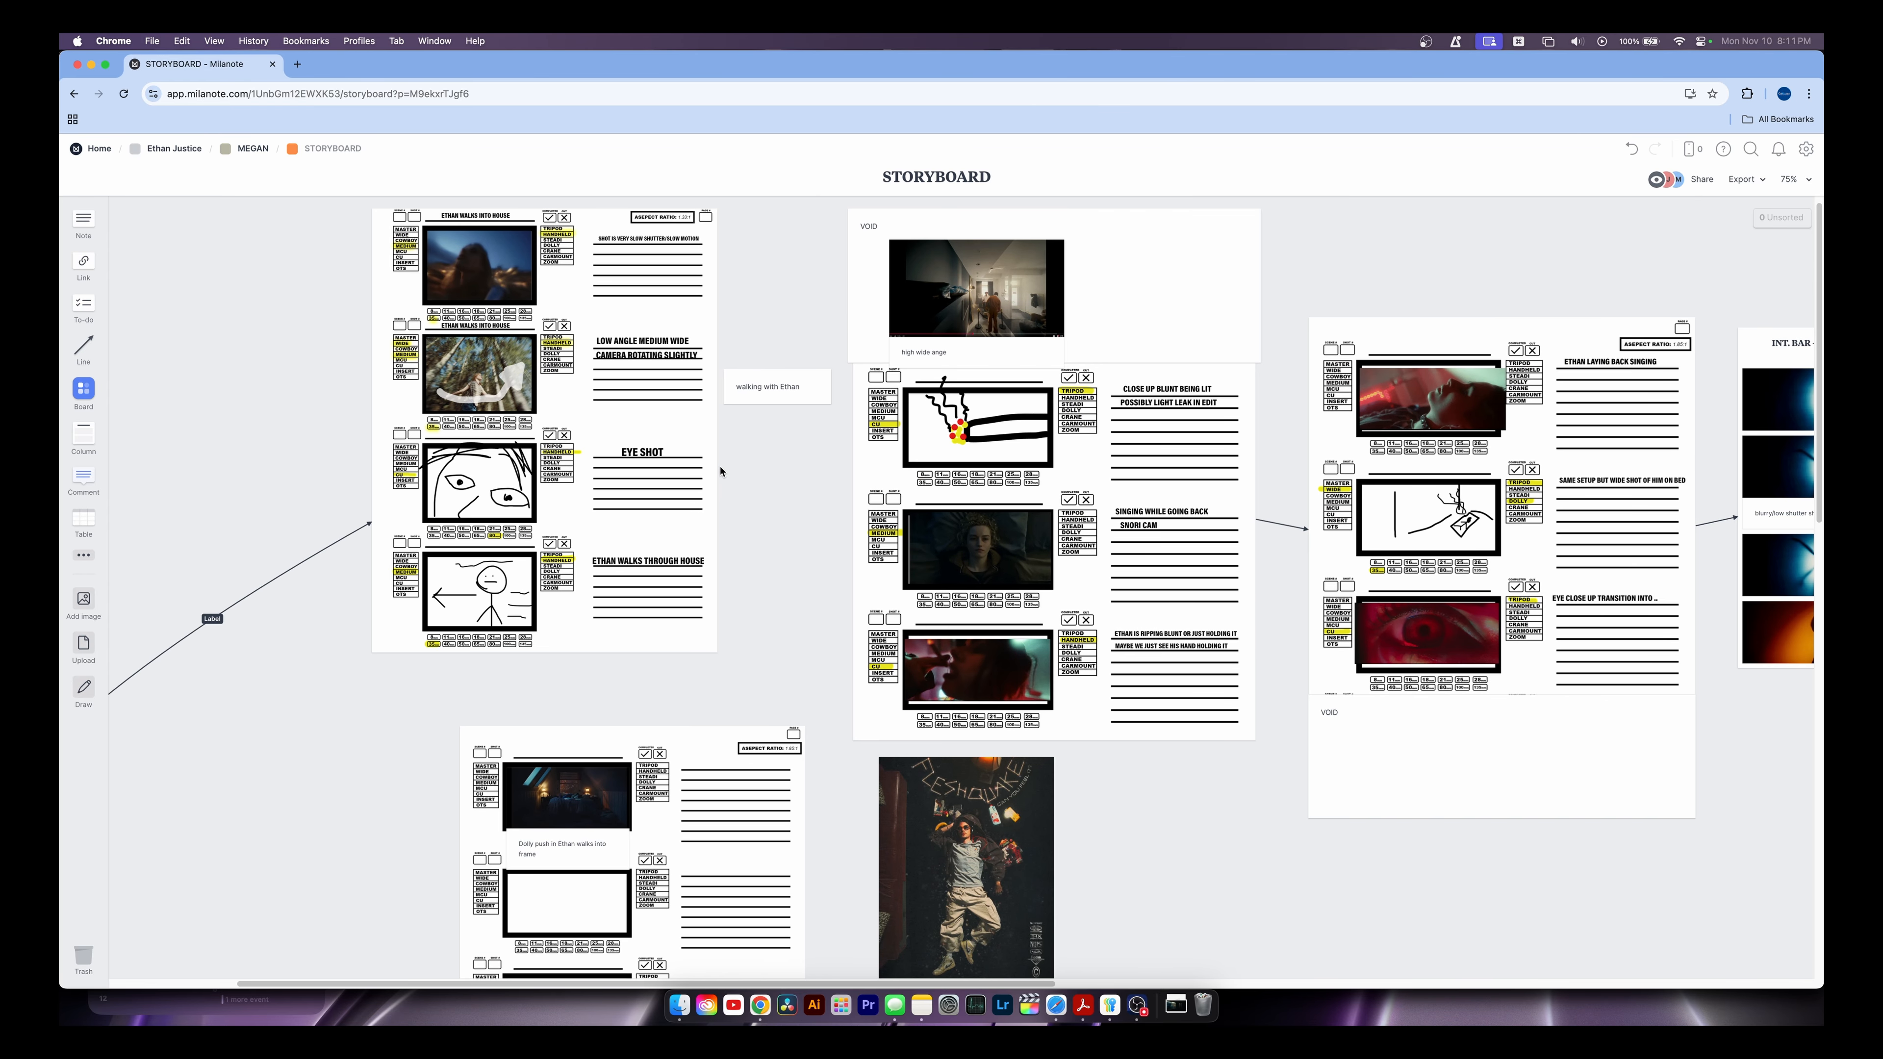
pyautogui.scroll(3, 594, 373)
pyautogui.moveTo(814, 504); pyautogui.dragTo(426, 437)
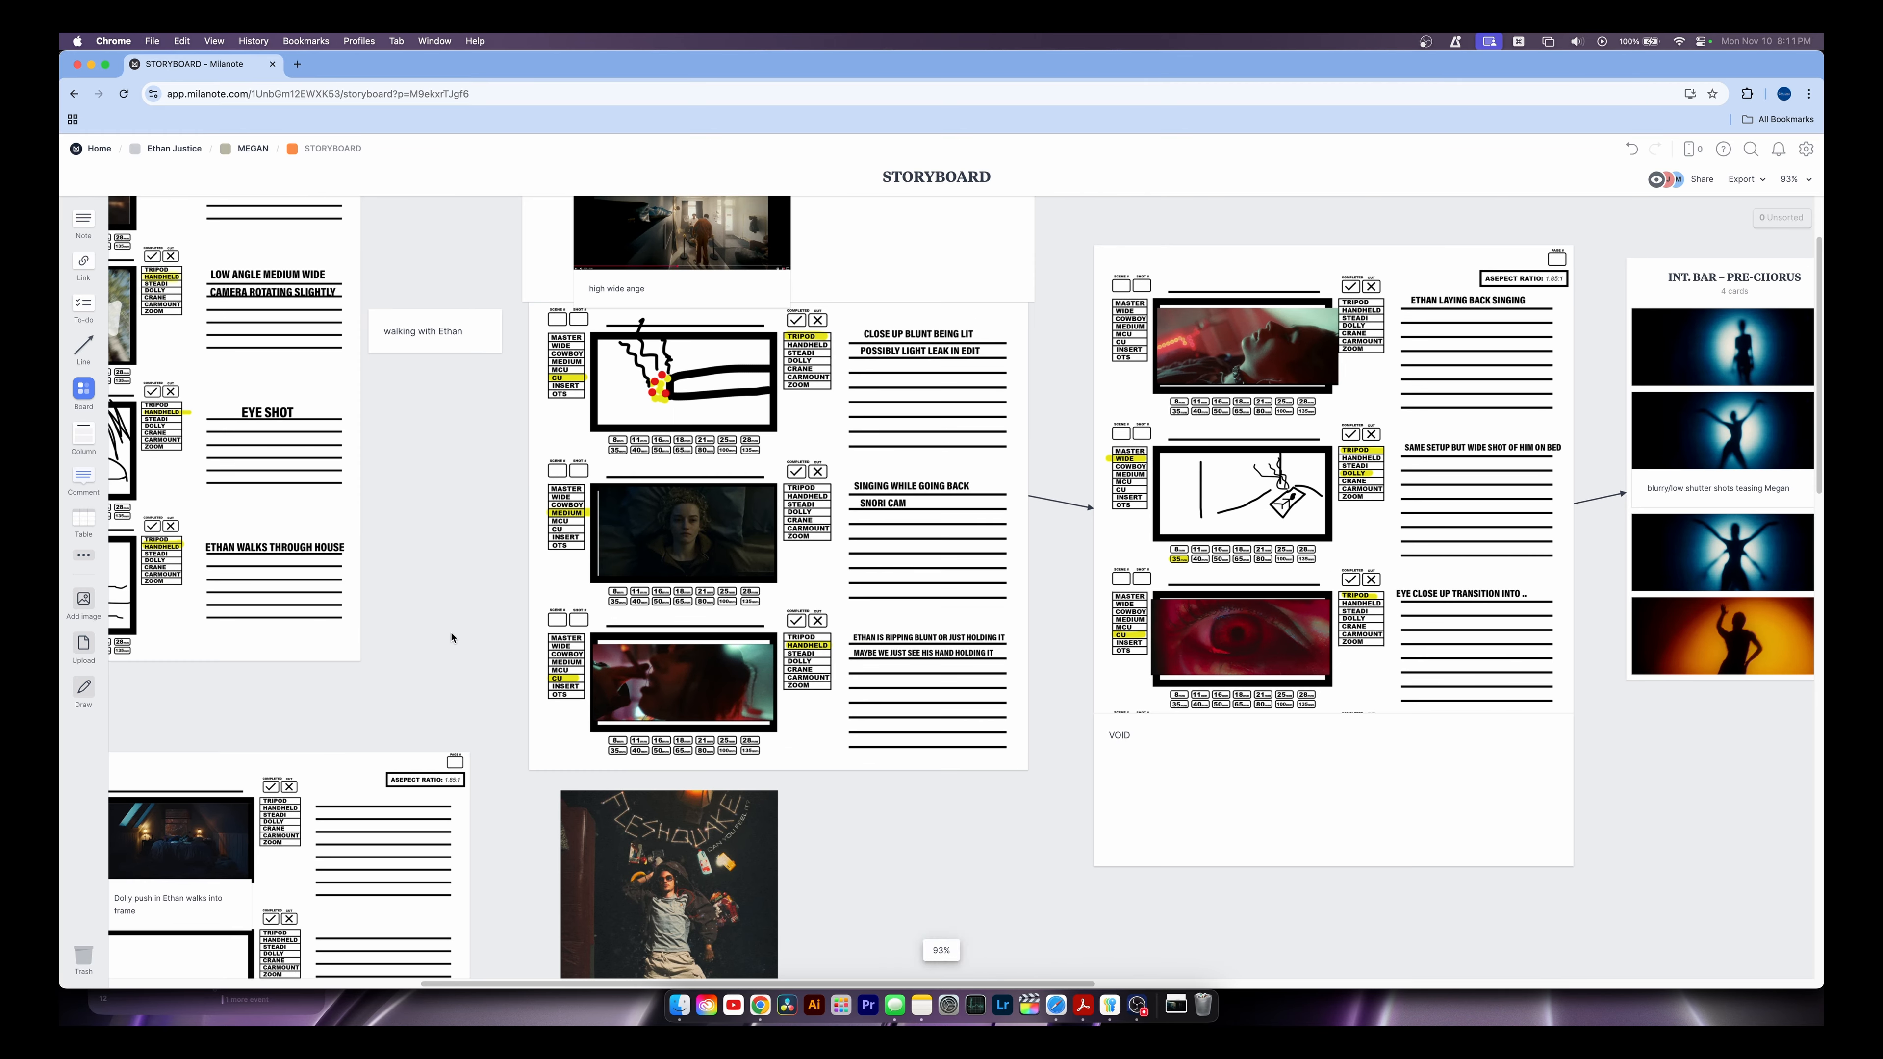
pyautogui.moveTo(435, 680); pyautogui.dragTo(891, 336)
pyautogui.hscroll(20, 891, 336)
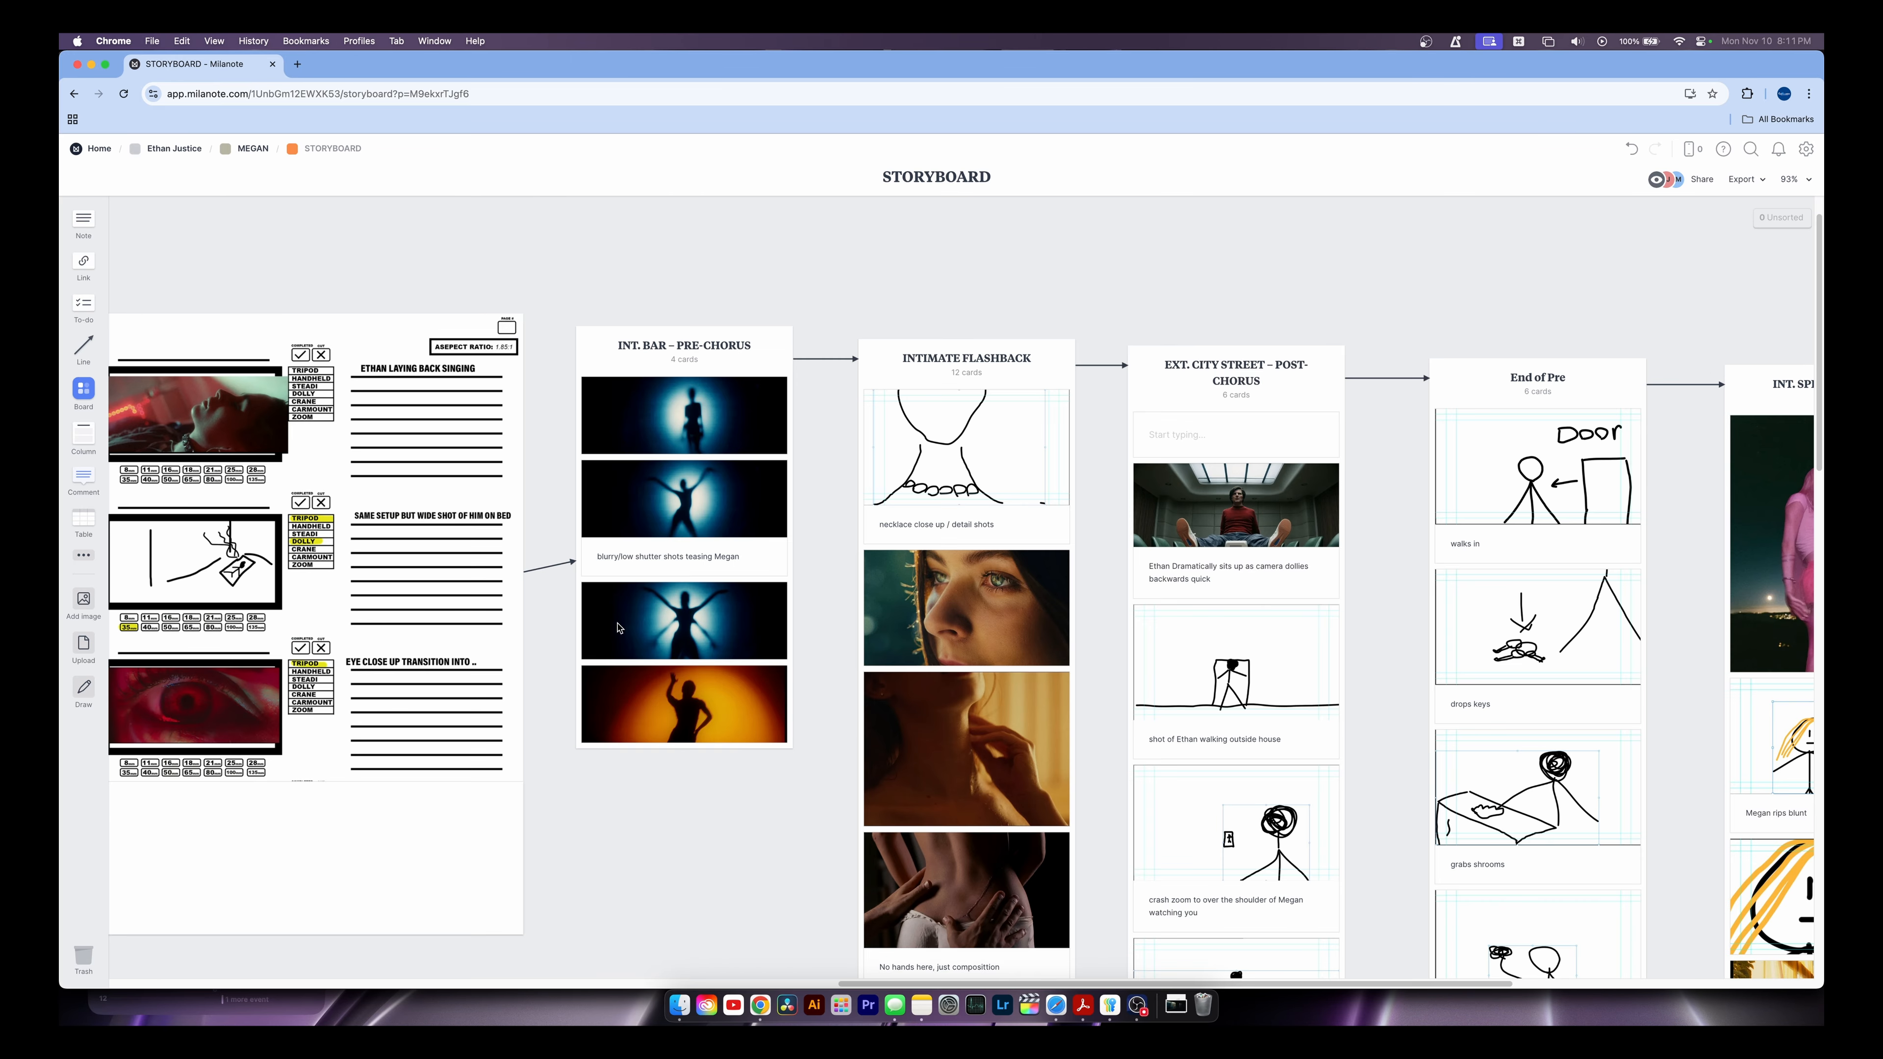
pyautogui.hscroll(1, 504, 579)
pyautogui.scroll(-2, 651, 572)
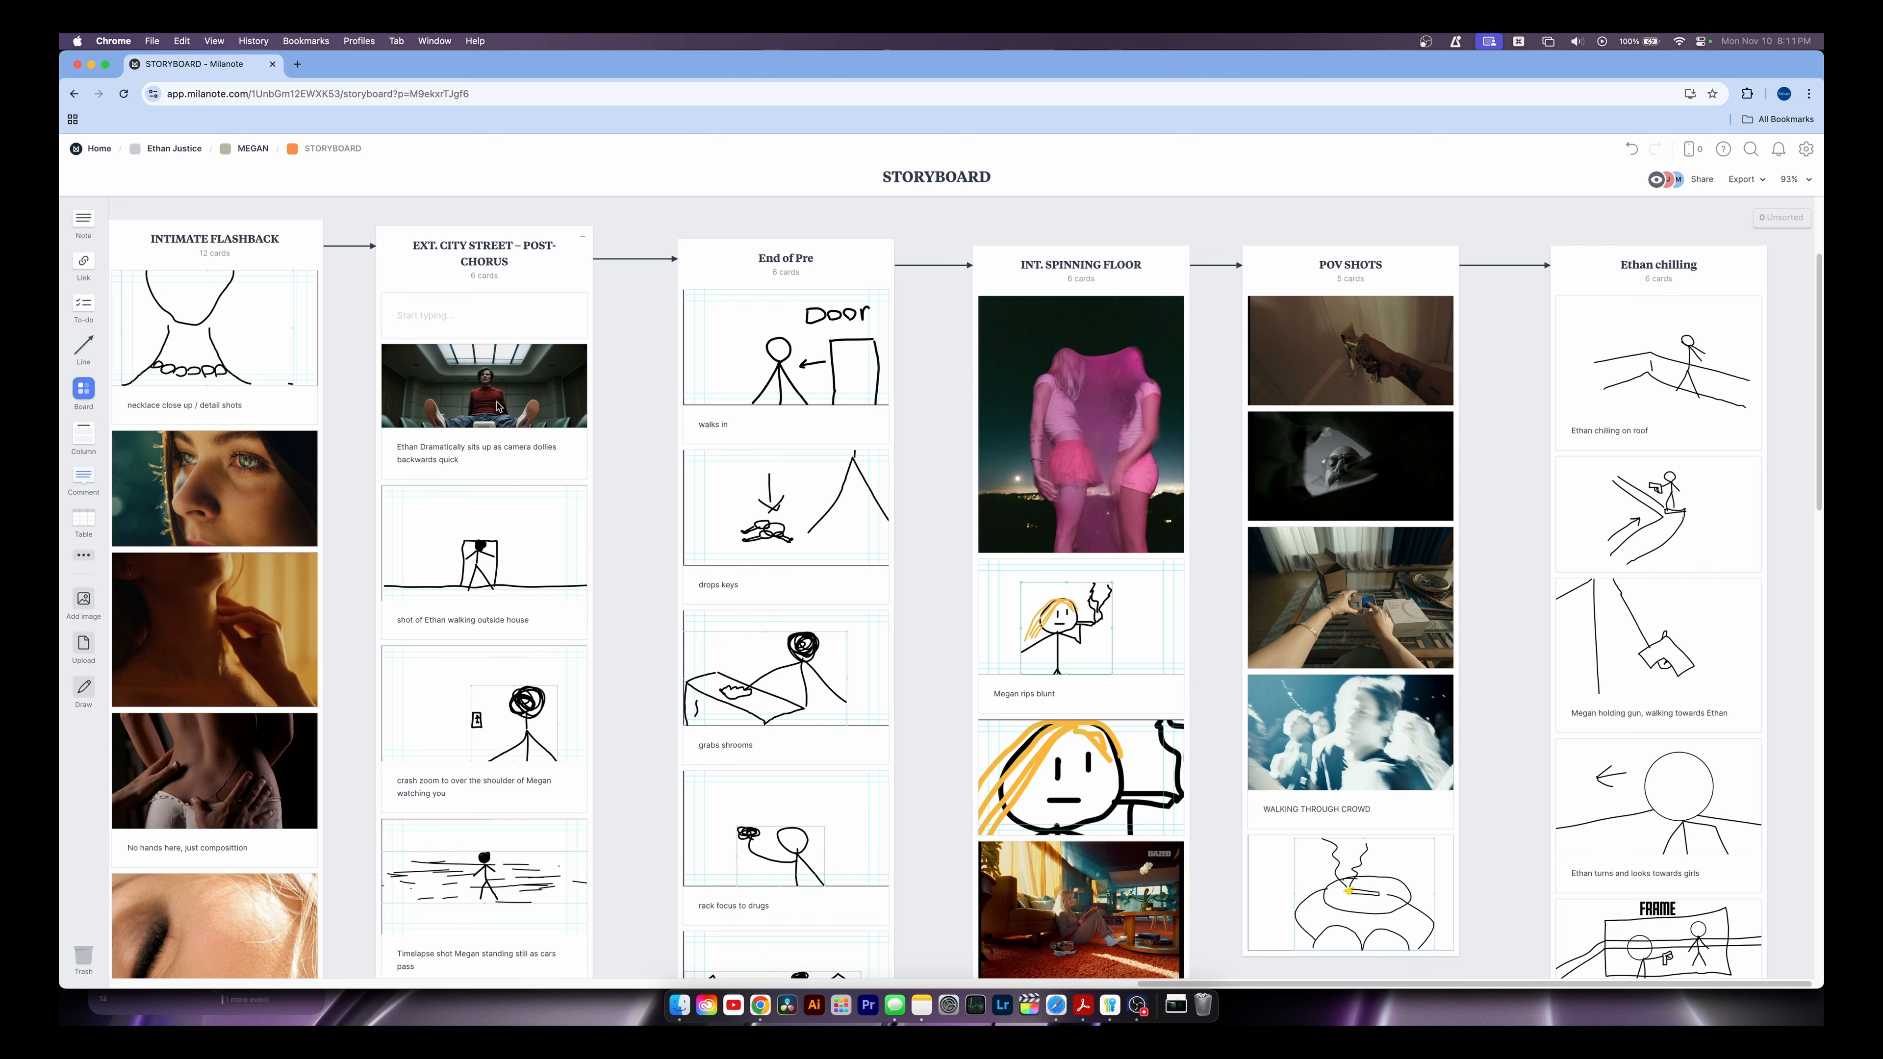
pyautogui.click(253, 149)
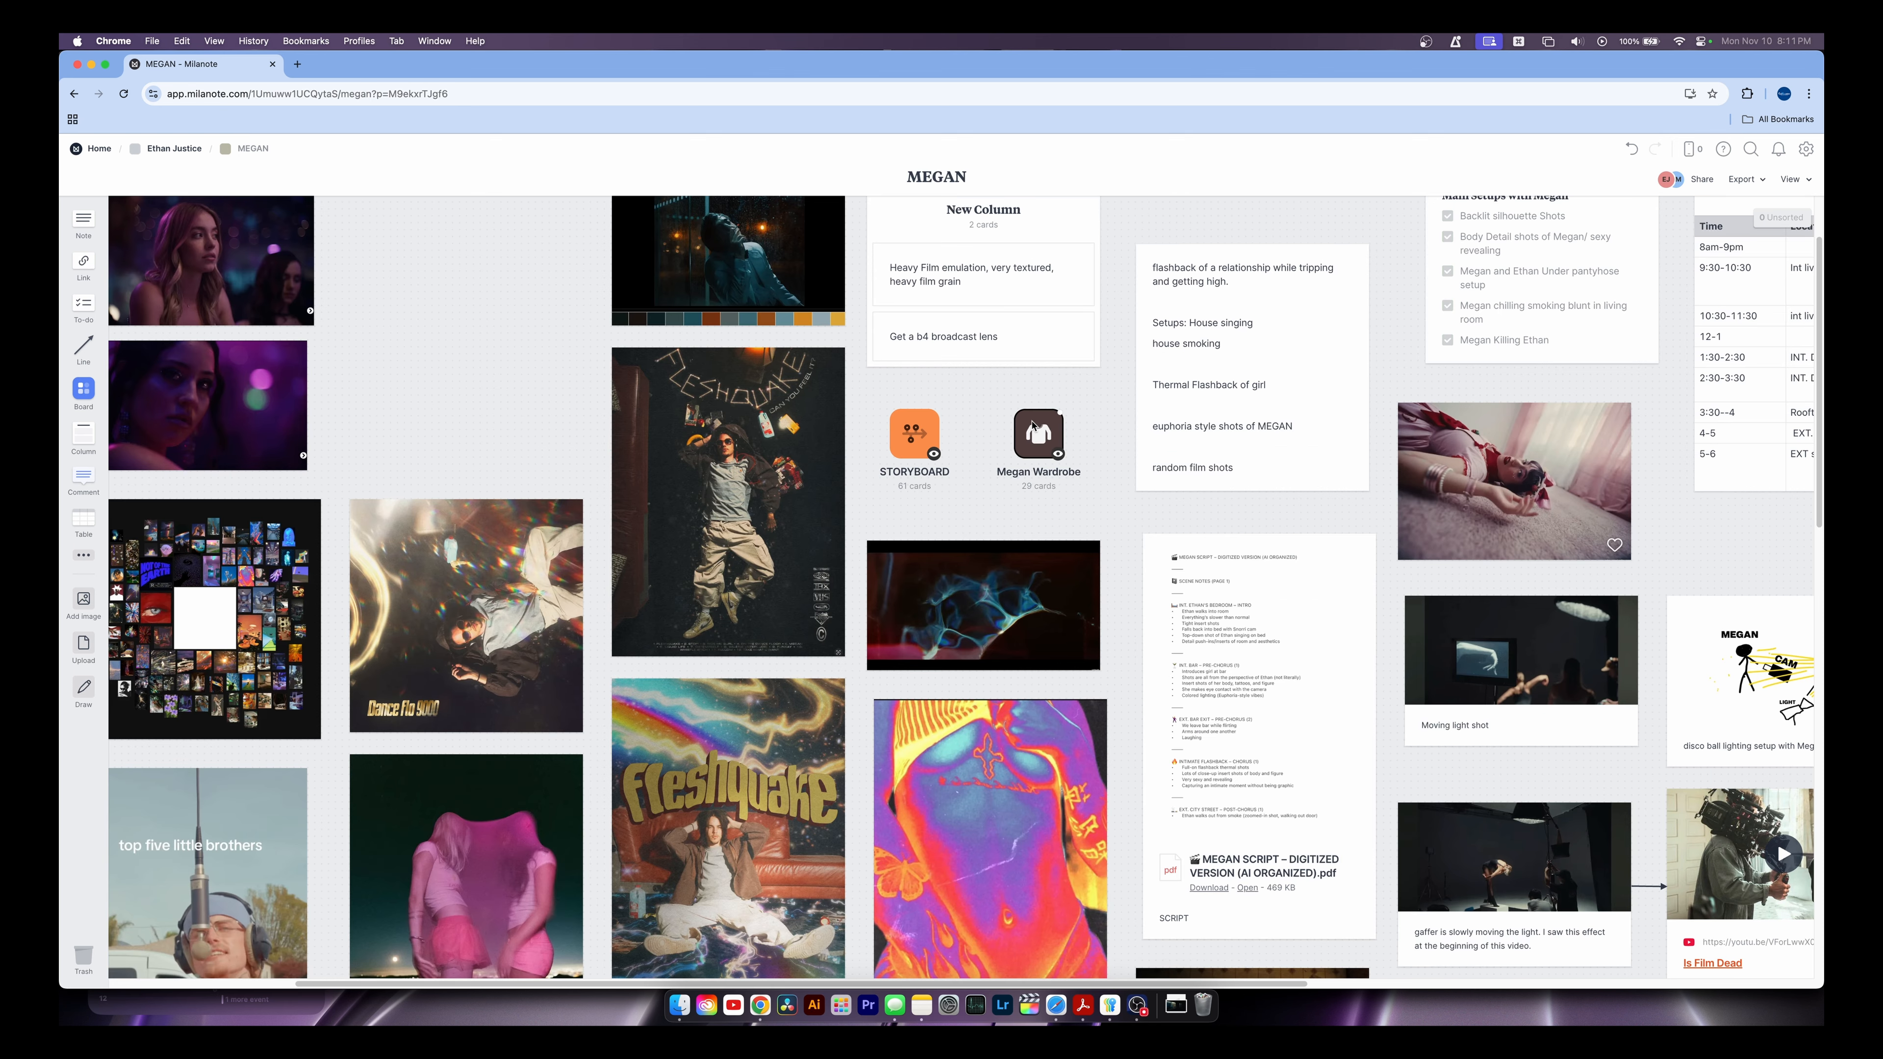
# Open the Megan Wardrobe board and scroll through its vintage outfit photos
pyautogui.click(1038, 434)
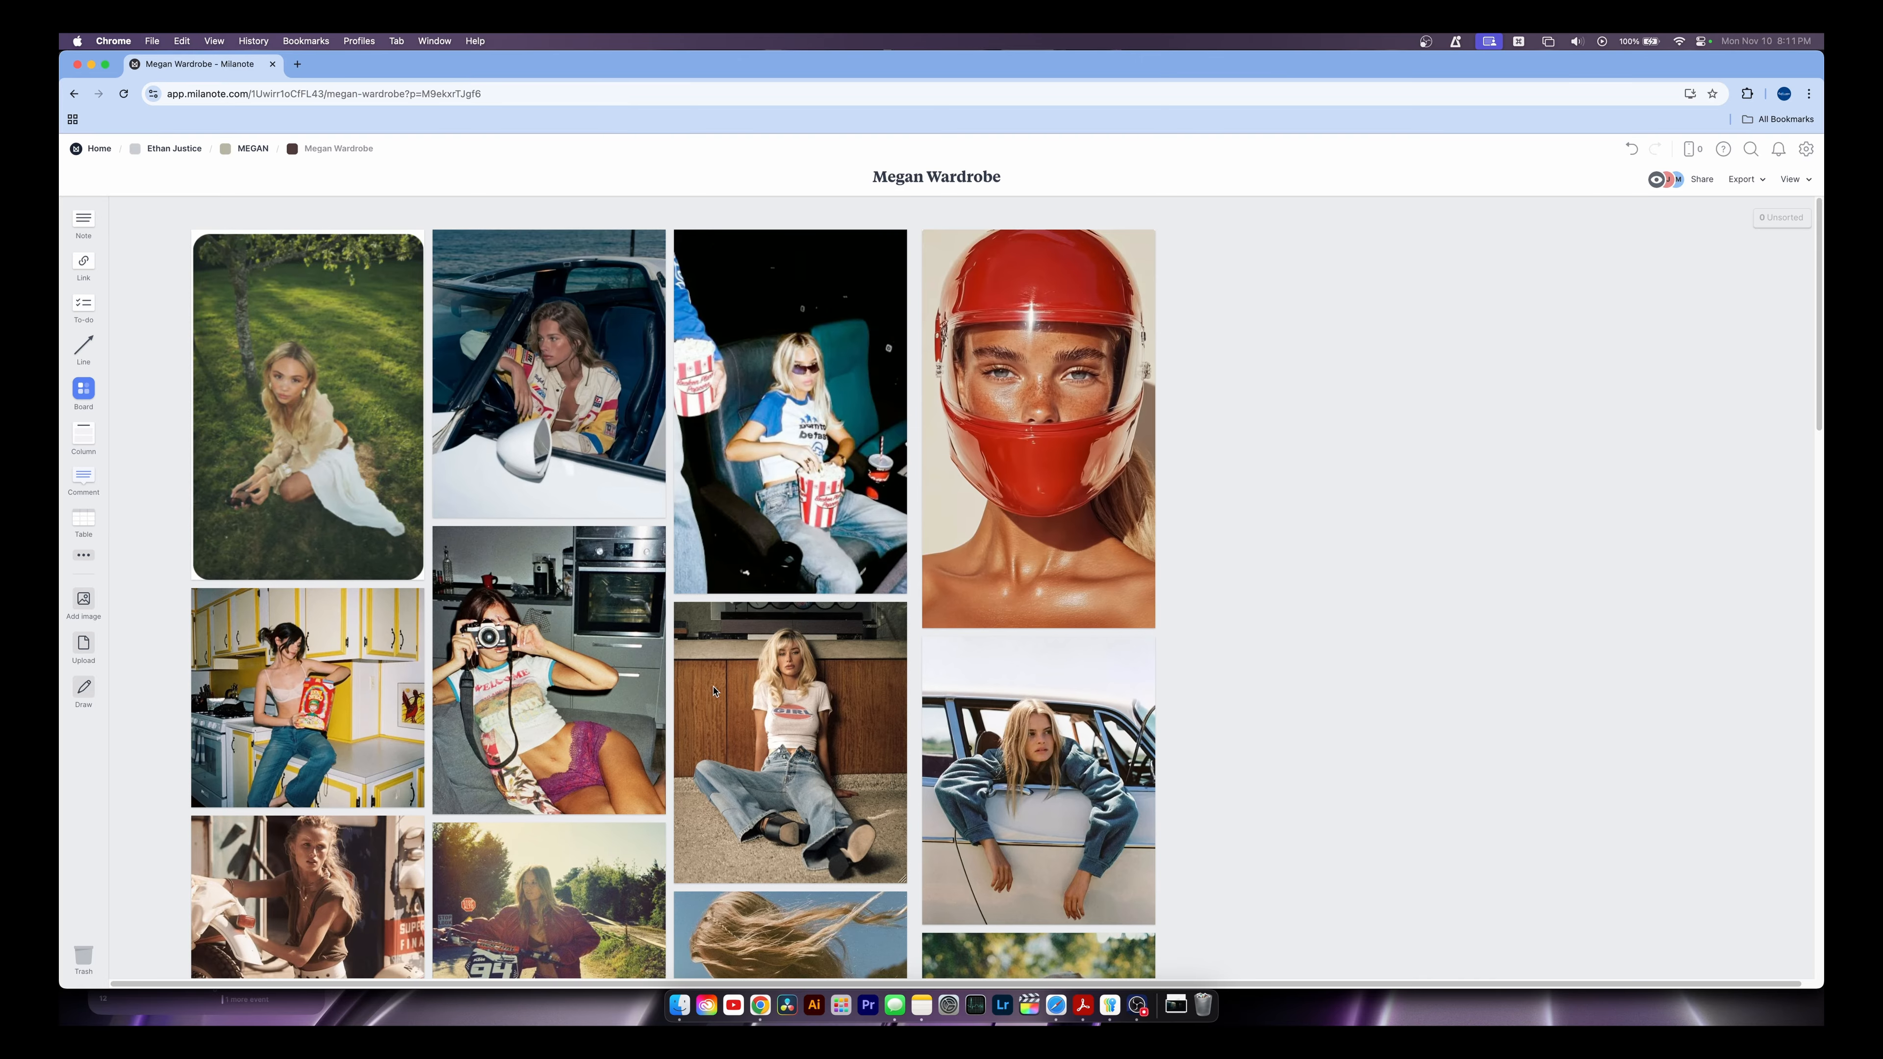
pyautogui.scroll(-5, 992, 580)
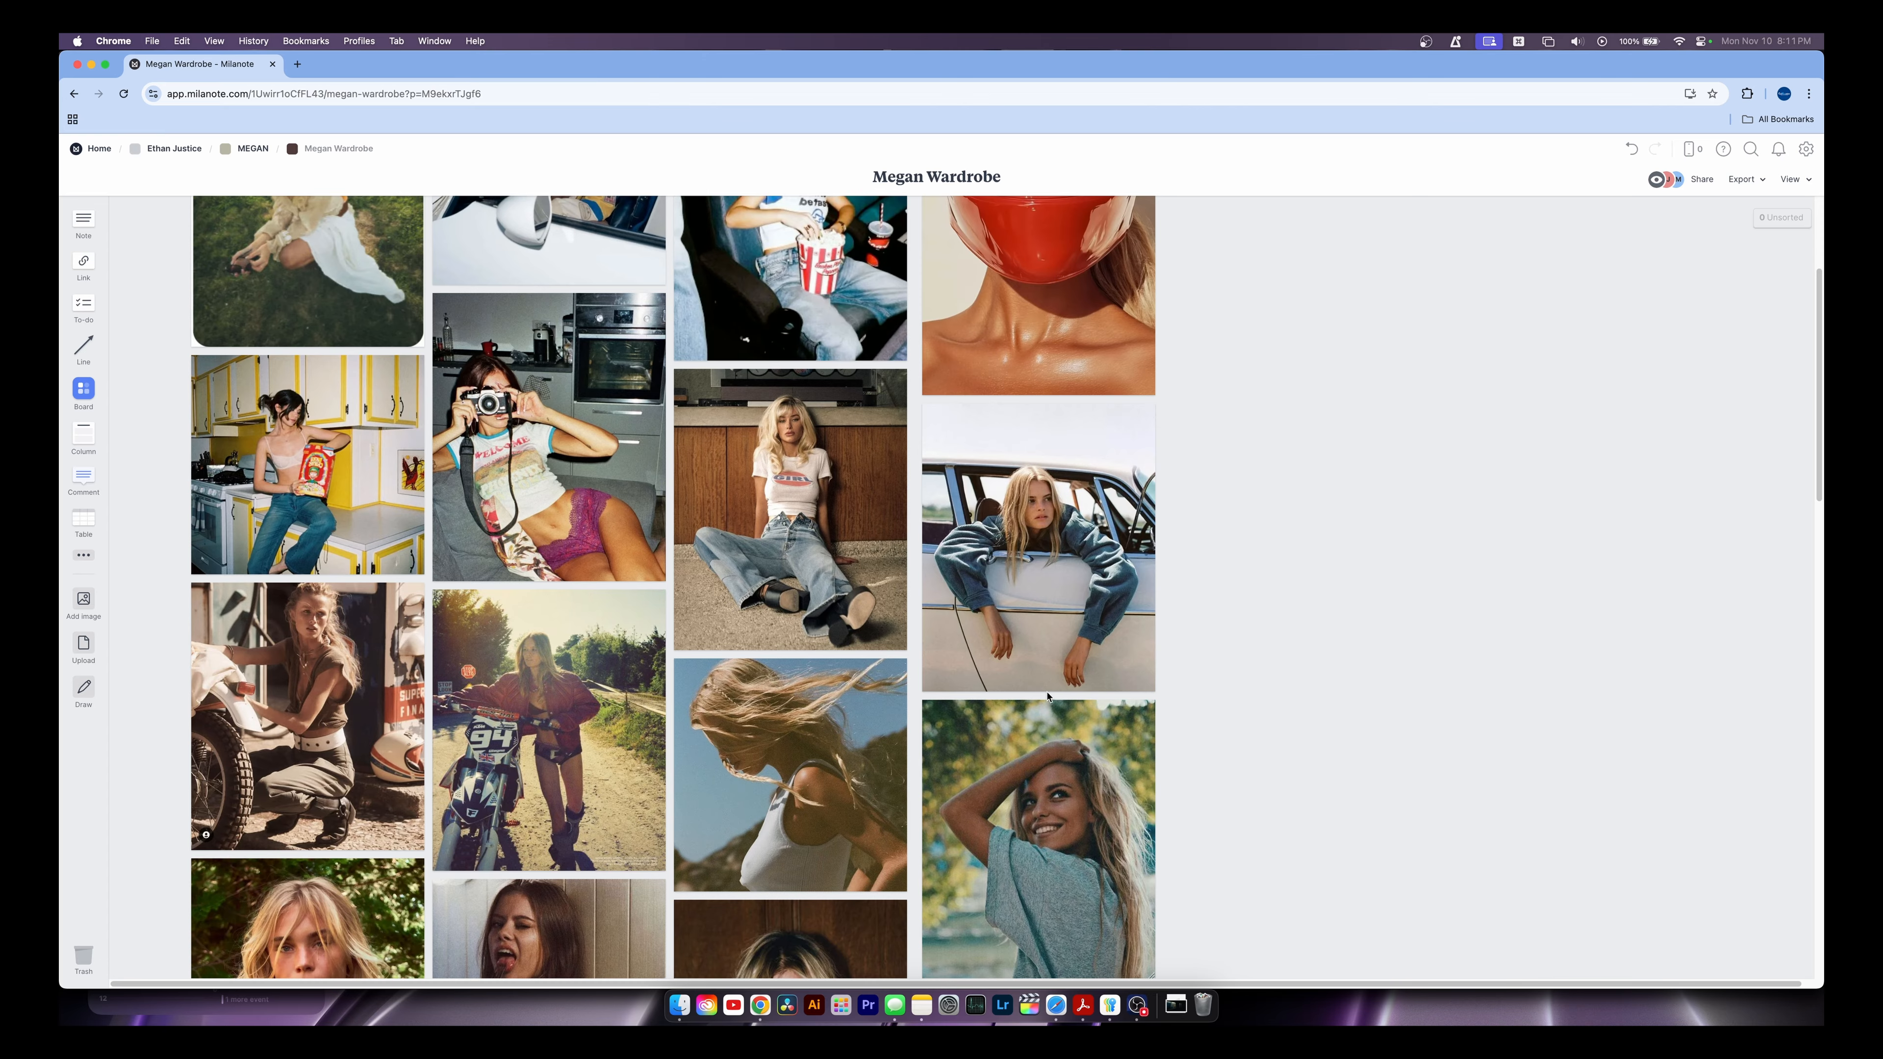
pyautogui.scroll(-10, 1048, 698)
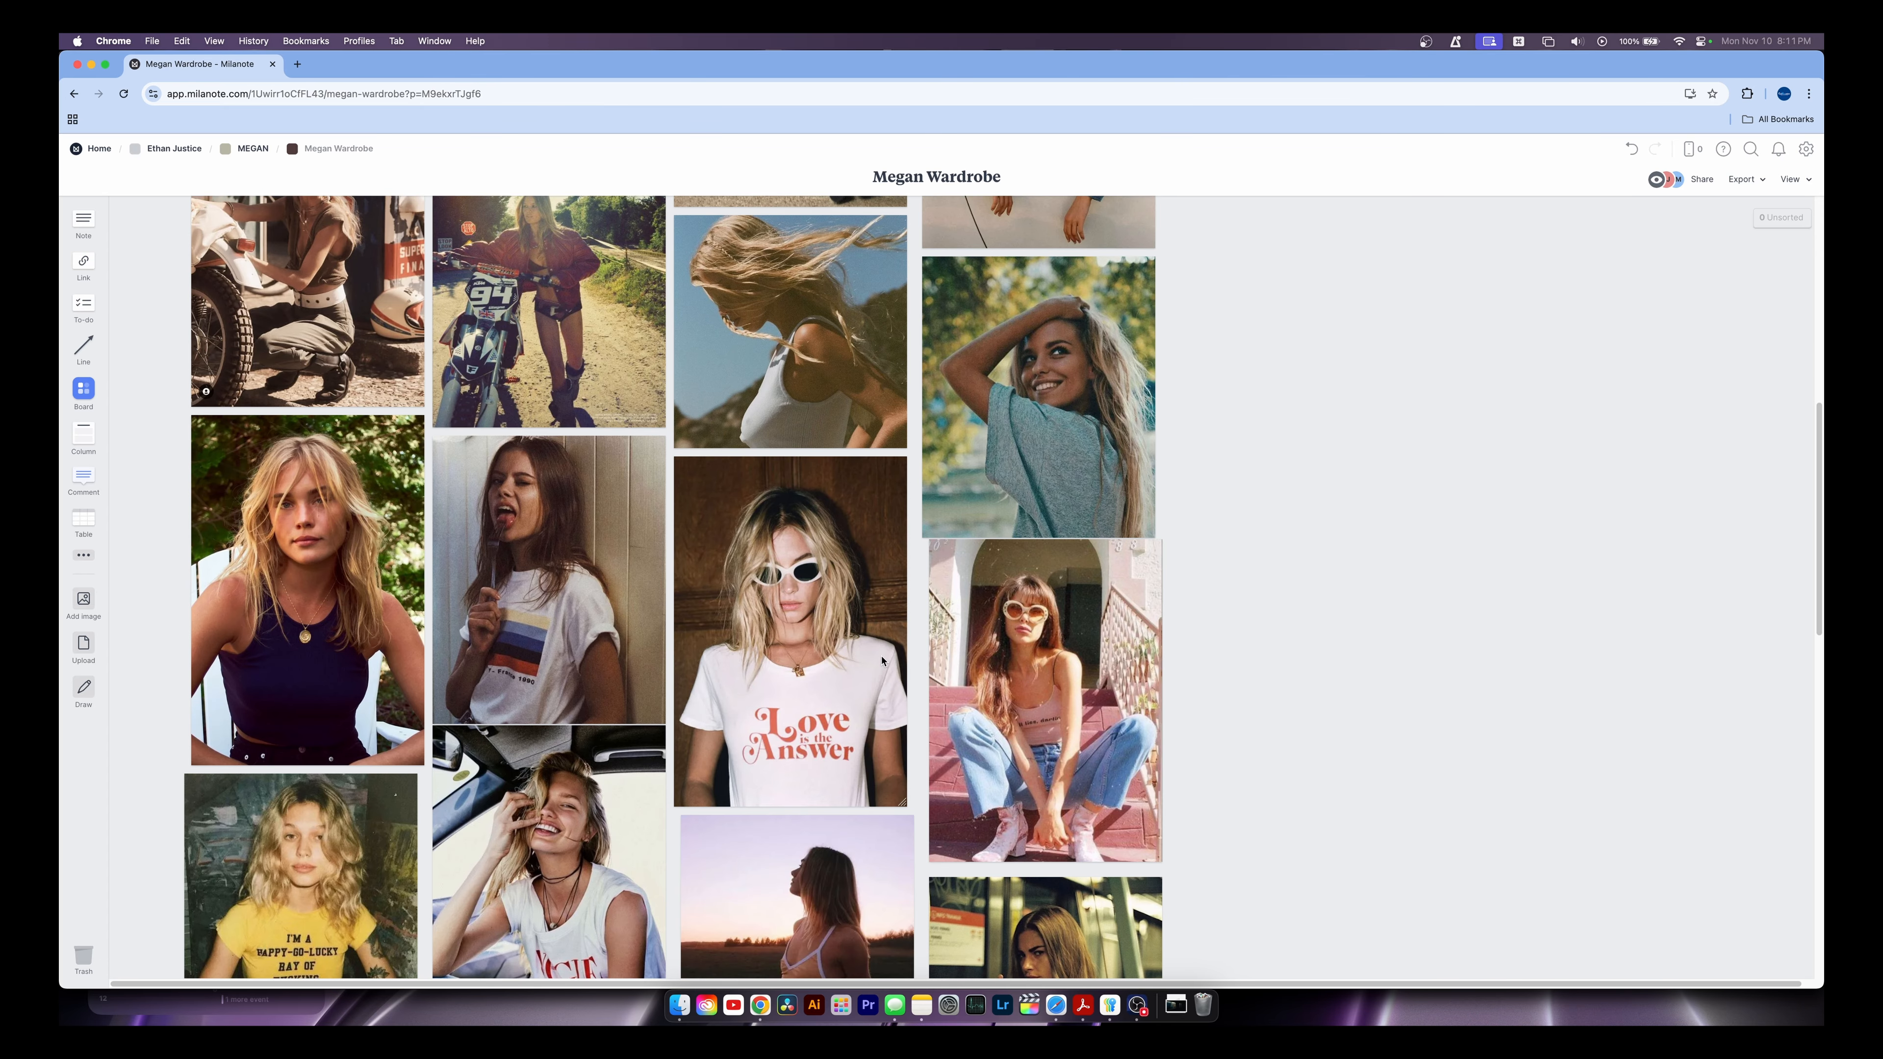
pyautogui.scroll(-6, 882, 660)
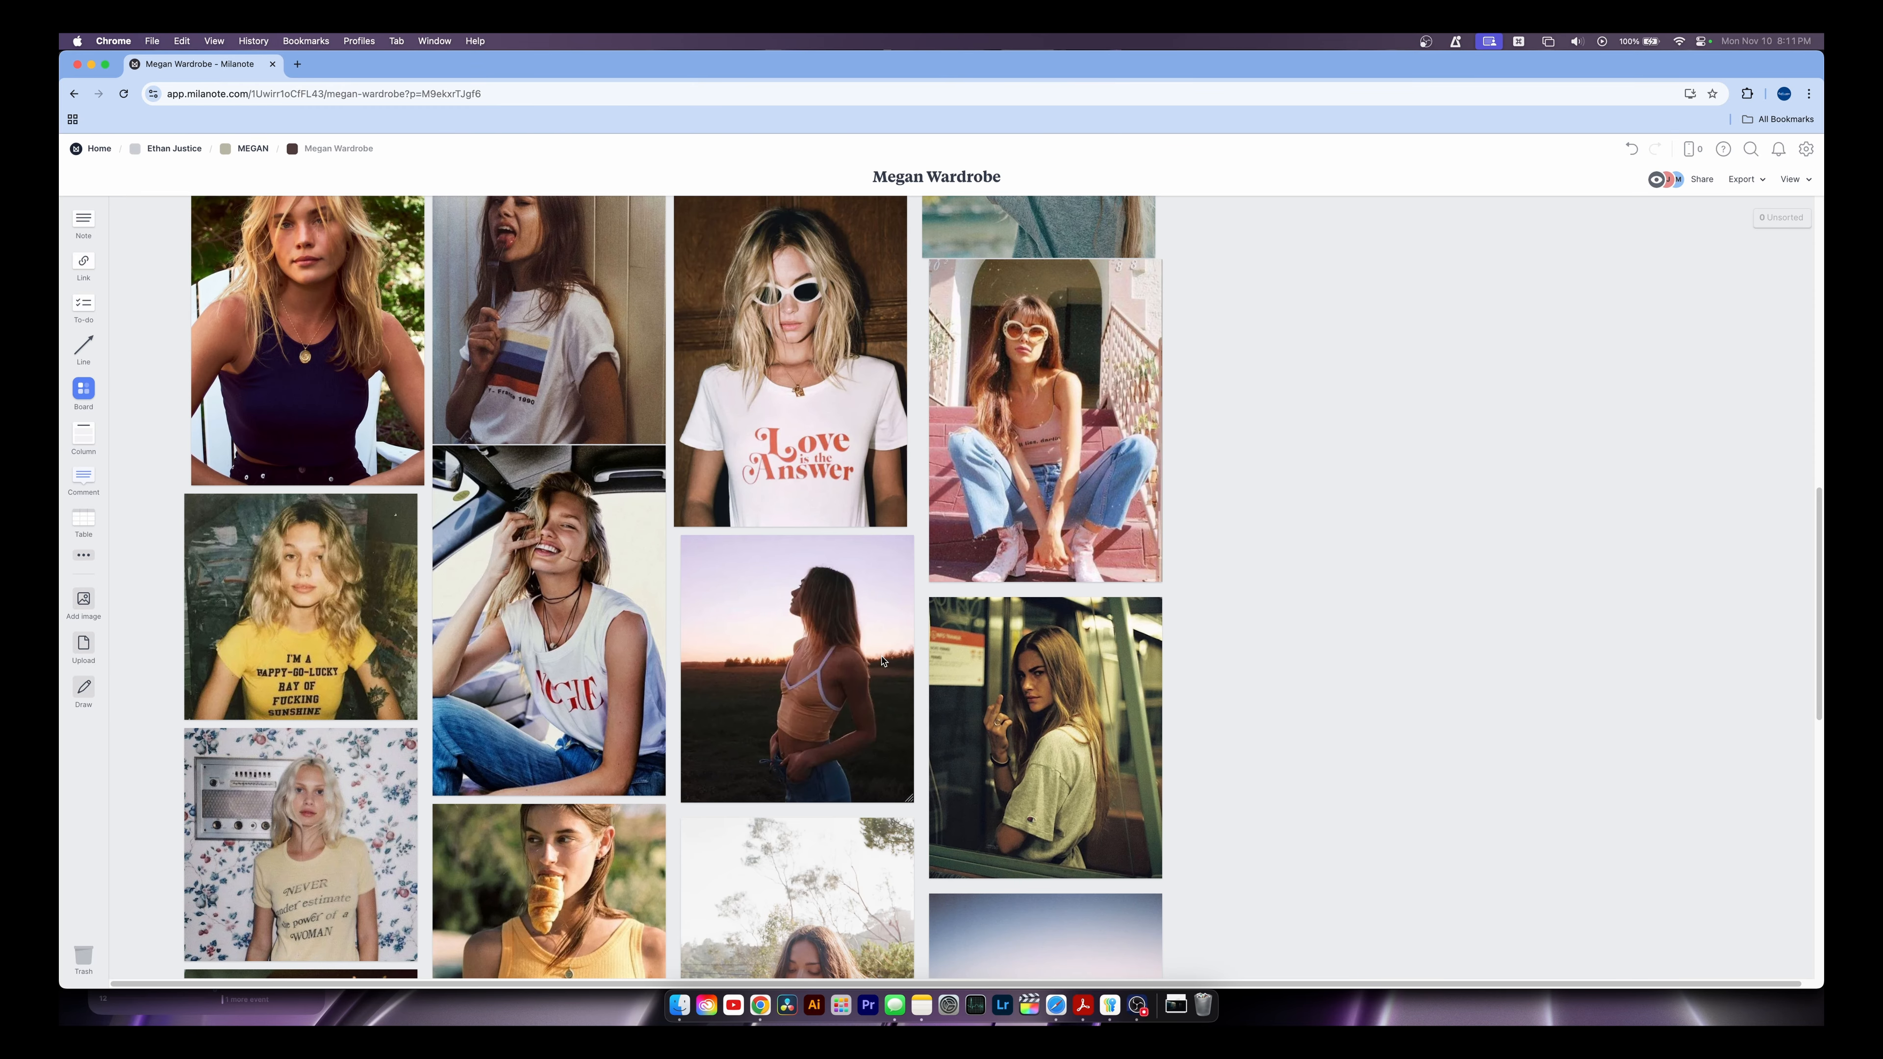
pyautogui.scroll(16, 883, 660)
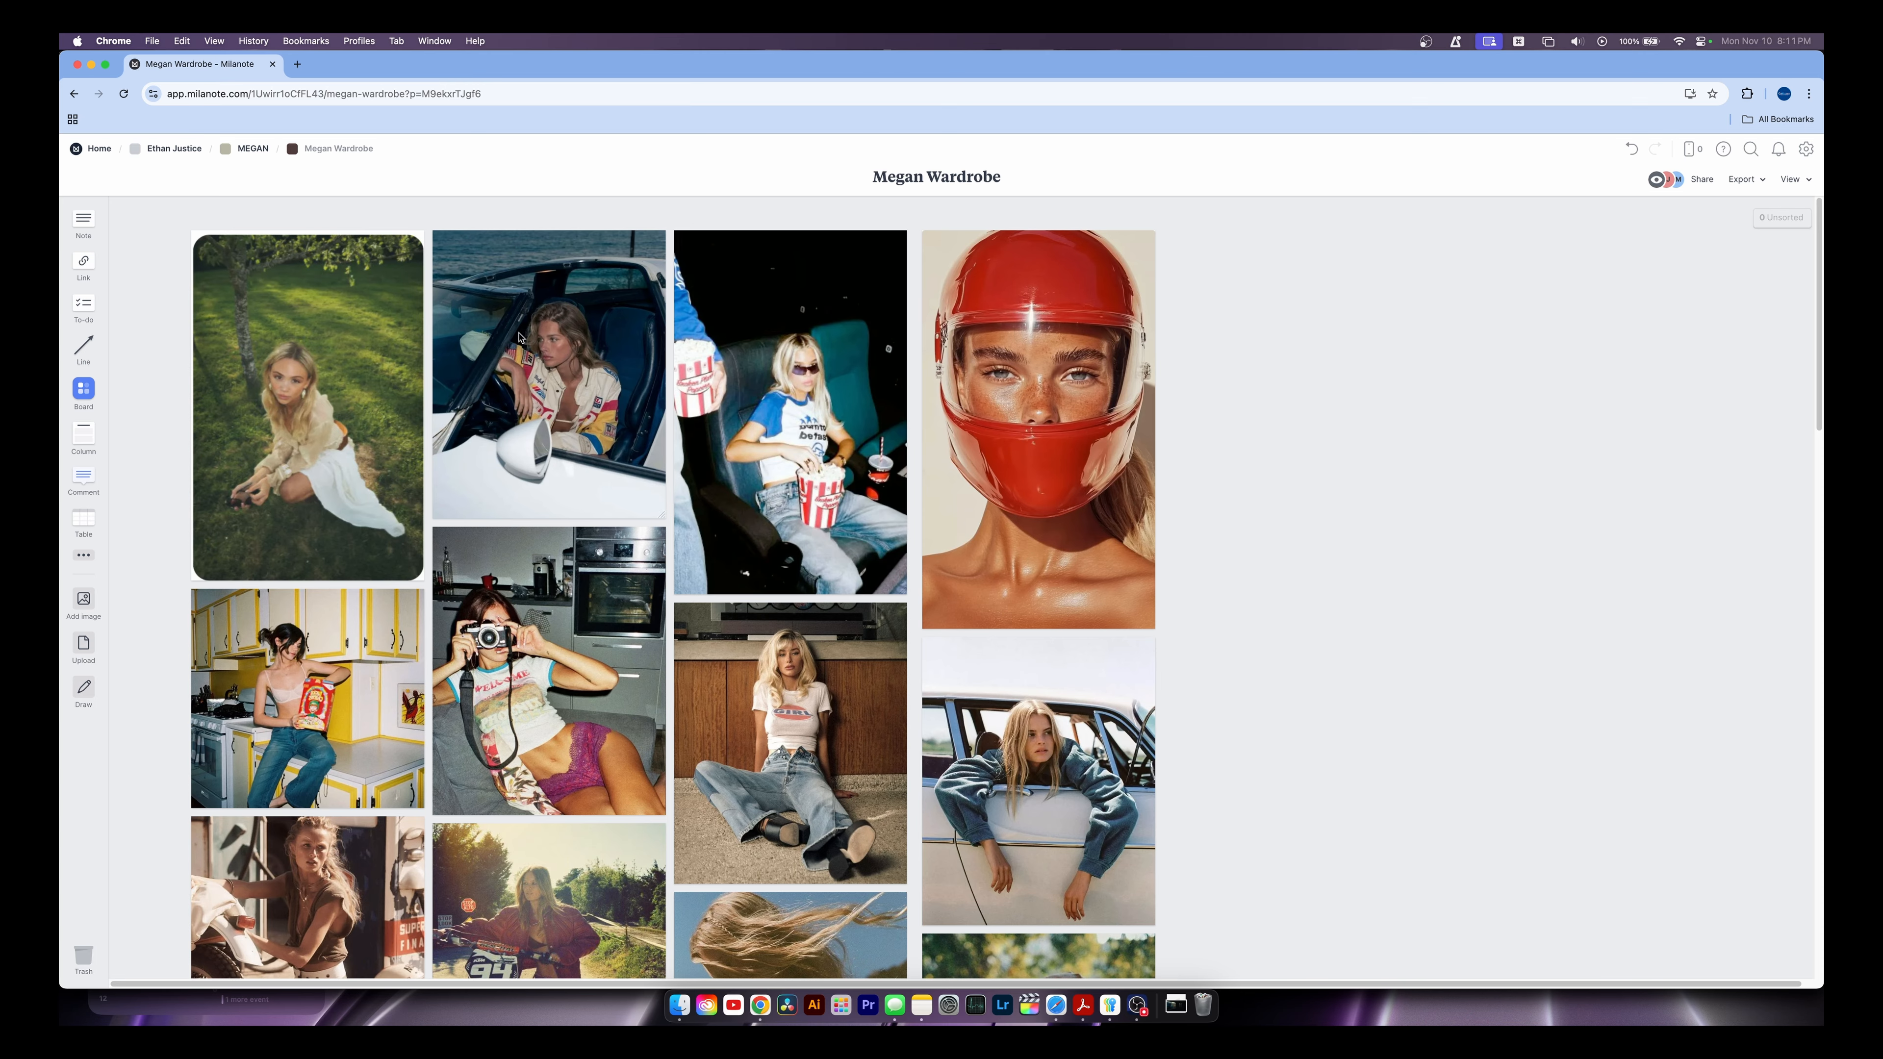
# Go back up to the MEGAN board and pan across its layout
pyautogui.click(236, 154)
pyautogui.hscroll(-4, 383, 324)
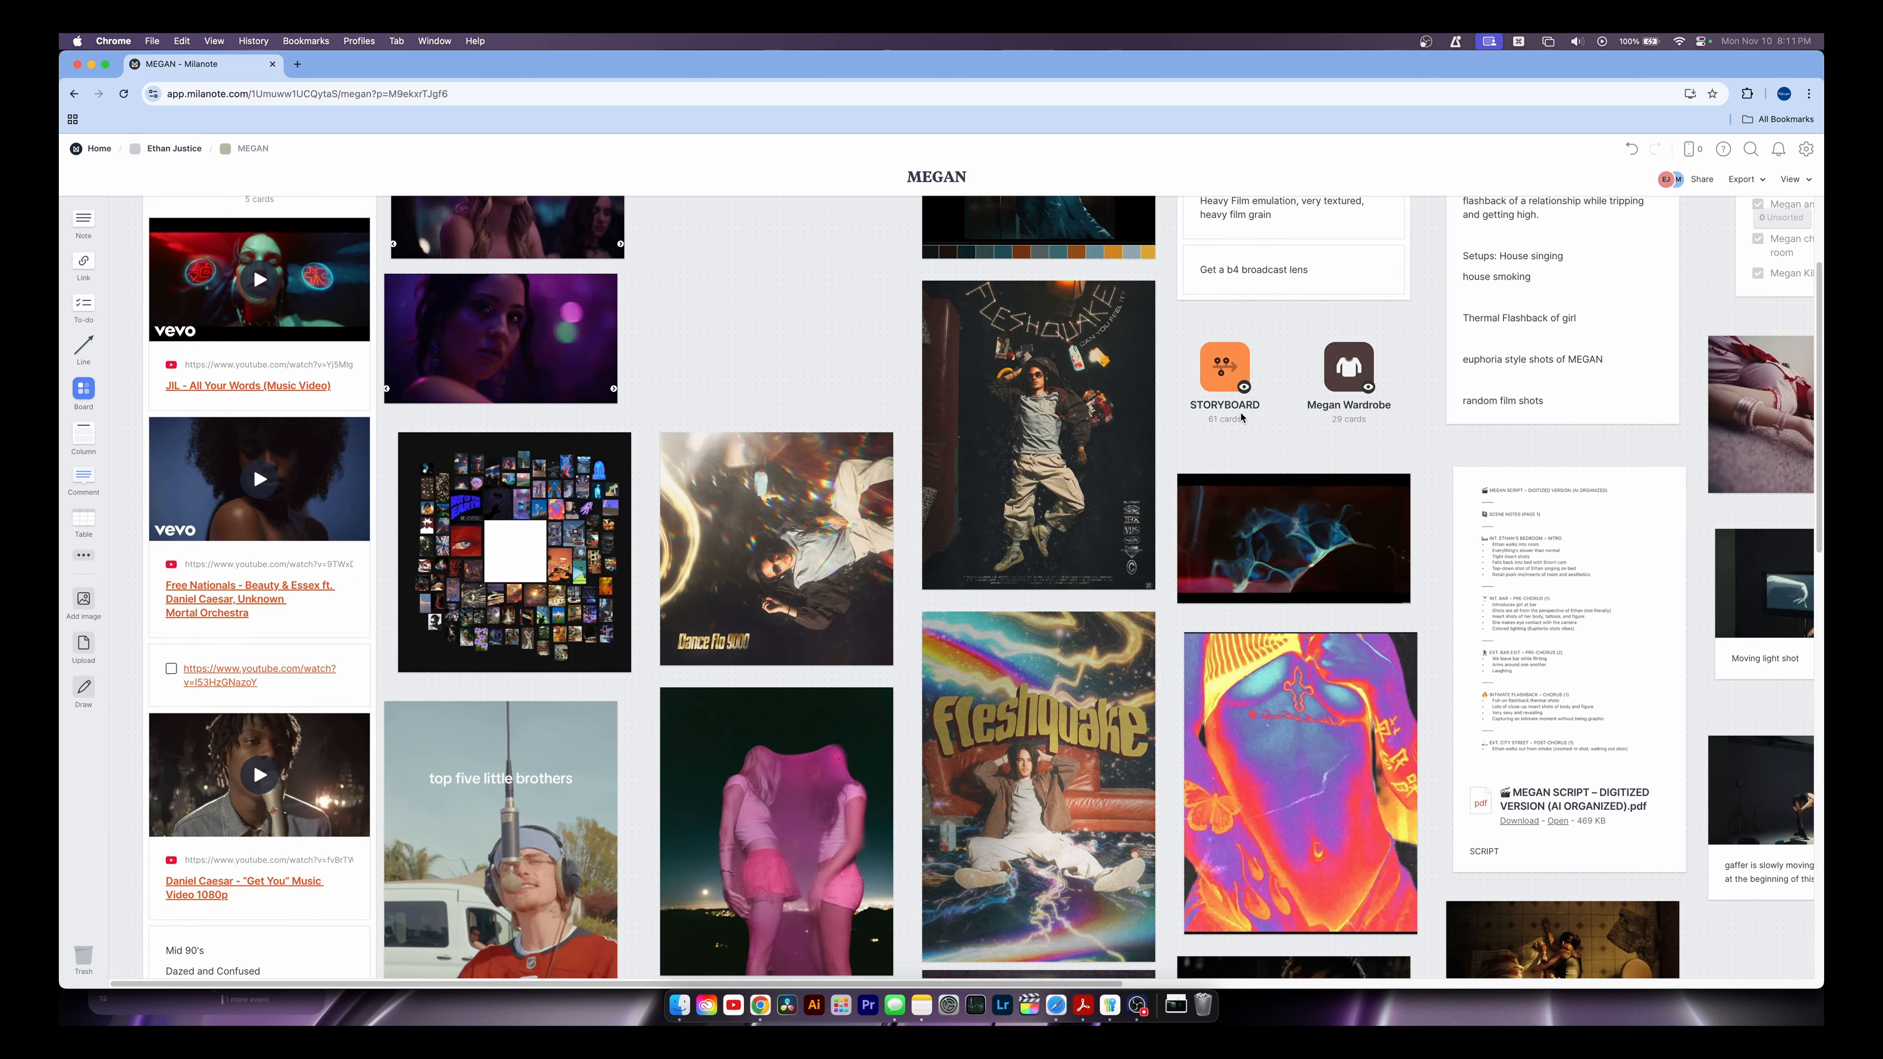
pyautogui.scroll(-5, 824, 567)
pyautogui.scroll(4, 858, 556)
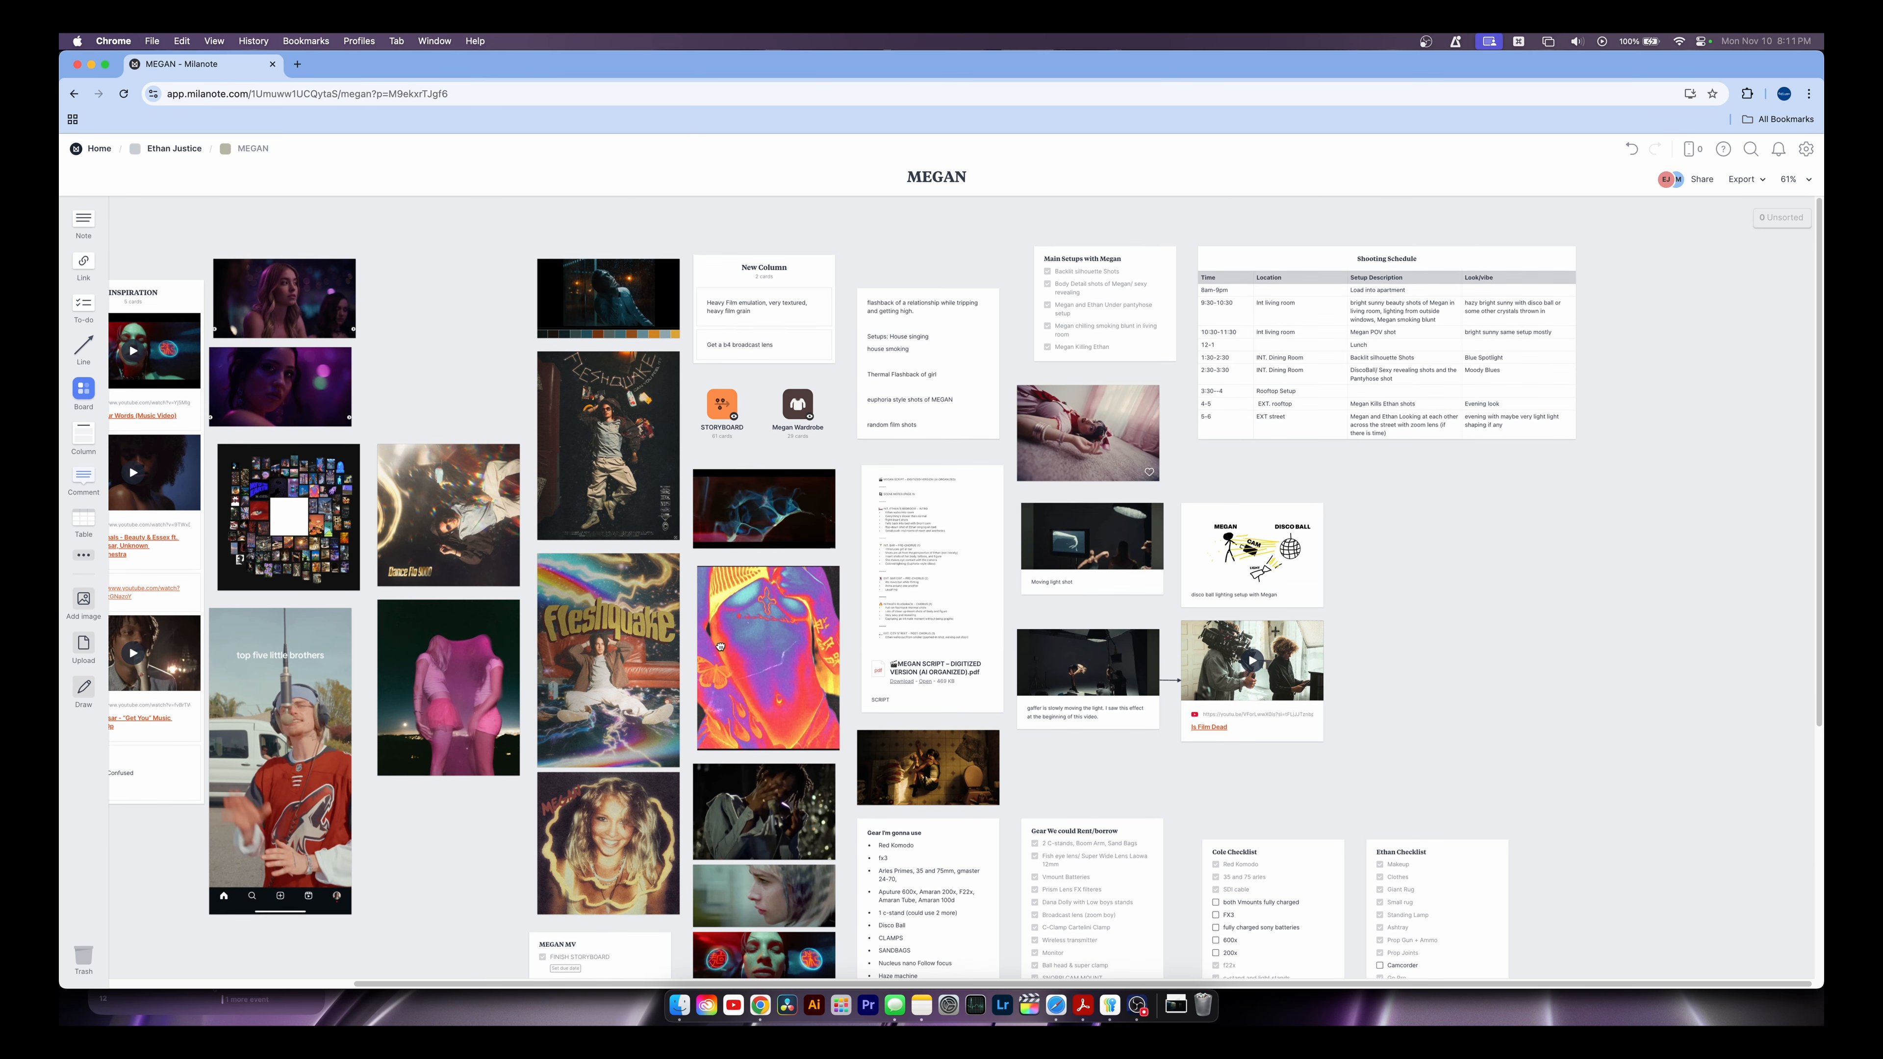
pyautogui.hscroll(4, 982, 610)
pyautogui.scroll(-1, 983, 610)
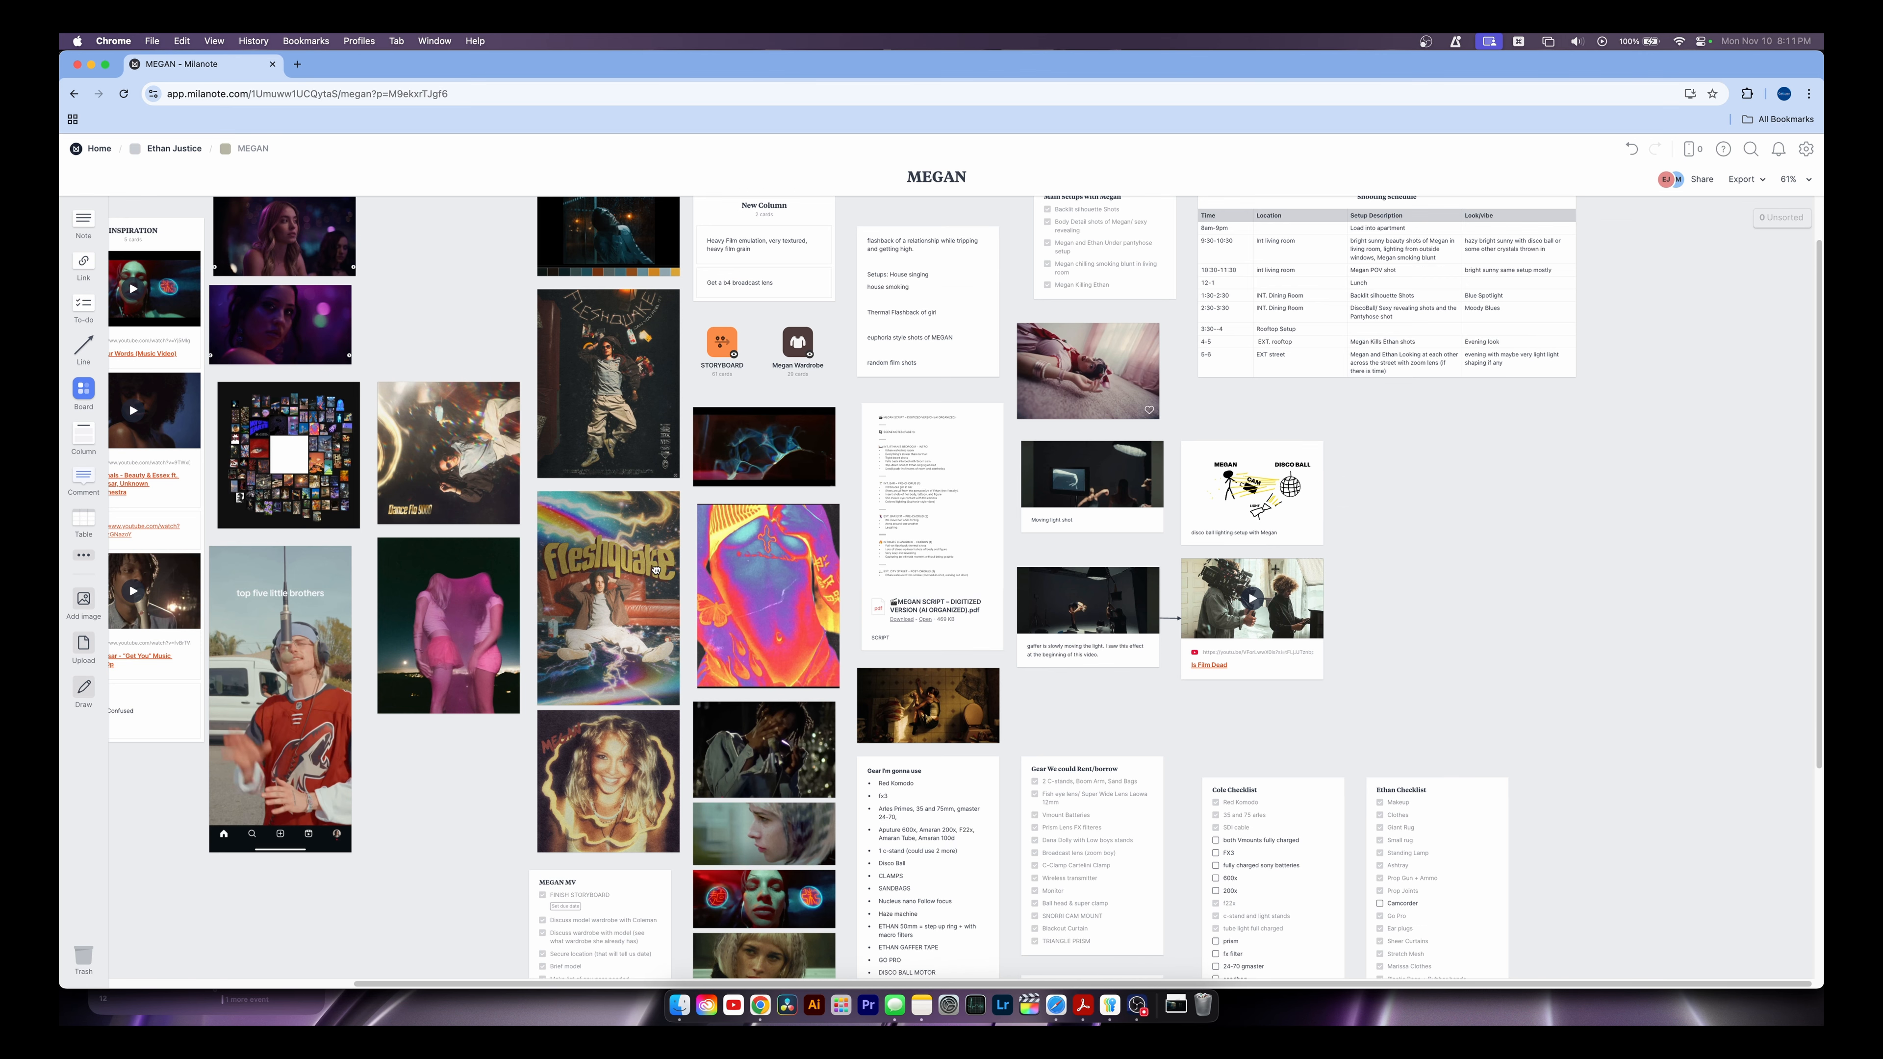
pyautogui.click(930, 489)
pyautogui.click(929, 490)
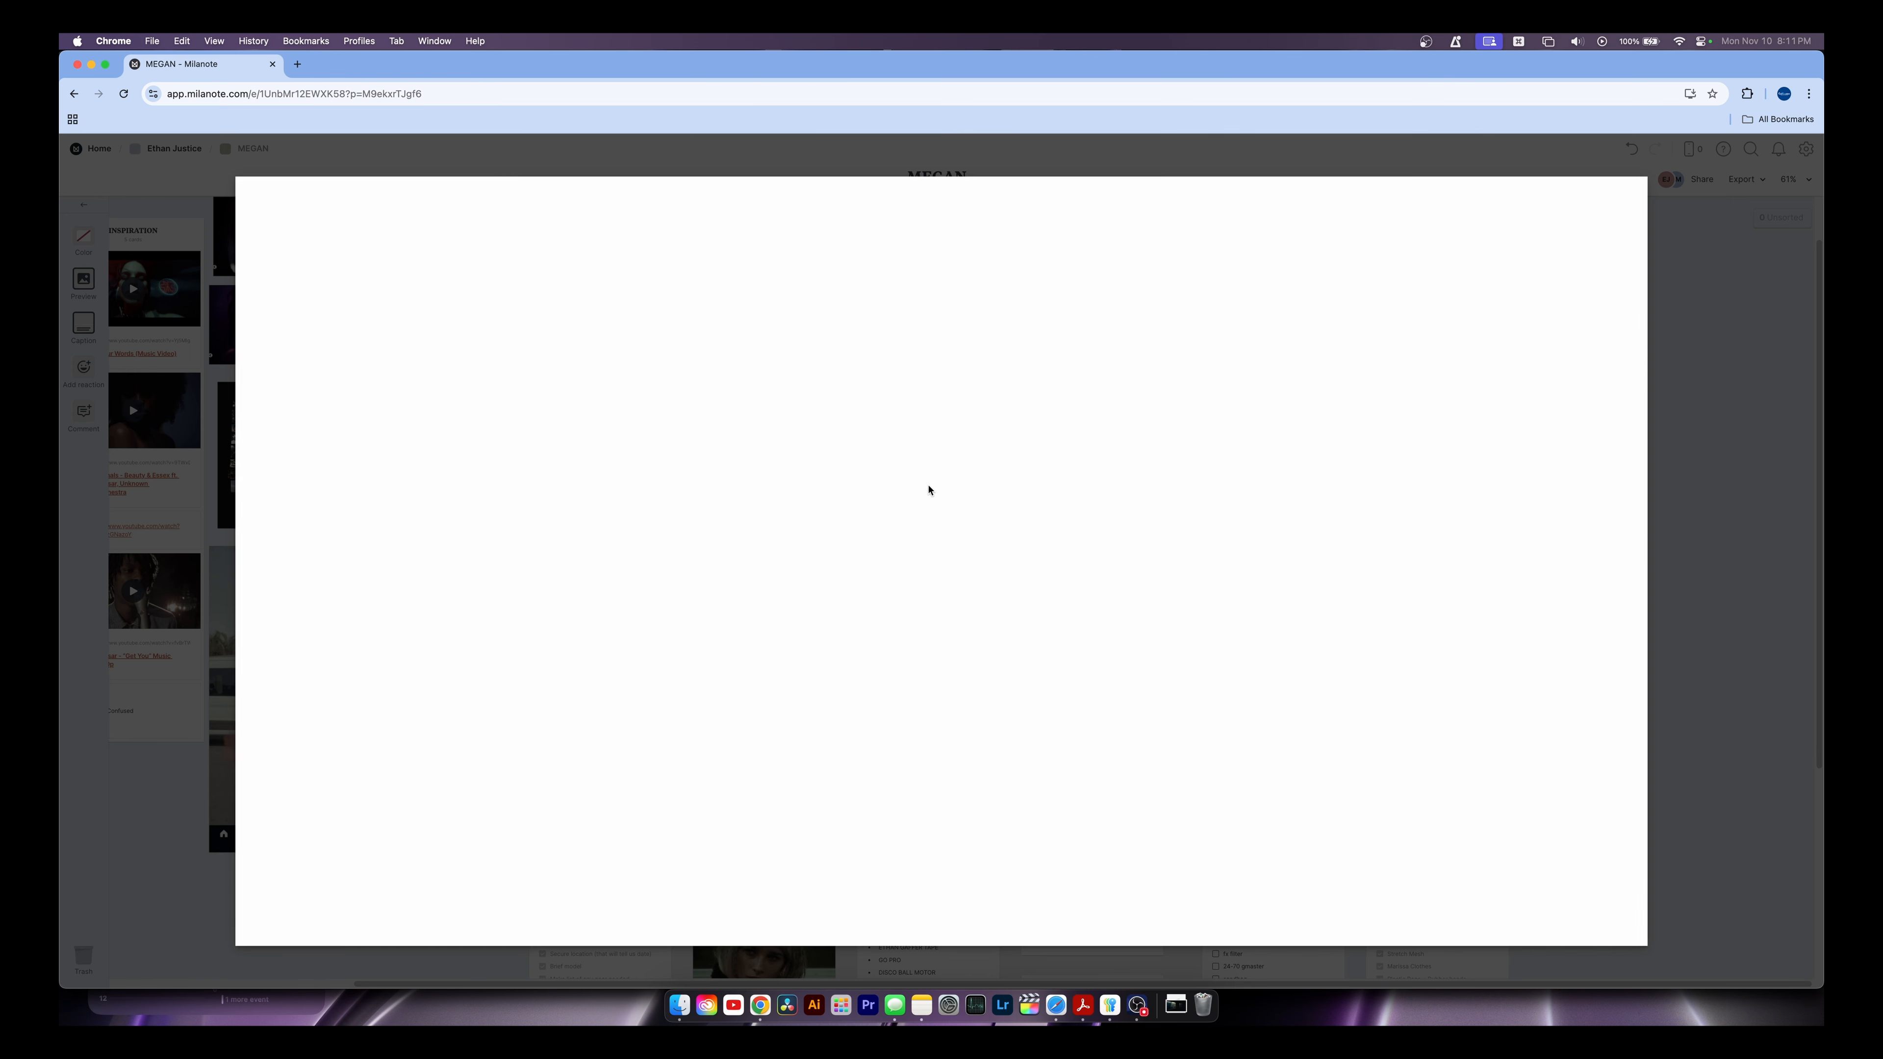
pyautogui.click(363, 406)
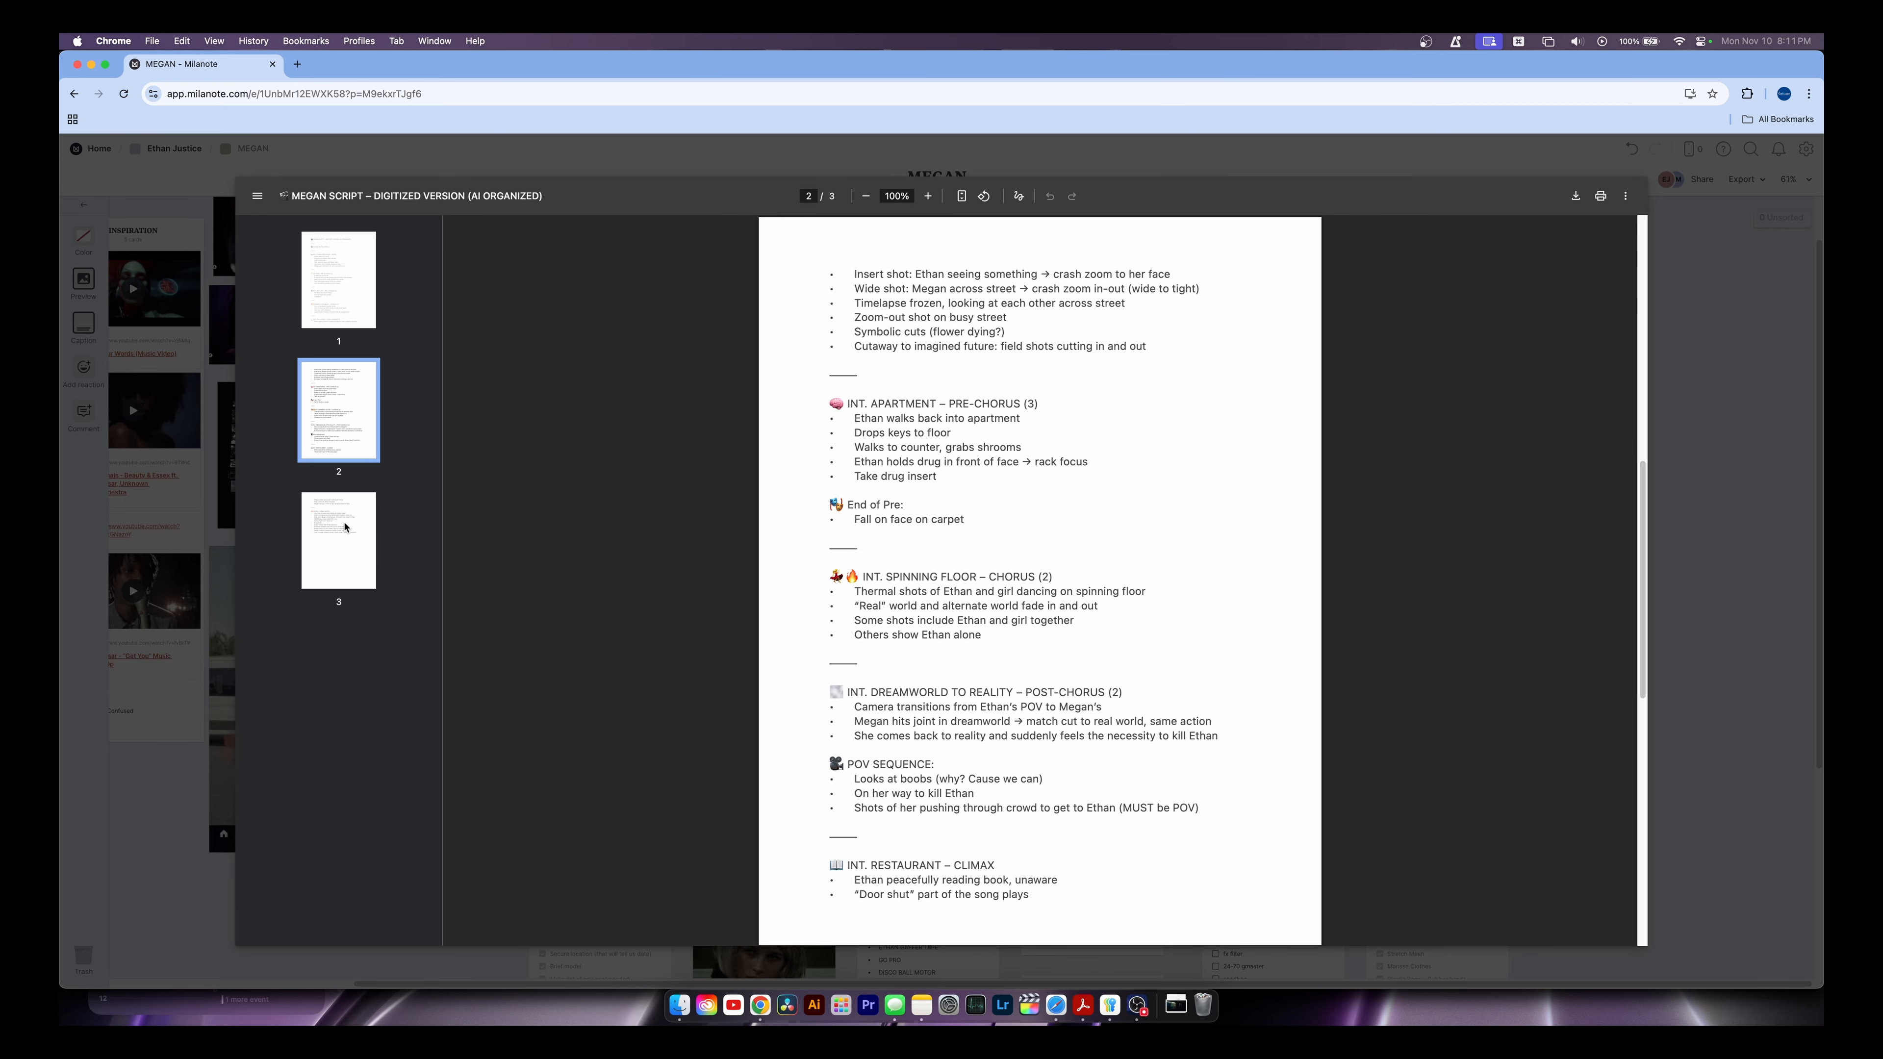
pyautogui.click(344, 526)
pyautogui.click(341, 300)
pyautogui.click(340, 389)
pyautogui.click(332, 304)
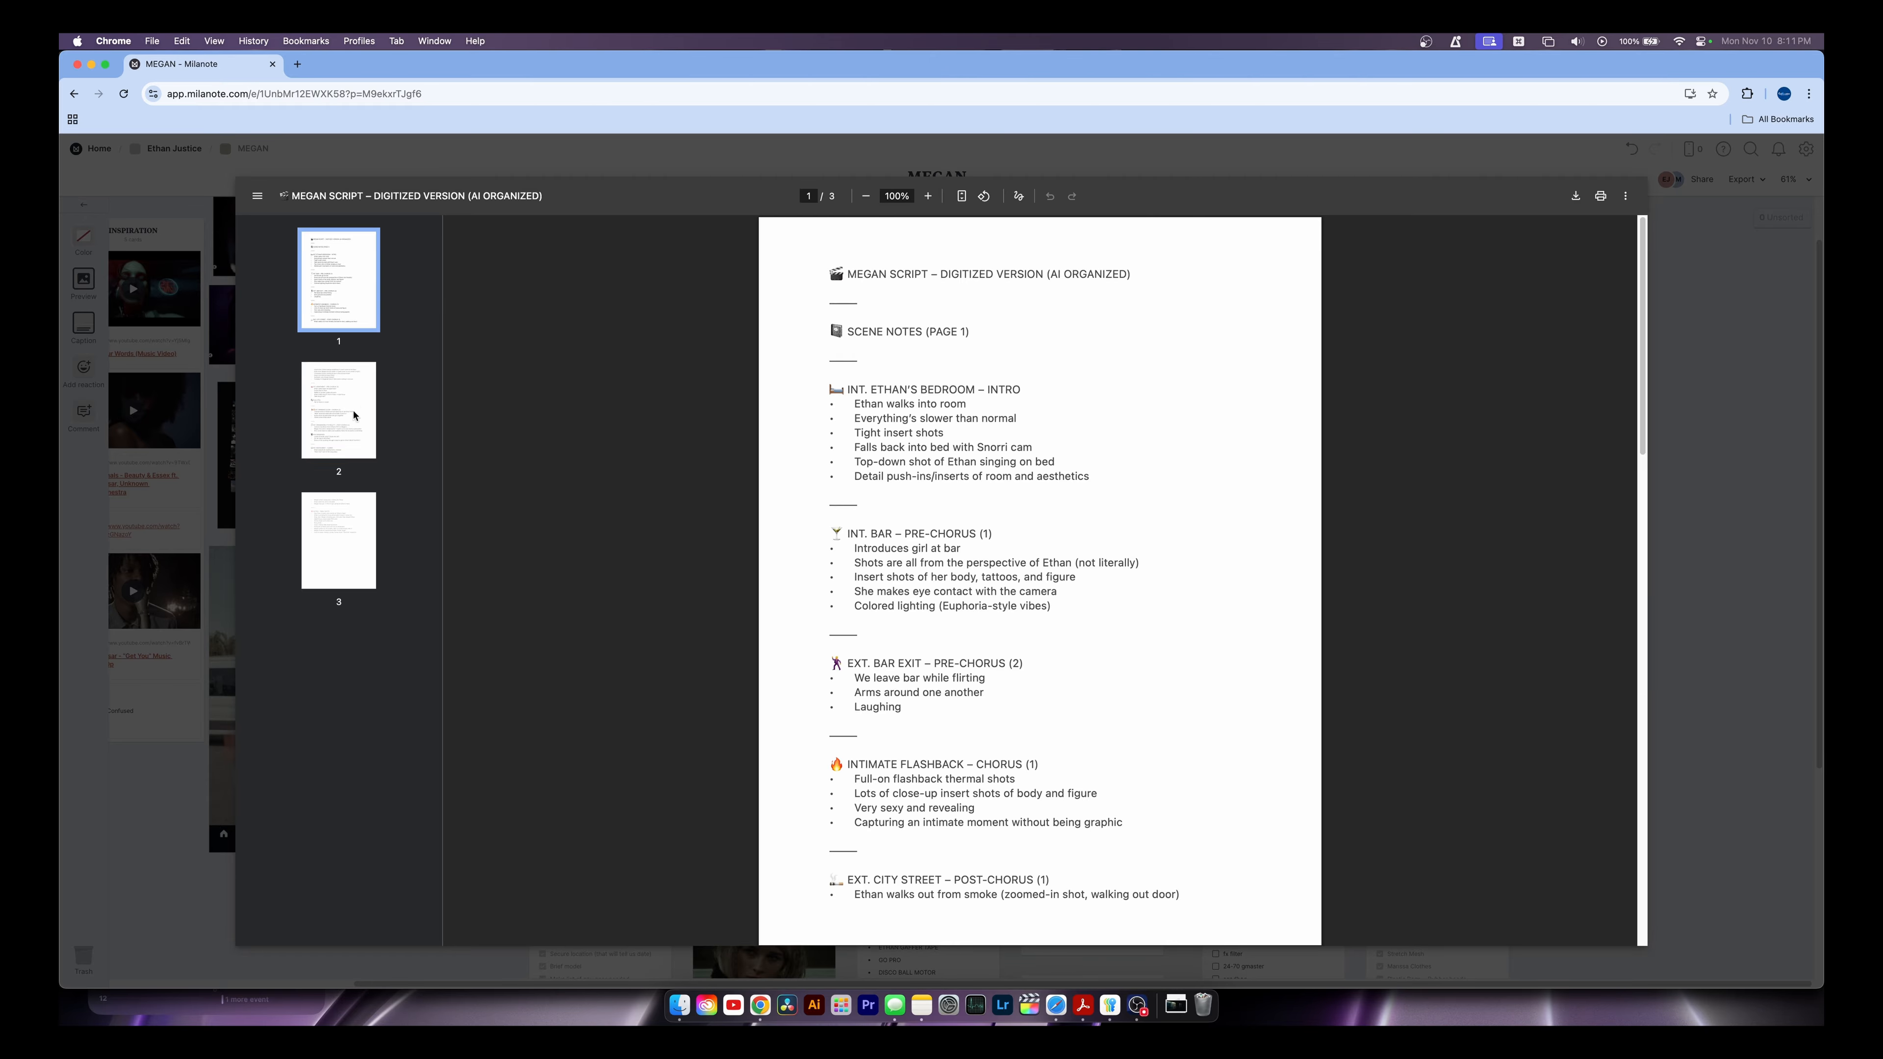
pyautogui.click(354, 416)
pyautogui.click(358, 539)
pyautogui.click(359, 308)
pyautogui.click(1720, 260)
pyautogui.hscroll(-4, 801, 407)
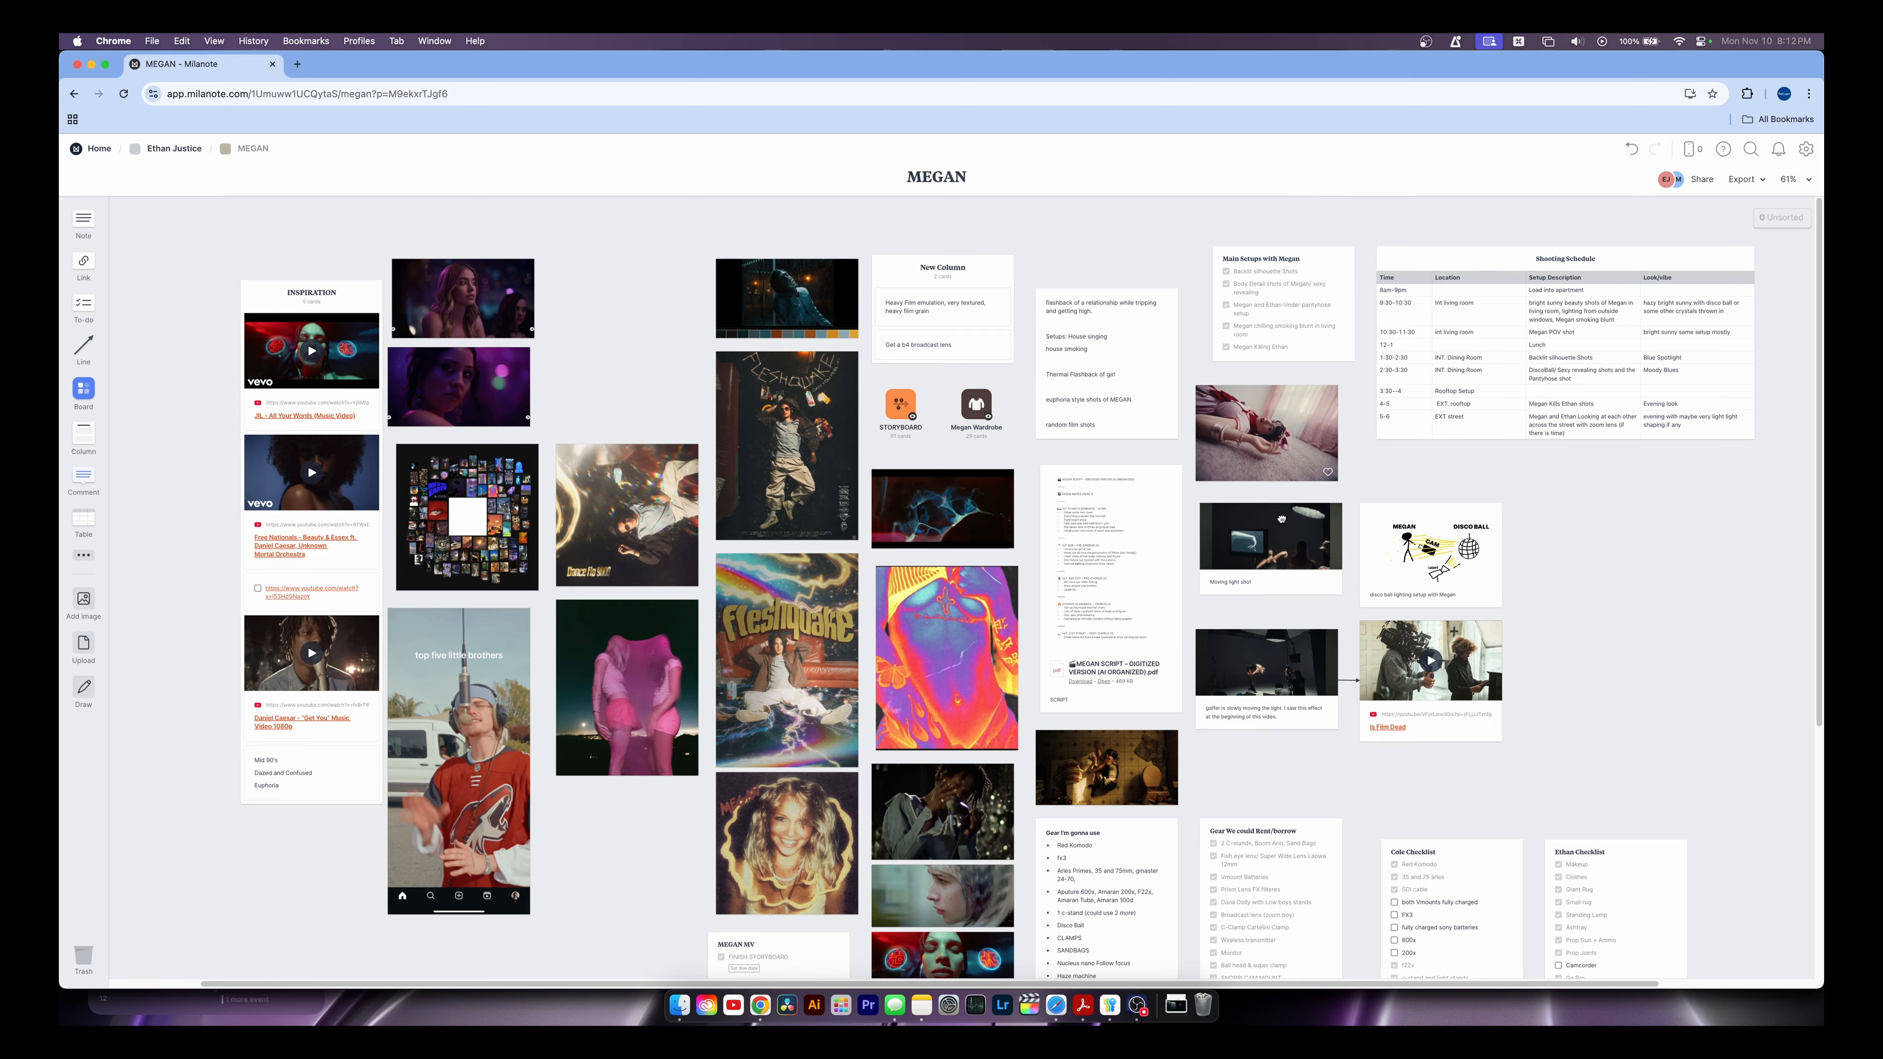
# Leave the MEGAN board for its parent board and scroll through it
pyautogui.hscroll(4, 801, 407)
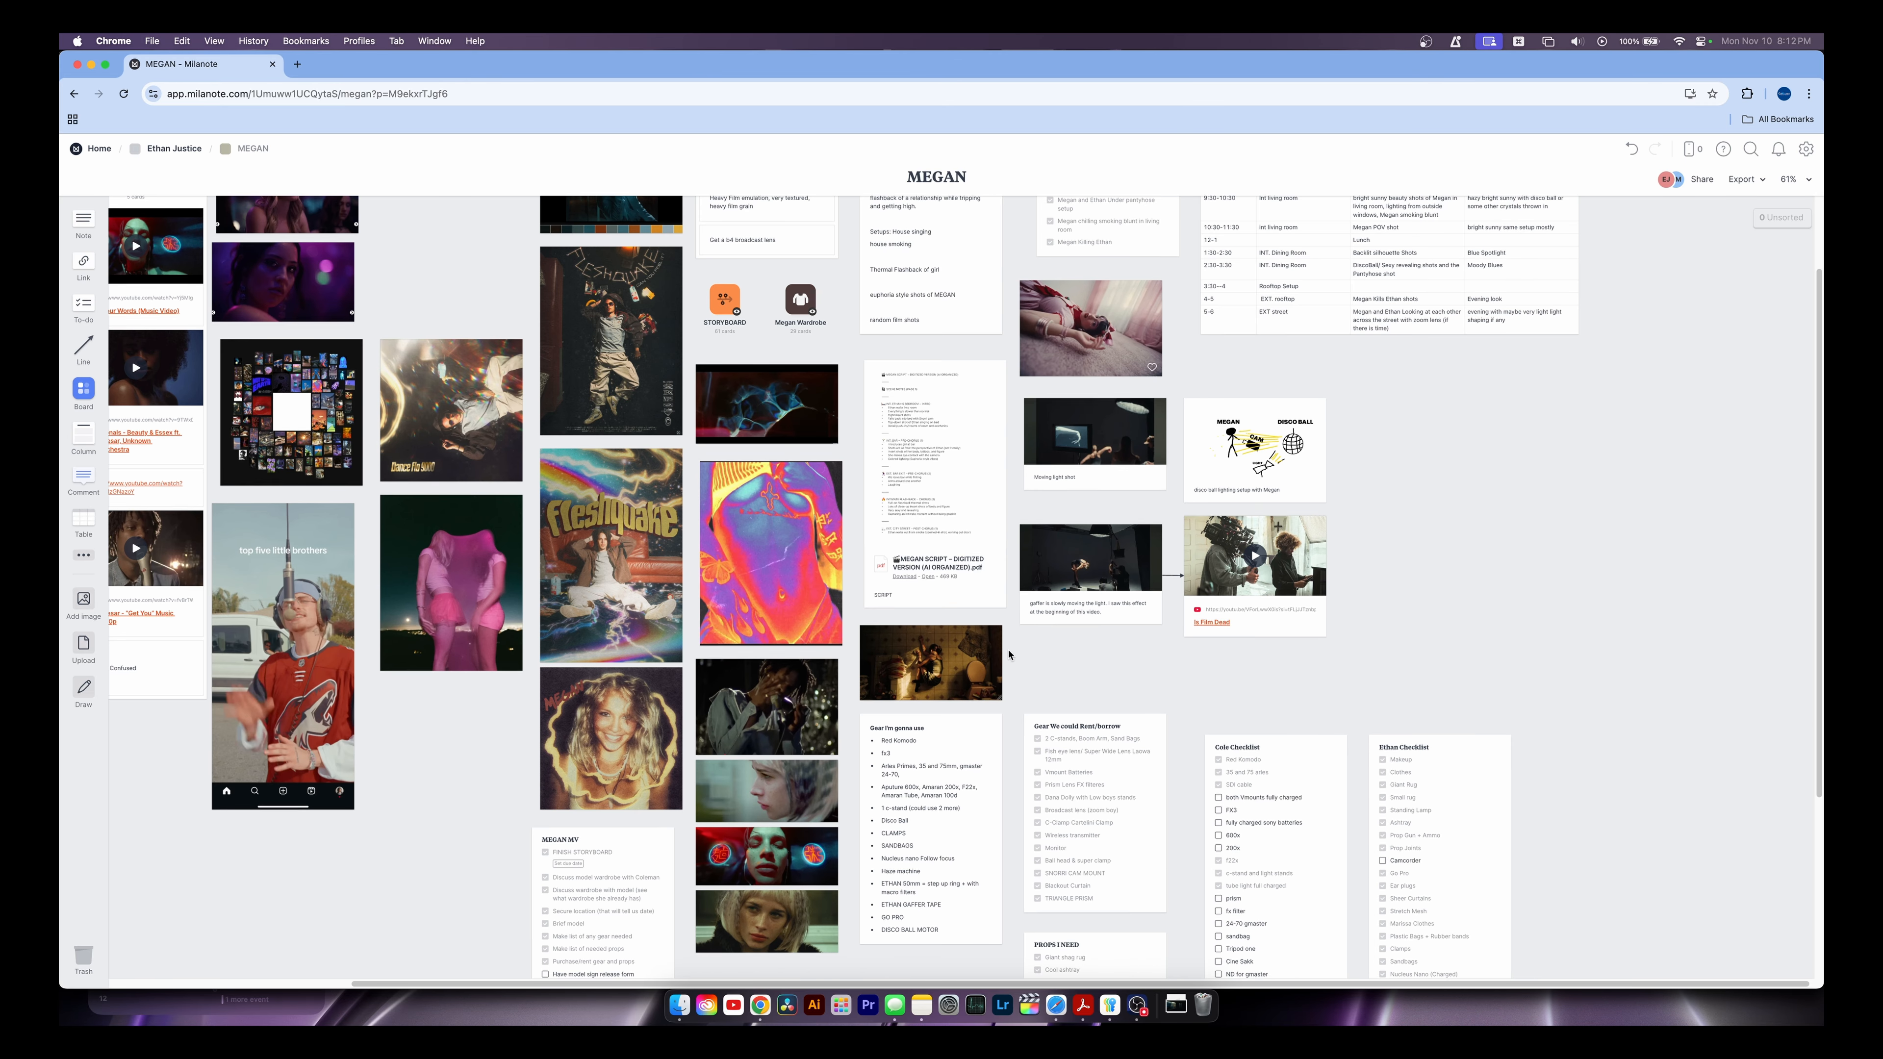
pyautogui.hscroll(-3, 1008, 653)
pyautogui.click(172, 150)
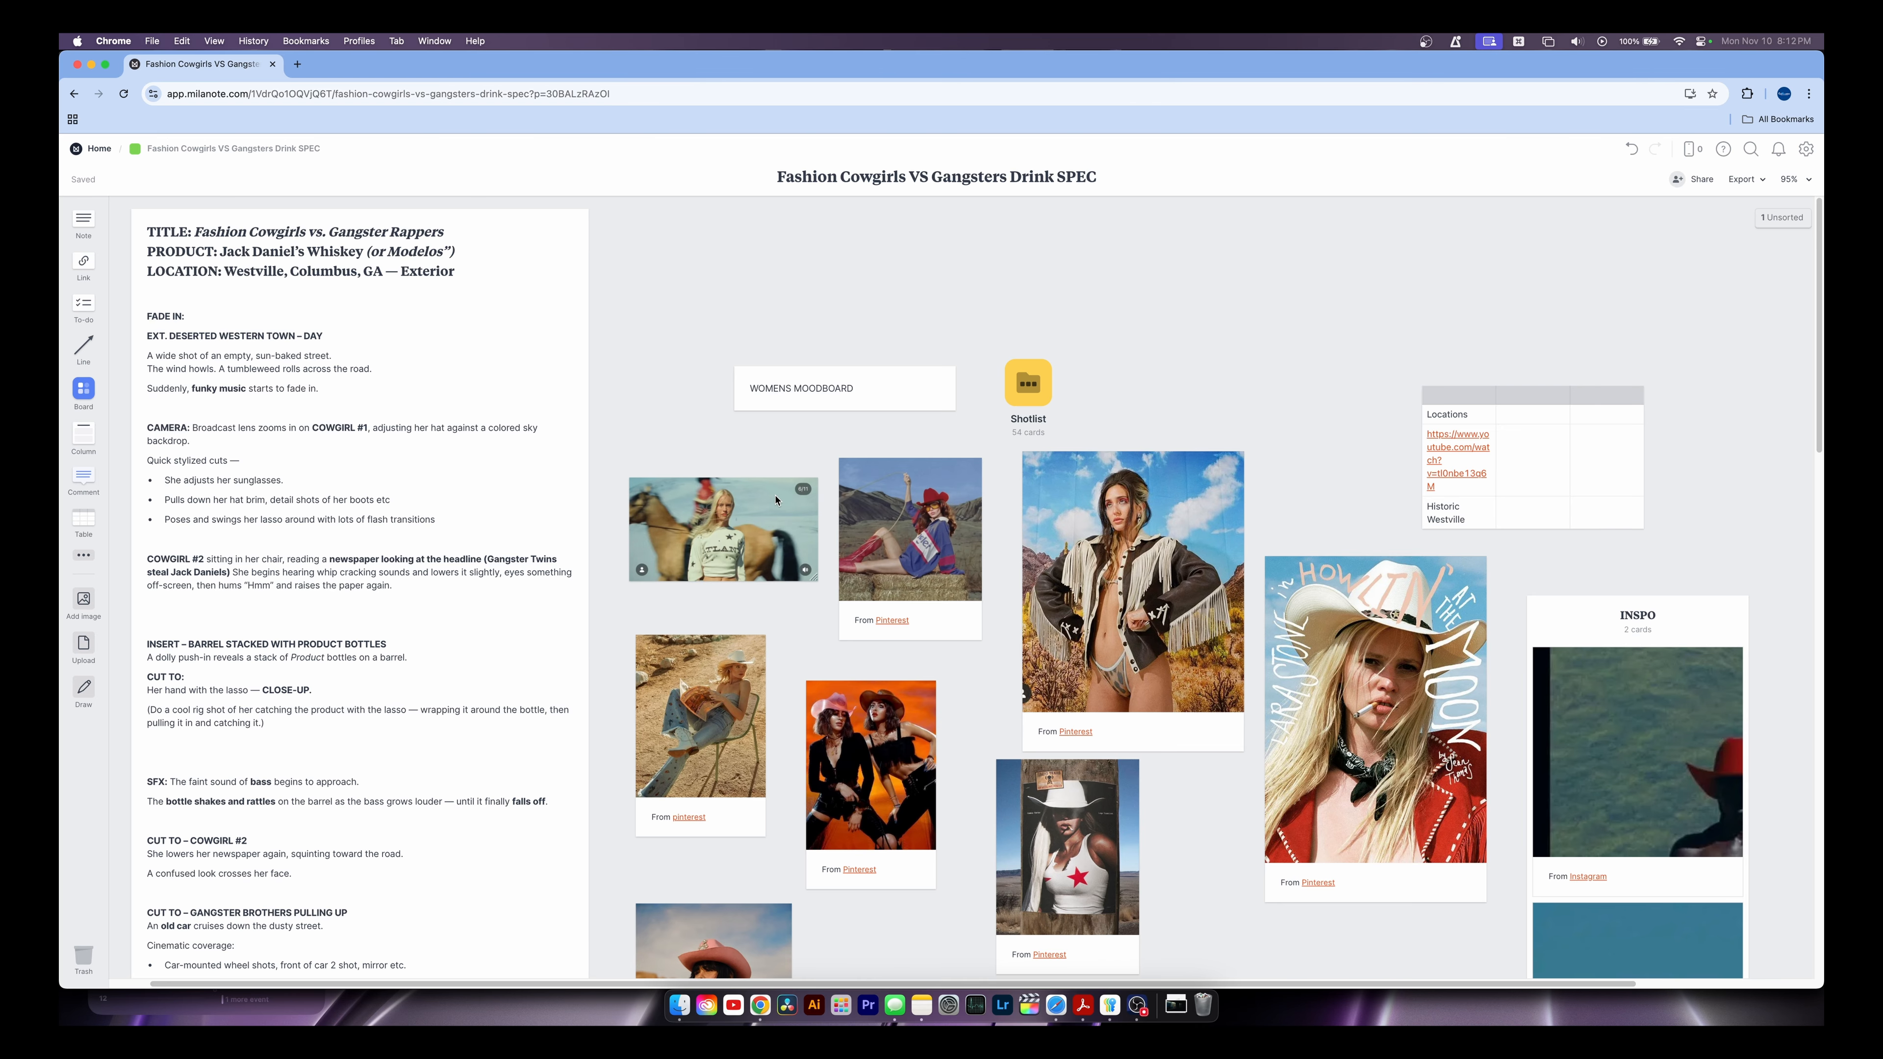
pyautogui.scroll(-2, 816, 509)
pyautogui.scroll(-2, 971, 575)
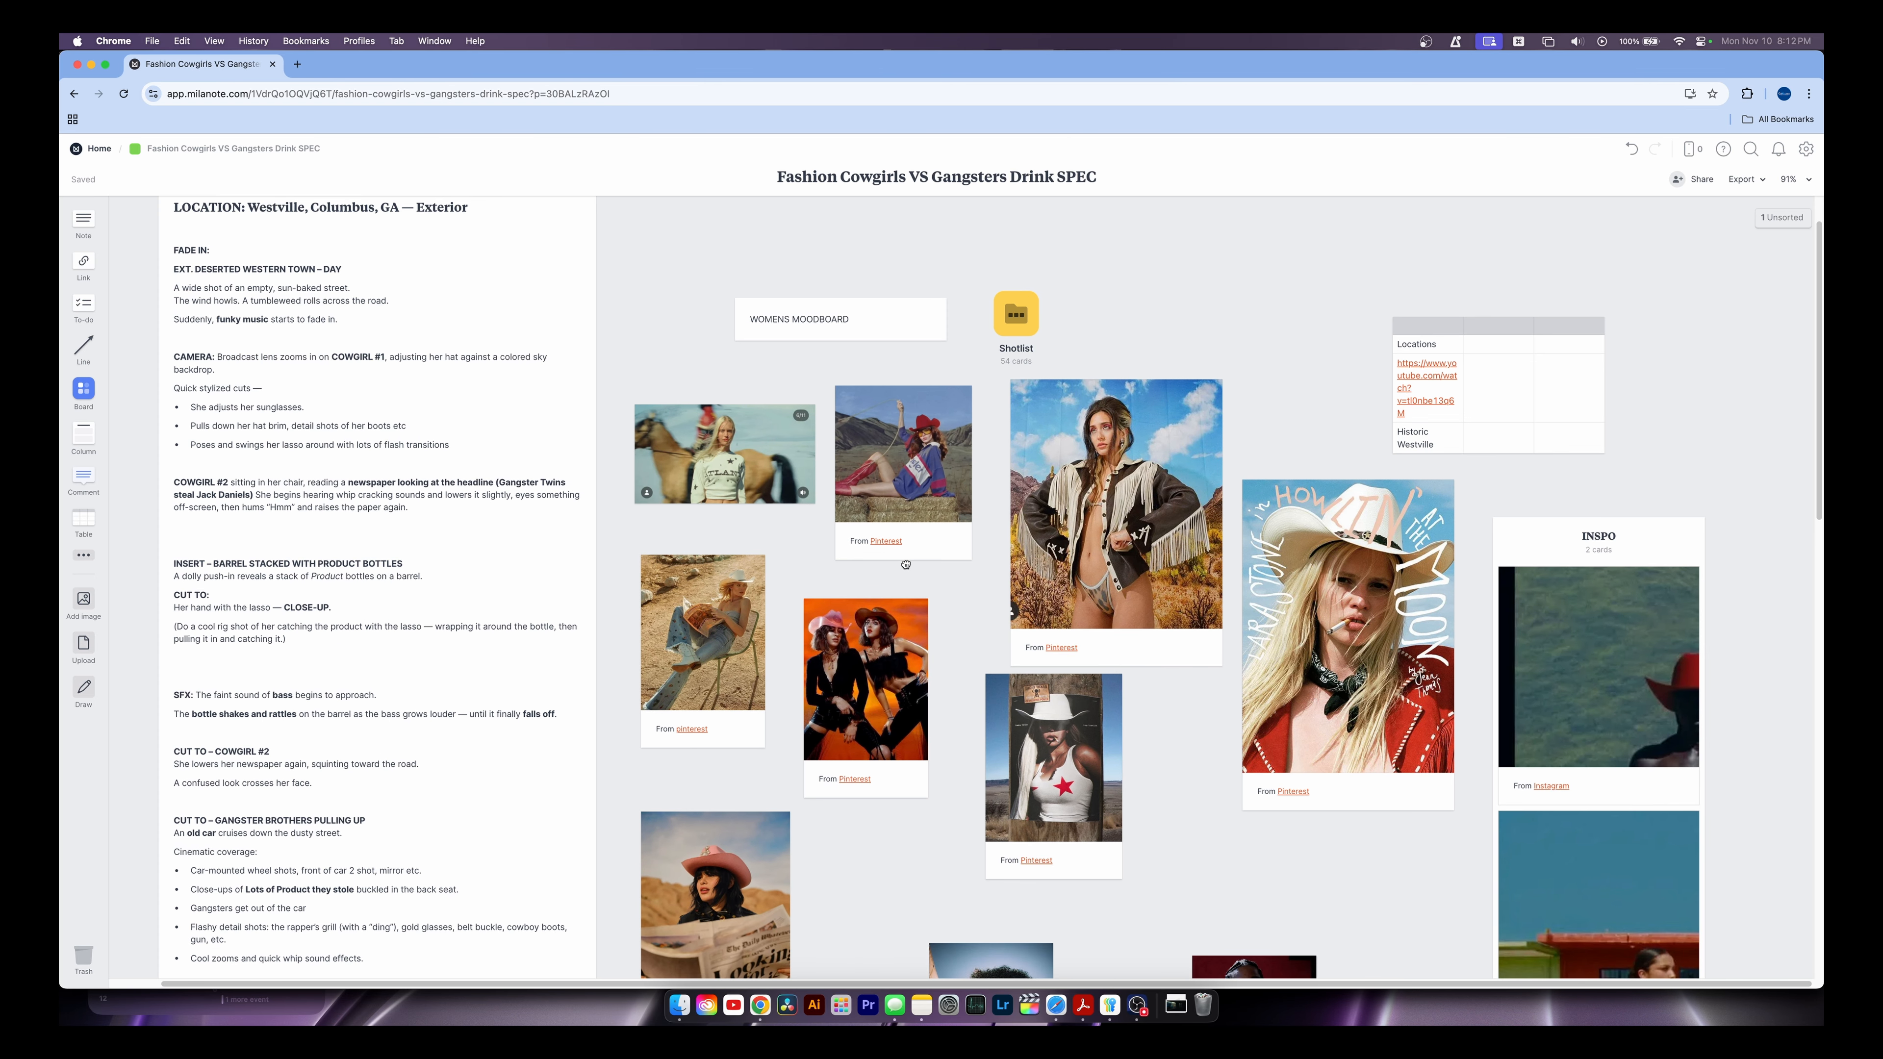
pyautogui.scroll(2, 937, 617)
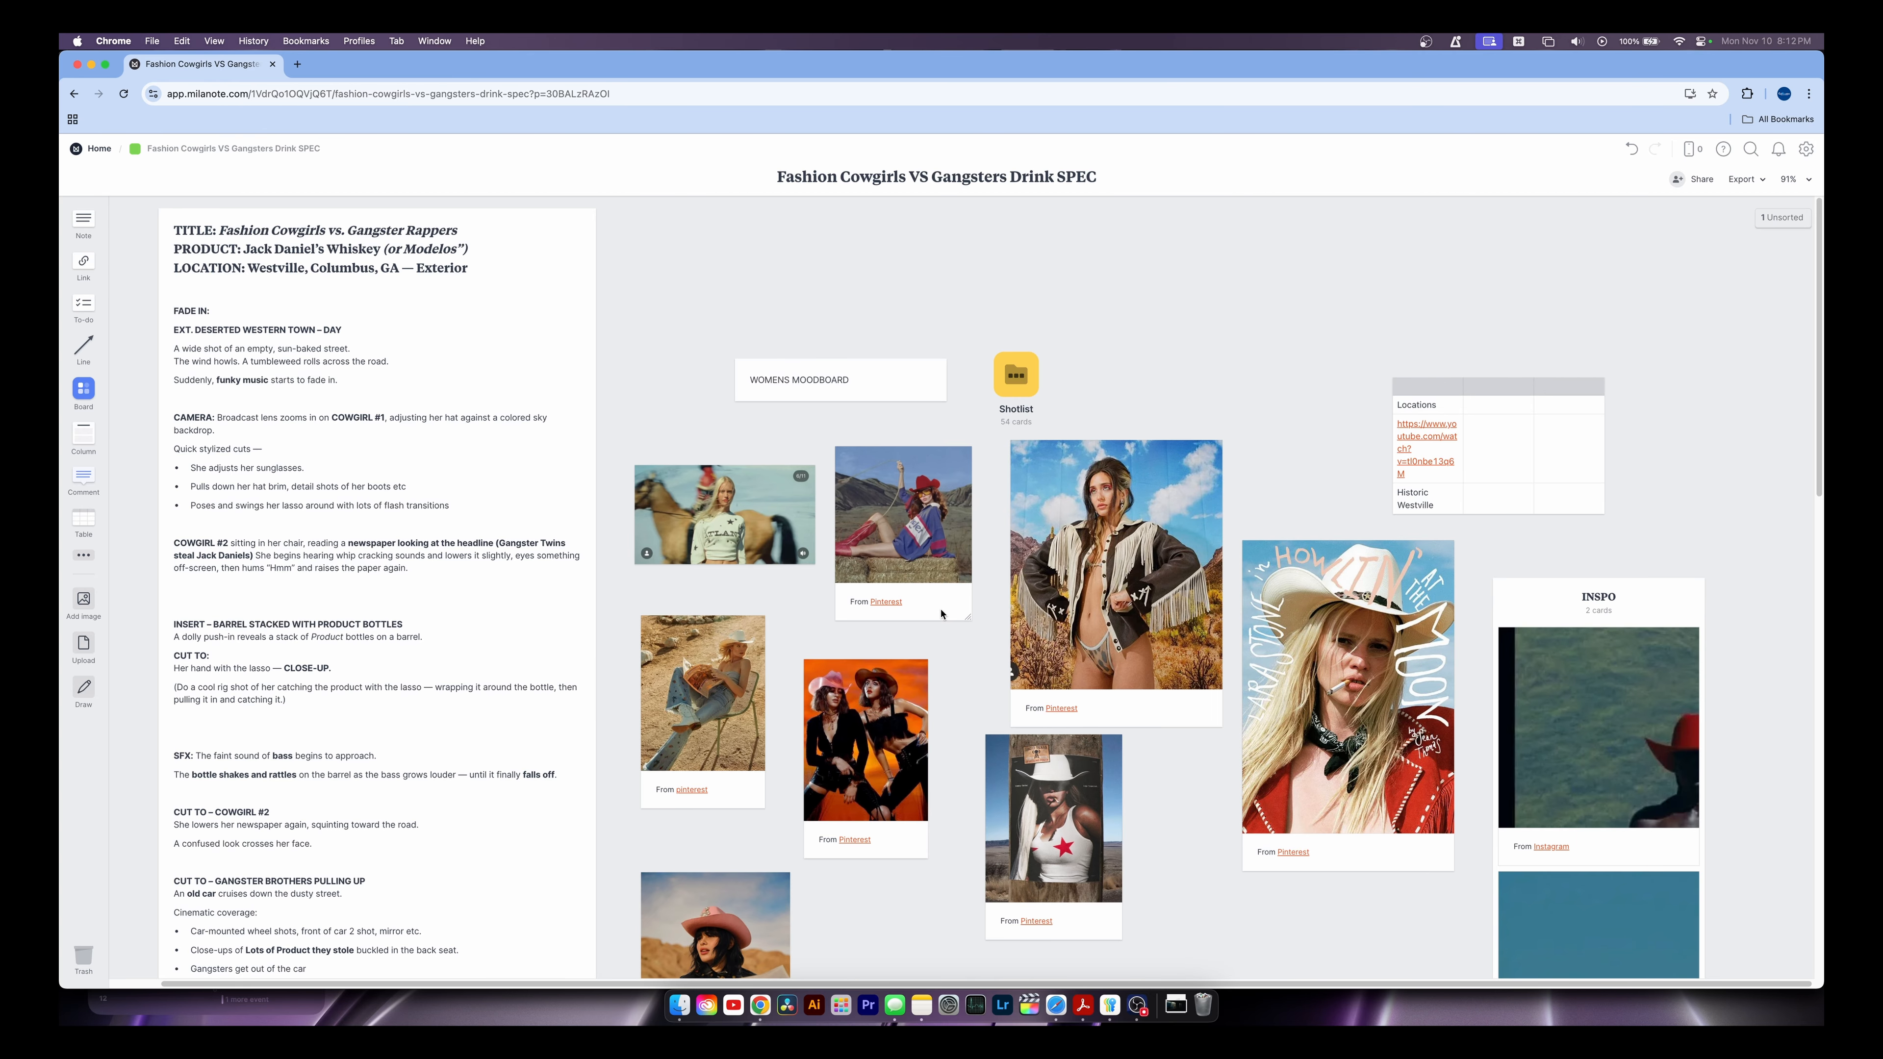
# Look over the Fashion Cowgirls script note and moodboard images, then open the Shotlist board
pyautogui.click(445, 295)
pyautogui.scroll(-5, 378, 489)
pyautogui.scroll(5, 384, 484)
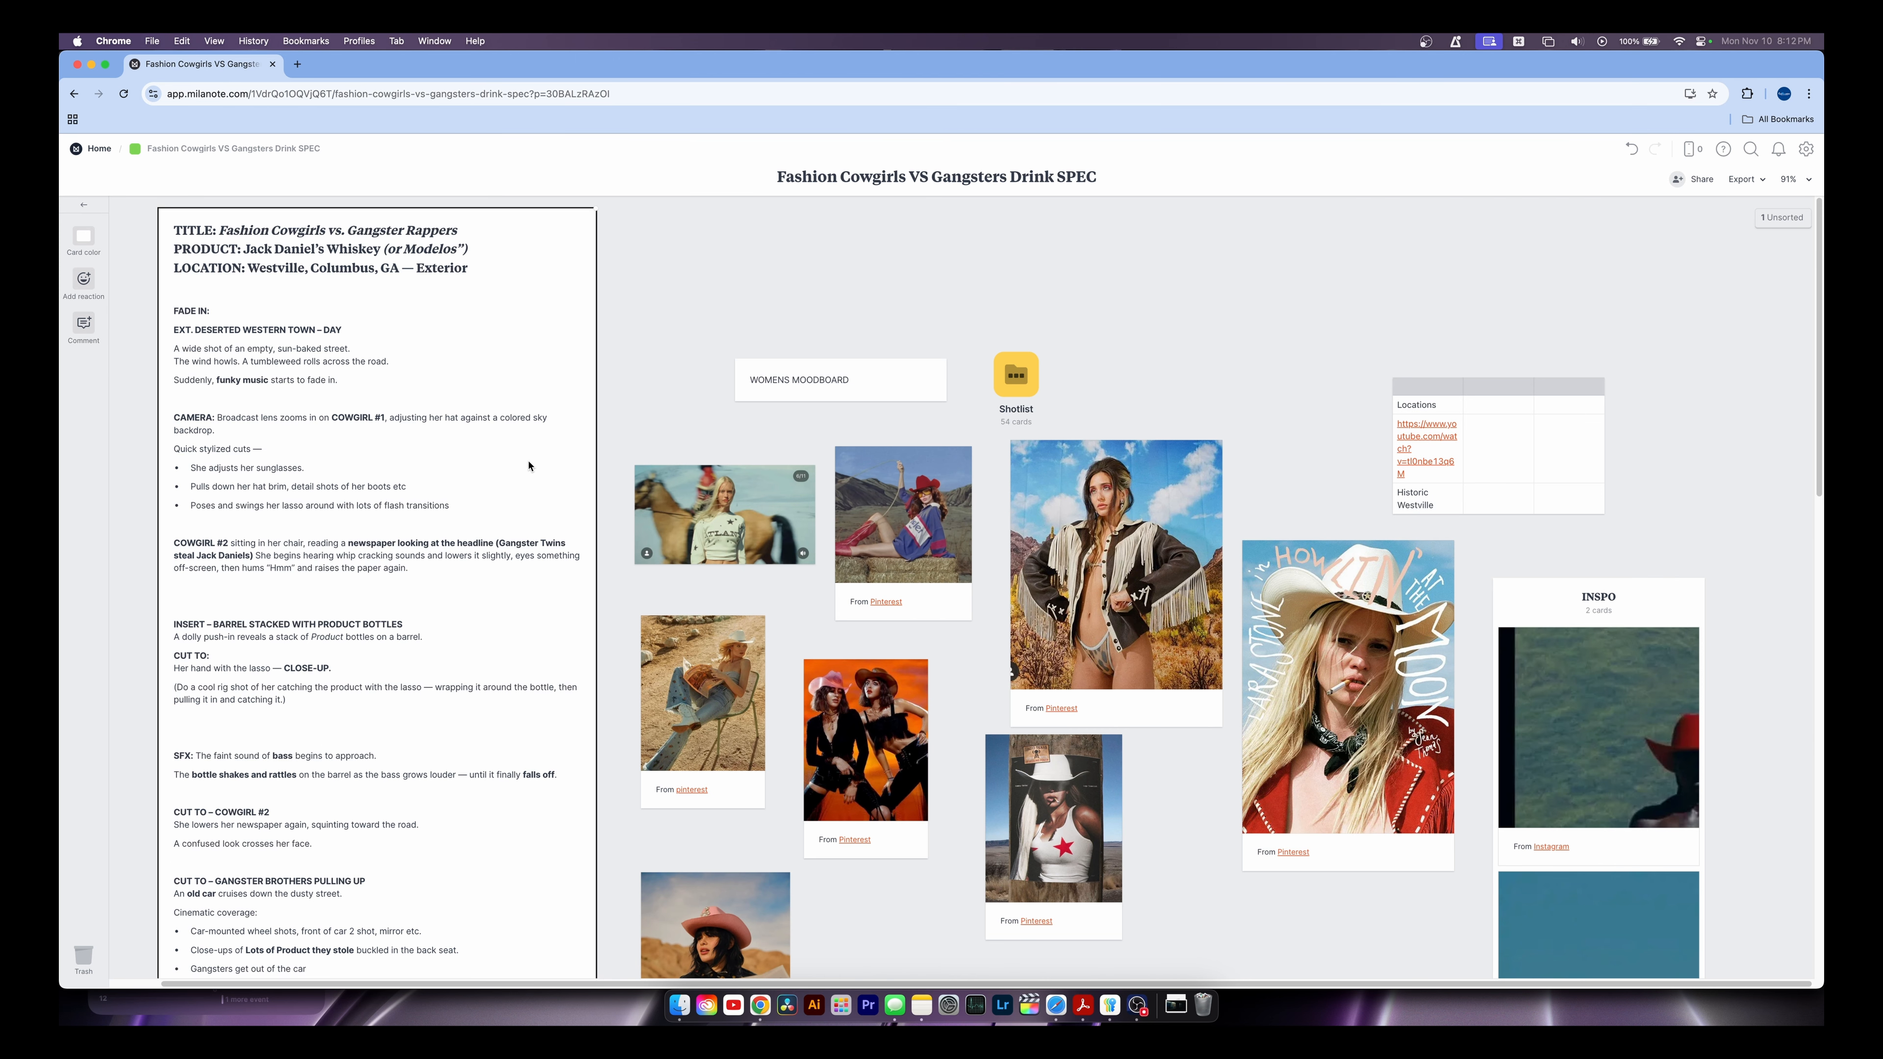
pyautogui.scroll(-3, 361, 507)
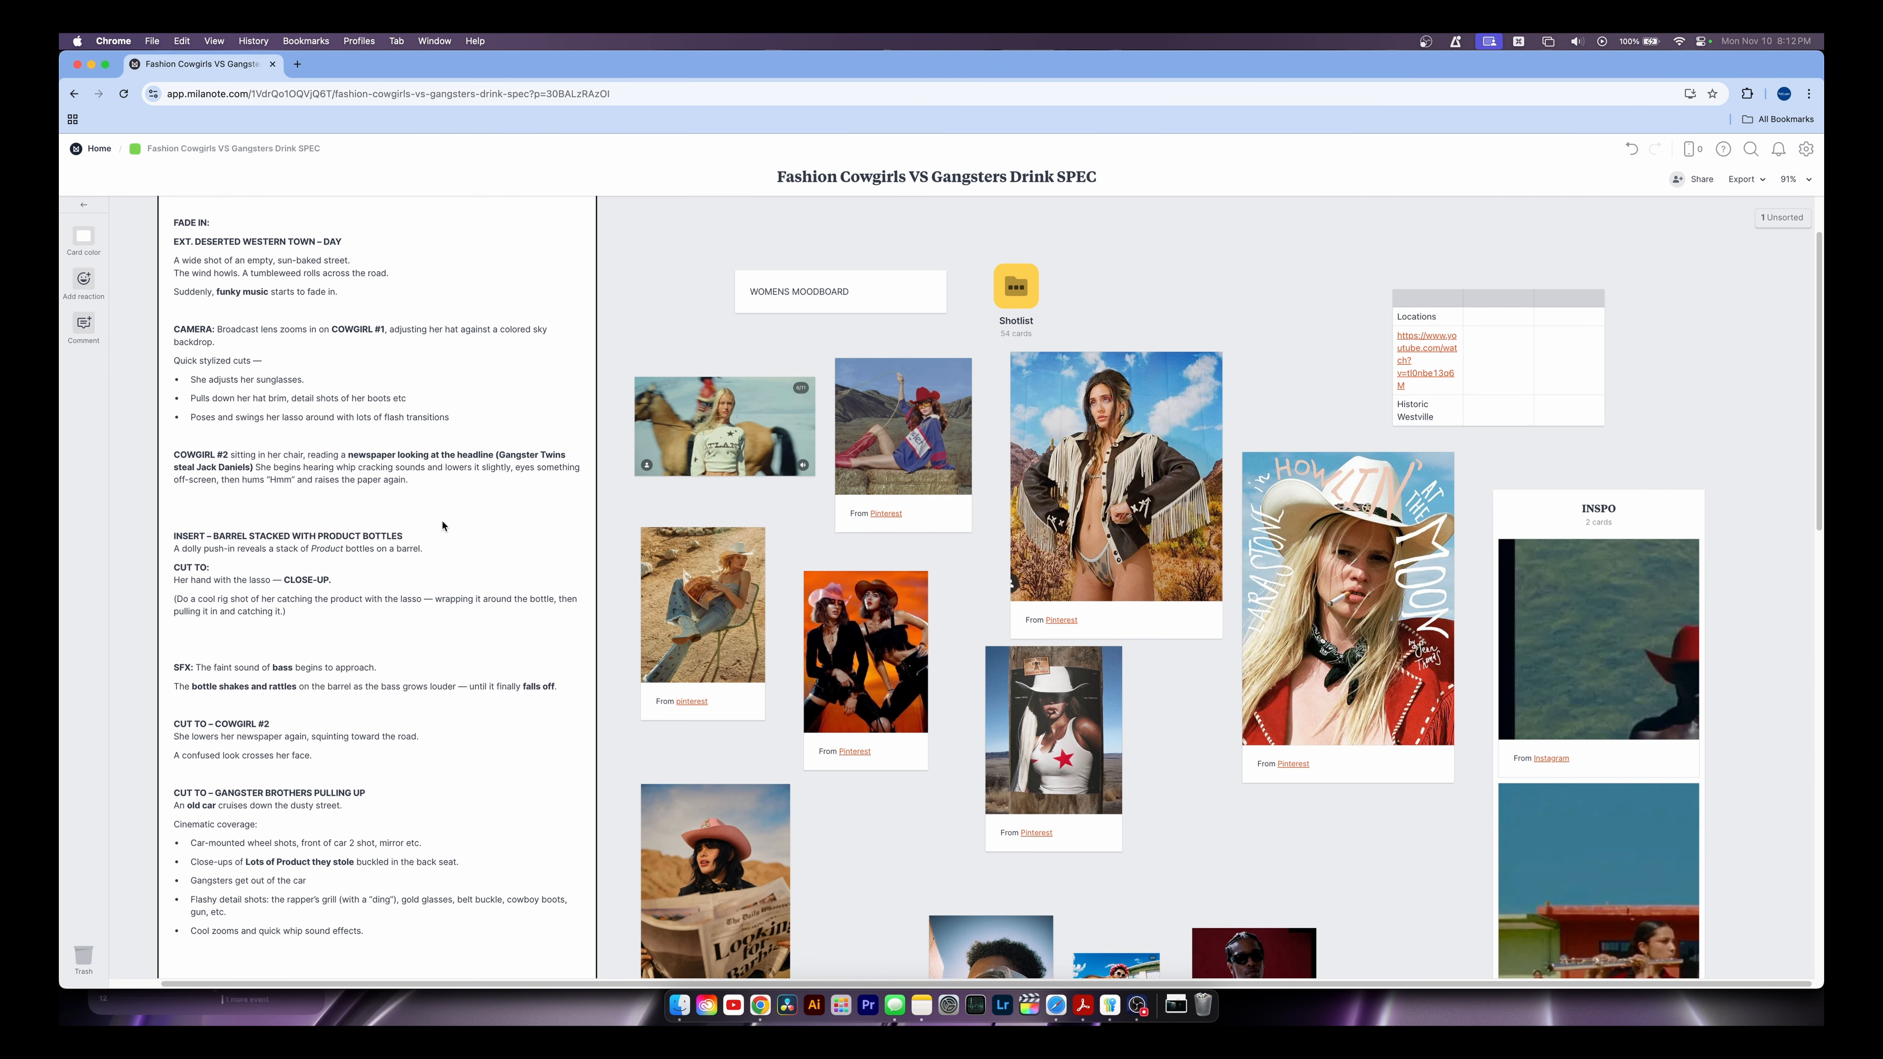
pyautogui.click(1144, 773)
pyautogui.scroll(-8, 926, 661)
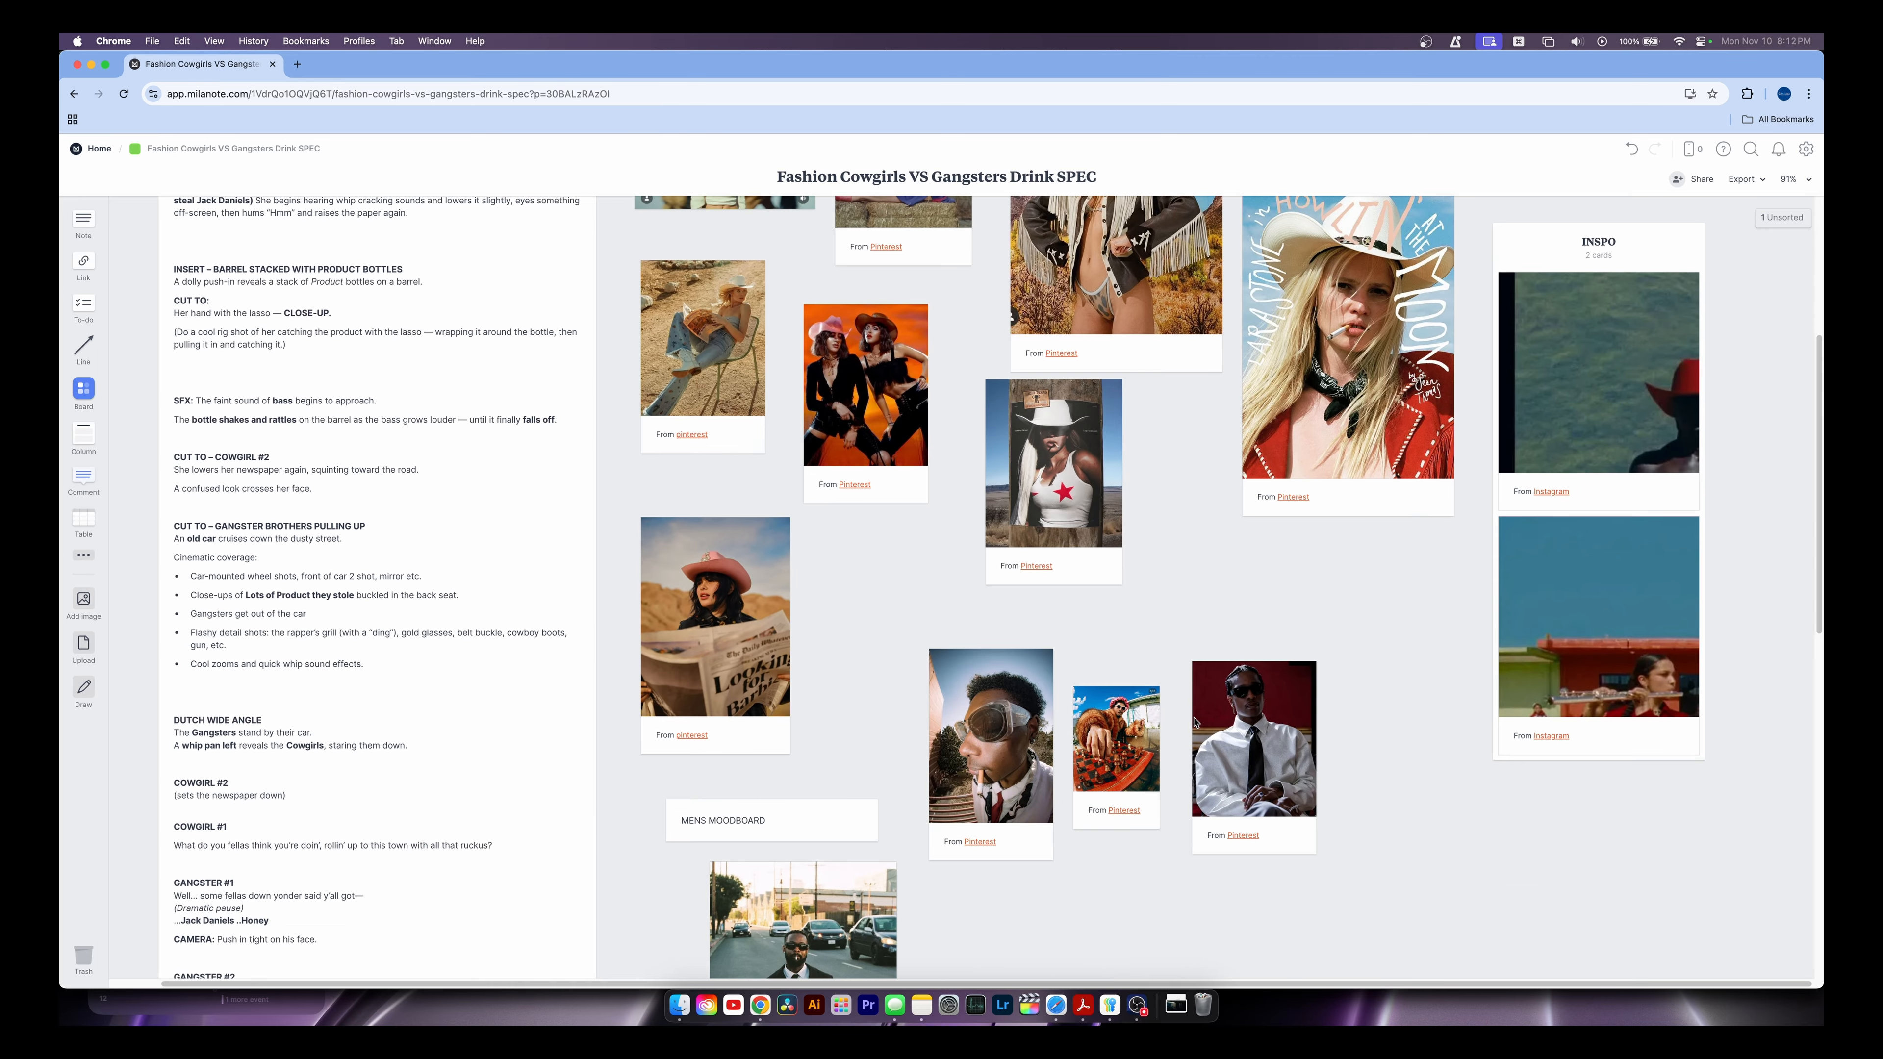
pyautogui.scroll(-7, 1156, 816)
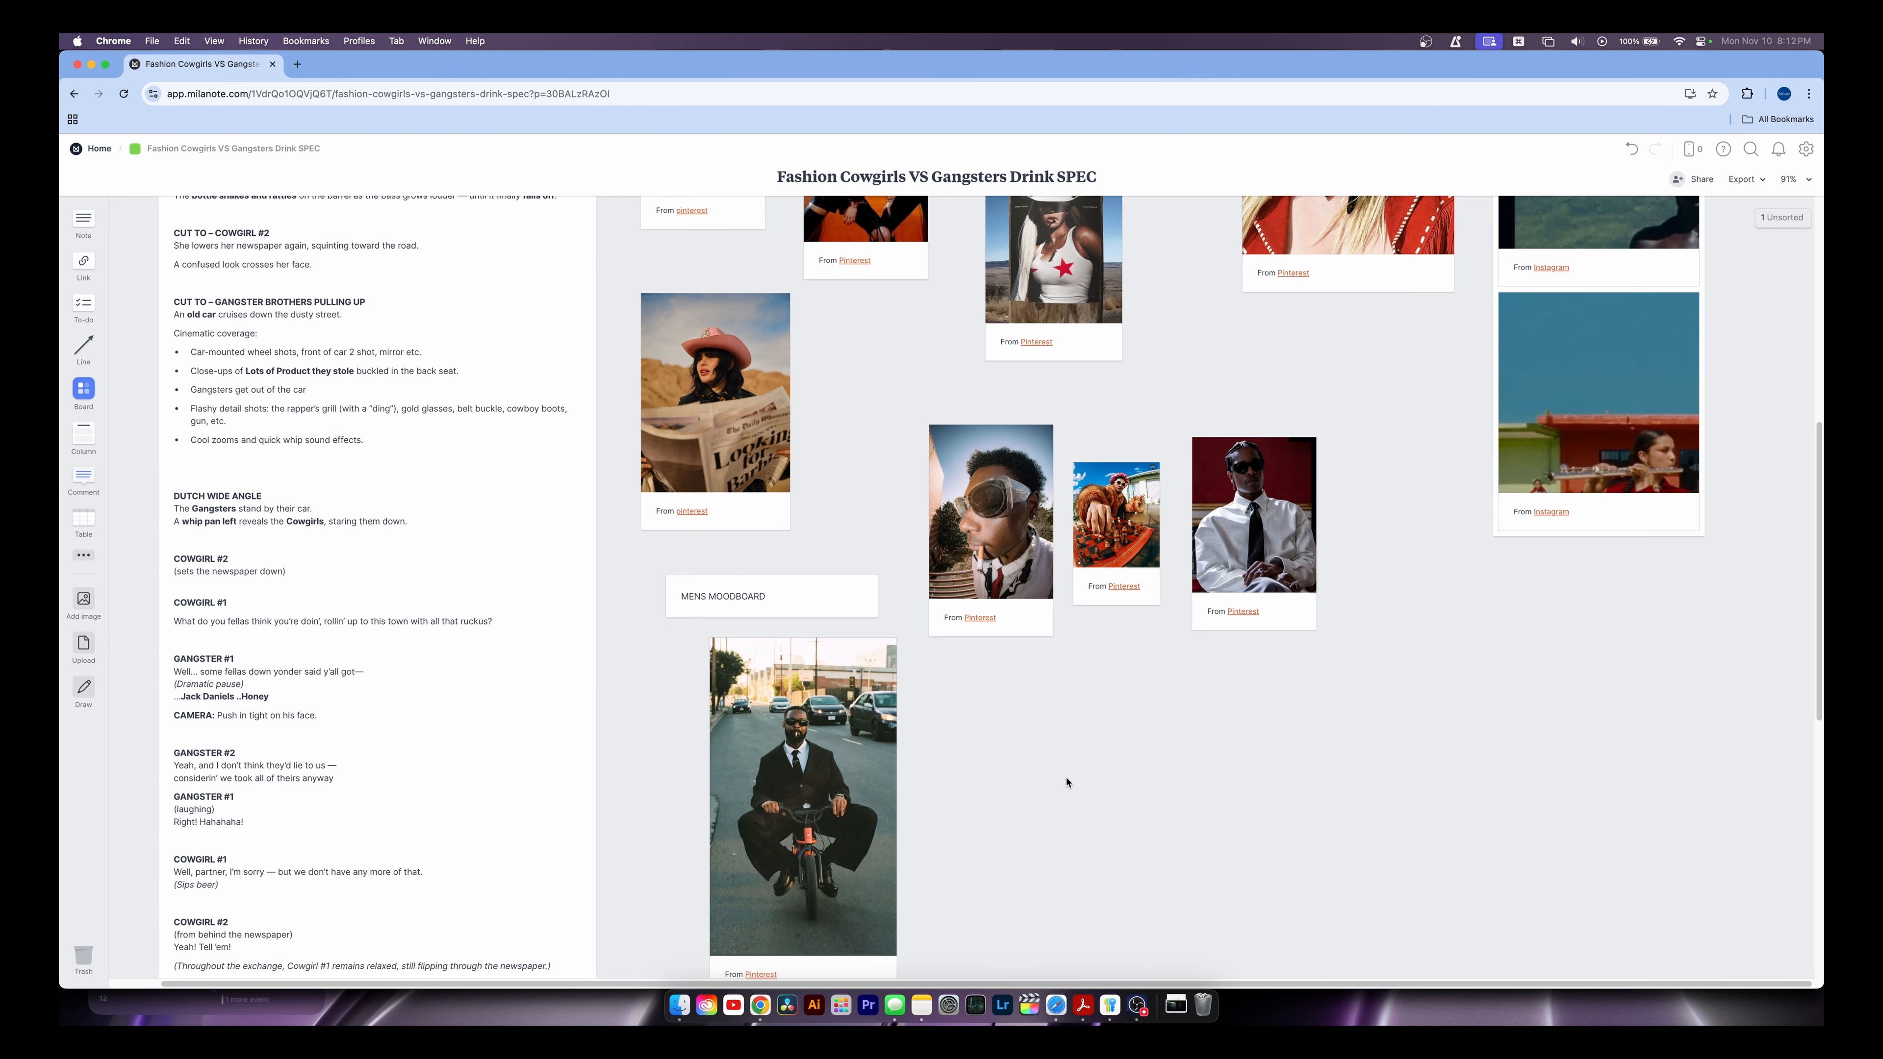
pyautogui.scroll(15, 1027, 757)
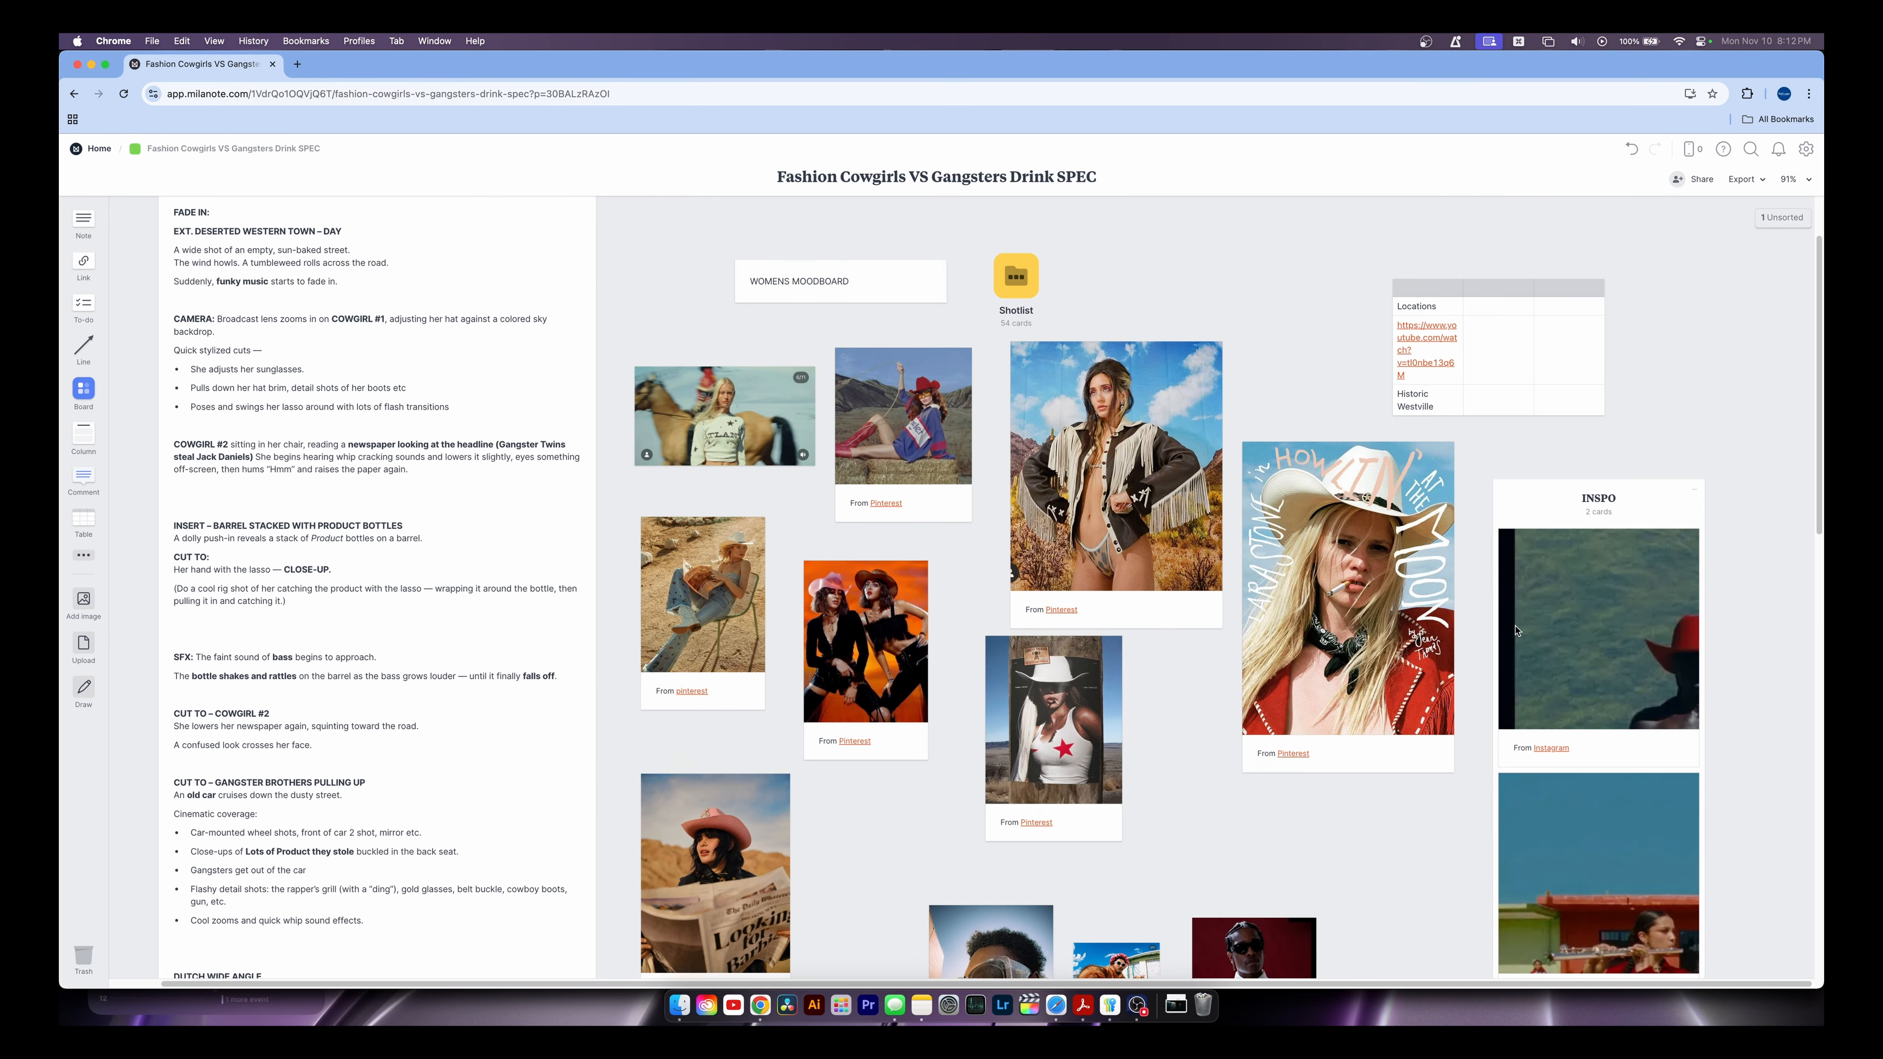
pyautogui.scroll(-4, 1549, 727)
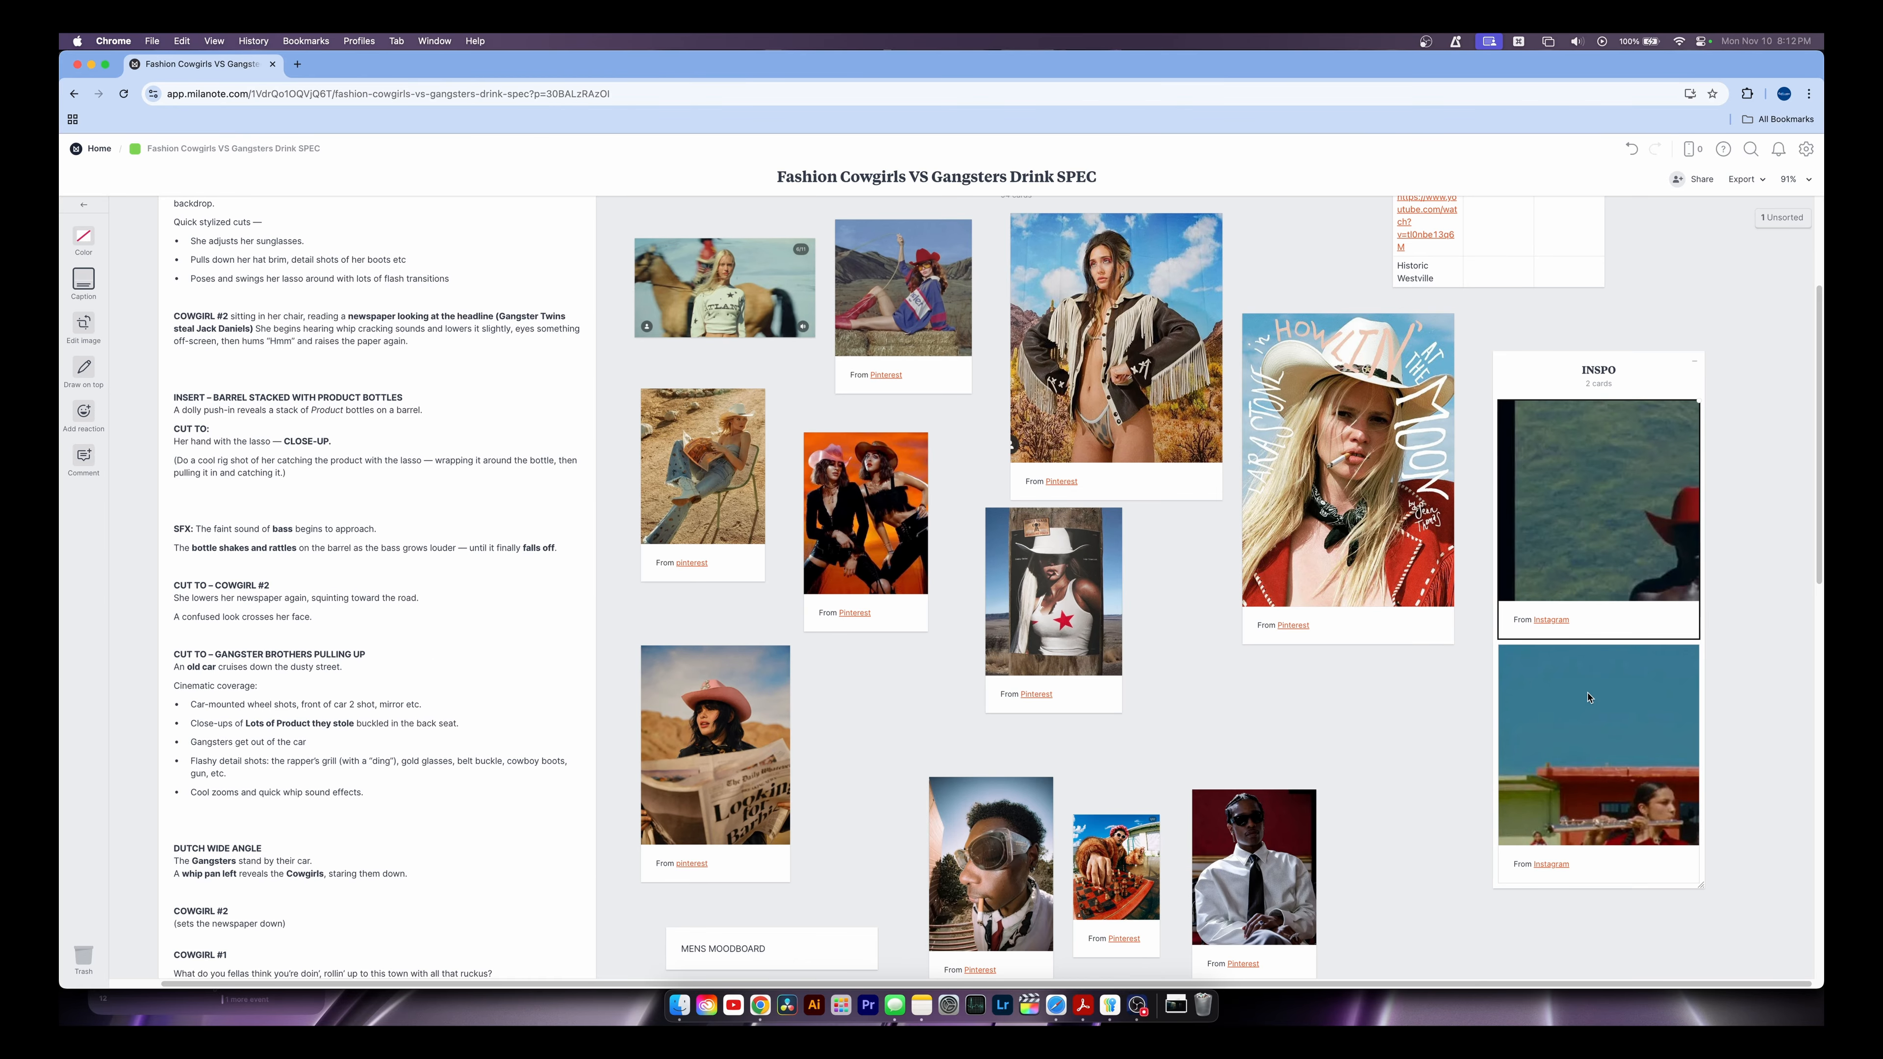
pyautogui.scroll(7, 1514, 584)
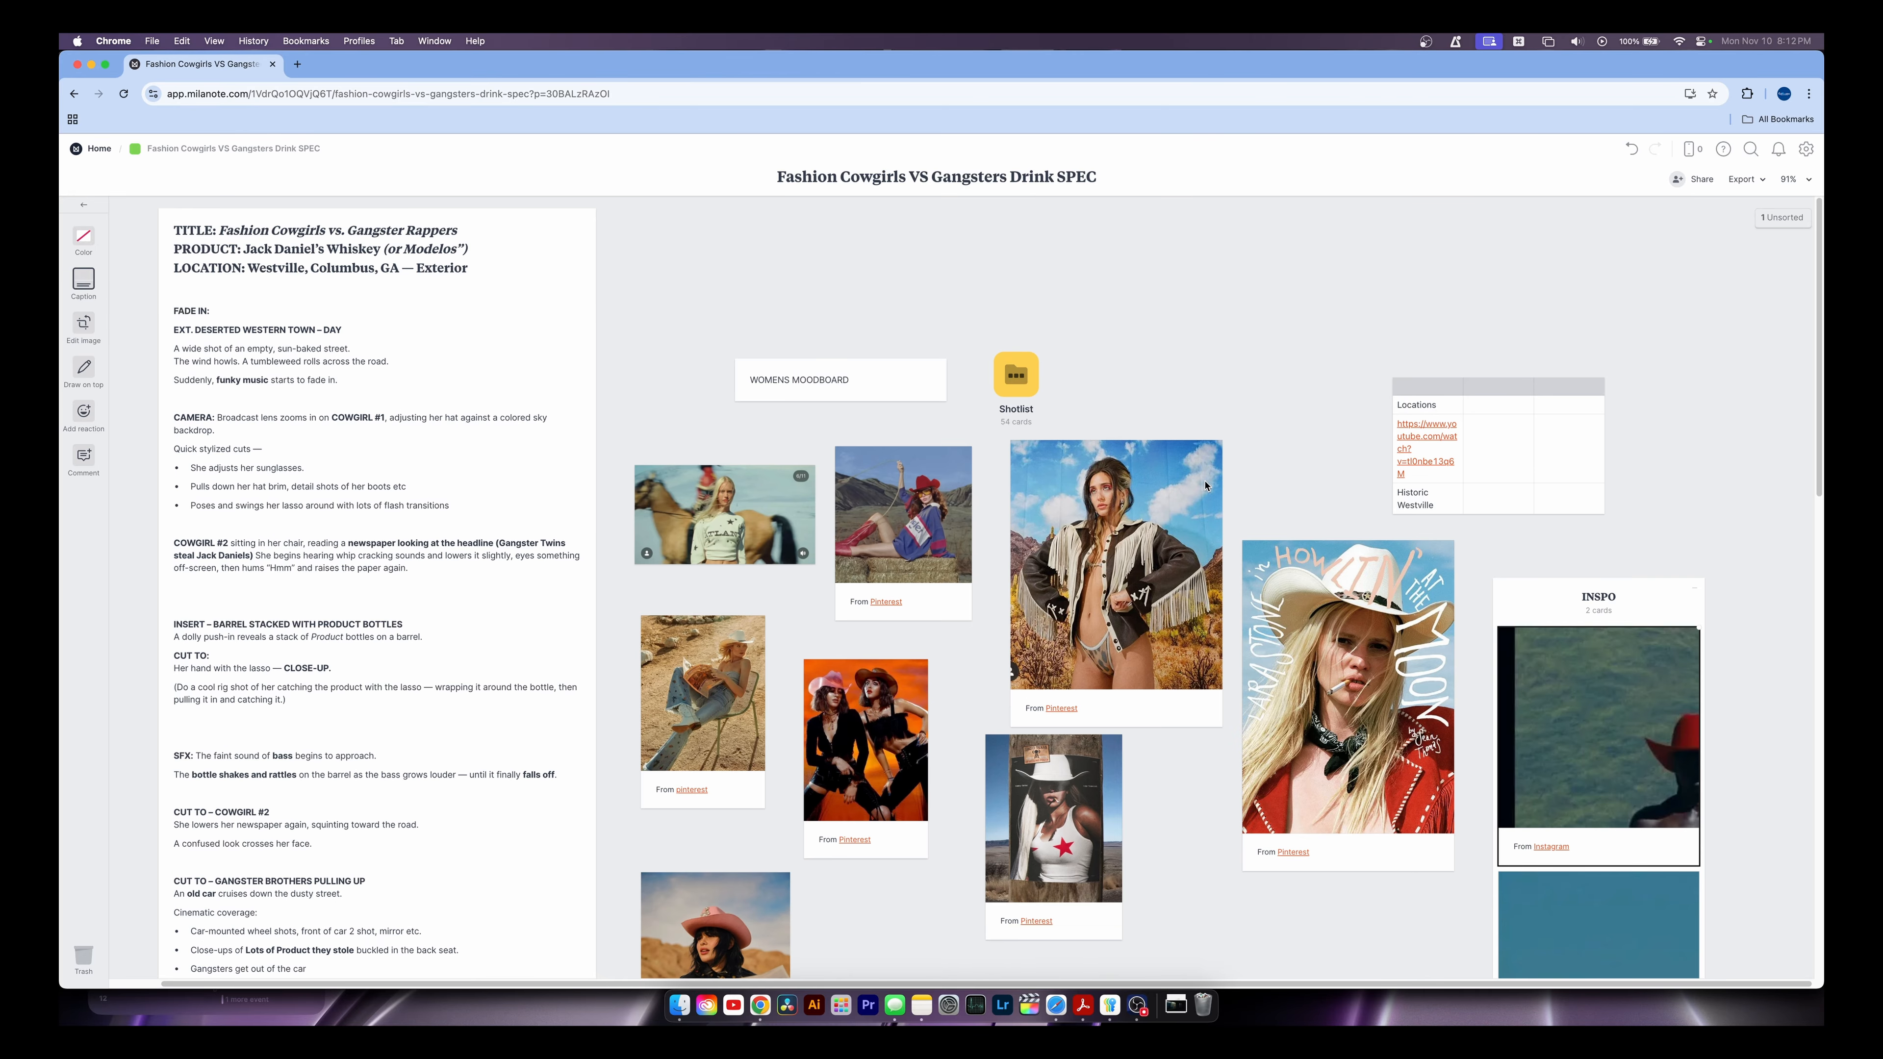
pyautogui.click(1027, 403)
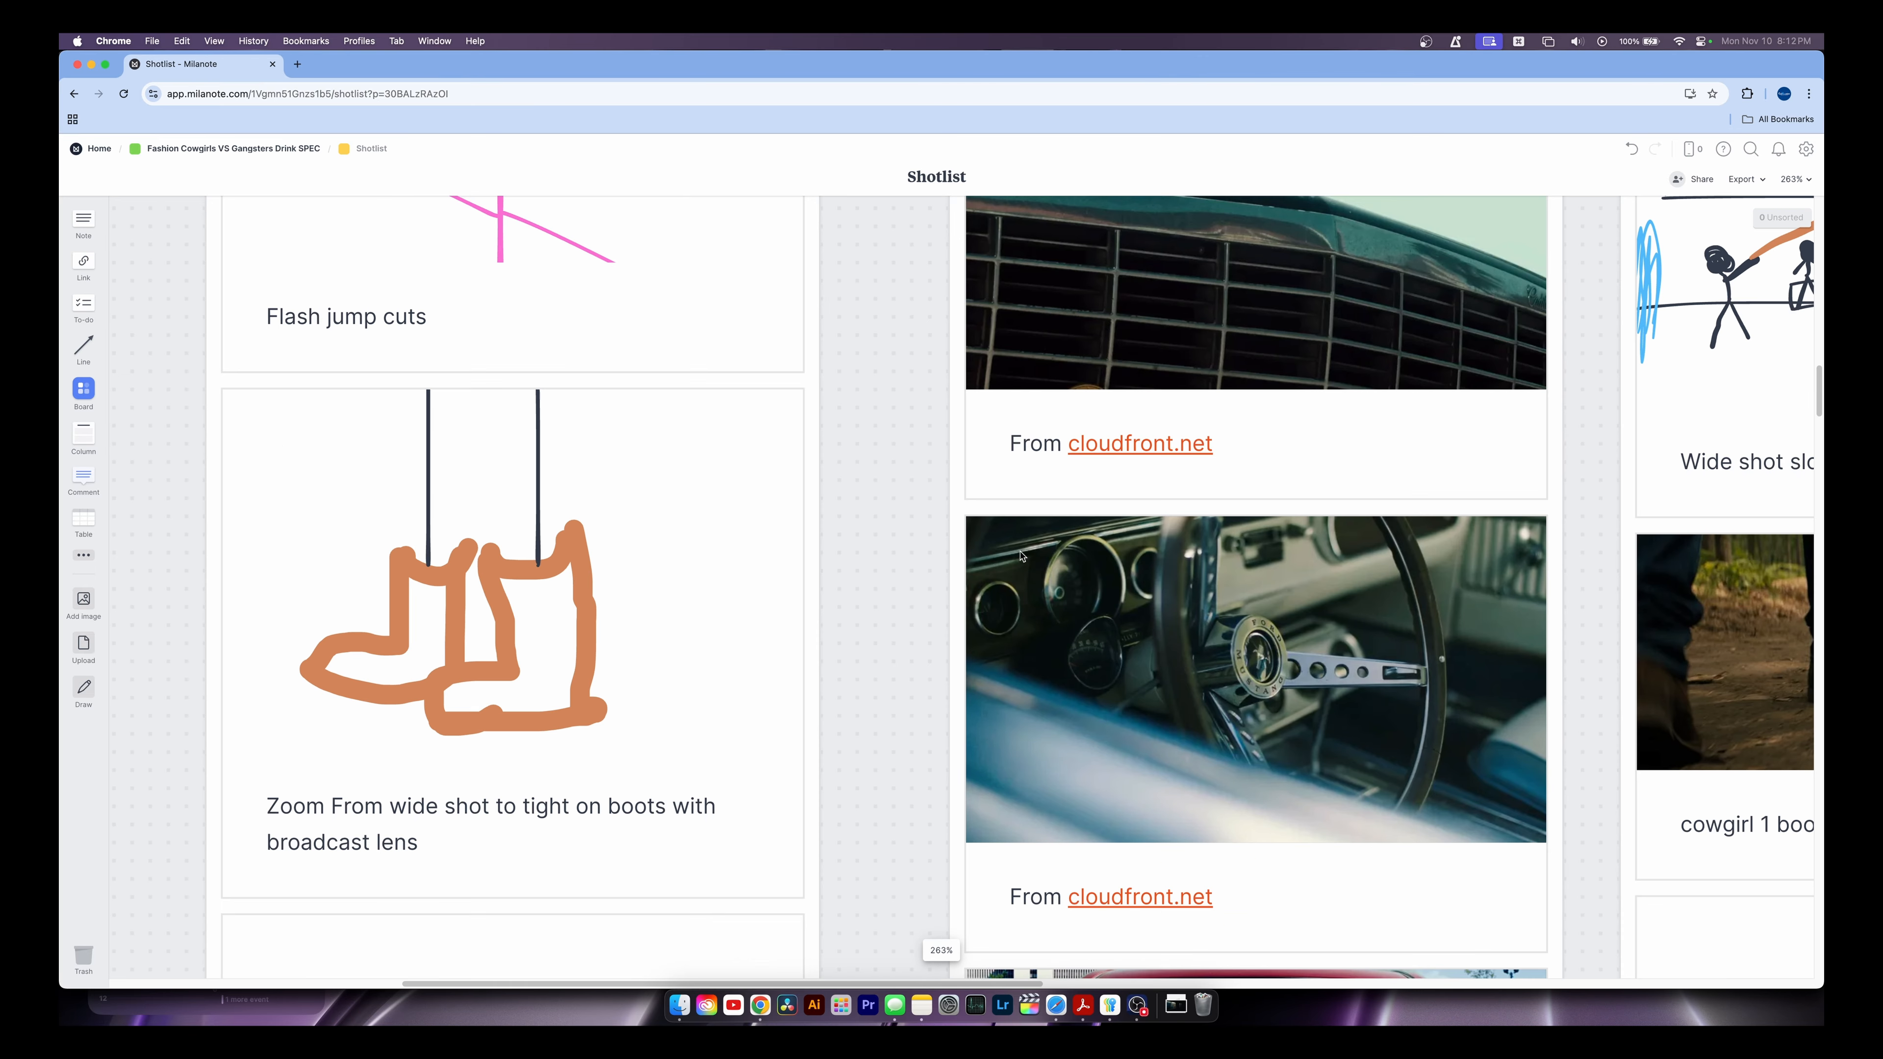
# Scroll through the ACT ONE–THREE shot columns and select the 'cowgirl 2 pulls down newspaper' card
pyautogui.scroll(-10, 891, 574)
pyautogui.scroll(-5, 621, 475)
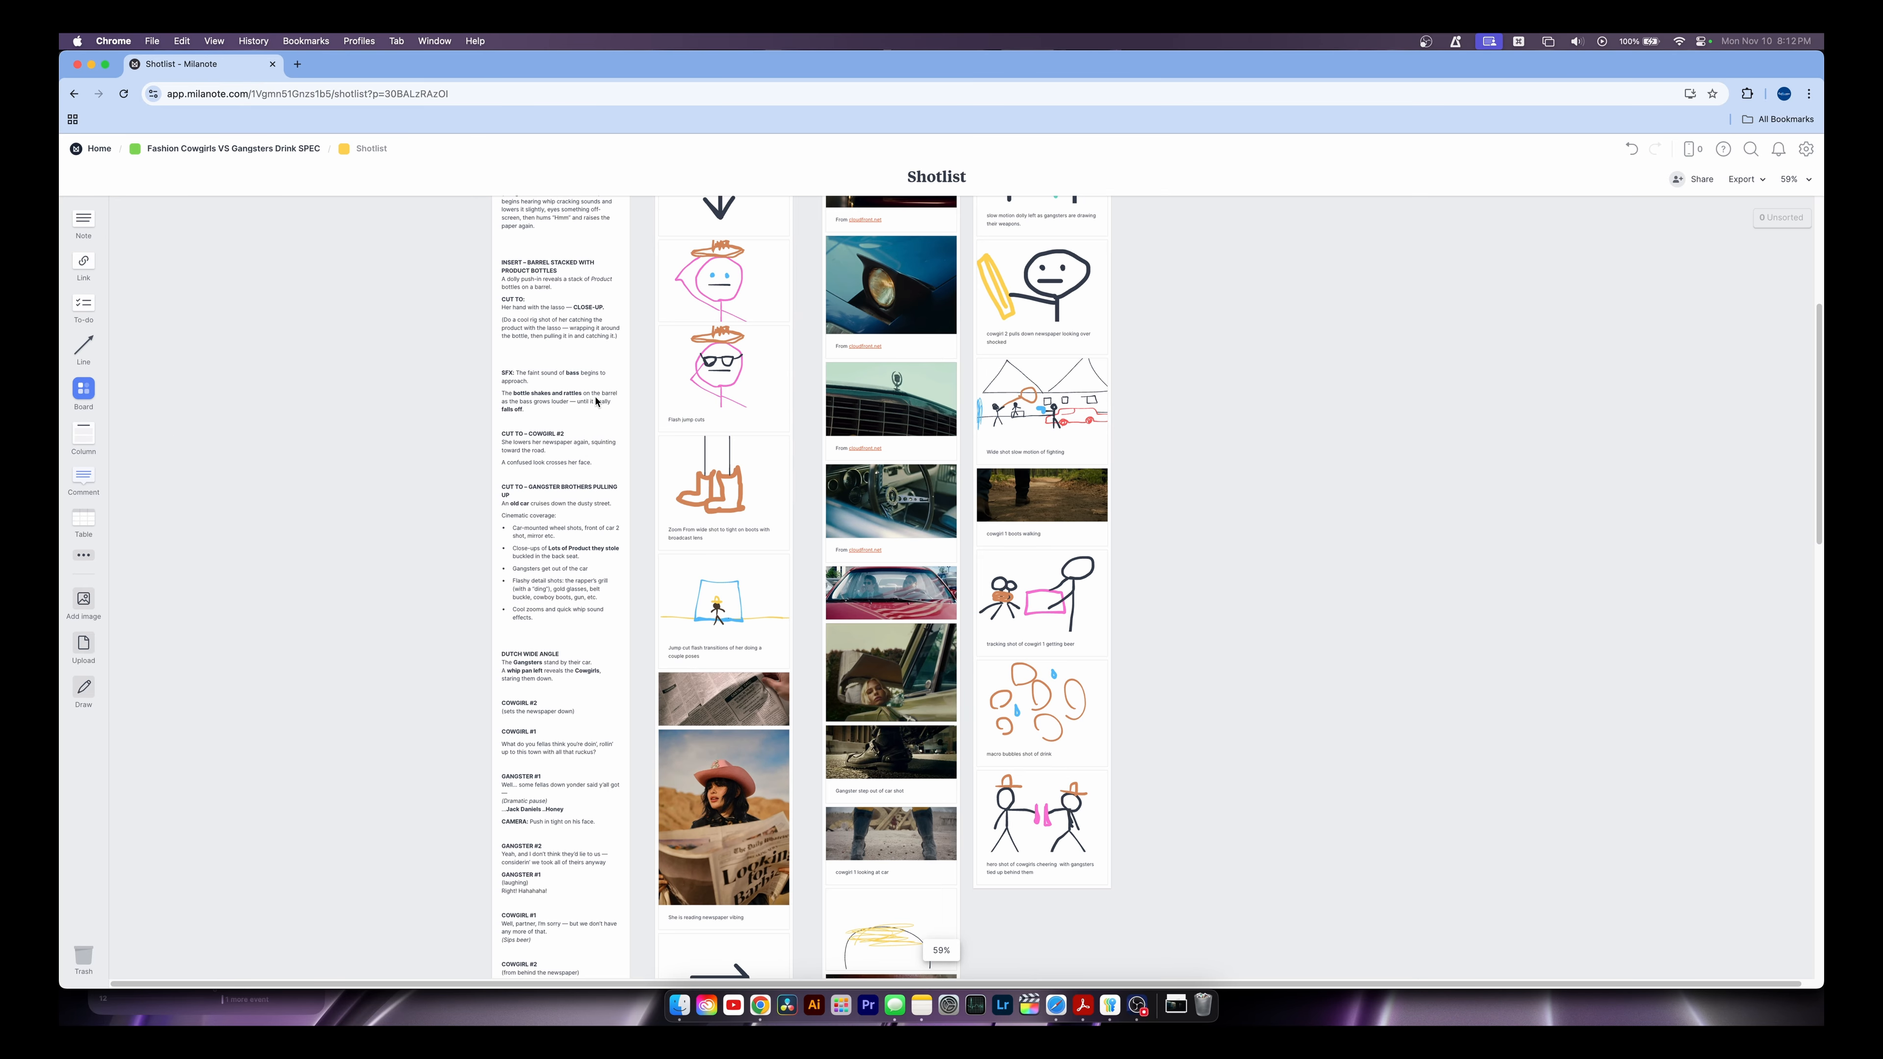
pyautogui.scroll(4, 620, 392)
pyautogui.scroll(5, 620, 393)
pyautogui.scroll(-3, 643, 538)
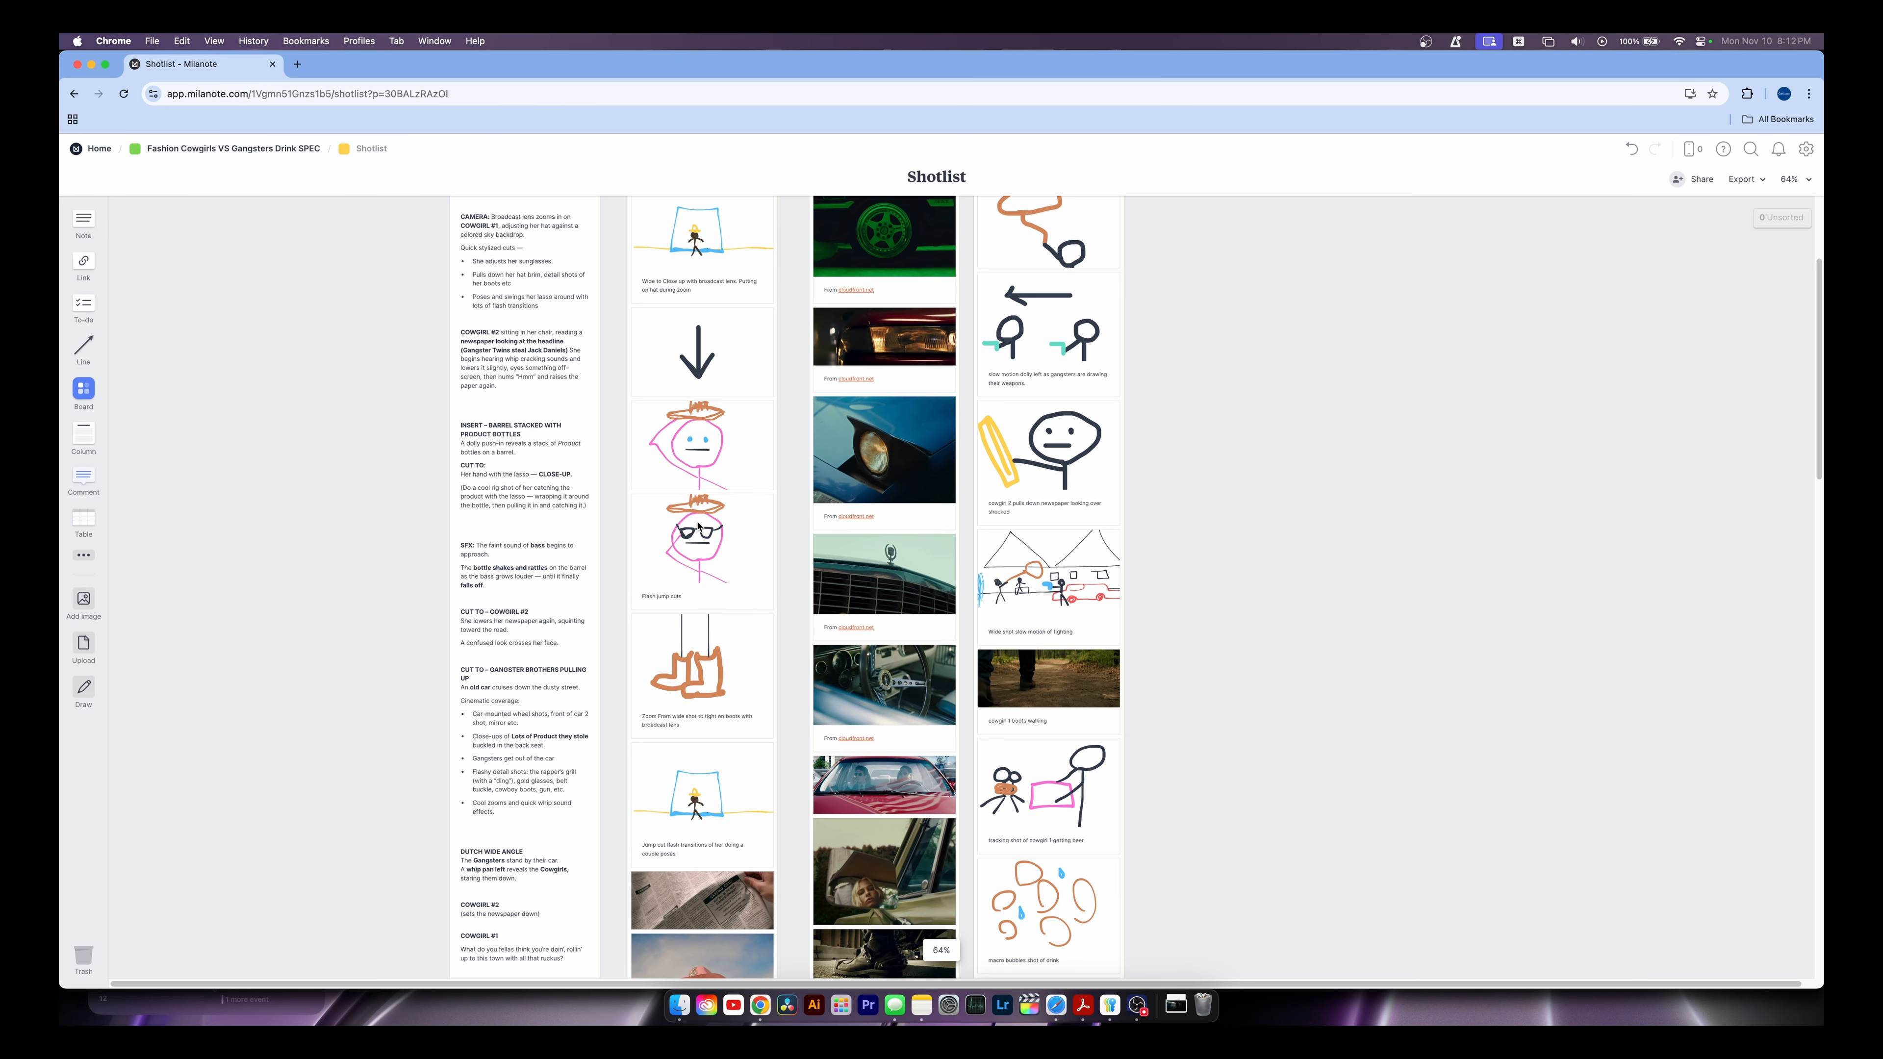
pyautogui.scroll(-5, 652, 690)
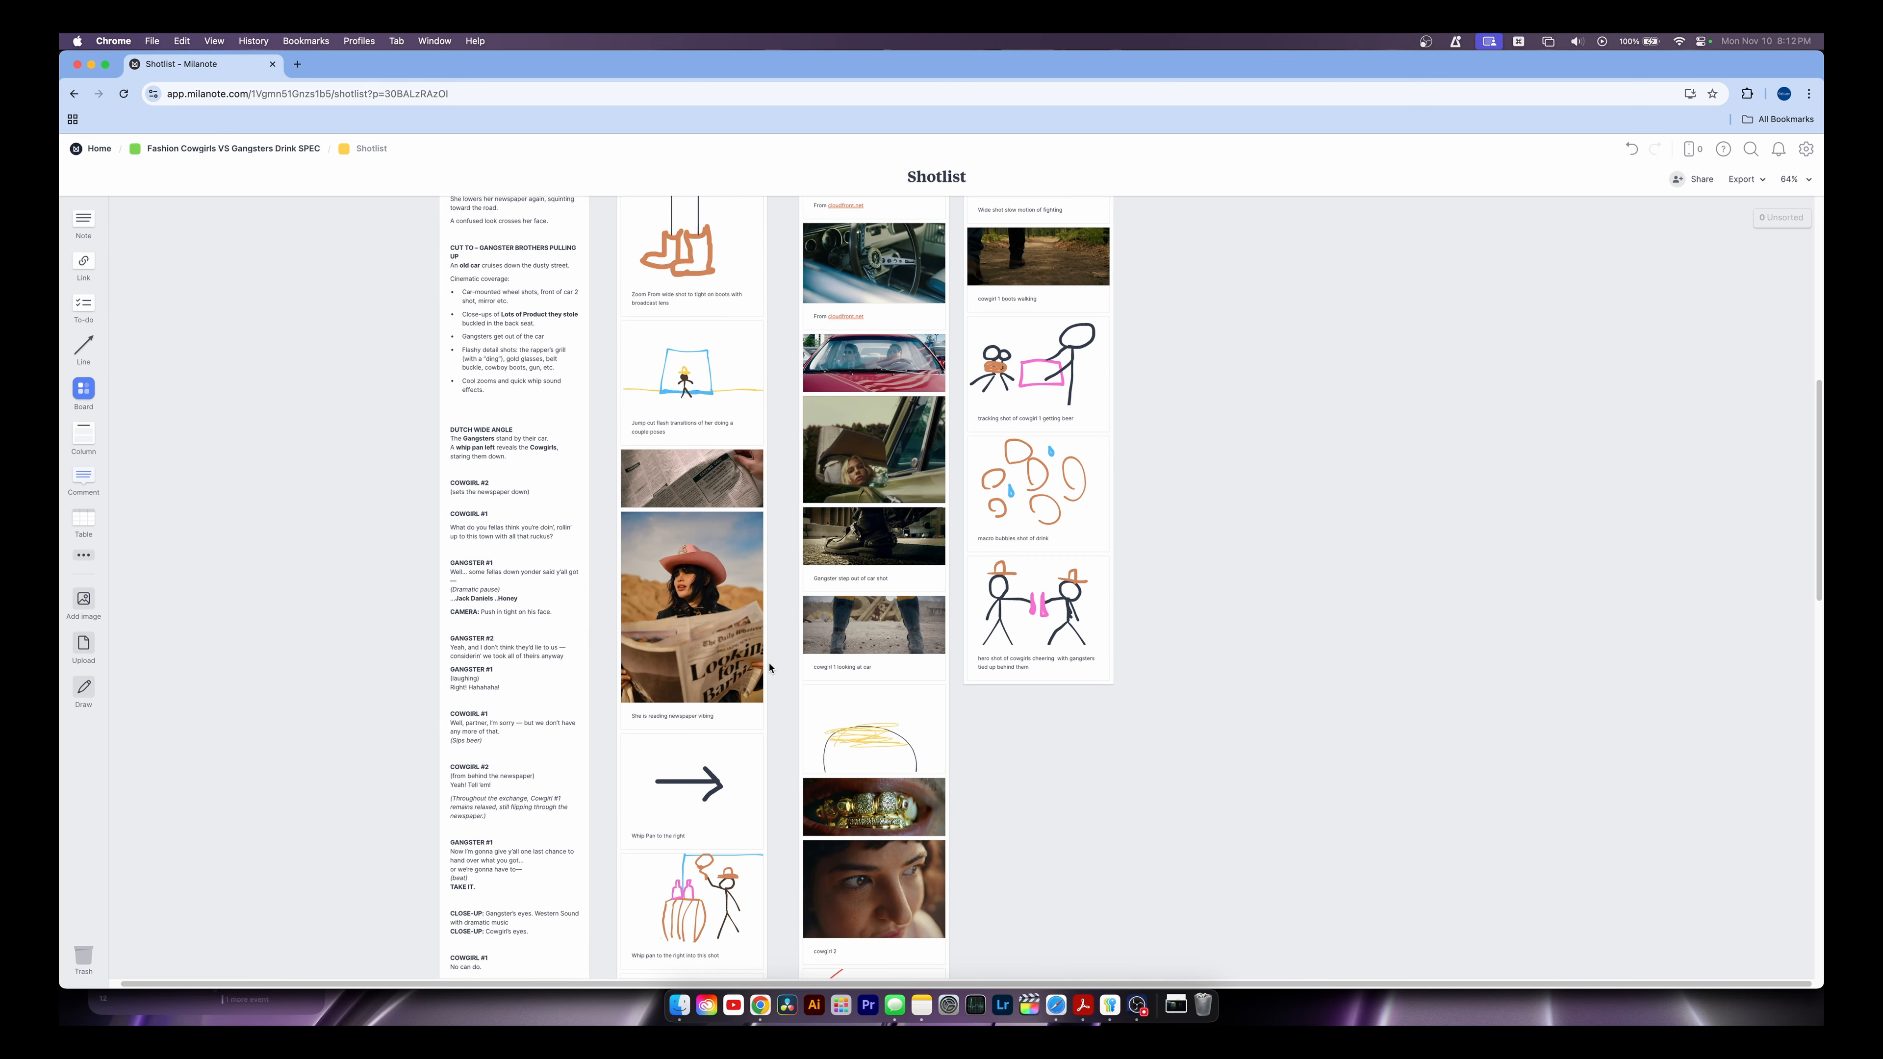
pyautogui.scroll(-3, 769, 668)
pyautogui.scroll(10, 769, 668)
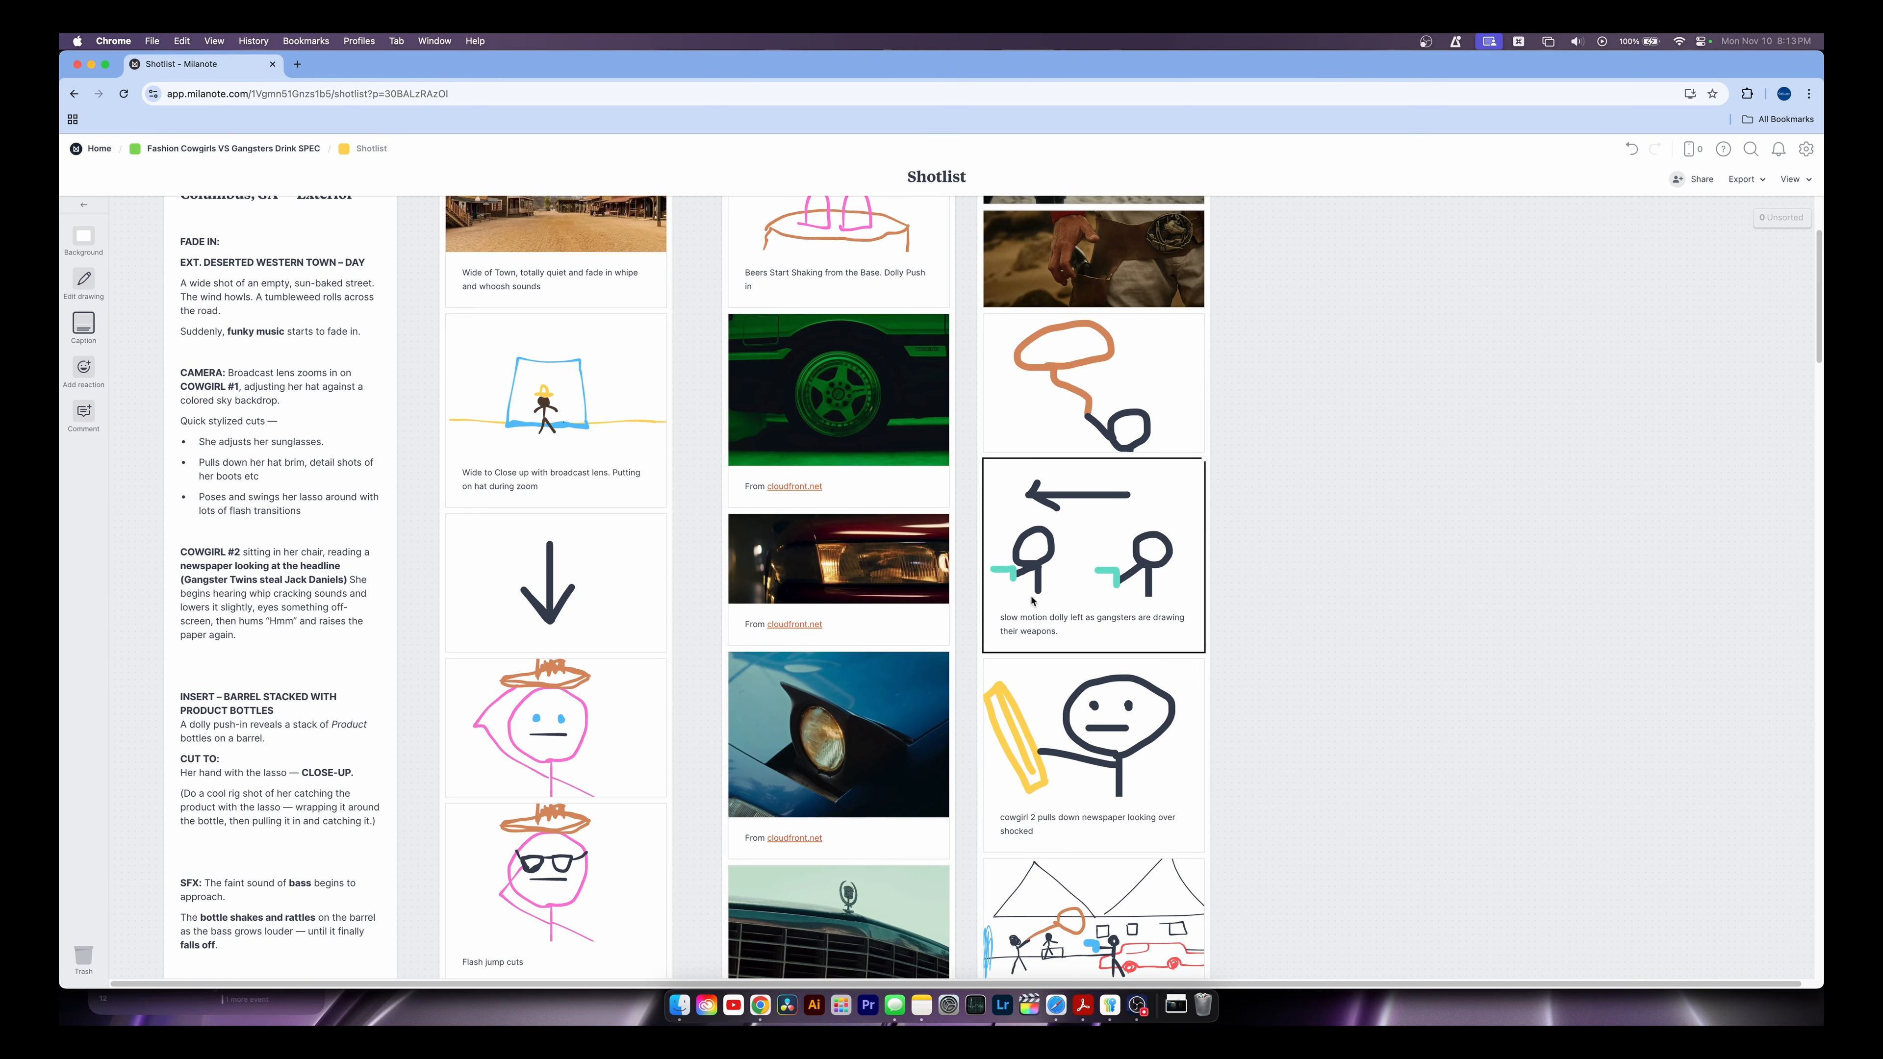
pyautogui.click(1107, 820)
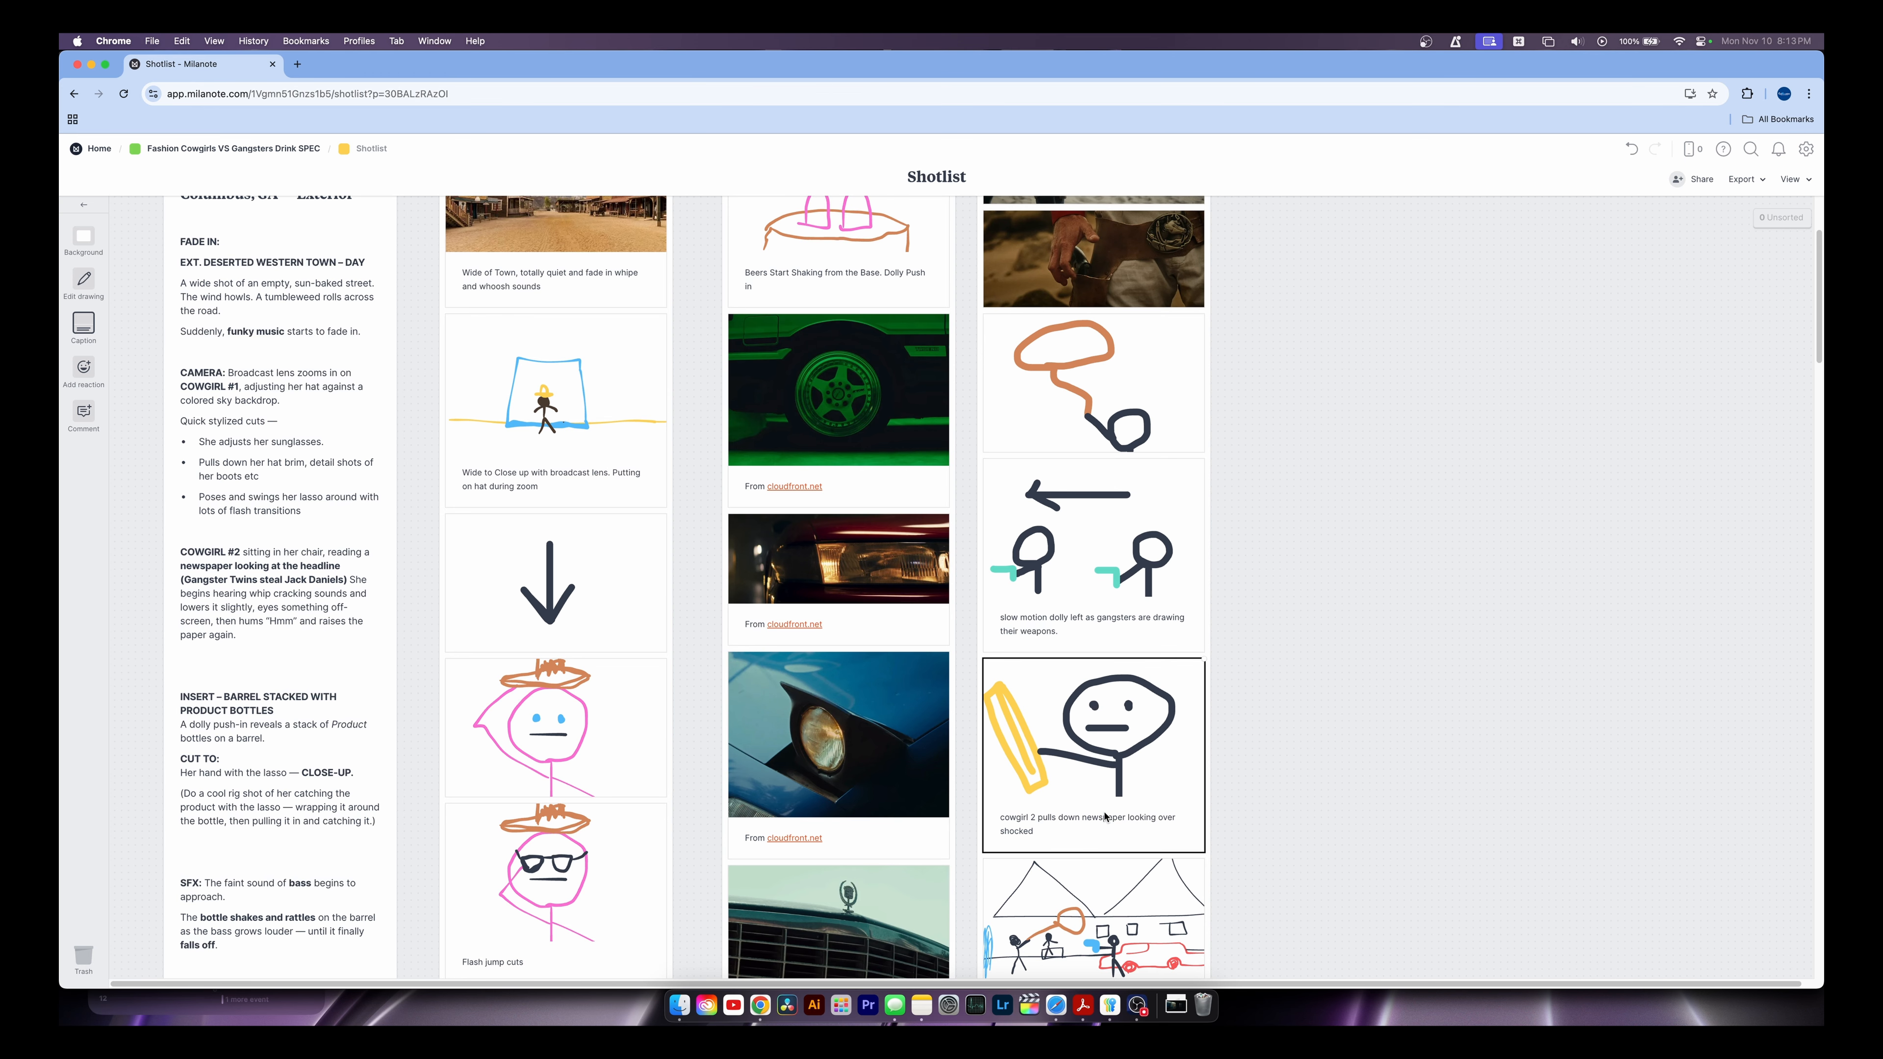